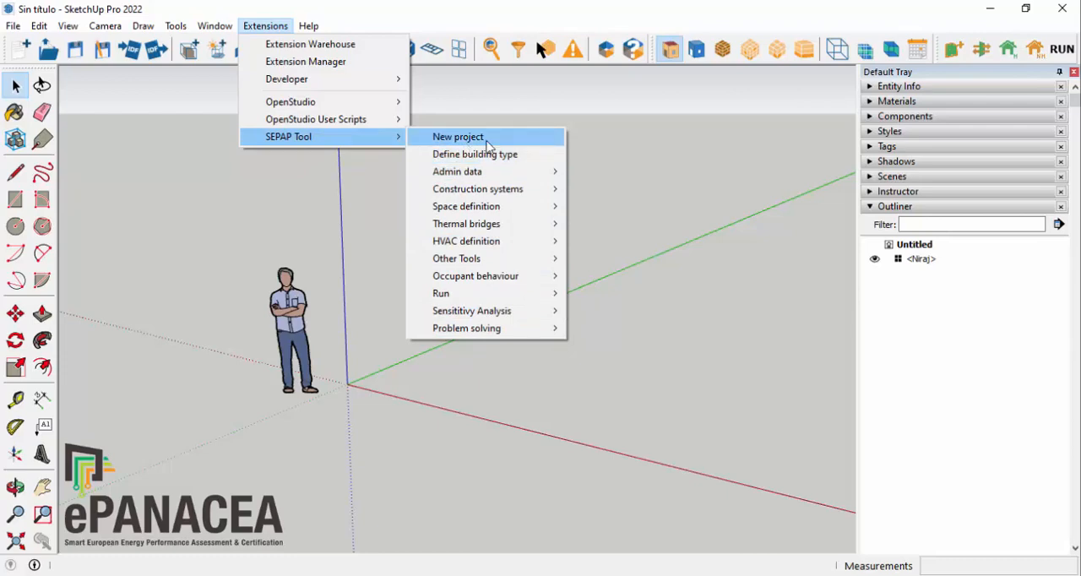
Step: Create a new SEPAP Tool project with the filename SepapToolTutorial.osm in the C:\OS1\projects\ folder
left_click(634, 165)
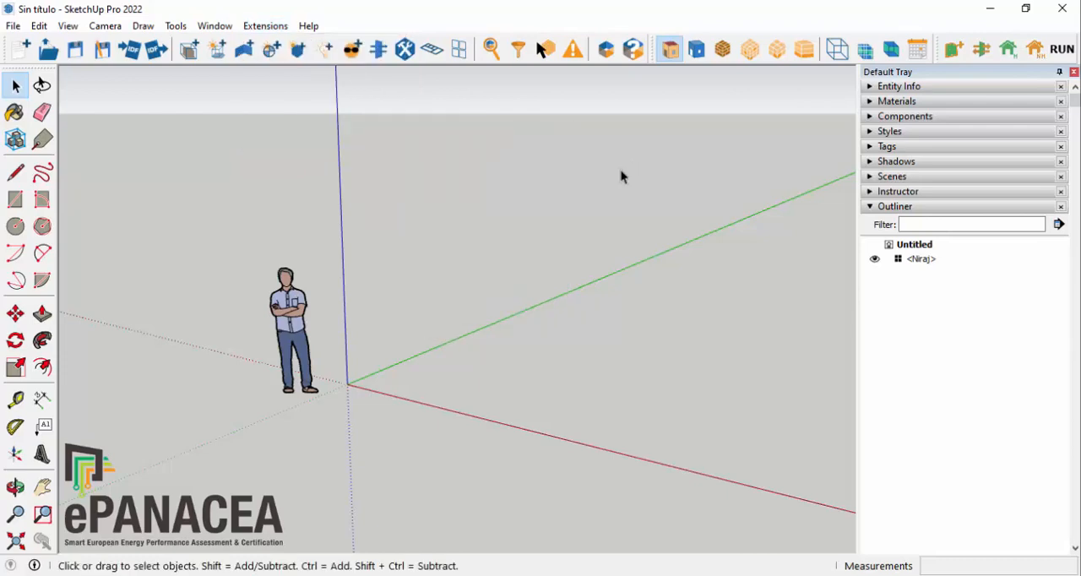
middle_click_drag(390, 174, 442, 268)
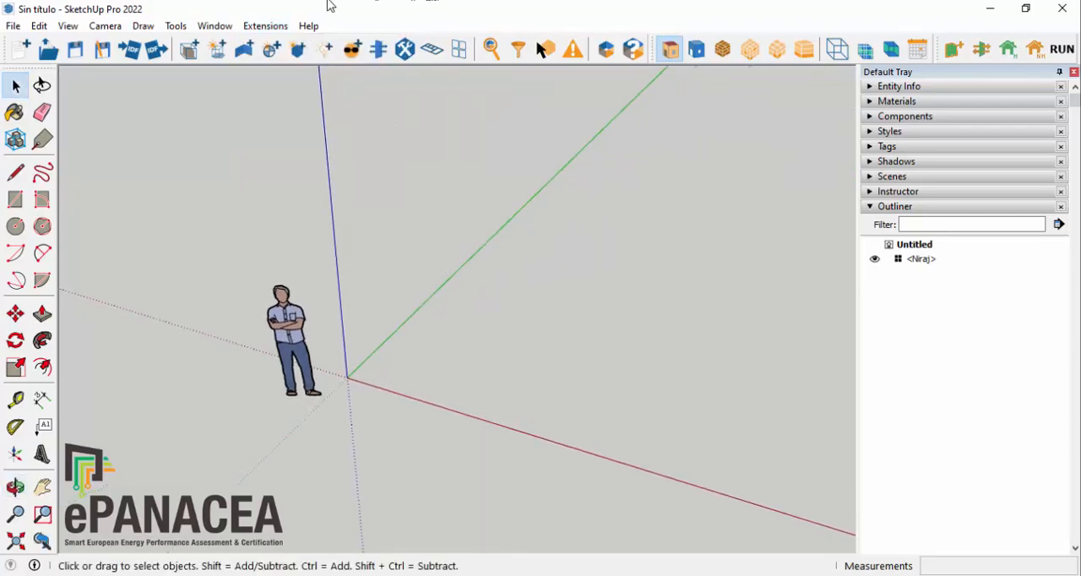
left_click(265, 26)
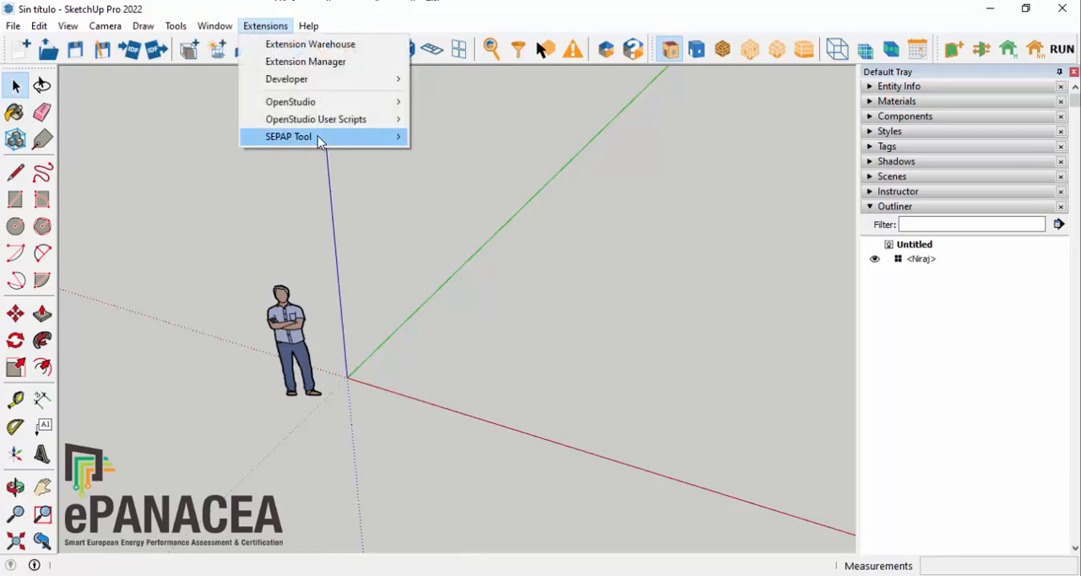
mouse_move(396, 136)
left_click(490, 139)
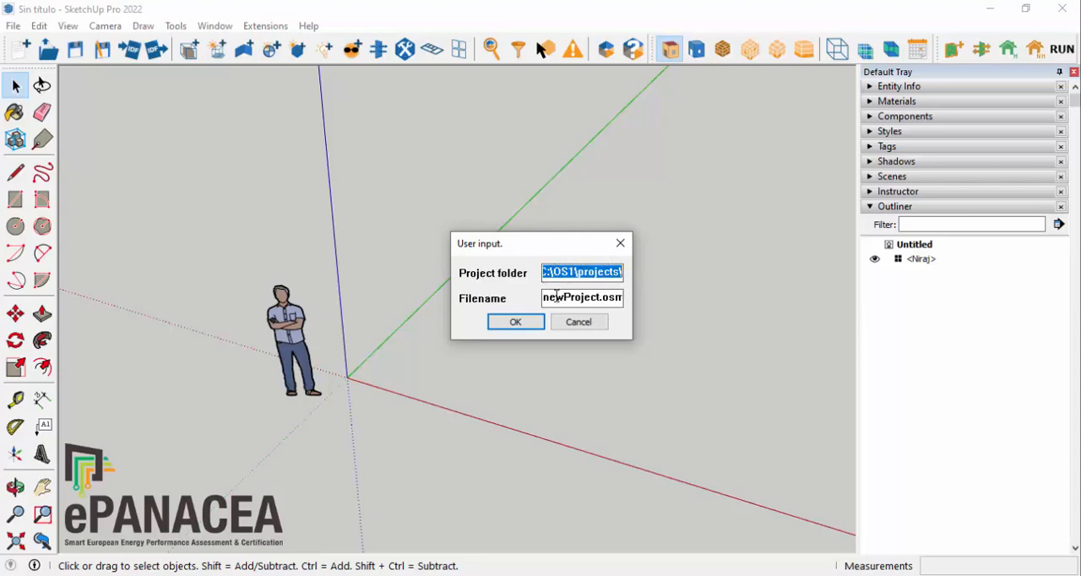
left_click(594, 297)
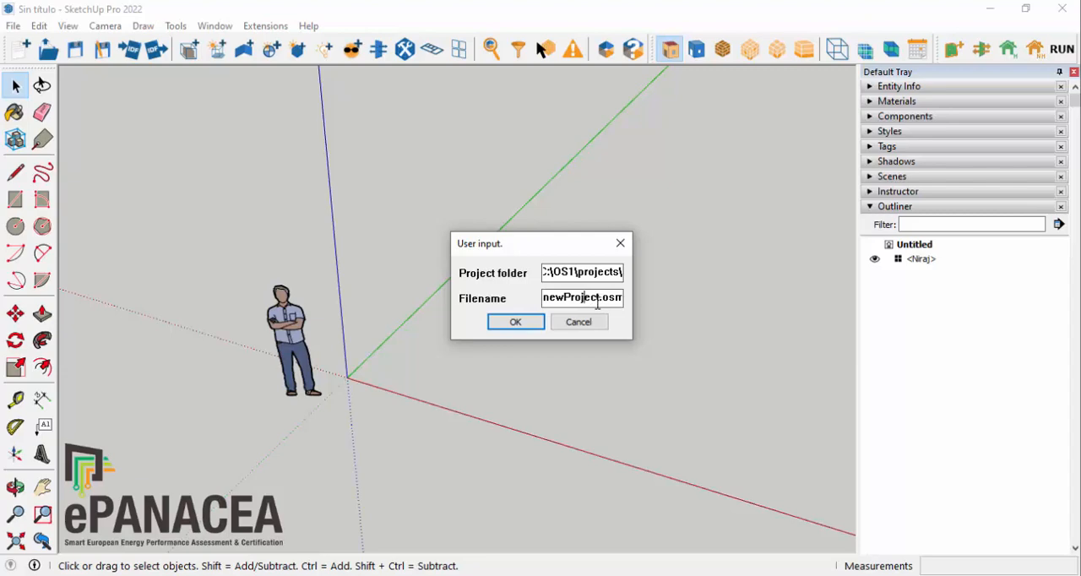
left_click_drag(599, 299, 462, 285)
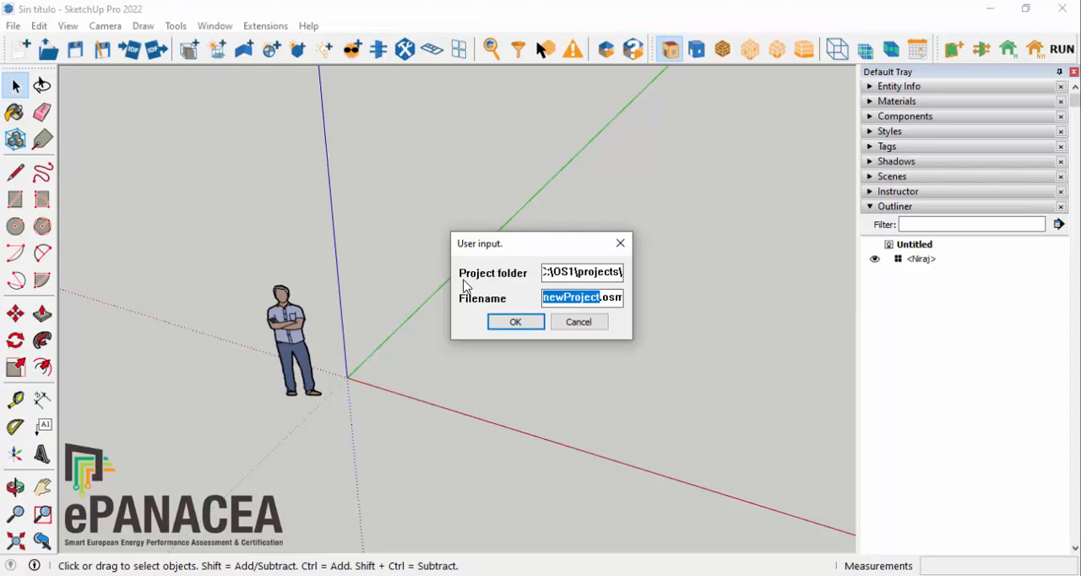
type("Se")
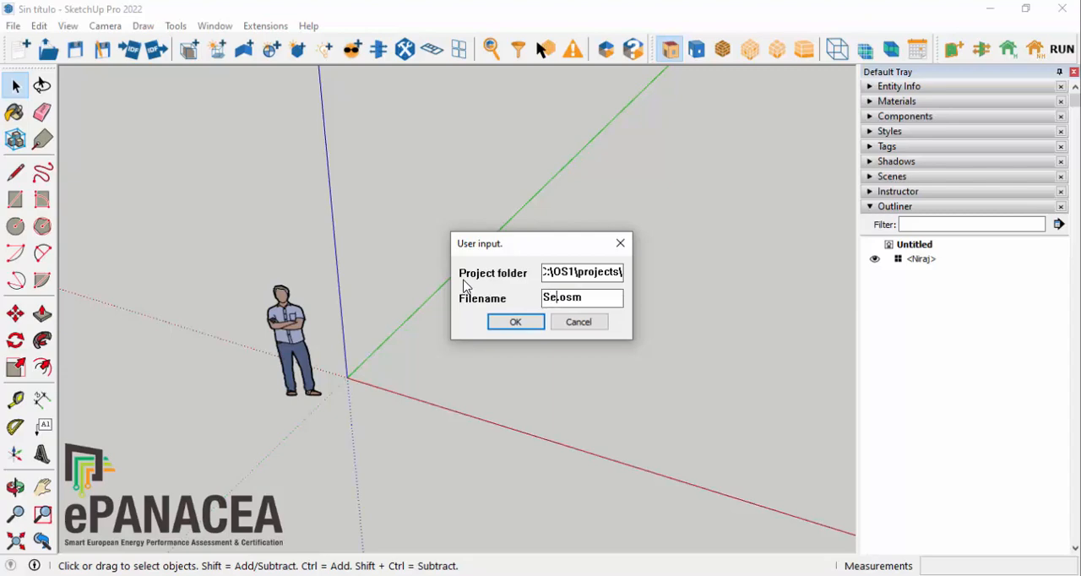
type("pap")
type("Tool")
type("Tutorial.o")
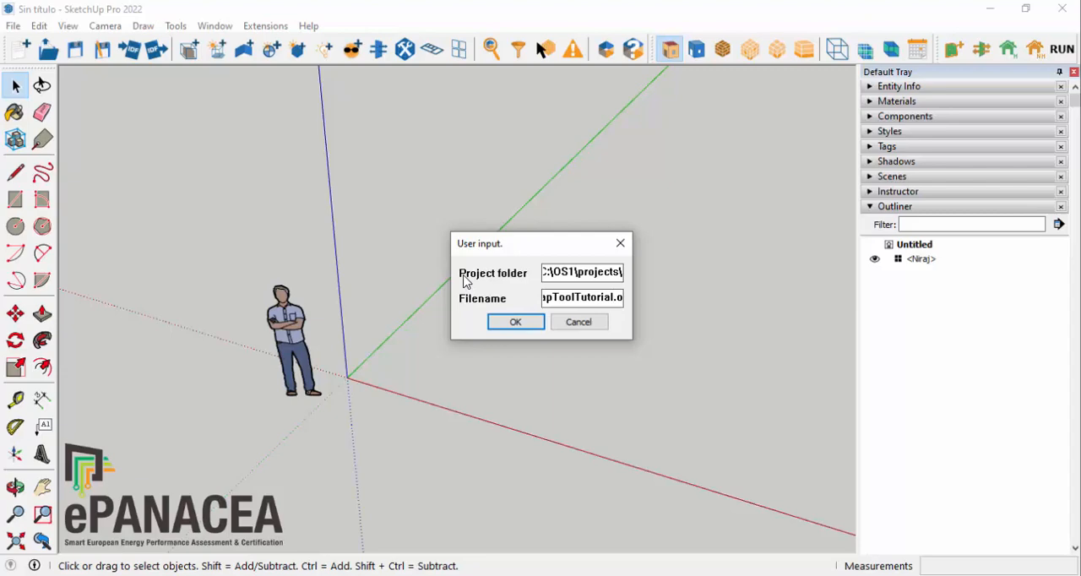
left_click(519, 322)
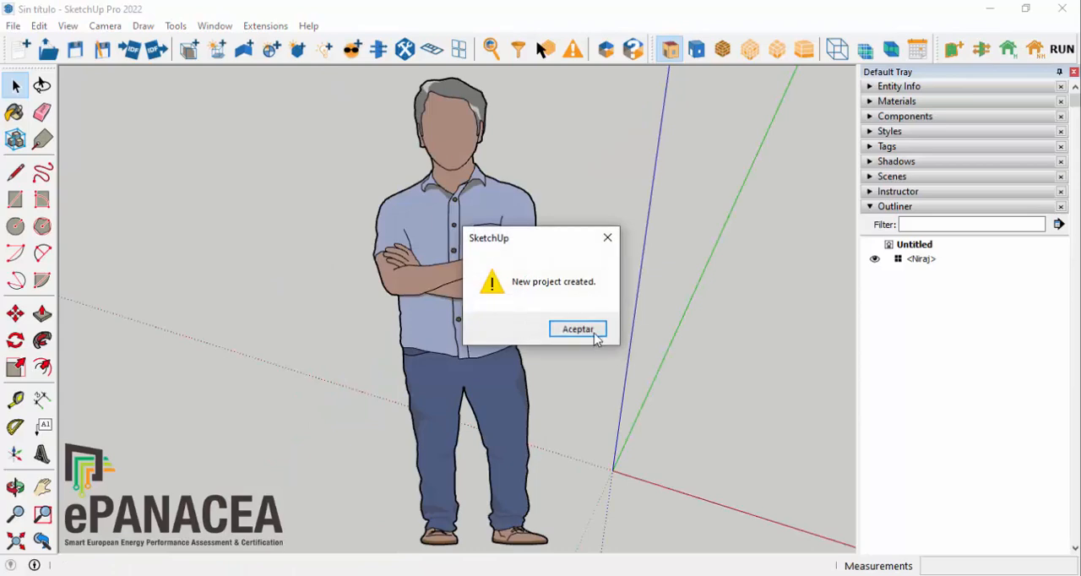
left_click(594, 332)
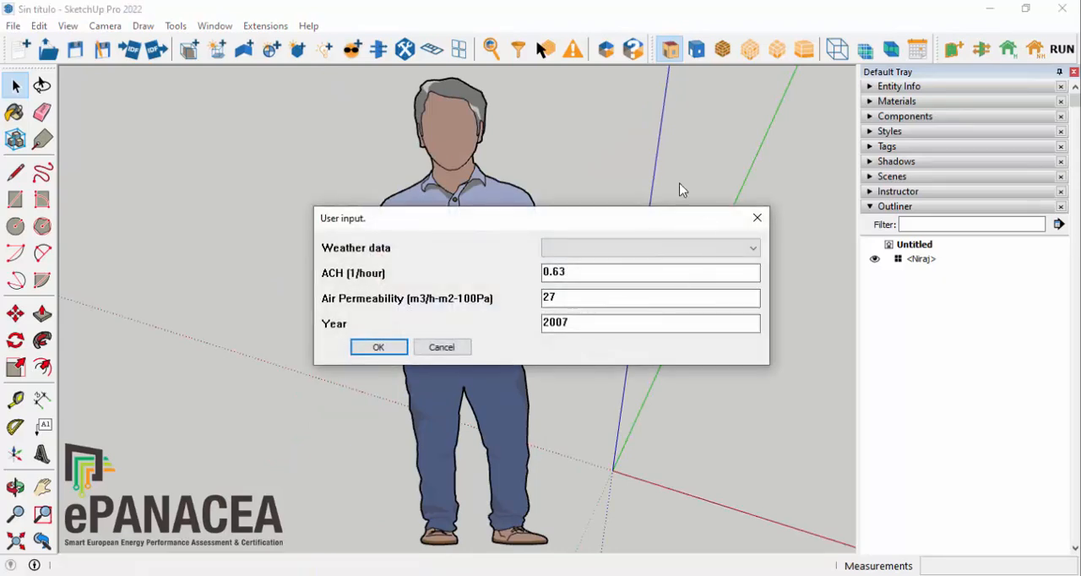
Step: Assign the weather file ESP_Pamplona_UPNA_2021.epw to the project and set the year to 2021
left_click_drag(632, 219, 607, 106)
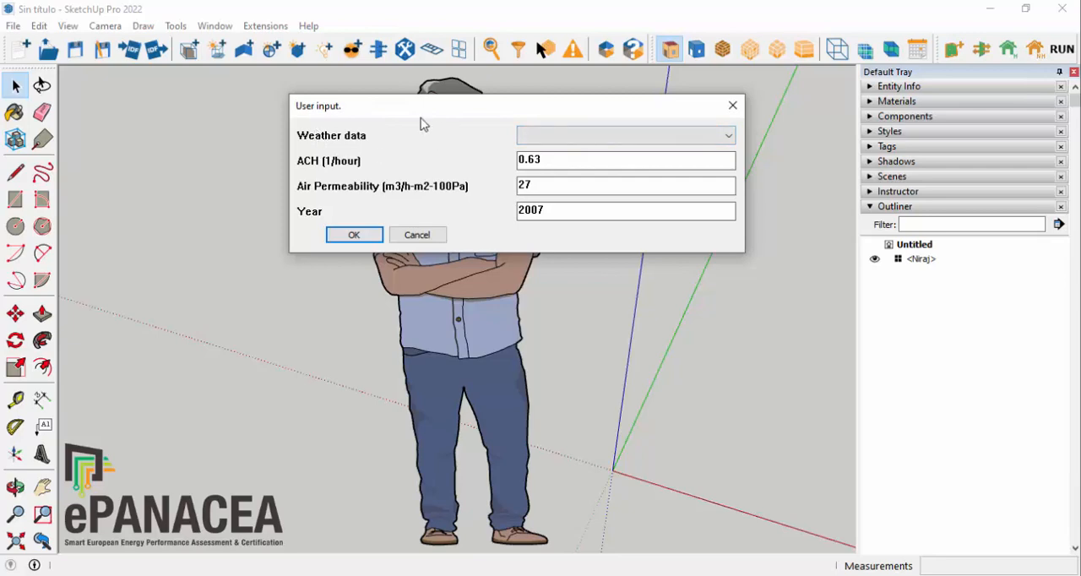
left_click(556, 141)
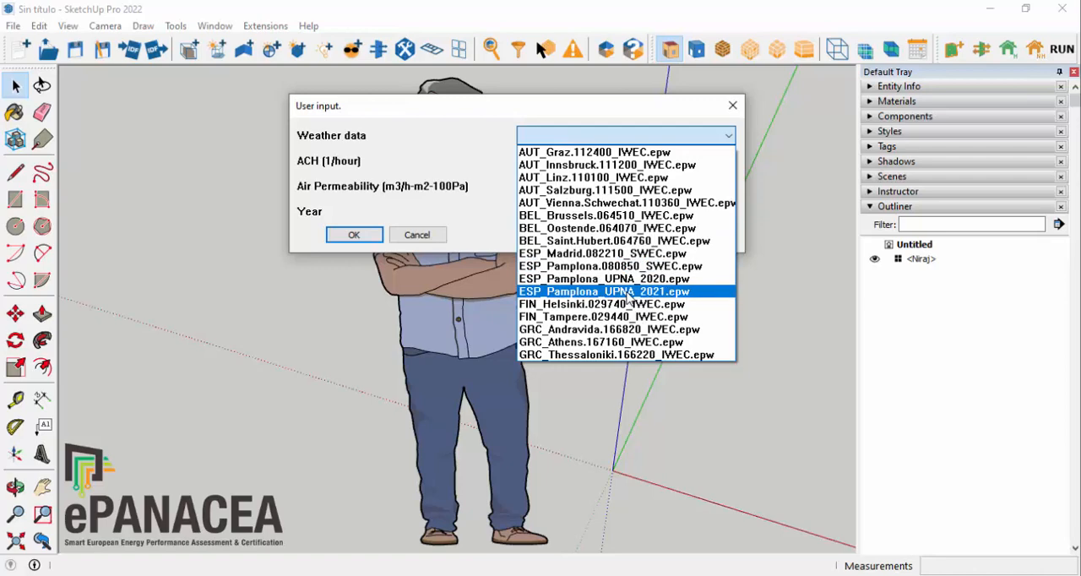
left_click(629, 292)
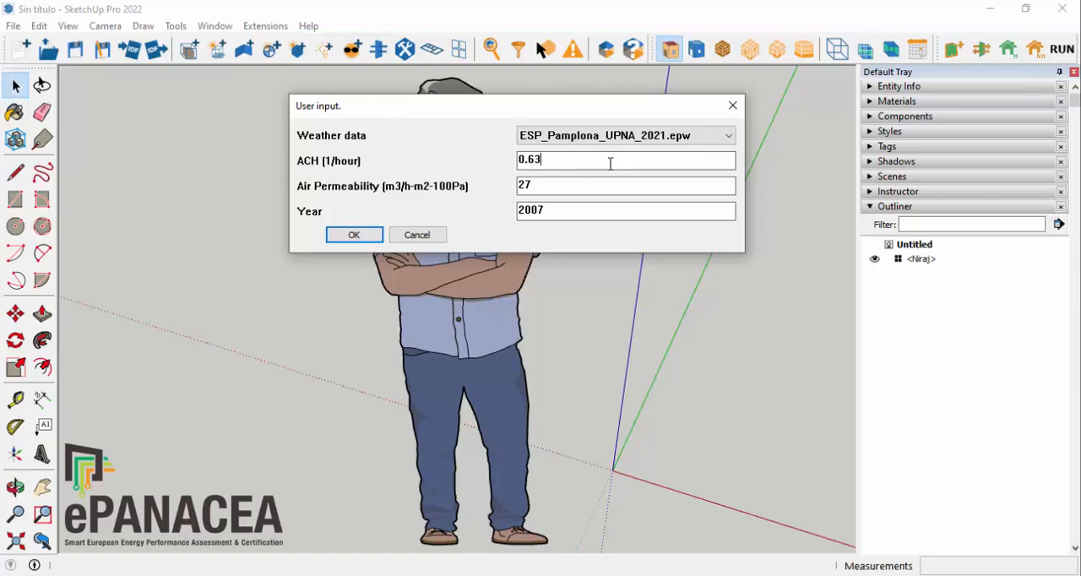
left_click_drag(553, 160, 490, 177)
key("Tab")
left_click_drag(531, 211, 603, 203)
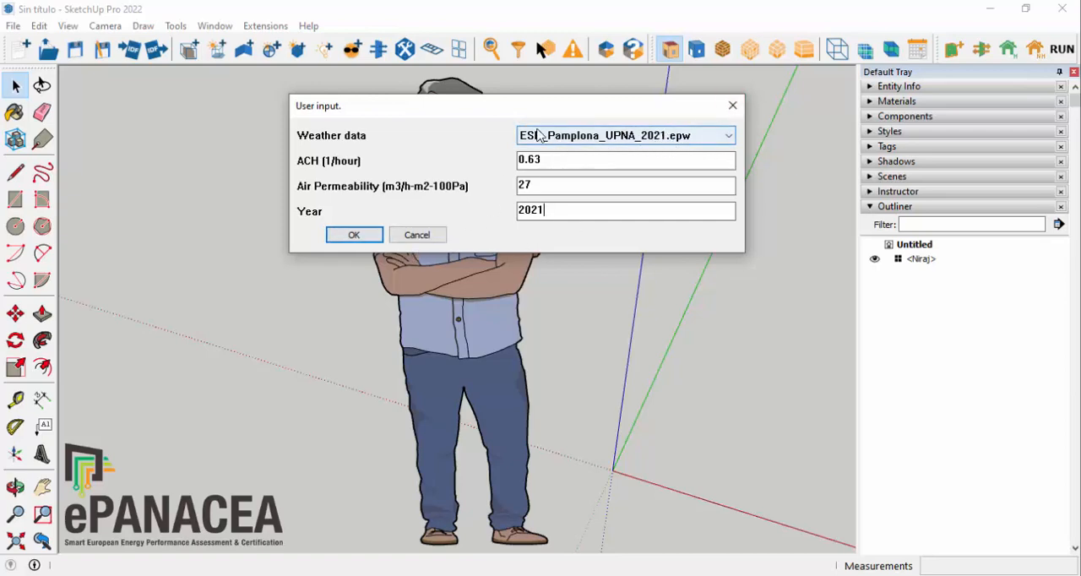
left_click(357, 238)
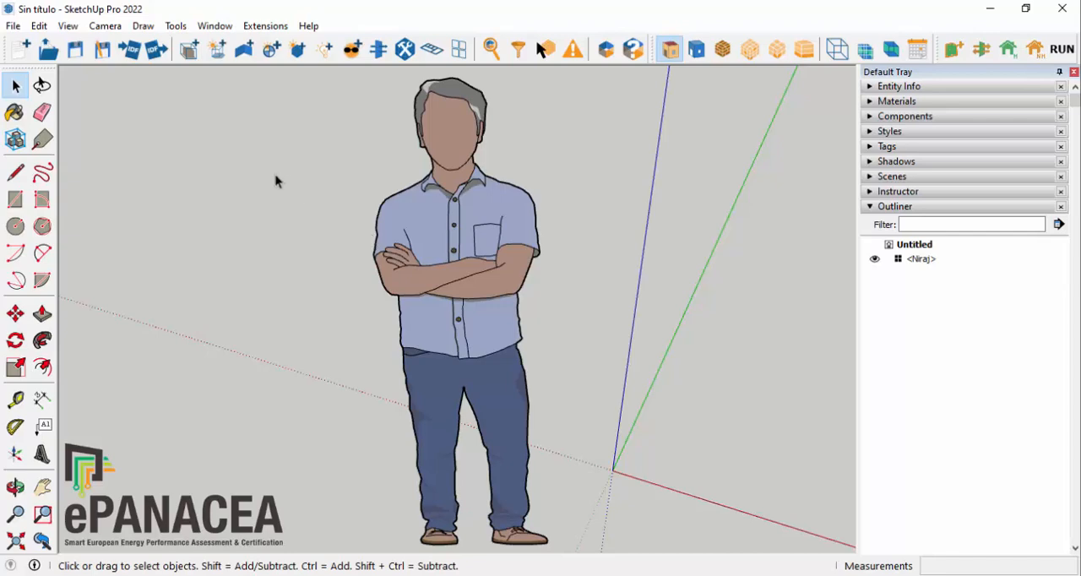
Step: Choose BaseACAD.dxf from the Tutorial SEPAP Tool folder on the desktop as the file to import
scroll(260, 176, "down", 8)
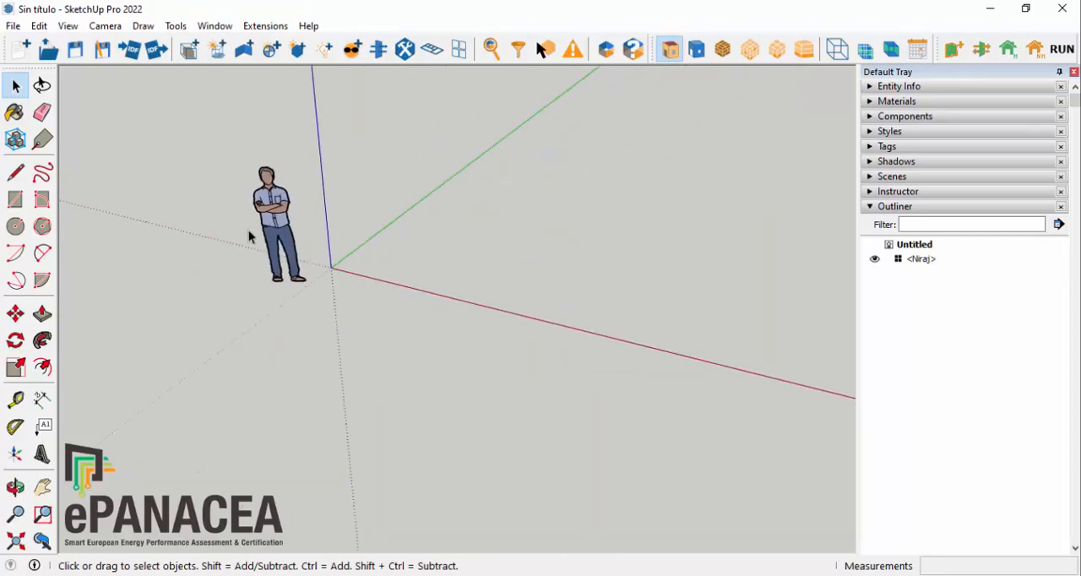
middle_click_drag(606, 298, 765, 266)
scroll(250, 402, "down", 6)
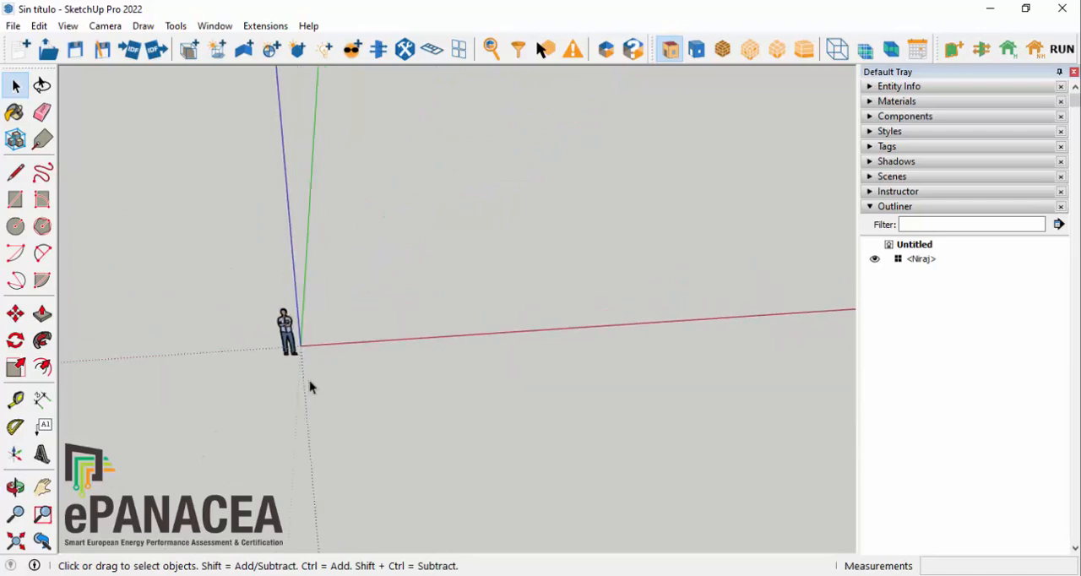
middle_click_drag(309, 386, 430, 234)
scroll(477, 127, "up", 3)
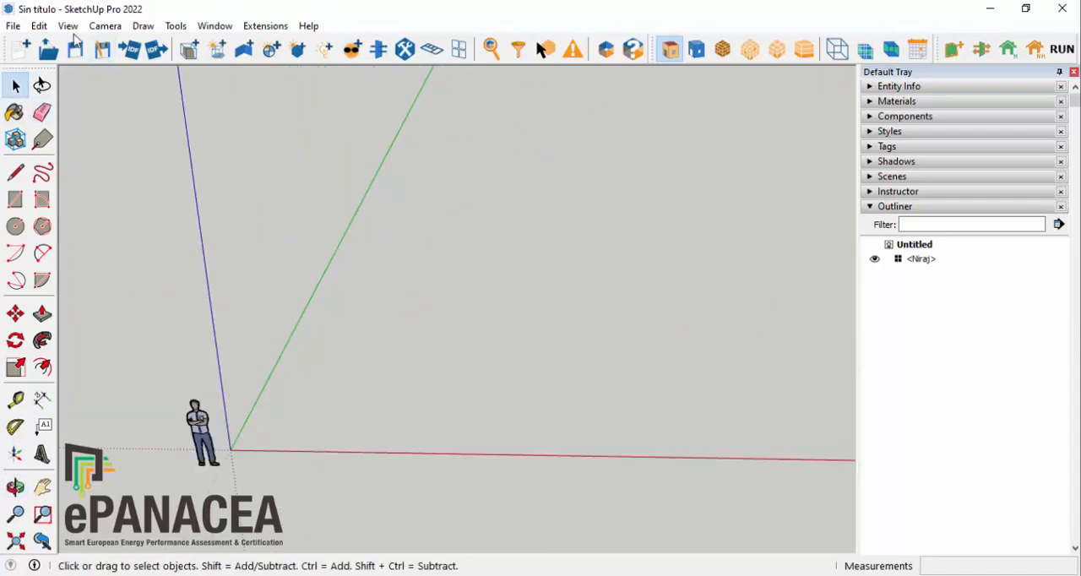
left_click(14, 25)
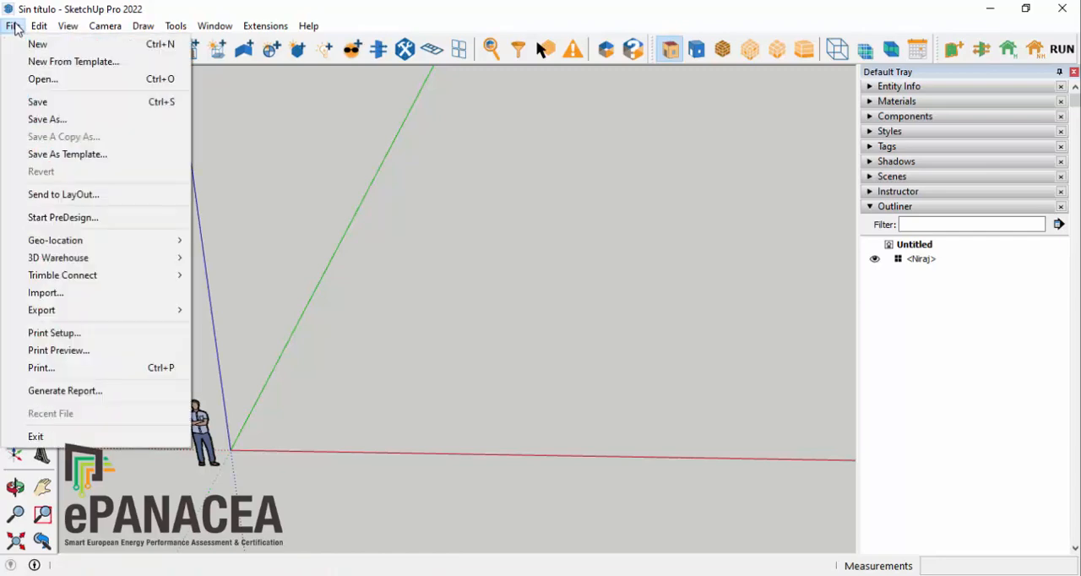
left_click(46, 293)
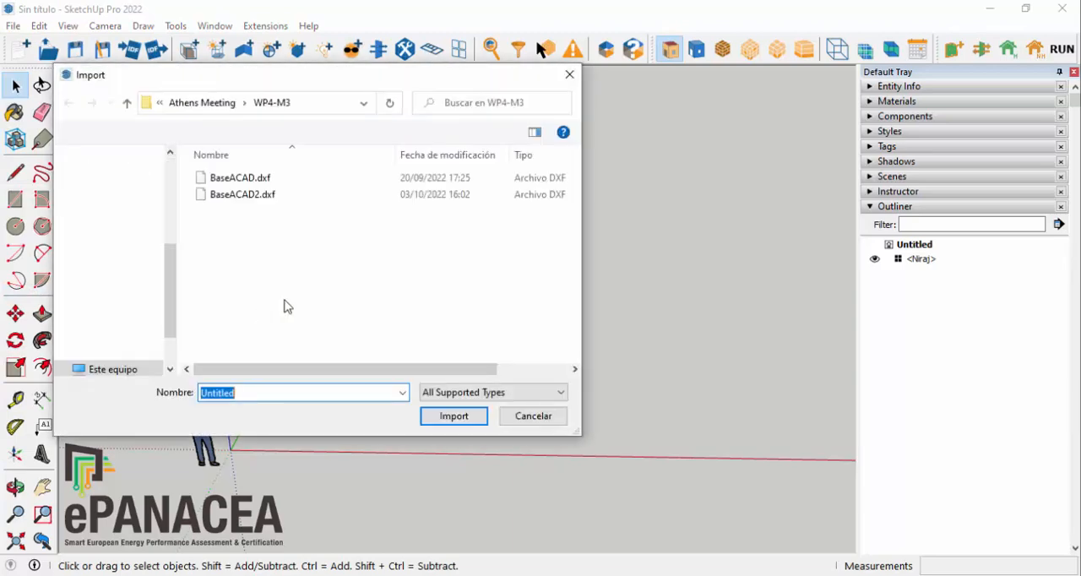
left_click(191, 104)
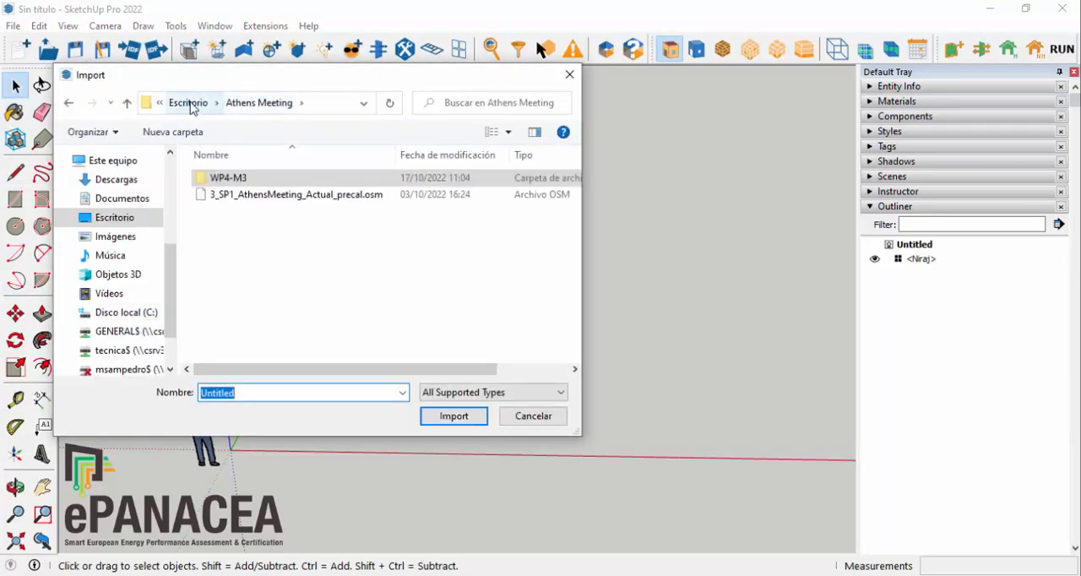
left_click(184, 102)
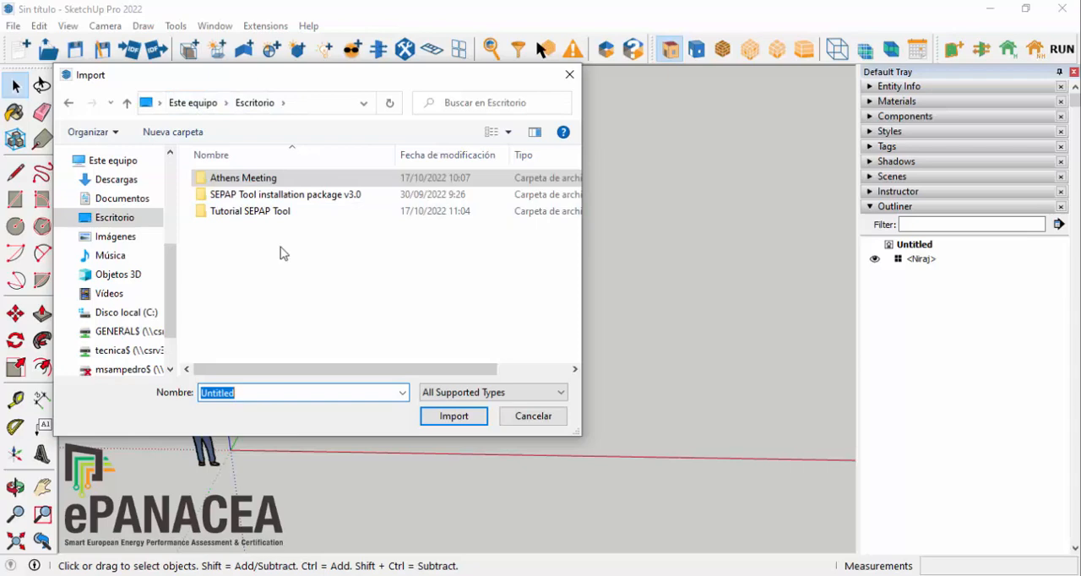
left_click(246, 218)
double_click(246, 217)
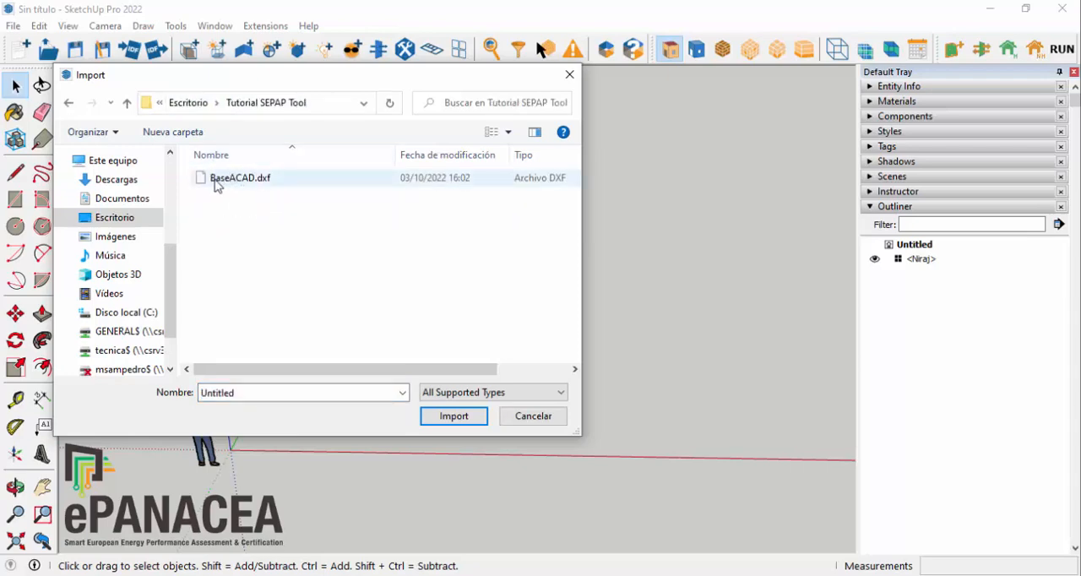
left_click(216, 185)
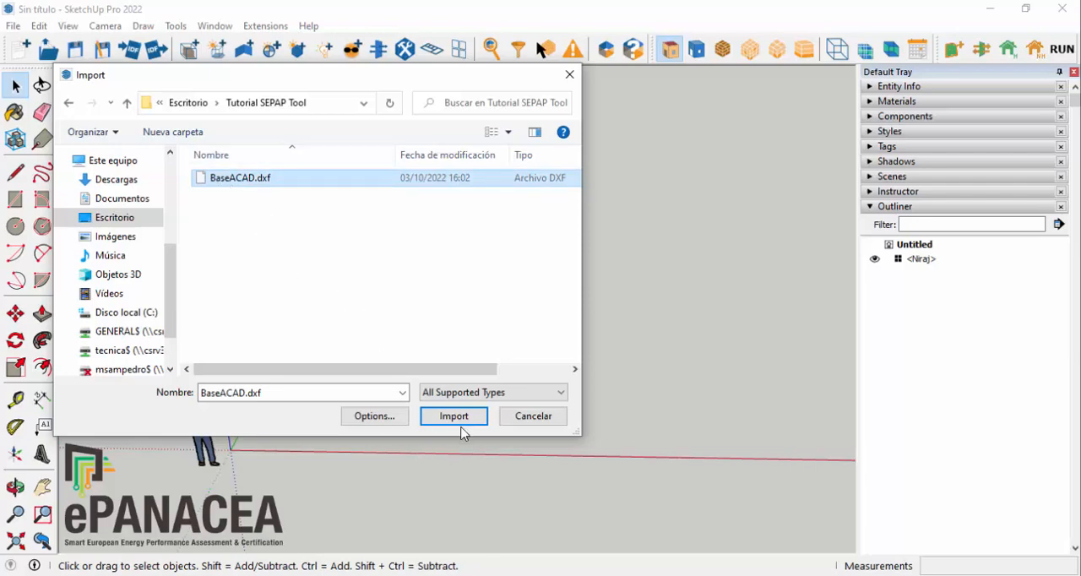
Step: Set the DXF import units to Meters and import the drawing into the model
left_click(369, 417)
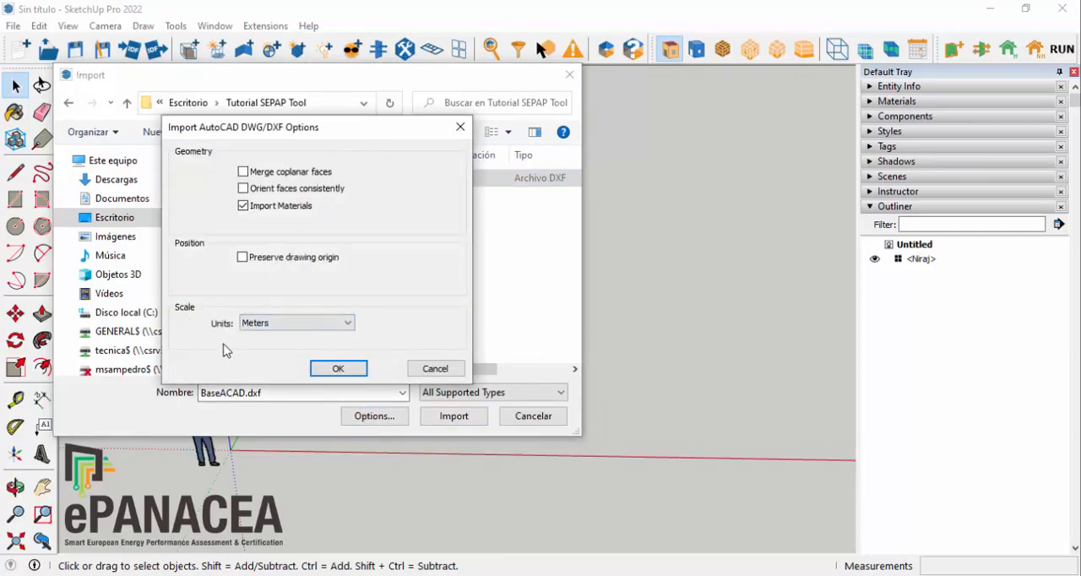
left_click(320, 329)
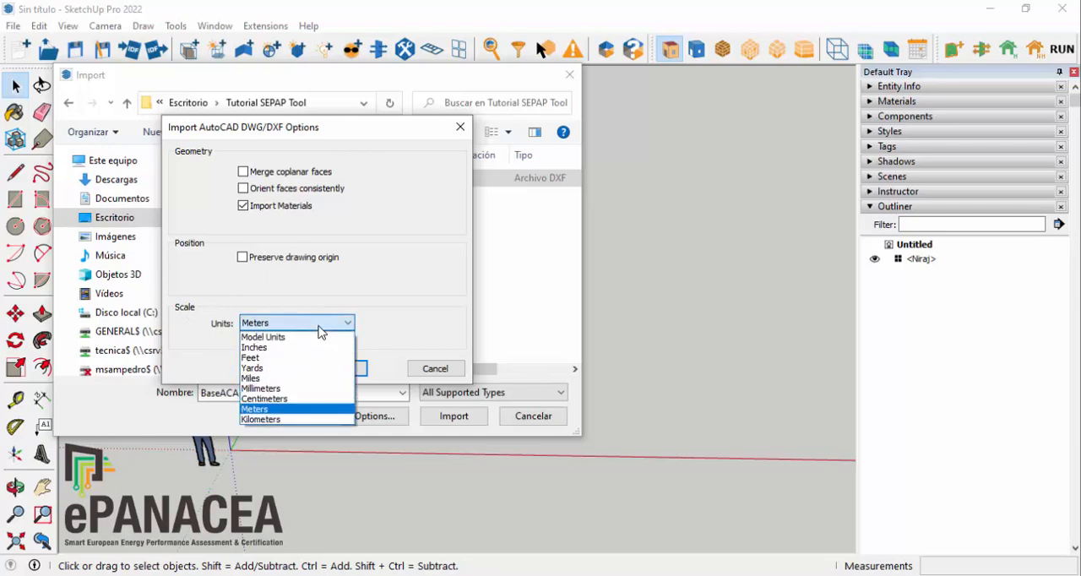
left_click(256, 409)
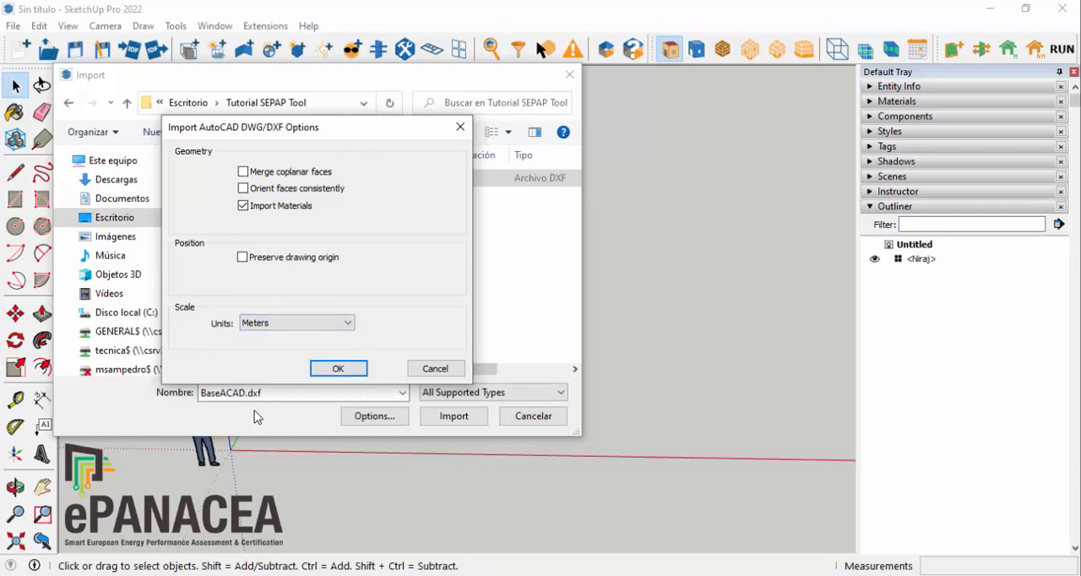
left_click(338, 369)
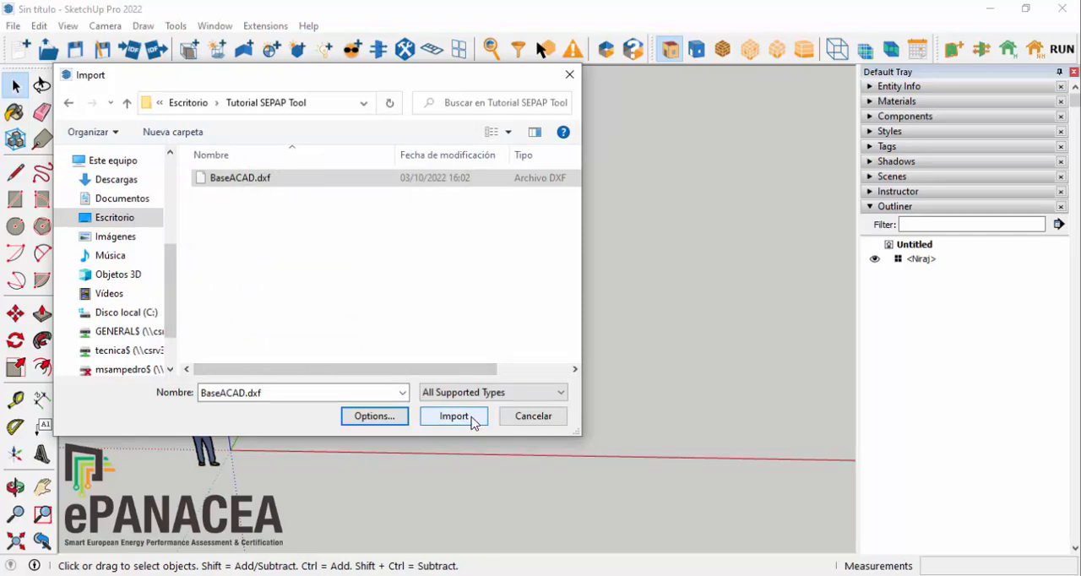
left_click(454, 416)
left_click(640, 420)
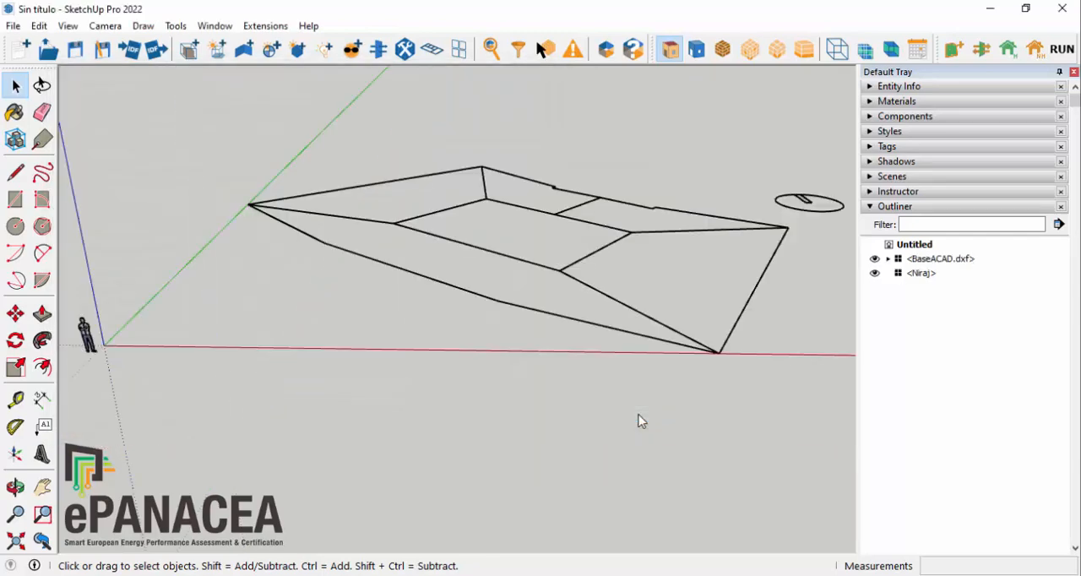
Step: Trace a closed face with the Line tool over the perimeter zone with the three-segment outer edge between the green and red axes
middle_click_drag(511, 392, 525, 349)
scroll(557, 376, "up", 3)
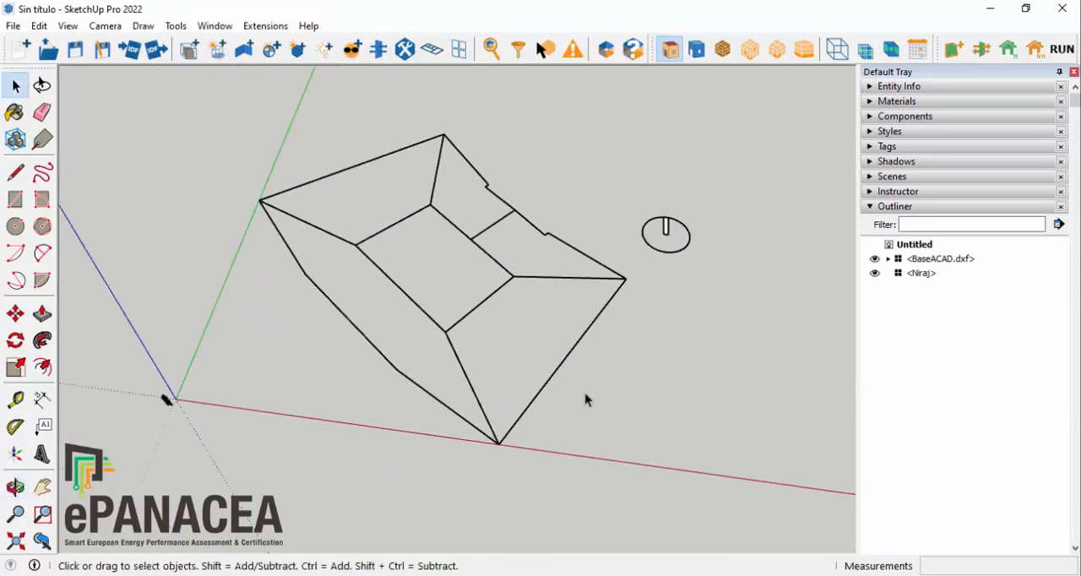
middle_click_drag(434, 272, 578, 322)
middle_click_drag(582, 363, 598, 294)
scroll(182, 222, "up", 1)
key("l")
left_click(182, 221)
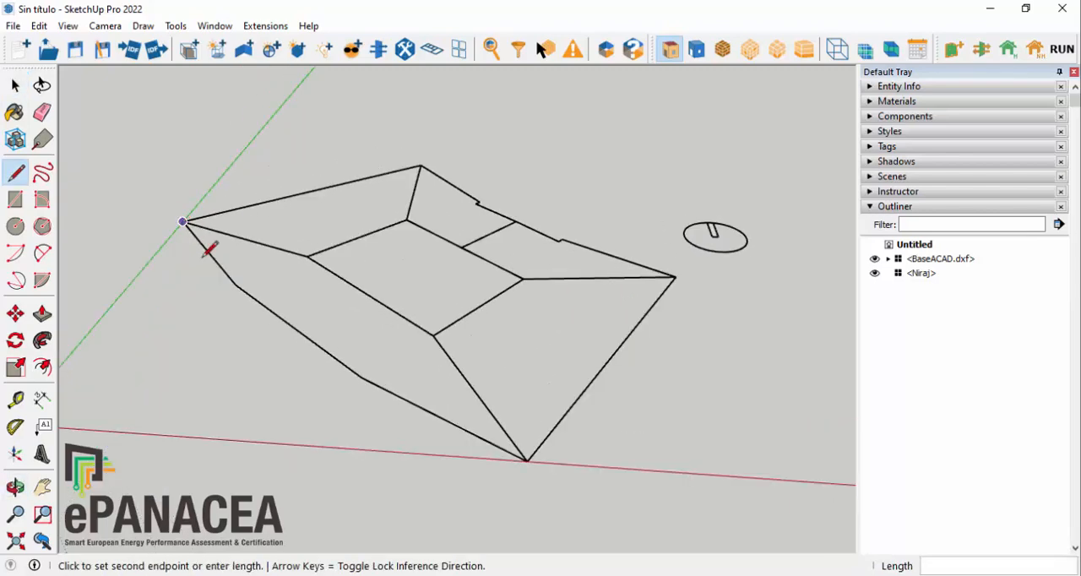
left_click(236, 284)
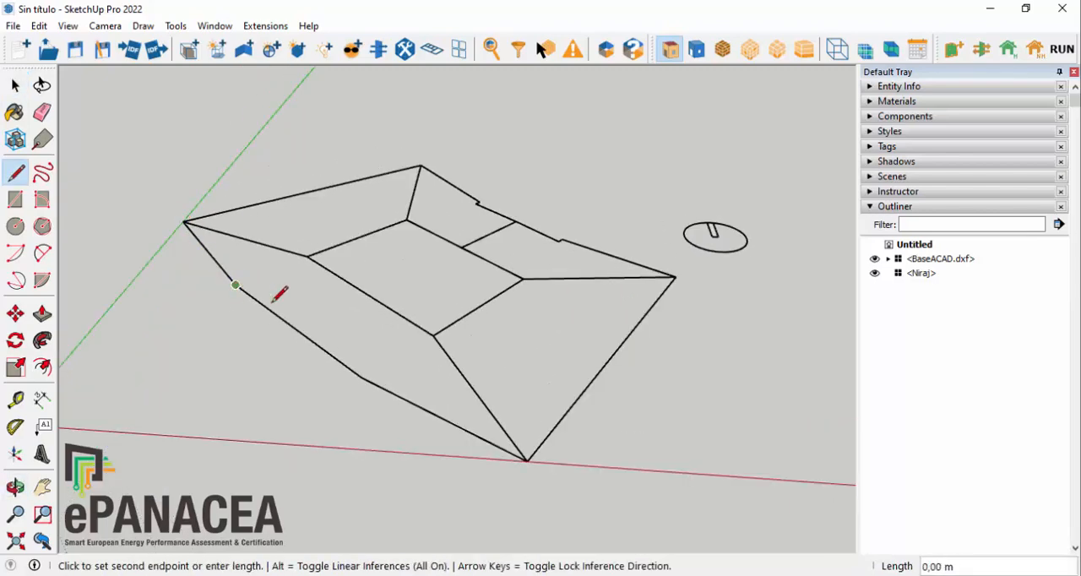
left_click(362, 377)
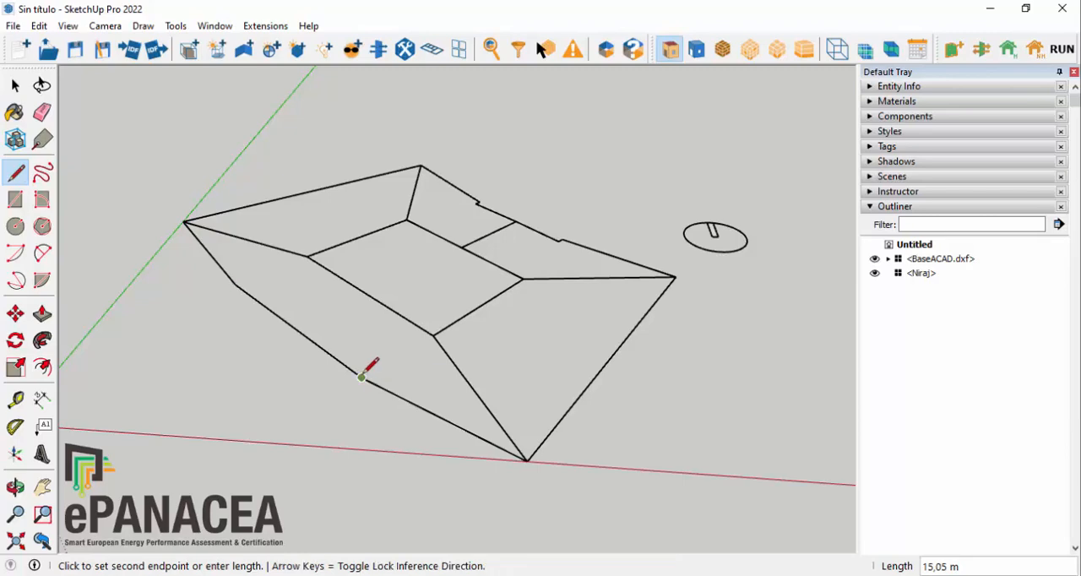
left_click(527, 460)
left_click(432, 335)
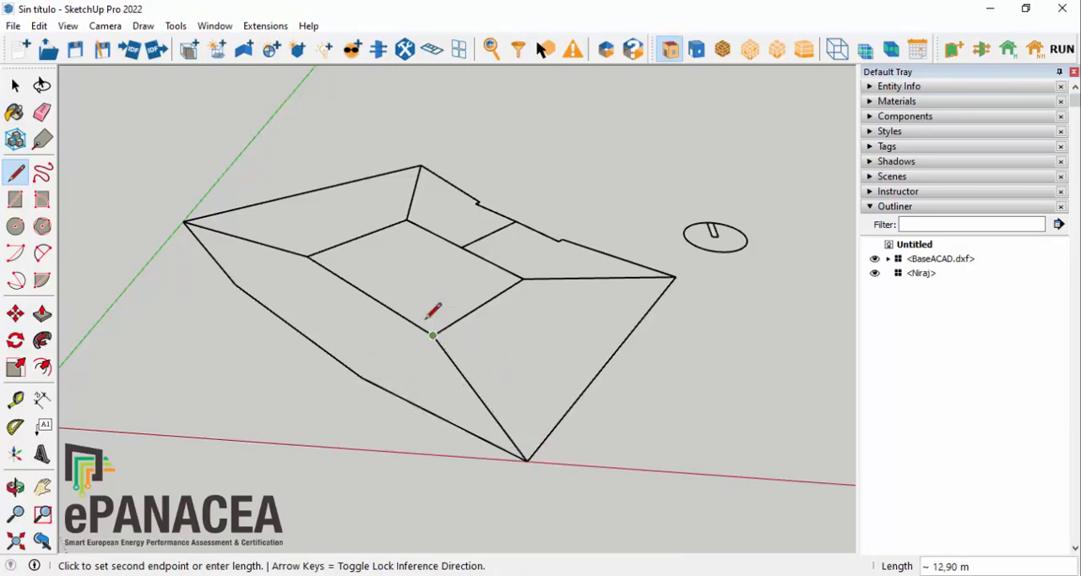
left_click(307, 255)
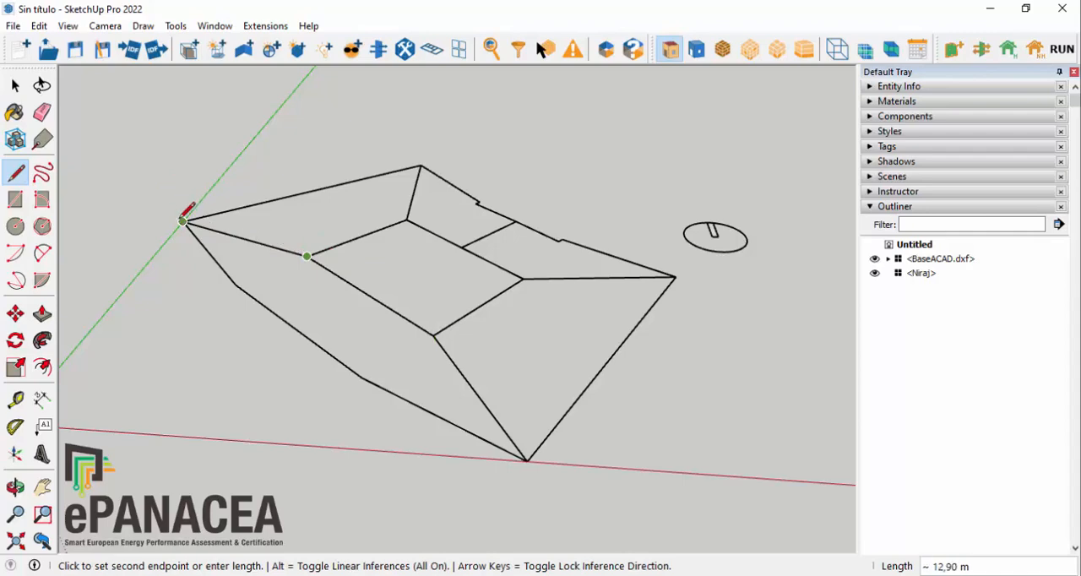
left_click(184, 221)
Step: Trace the adjoining perimeter zone from the inner core corner around its outer corners back to the green-axis corner
middle_click_drag(349, 321, 321, 229)
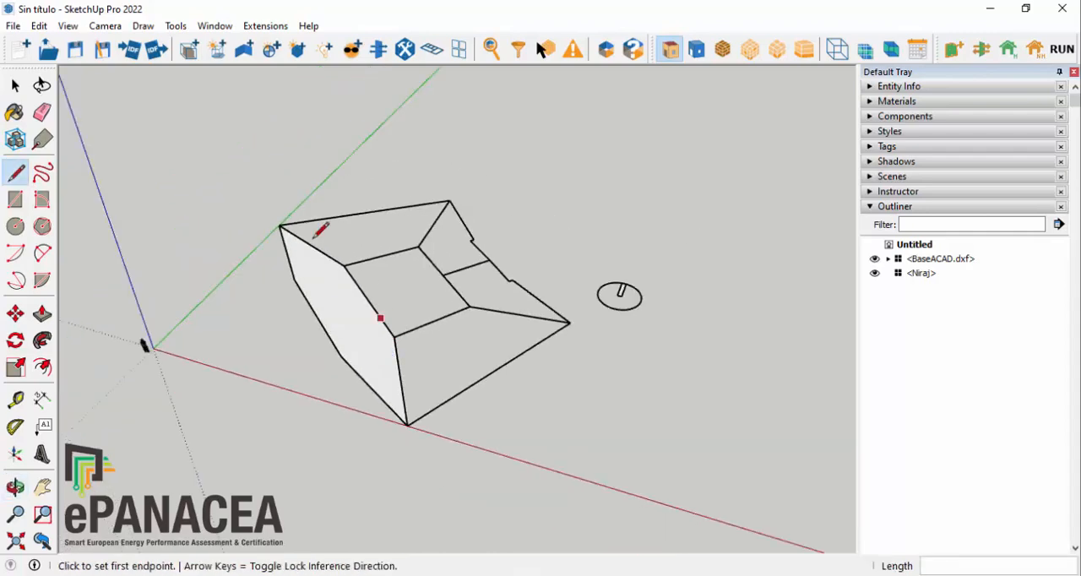
scroll(334, 232, "up", 3)
scroll(325, 262, "up", 2)
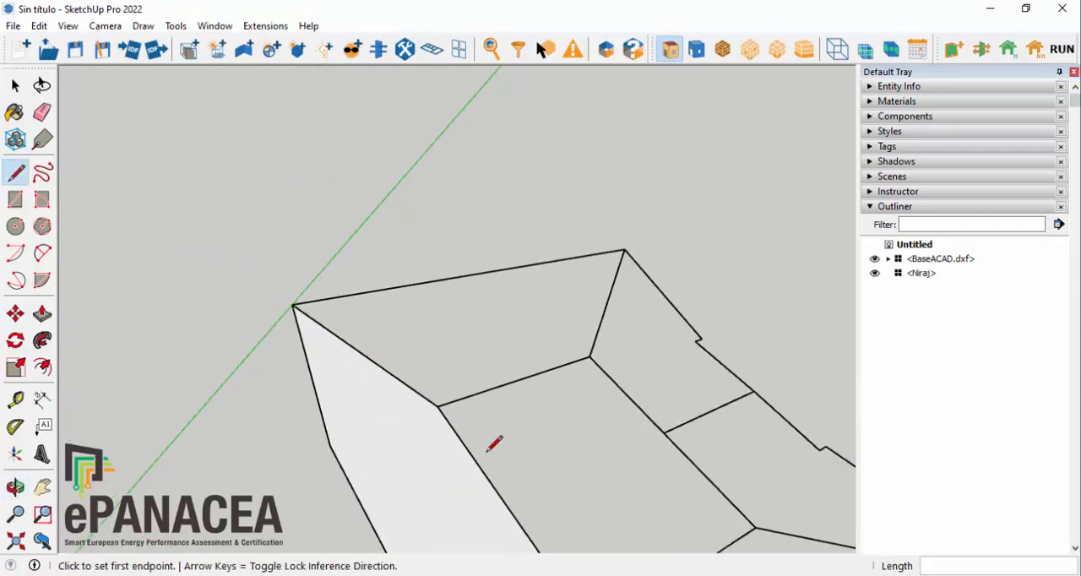
left_click(438, 406)
left_click(590, 357)
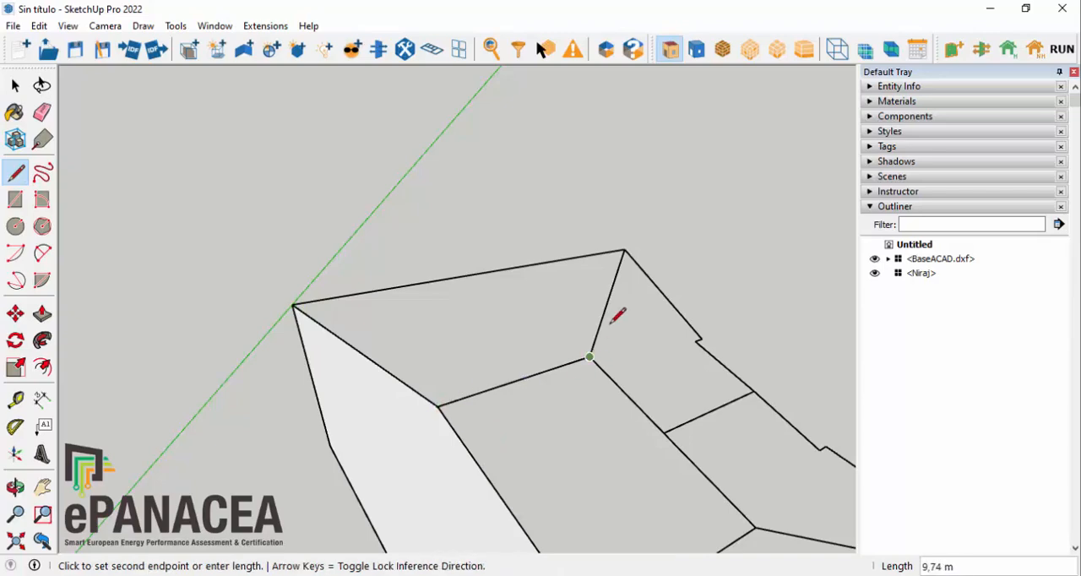
scroll(632, 247, "up", 3)
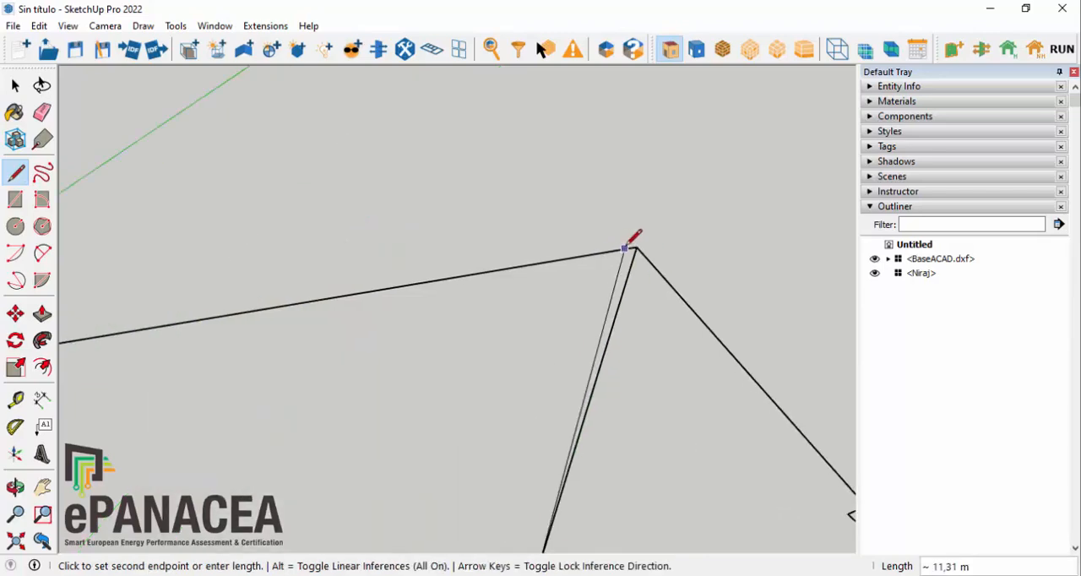
left_click(635, 246)
scroll(532, 198, "down", 3)
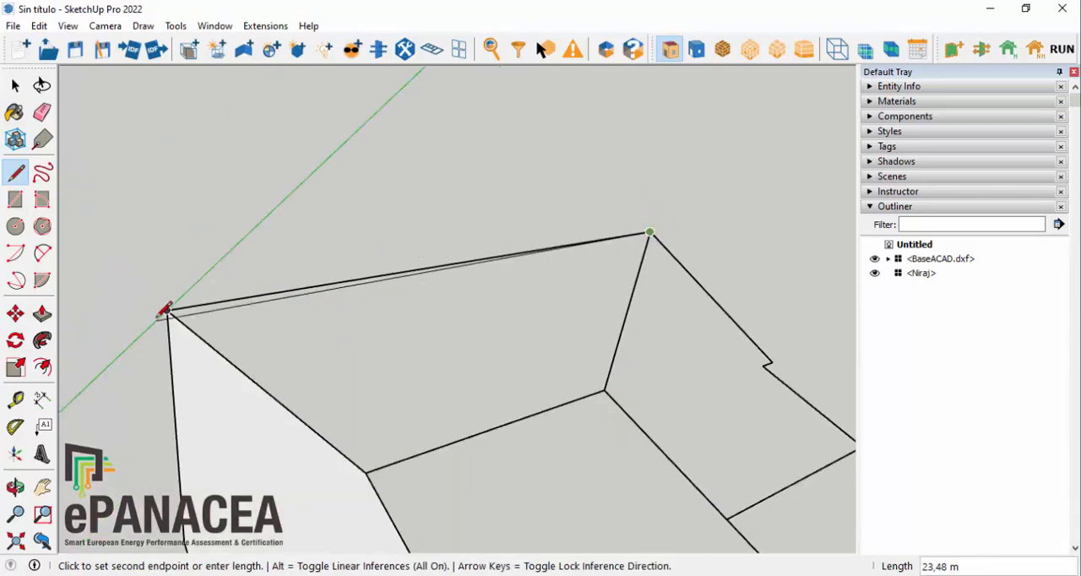
left_click(167, 310)
Step: Trace the notched perimeter zone between the previously traced end zone and the short partition line, following its small outer step
scroll(125, 247, "down", 3)
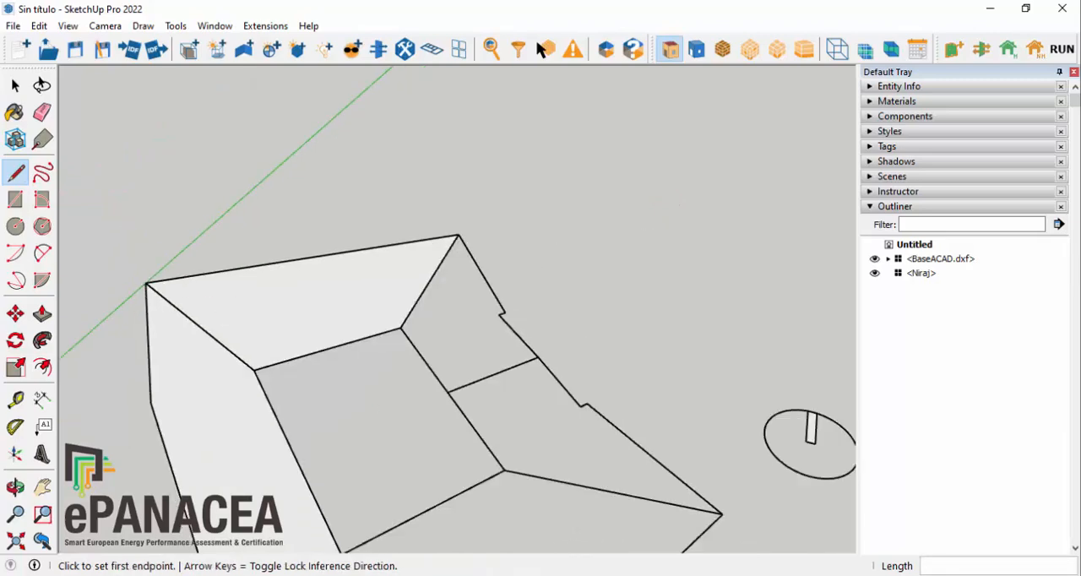
middle_click_drag(709, 441, 647, 321)
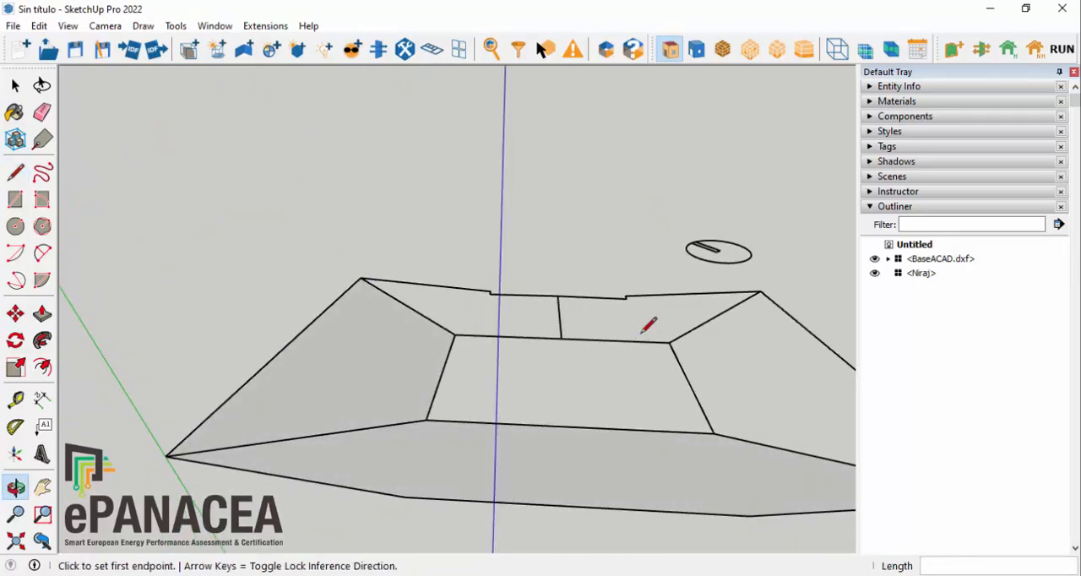
middle_click_drag(522, 480, 543, 430)
scroll(516, 273, "up", 3)
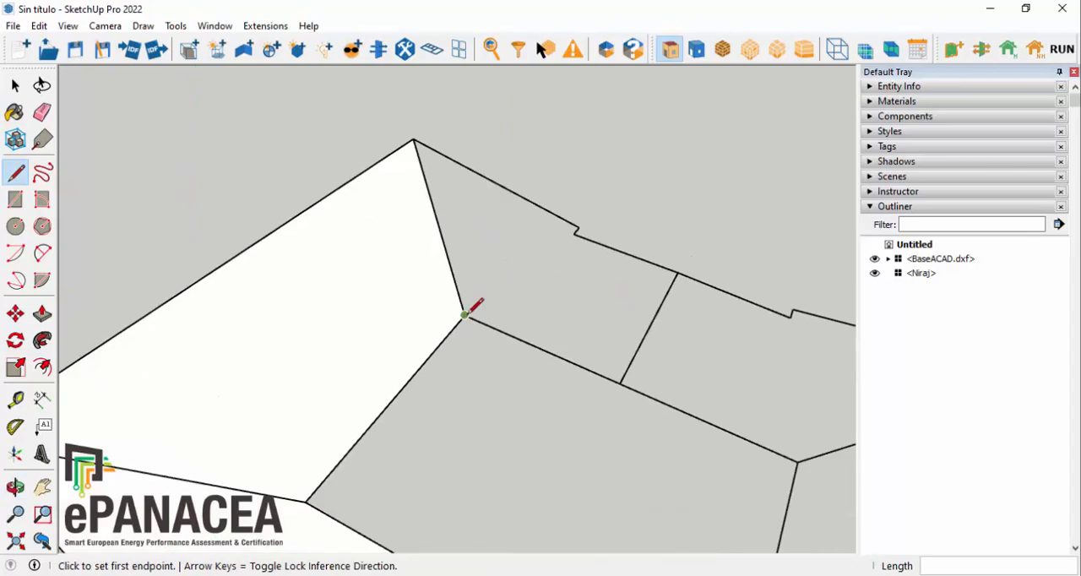
left_click(464, 315)
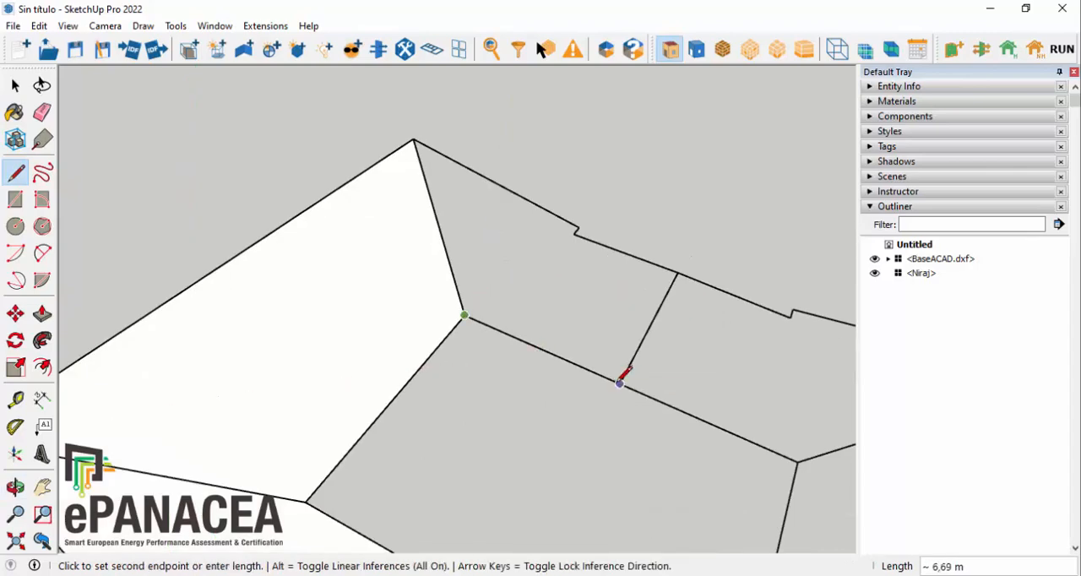
left_click(620, 383)
left_click(677, 272)
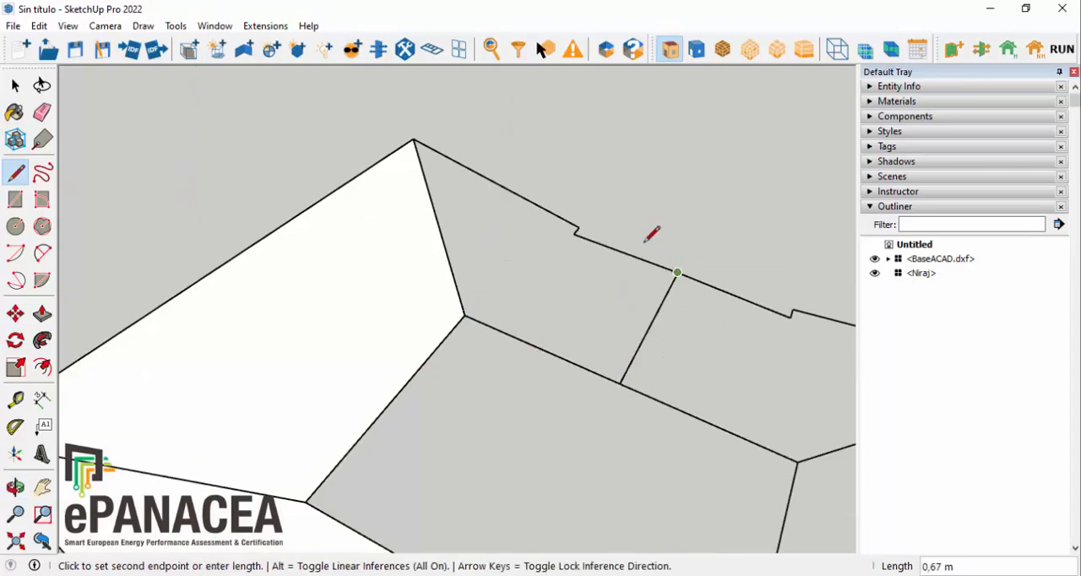
left_click(574, 233)
scroll(579, 227, "up", 4)
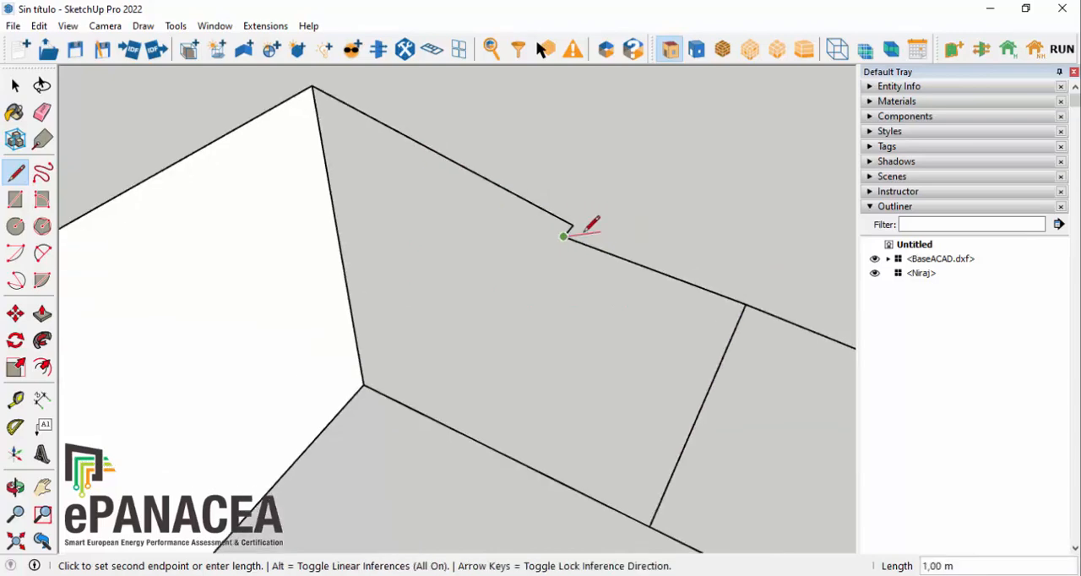
scroll(625, 329, "down", 4)
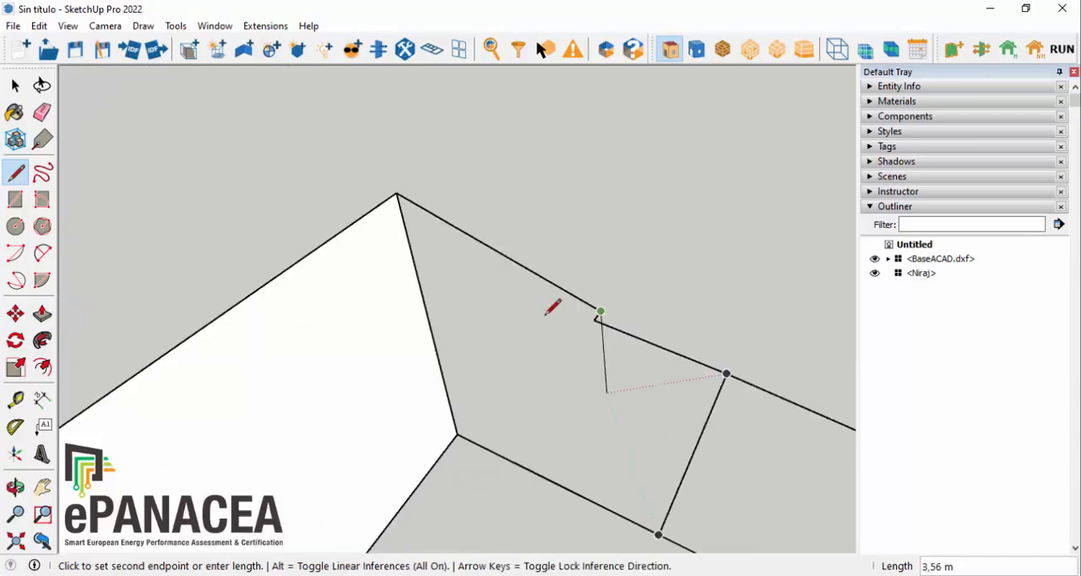
left_click(400, 194)
Step: Trace the second notched perimeter zone on the other side of the short partition line, including its small outer step
scroll(295, 154, "down", 4)
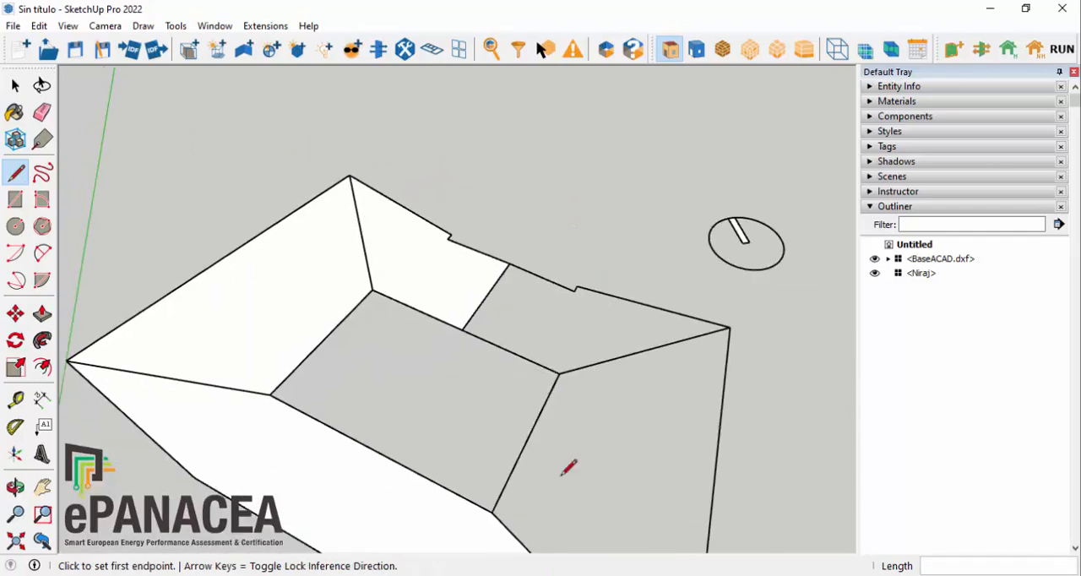
scroll(599, 475, "up", 2)
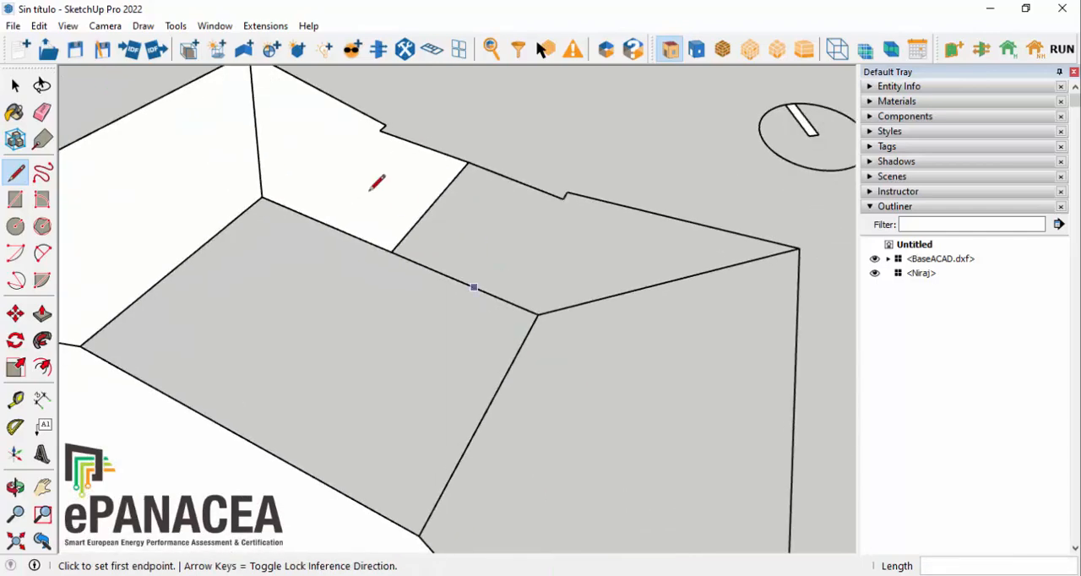
left_click(391, 252)
left_click(538, 314)
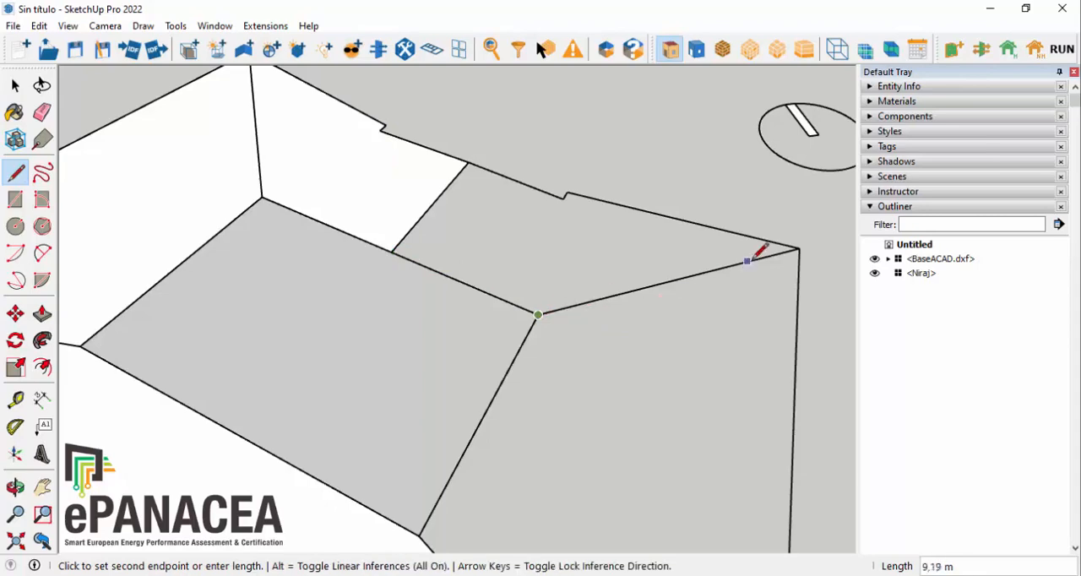
left_click(799, 248)
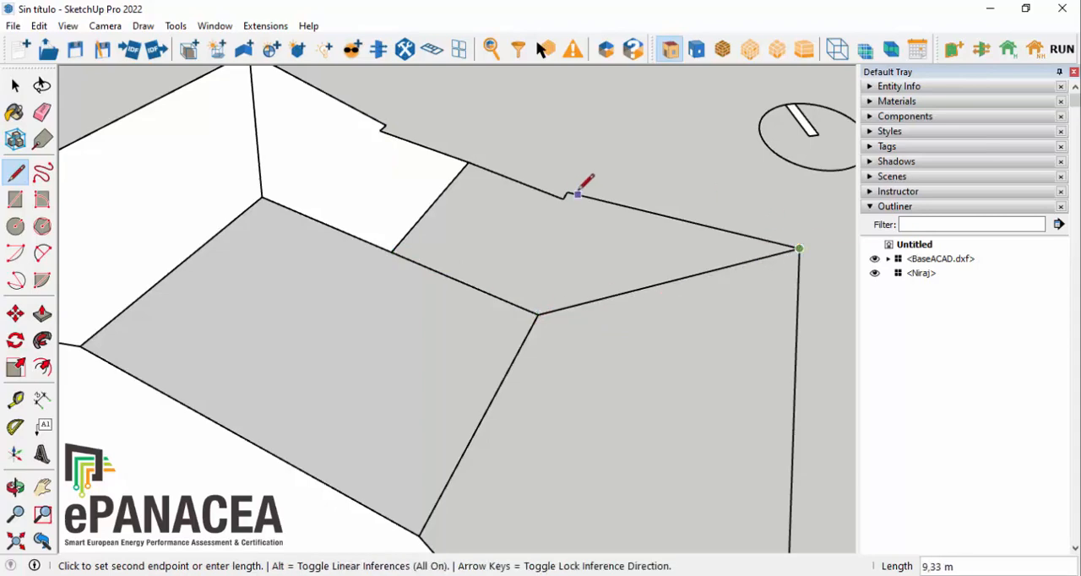
left_click(567, 194)
left_click(567, 193)
scroll(568, 193, "up", 3)
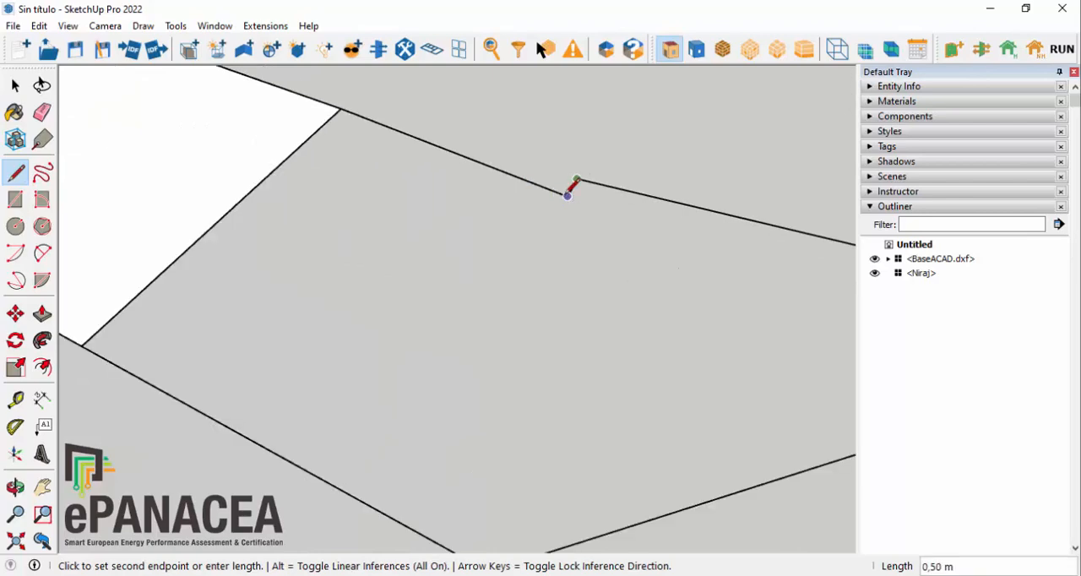
left_click(341, 108)
Step: Close the central core and remaining end zone by tracing their shared edge and the end zone's outer edge from the red-axis corner
scroll(633, 109, "down", 6)
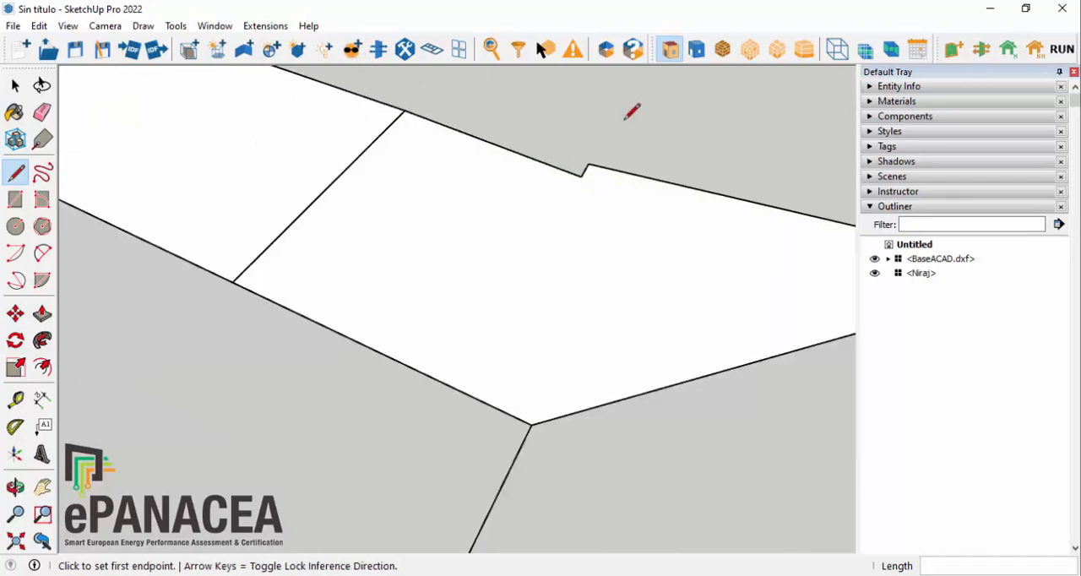
left_click(350, 351)
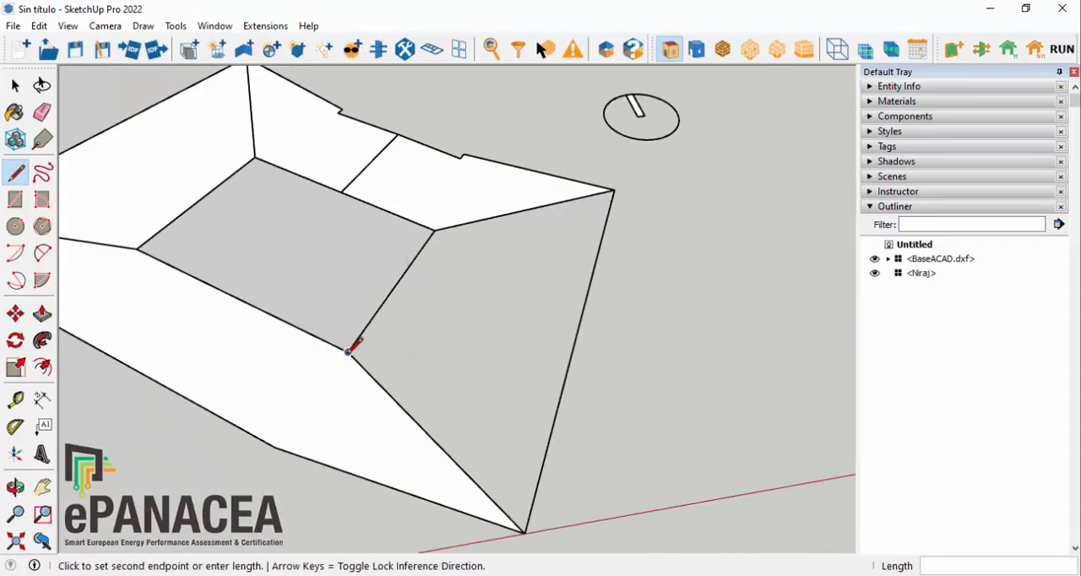
left_click(434, 229)
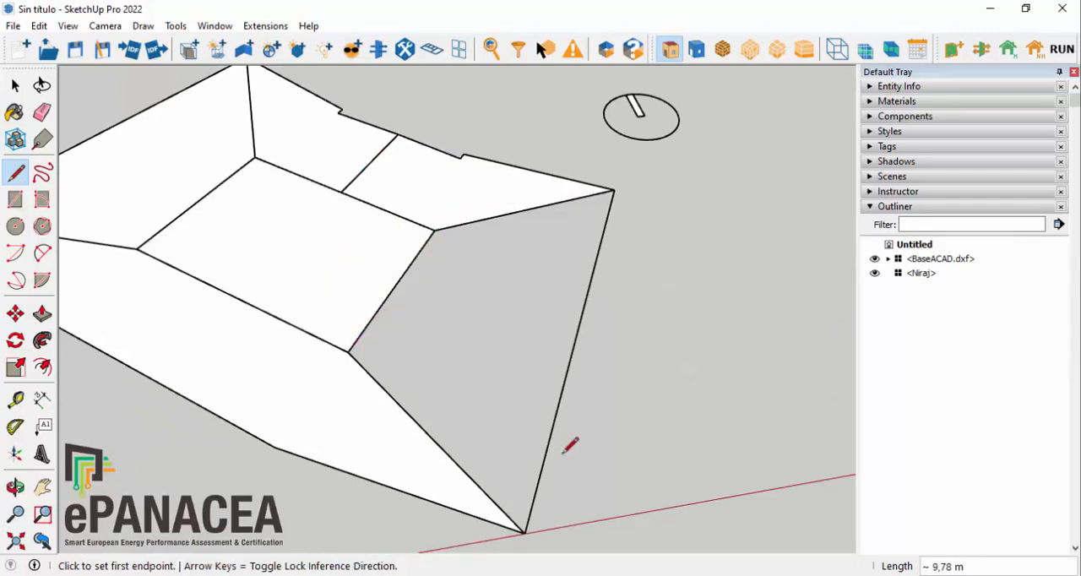
left_click(526, 532)
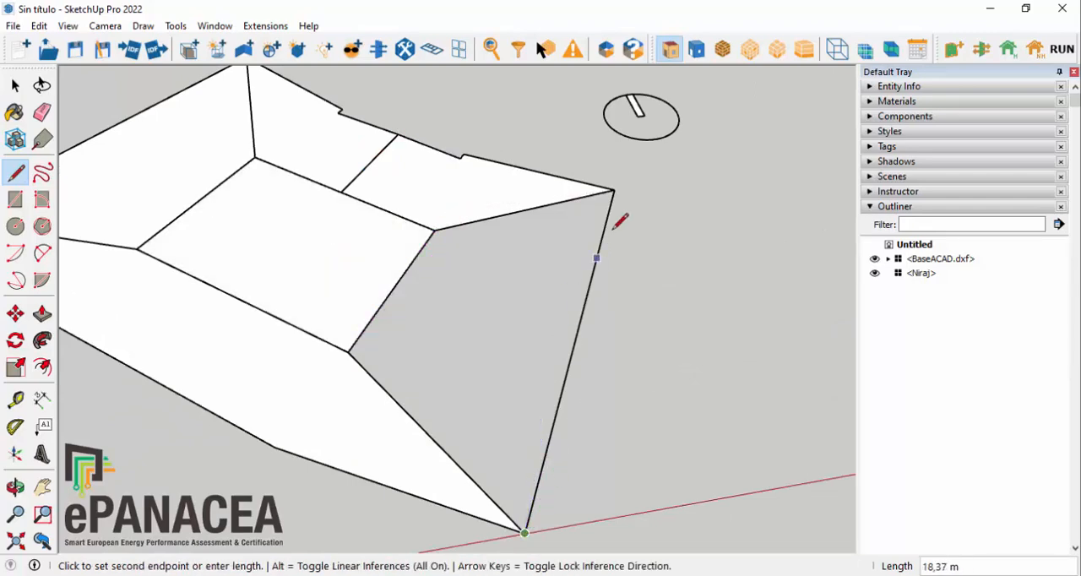
left_click(614, 190)
Step: Try to run Create Spaces From Diagram on the traced floor plan without any geometry selected
scroll(718, 251, "down", 3)
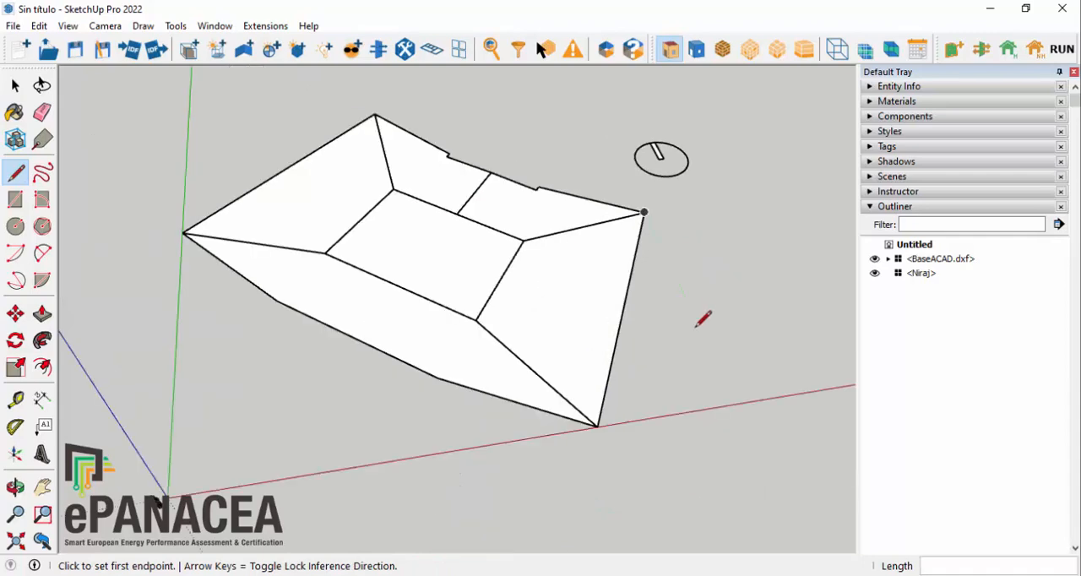
middle_click_drag(702, 316, 826, 386)
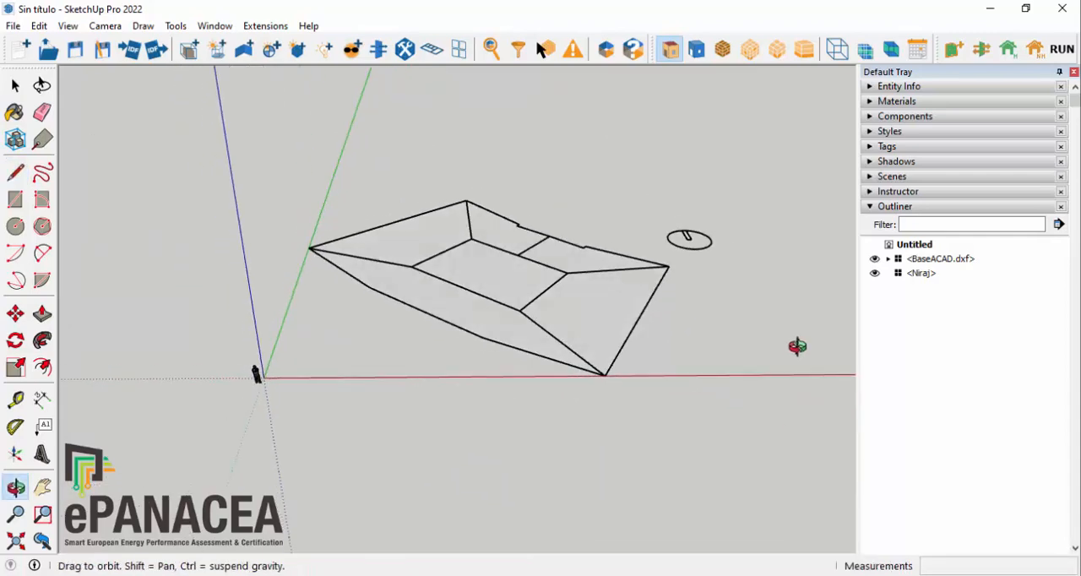
middle_click_drag(694, 358, 534, 322)
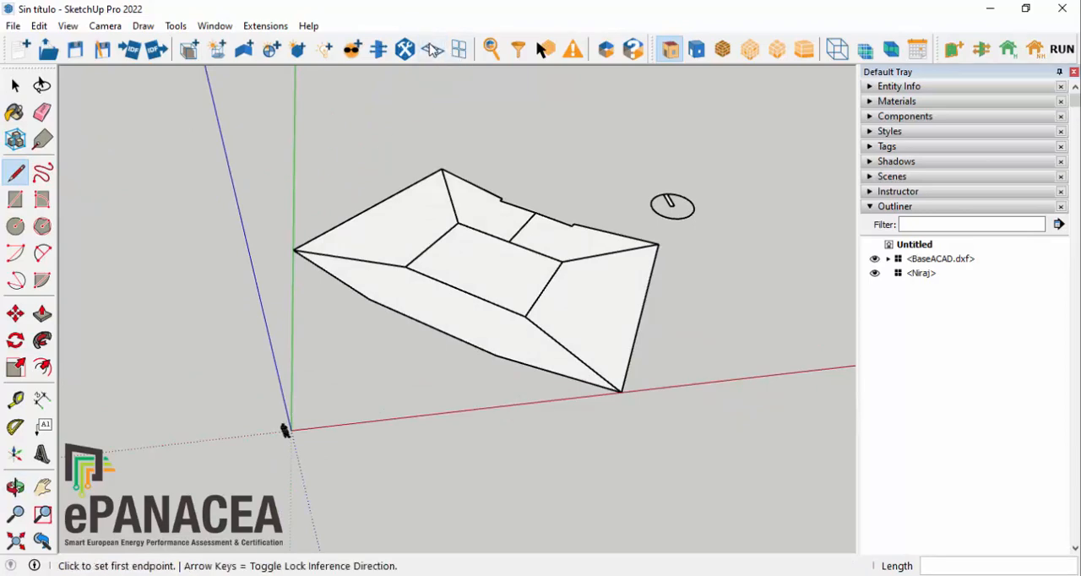
left_click(432, 50)
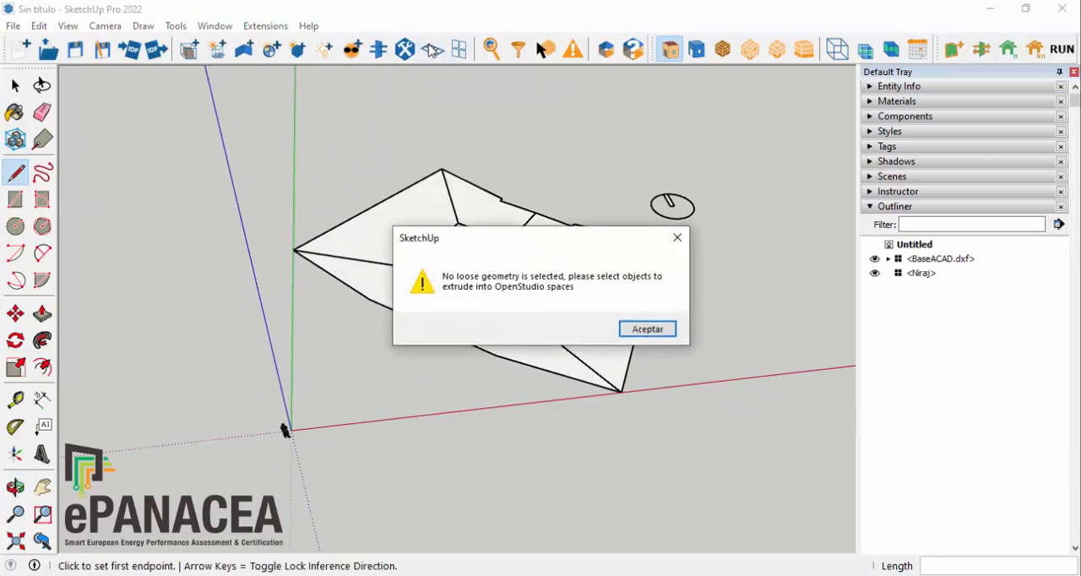
left_click(678, 238)
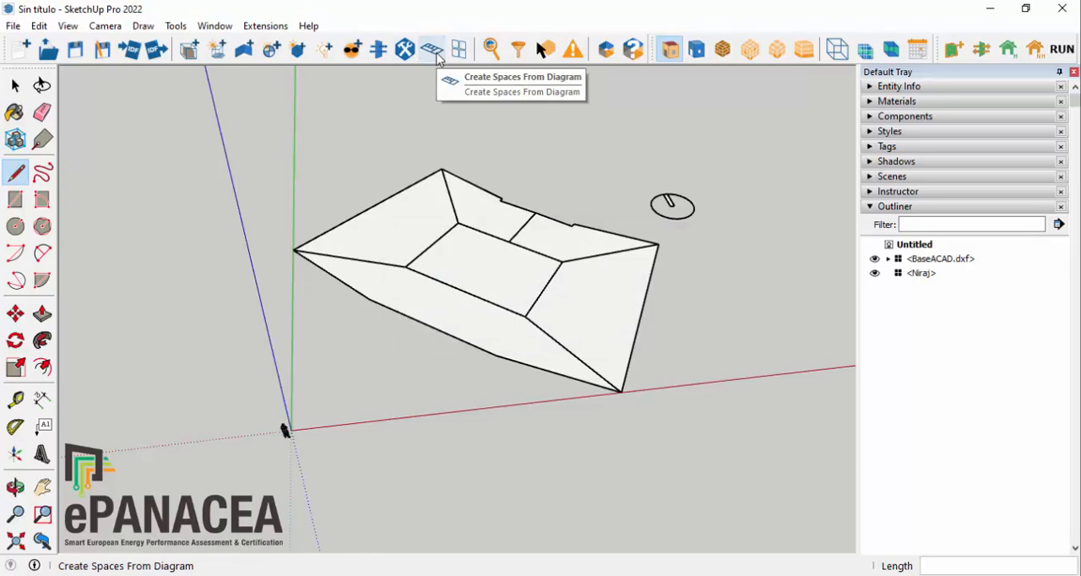
Step: Create spaces from the entire traced floor plan with a floor height of 3.1 and 7 floors
middle_click_drag(549, 169, 421, 101)
scroll(815, 283, "up", 2)
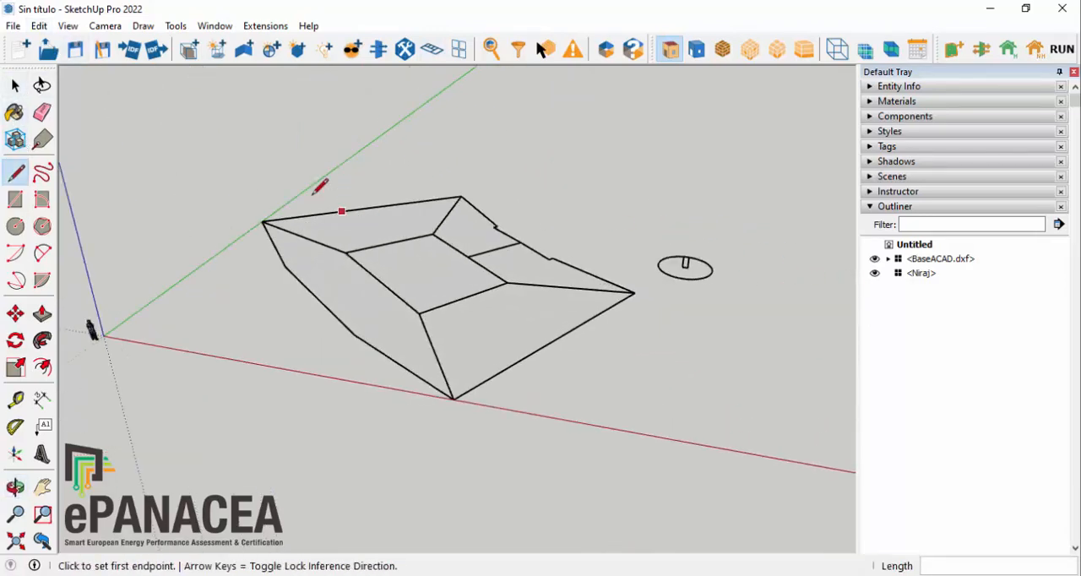
left_click(15, 85)
left_click_drag(236, 165, 642, 450)
middle_click_drag(599, 425, 631, 493)
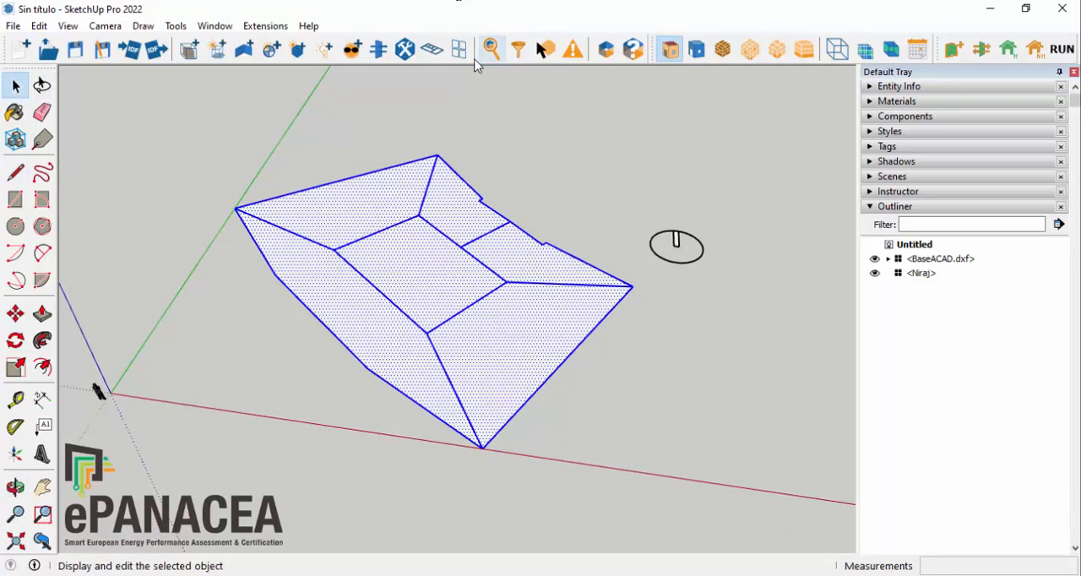
left_click(433, 50)
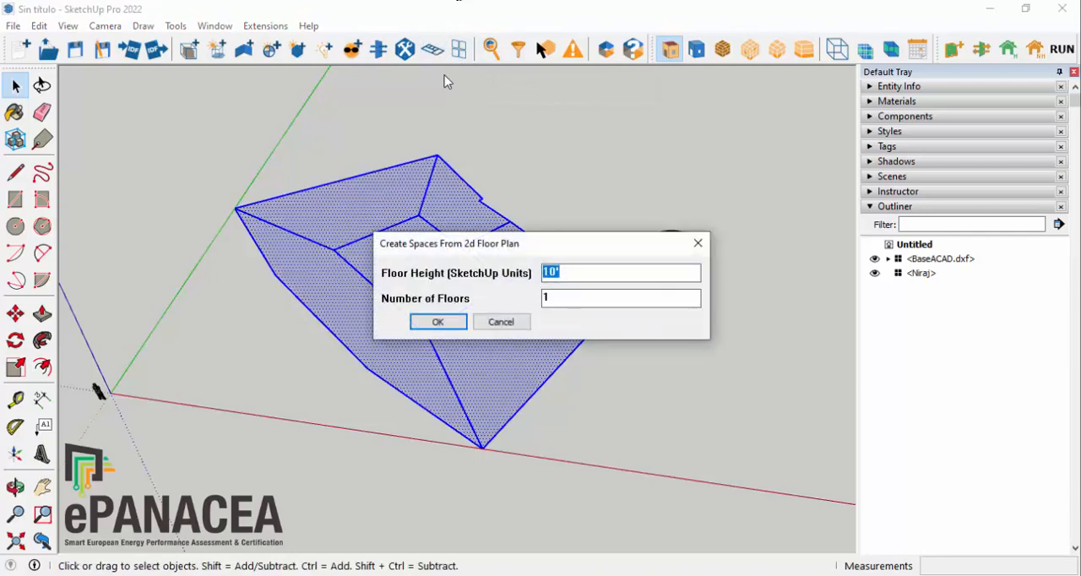
left_click_drag(565, 244, 553, 143)
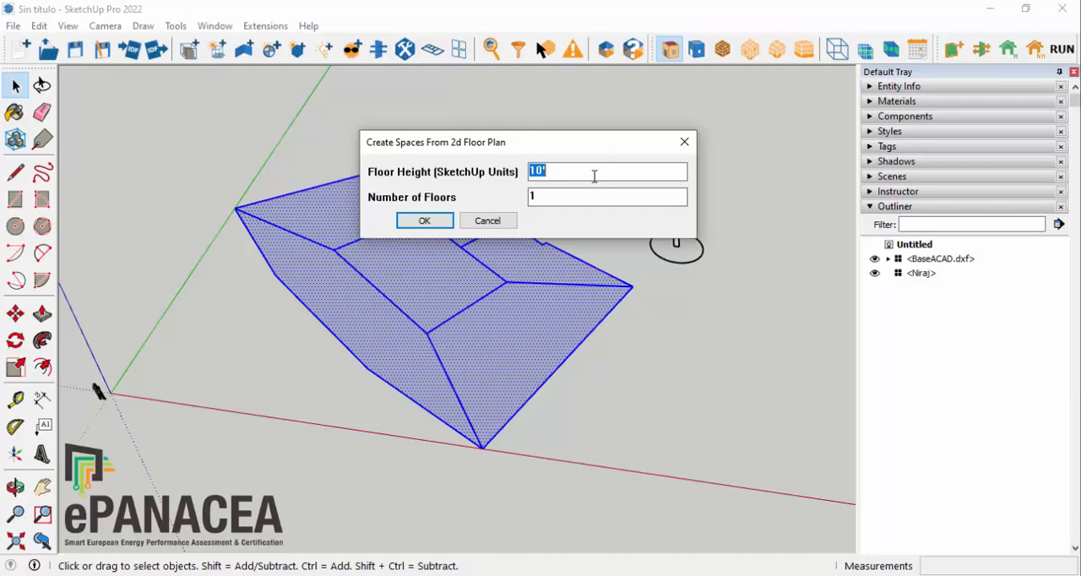
type("3.1")
left_click_drag(545, 196, 476, 191)
left_click(424, 223)
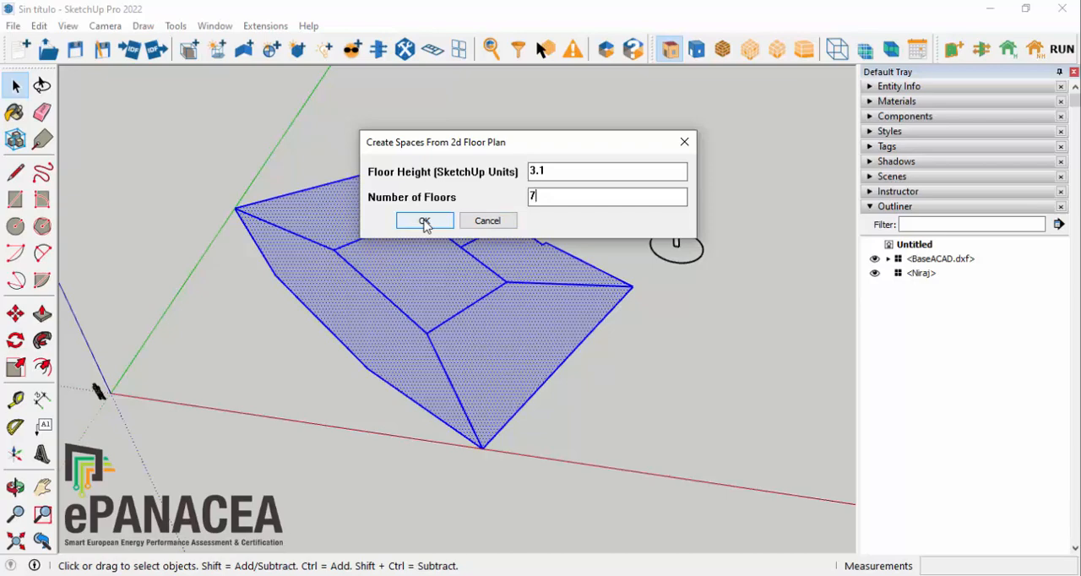
left_click(425, 221)
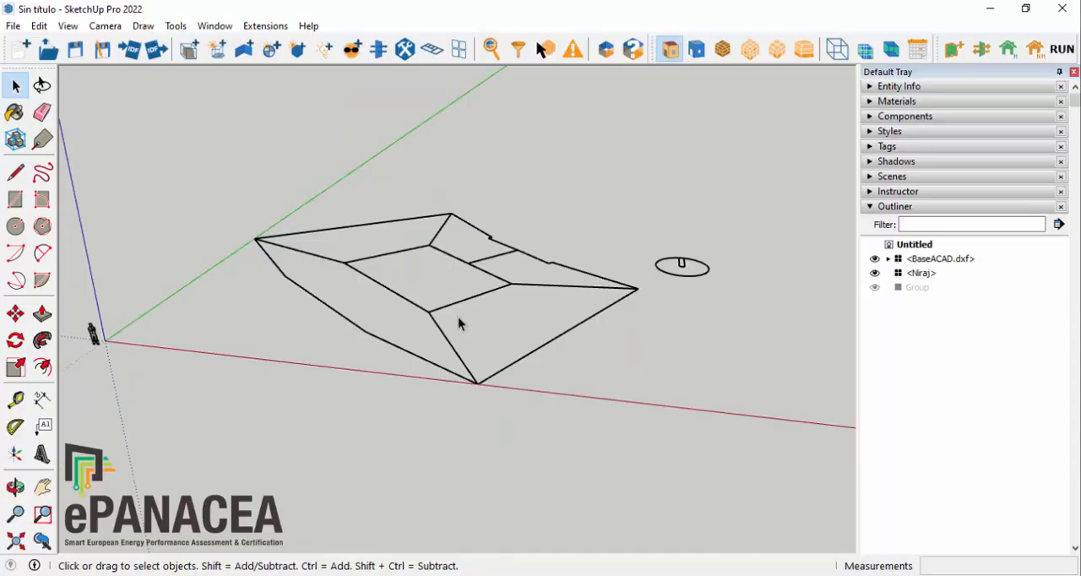
scroll(627, 416, "down", 3)
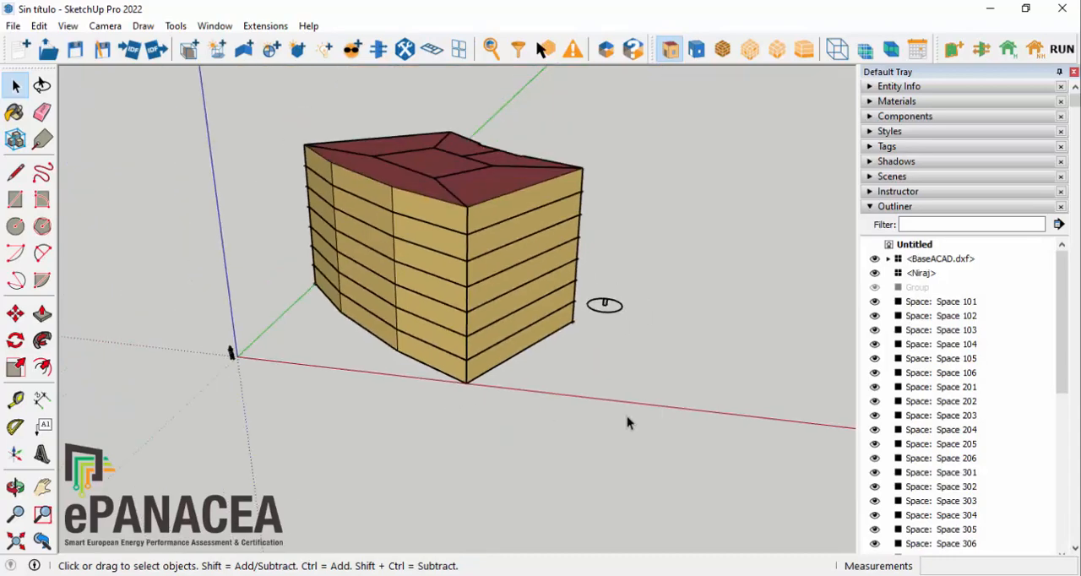
Step: Render the building by boundary condition and enable Hide Rest of Model
middle_click_drag(605, 295, 535, 238)
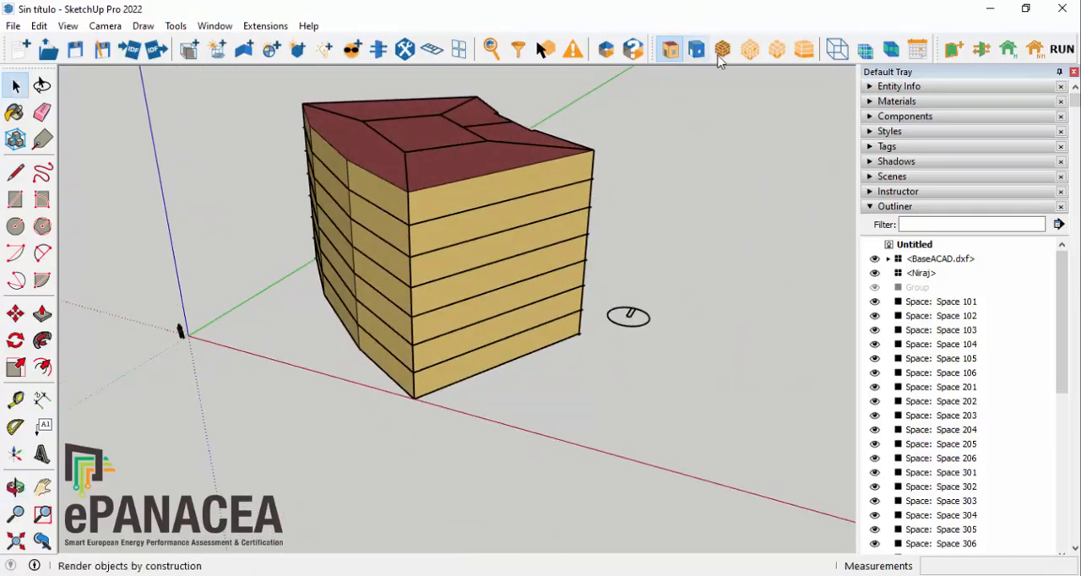
left_click(696, 55)
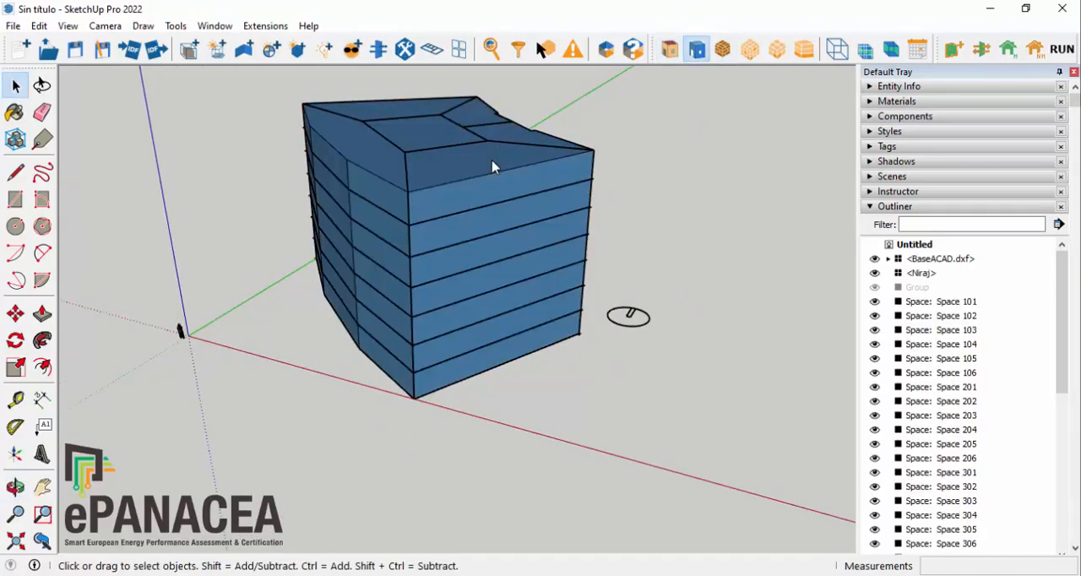
left_click(490, 162)
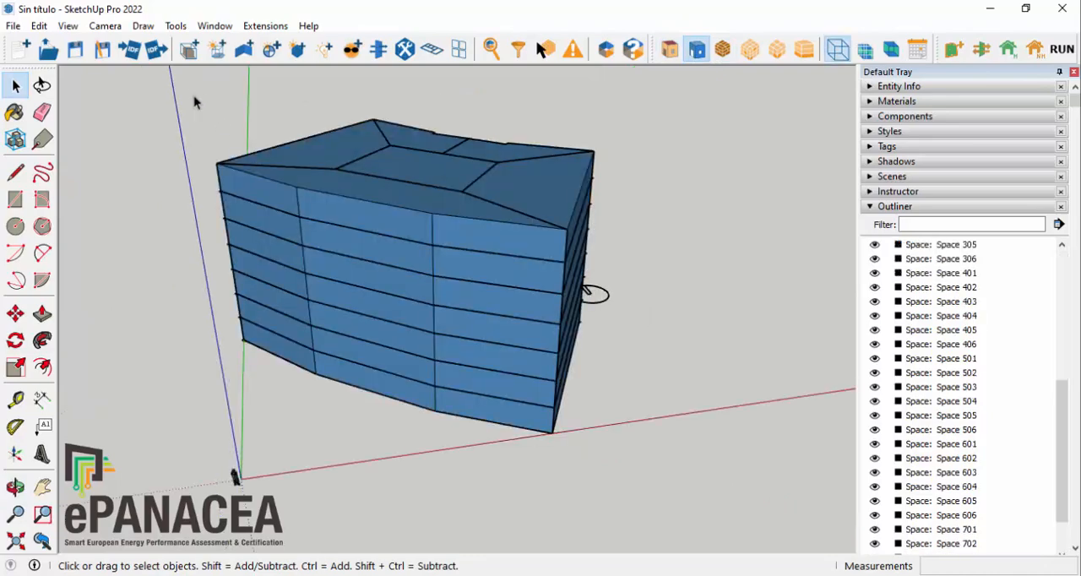
Step: Run Surface matching (redefined) on all the building's spaces, with intersecting before matching set to Yes
scroll(199, 110, "down", 1)
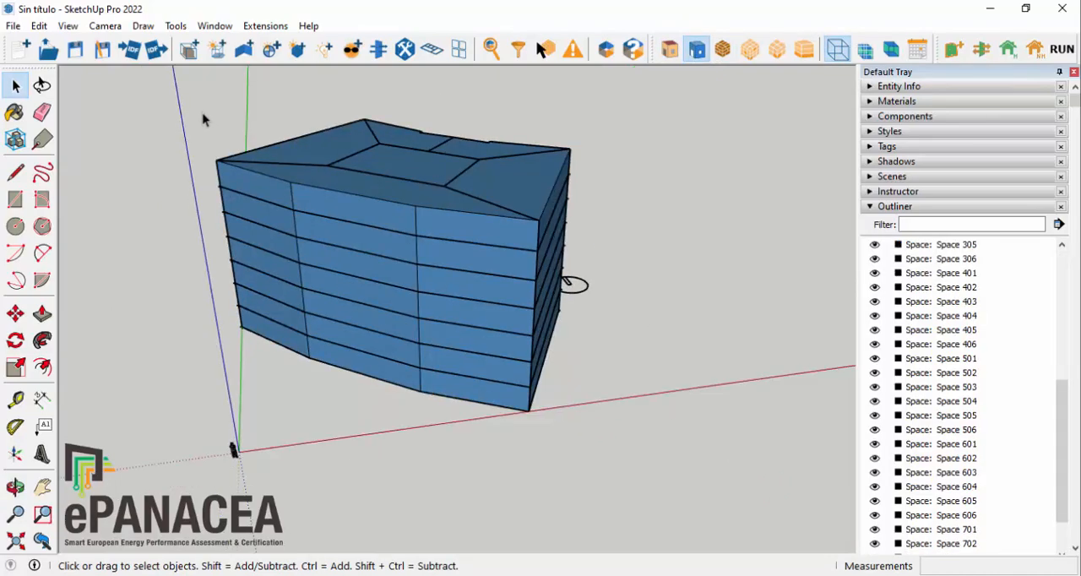
left_click_drag(144, 85, 602, 435)
middle_click_drag(602, 435, 445, 300)
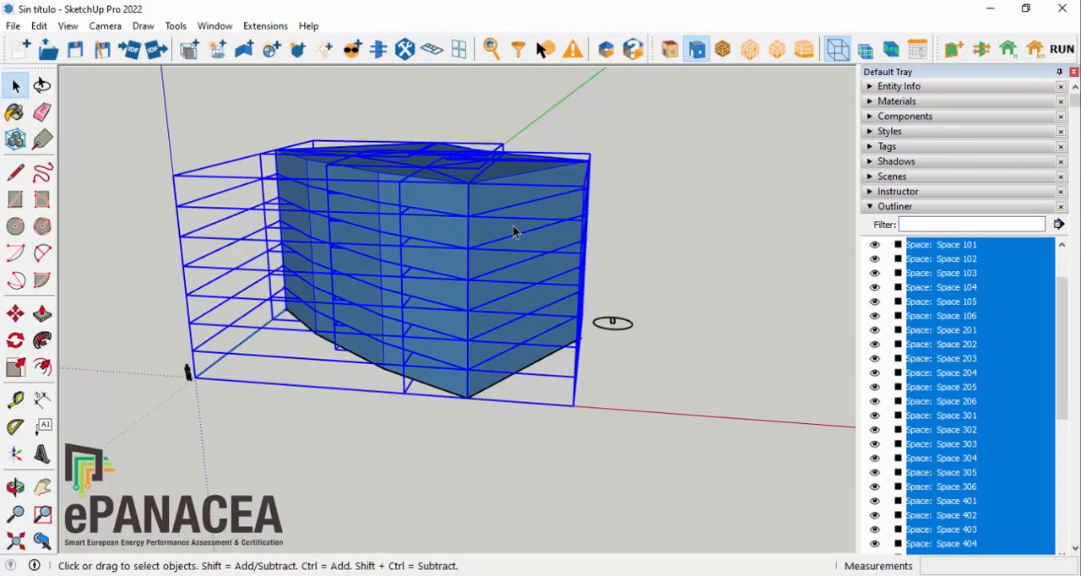
left_click(982, 51)
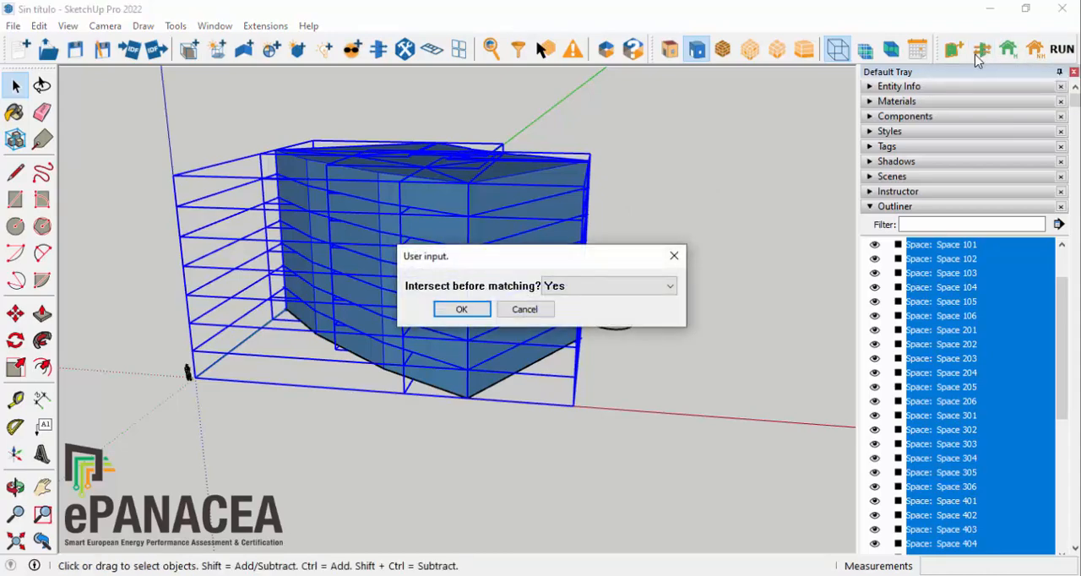
left_click(462, 309)
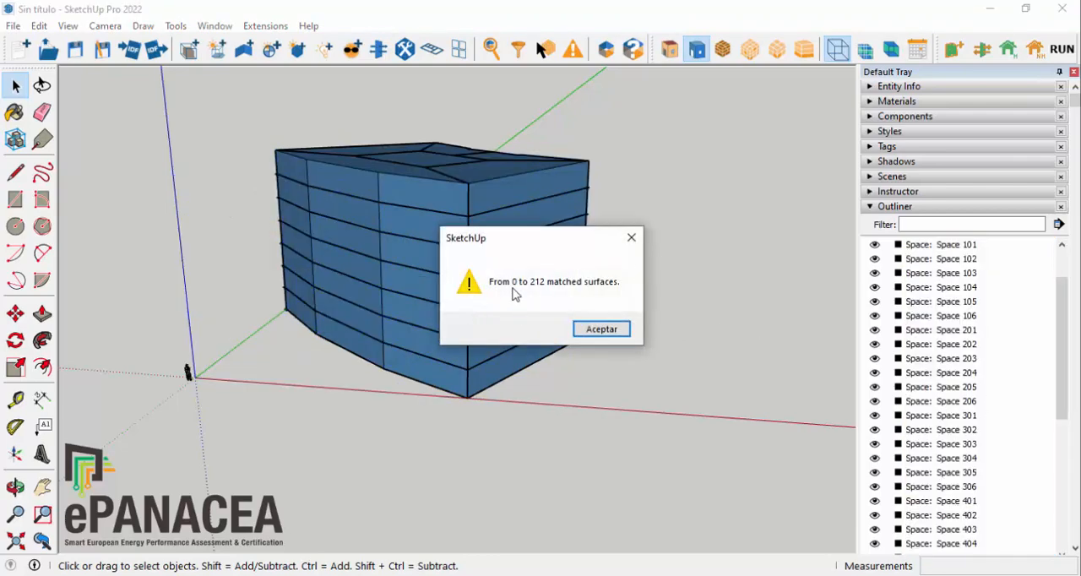
left_click(617, 329)
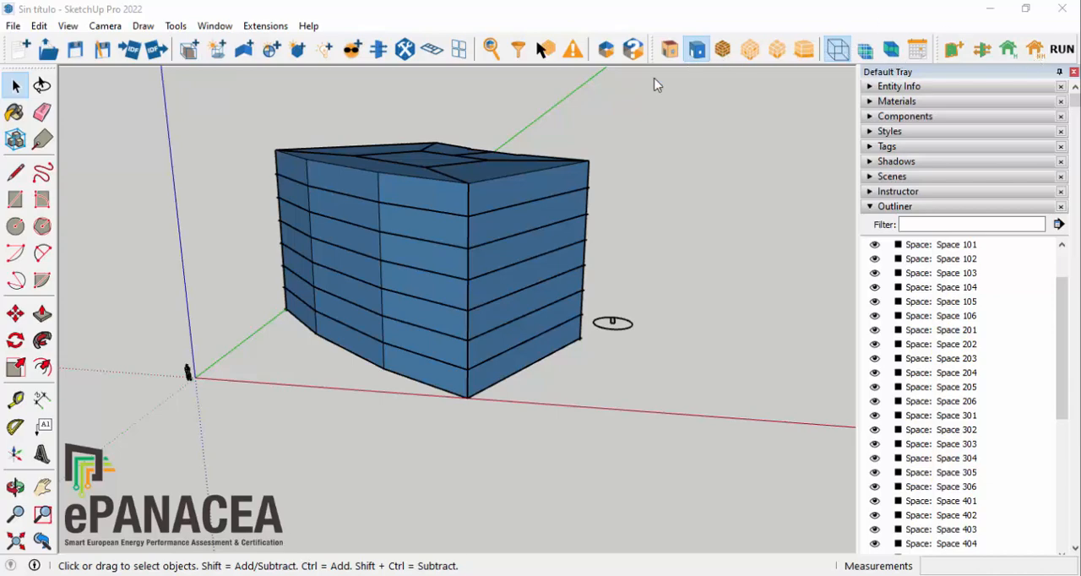
Step: Inspect the boundary-condition colours on the building's underside and inside the ground-floor end space, Space 102
middle_click_drag(470, 193, 310, 198)
scroll(382, 181, "up", 3)
middle_click_drag(497, 152, 382, 369)
middle_click_drag(428, 241, 354, 380)
left_click(744, 172)
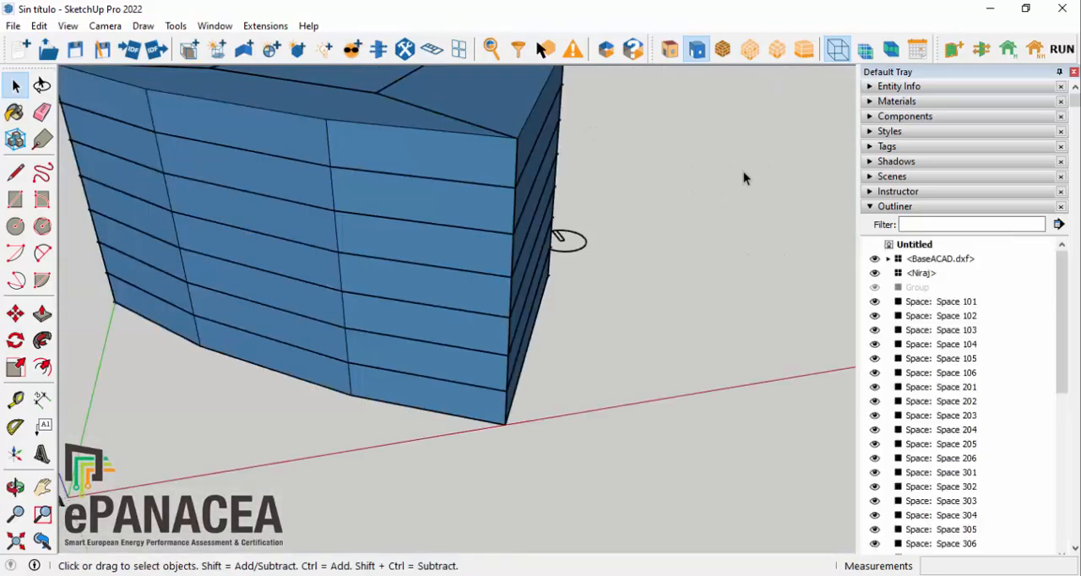
middle_click_drag(536, 175, 394, 240)
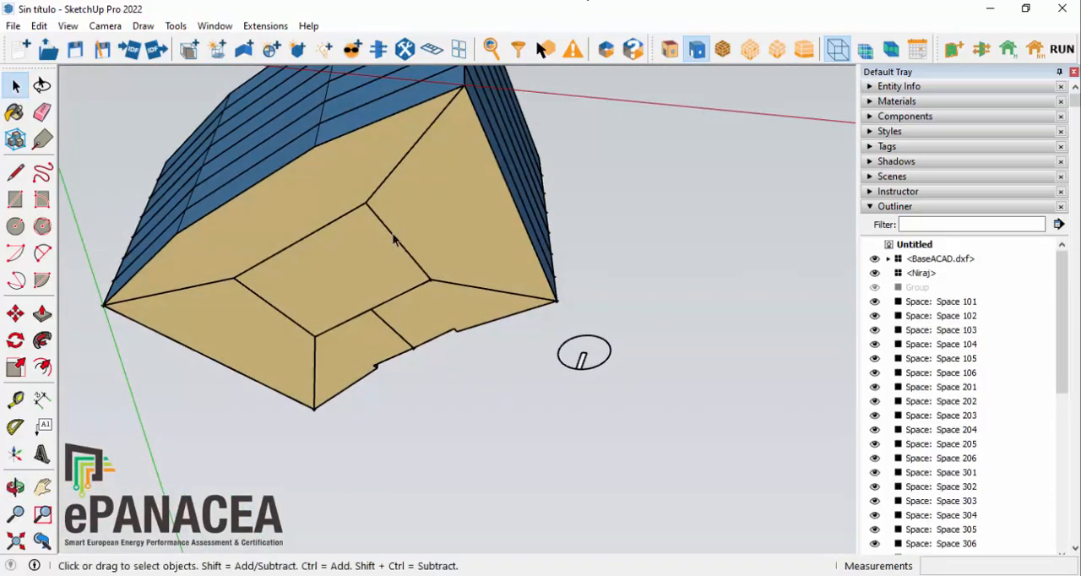
double_click(459, 191)
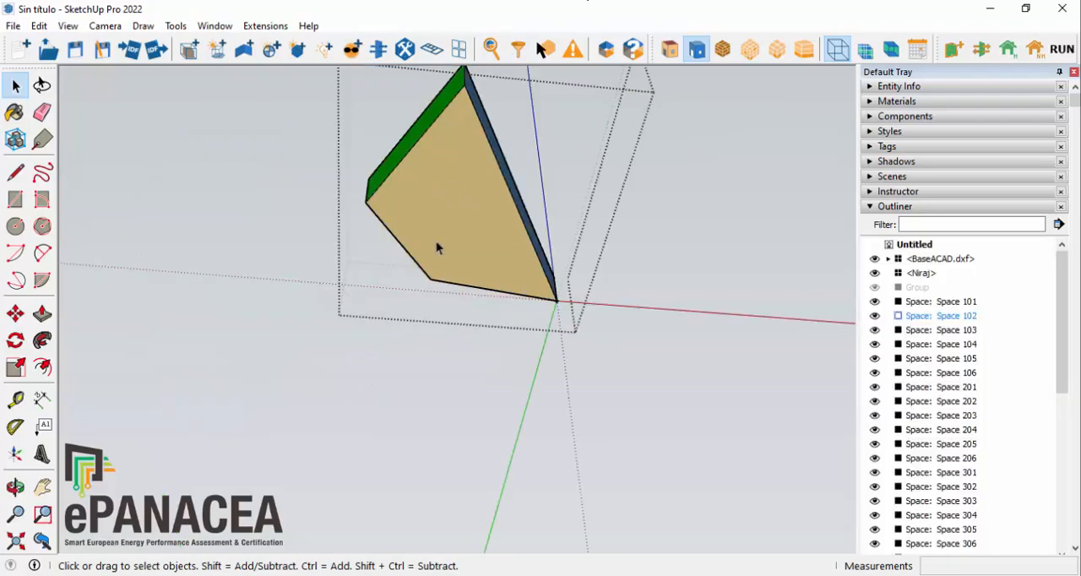
left_click(456, 198)
double_click(457, 200)
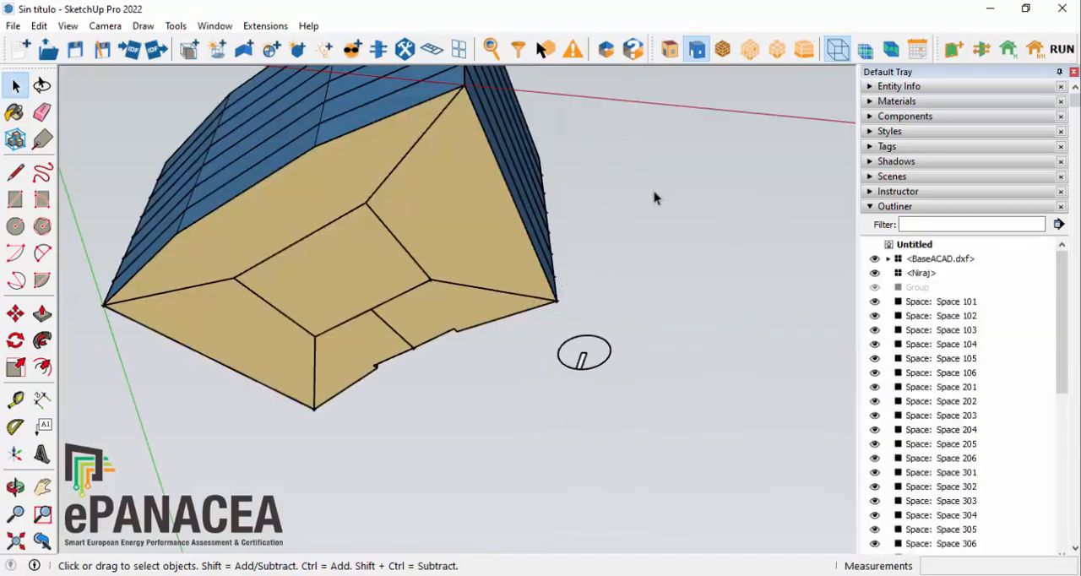
Step: Apply windows to all spaces using a window-to-wall ratio of 0.49 and a 1.2 m offset from the floor
middle_click_drag(653, 434, 651, 451)
scroll(597, 159, "down", 3)
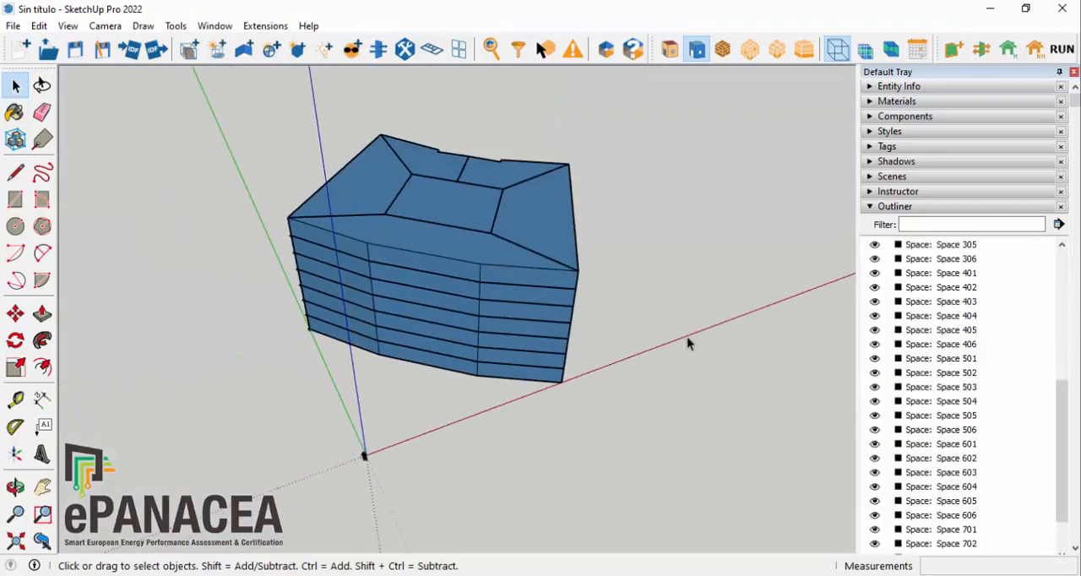
middle_click_drag(687, 342, 627, 256)
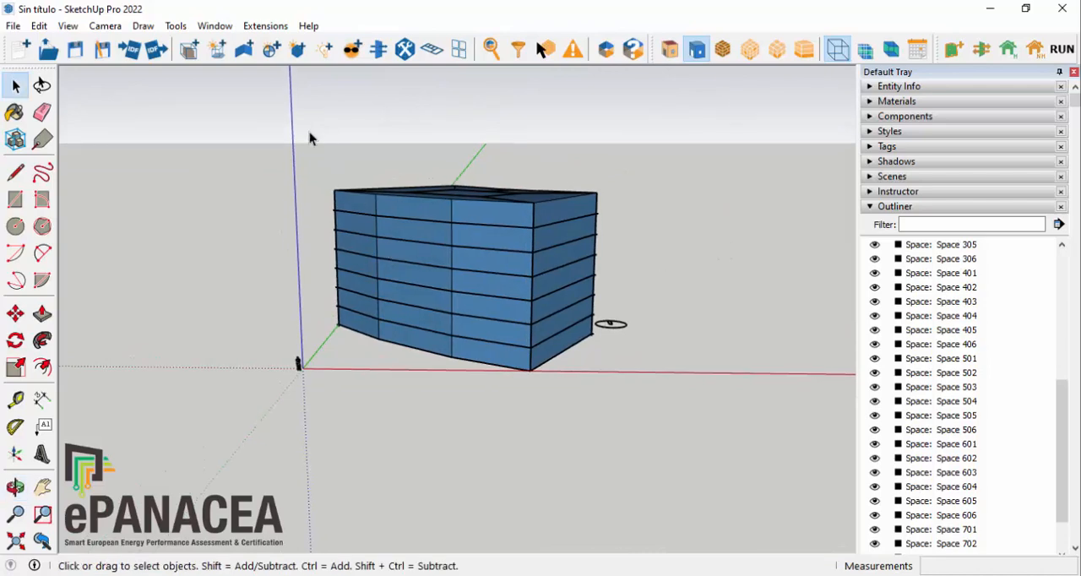
left_click_drag(310, 125, 603, 401)
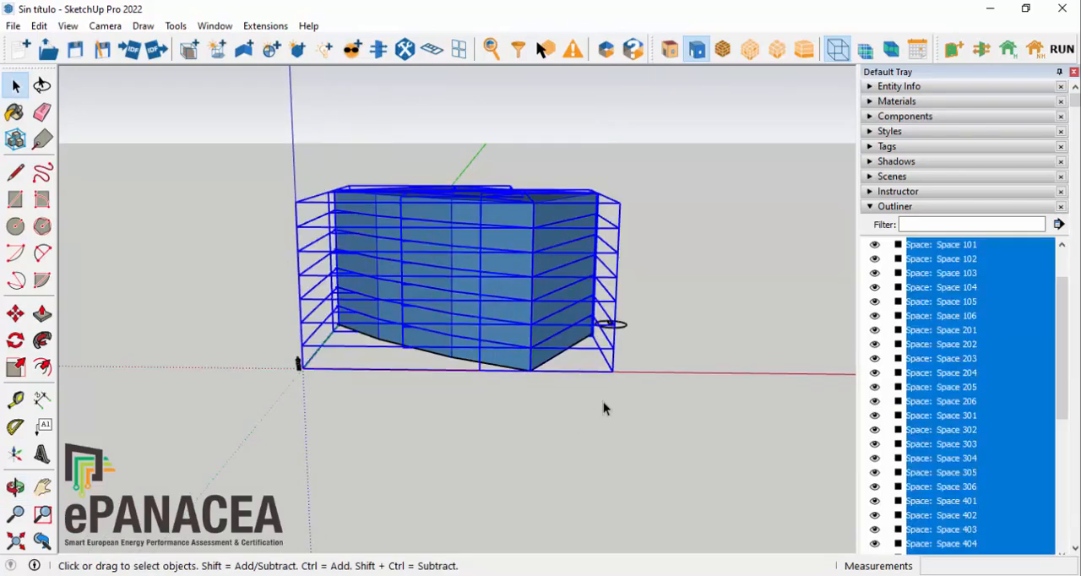
left_click(249, 27)
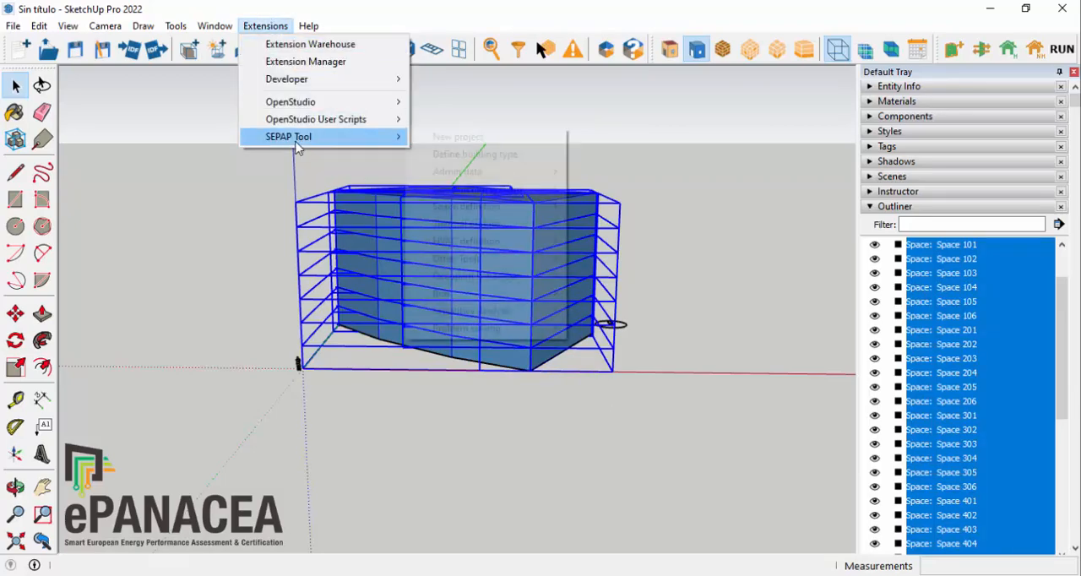
mouse_move(296, 142)
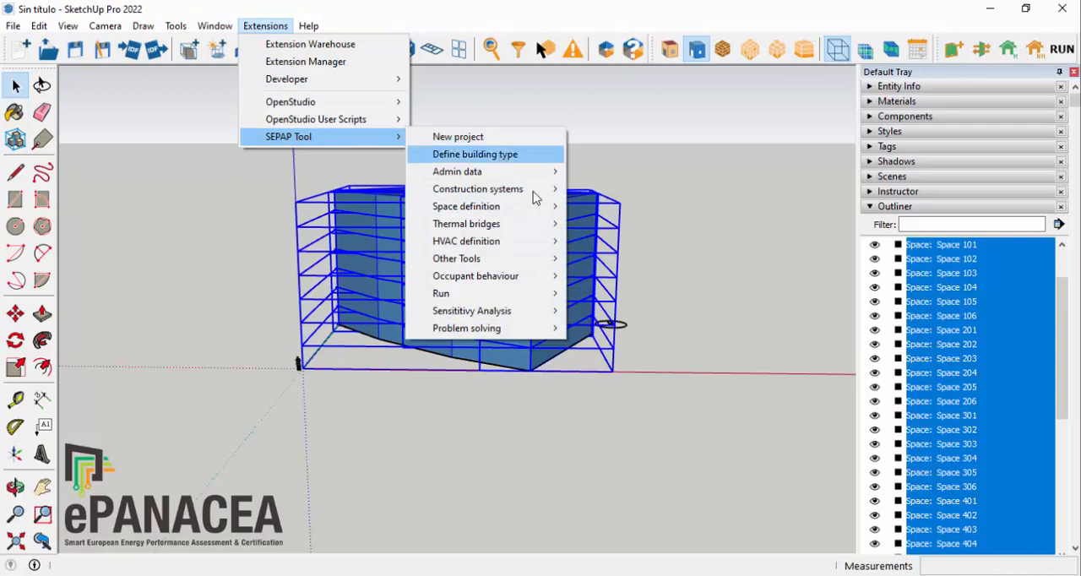
mouse_move(510, 261)
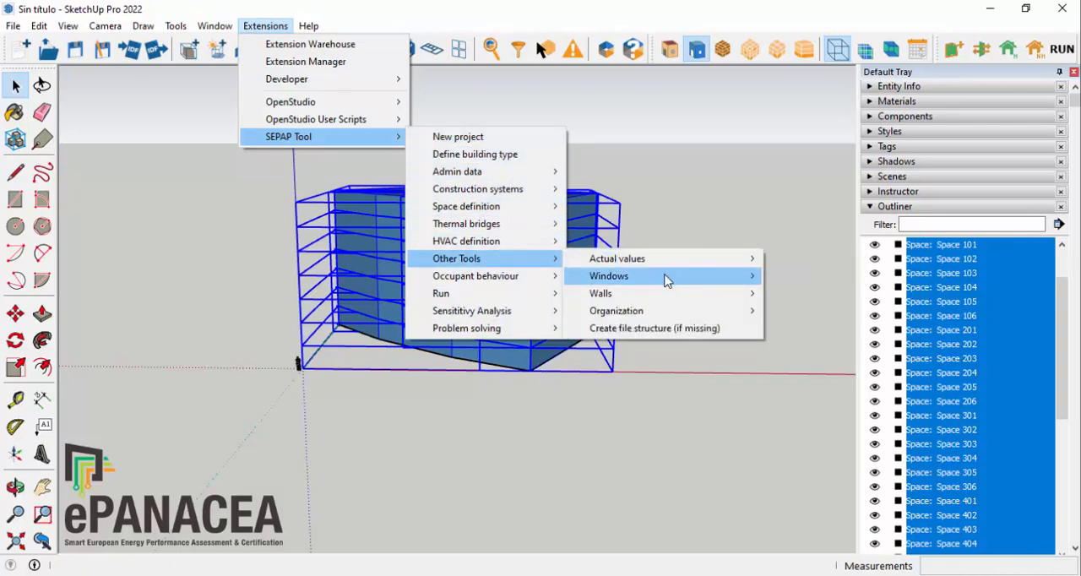
mouse_move(688, 281)
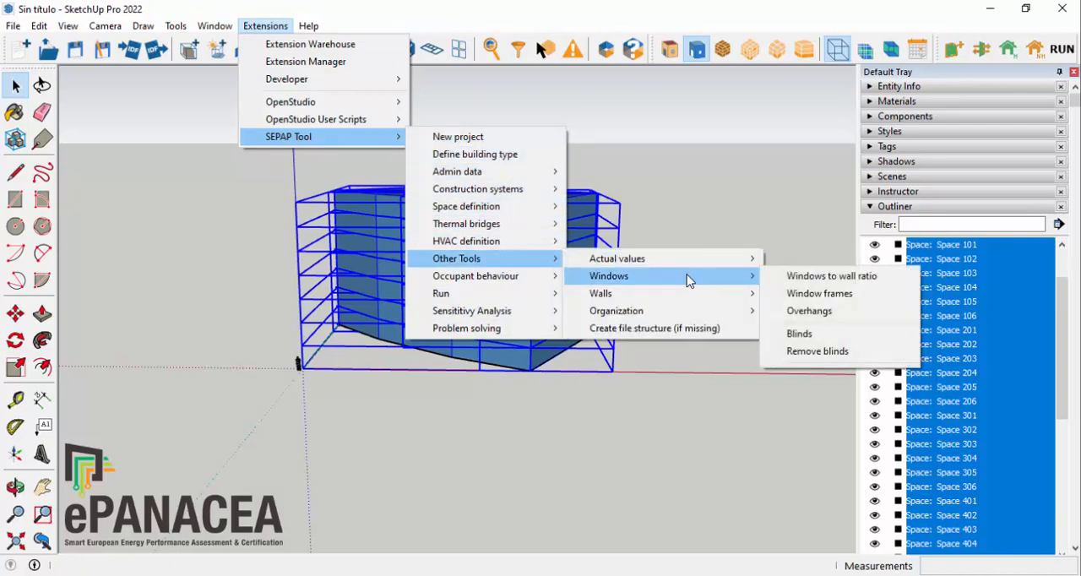
left_click(840, 277)
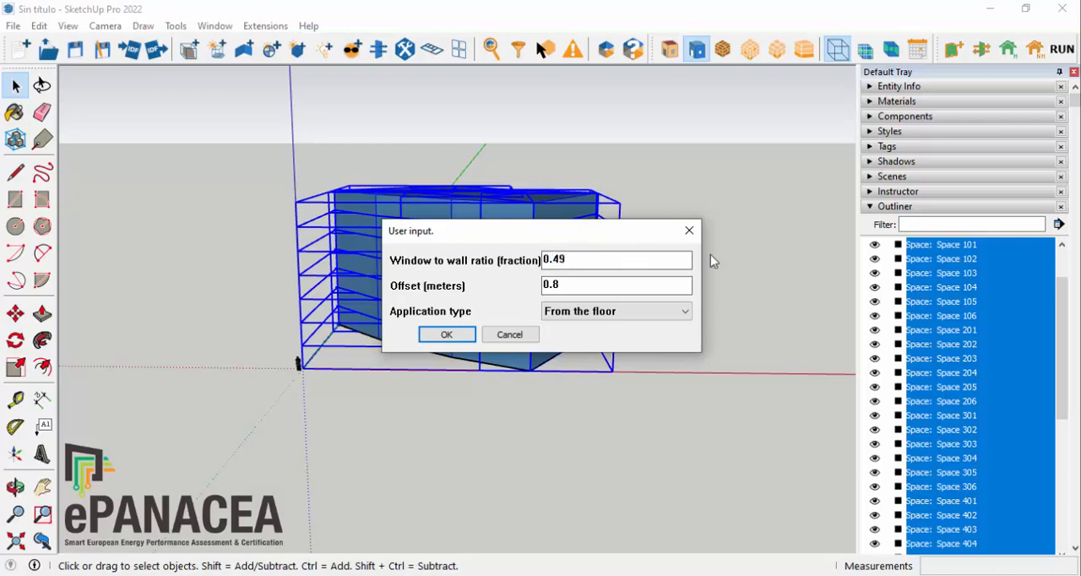
double_click(581, 284)
type("1.2")
left_click(447, 335)
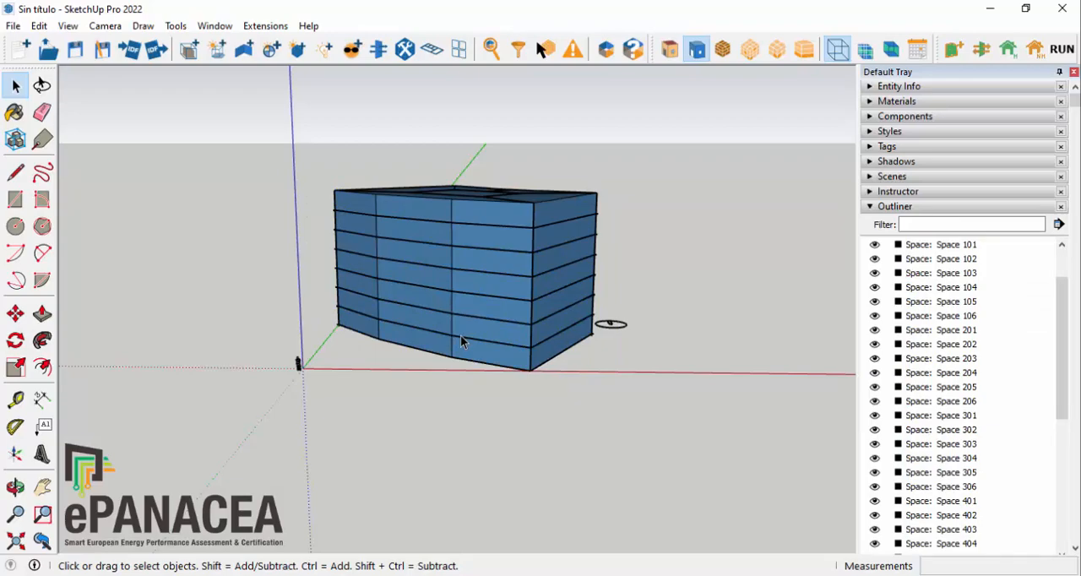
Step: Render the building by surface type to show the window bands, walls and roof in their own colours
scroll(464, 325, "down", 1)
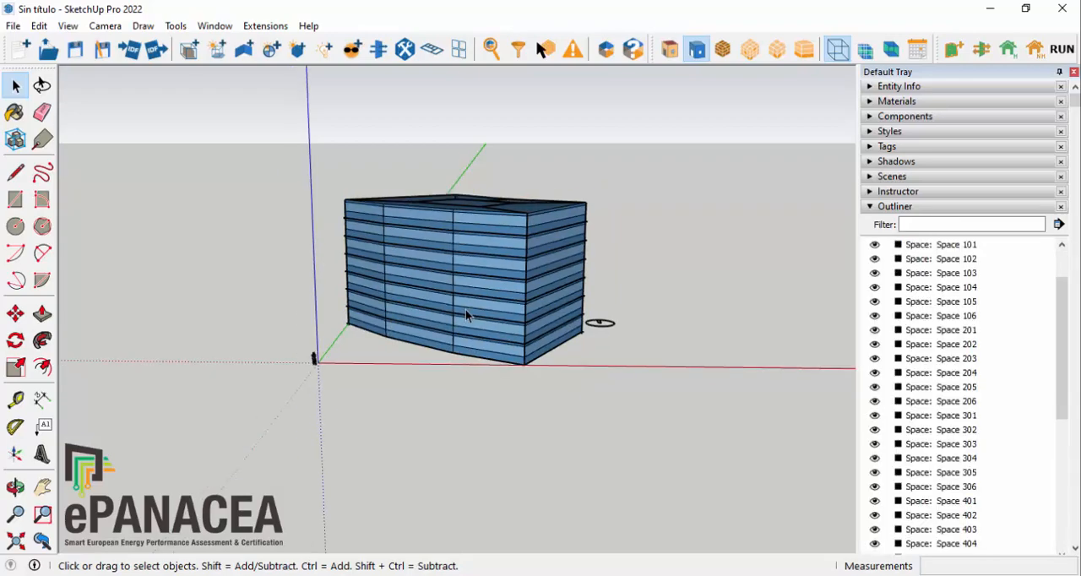
middle_click_drag(466, 315, 621, 261)
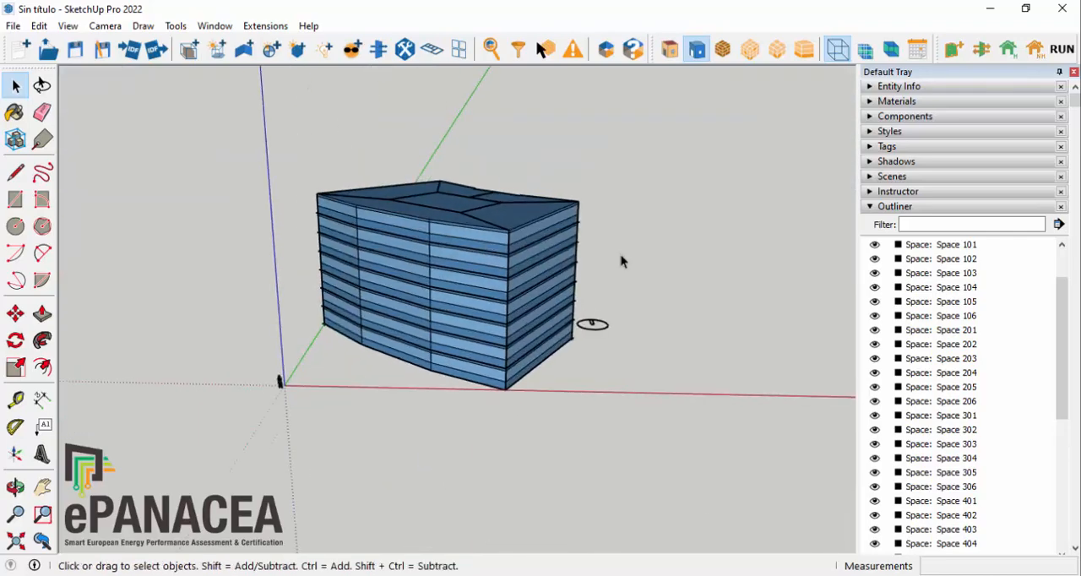
scroll(486, 283, "up", 4)
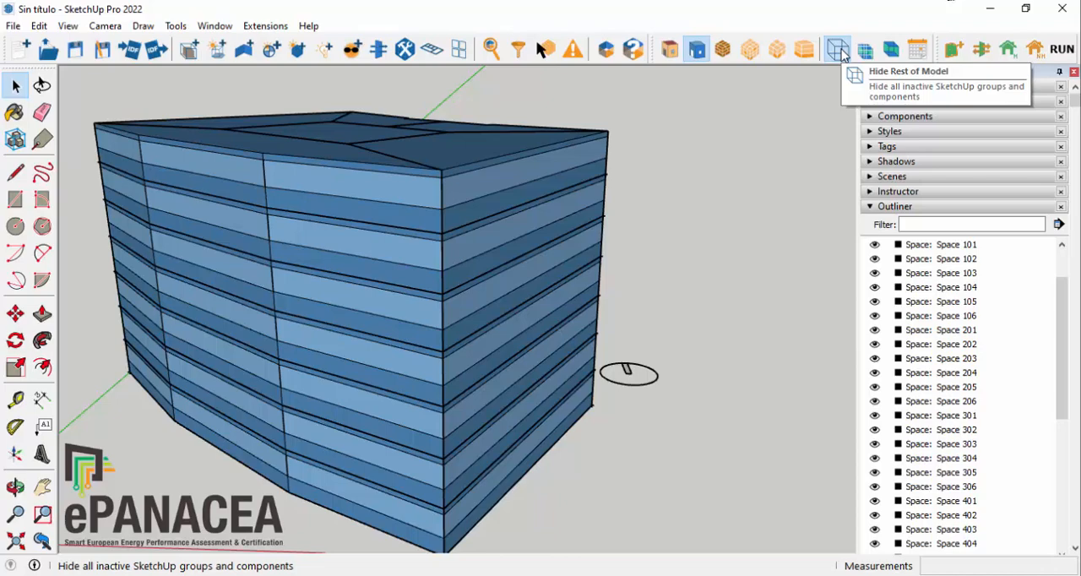
left_click(841, 51)
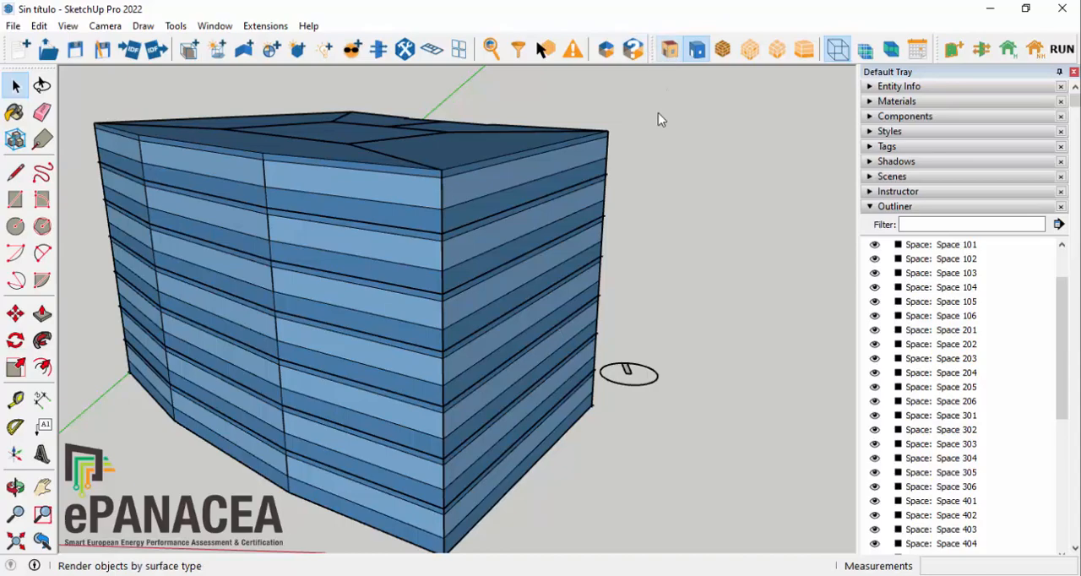
mouse_move(652, 160)
middle_mouse_down()
mouse_move(560, 111)
mouse_move(361, 118)
mouse_move(360, 203)
mouse_move(633, 222)
mouse_move(470, 148)
mouse_move(633, 203)
mouse_move(641, 145)
middle_mouse_up()
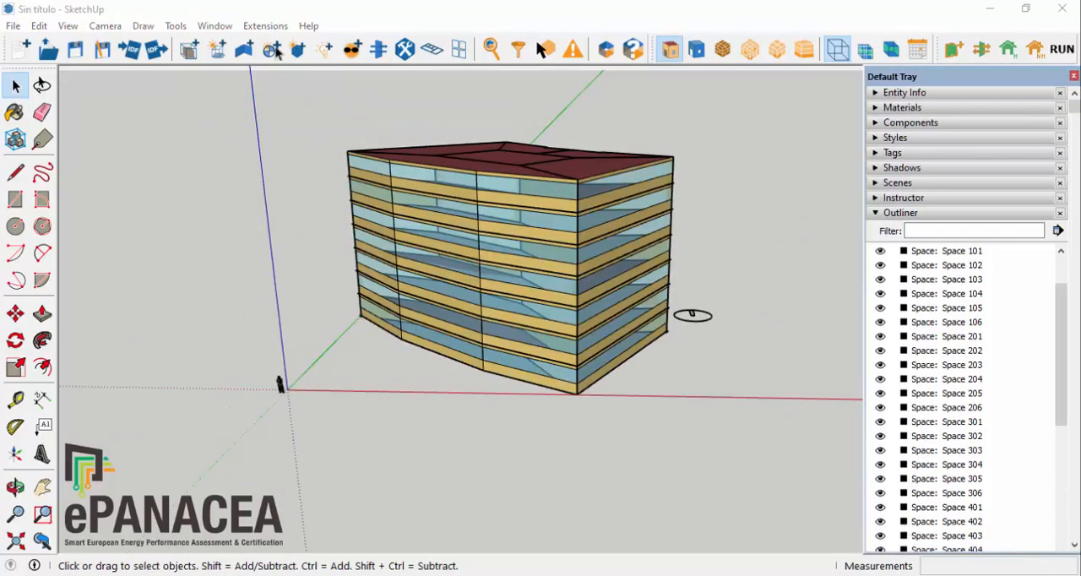
left_click(249, 26)
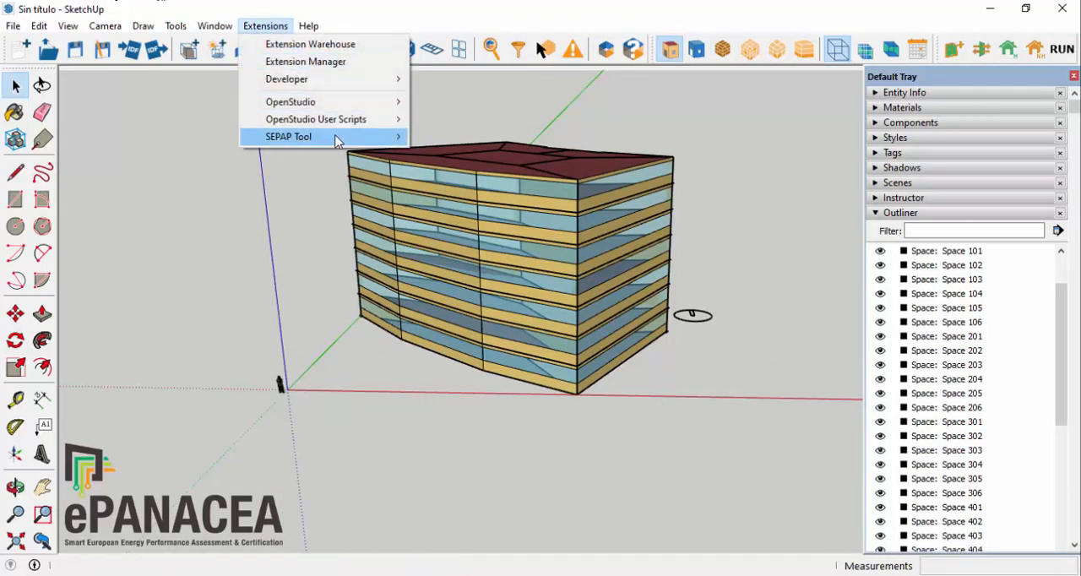
mouse_move(350, 139)
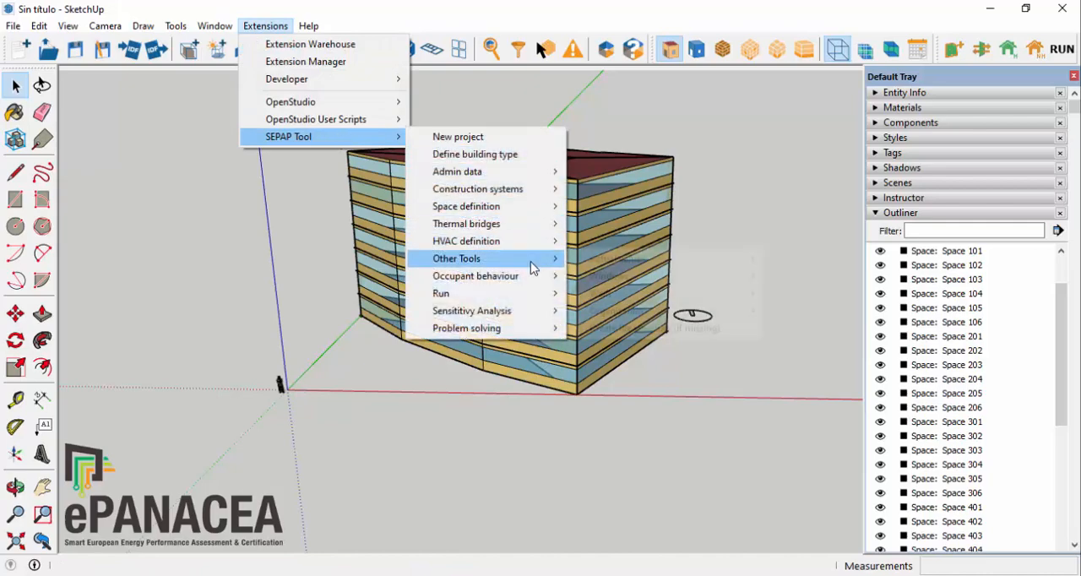
mouse_move(391, 140)
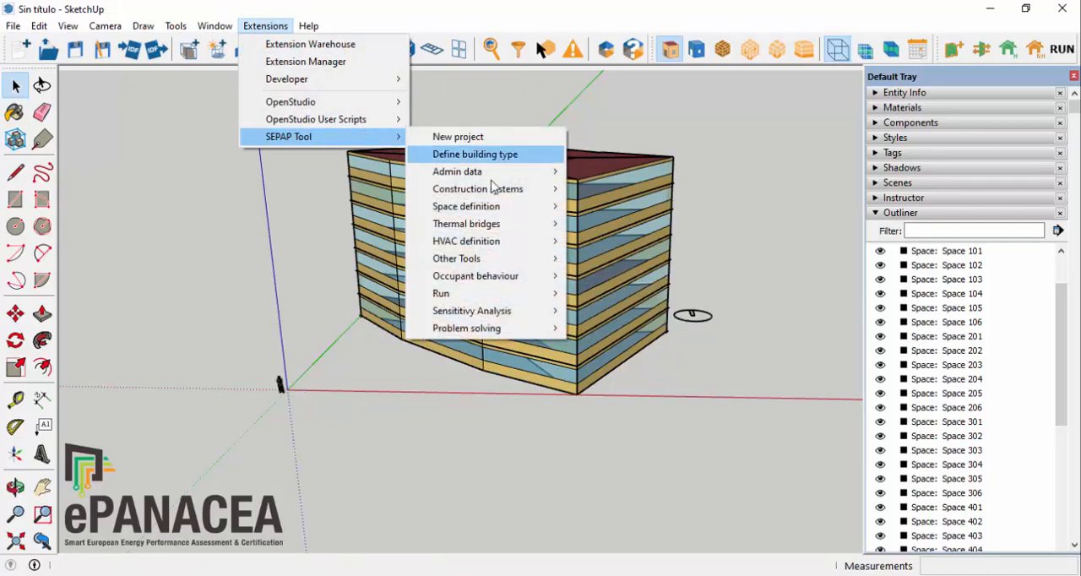
mouse_move(503, 264)
mouse_move(651, 286)
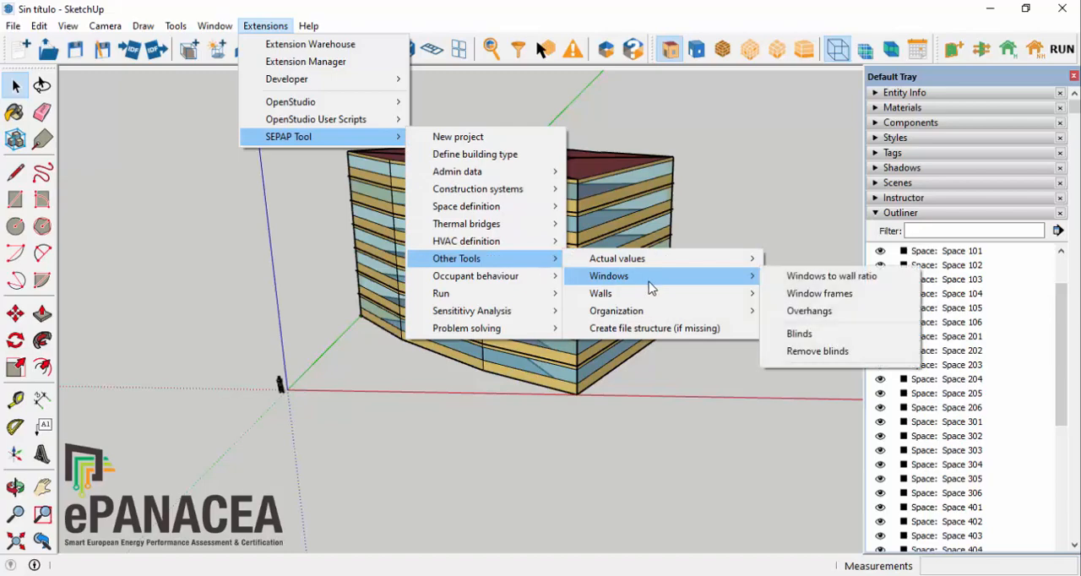
left_click(839, 296)
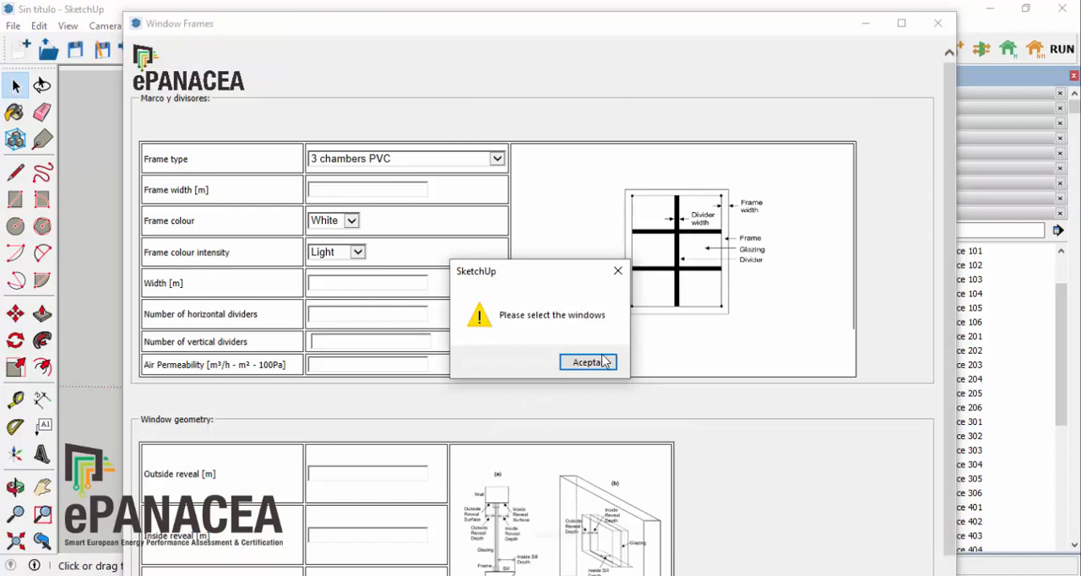
left_click(602, 362)
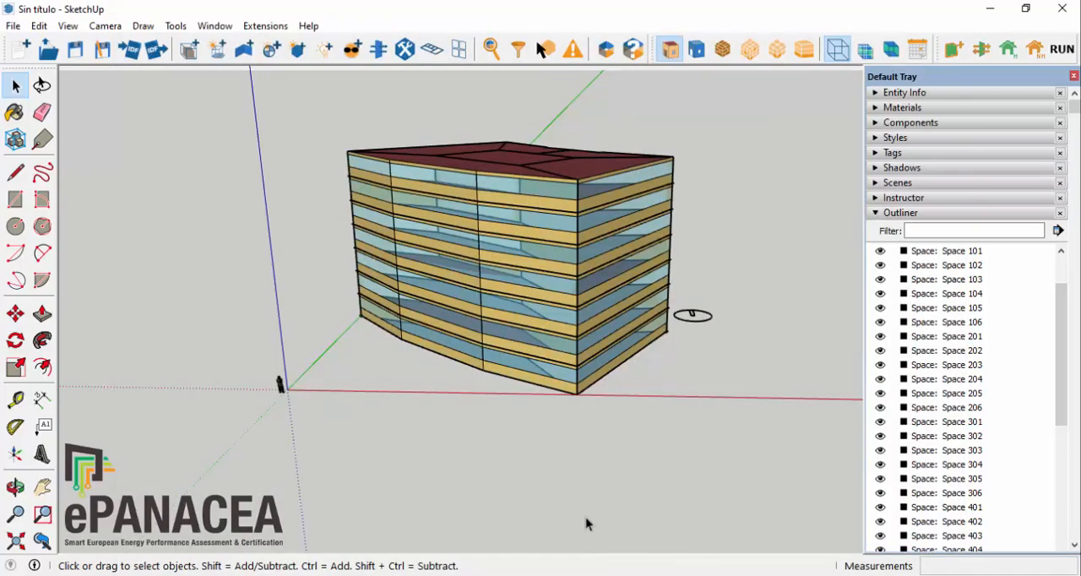
Step: Isolate the building's windows by searching the entire model for OS:SubSurface surfaces of type FixedWindow
left_click_drag(307, 92, 686, 427)
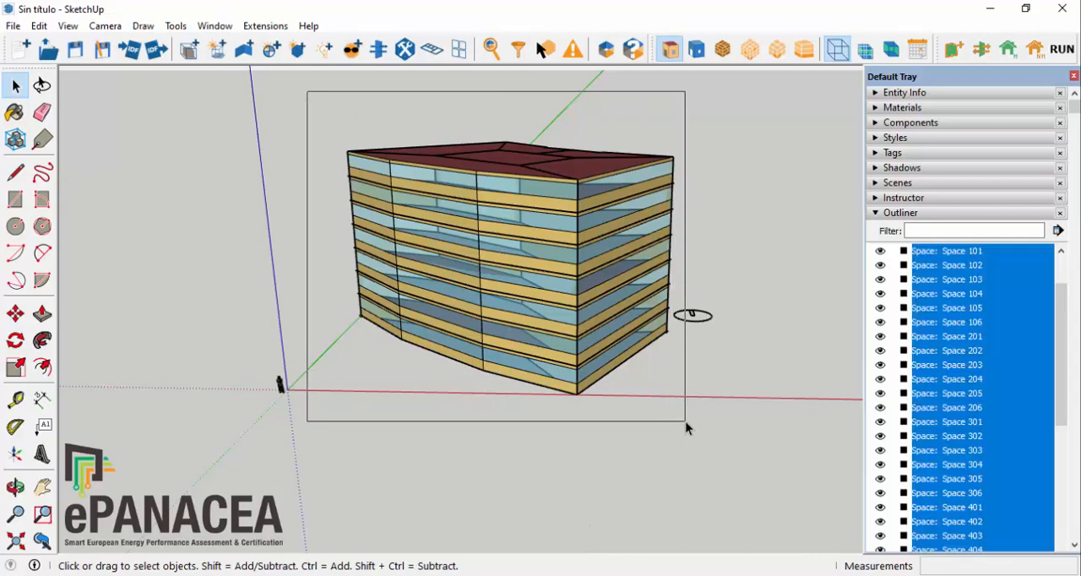
left_click(520, 51)
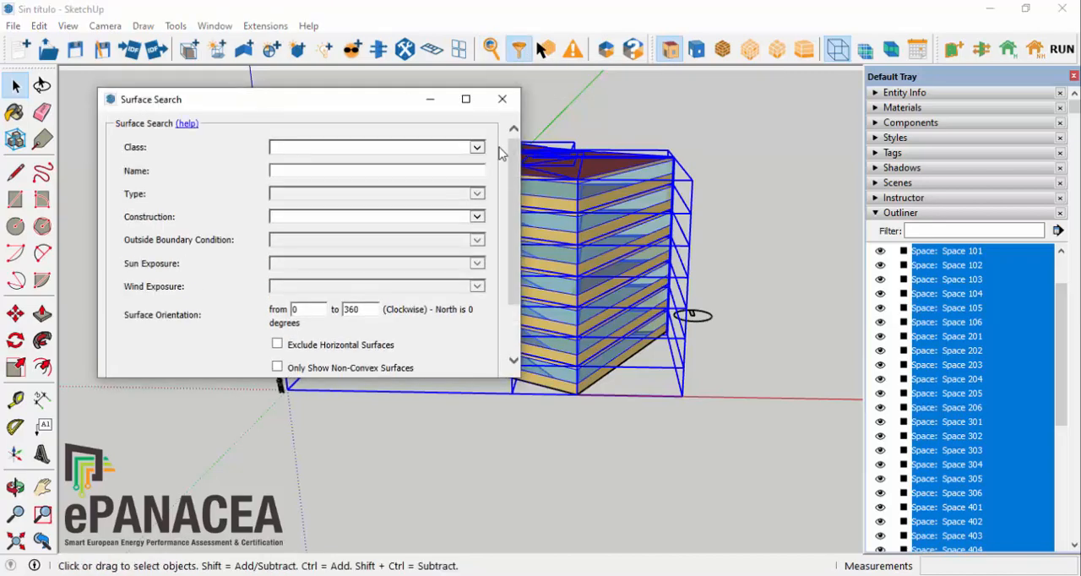
left_click(476, 150)
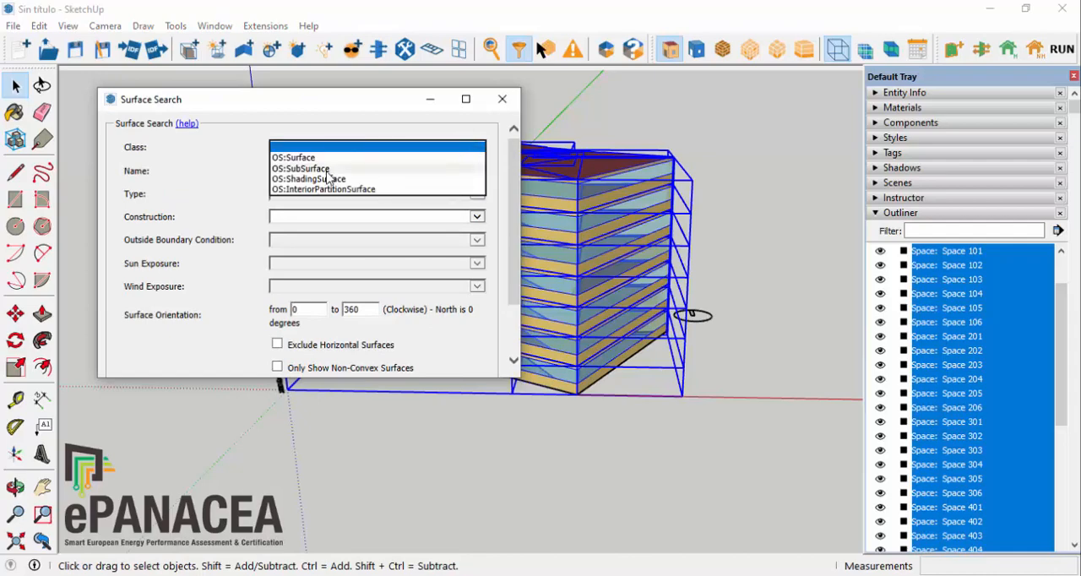
left_click(328, 171)
left_click(476, 196)
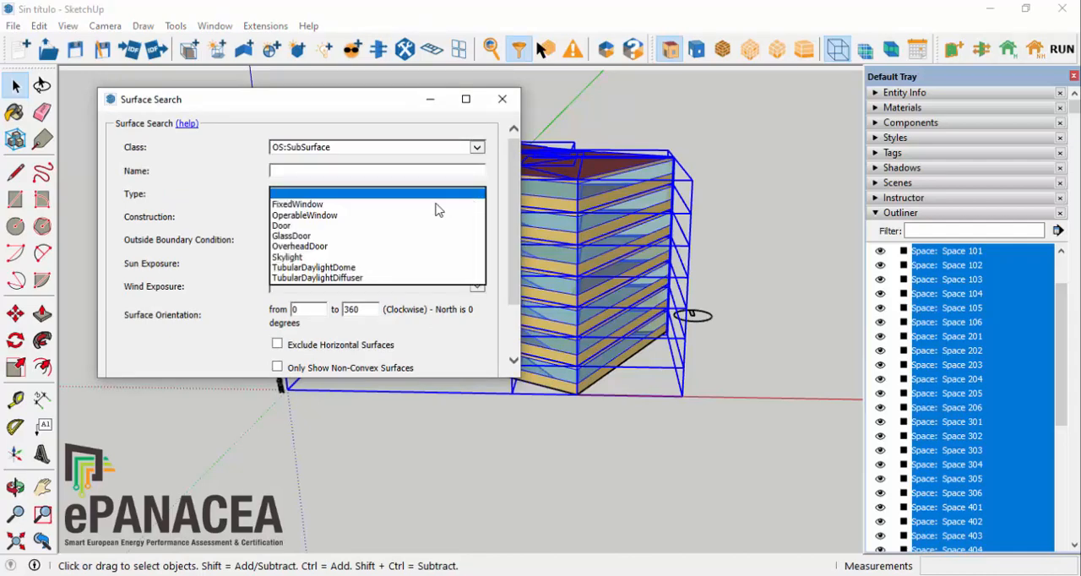
left_click(297, 205)
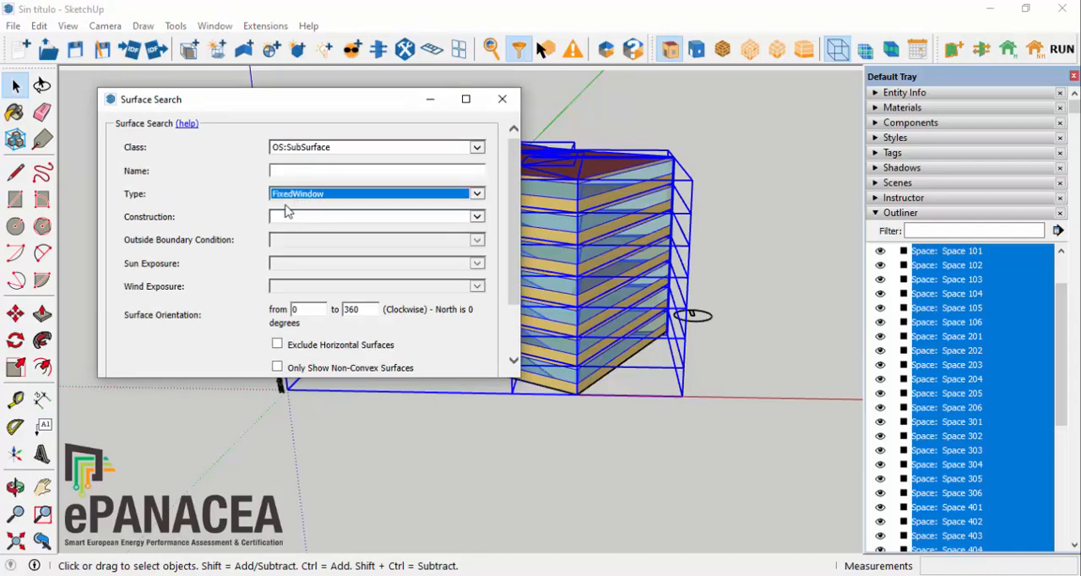
scroll(321, 351, "down", 2)
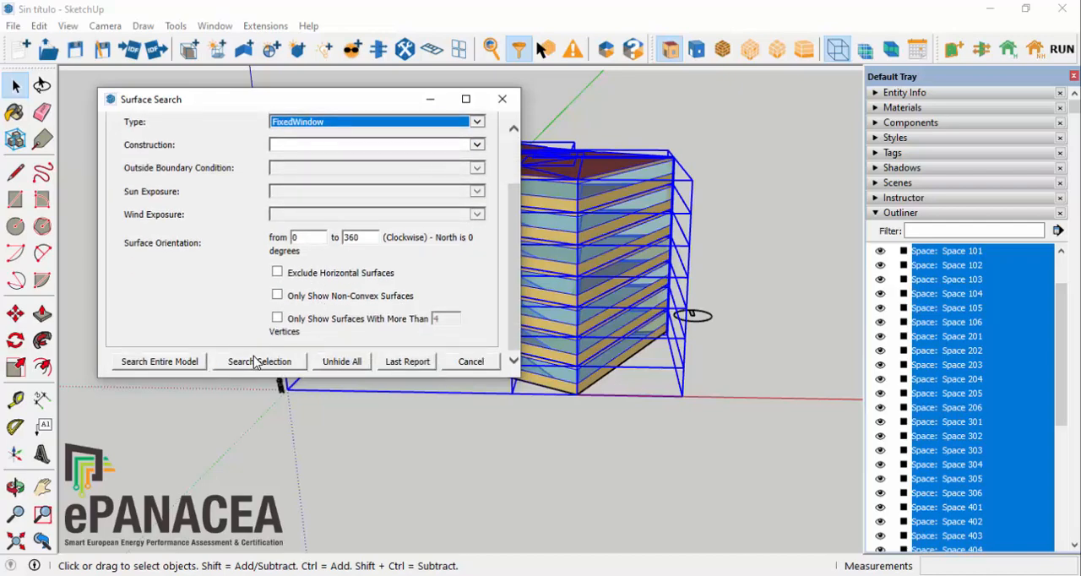
left_click(182, 365)
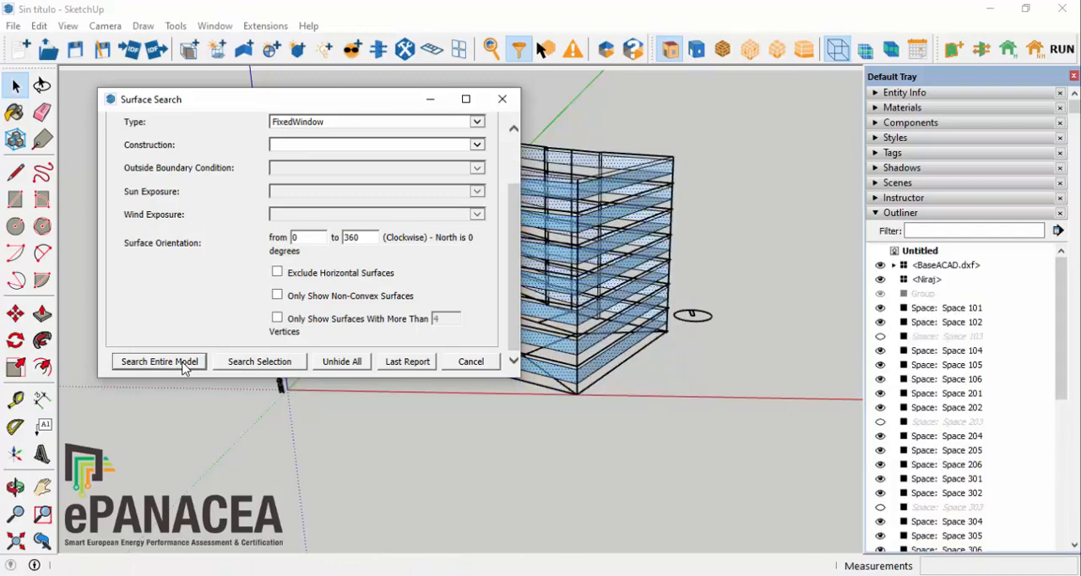
left_click(431, 100)
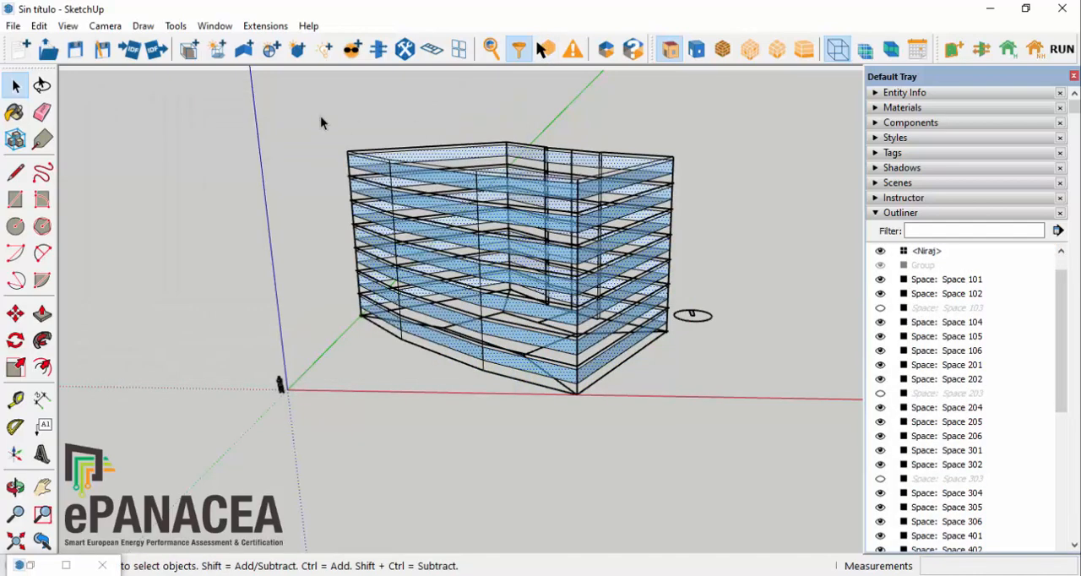
Step: Select the whole filtered building and apply window frames with a frame width of 0.1 m
left_click(680, 285)
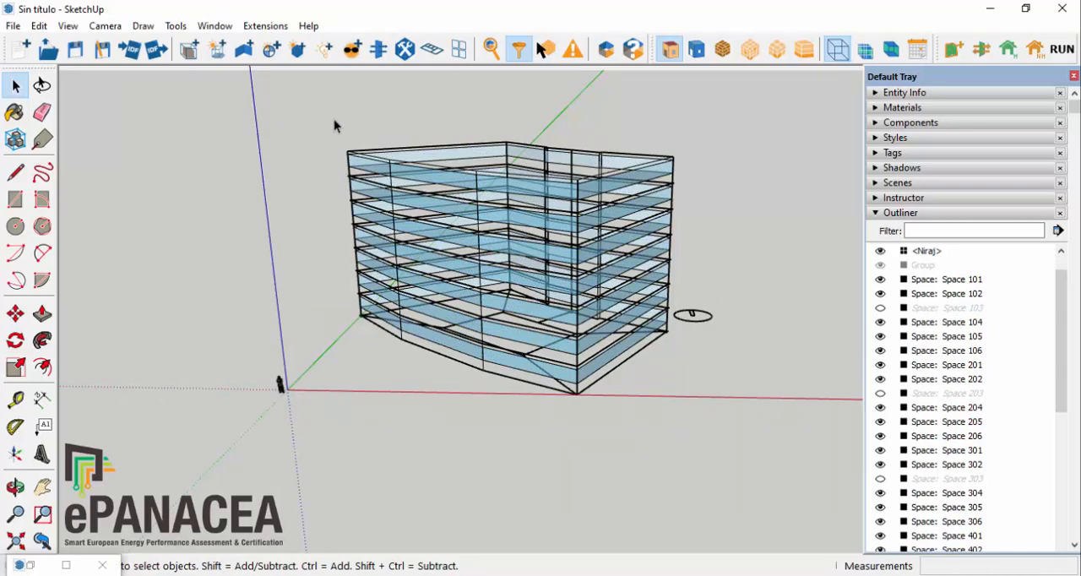
left_click_drag(333, 123, 679, 439)
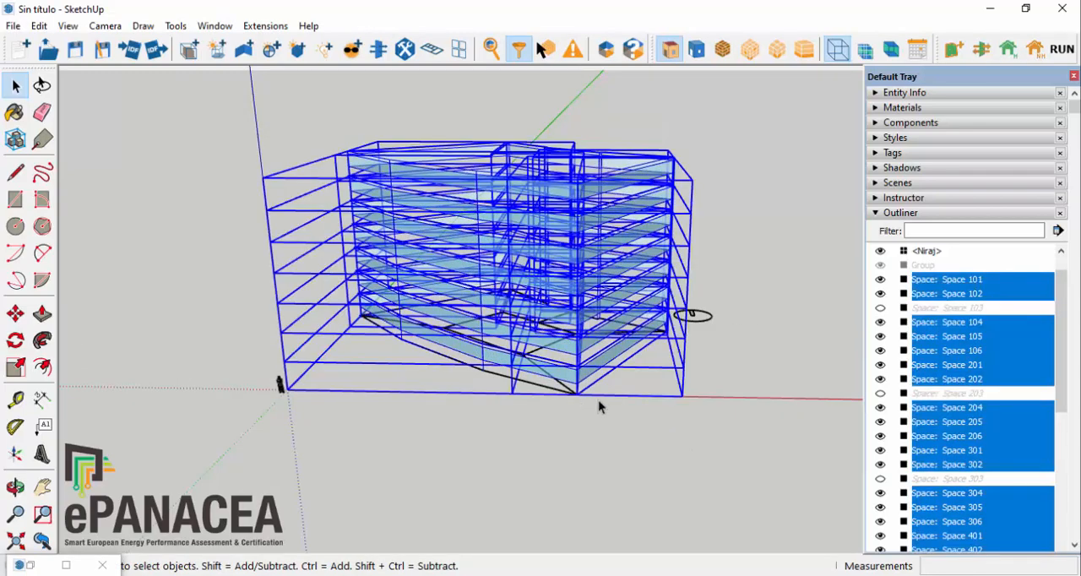
left_click(266, 25)
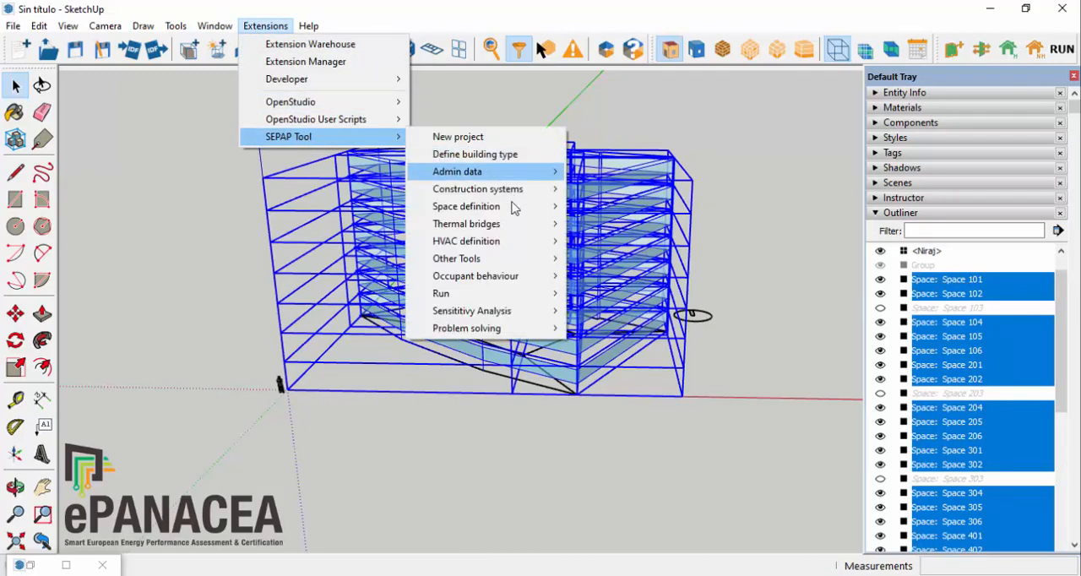
mouse_move(512, 194)
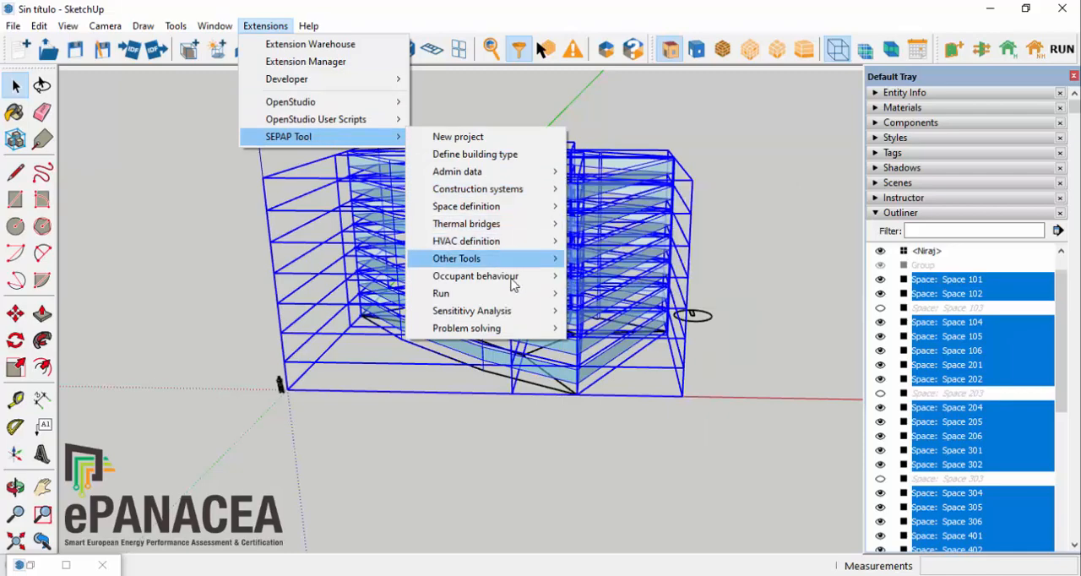
mouse_move(515, 259)
mouse_move(729, 286)
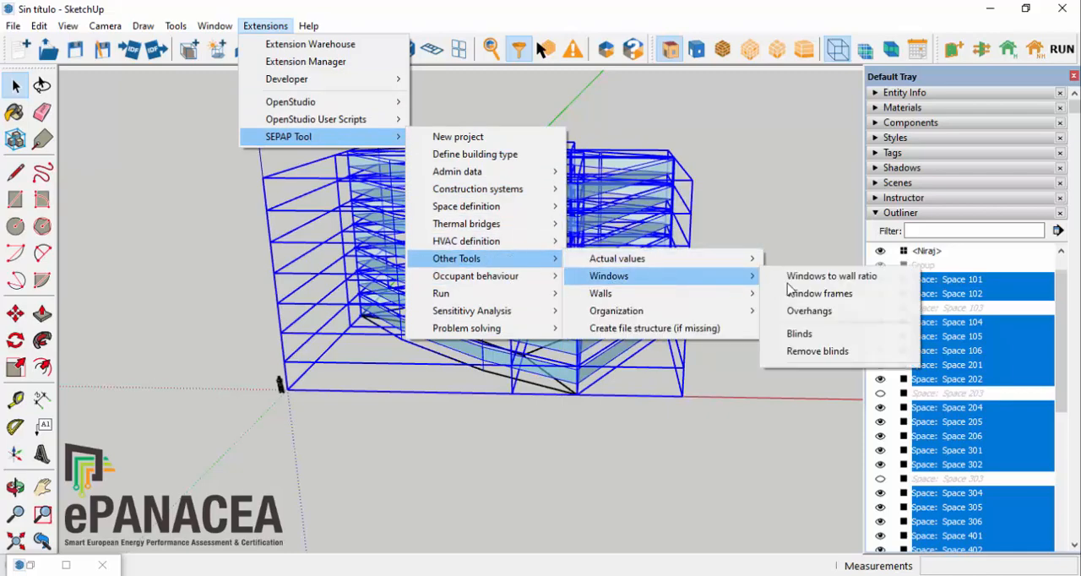
left_click(869, 304)
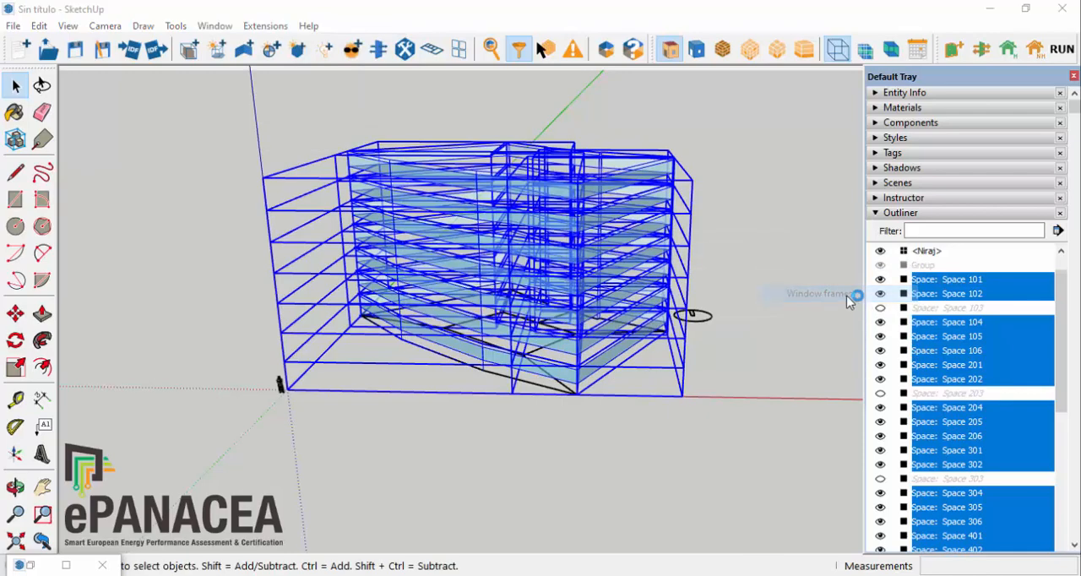
left_click(900, 22)
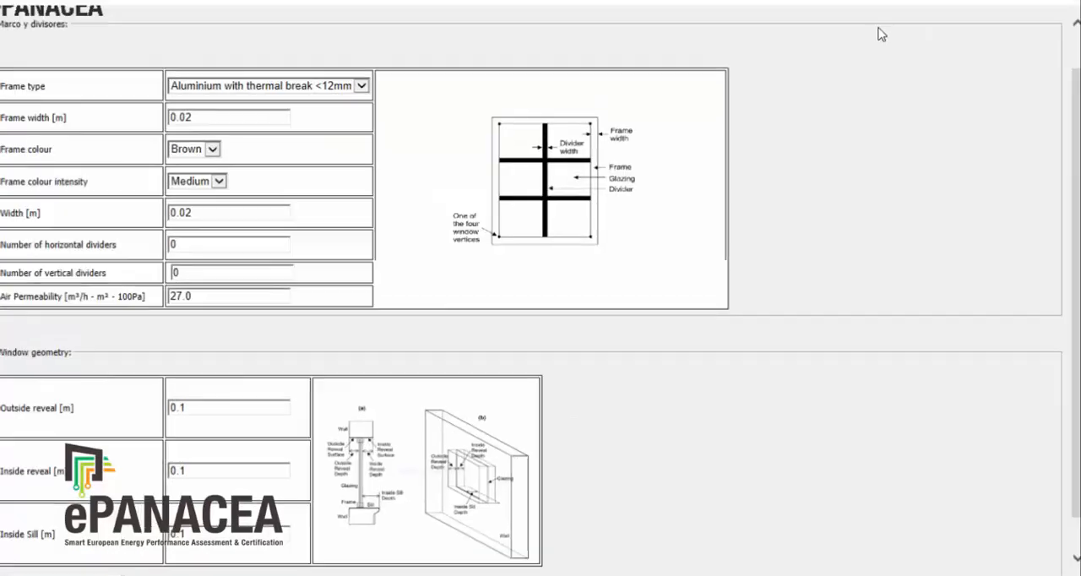
double_click(198, 125)
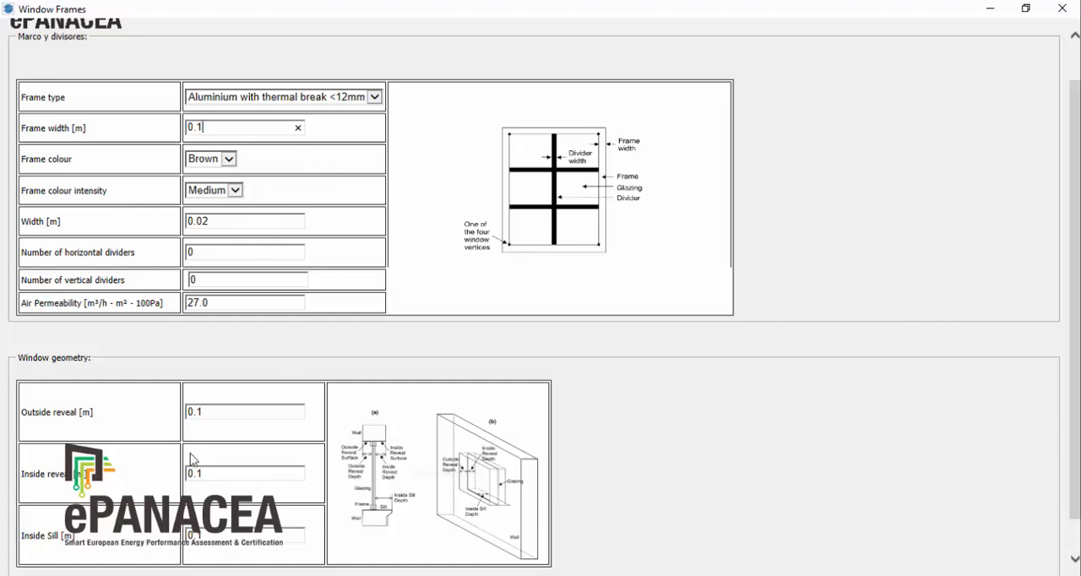
scroll(791, 520, "down", 1)
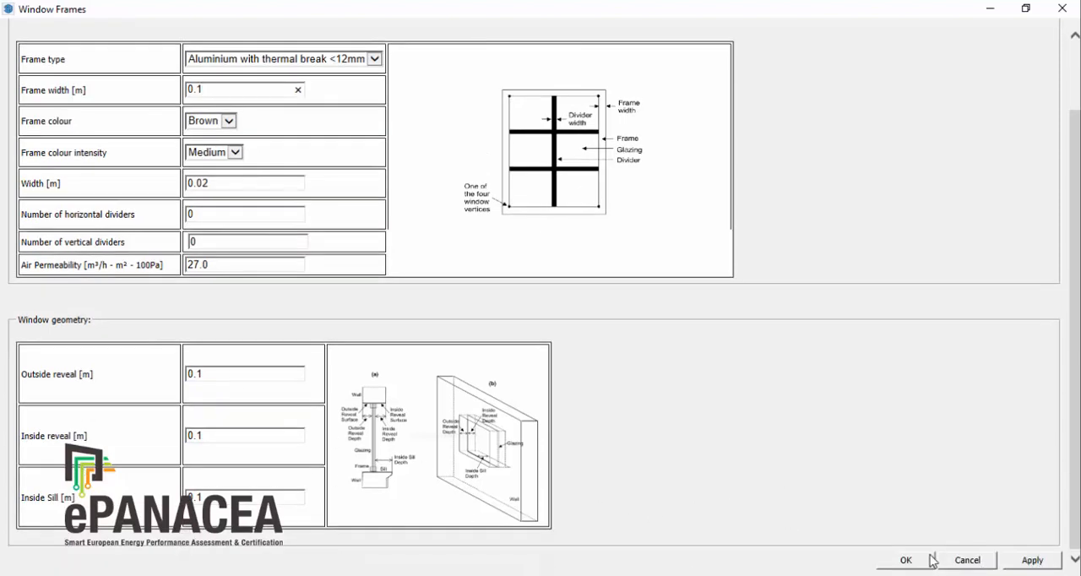
left_click(1032, 561)
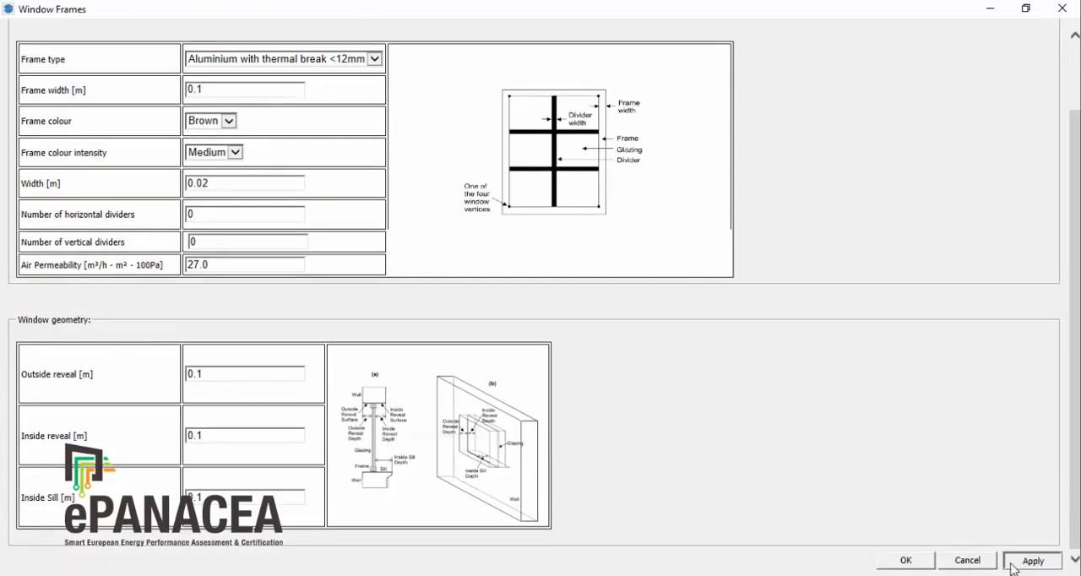
left_click(914, 563)
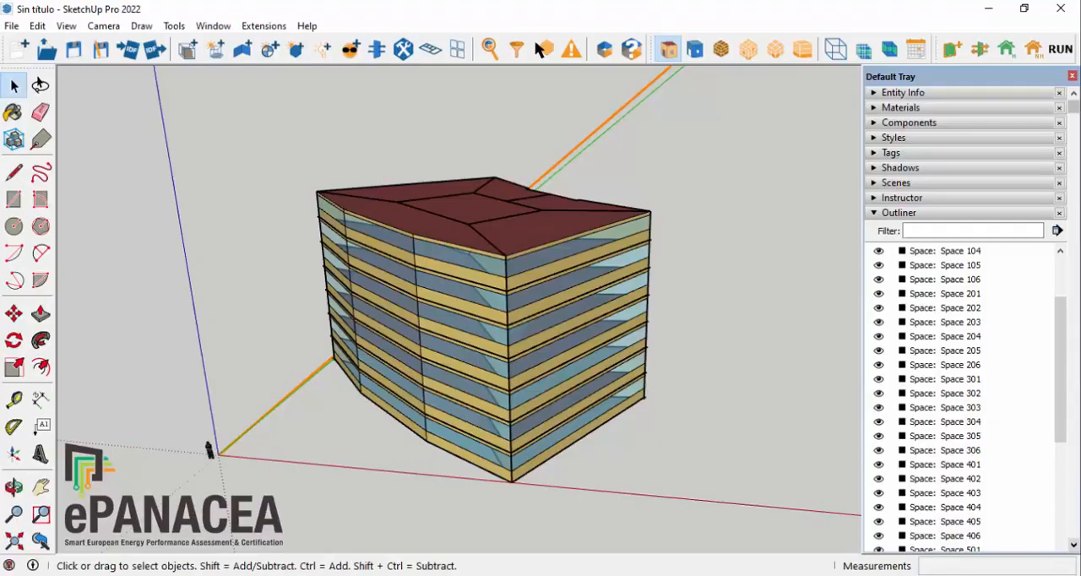
Step: Open the SEPAP Tool's construction set definition at full size
left_click(272, 31)
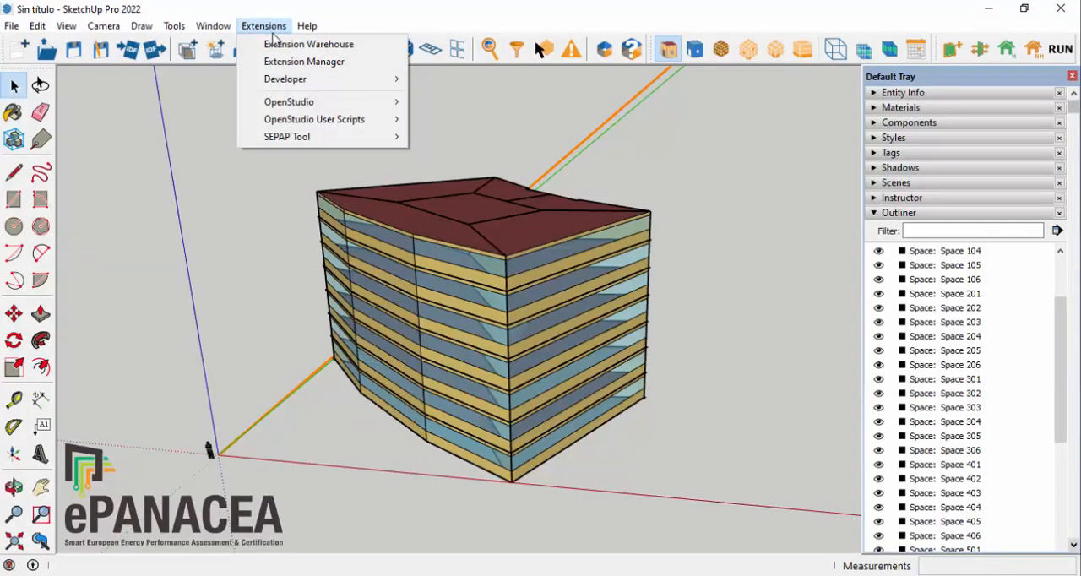
mouse_move(386, 137)
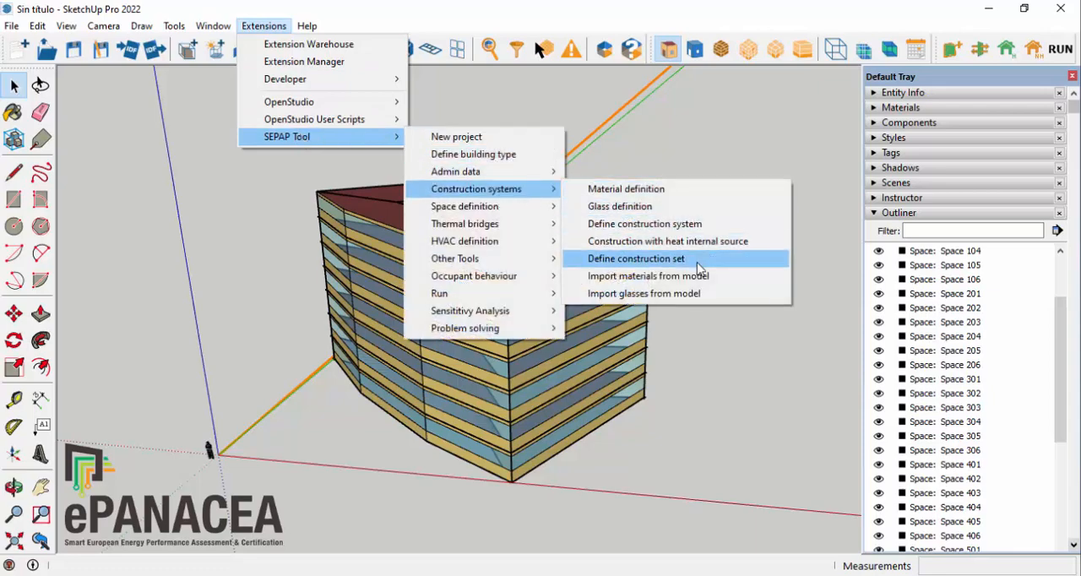
left_click(697, 268)
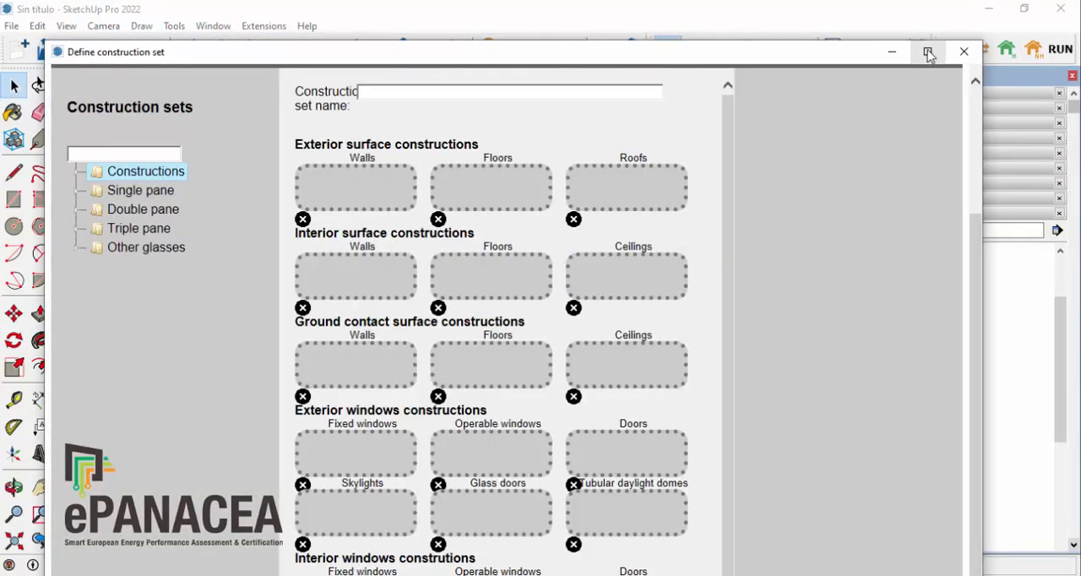
left_click(929, 52)
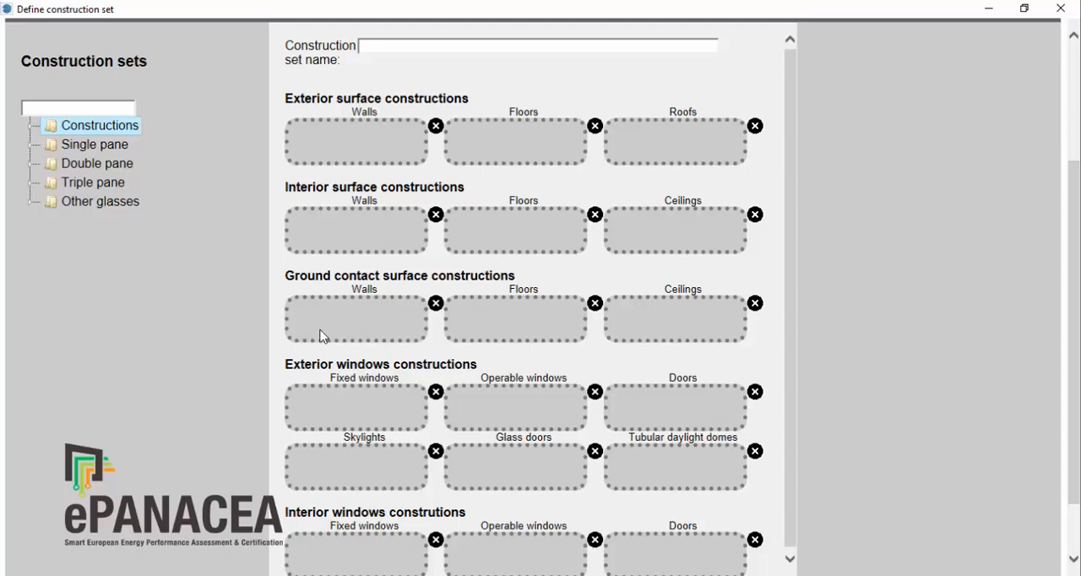
left_click_drag(349, 364, 264, 358)
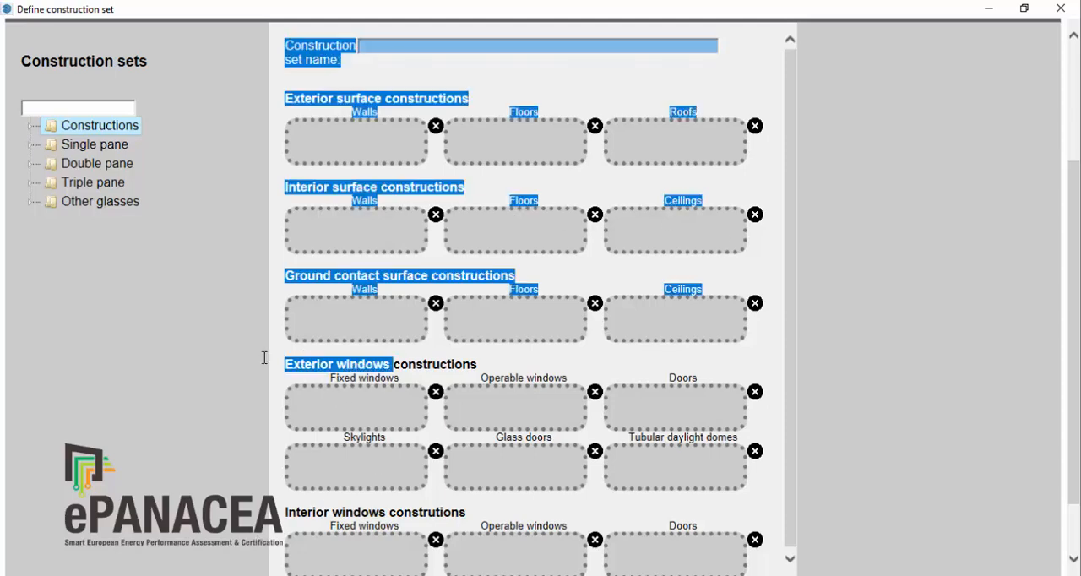
left_click(393, 370)
scroll(538, 108, "up", 5)
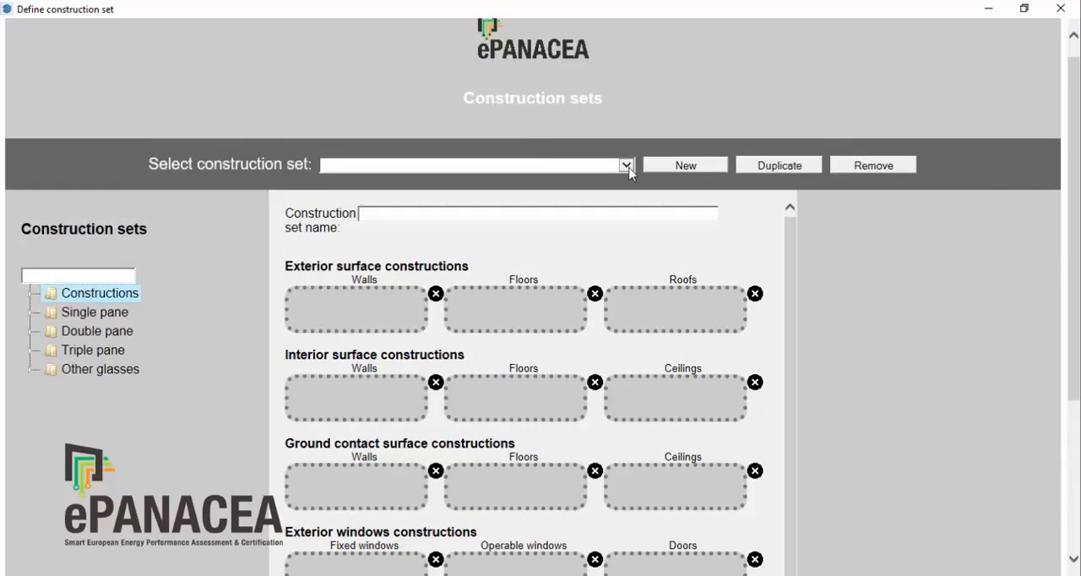
Step: Review the constructions assigned in the predefined Non insulated, Low insulated and High insulated construction sets
left_click(626, 165)
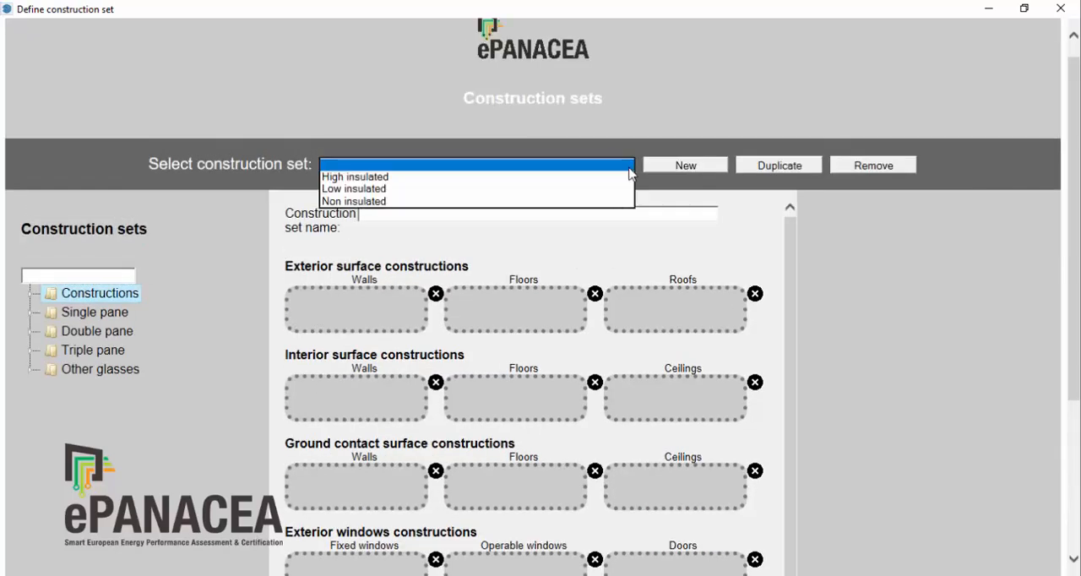
left_click(375, 201)
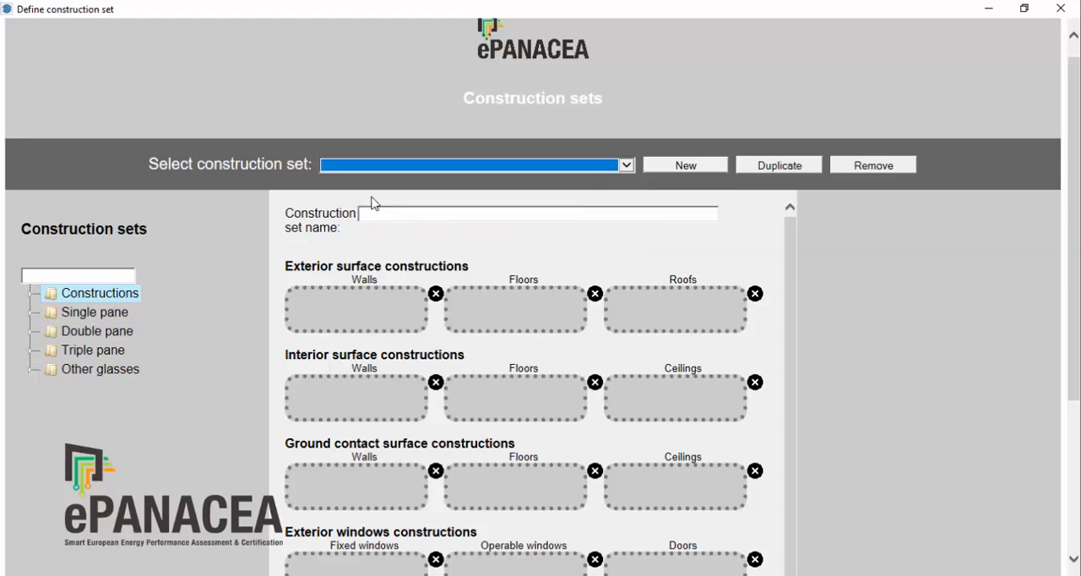
left_click(408, 169)
left_click(355, 153)
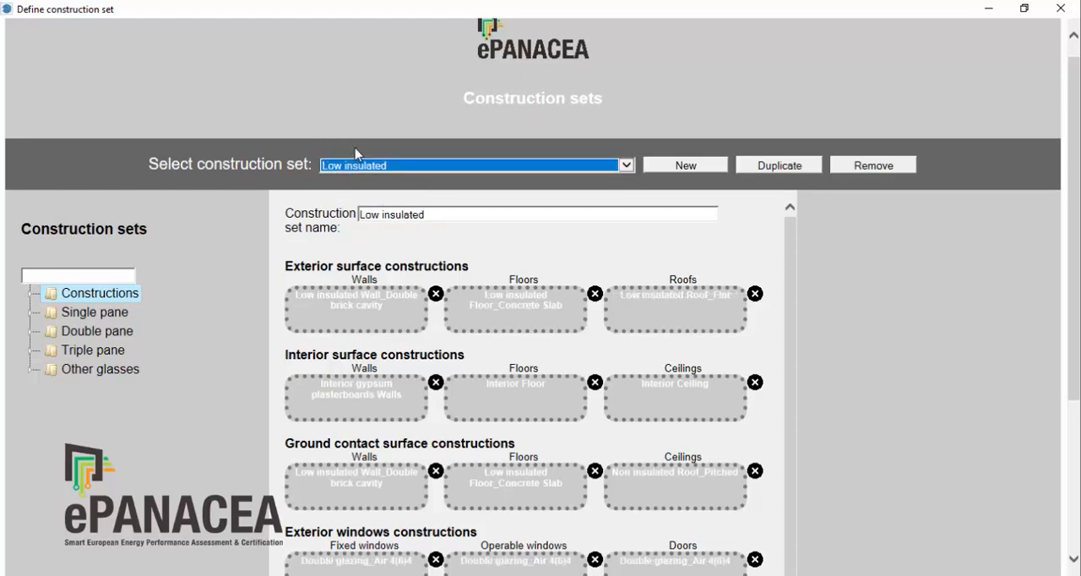
left_click(373, 165)
left_click(372, 153)
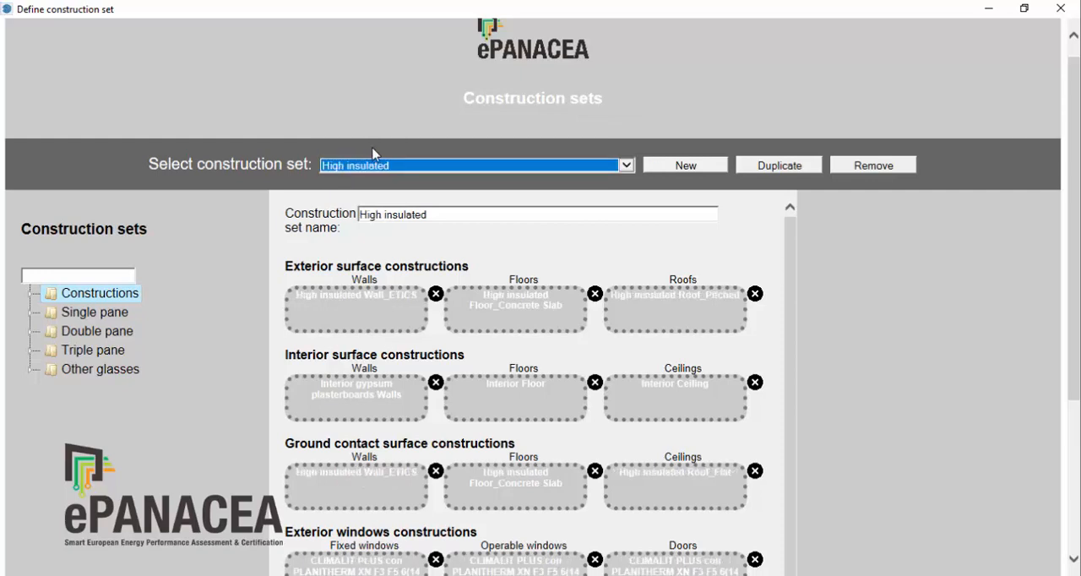
Step: Create a new construction set with High insulated Wall_Ventilated facade exterior walls and Interior Ceiling, Interior Floor and Interior brick Walls for the interior surfaces
left_click(685, 167)
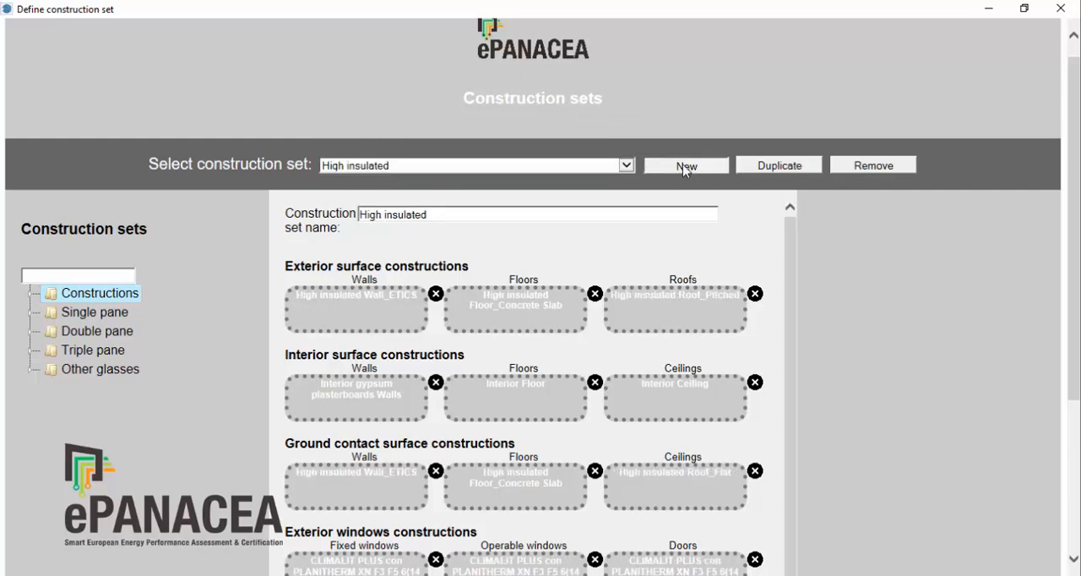
left_click(31, 294)
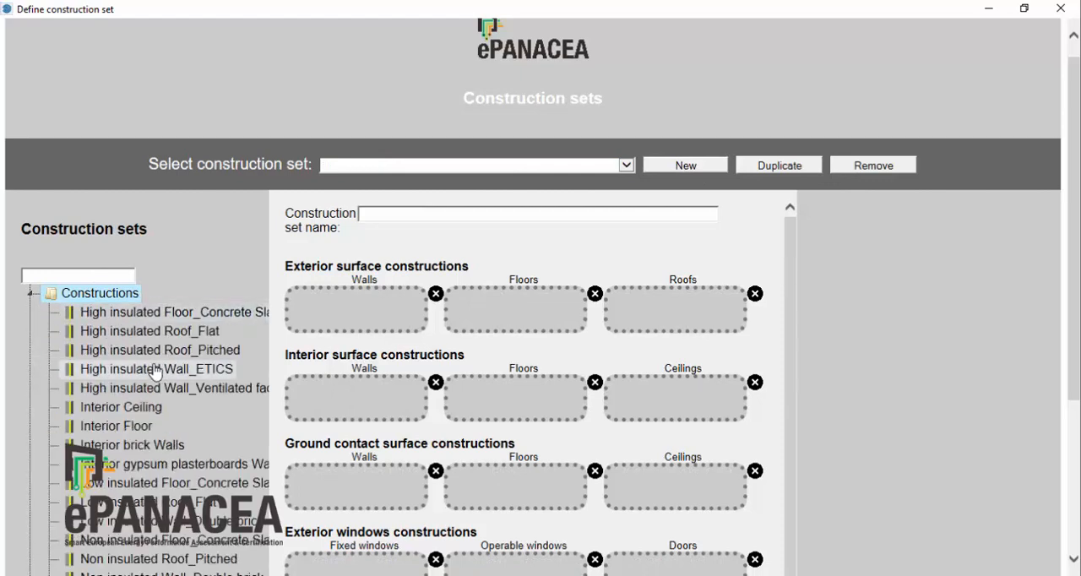
left_click_drag(160, 389, 359, 308)
left_click_drag(127, 407, 675, 389)
left_click_drag(149, 426, 507, 397)
left_click_drag(131, 445, 329, 405)
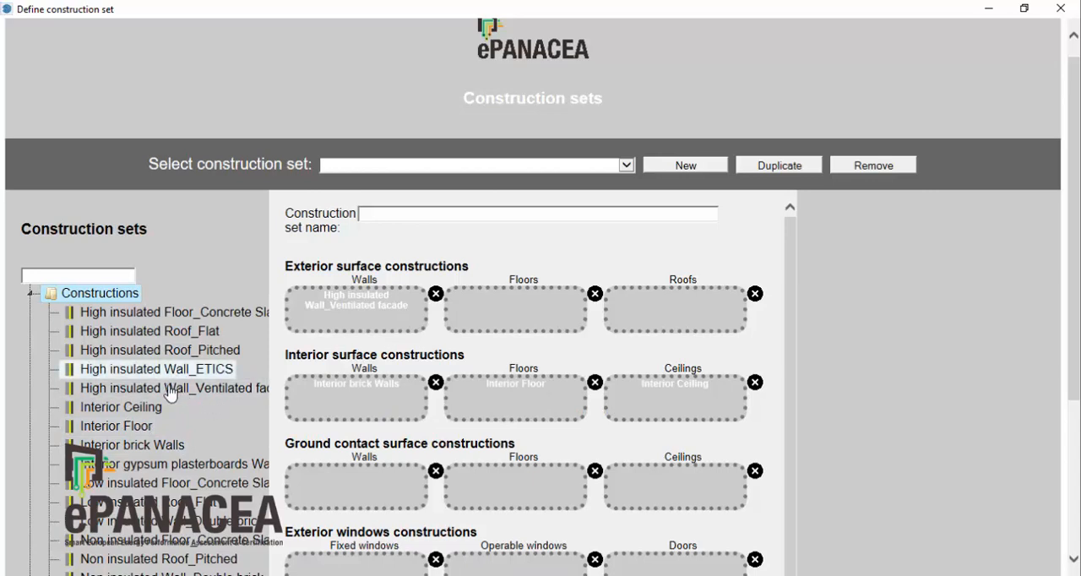
Step: Assign High insulated Roof_Flat to the exterior roofs and High insulated Floor_Concrete Slab to the exterior floors
left_click(169, 395)
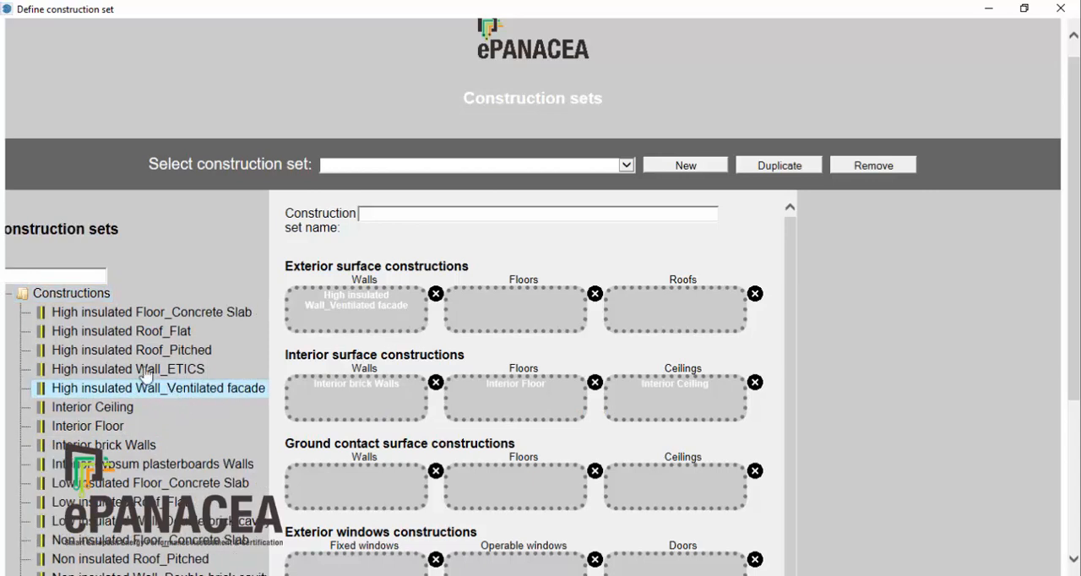
left_click_drag(149, 342, 701, 304)
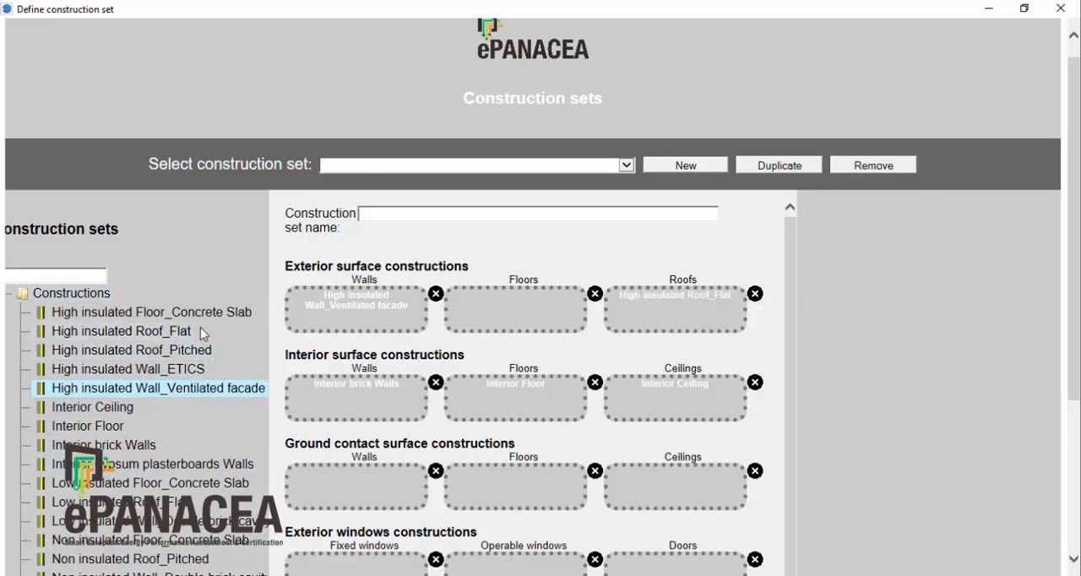
left_click_drag(166, 319, 464, 324)
left_click_drag(195, 314, 495, 306)
Step: Assign the SP2_DobleGlass glazing from Other glasses to the exterior fixed windows and operable windows
scroll(167, 401, "down", 4)
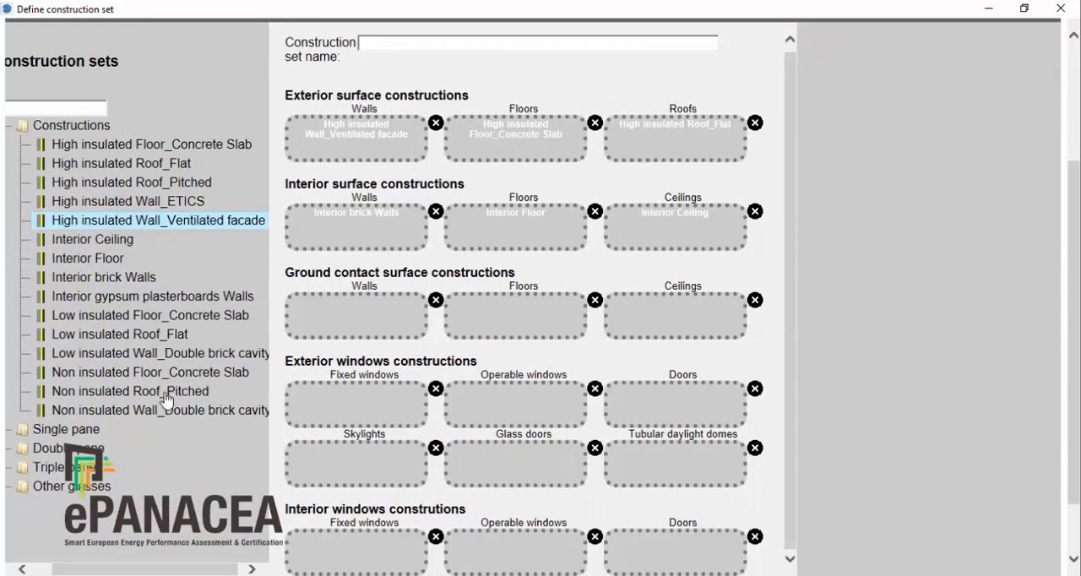
left_click(19, 490)
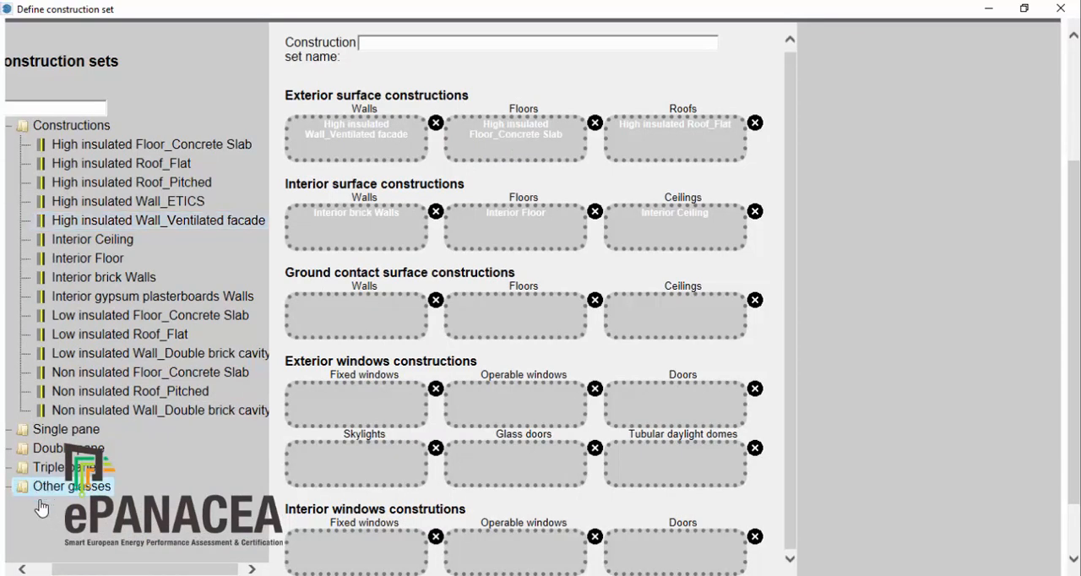
left_click_drag(66, 572, 37, 572)
left_click(30, 487)
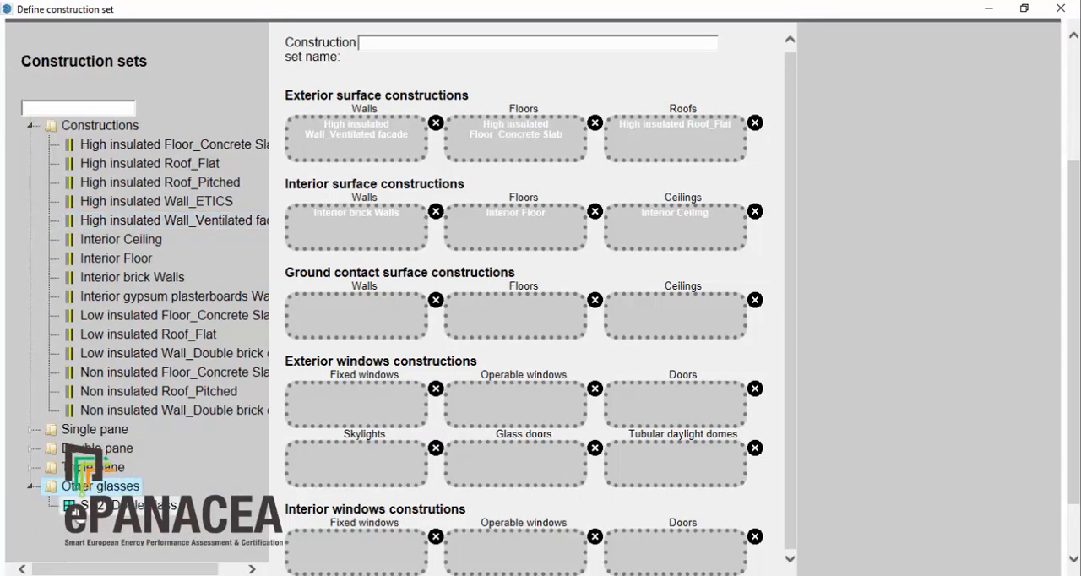
left_click_drag(103, 513, 338, 412)
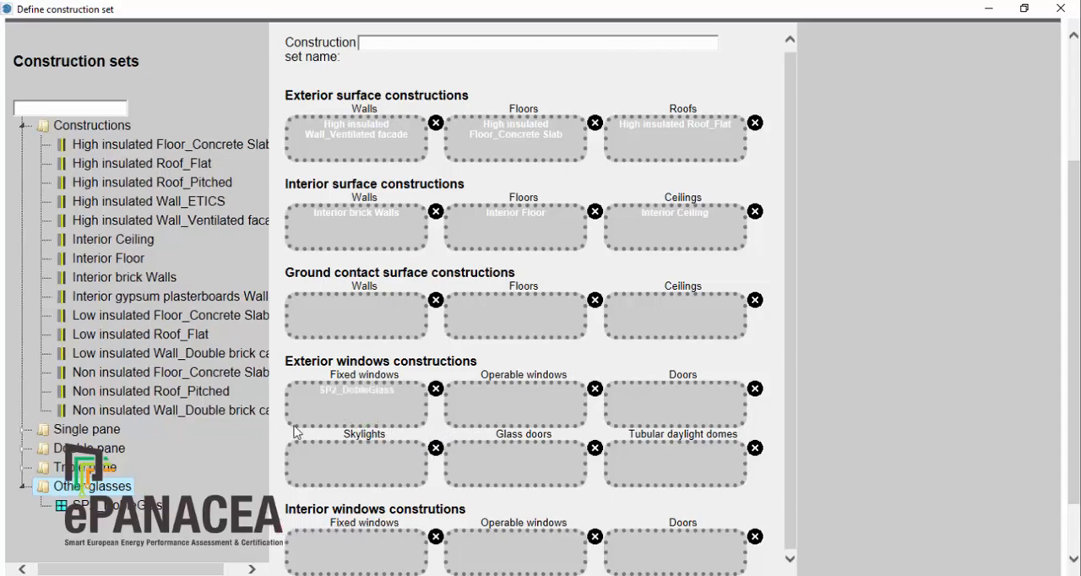
left_click_drag(85, 506, 529, 401)
Step: Name the set SepapToolTutorial Construction Set, save it, check that it is listed, and exit the construction set definition
scroll(361, 311, "up", 3)
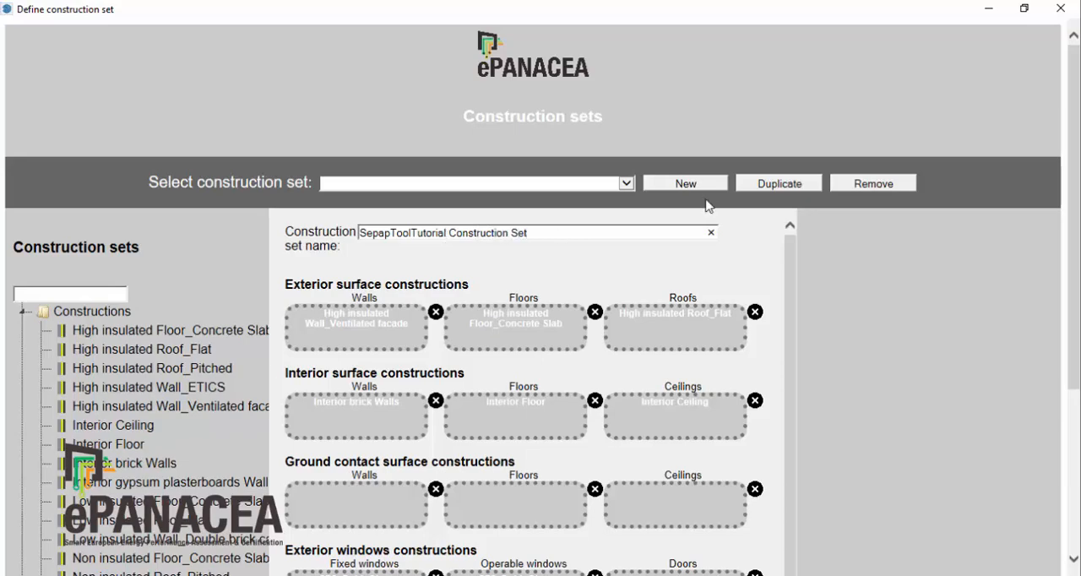
scroll(785, 295, "down", 3)
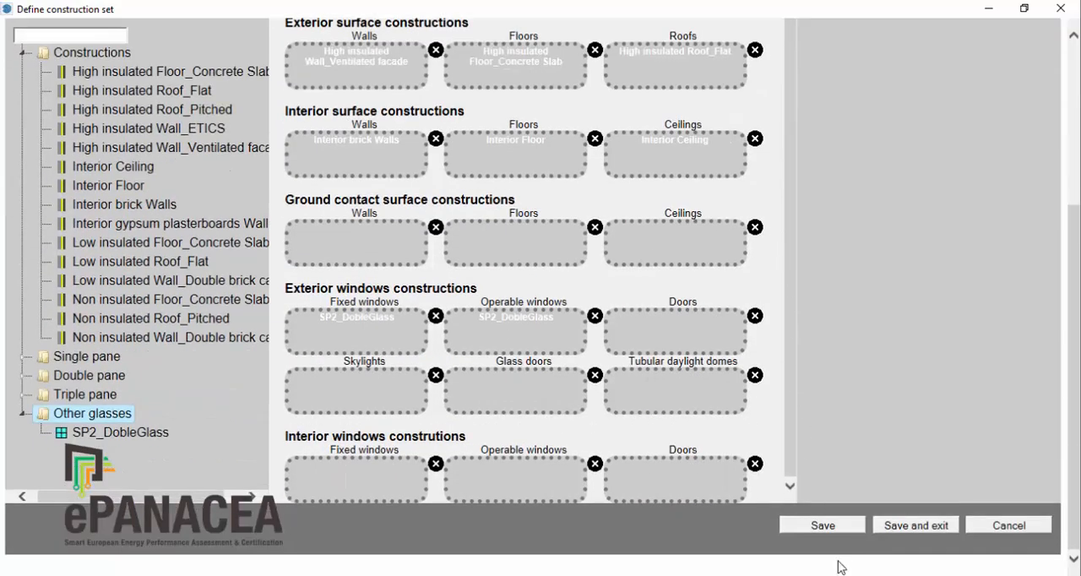
left_click(835, 531)
scroll(621, 214, "up", 3)
left_click(626, 184)
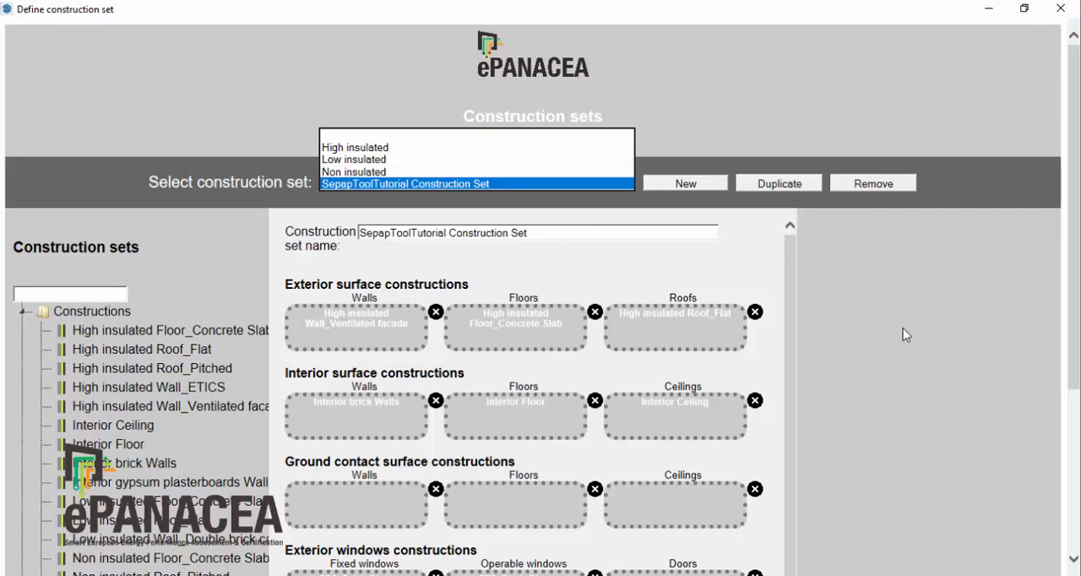
left_click(865, 331)
scroll(865, 330, "down", 5)
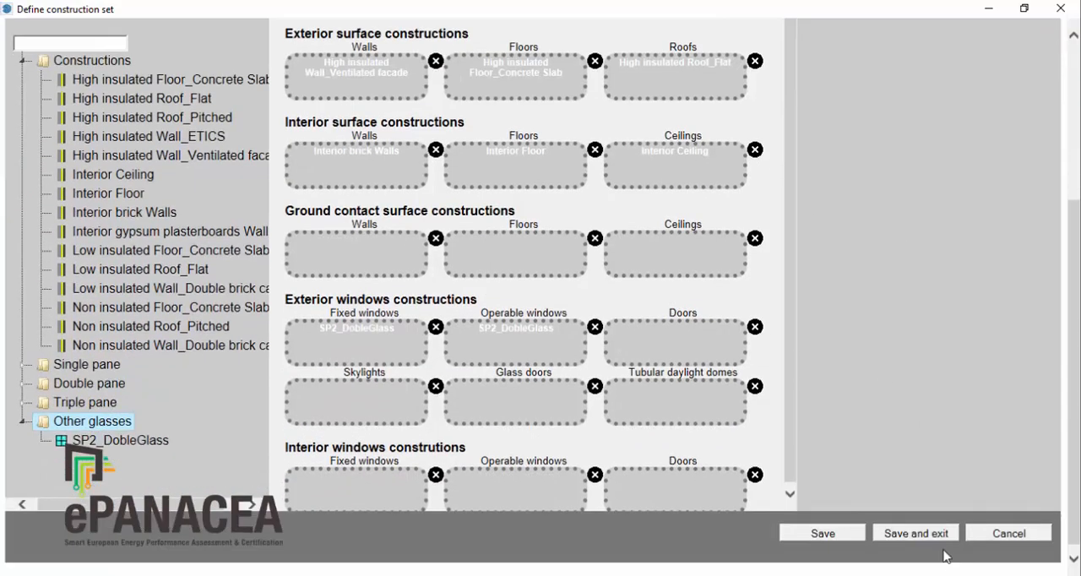
left_click(915, 533)
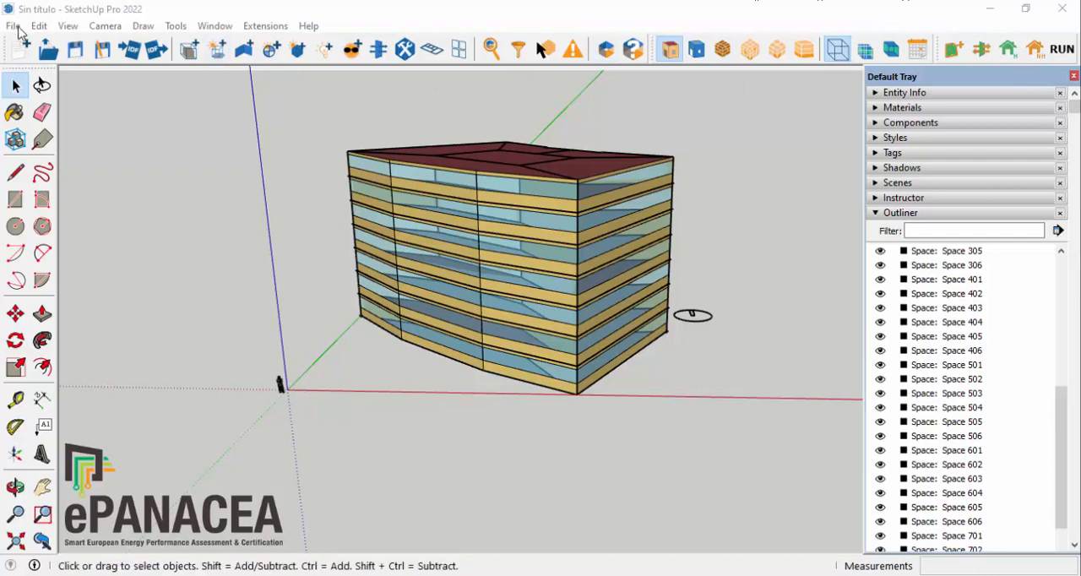
Step: Start adding a geo-location and centre the satellite map on the building beside Blas de Laserna in Pamplona
left_click(13, 26)
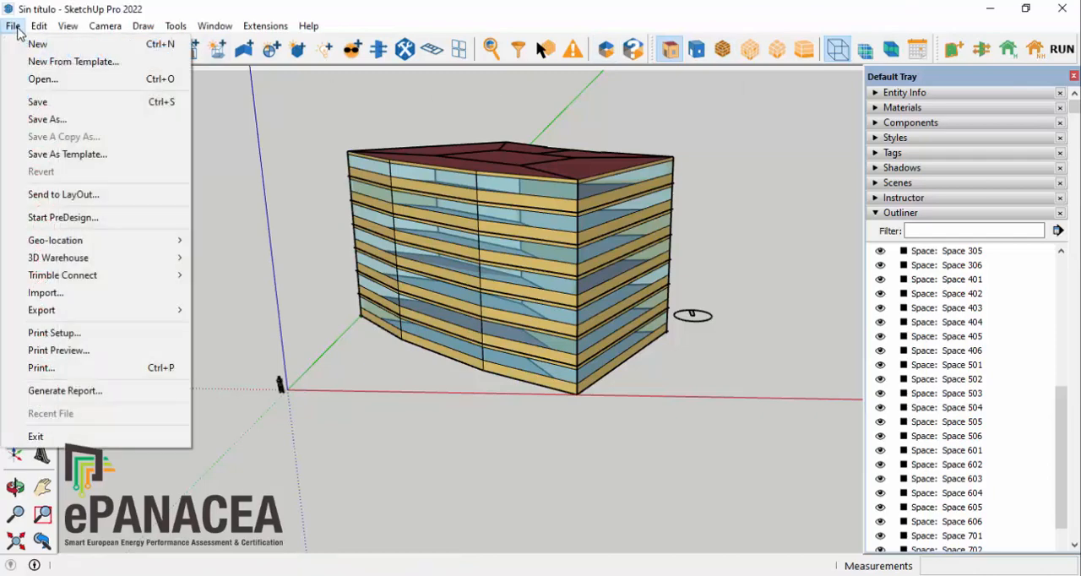
mouse_move(105, 246)
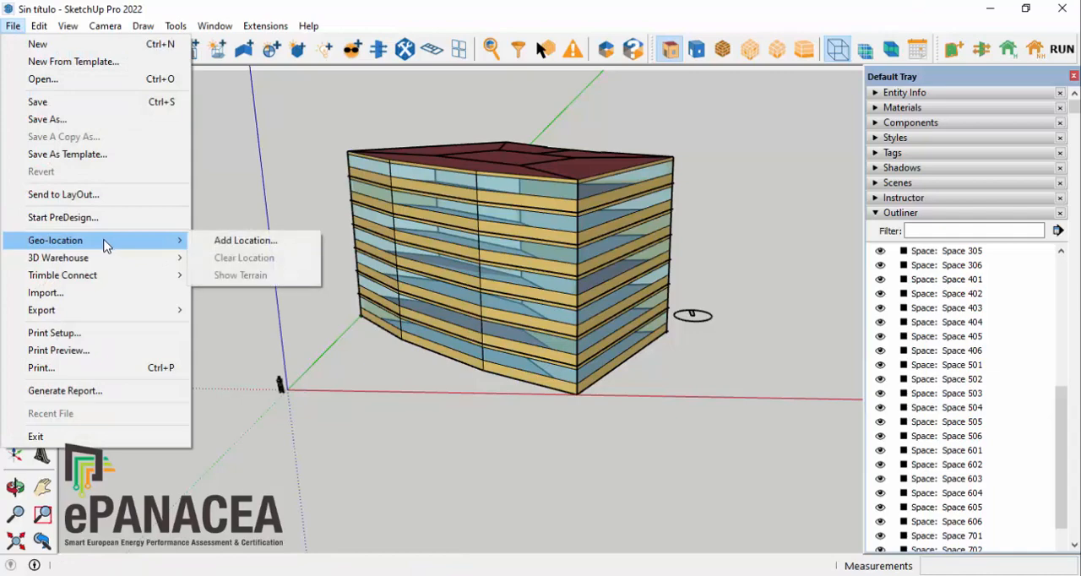
left_click(265, 243)
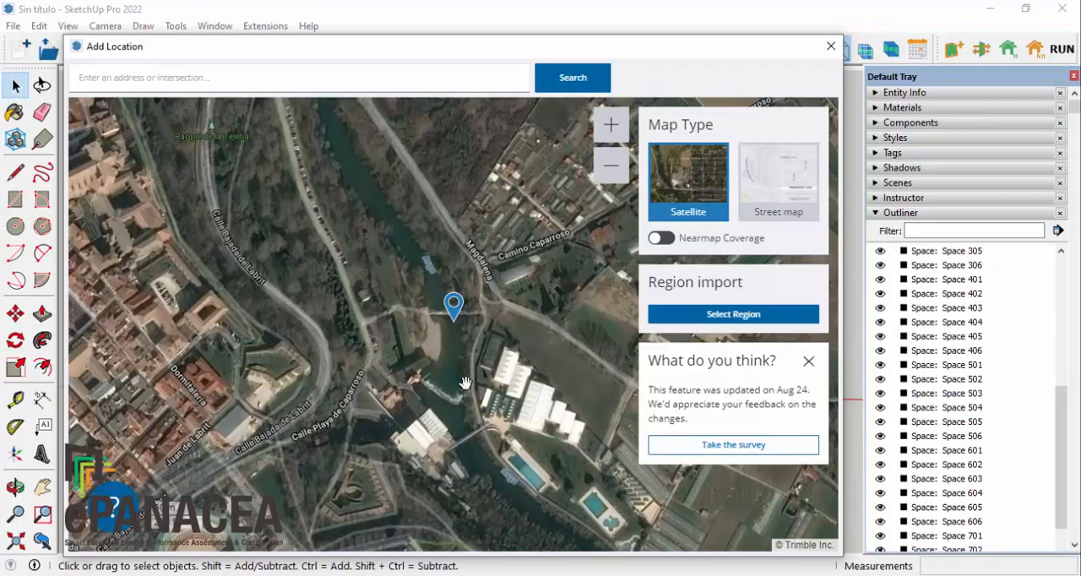
scroll(444, 367, "down", 5)
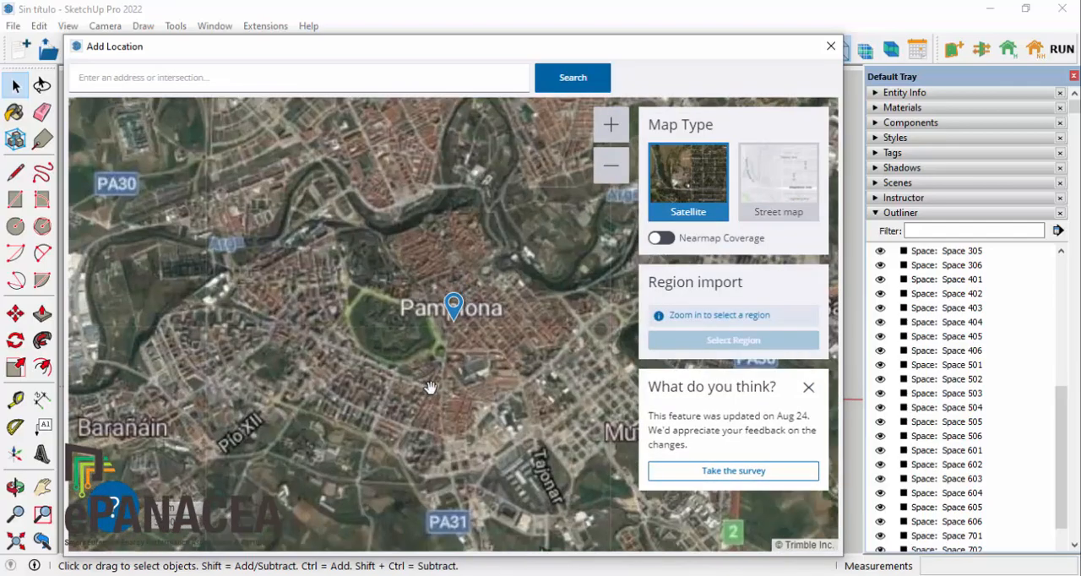
left_click_drag(431, 387, 484, 315)
scroll(469, 372, "up", 3)
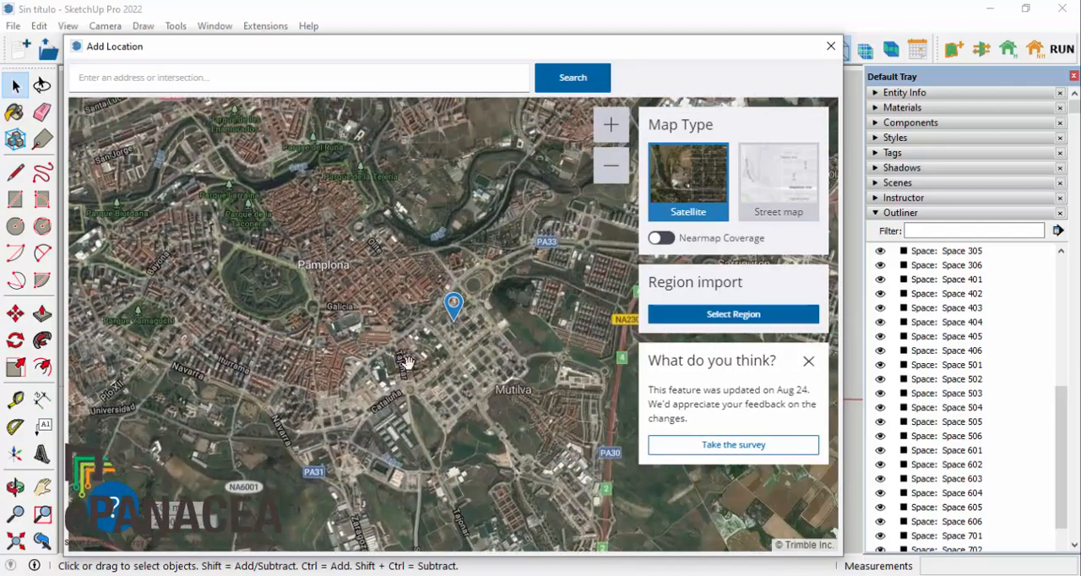
scroll(456, 339, "up", 4)
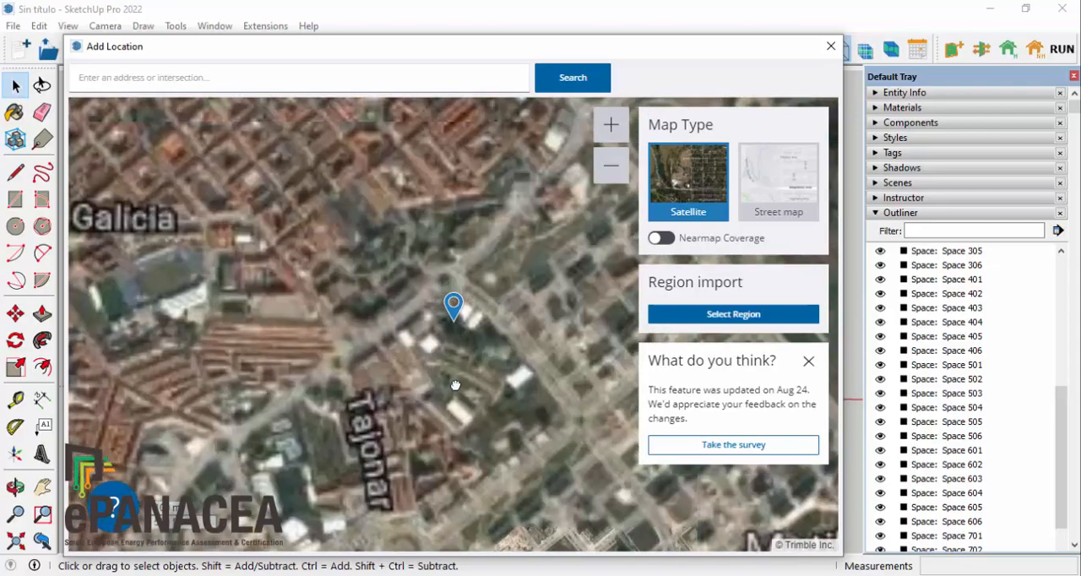
scroll(475, 425, "up", 5)
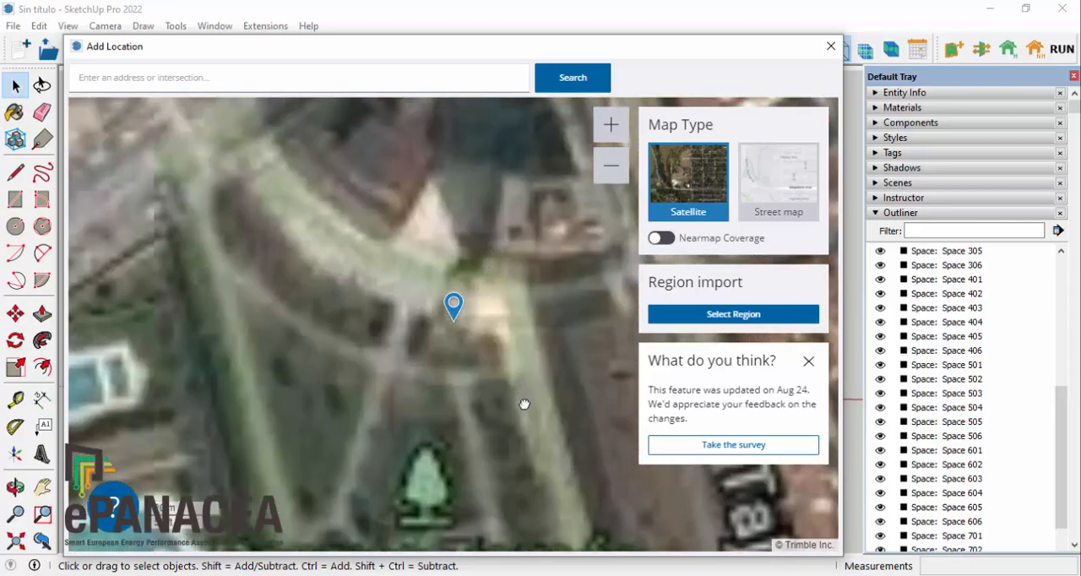
left_click_drag(525, 405, 565, 443)
left_click_drag(476, 350, 497, 327)
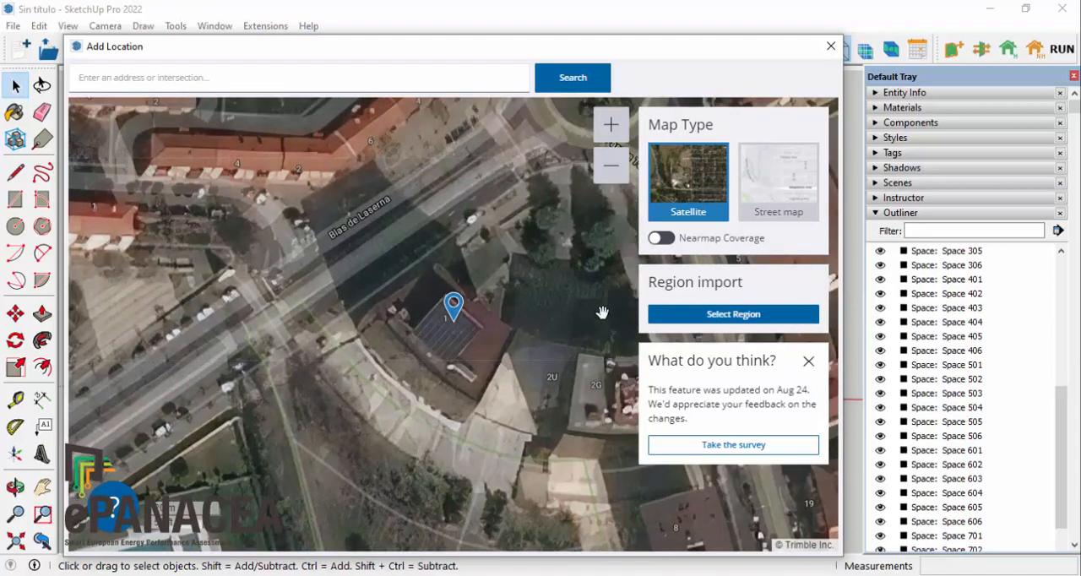
Step: Enlarge the import region to cover the building and its surrounding streets, and import it into the model
left_click(751, 316)
left_click_drag(265, 210, 150, 129)
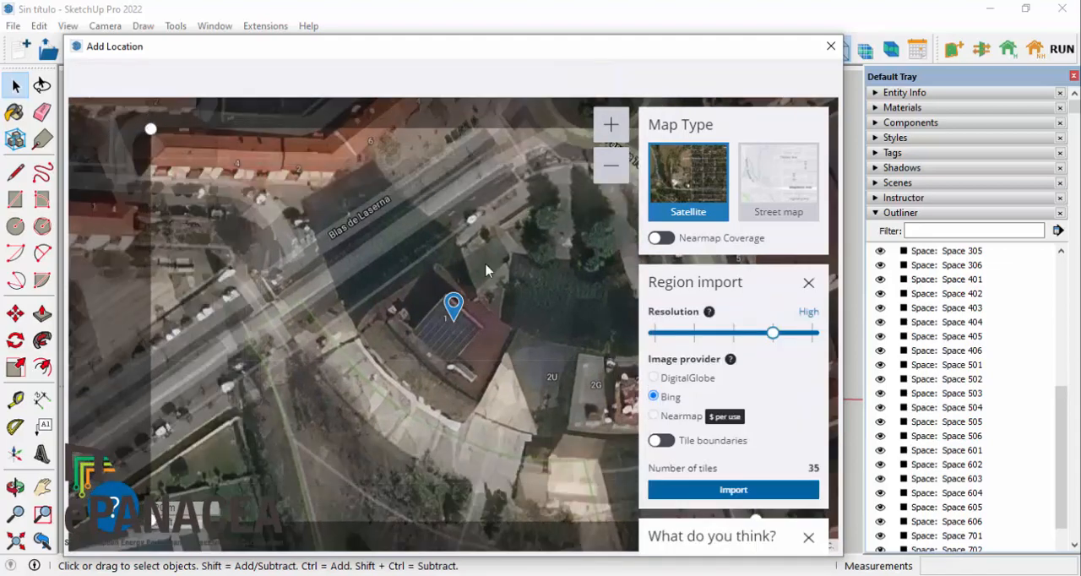
left_click(791, 492)
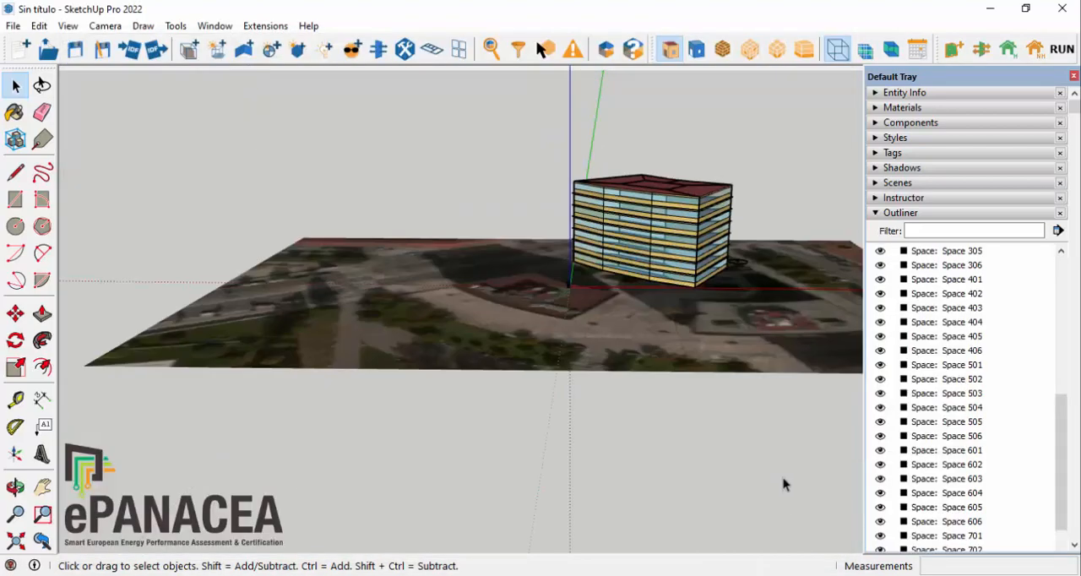
Step: Unlock the imported location snapshot beneath the building
scroll(392, 154, "down", 3)
middle_click_drag(548, 293, 413, 246)
left_click(244, 163)
right_click(583, 367)
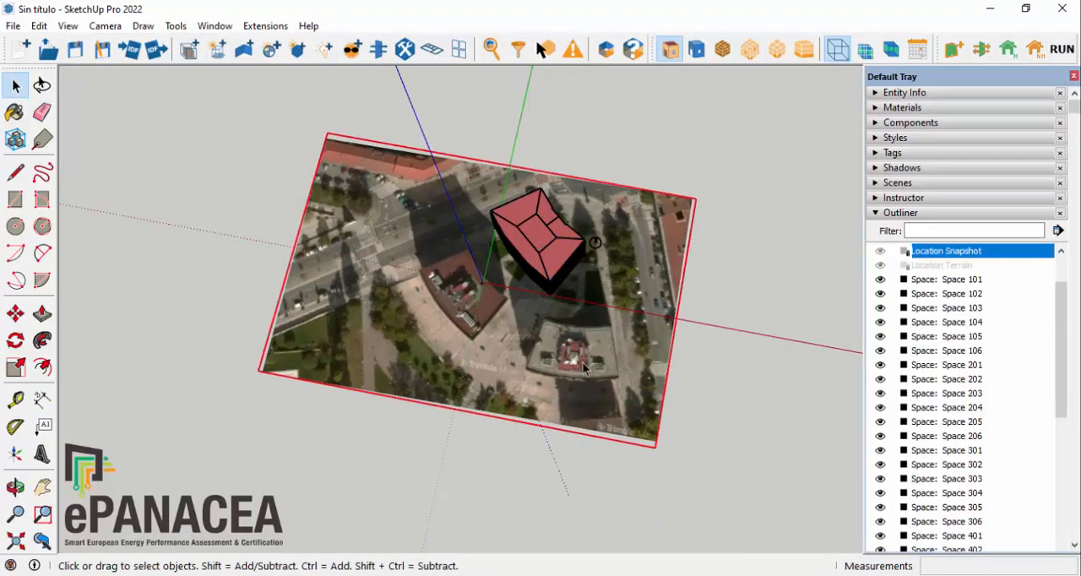
left_click(668, 142)
Step: Move the location snapshot about 38 m so the photographed building's front corner meets the model's base corner
scroll(530, 306, "up", 3)
middle_click_drag(531, 308, 441, 353)
scroll(438, 353, "up", 3)
left_click(15, 314)
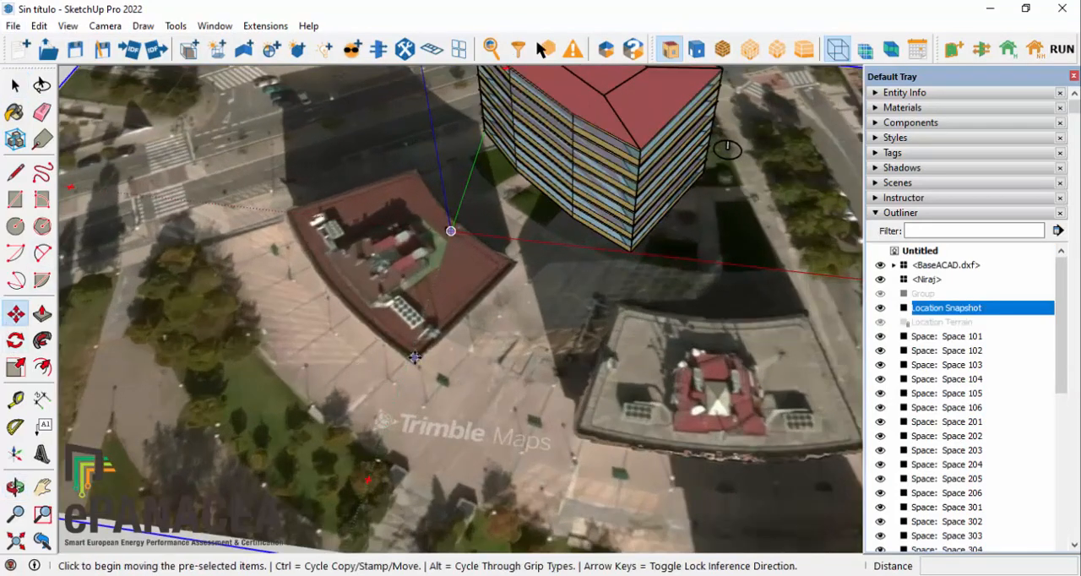
left_click(412, 355)
left_click(631, 248)
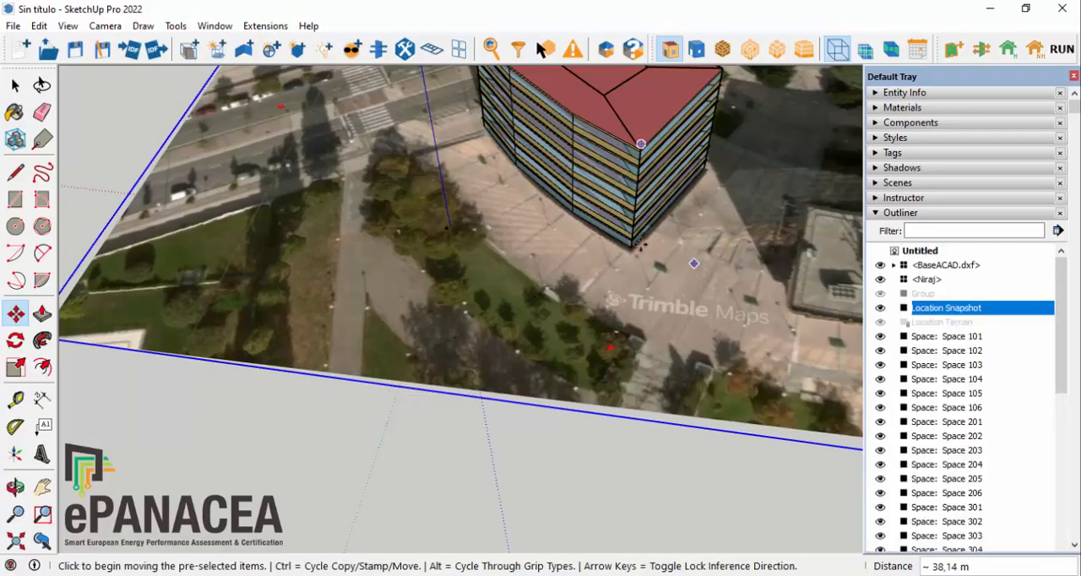
Step: Check the snapshot's alignment with the building model and lock the location snapshot again
middle_click_drag(726, 295, 200, 384)
scroll(714, 194, "up", 5)
scroll(713, 194, "down", 3)
middle_click_drag(631, 289, 663, 457)
scroll(439, 374, "up", 3)
scroll(439, 374, "down", 4)
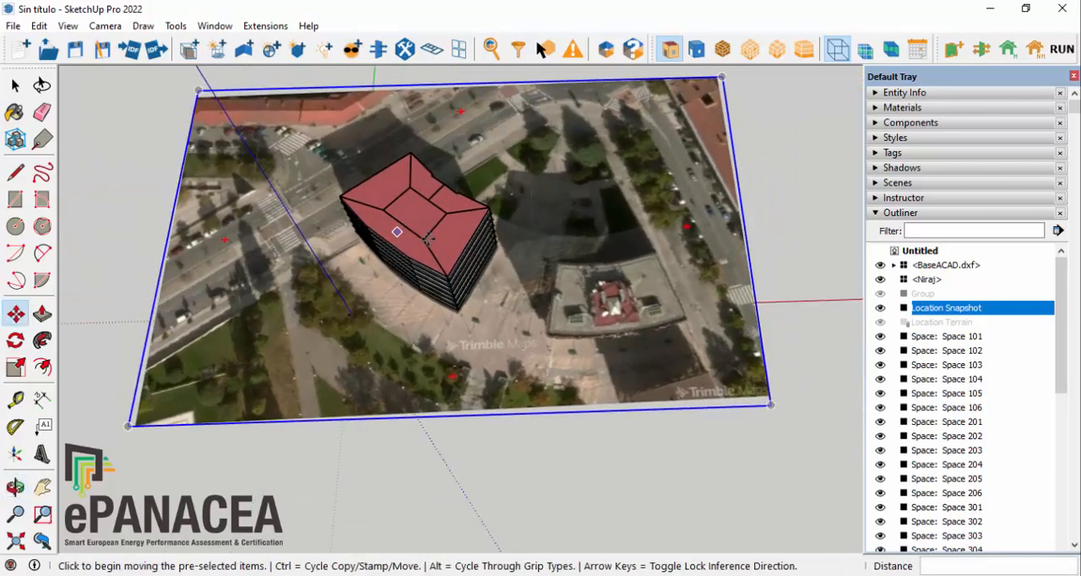
right_click(658, 264)
left_click(723, 330)
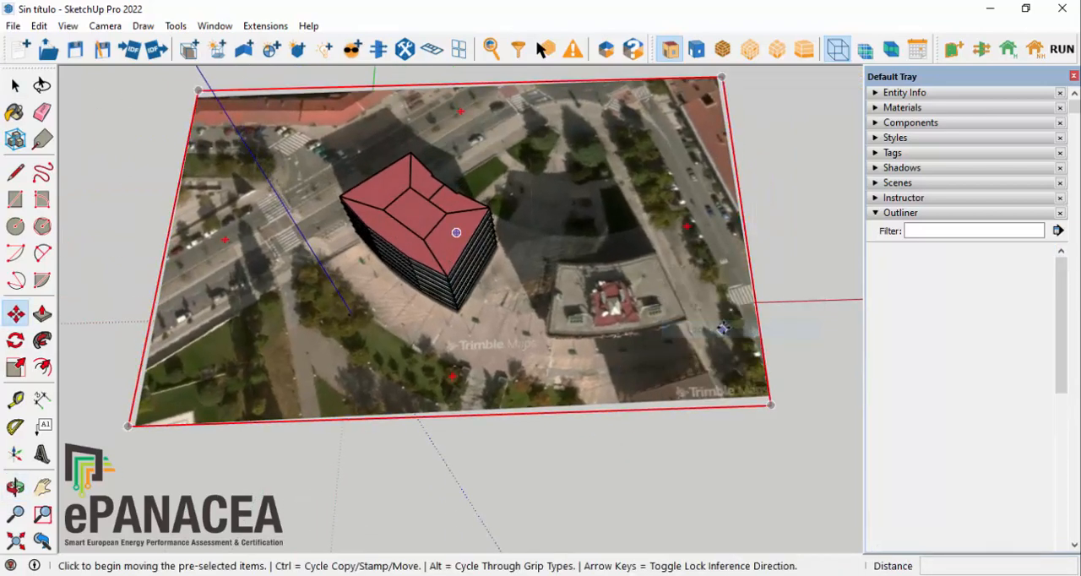
Step: Draw a line about 23.5 m long along the neighbouring building's base edge that faces the modelled building
scroll(878, 279, "up", 3)
middle_click_drag(814, 261, 651, 106)
middle_click_drag(584, 244, 592, 279)
scroll(545, 201, "up", 2)
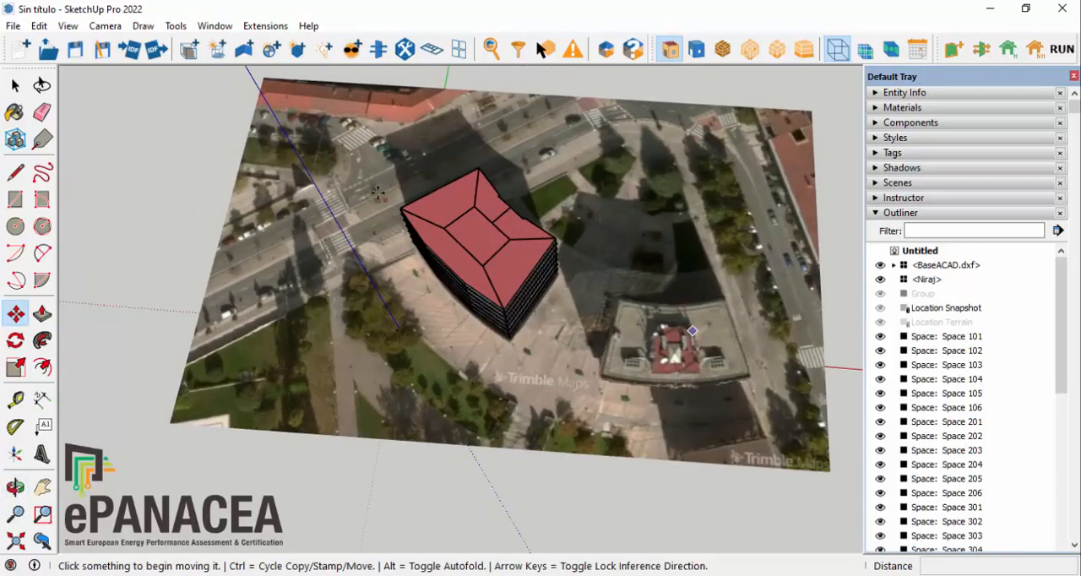
scroll(372, 205, "down", 1)
middle_click_drag(582, 342, 664, 391)
scroll(666, 390, "up", 4)
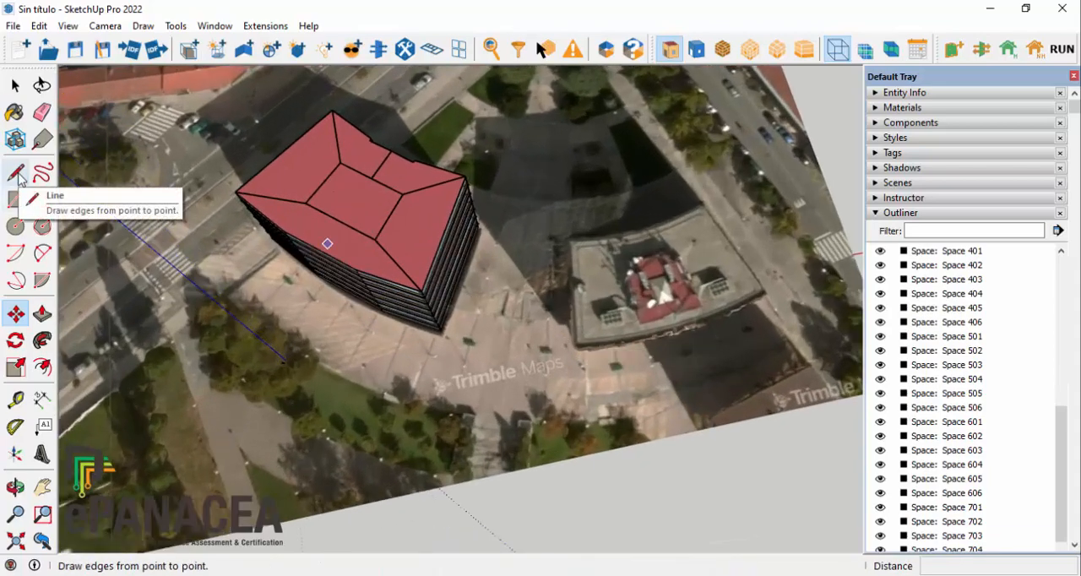
middle_click_drag(120, 314, 382, 335)
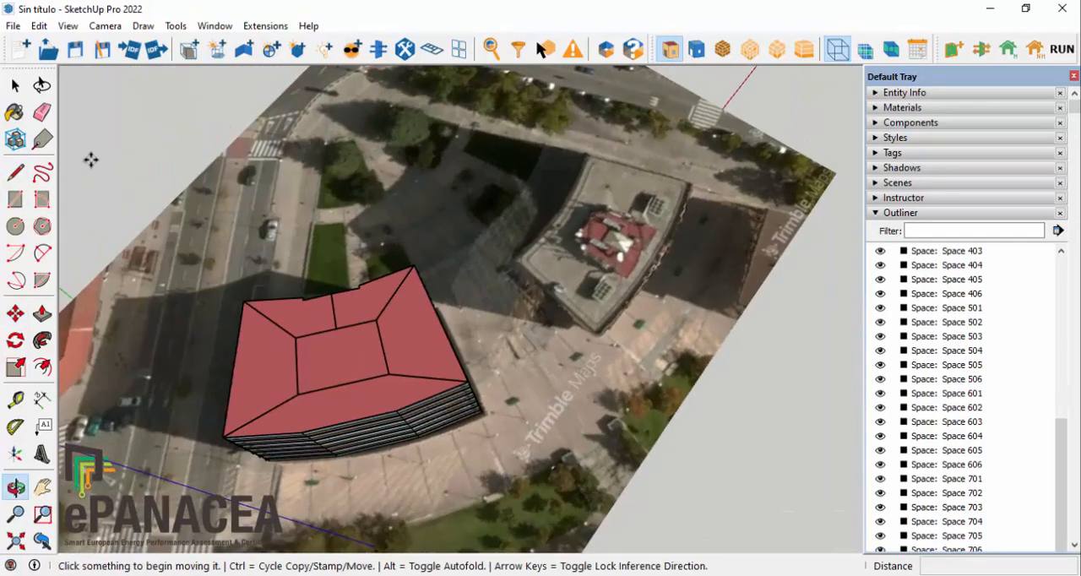
left_click(18, 174)
middle_click_drag(718, 524, 533, 552)
scroll(779, 390, "up", 3)
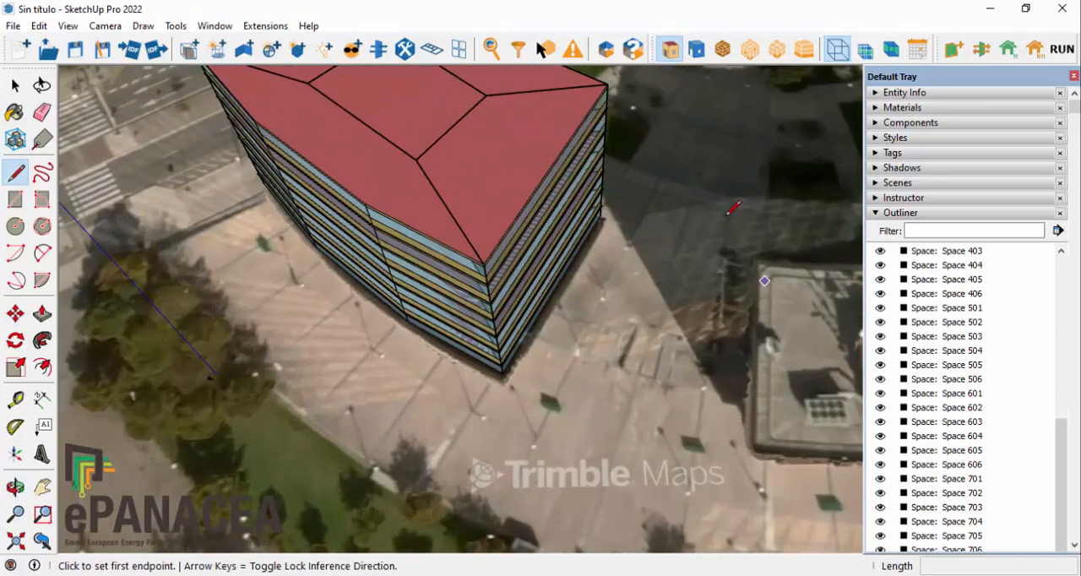
scroll(763, 270, "up", 2)
left_click(758, 254)
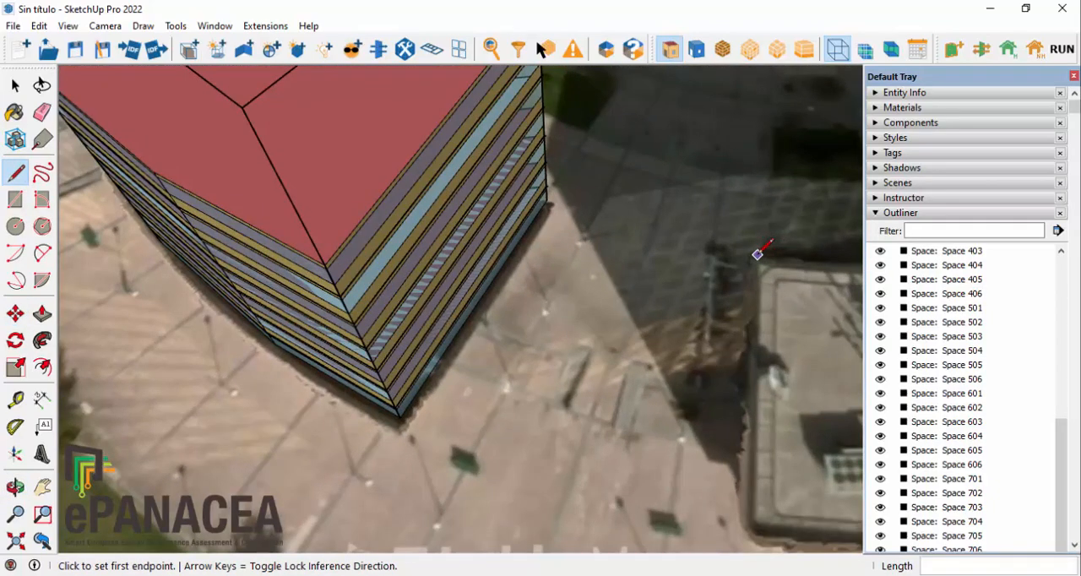
left_click(752, 534)
Step: Draw a vertical line about 20.5 m high from the near end of the neighbouring building's base line
scroll(663, 345, "down", 2)
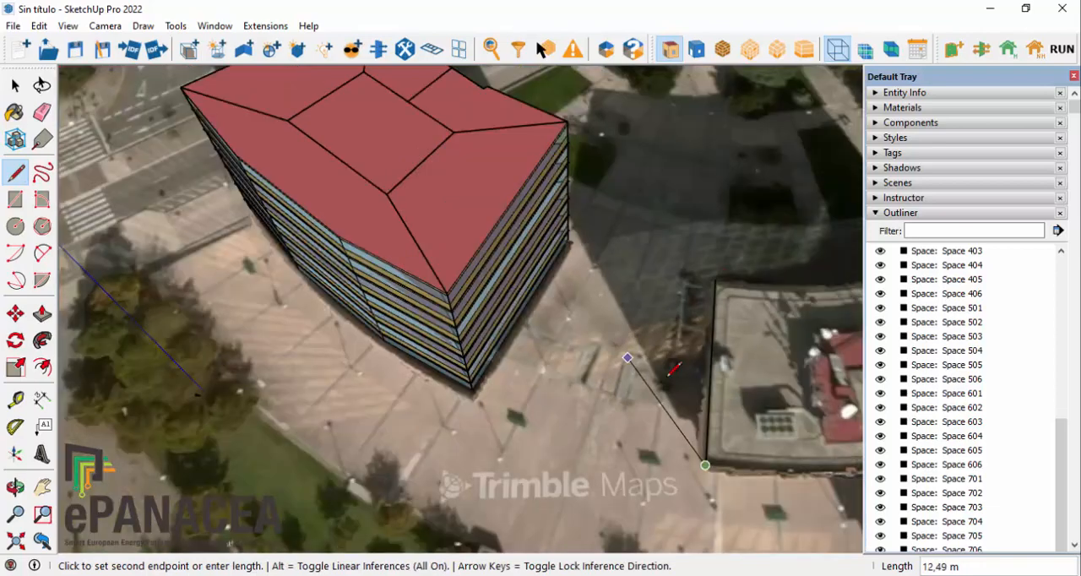
middle_click_drag(711, 432, 505, 384)
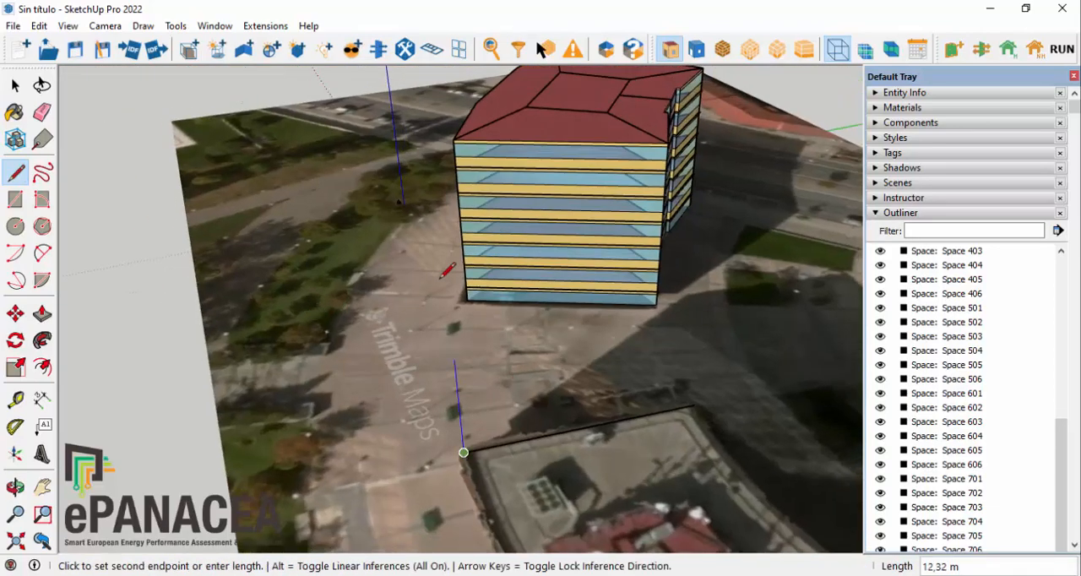
scroll(465, 206, "up", 4)
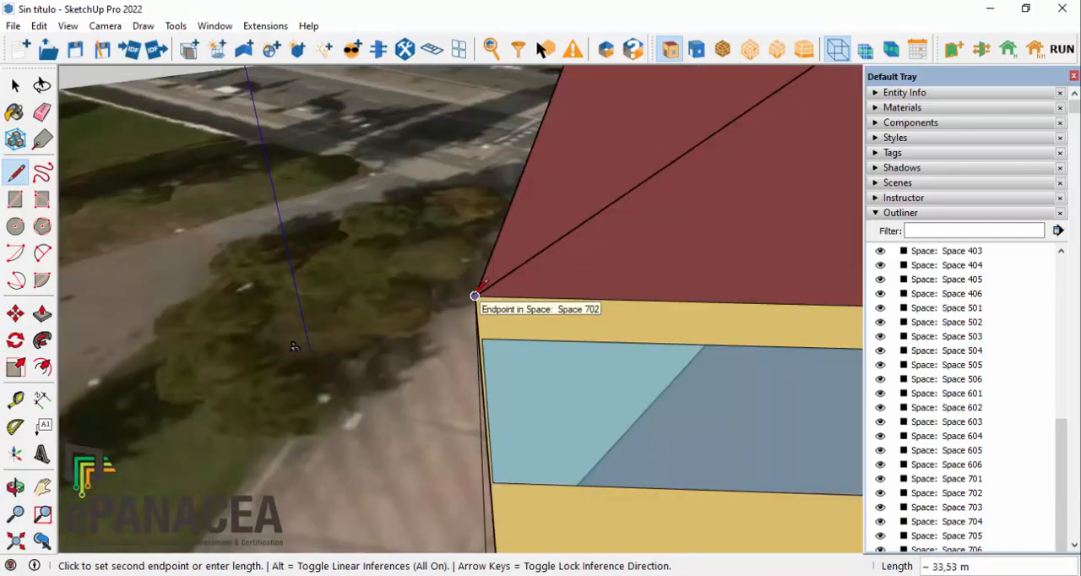
scroll(485, 118, "down", 5)
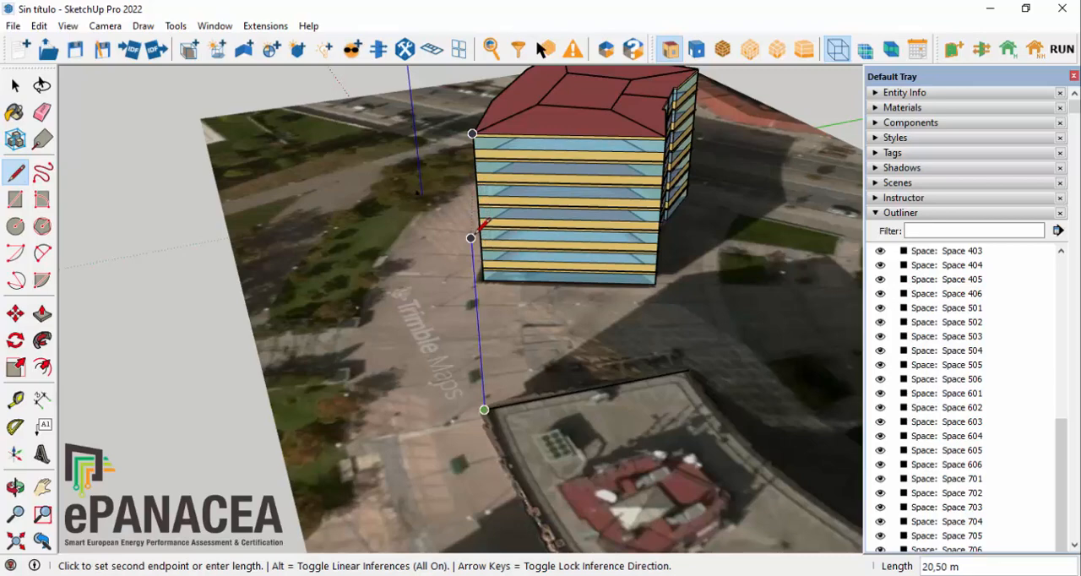
scroll(268, 355, "down", 3)
middle_click_drag(359, 321, 524, 338)
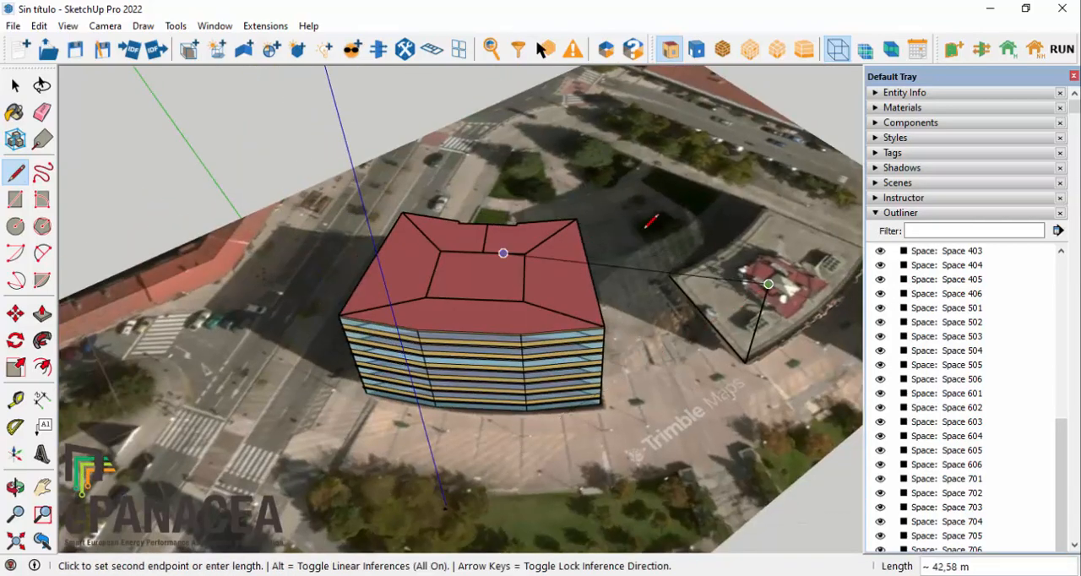
key("Escape")
scroll(332, 154, "down", 2)
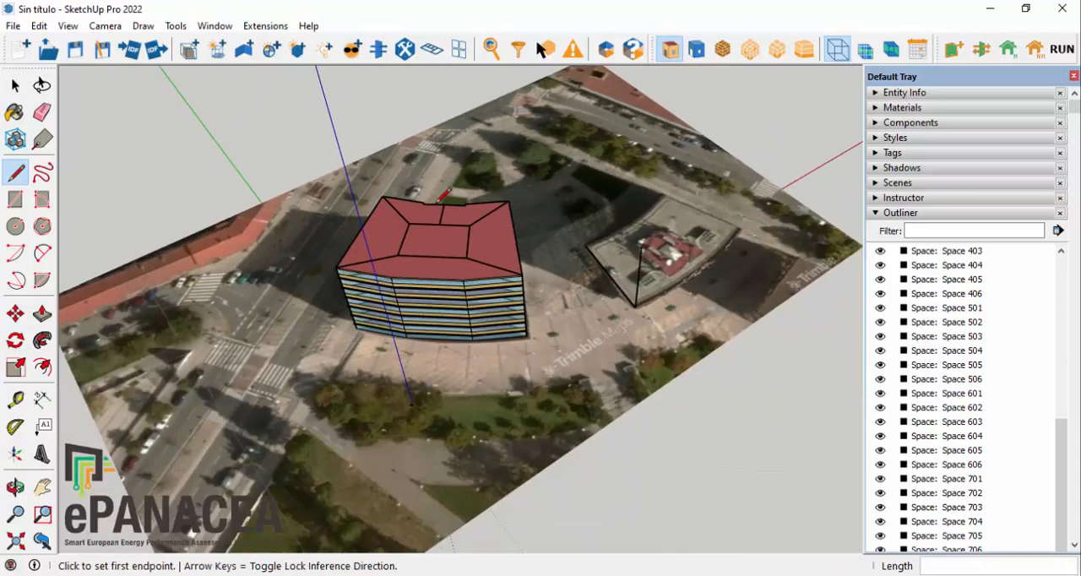
Step: Create a new shading surface group at the far end of the neighbouring building's base line and open it for editing
middle_click_drag(696, 355, 794, 321)
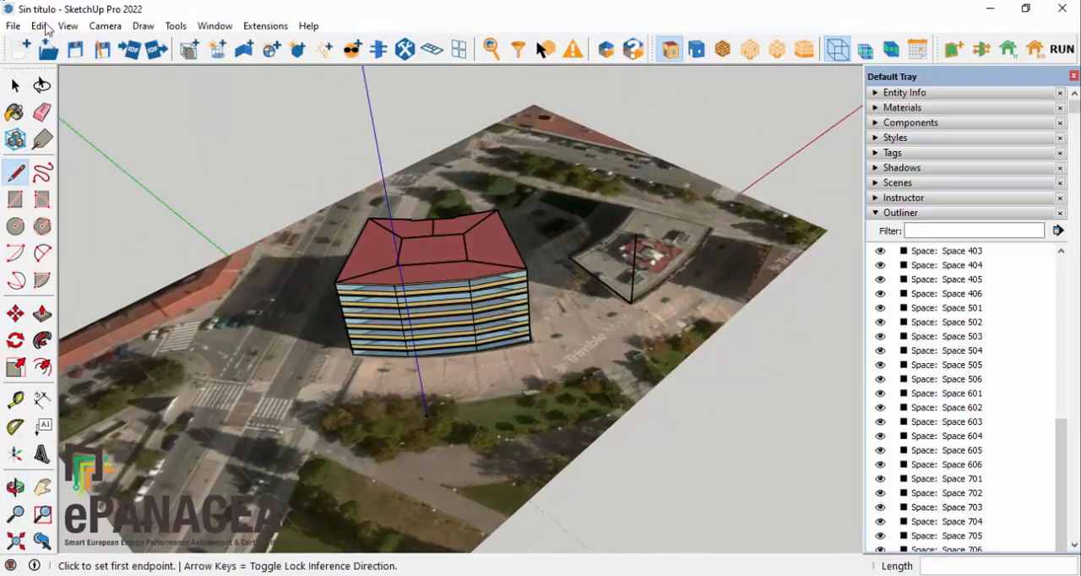
left_click(219, 51)
scroll(607, 274, "up", 5)
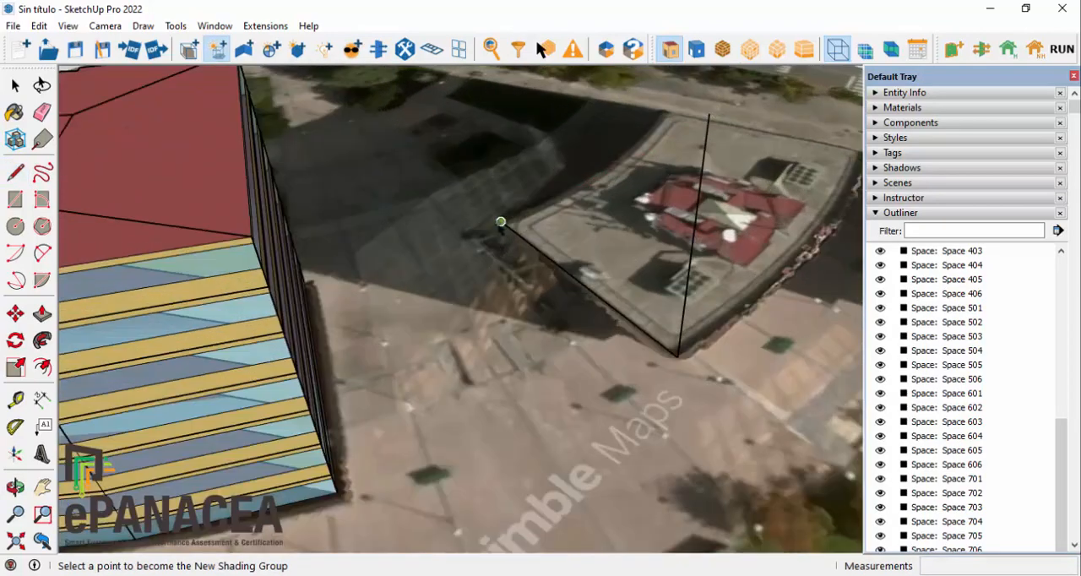
left_click(500, 223)
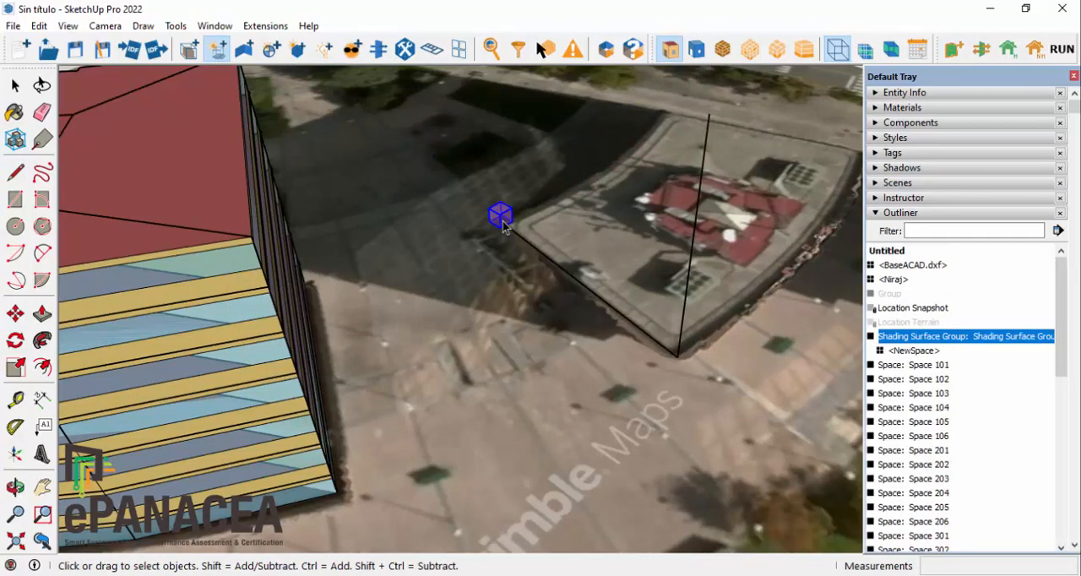
double_click(501, 217)
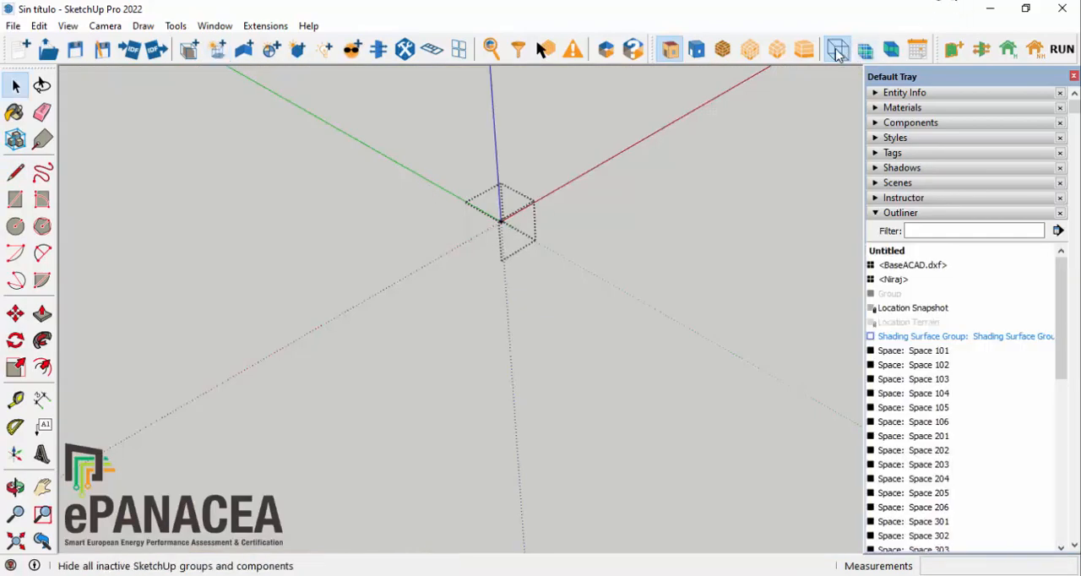
Step: Show the inactive geometry and draw a vertical 23.50 m by 20.50 m rectangle spanning the base line and the height line
left_click(836, 51)
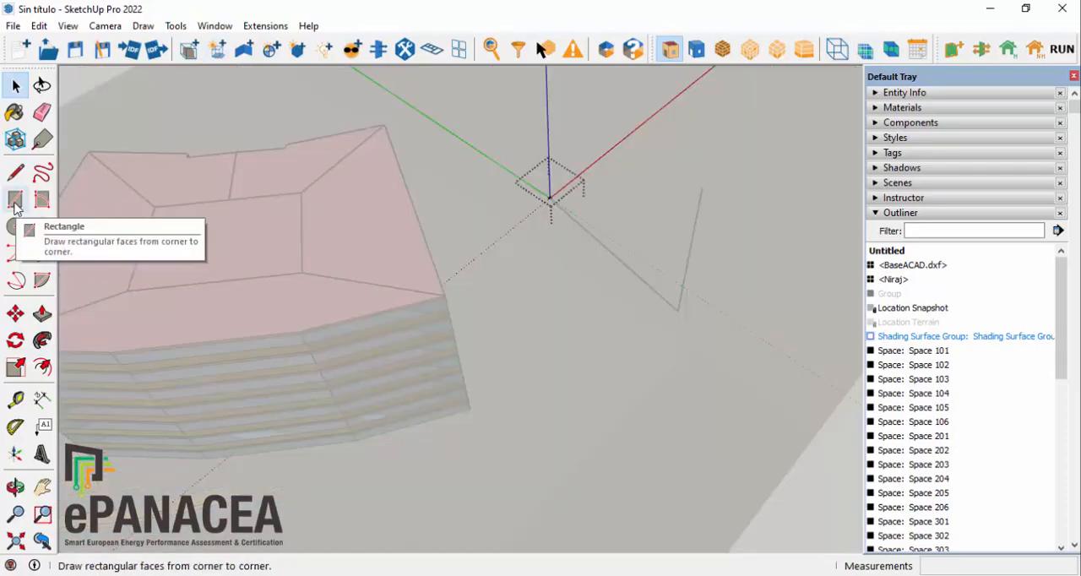
left_click(16, 203)
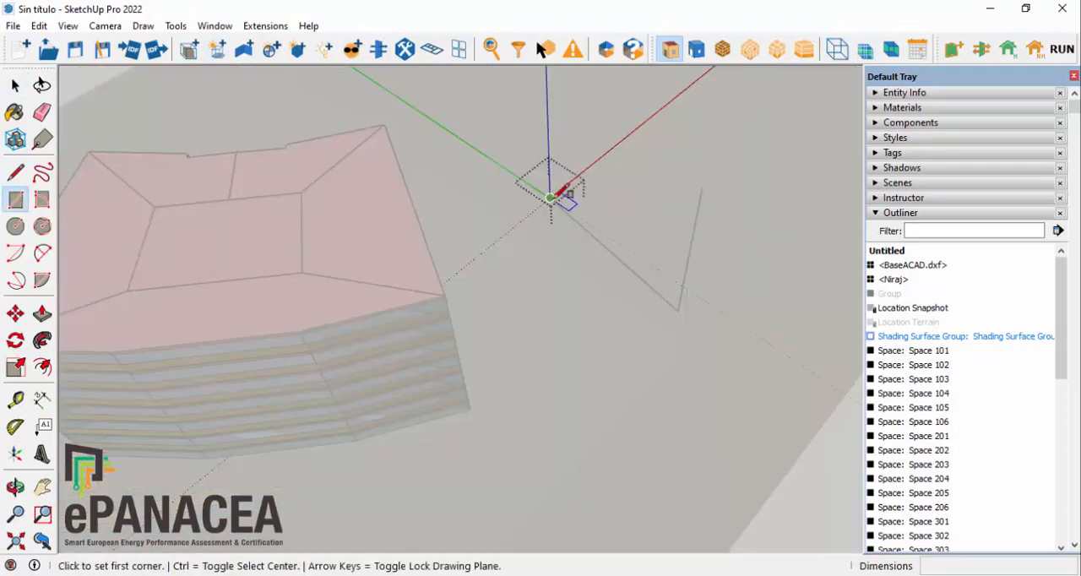
left_click(550, 197)
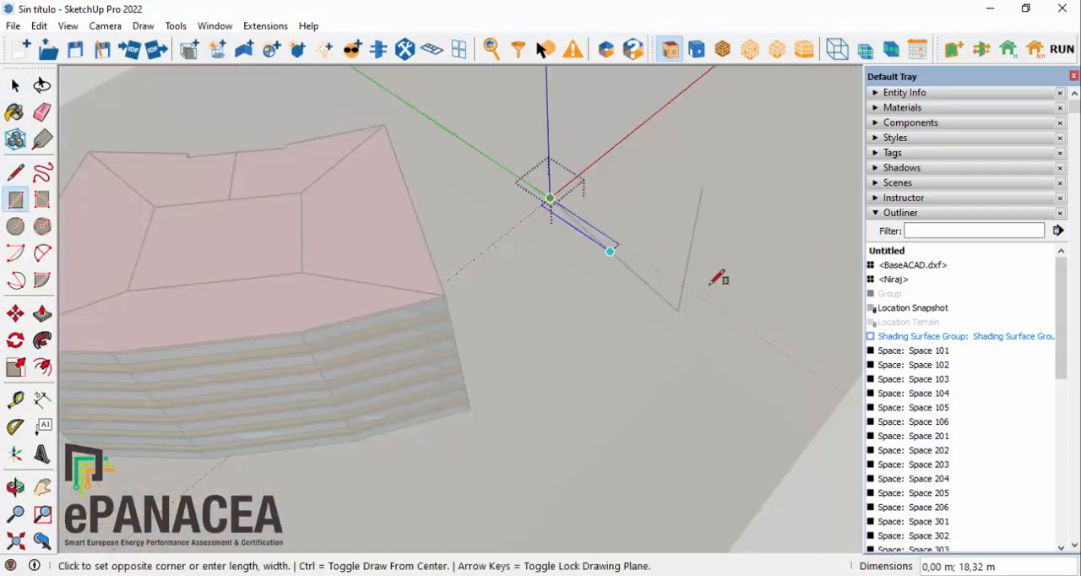
left_click(709, 179)
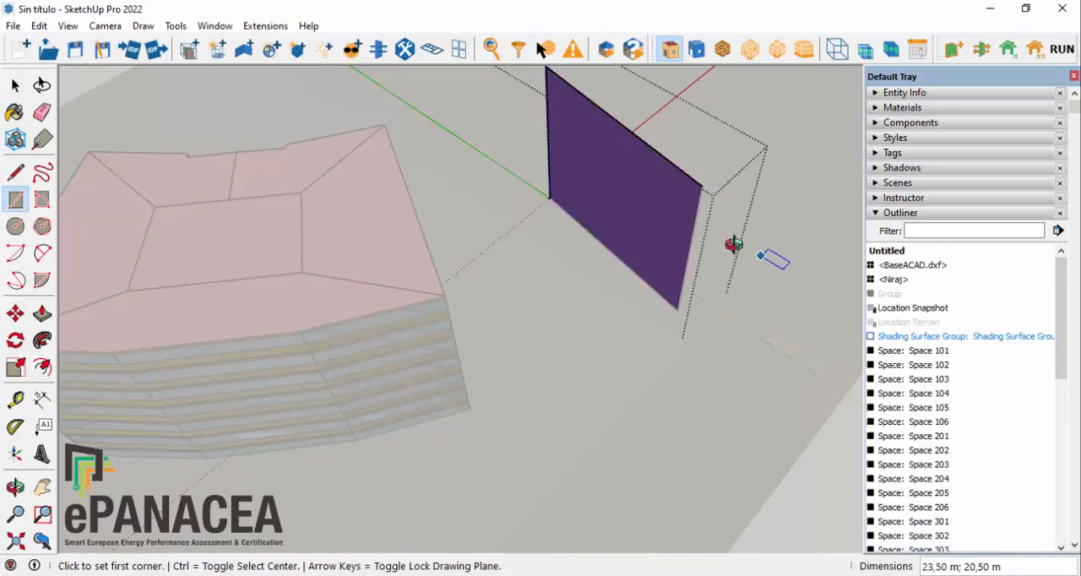
Step: Reverse the shading rectangle's face and leave the shading surface group
middle_click_drag(767, 256, 574, 206)
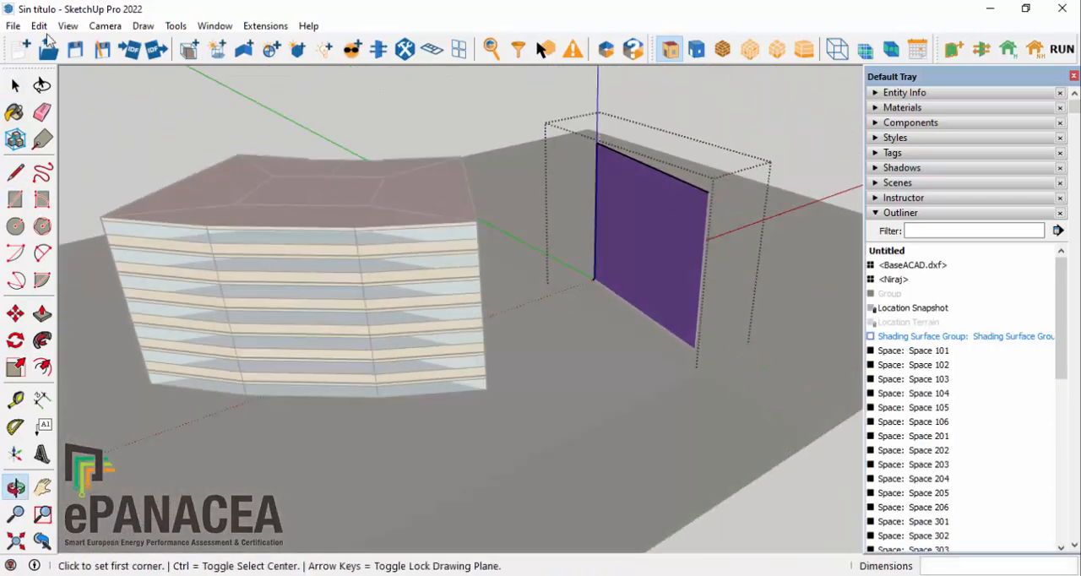
left_click(16, 87)
middle_click_drag(785, 349, 715, 355)
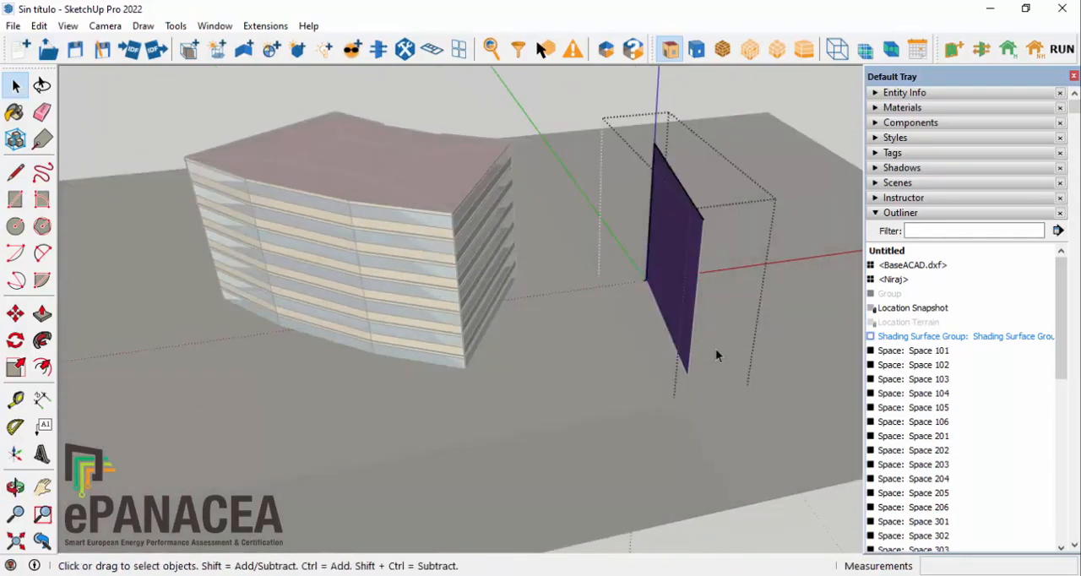
middle_click_drag(651, 316, 759, 329)
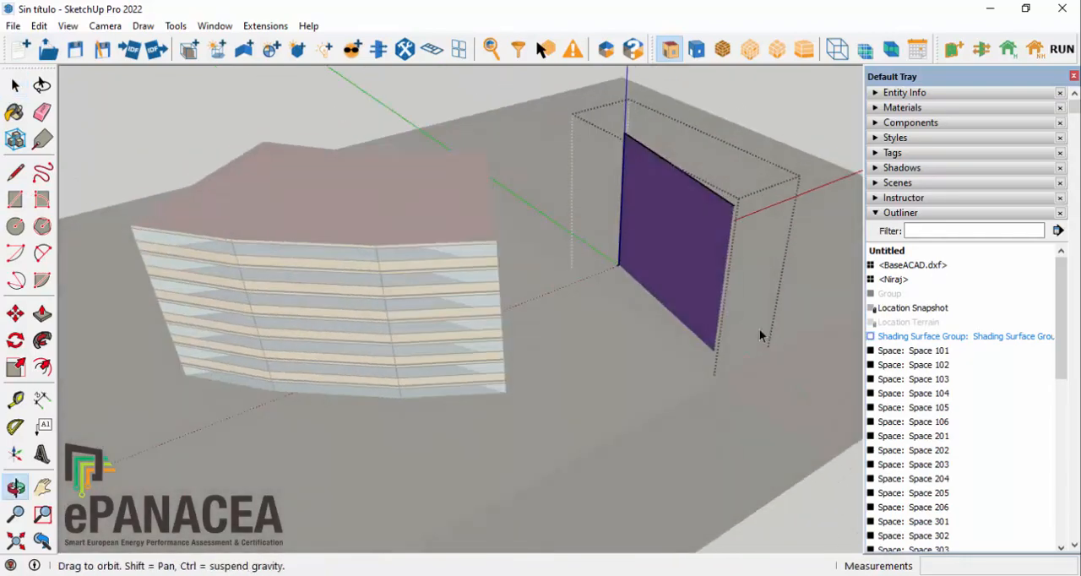
right_click(667, 214)
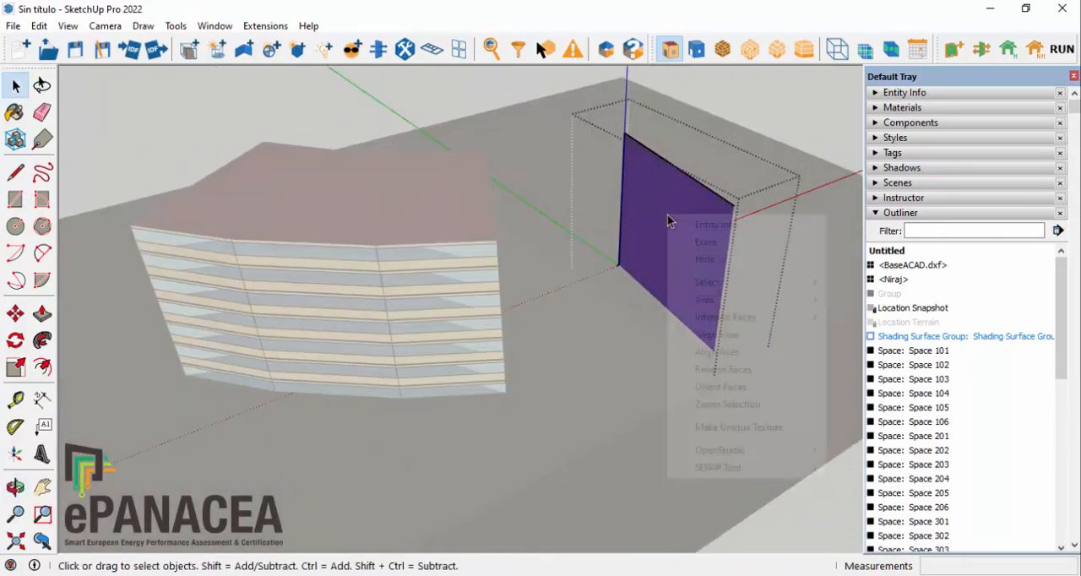
left_click(723, 369)
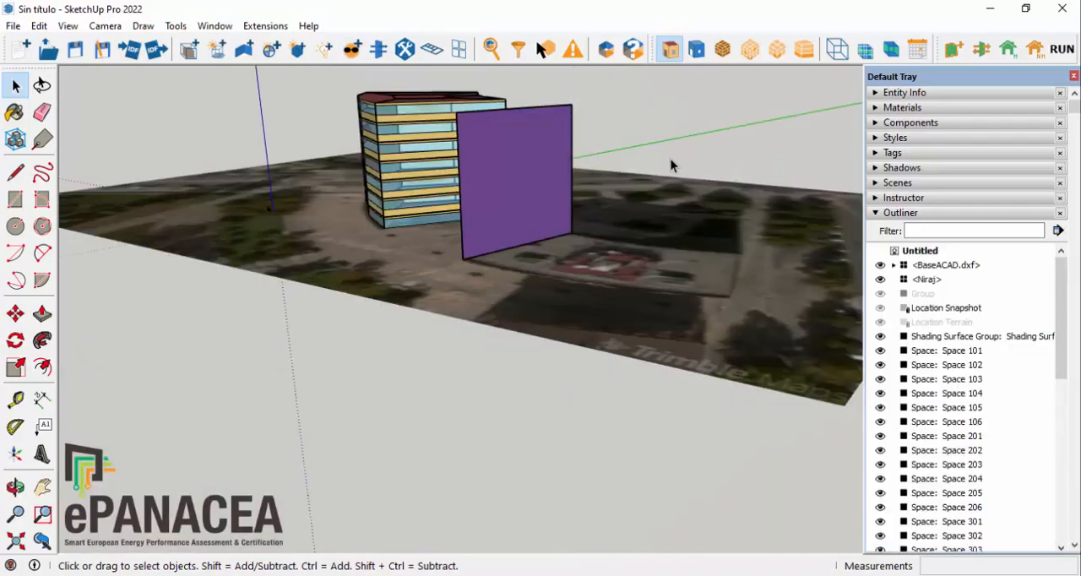
middle_click_drag(671, 159, 738, 176)
middle_click_drag(516, 188, 874, 304)
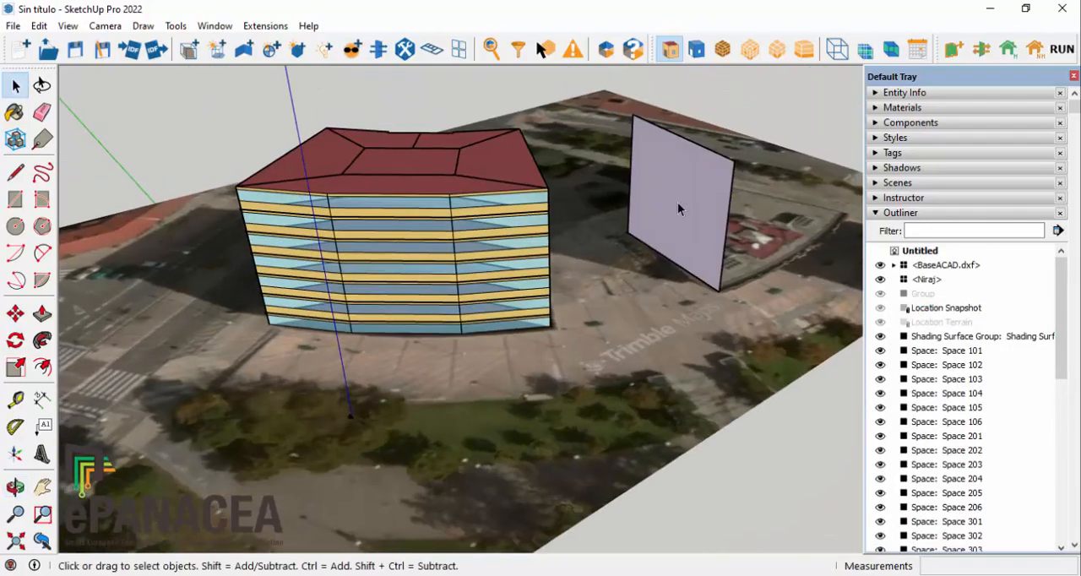
Step: Add a guide line across the roof joining the two end corners of the curved facade
middle_click_drag(677, 201, 629, 226)
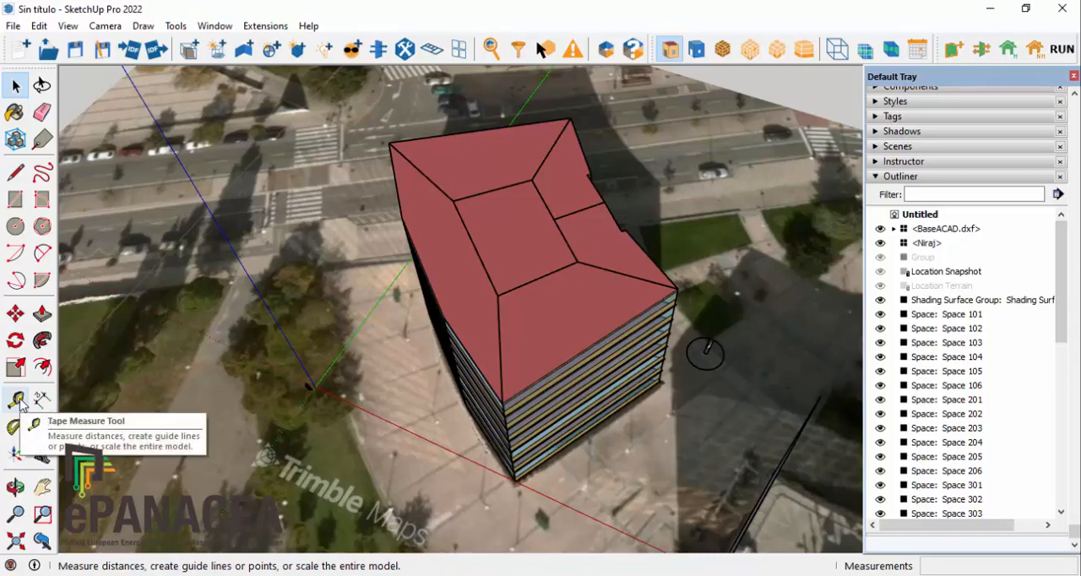
left_click(16, 400)
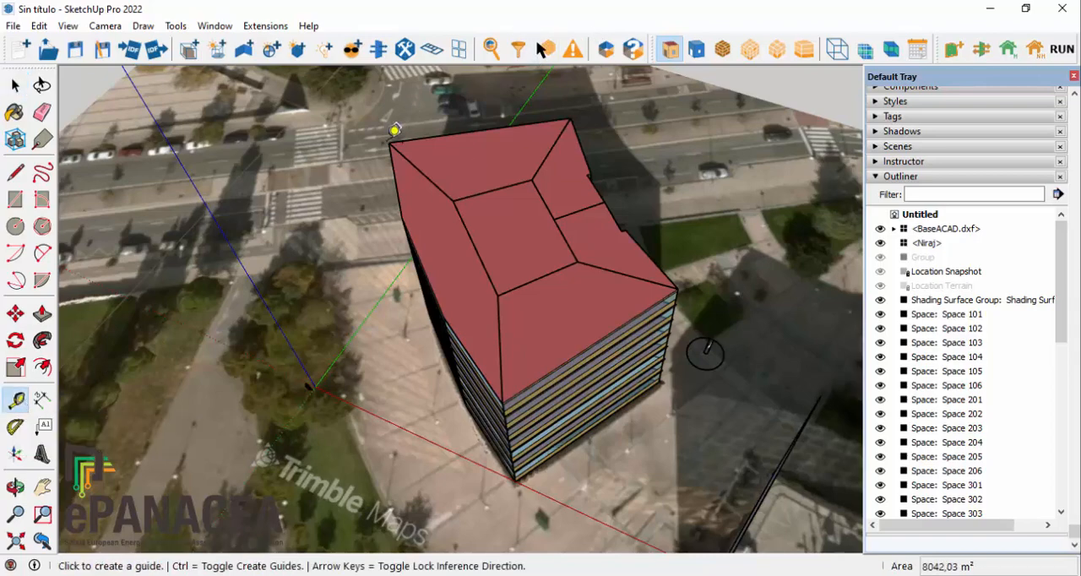
left_click(390, 140)
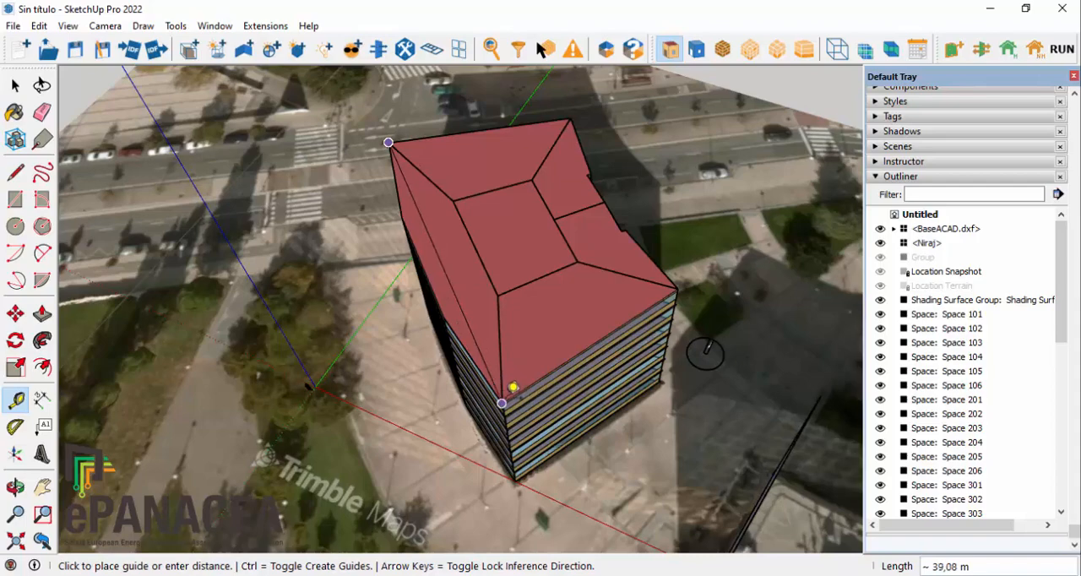
left_click(511, 390)
Step: Add a guide line across the roof in line with the short partition edge beside the central space
scroll(483, 285, "up", 3)
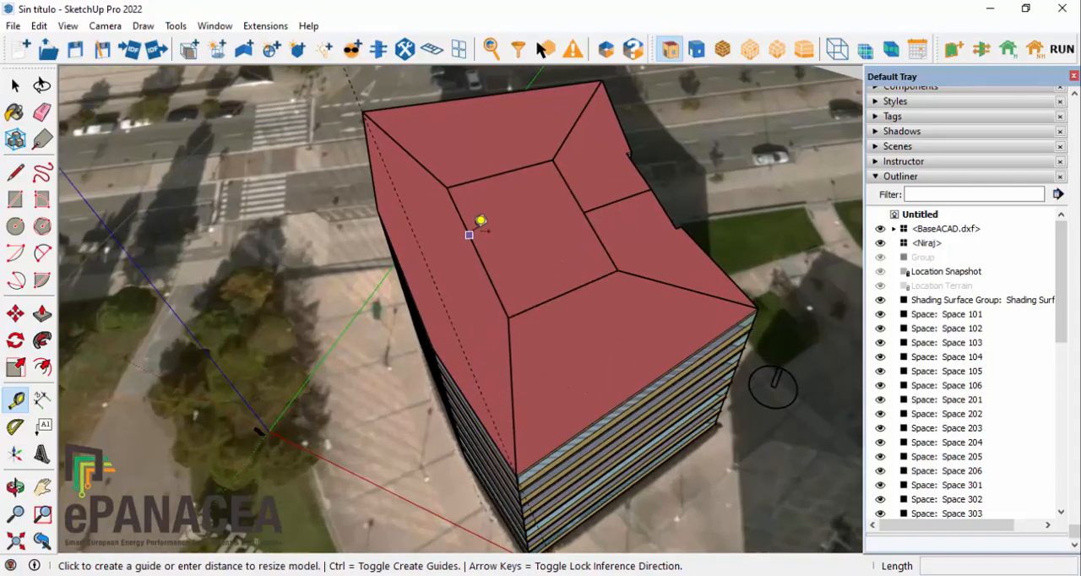
left_click(633, 197)
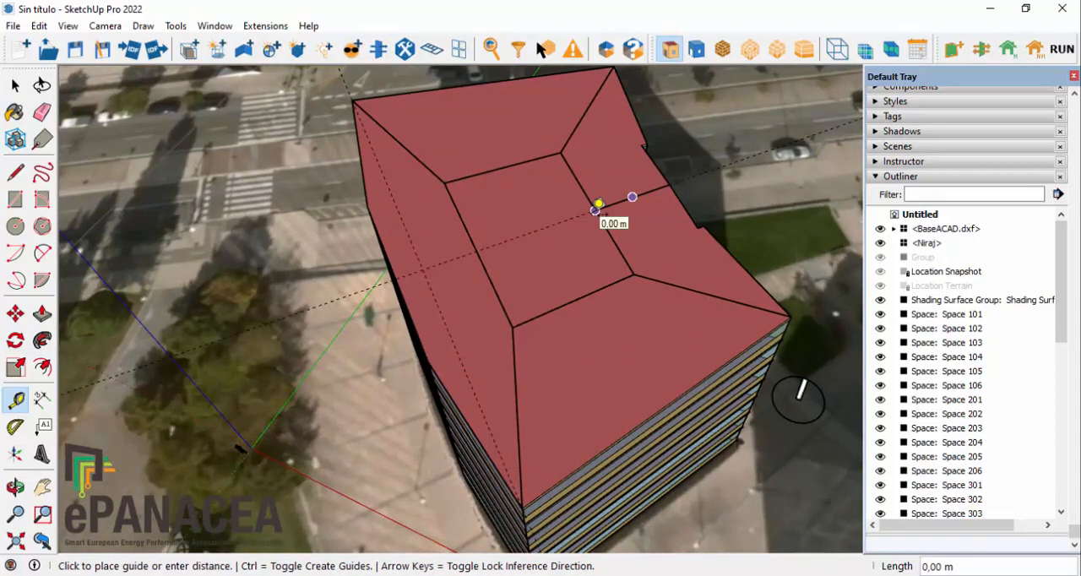
left_click(596, 207)
Step: Add guides parallel to the cross guide, offset 7.15 m to either side of it
scroll(456, 243, "up", 4)
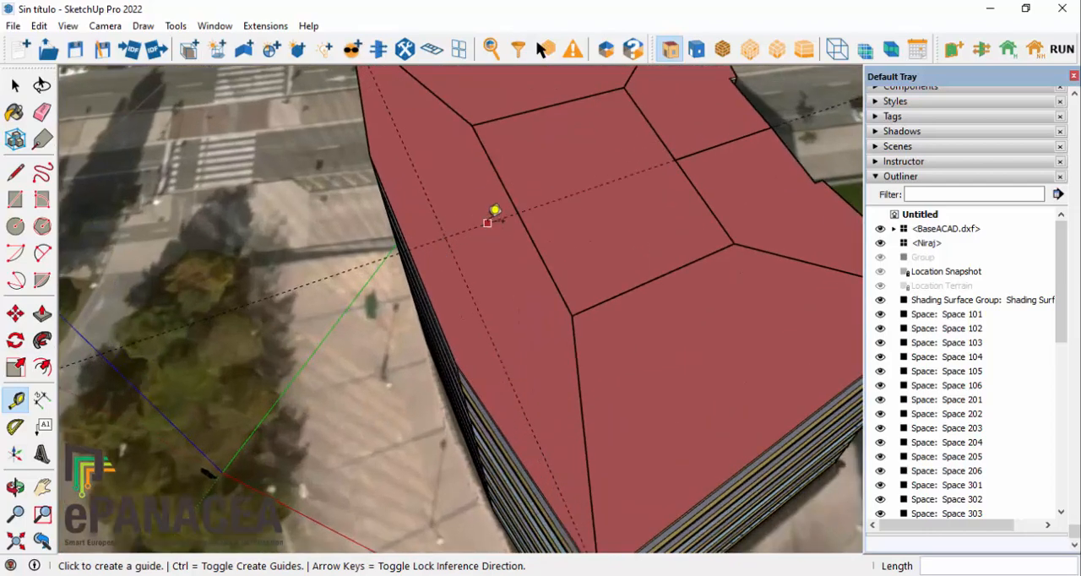
left_click(494, 212)
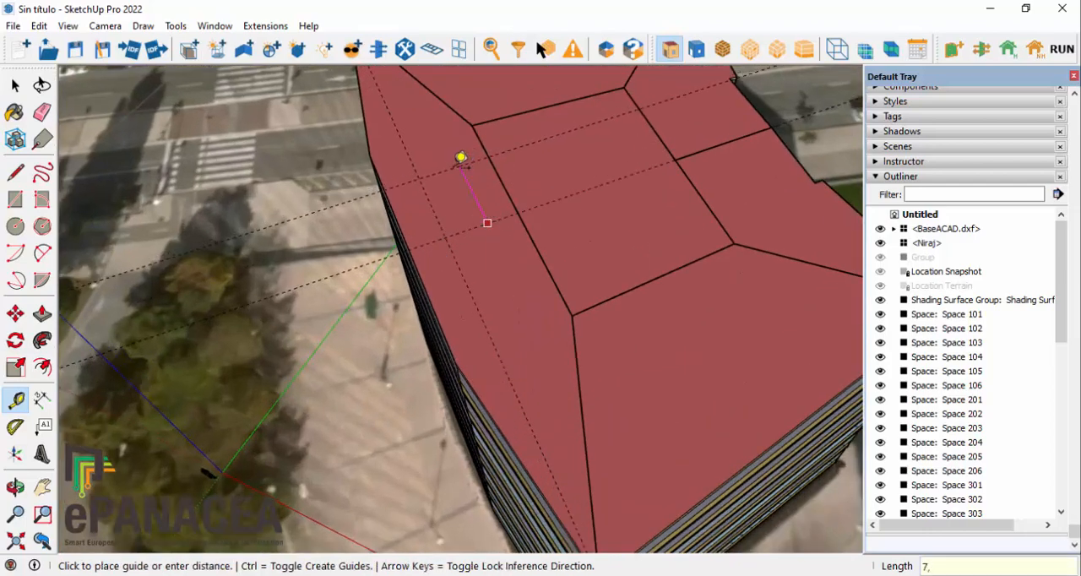
left_click(461, 157)
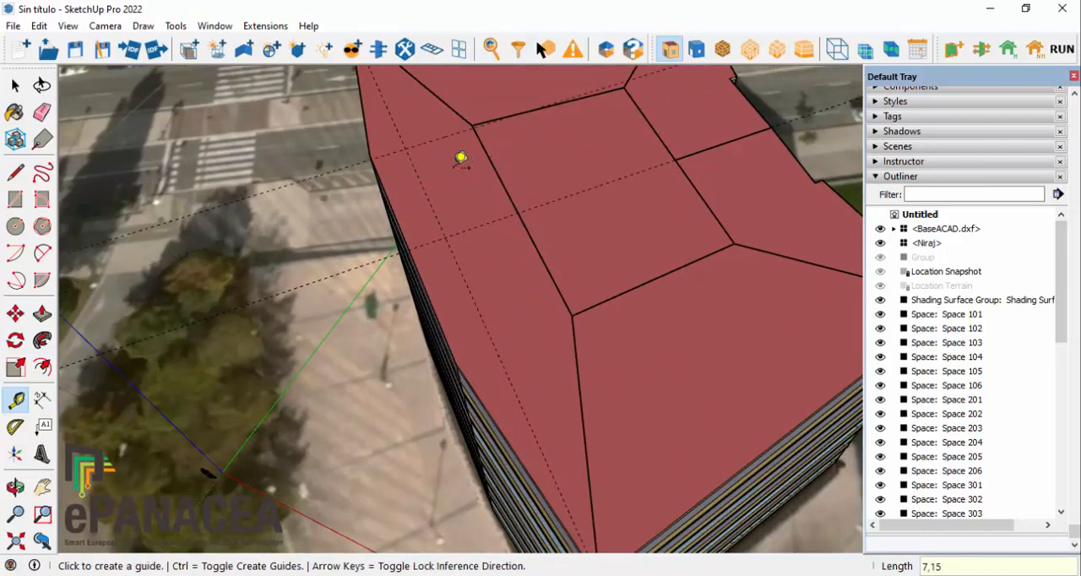
left_click(478, 224)
key("Return")
Step: Add a parallel guide offset 14.85 m from the curved facade's corner-to-corner guide, towards the opposite side of the roof
scroll(582, 194, "down", 2)
middle_click_drag(633, 247, 672, 142)
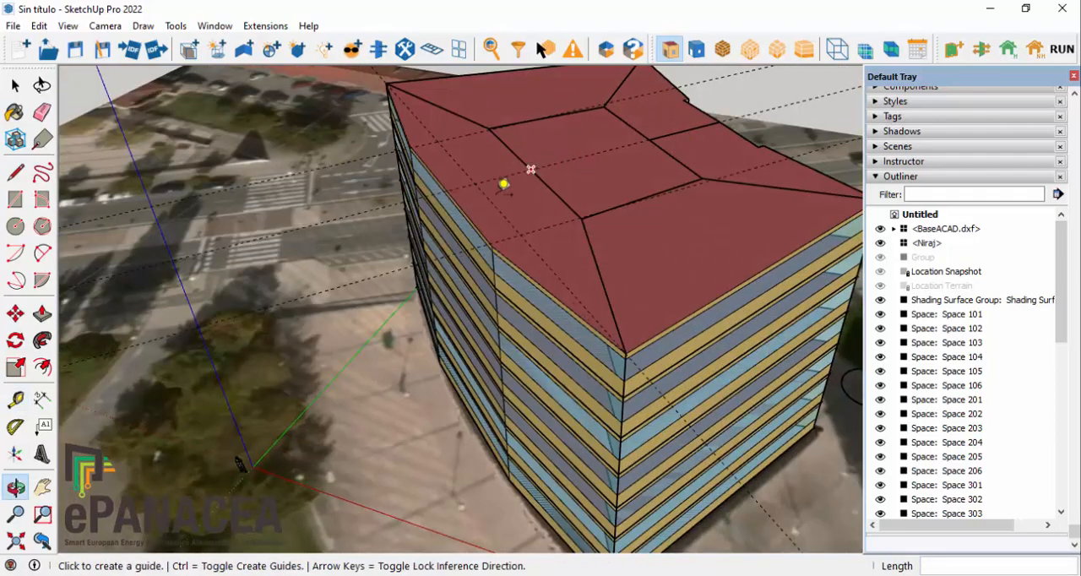
left_click(493, 197)
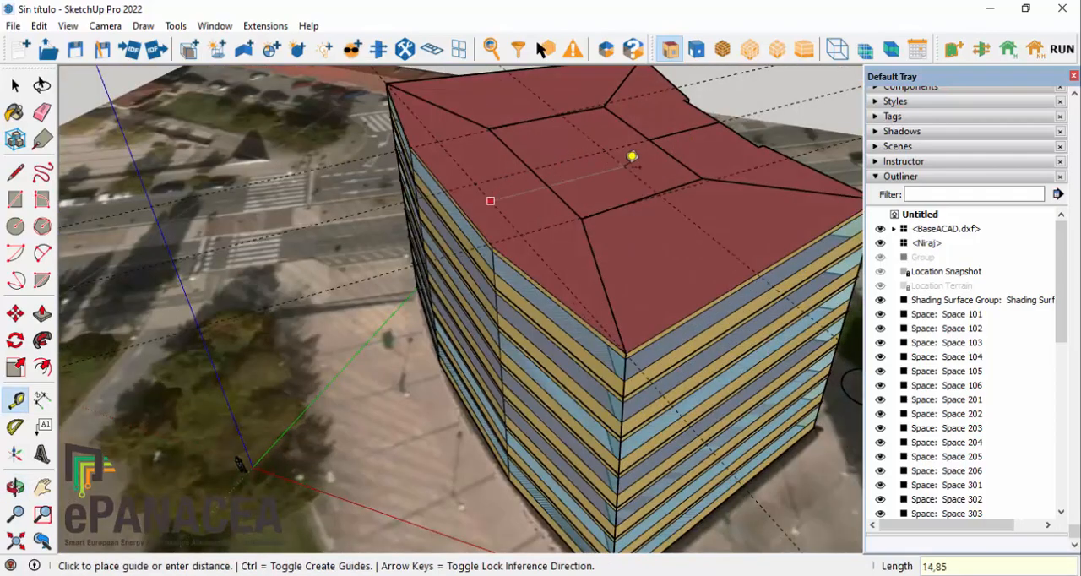
key("Return")
scroll(583, 119, "down", 2)
middle_click_drag(591, 173, 545, 153)
scroll(543, 152, "up", 2)
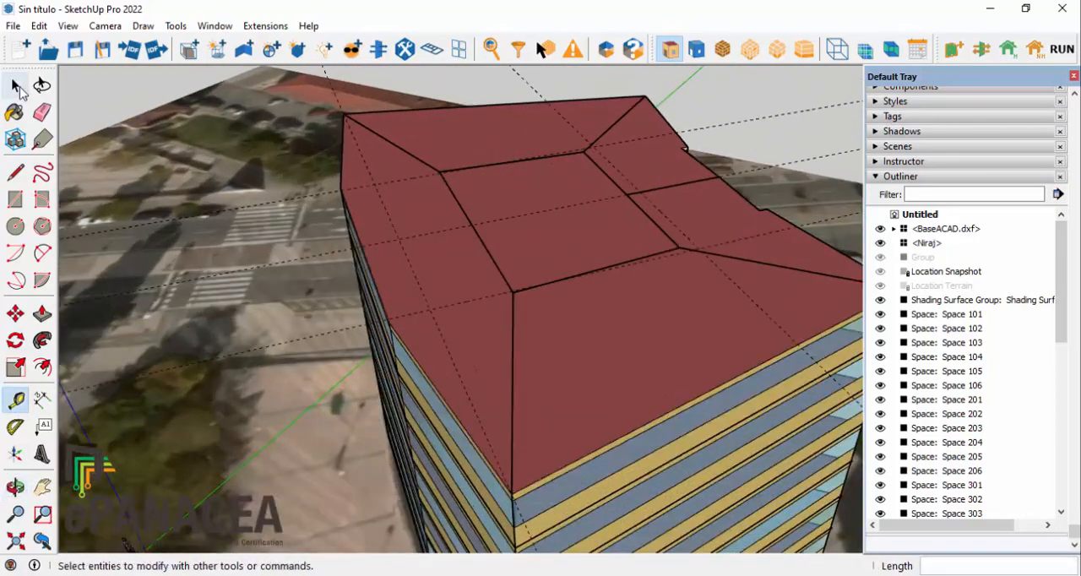
Step: Select all the roof guides together and move them vertically so they sit above the roof plane
left_click(16, 86)
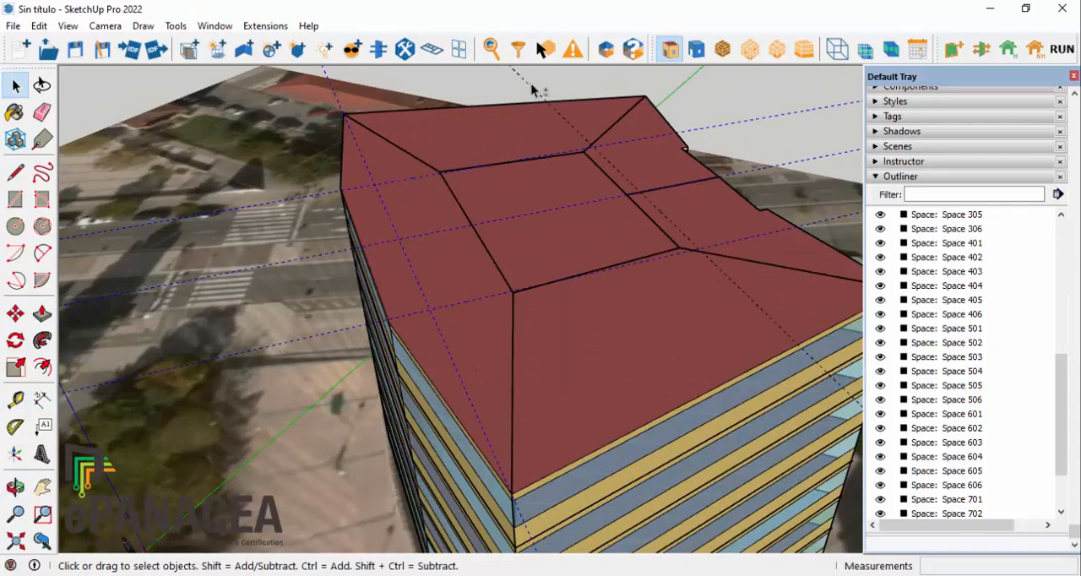
key("m")
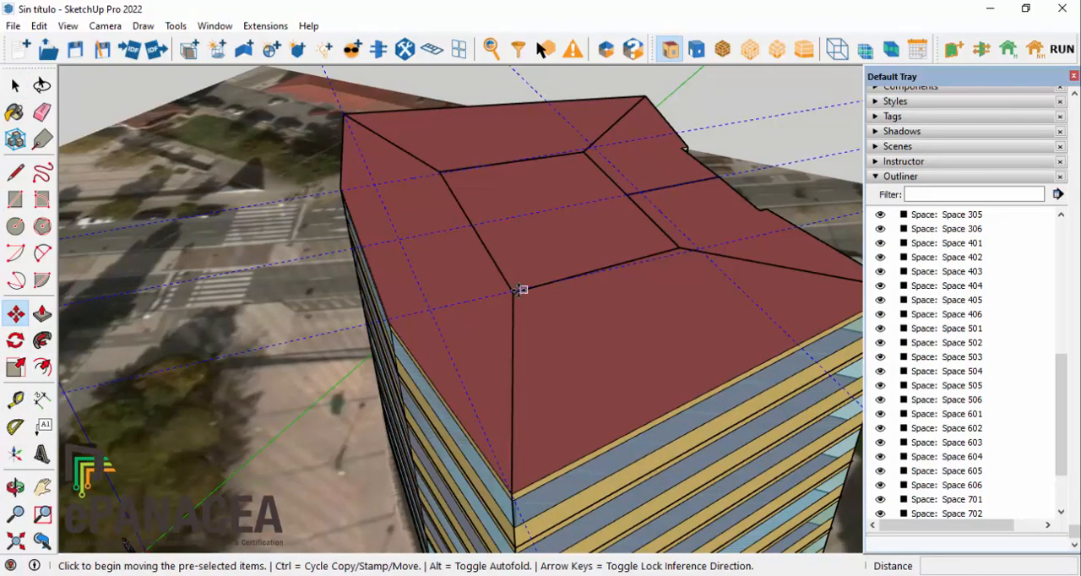
left_click(523, 289)
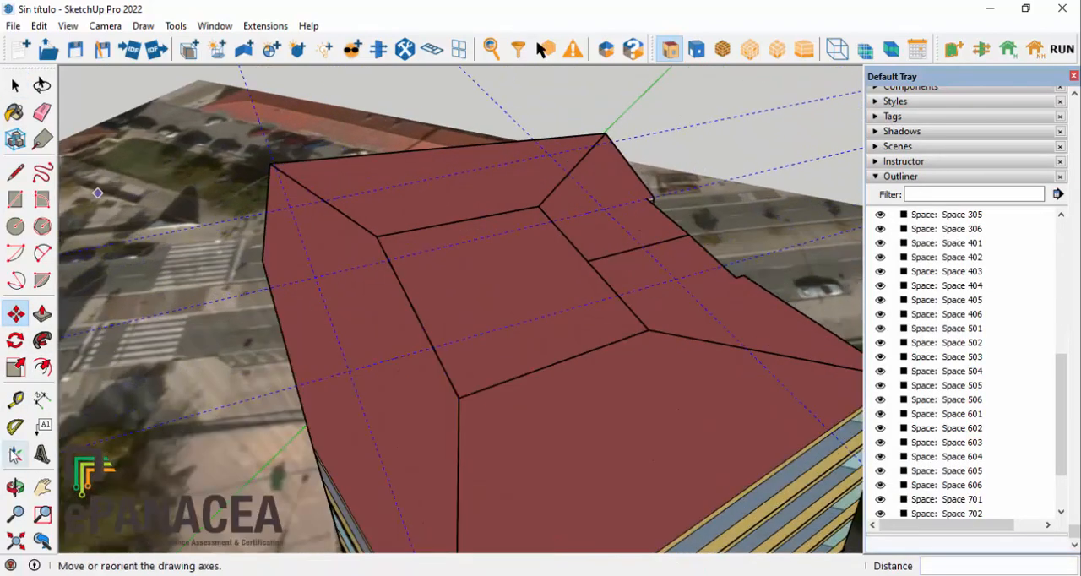
Step: Add 4 m vertical guides rising from the two guide intersections on the side opposite the curved facade
key("t")
left_click(548, 155)
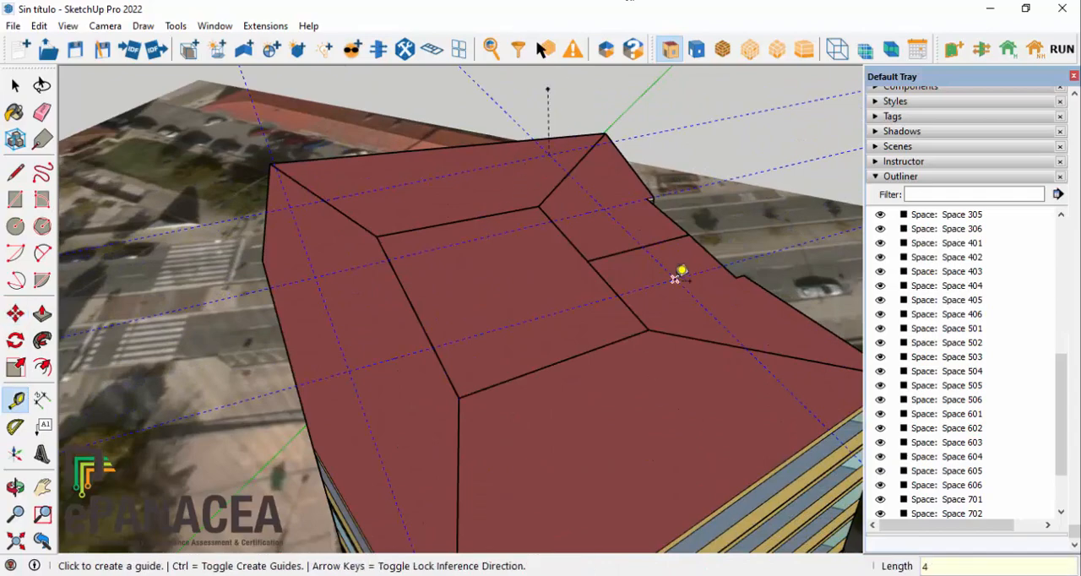
scroll(396, 270, "down", 1)
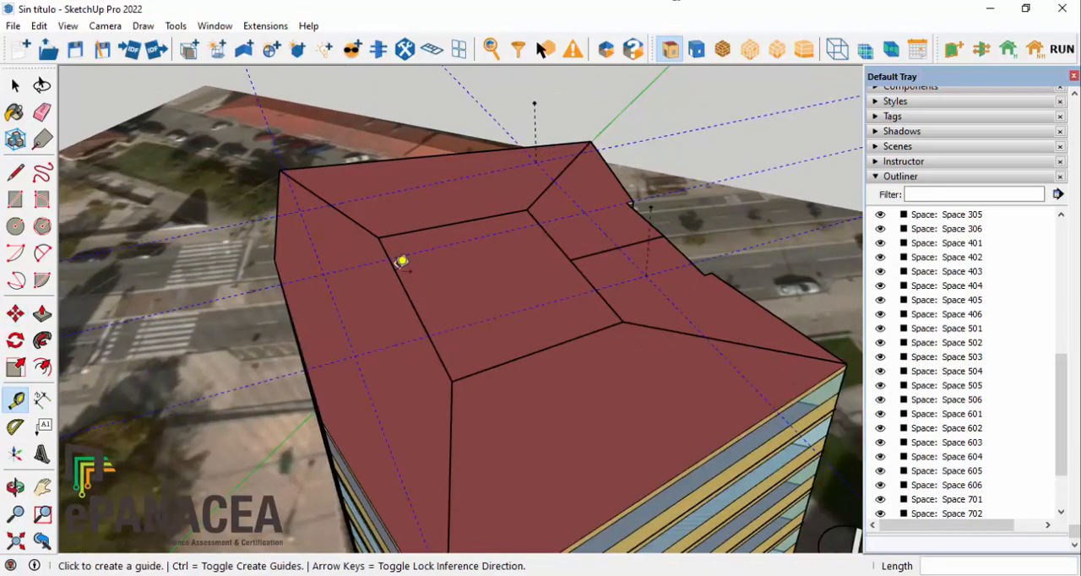
middle_click_drag(396, 270, 460, 253)
Step: Create a new shading surface group at a guide intersection near the curved facade and open it for editing
left_click(217, 49)
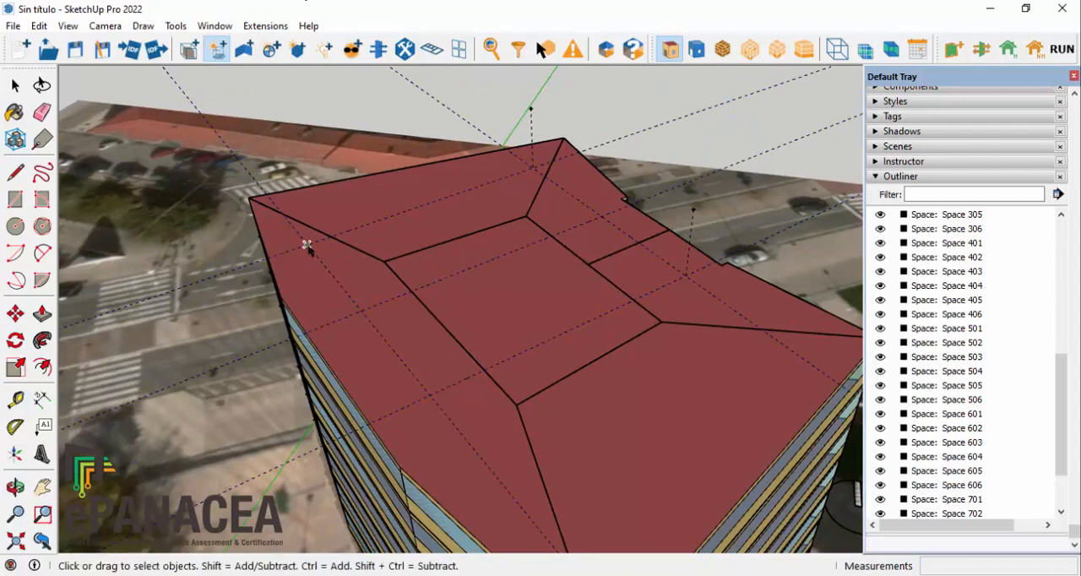
left_click(308, 245)
double_click(307, 245)
Step: Draw a tilted four-sided shading surface joining the two low guide intersections to the tops of the two vertical guides
key("l")
mouse_move(553, 494)
middle_mouse_down()
mouse_move(624, 427)
mouse_move(397, 456)
mouse_move(377, 427)
mouse_move(526, 425)
mouse_move(532, 336)
middle_mouse_up()
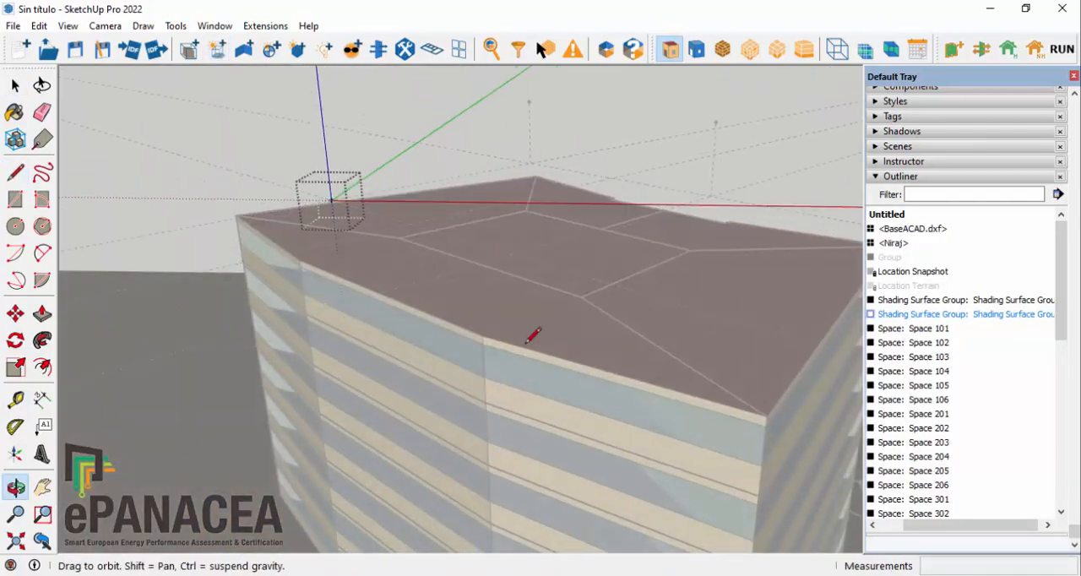
left_click(331, 201)
left_click(716, 120)
left_click(529, 101)
left_click(331, 200)
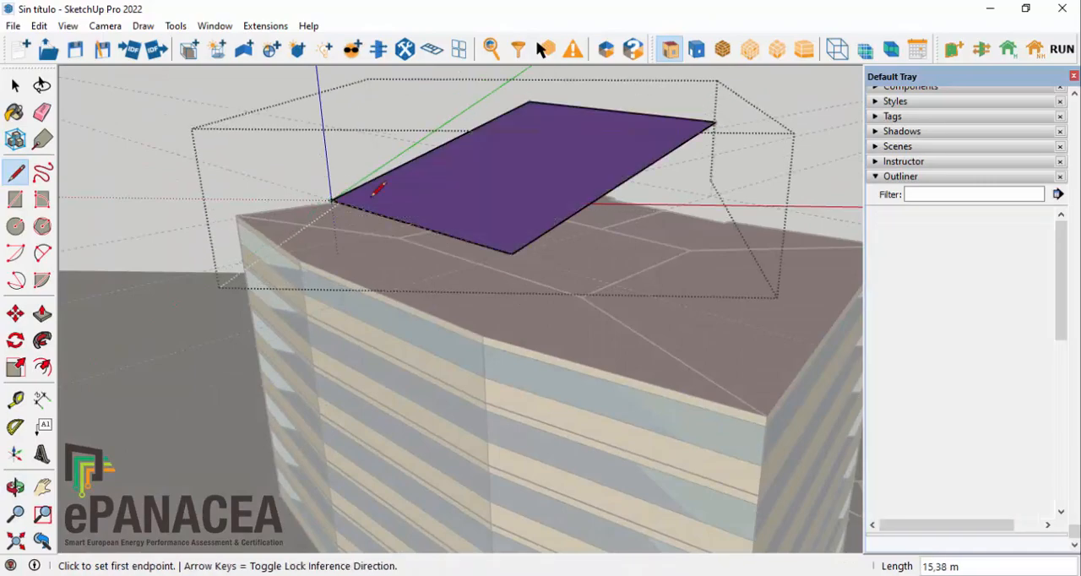
middle_click_drag(371, 194, 642, 271)
Step: Leave the shading surface group and delete all the guides from the model
left_click(16, 85)
left_click(226, 150)
middle_click_drag(226, 149, 495, 176)
left_click(38, 27)
left_click(133, 168)
middle_click_drag(132, 169, 194, 473)
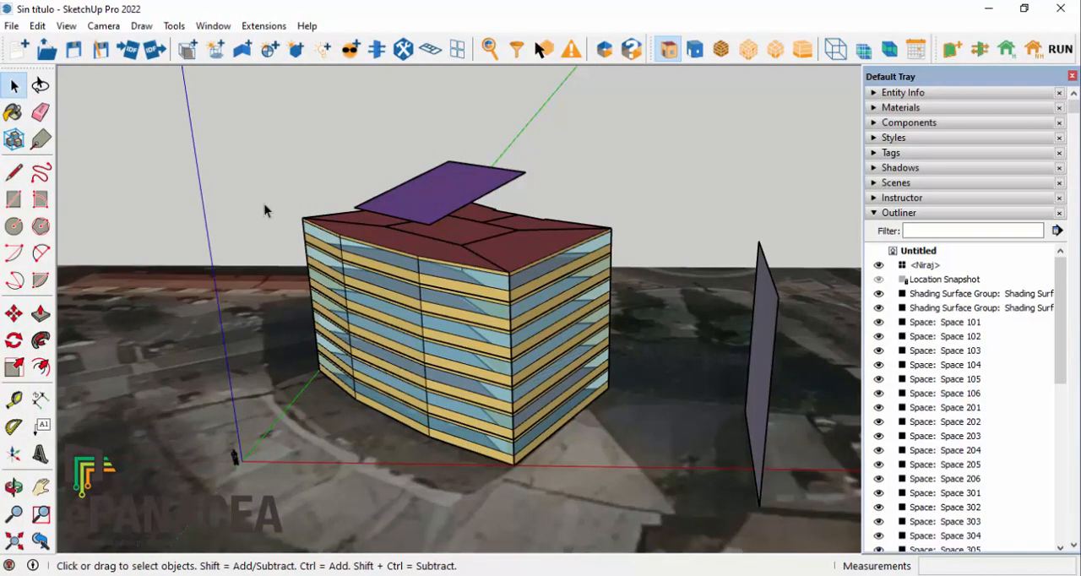
Step: Select individual top-floor spaces on the building to identify their names in the model tree
left_click_drag(473, 263, 679, 470)
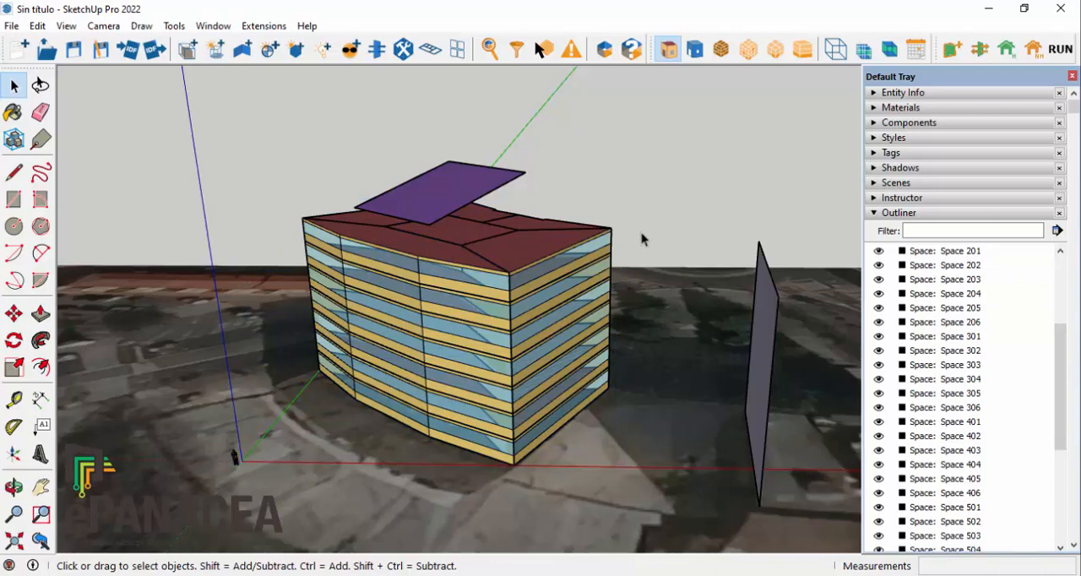
left_click_drag(269, 181, 665, 491)
left_click(624, 213)
left_click(427, 269)
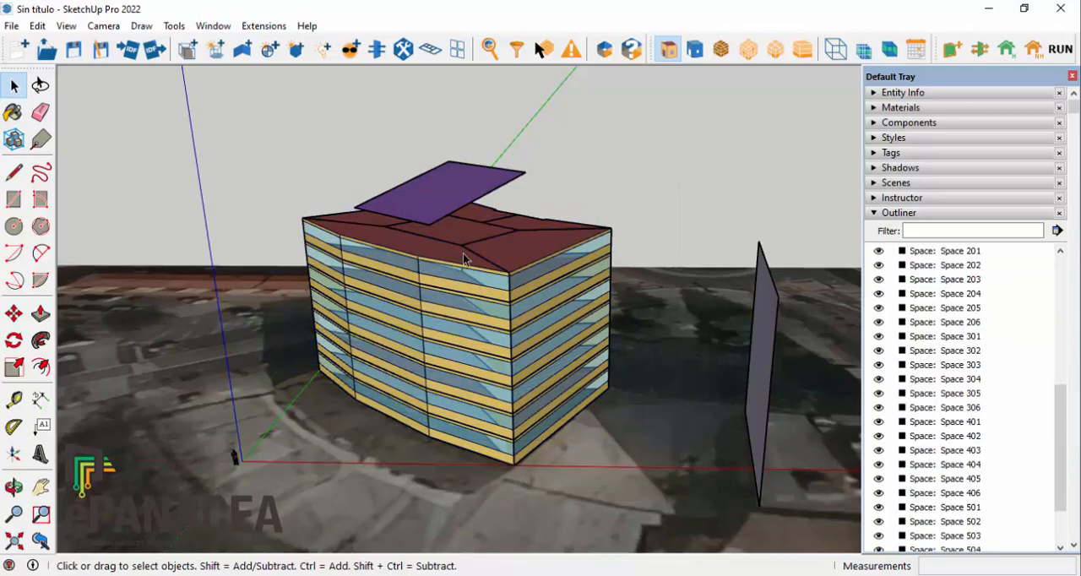
left_click(552, 223)
left_click(528, 220)
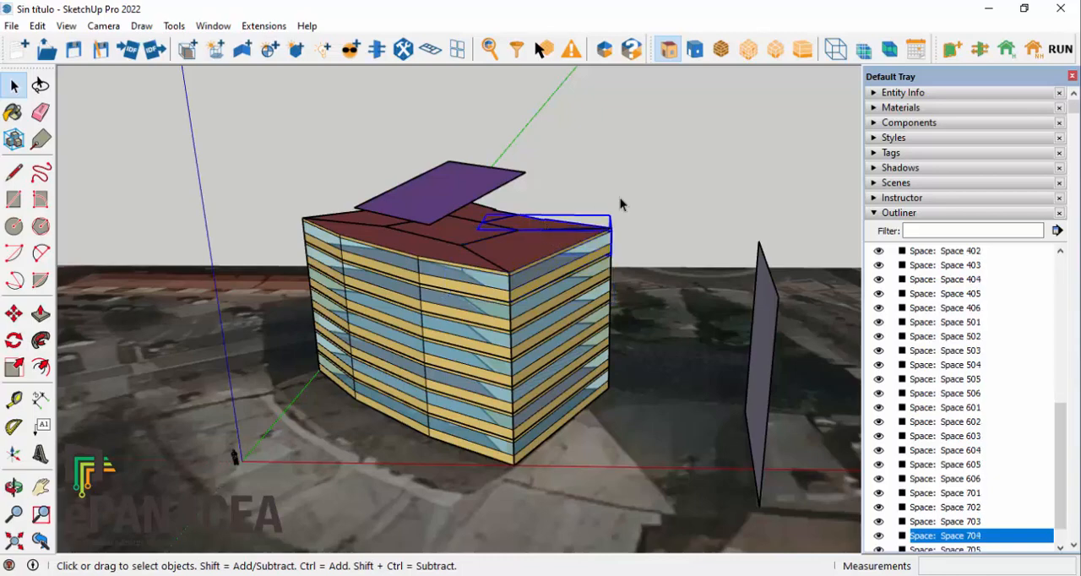
left_click(620, 198)
left_click(456, 231)
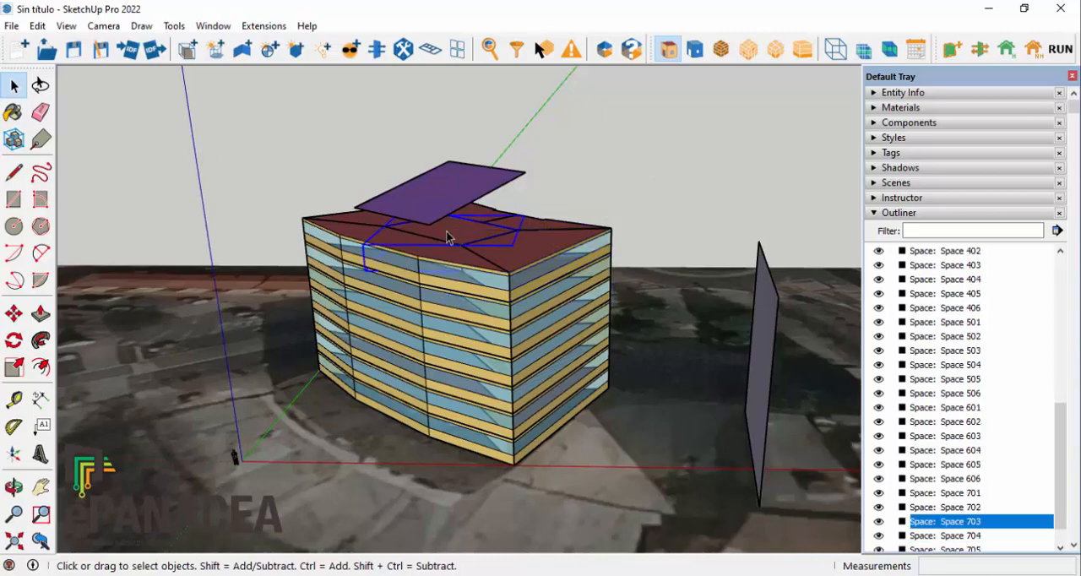
left_click(299, 191)
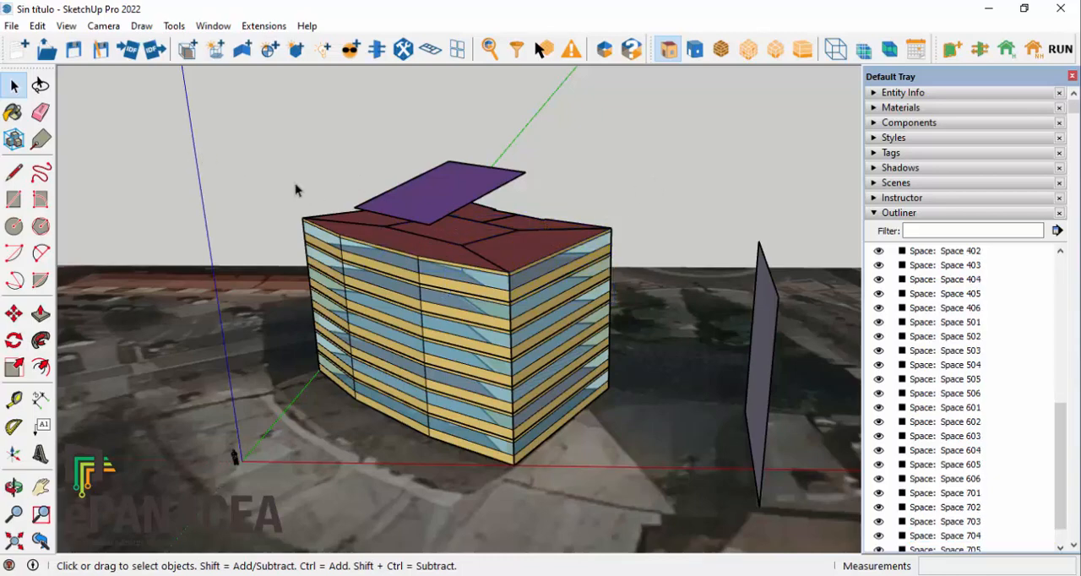
Step: Select all the building's spaces, leaving out the rooftop shading surface and the central Space 103
left_click_drag(265, 150, 691, 509)
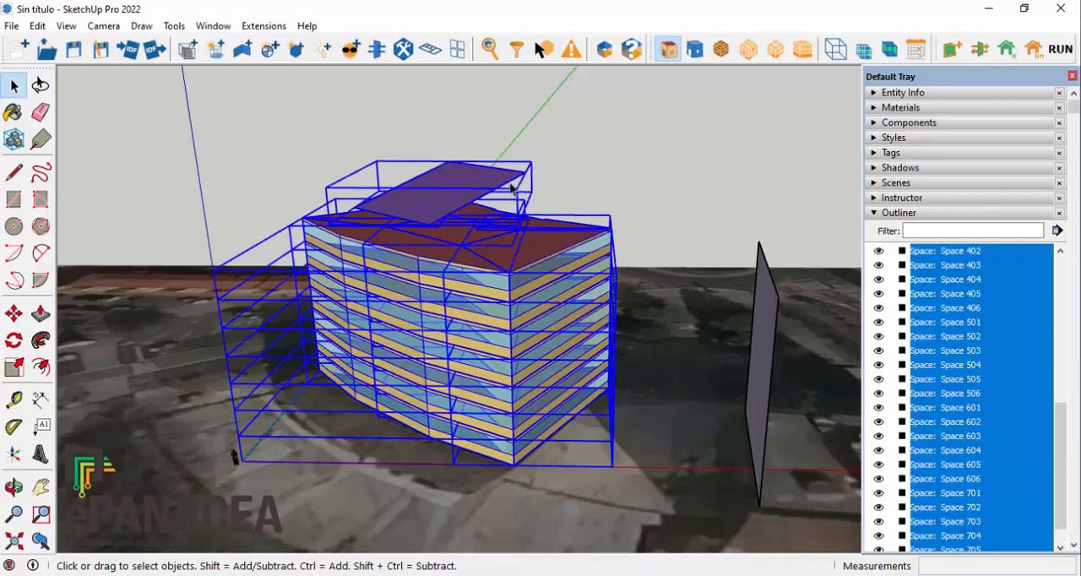
left_click(473, 182, "shift")
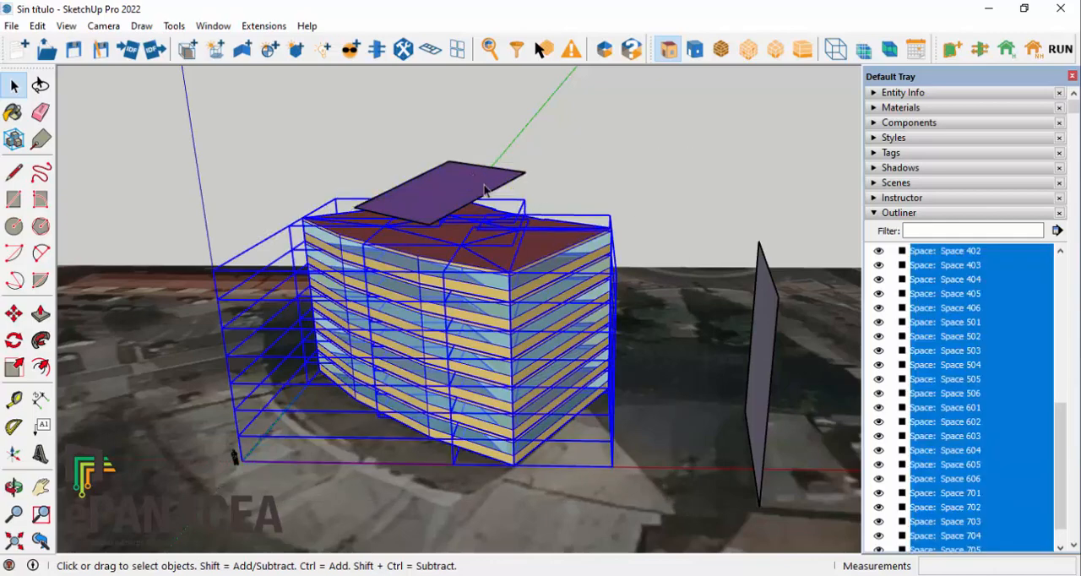
left_click_drag(1064, 429, 1061, 283)
left_click(962, 354, "ctrl")
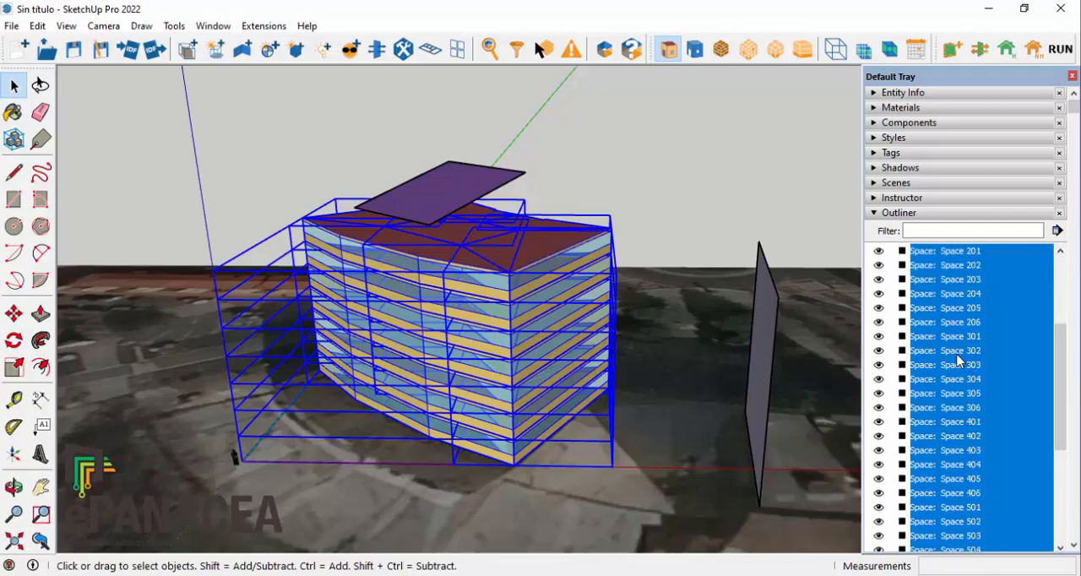
scroll(958, 328, "up", 4)
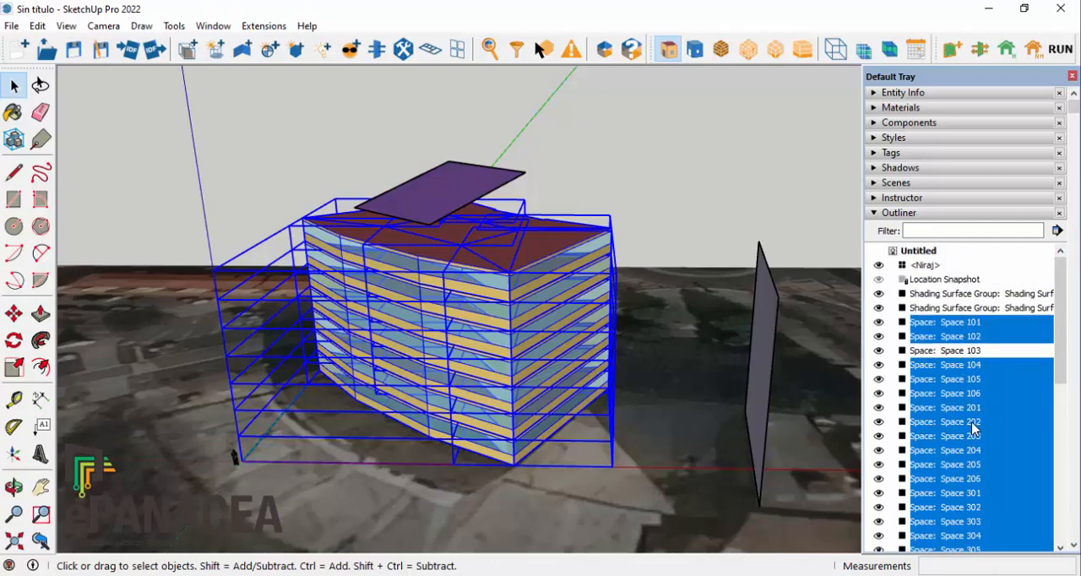
Step: Remove the central spaces 203, 303, 403, 503, 603 and 703 from the selection
scroll(968, 439, "down", 4)
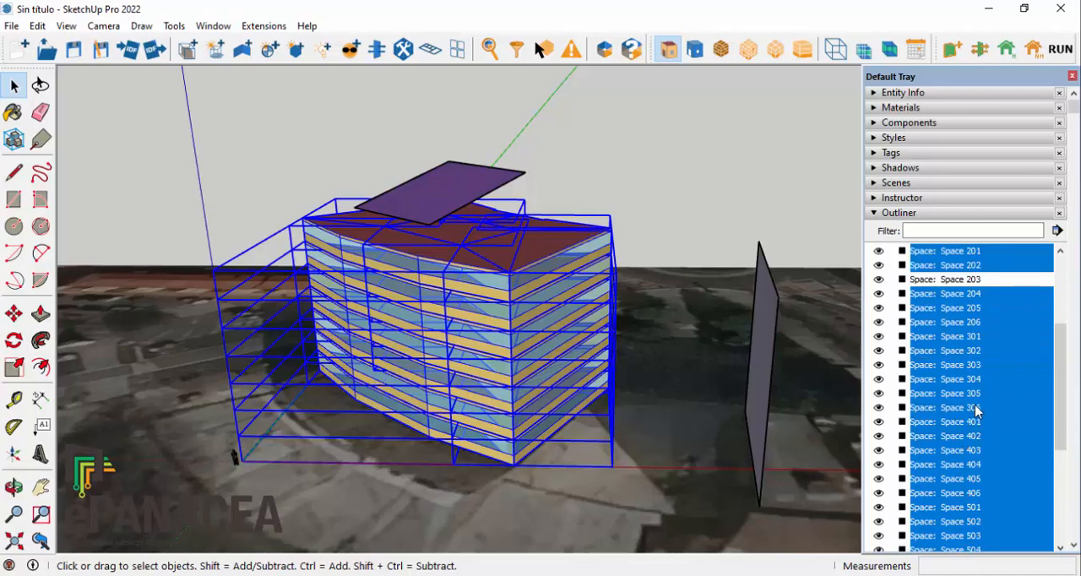
left_click(972, 365, "ctrl")
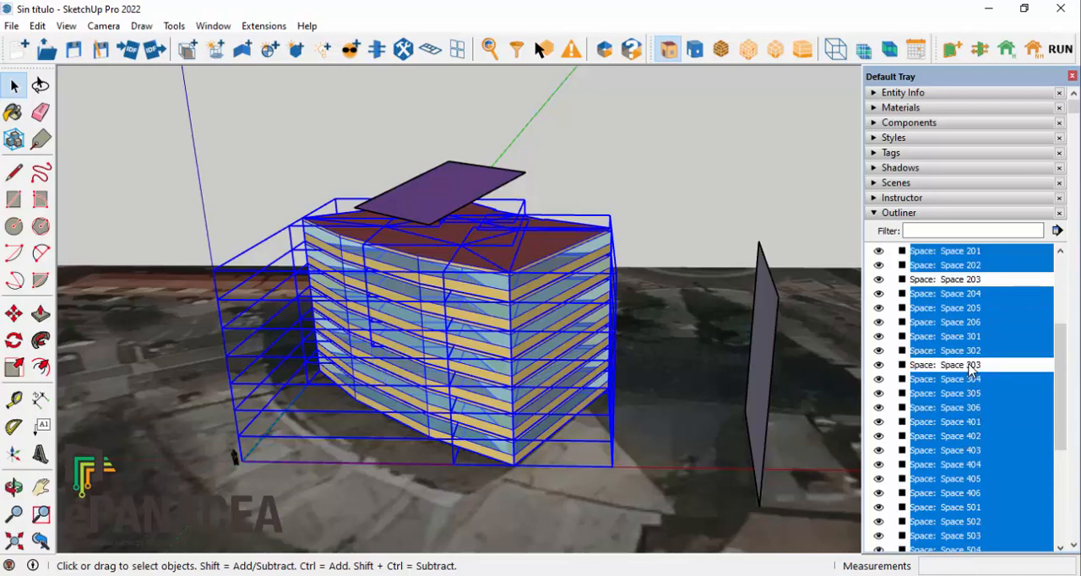
left_click(973, 452, "ctrl")
scroll(977, 456, "down", 1)
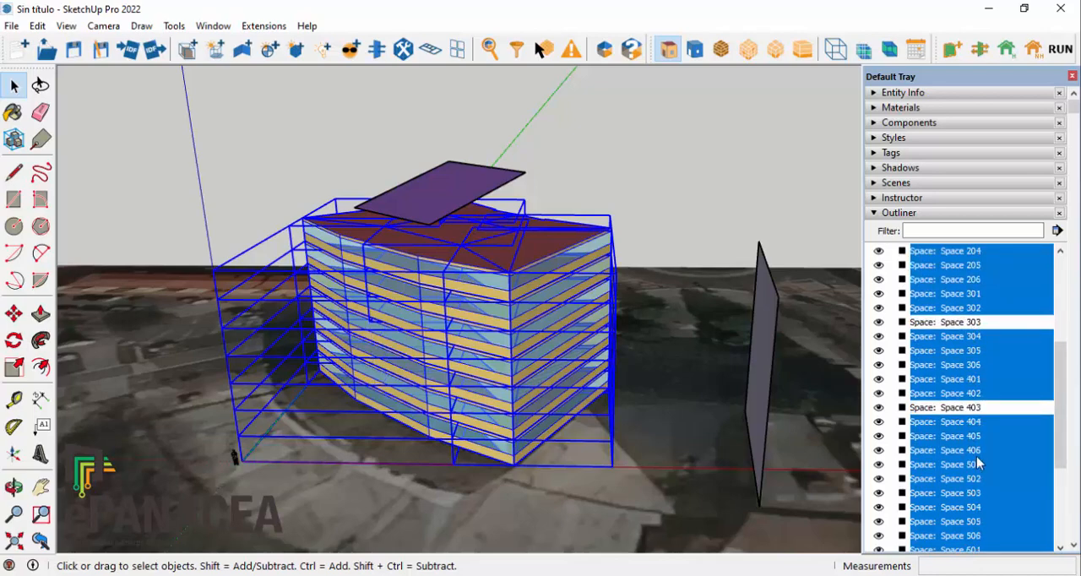
left_click(968, 496, "ctrl")
scroll(971, 498, "down", 3)
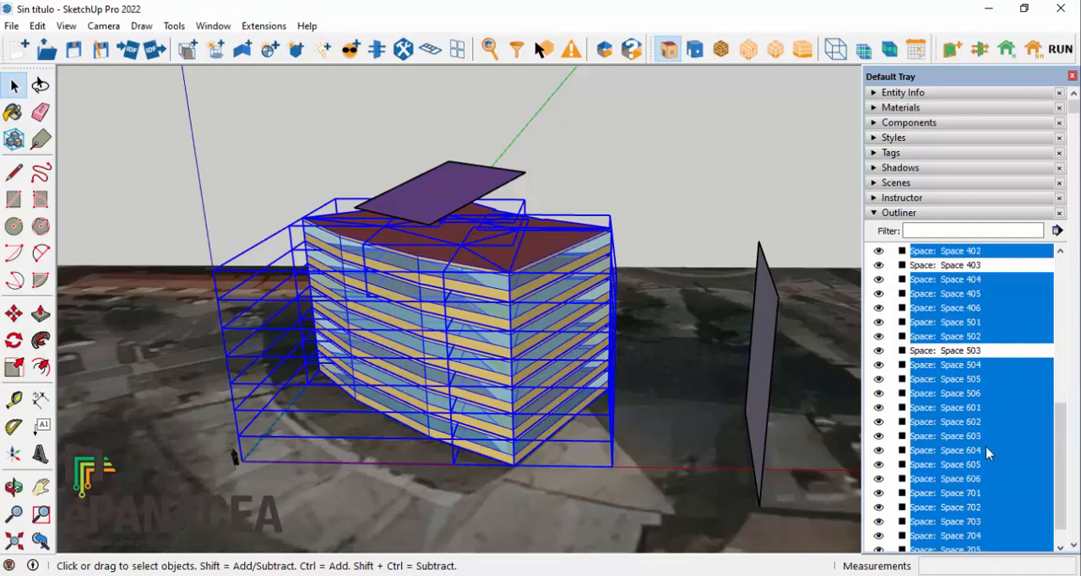
left_click(969, 436, "ctrl")
scroll(979, 456, "down", 2)
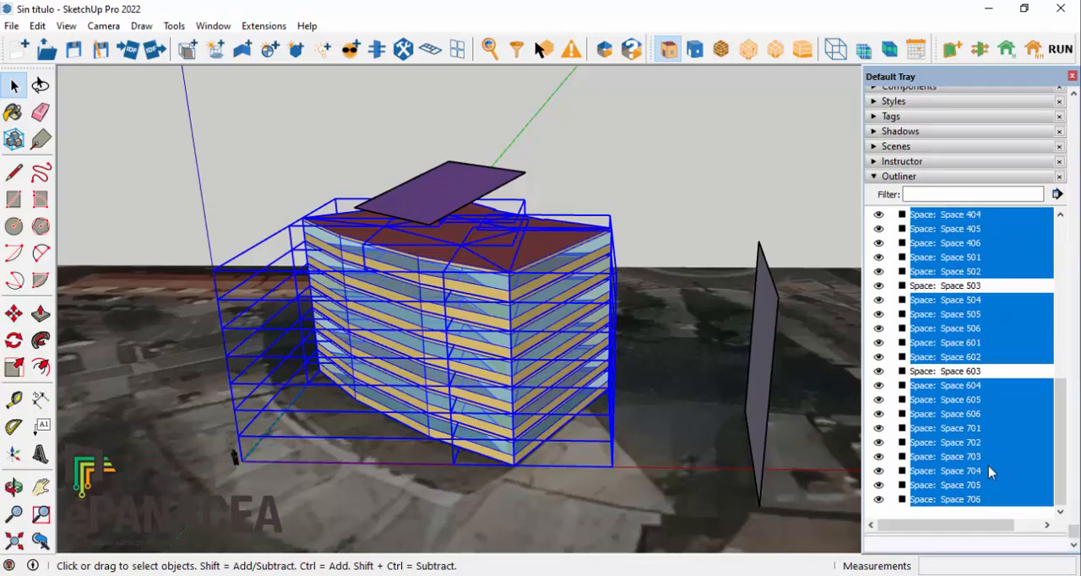
left_click(972, 460, "ctrl")
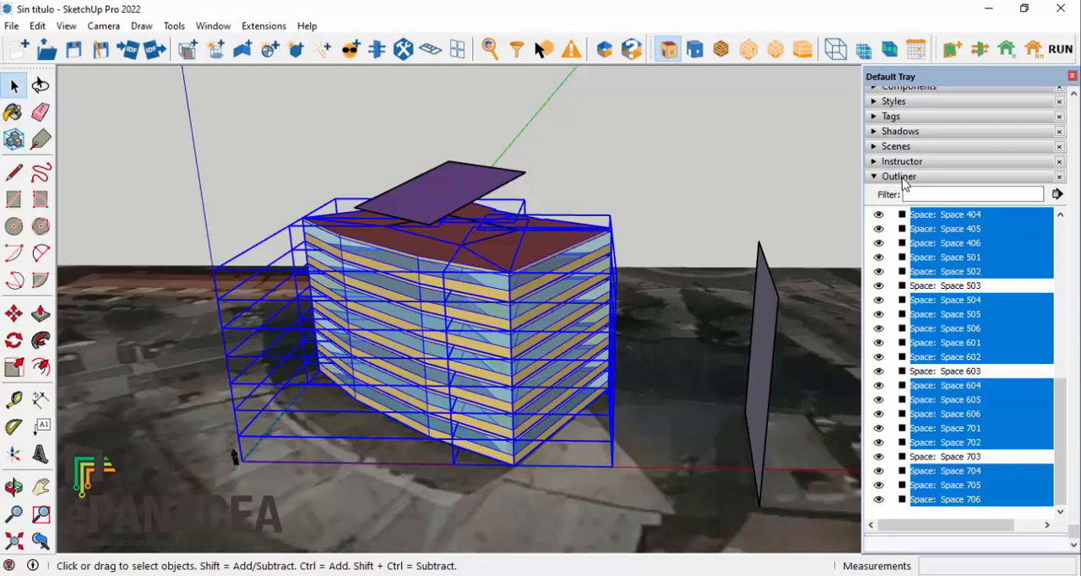
Step: Define the selected spaces as conditioned, with space type SPACECAT_OFF, Heating and Cooling availability and the Low insulated construction set
left_click(1006, 51)
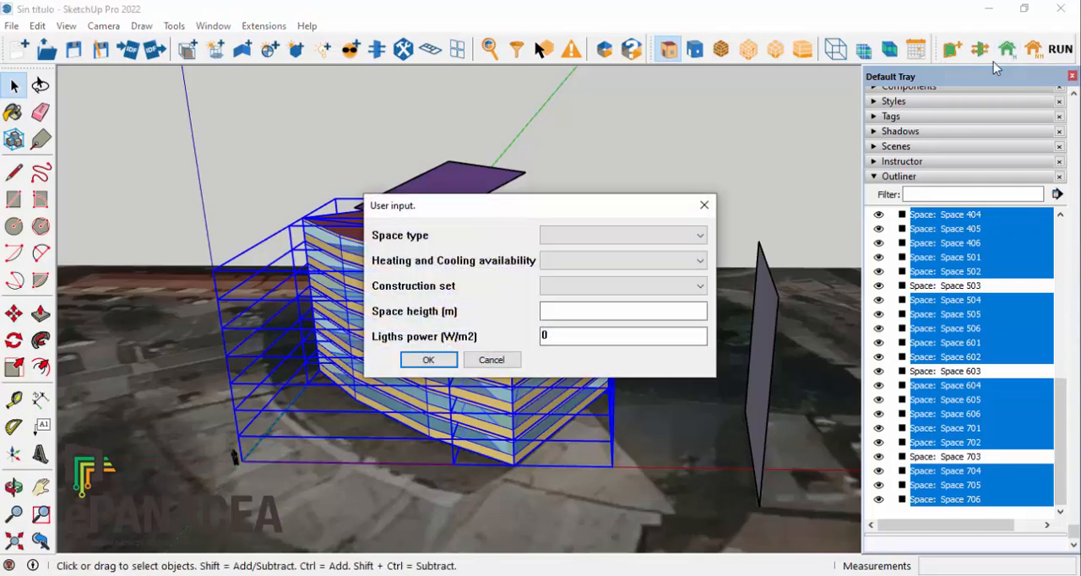
left_click(700, 237)
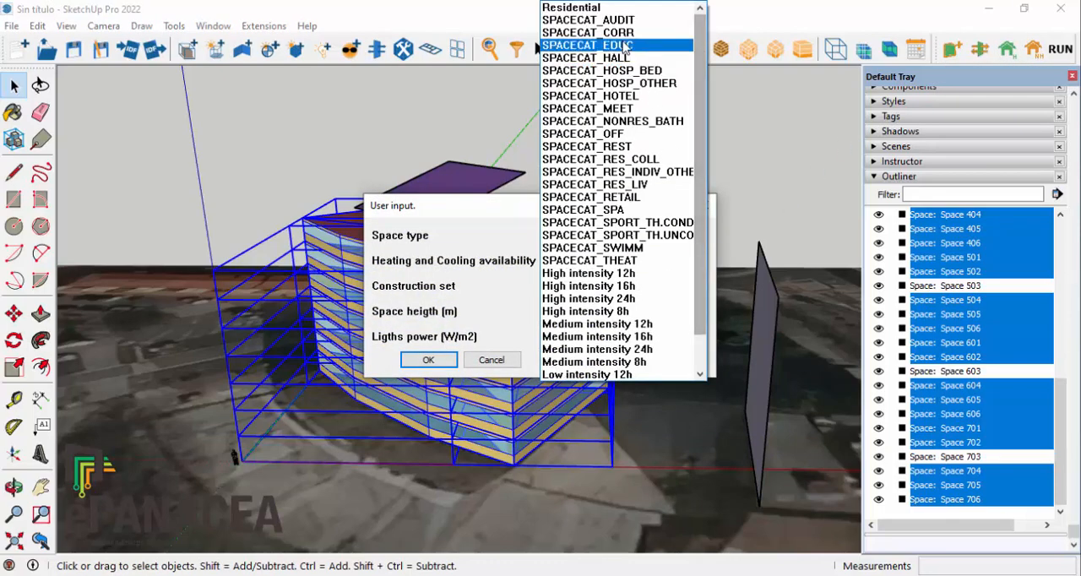
left_click(641, 134)
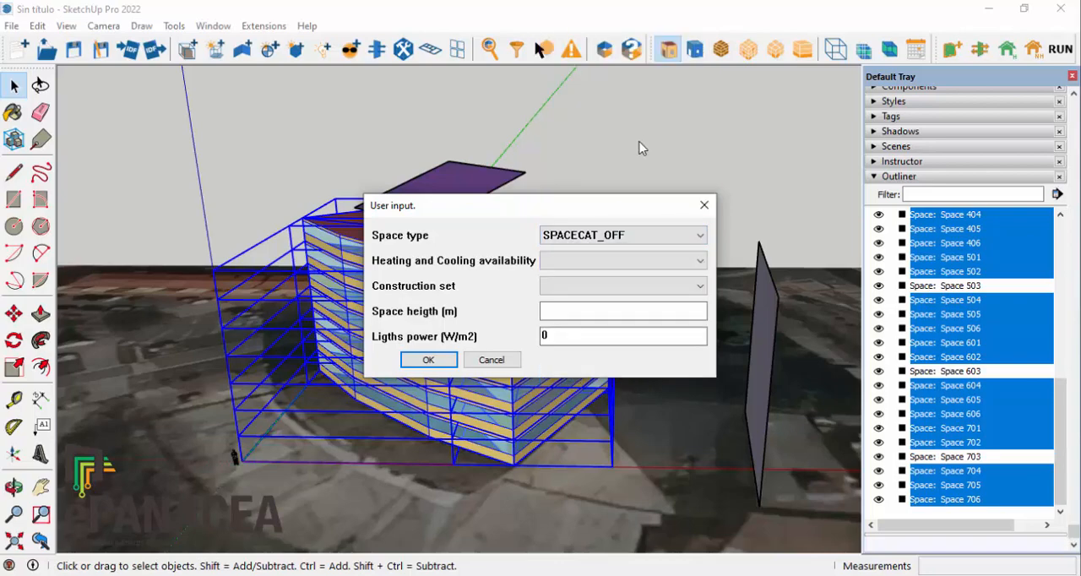
left_click(581, 262)
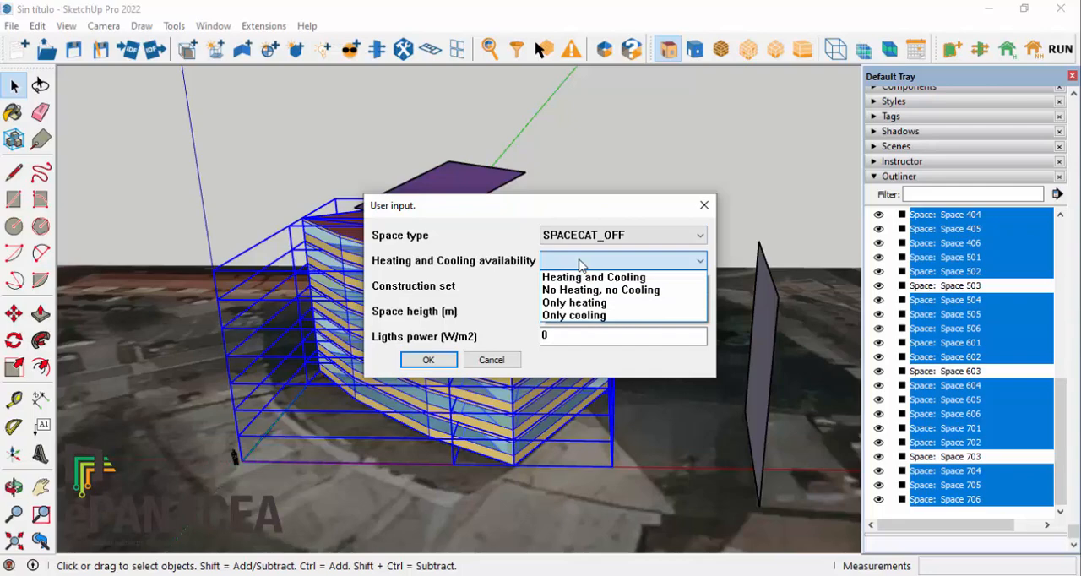
left_click(617, 280)
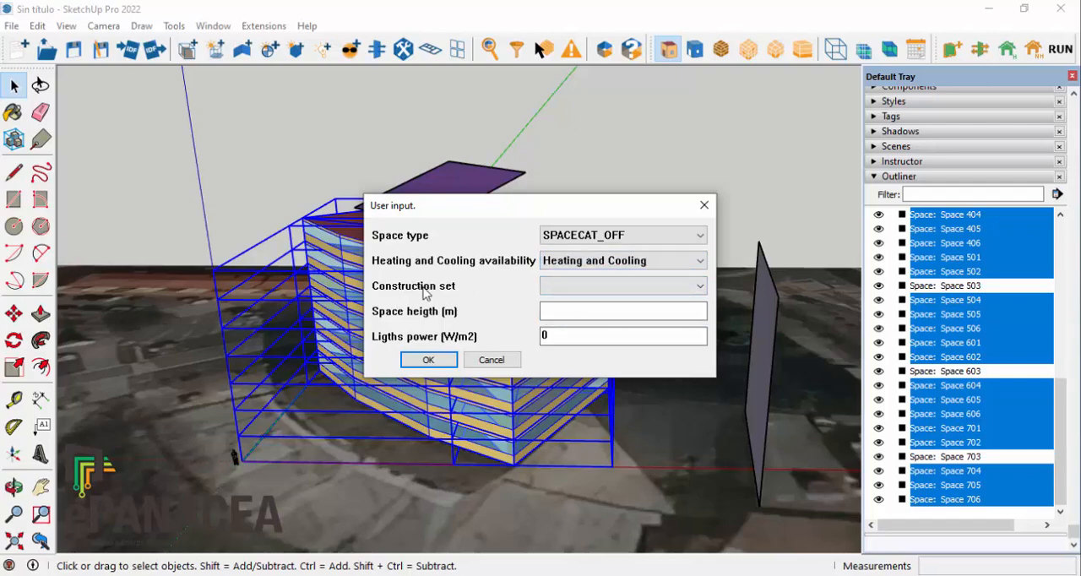
left_click(571, 289)
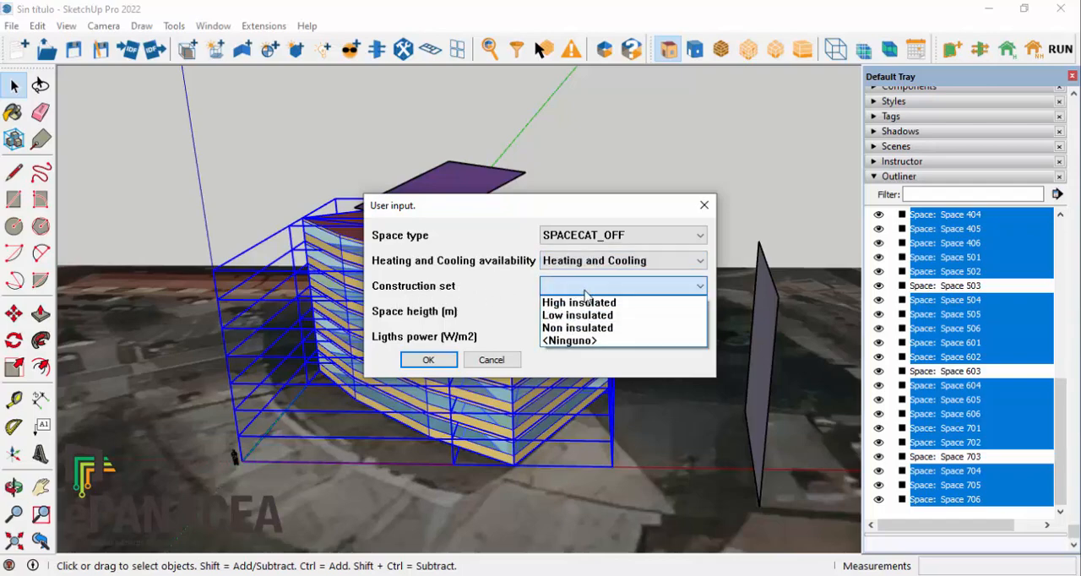
left_click(590, 319)
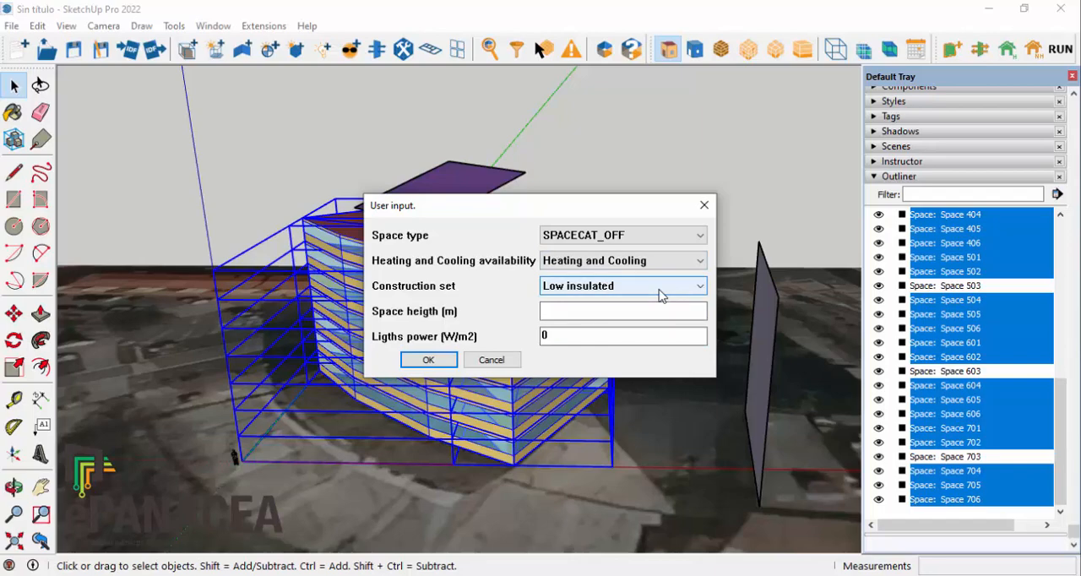
Step: Set the conditioned spaces' height to 2.55 m and lights power to 10.3 W/m2, and apply the definition
left_click(615, 312)
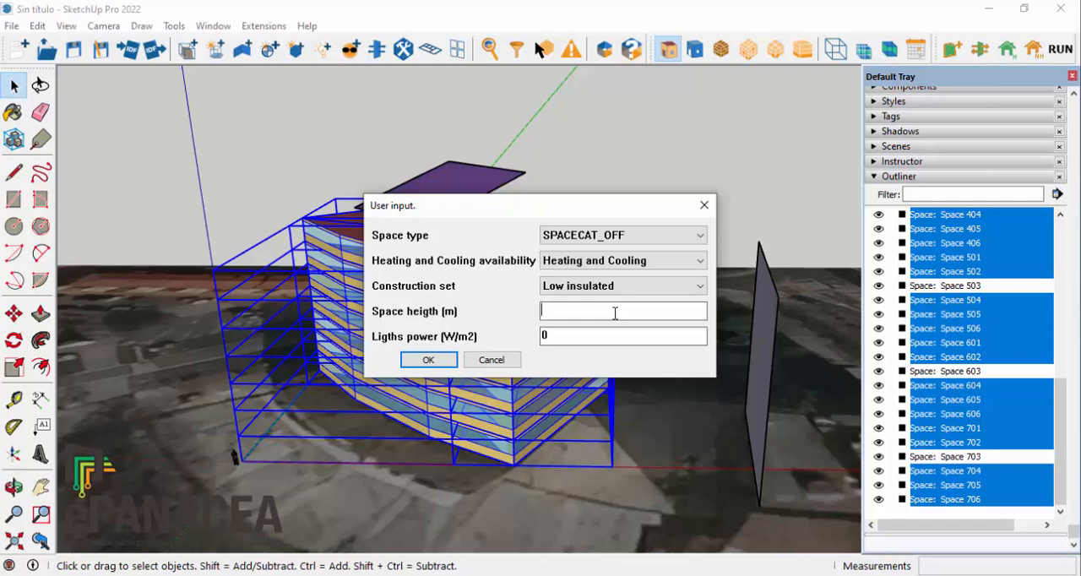
type("2.55")
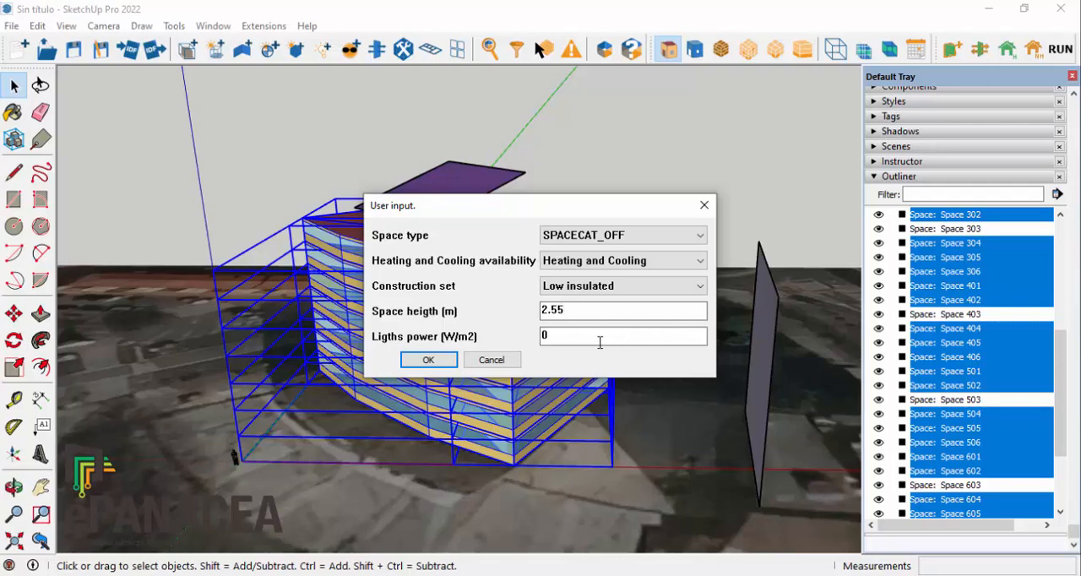
left_click(563, 337)
double_click(547, 335)
type("10.3")
left_click(428, 360)
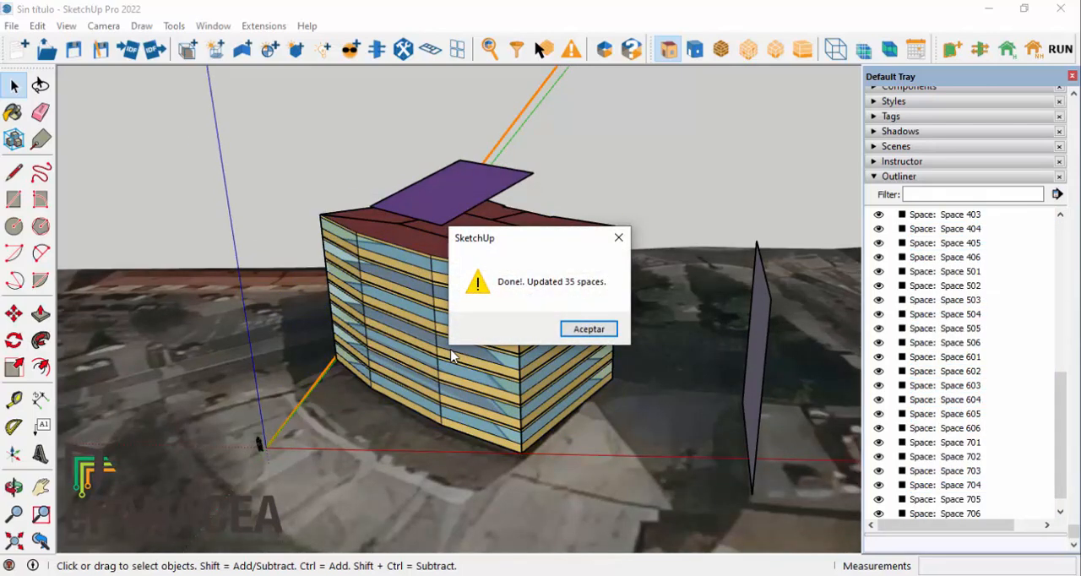
left_click(606, 335)
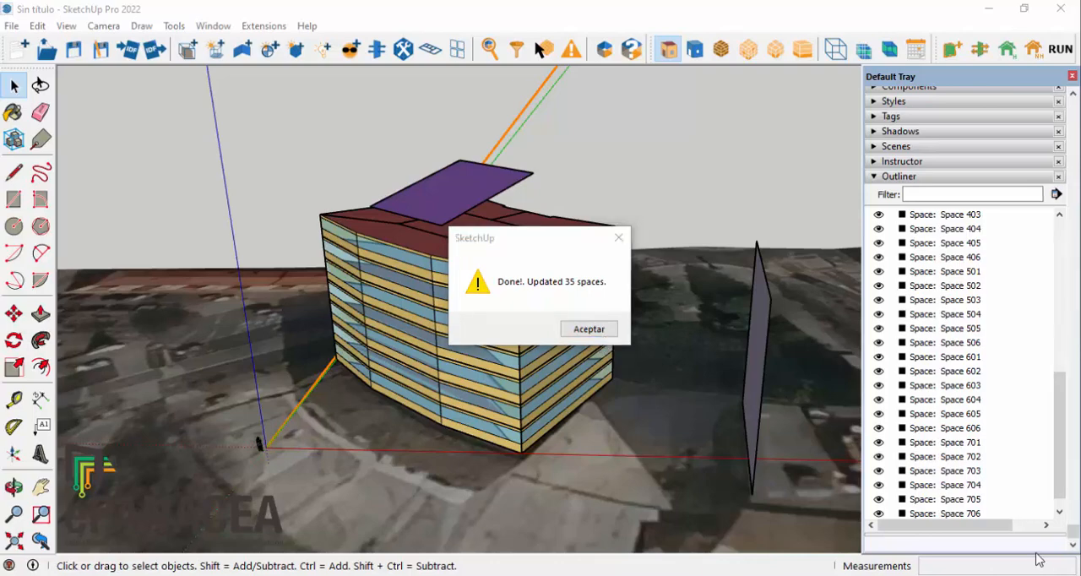
Step: Select the central space of every floor, from Space 703 down to Space 103
left_click(590, 330)
middle_click_drag(598, 334, 495, 361)
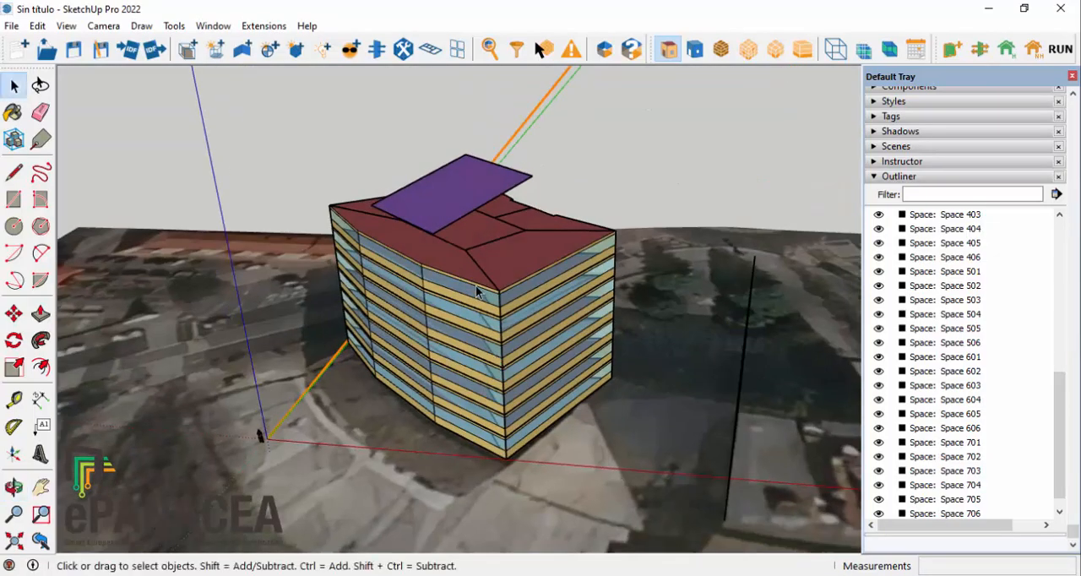
scroll(477, 291, "up", 2)
left_click(482, 228)
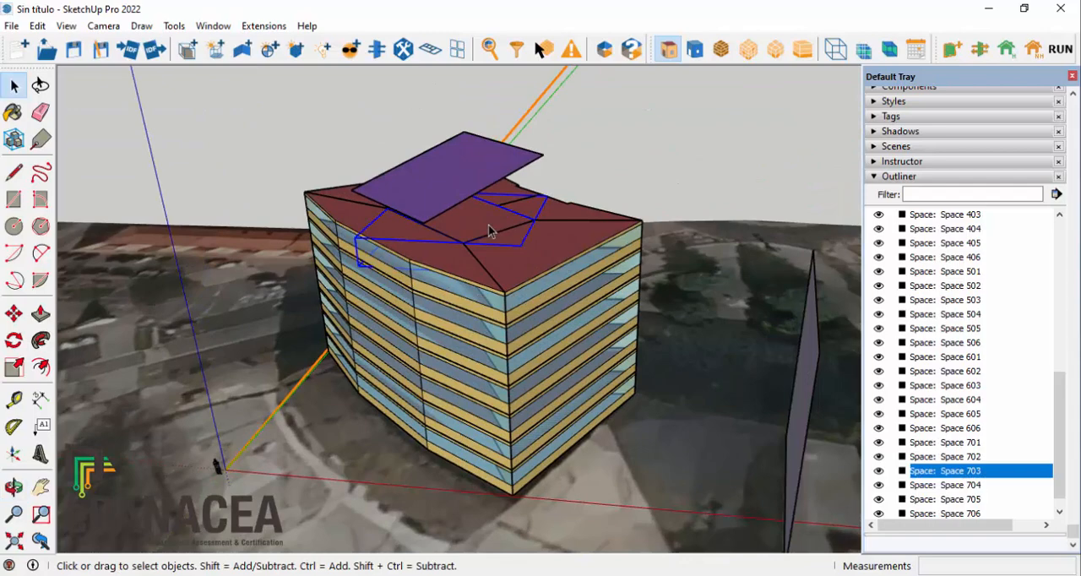
left_click(963, 386, "ctrl")
scroll(965, 372, "up", 1)
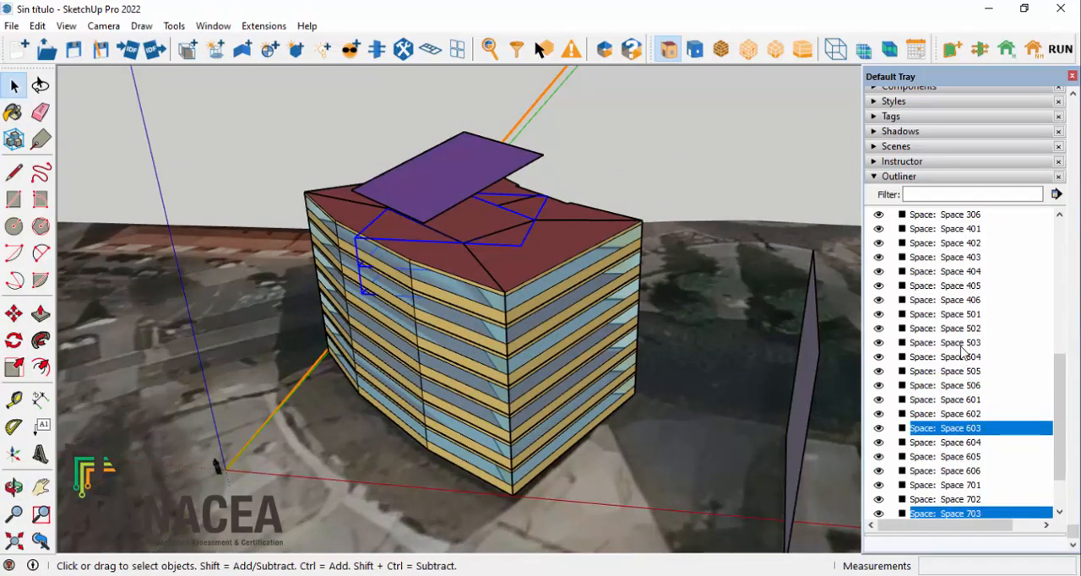
left_click(963, 343, "ctrl")
scroll(961, 346, "up", 2)
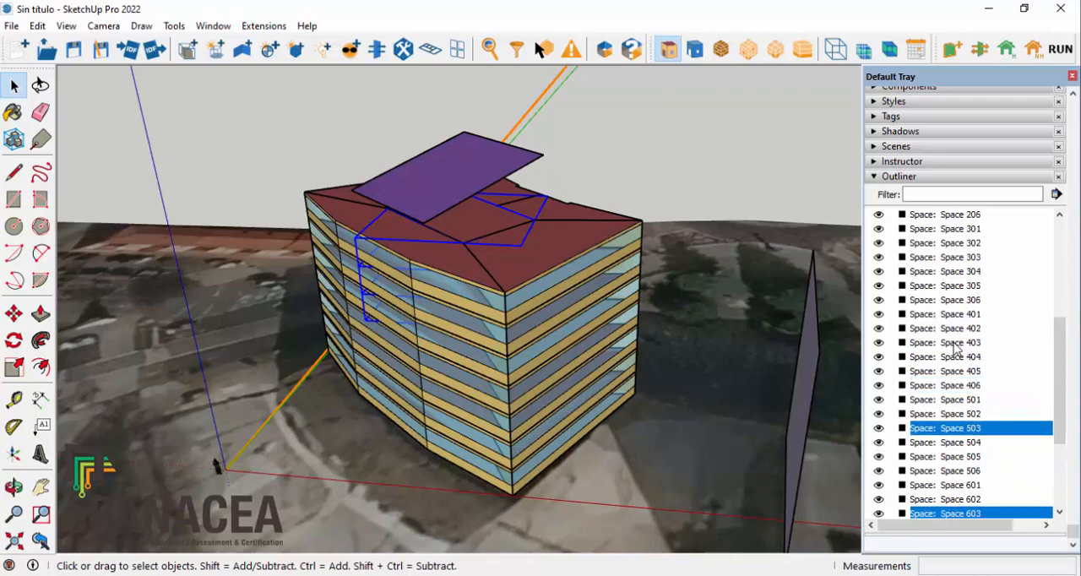
left_click(955, 343, "ctrl")
left_click(959, 258, "ctrl")
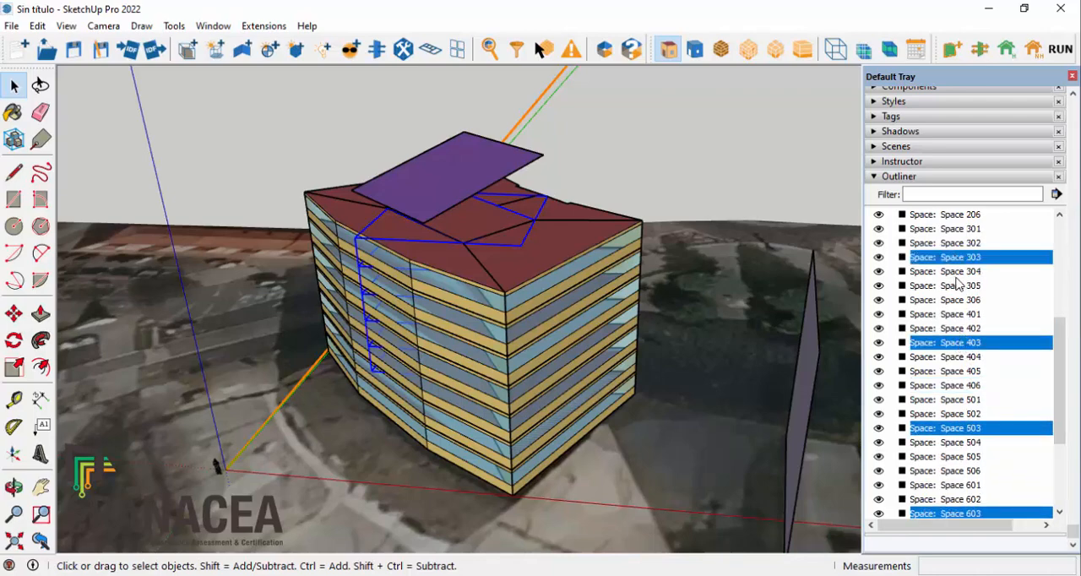
scroll(957, 279, "up", 3)
left_click(958, 302, "ctrl")
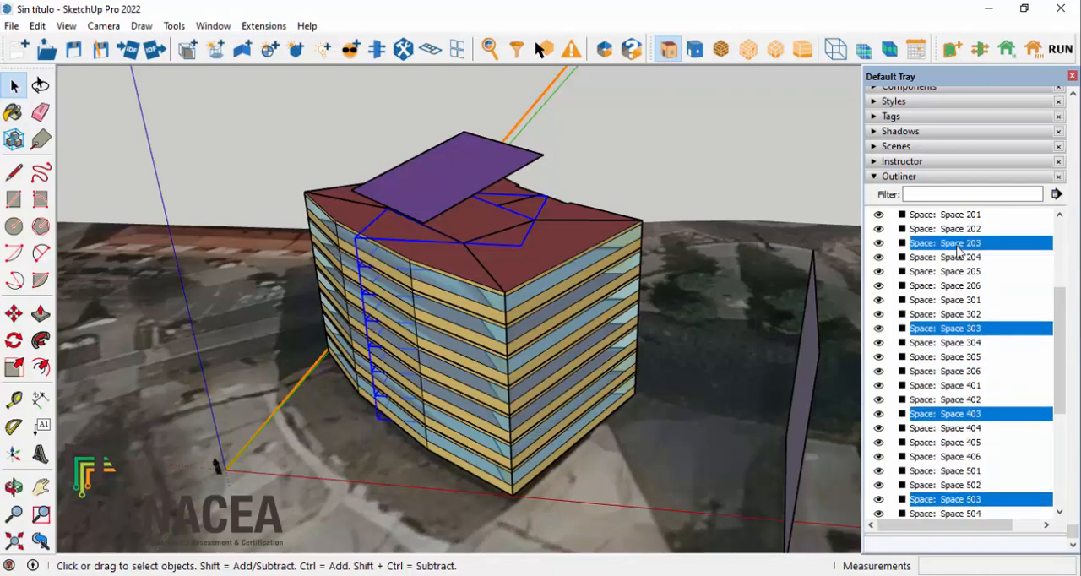
Step: Define the selected central spaces as contributing to the reference size, with SPACECAT_CORR, Heating and Cooling, Low insulated constructions, 2.55 m height and 10.3 W/m2 lights power
right_click(502, 231)
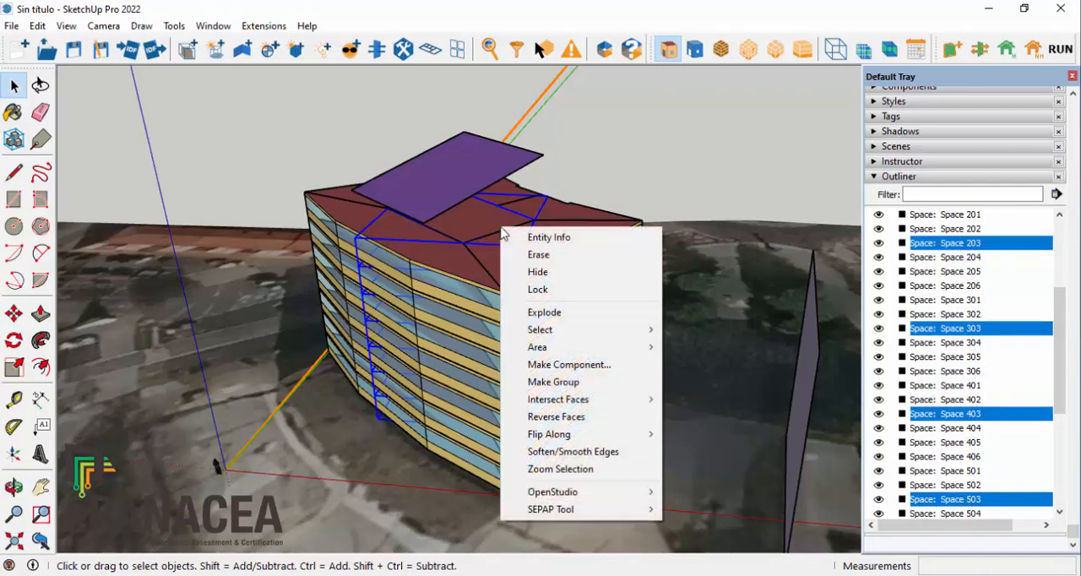
mouse_move(579, 510)
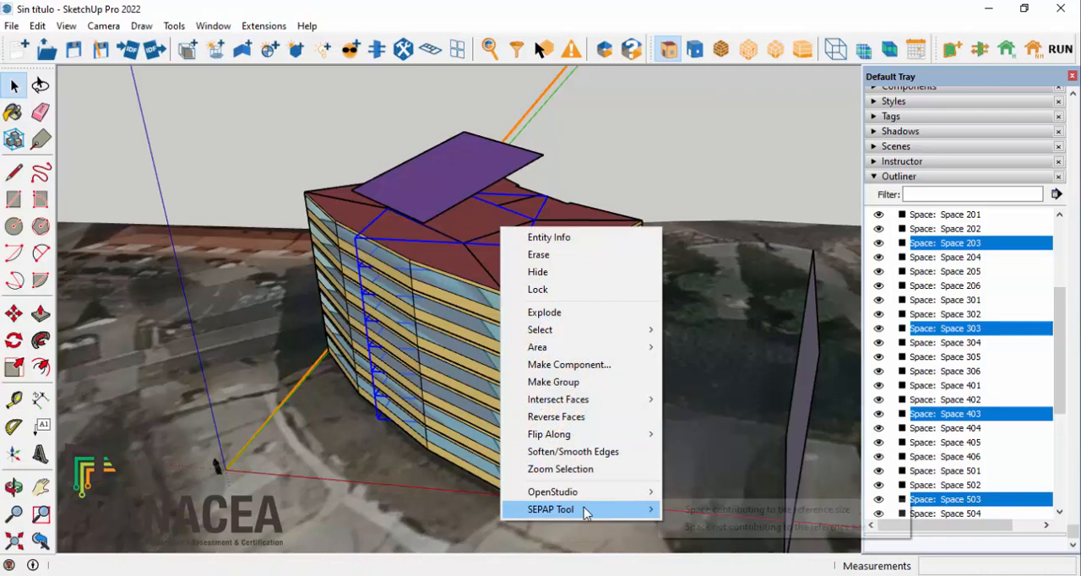
left_click(751, 510)
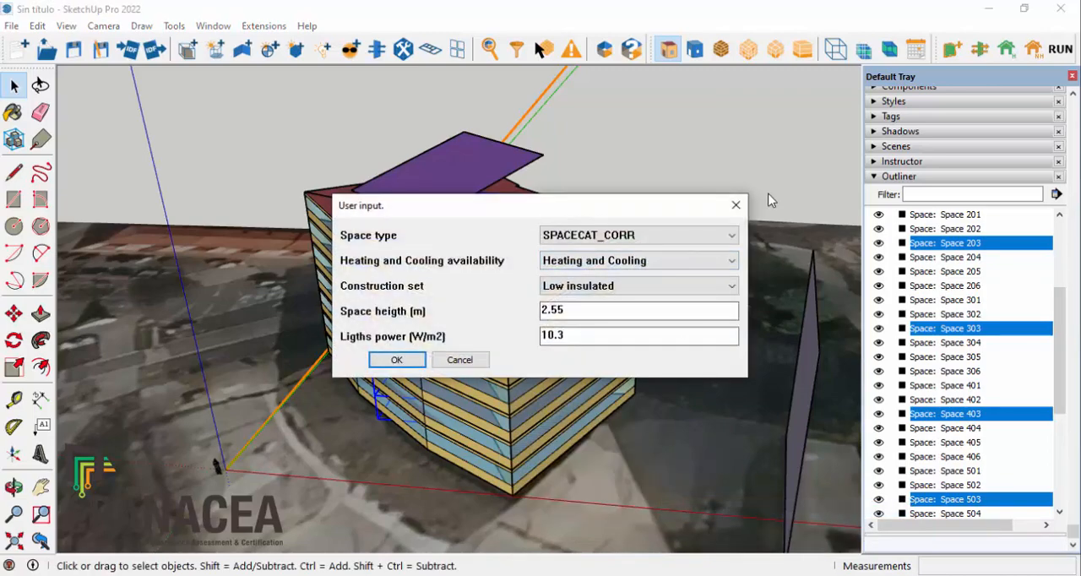
left_click(397, 360)
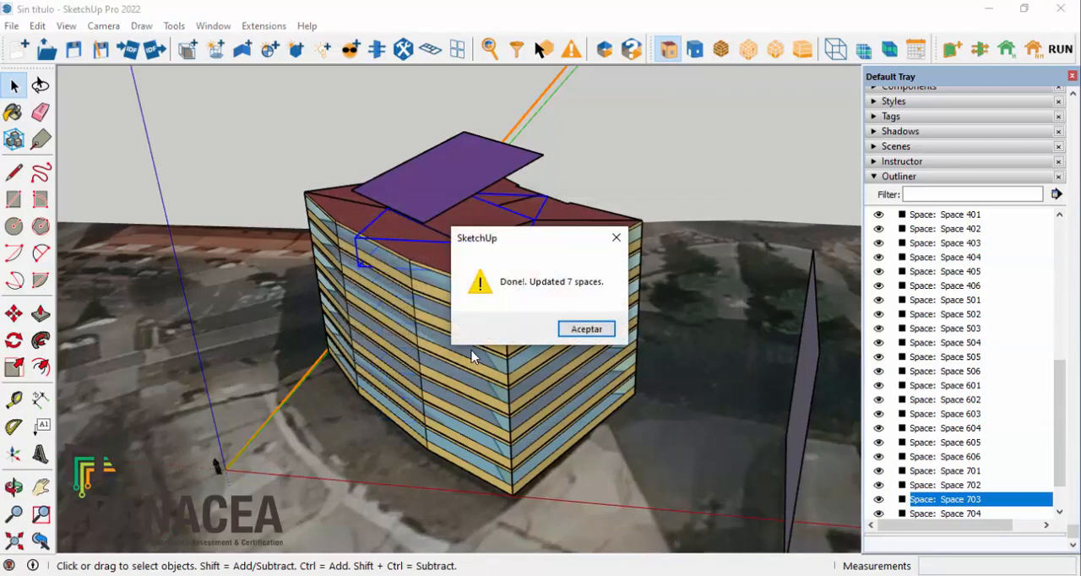
left_click(600, 335)
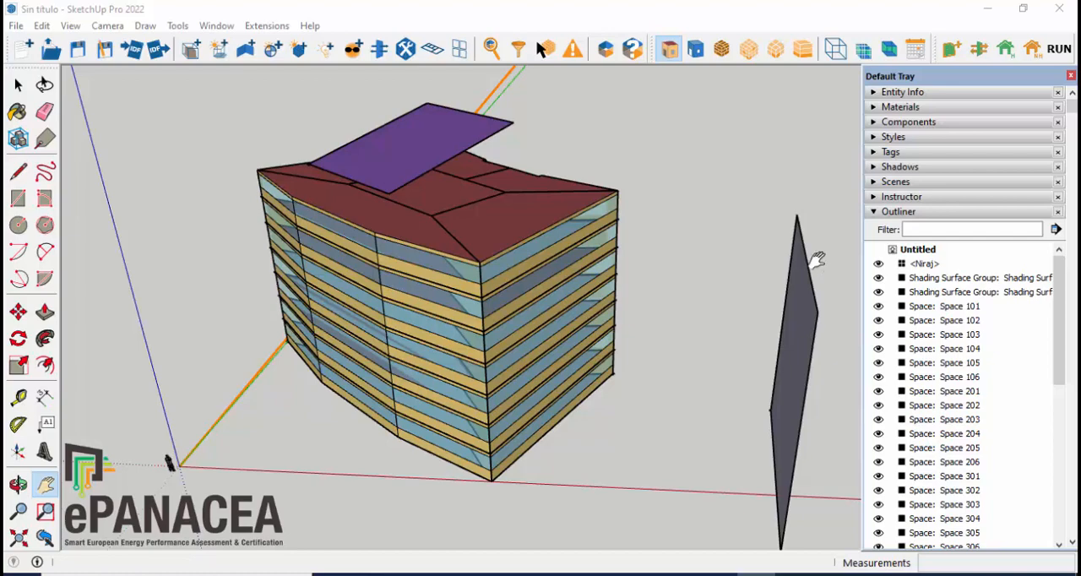
Step: Start a DHW definition with a daily need of 230 liters/day and Electricity as the fuel
left_click(267, 25)
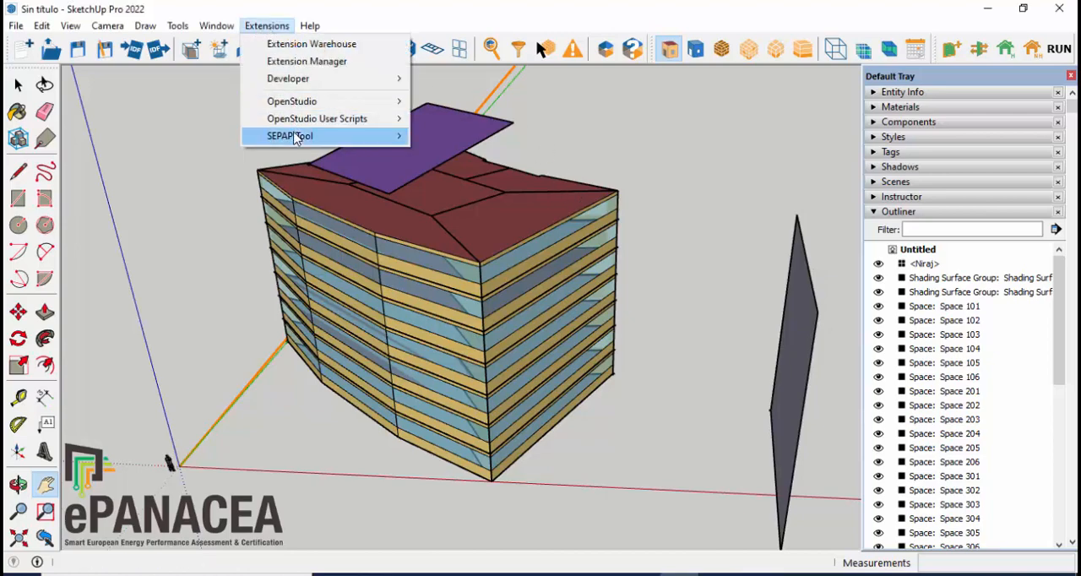
mouse_move(297, 137)
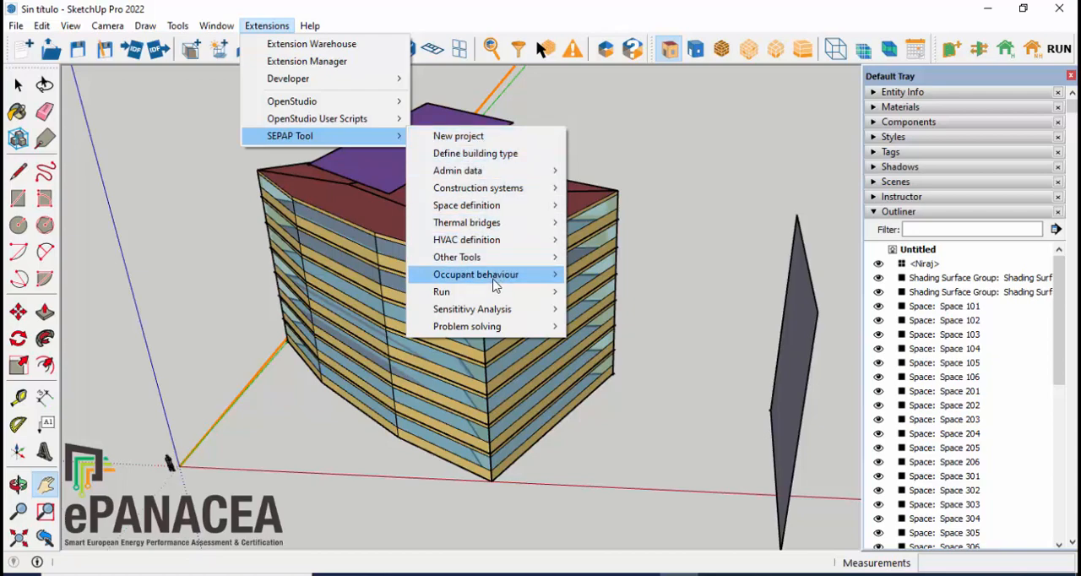
mouse_move(504, 245)
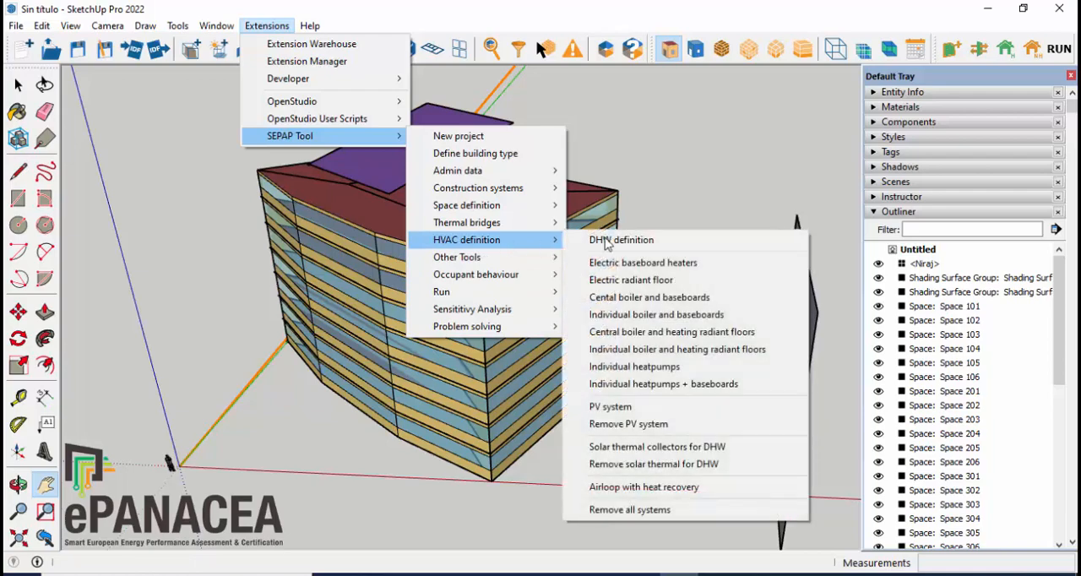
left_click(680, 248)
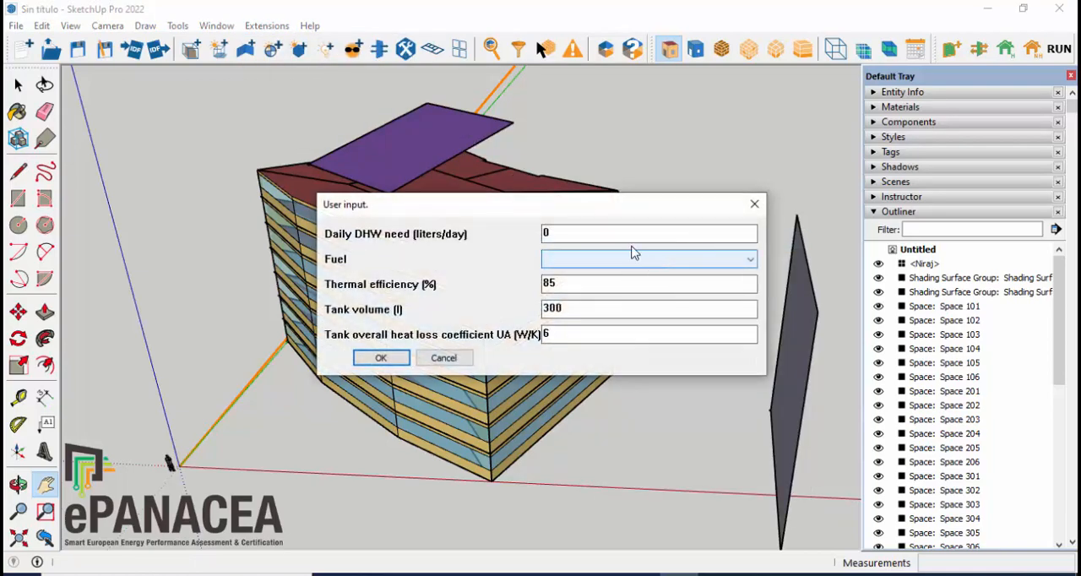
left_click_drag(595, 205, 569, 203)
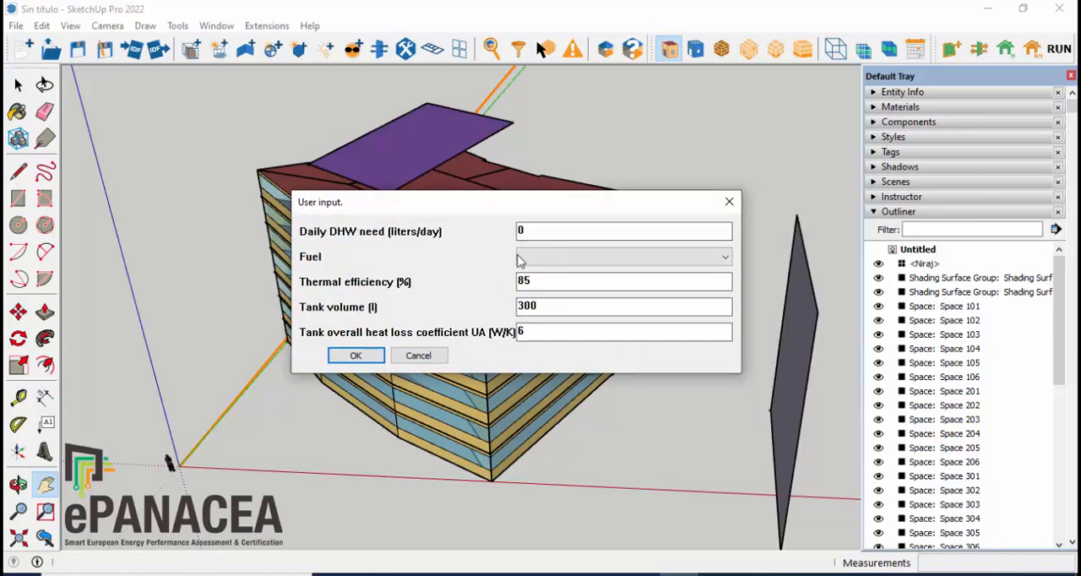
left_click_drag(536, 231, 480, 232)
type("230")
left_click(598, 264)
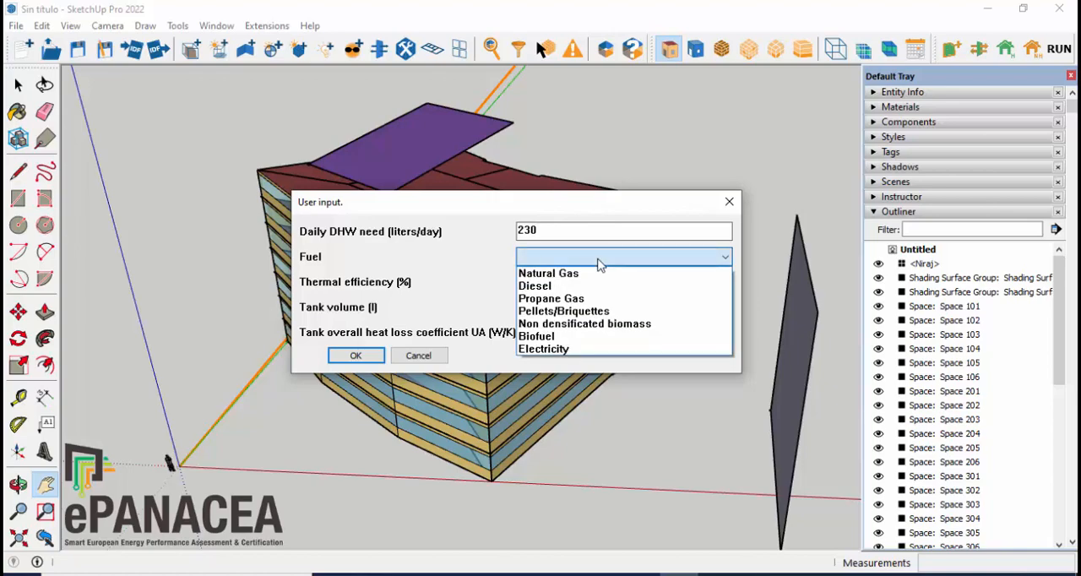
left_click(568, 351)
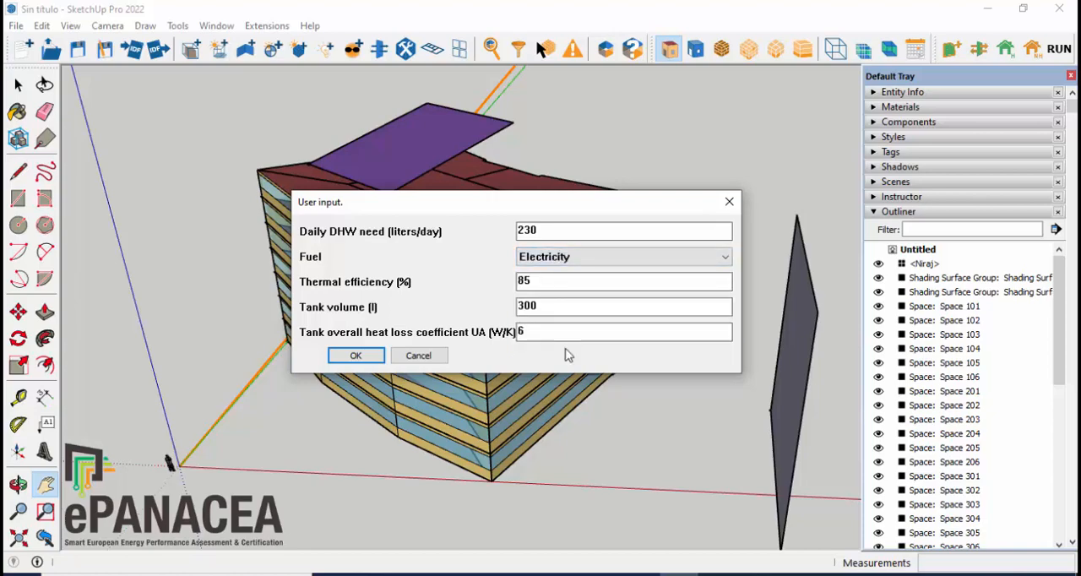
Step: Set the DHW thermal efficiency to 100%, tank volume to 100 l and tank heat loss coefficient to 3 W/K, and create the DHW plant
left_click_drag(577, 283, 463, 284)
type("100")
key("Tab")
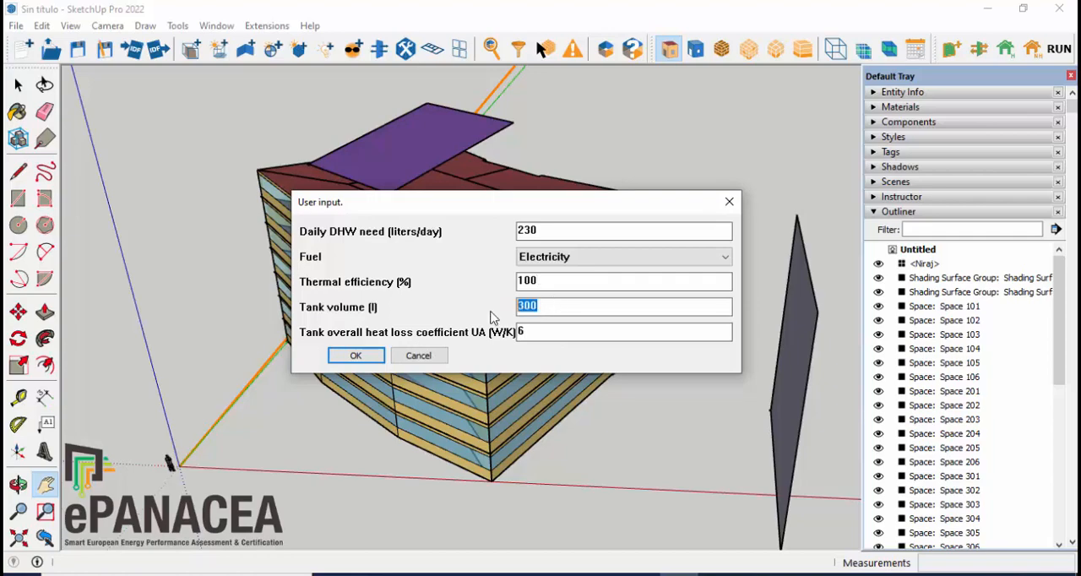
type("100")
key("Tab")
type("3")
left_click(356, 359)
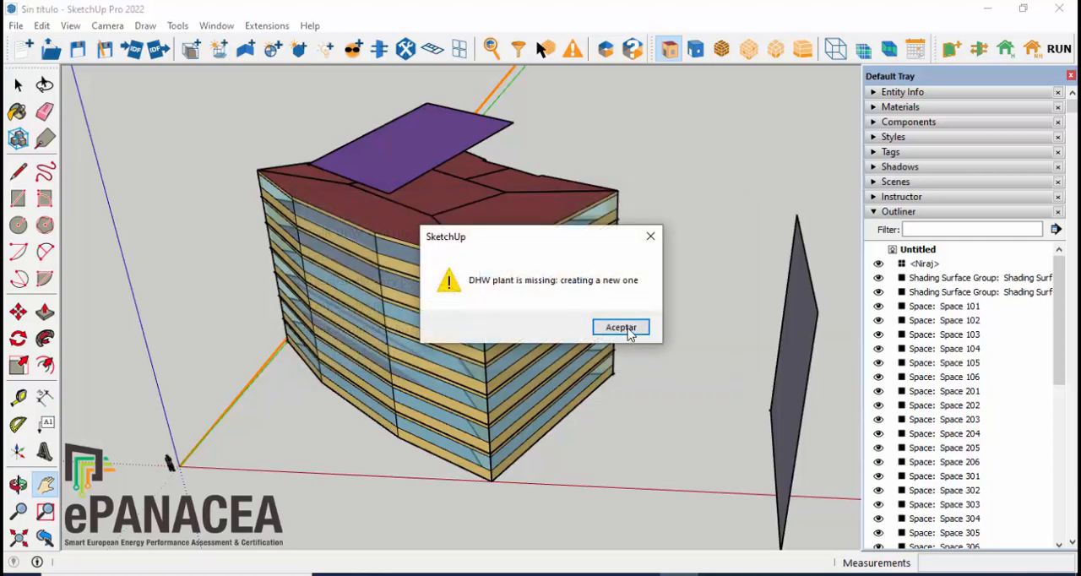
left_click(622, 328)
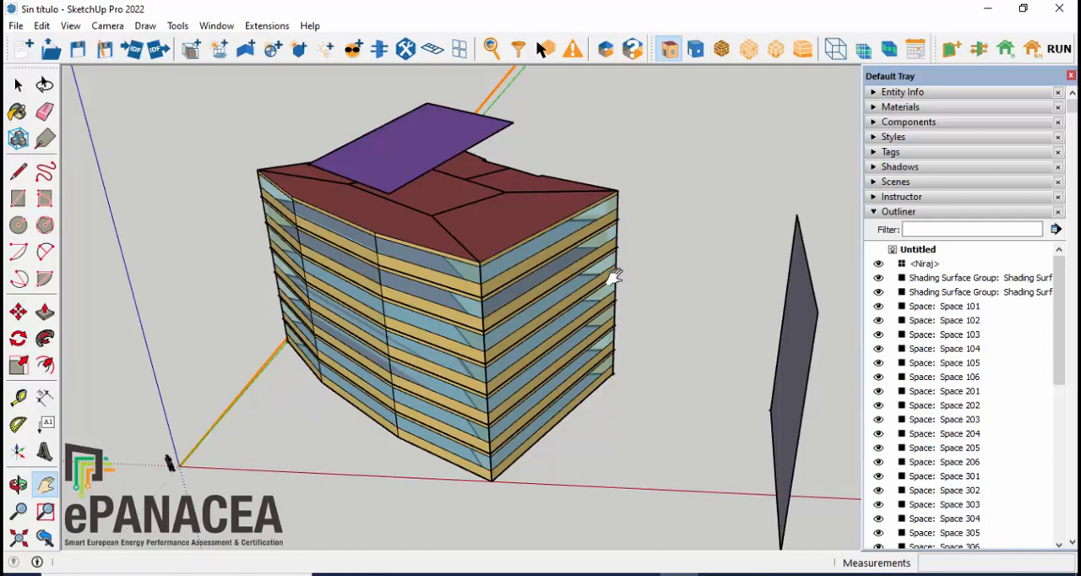
Step: Select all the building's spaces, leaving out the rooftop canopy and the free-standing shading surface
key("space")
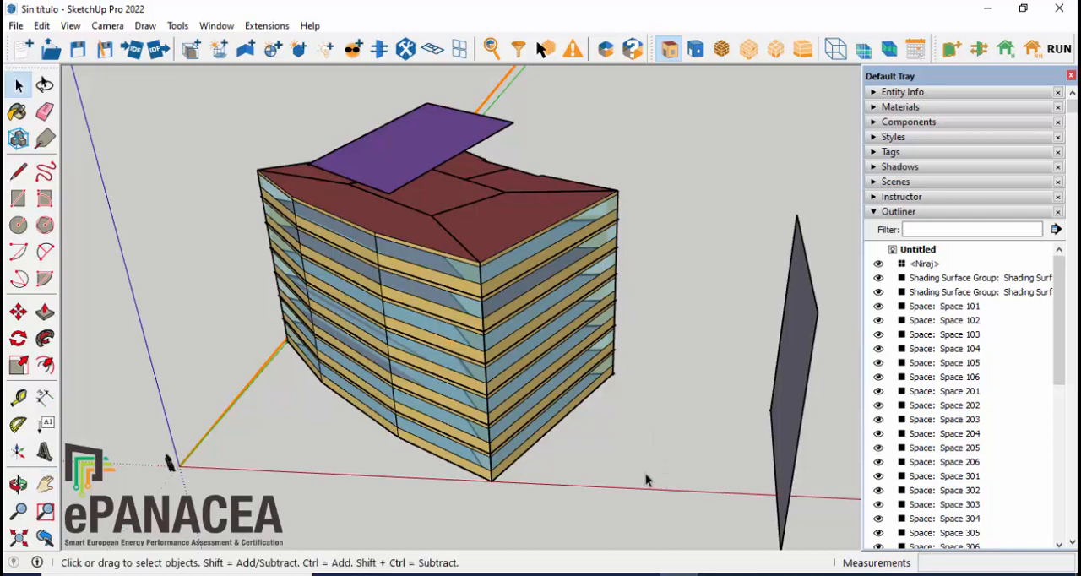
middle_click_drag(645, 480, 680, 477)
left_click_drag(676, 471, 221, 169)
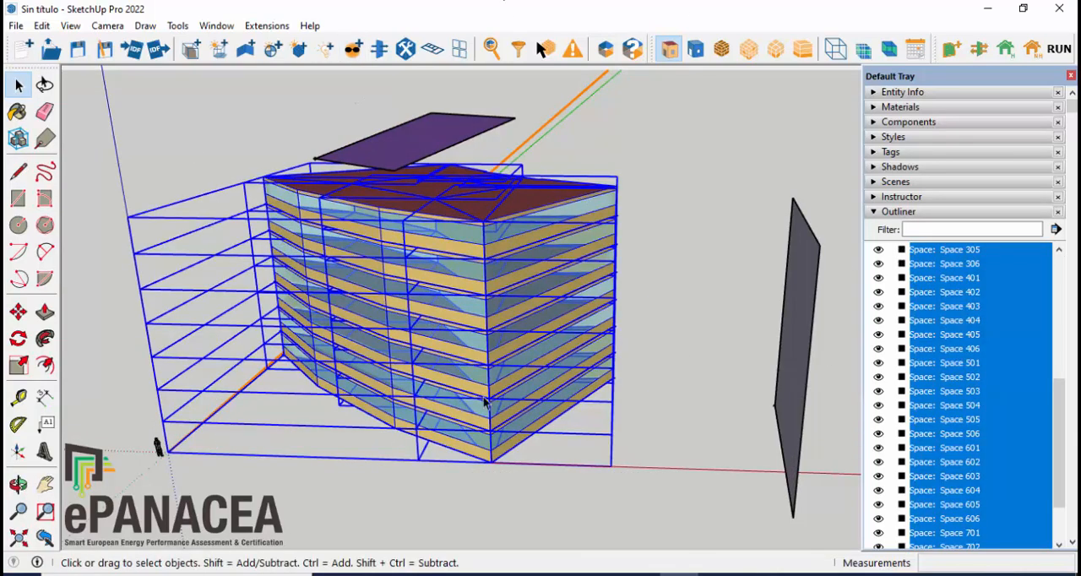
Step: Open the SEPAP Tool definition of an airloop with heat recovery for the selected spaces
left_click(261, 26)
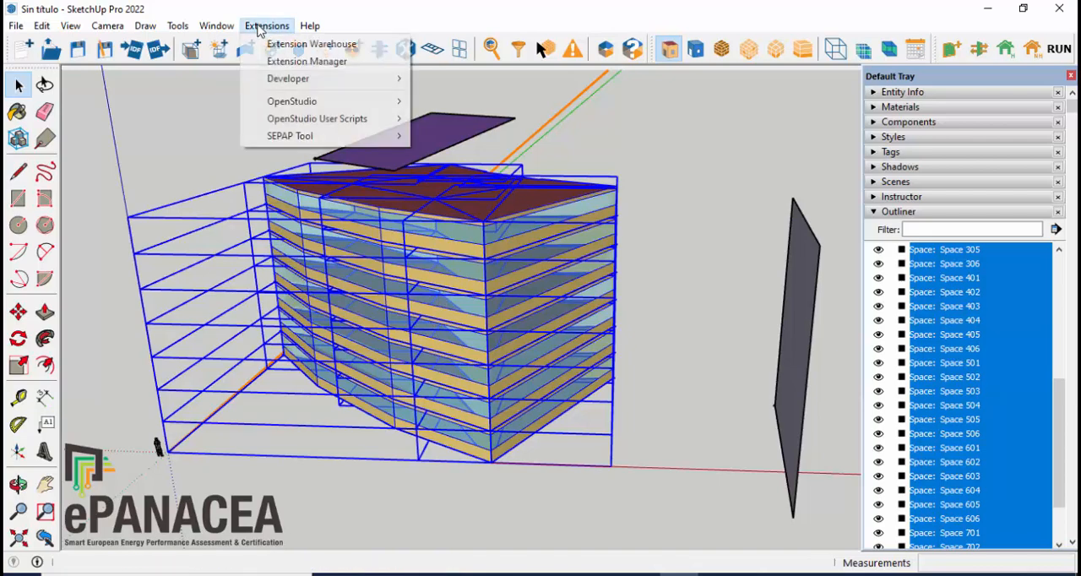
mouse_move(301, 142)
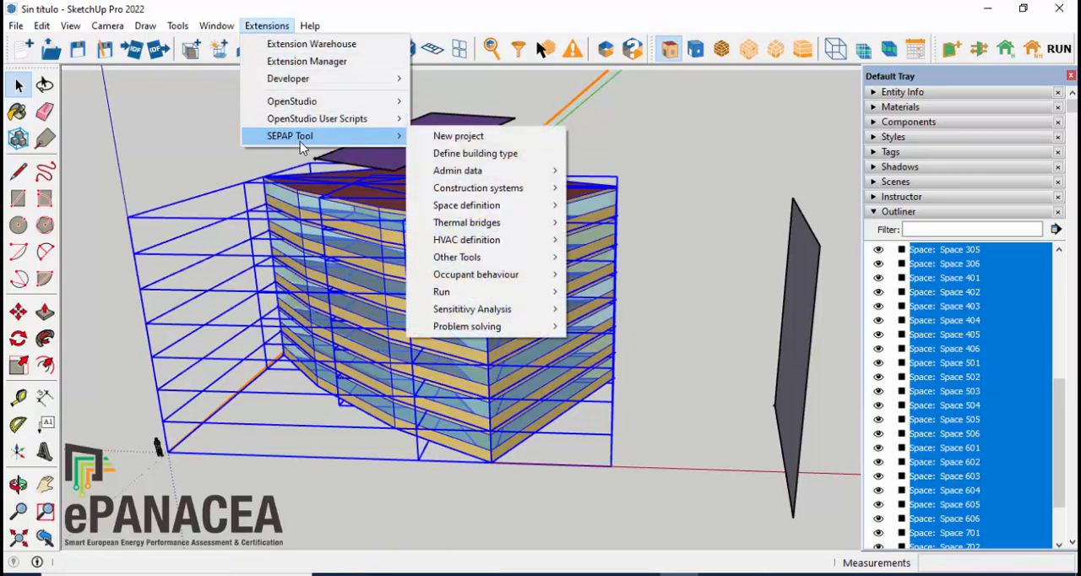
mouse_move(471, 243)
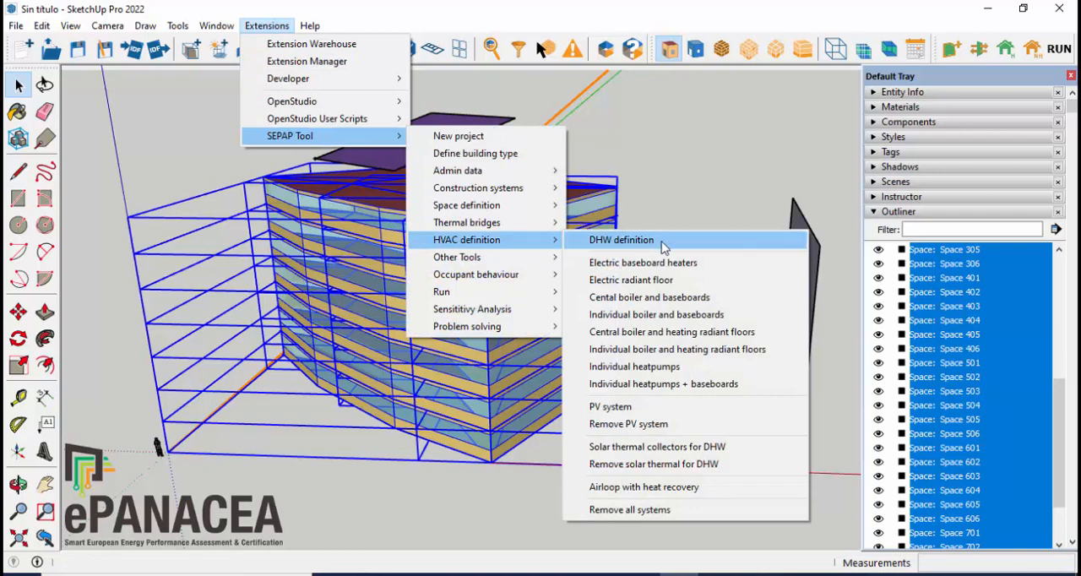
left_click(686, 494)
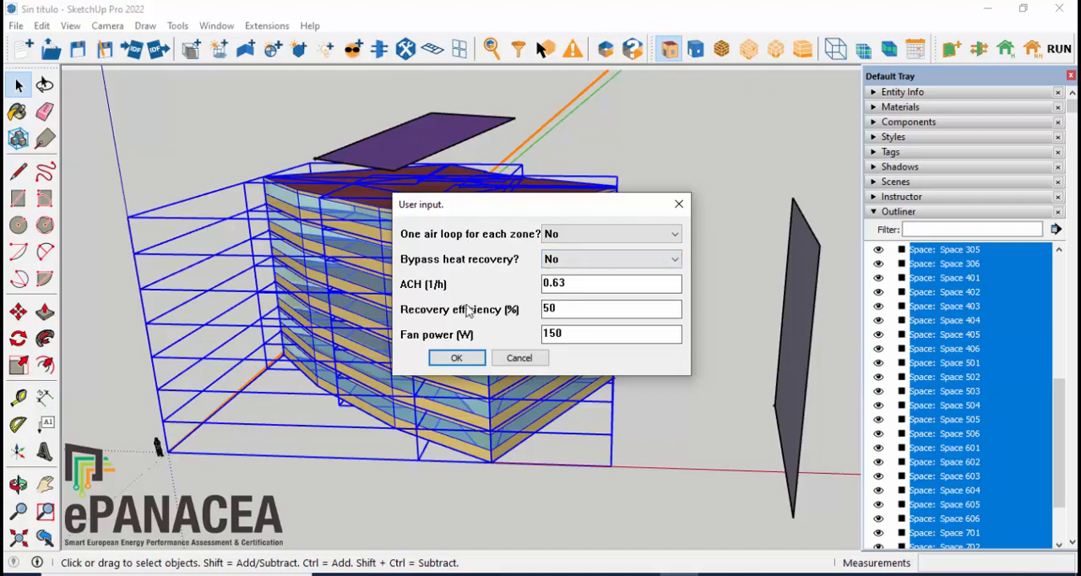
Step: Set the air loop's ACH to 1.43 1/h and fan power to 10500 W, and create it for the selected spaces
left_click(587, 288)
left_click_drag(532, 294, 502, 308)
type("1.43")
key("Tab")
key("Tab")
type("10500")
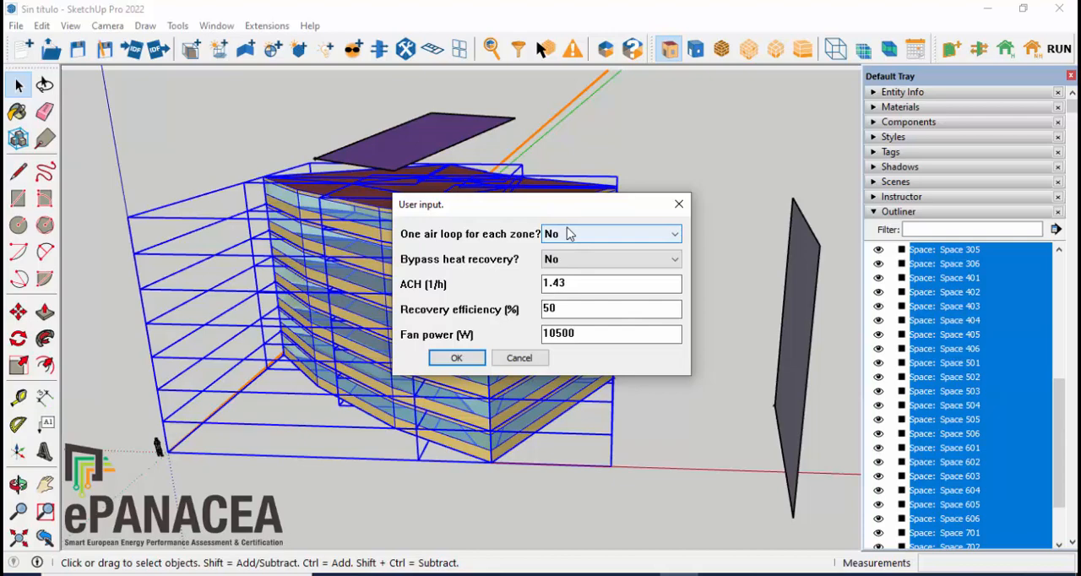
left_click(457, 358)
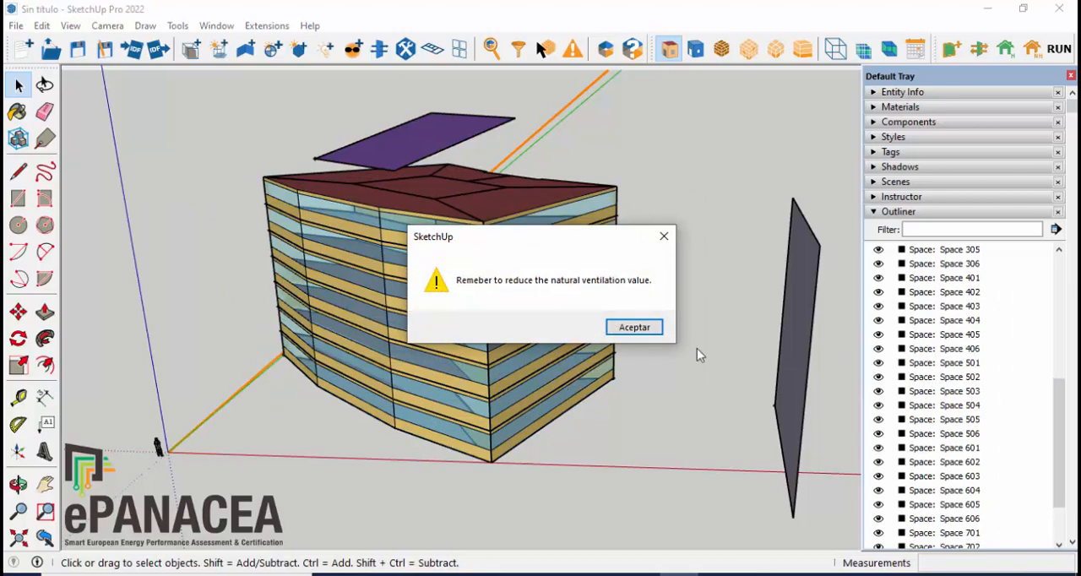
left_click(623, 337)
Step: Select the rooftop canopy's shading surface group and open the SEPAP Tool PV system definition for it
middle_click_drag(642, 331, 670, 341)
key("space")
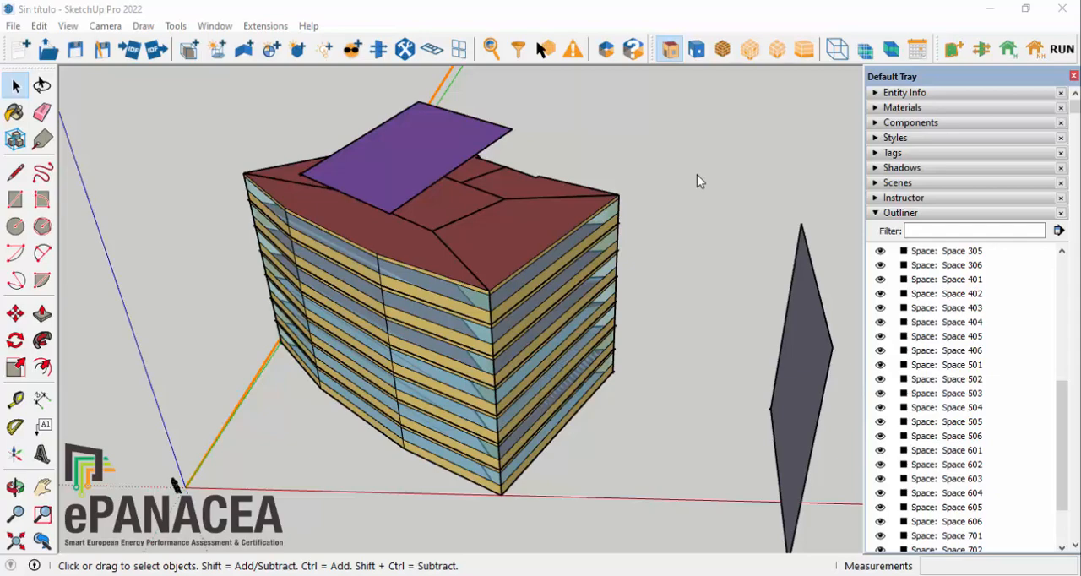
middle_click_drag(578, 211, 512, 207)
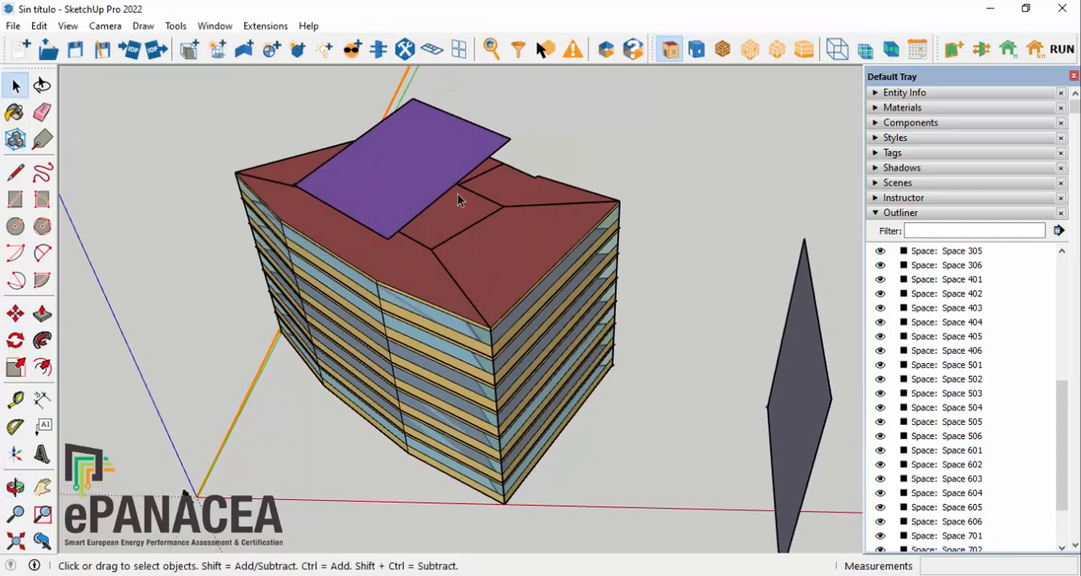
mouse_move(704, 292)
middle_mouse_down()
mouse_move(541, 295)
mouse_move(630, 244)
mouse_move(725, 241)
mouse_move(644, 242)
middle_mouse_up()
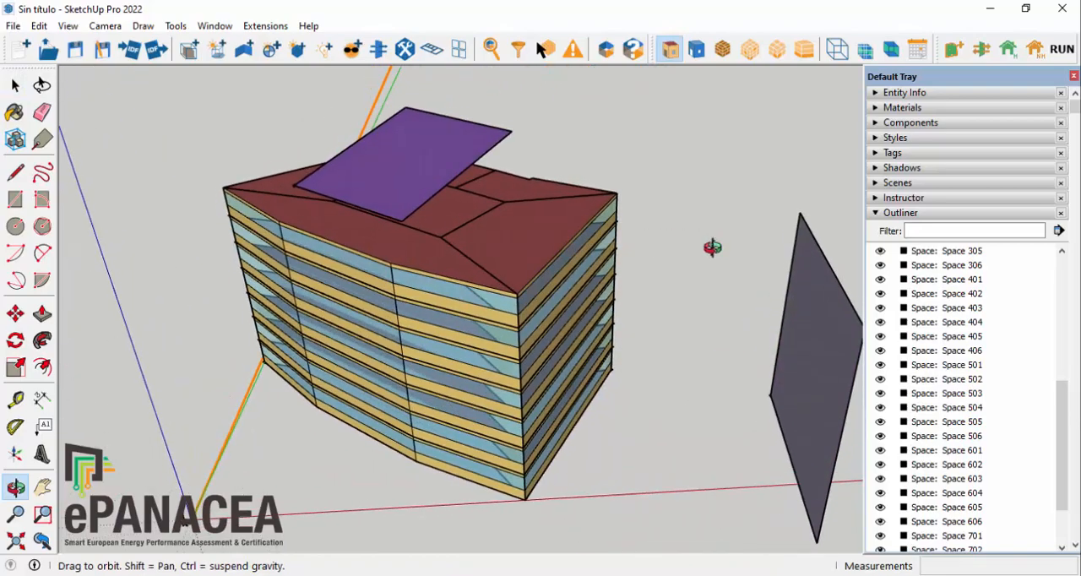
left_click(416, 163)
middle_click_drag(666, 157, 487, 192)
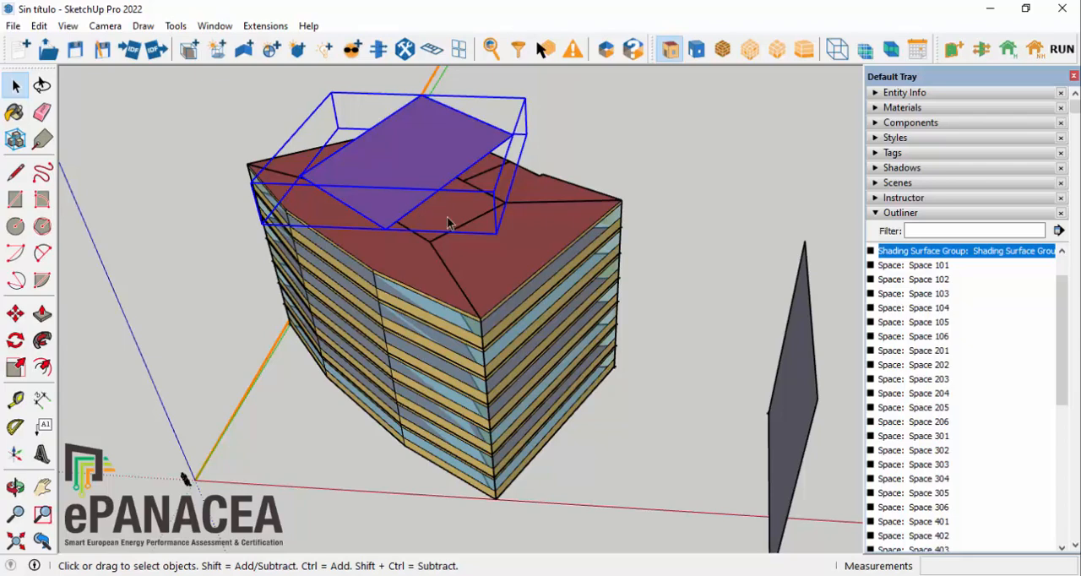
left_click(257, 26)
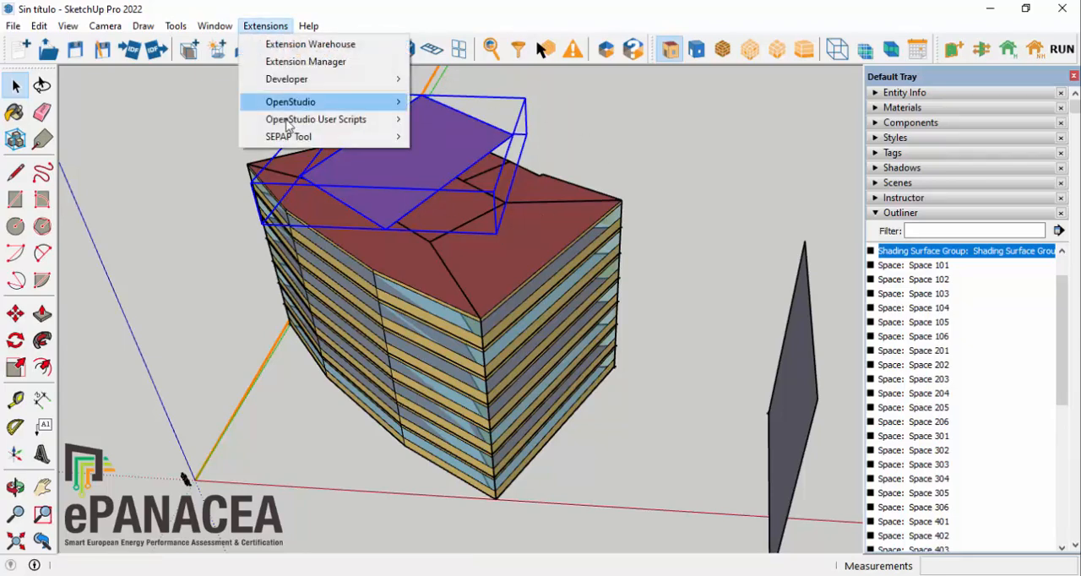
mouse_move(330, 136)
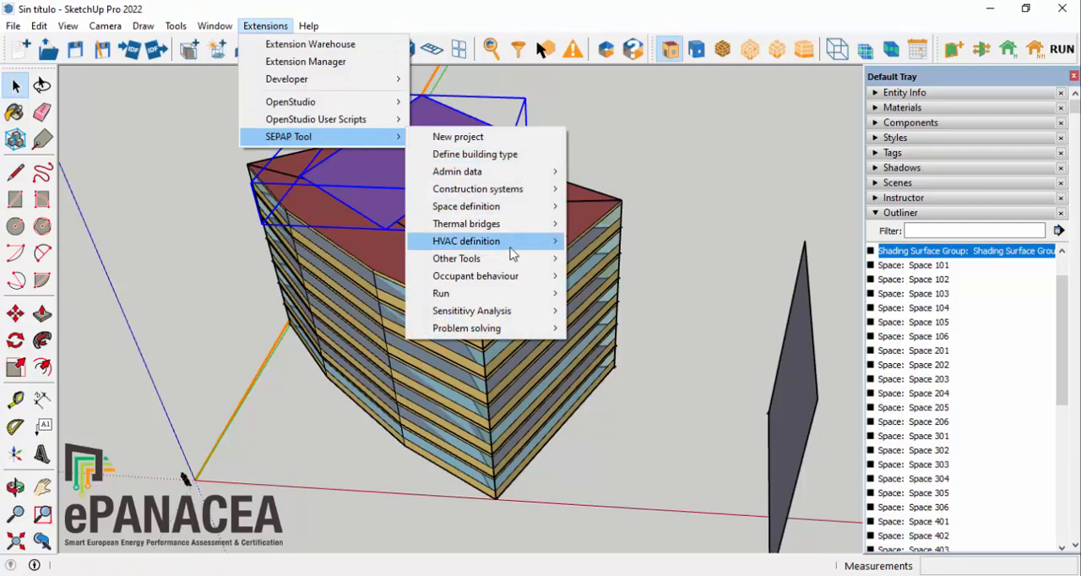
mouse_move(513, 246)
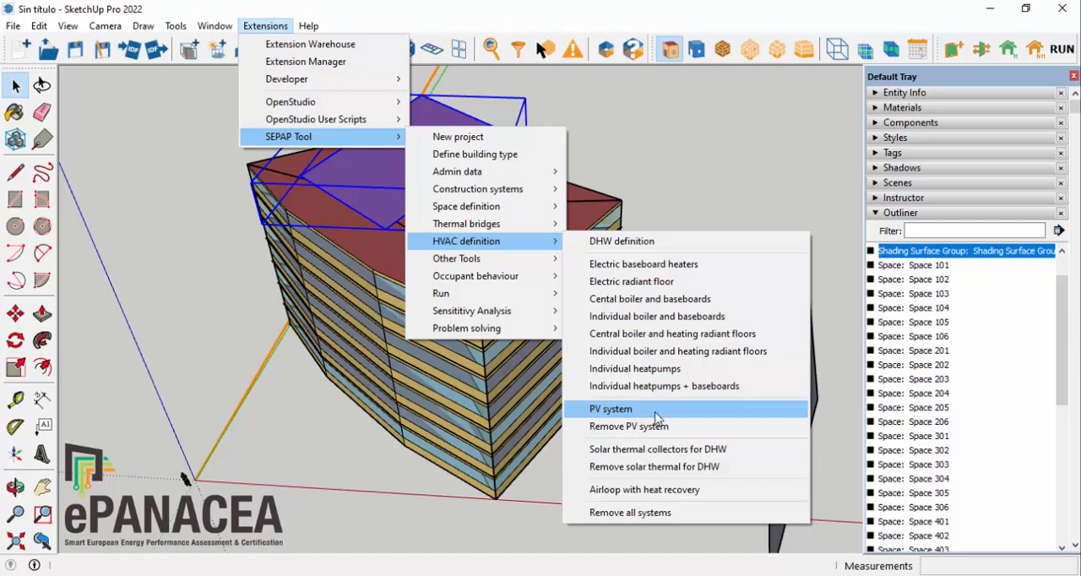
left_click(641, 413)
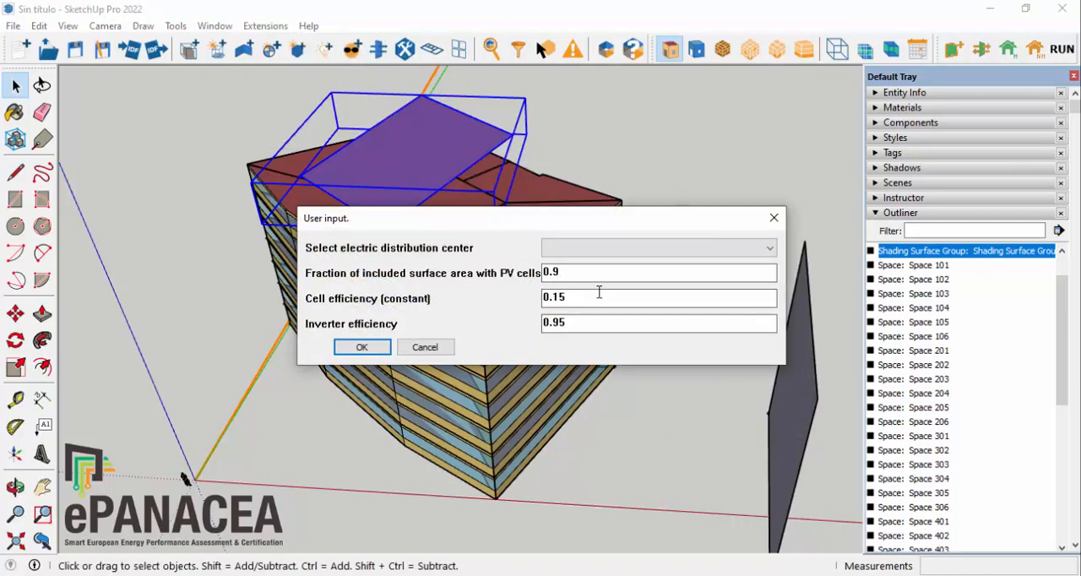
Step: Choose a new electric distribution center, set the PV cell area fraction to 0.63 and cell efficiency to 0.185, and create the PV system
left_click(583, 248)
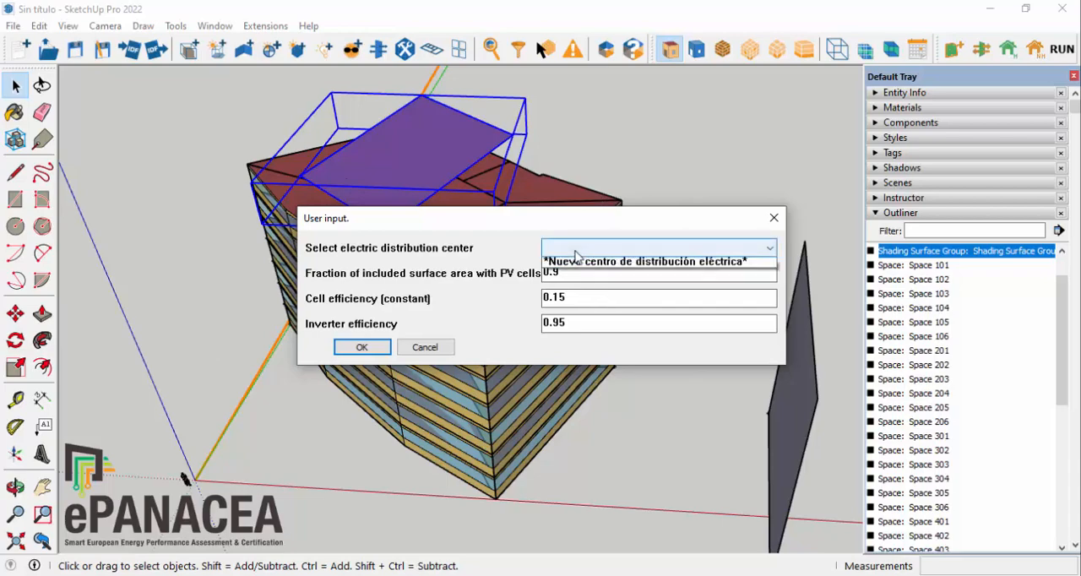
left_click(580, 265)
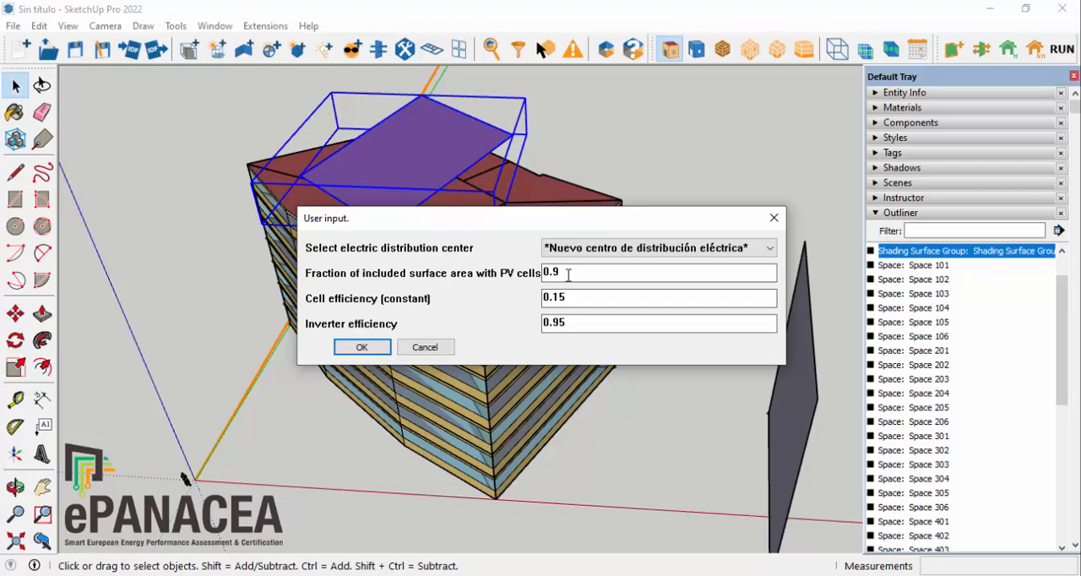
left_click_drag(568, 275, 512, 274)
type("0.")
type("63")
left_click(574, 297)
left_click_drag(550, 304, 618, 313)
left_click(614, 308)
key("BackSpace")
key("BackSpace")
type("185")
left_click(363, 349)
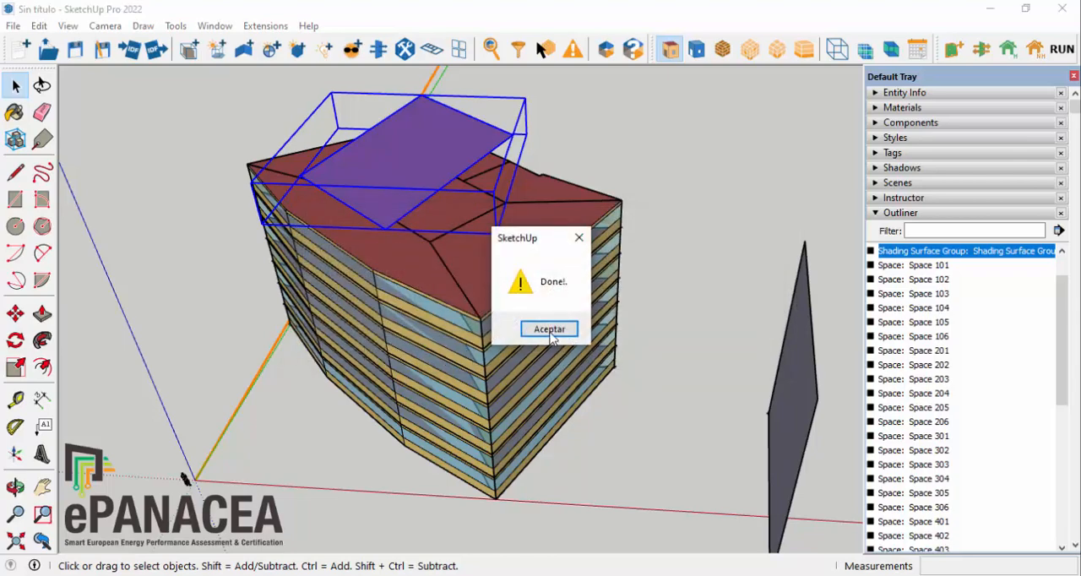
left_click(564, 330)
Step: Save the current OpenStudio model, reload SepapToolTutorial.osm and inspect the canopy's PV surface
middle_click_drag(402, 377, 506, 394)
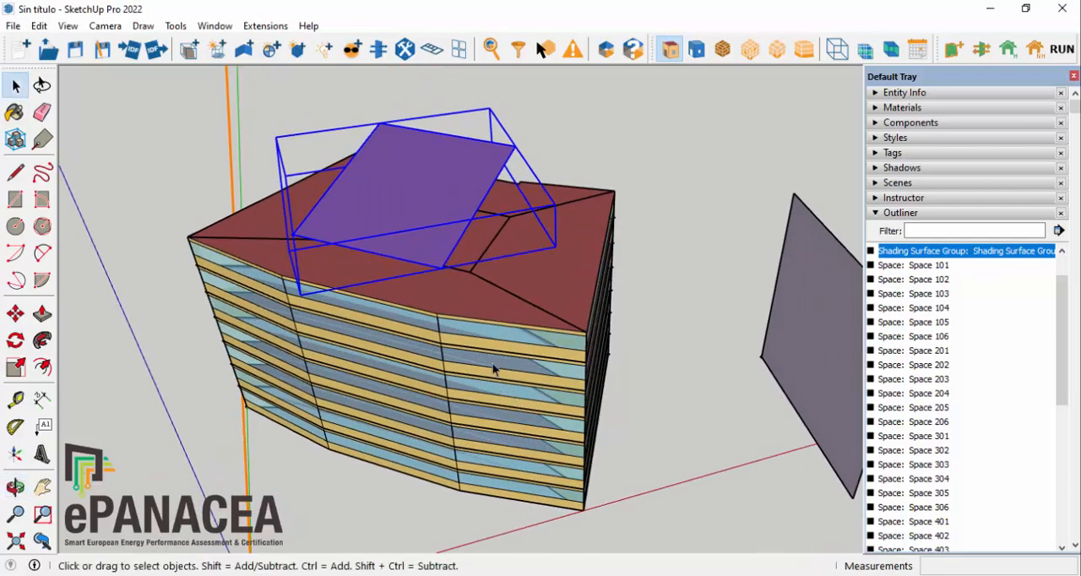
left_click(49, 51)
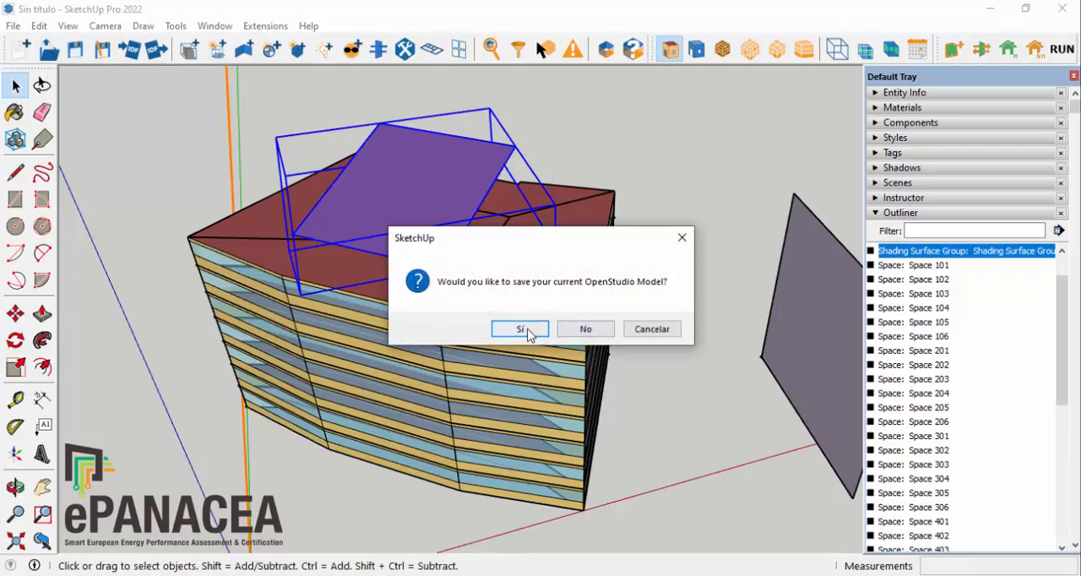
left_click(520, 329)
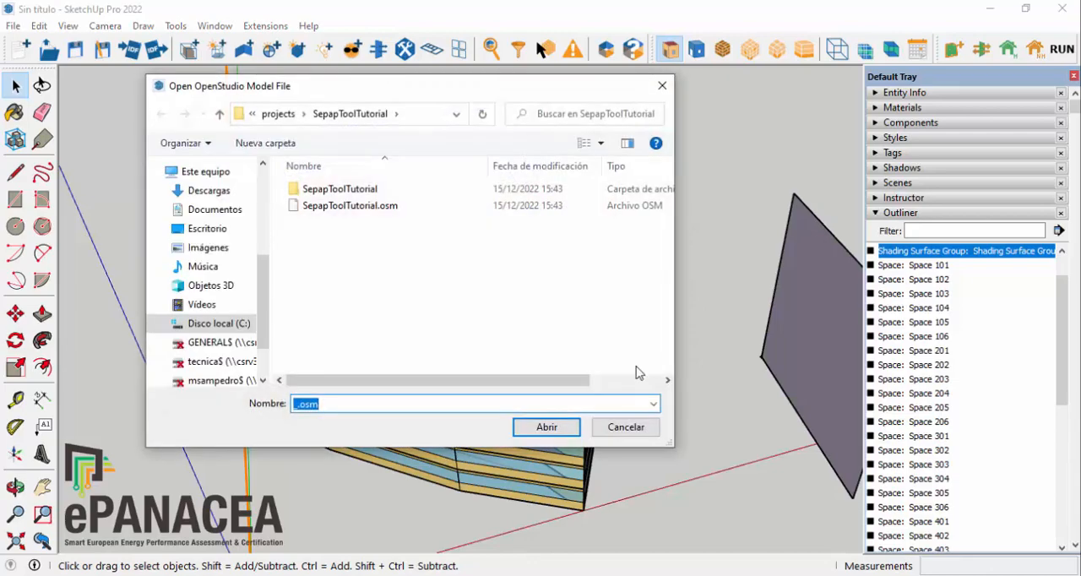
left_click(349, 205)
left_click(547, 427)
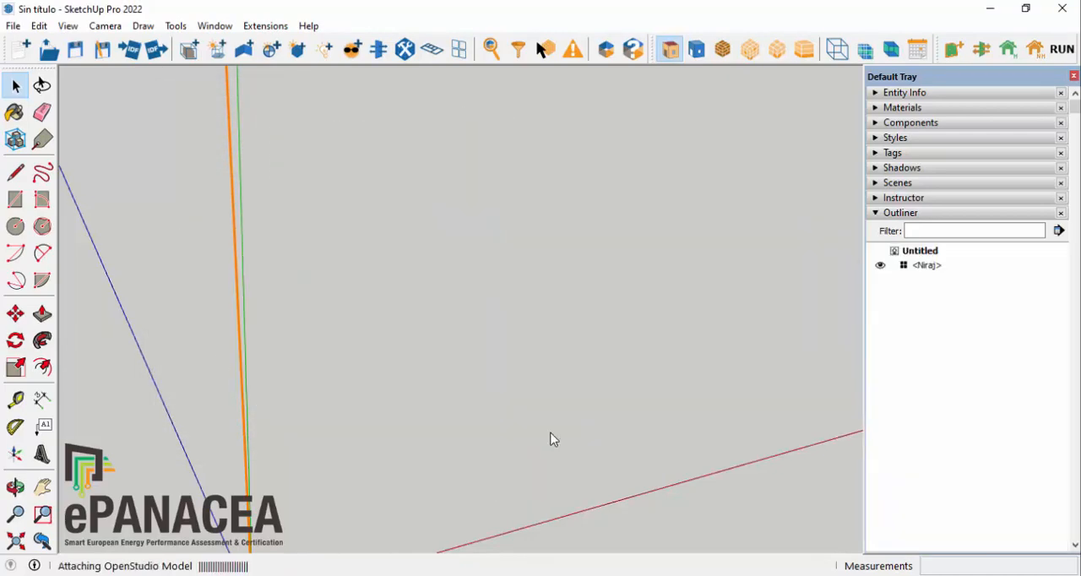
middle_click_drag(501, 169, 398, 251)
scroll(402, 252, "up", 3)
scroll(442, 287, "up", 3)
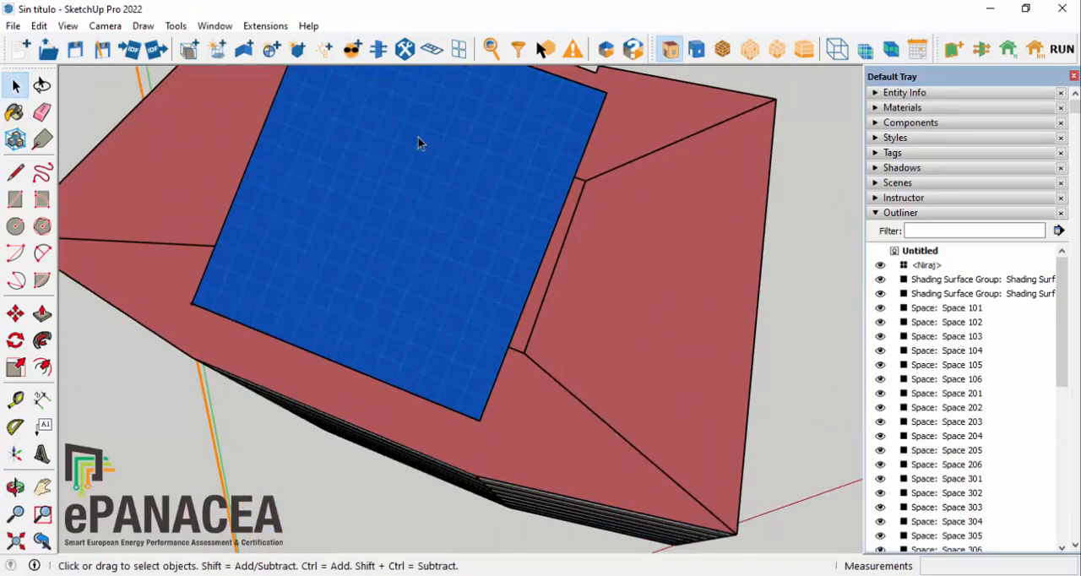
scroll(587, 351, "down", 2)
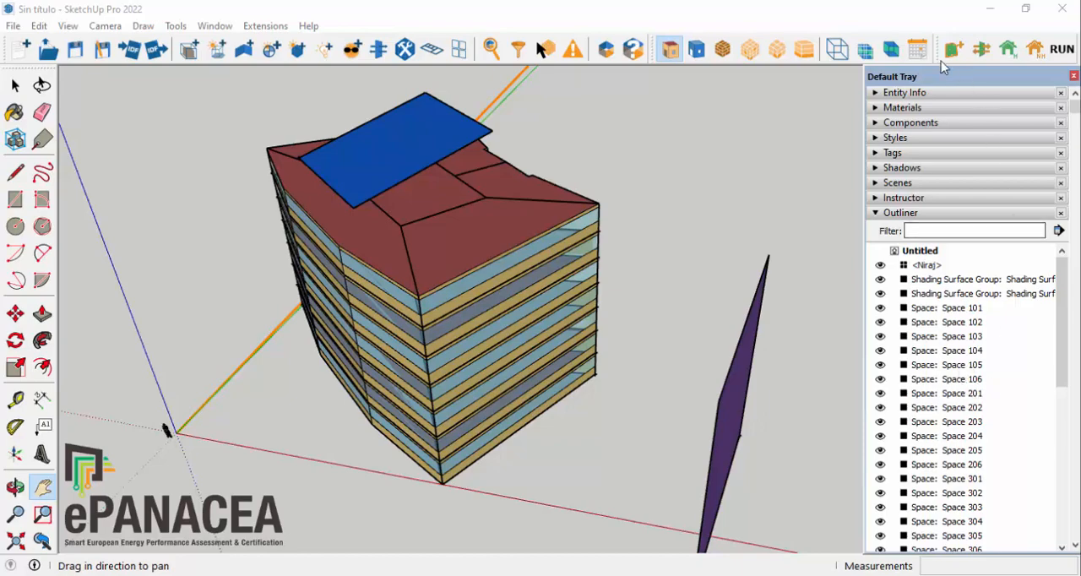
Step: Detach the SPAP Tool toolbar over the model view and start its RUN command
left_click_drag(939, 49, 697, 127)
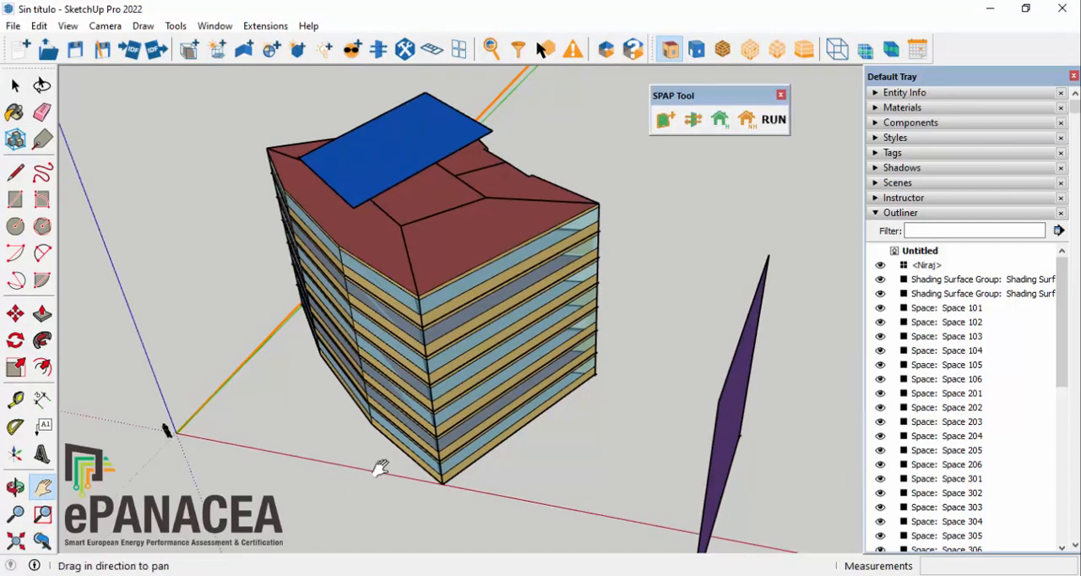
left_click(778, 124)
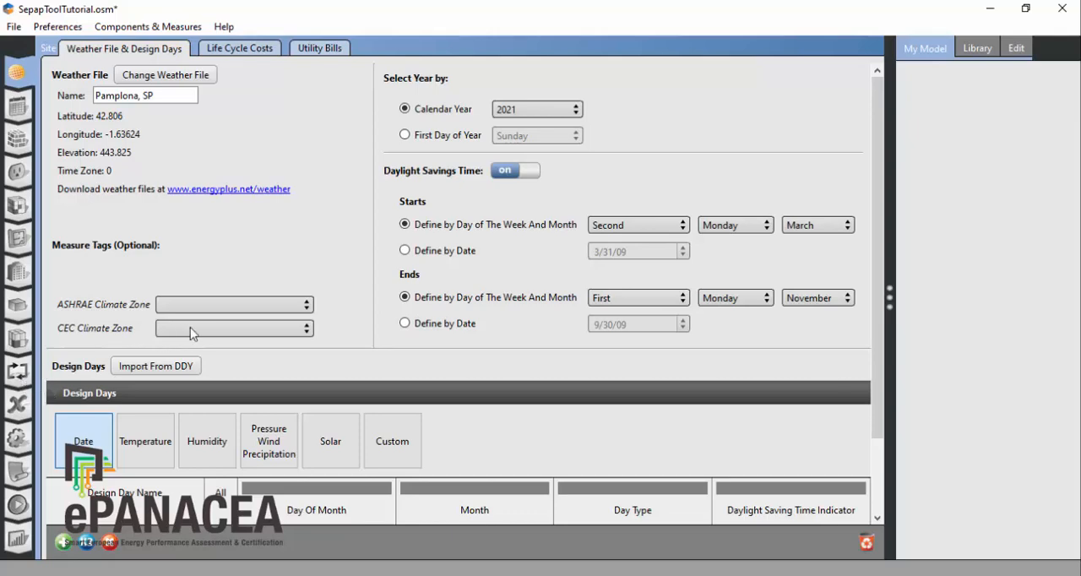
Step: In the OpenStudio application, show the HVAC air loop DF Space 201-Space 104-Space 306-Space 3 and look through its zones
left_click(18, 373)
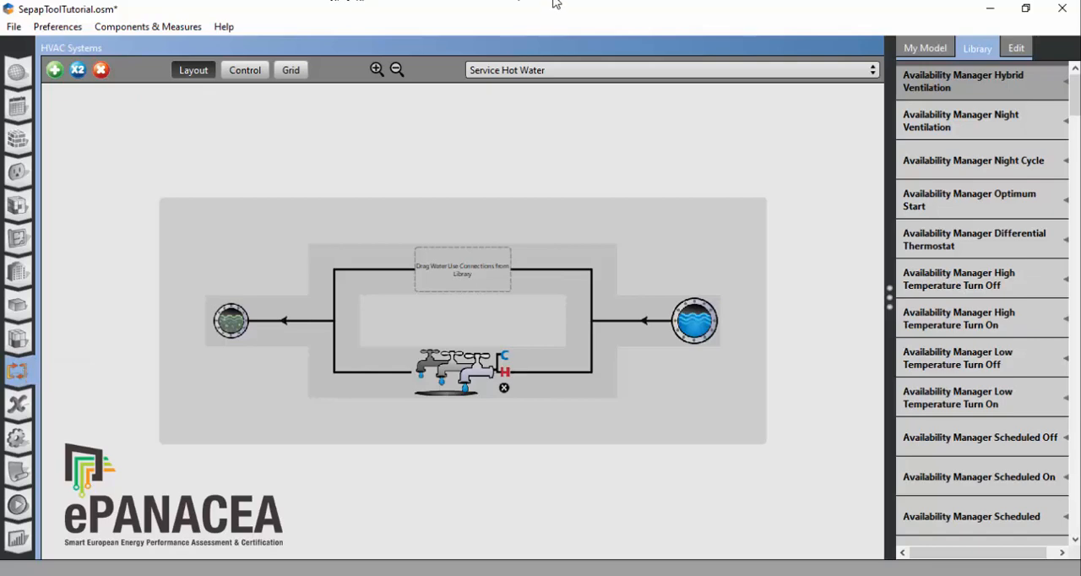
left_click(581, 72)
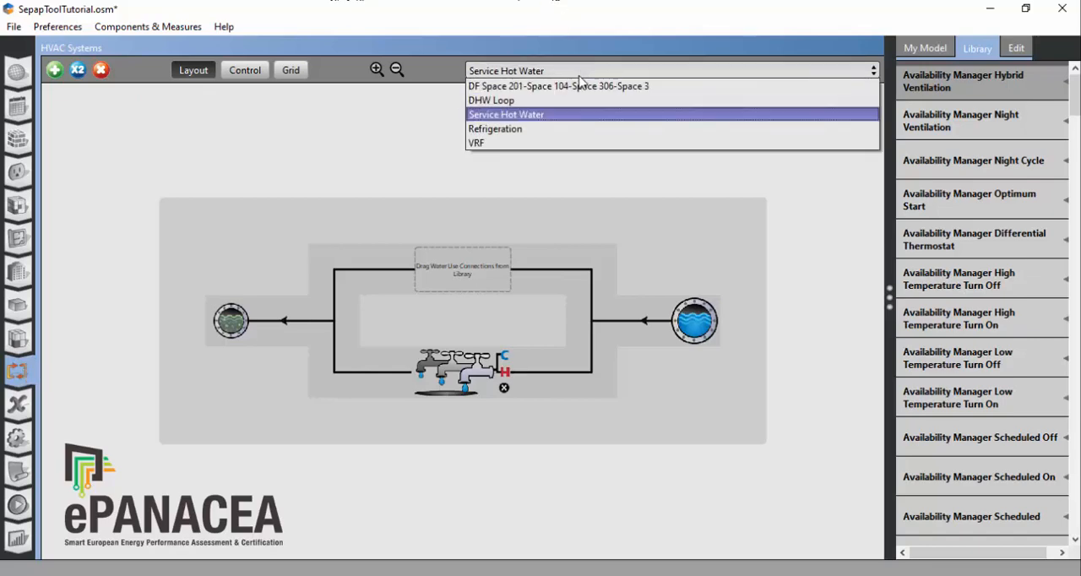
left_click(577, 88)
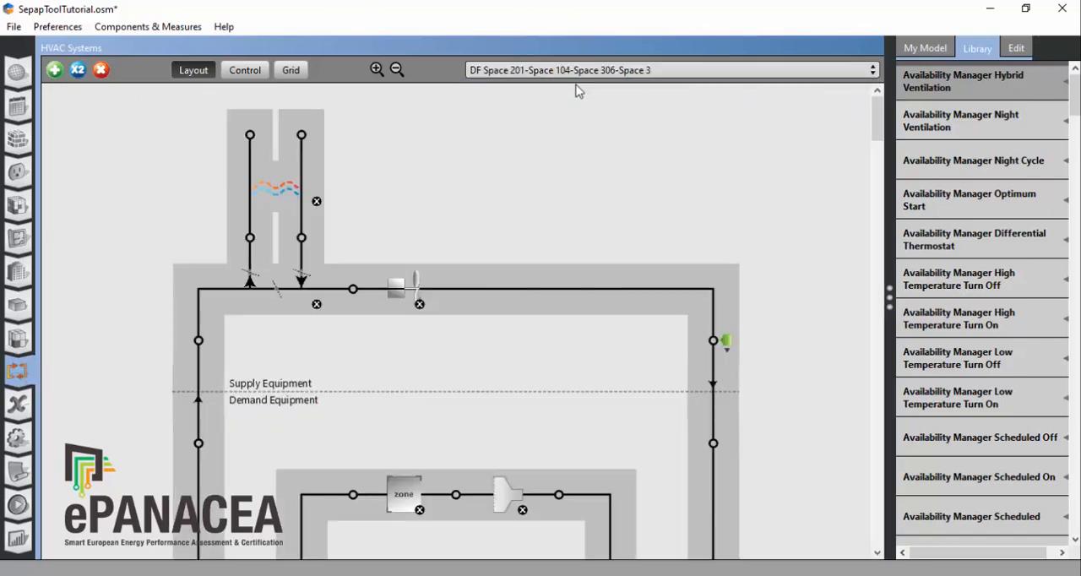
scroll(735, 414, "down", 5)
scroll(735, 414, "down", 5)
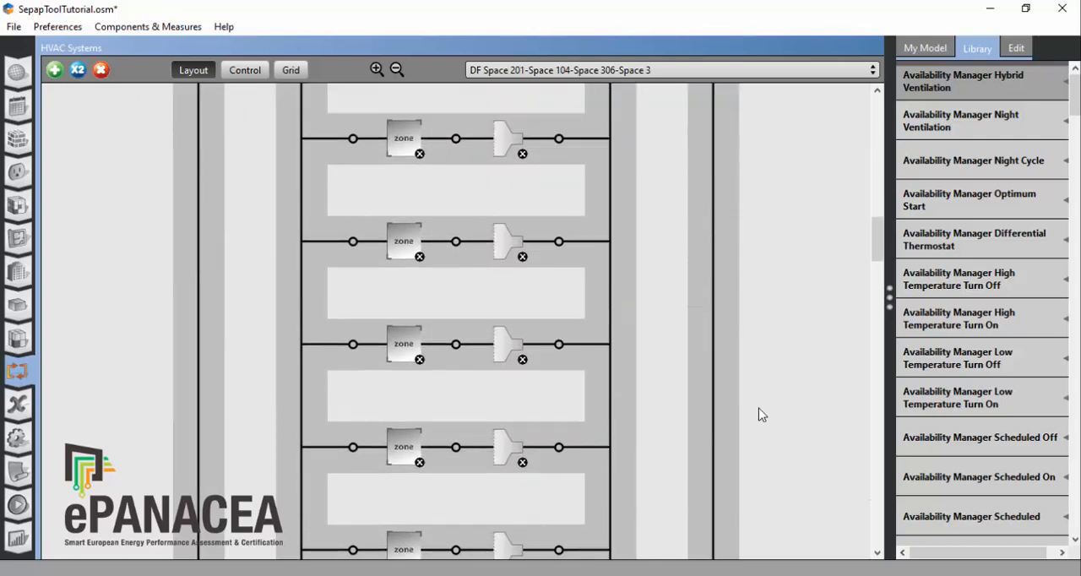
scroll(759, 414, "up", 5)
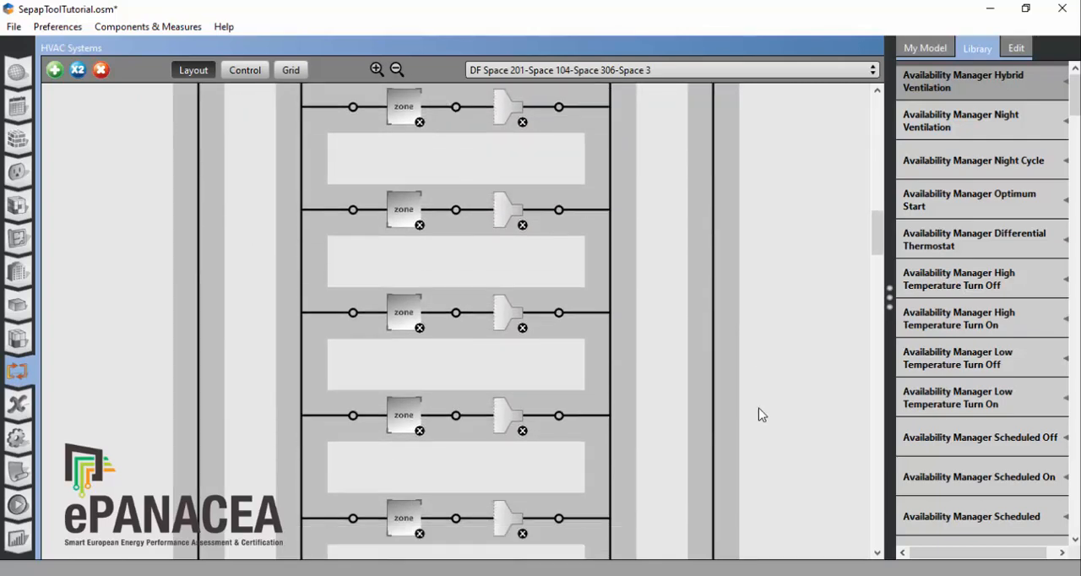
scroll(759, 414, "up", 3)
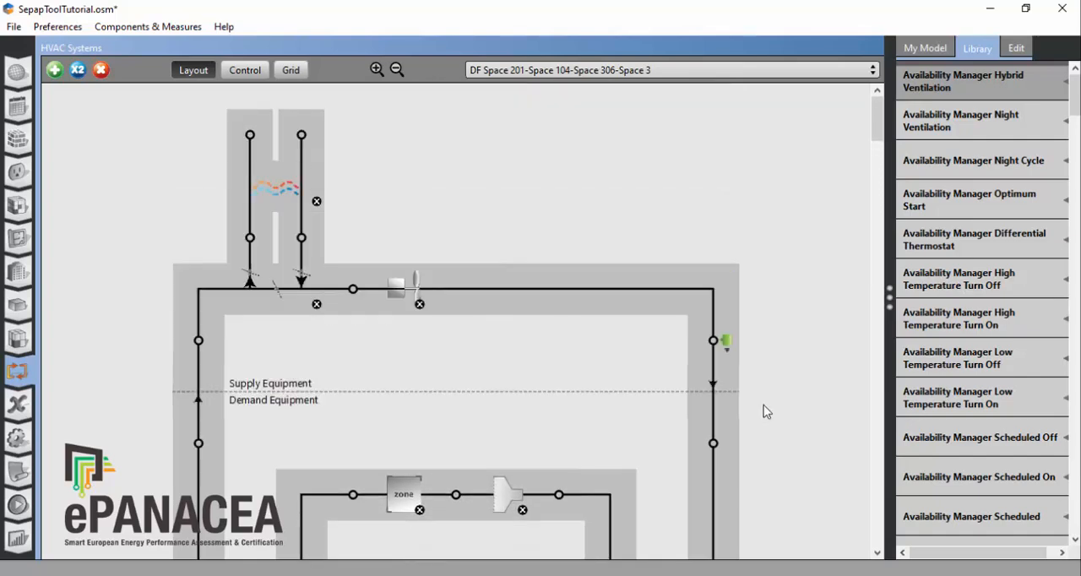
Step: Examine the properties of the air loop's constant volume fan and air-to-air heat exchanger
left_click(404, 283)
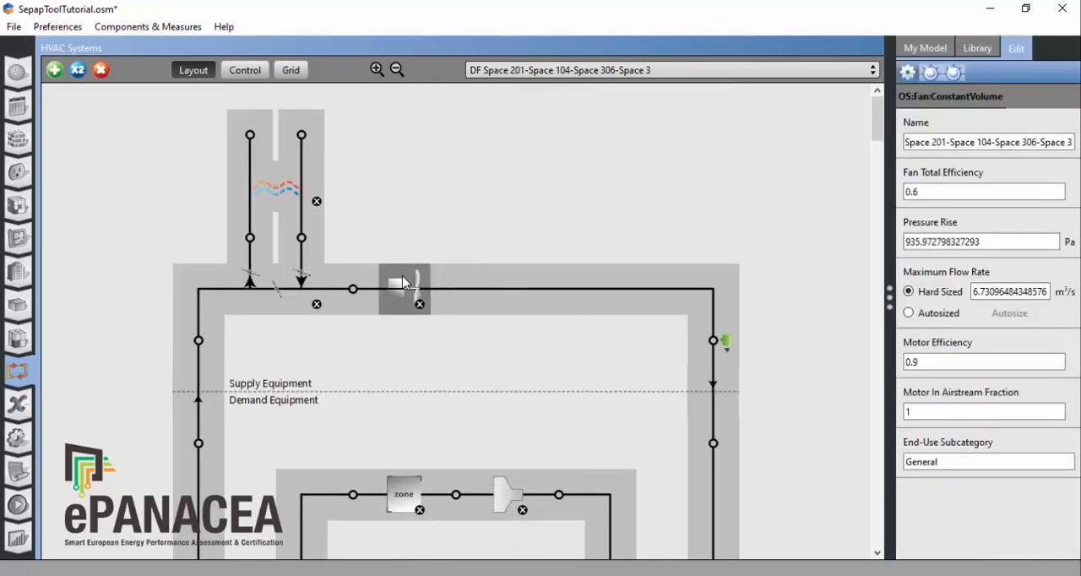
left_click(275, 194)
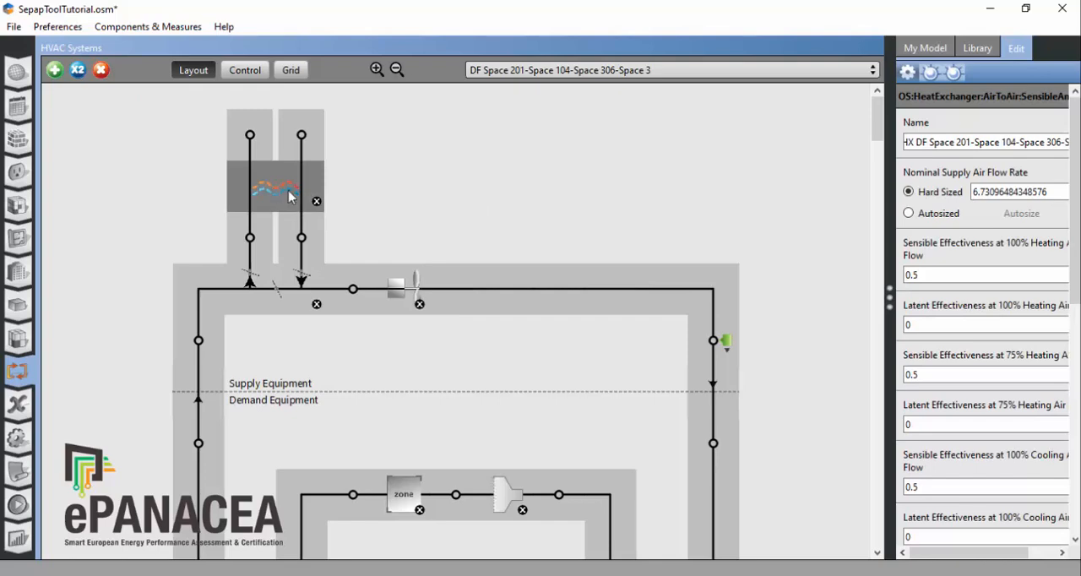
scroll(549, 253, "down", 3)
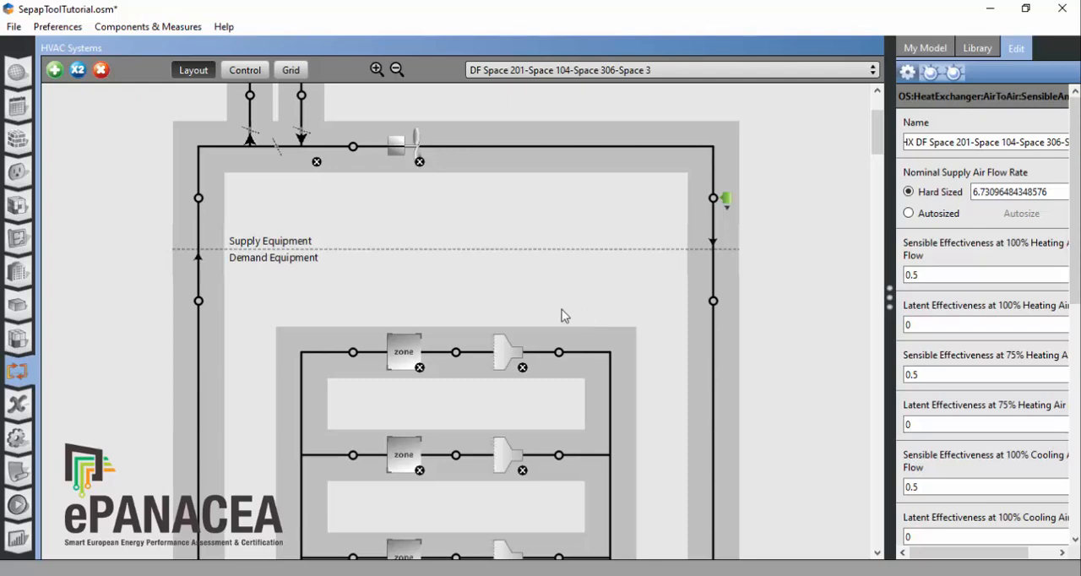
scroll(561, 309, "up", 2)
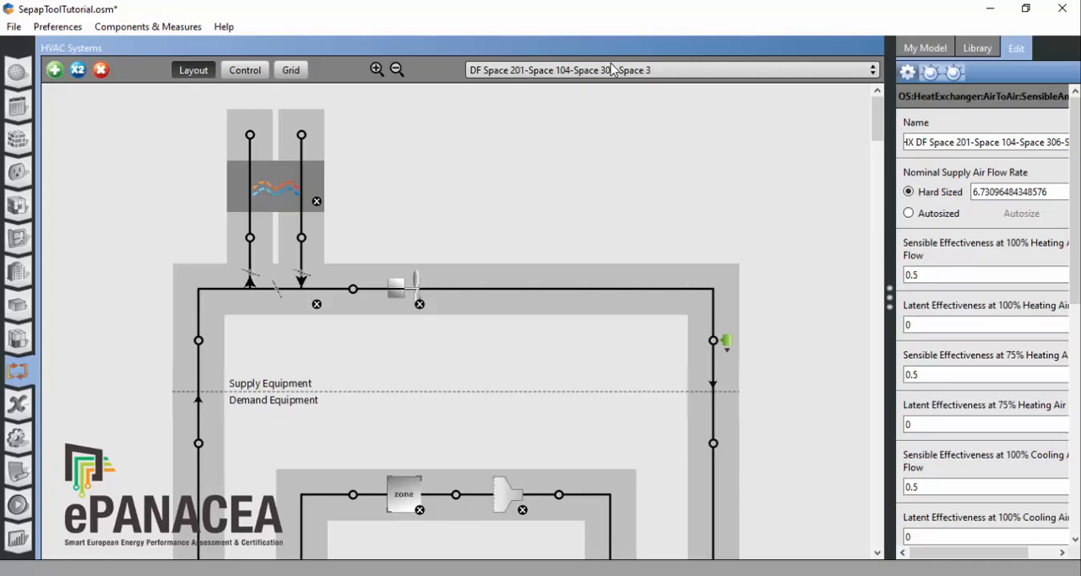
Step: Add a Packaged Rooftop VAV with Reheat system to the model and delete that system again
left_click(55, 70)
scroll(583, 324, "down", 3)
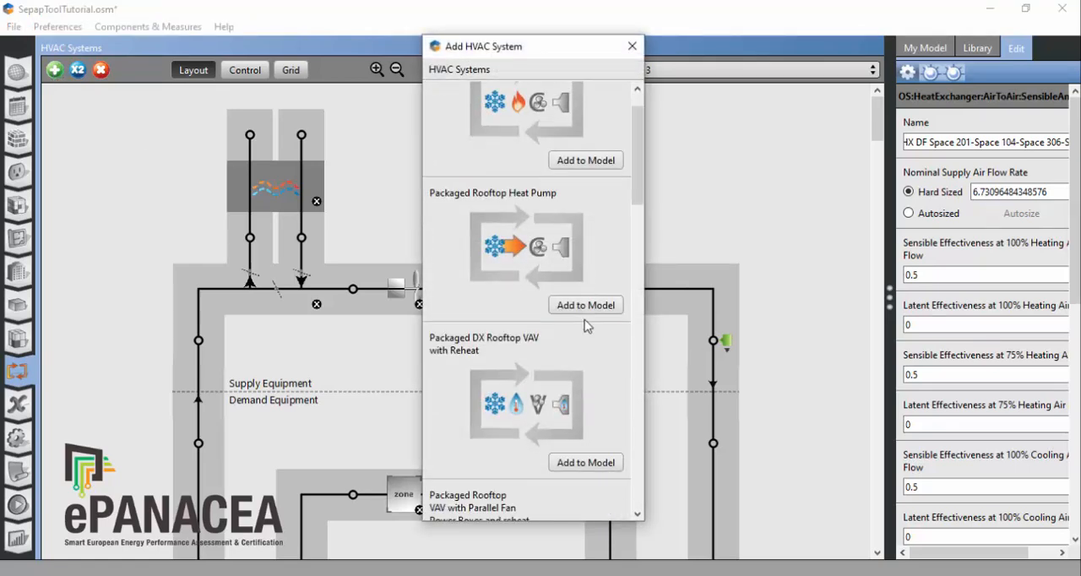
scroll(577, 287, "down", 2)
scroll(578, 292, "down", 4)
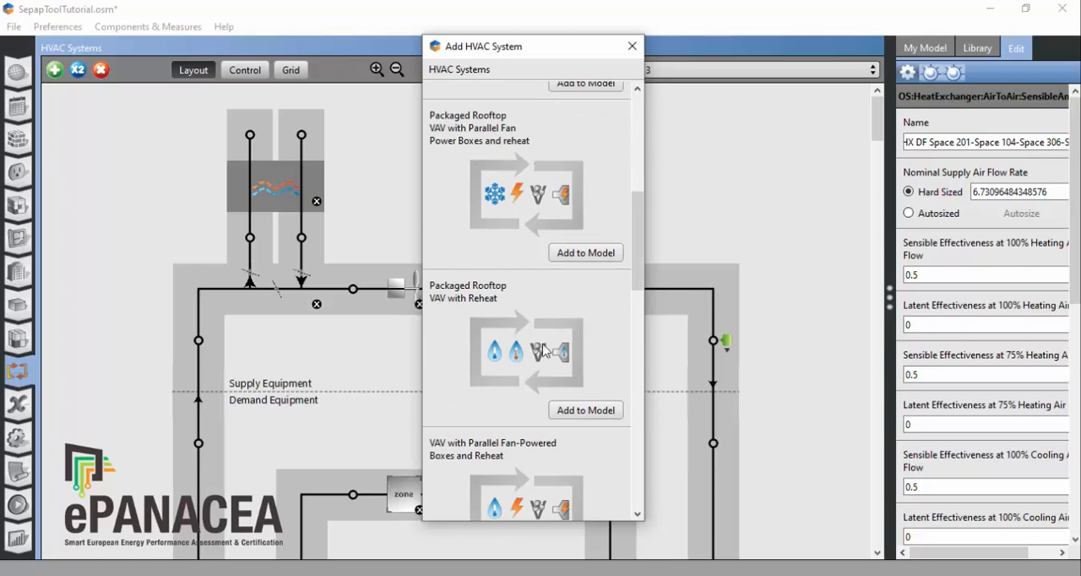
left_click(586, 411)
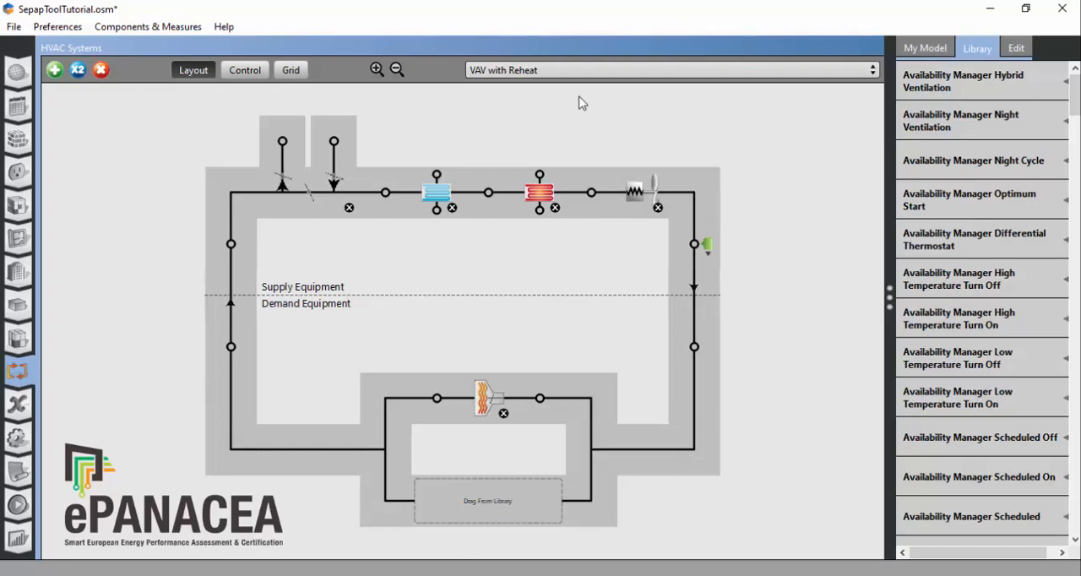
left_click(102, 70)
Step: Show the Chilled Water Loop and the Hot Water Loop one after the other to view their layouts
left_click(565, 69)
left_click(540, 99)
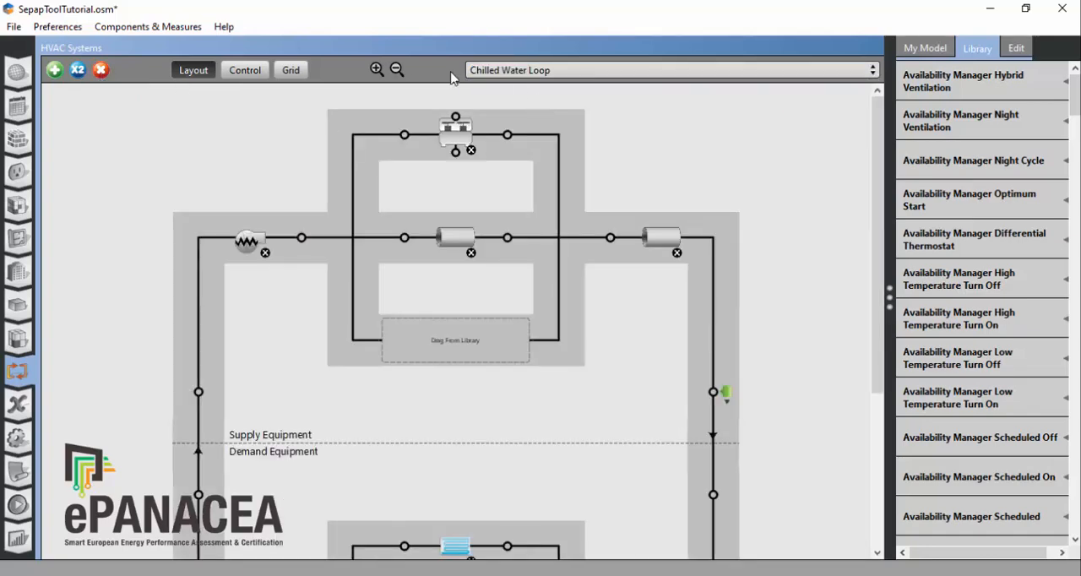
left_click(617, 70)
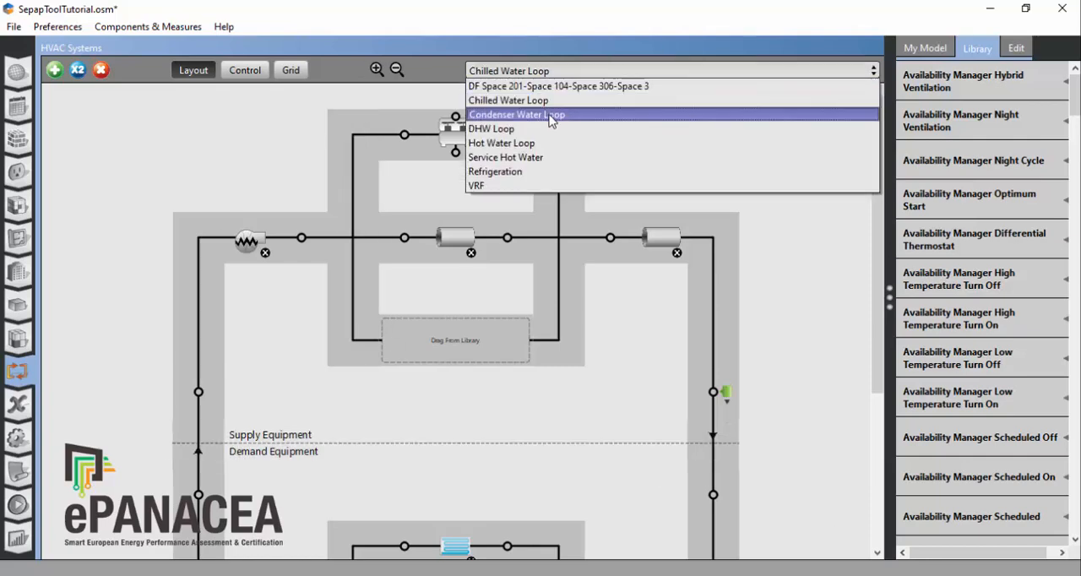
left_click(506, 143)
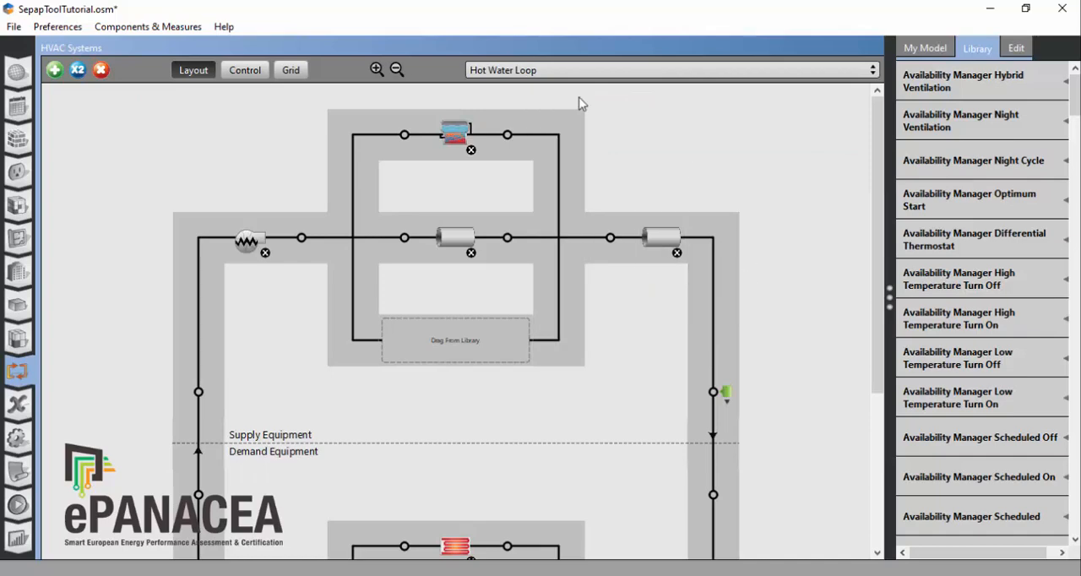
Step: Show the Condenser Water Loop and delete it from the model
left_click(535, 71)
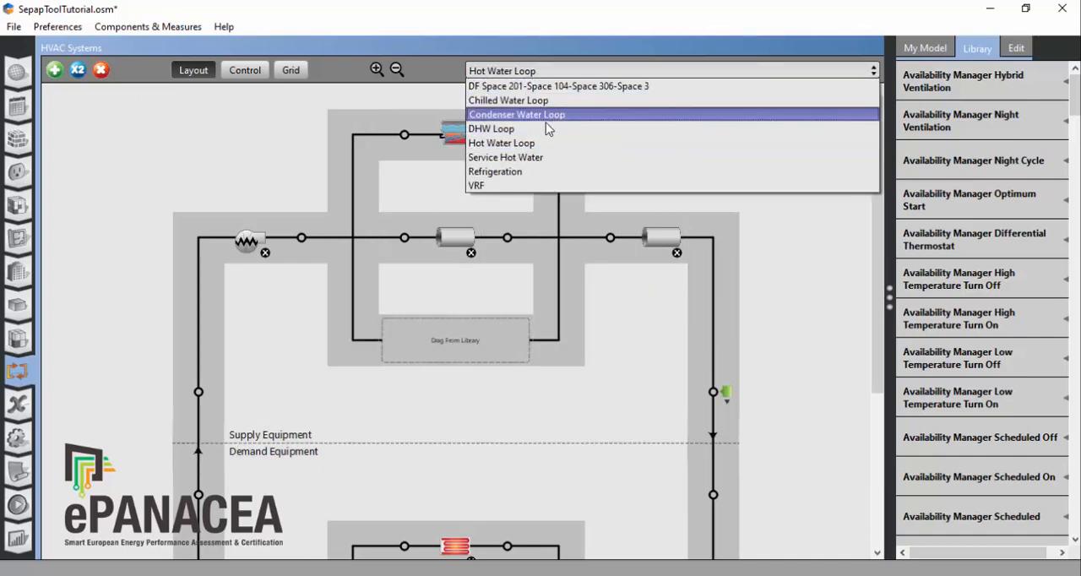
left_click(516, 116)
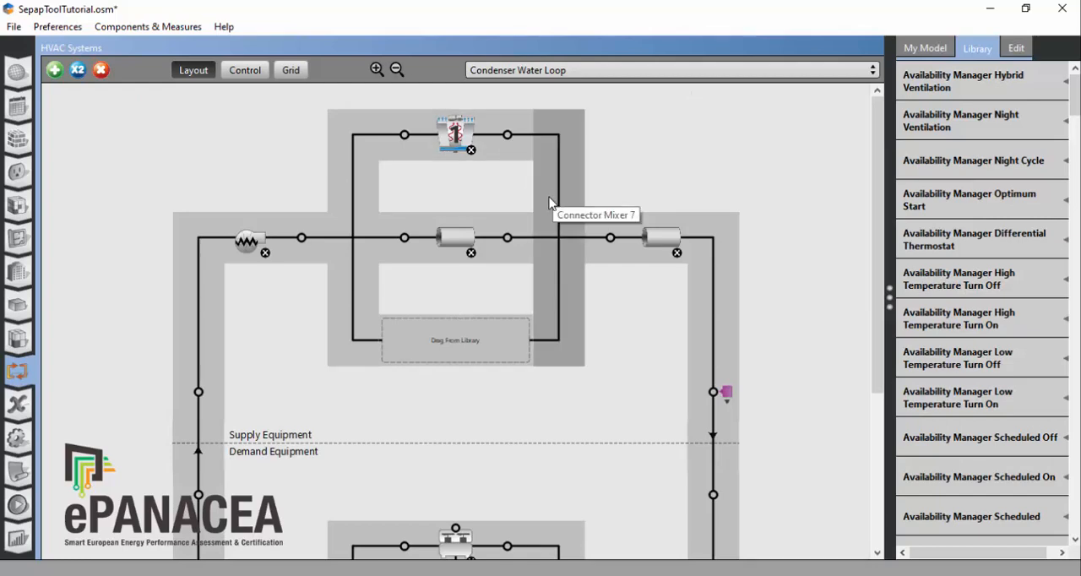
left_click(102, 71)
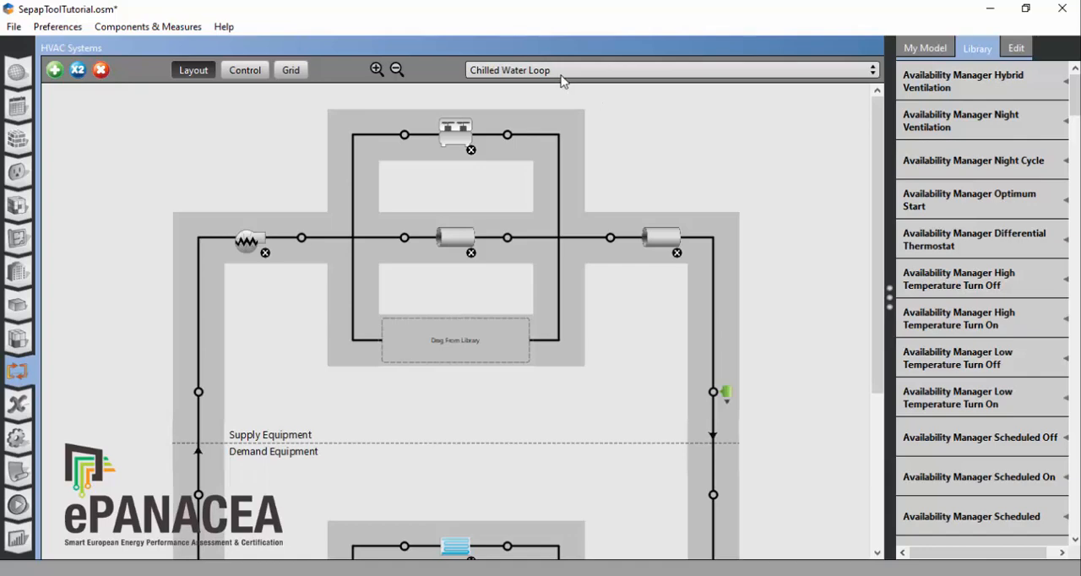
Step: Show the Hot Water Loop and look through its supply and demand equipment
left_click(578, 73)
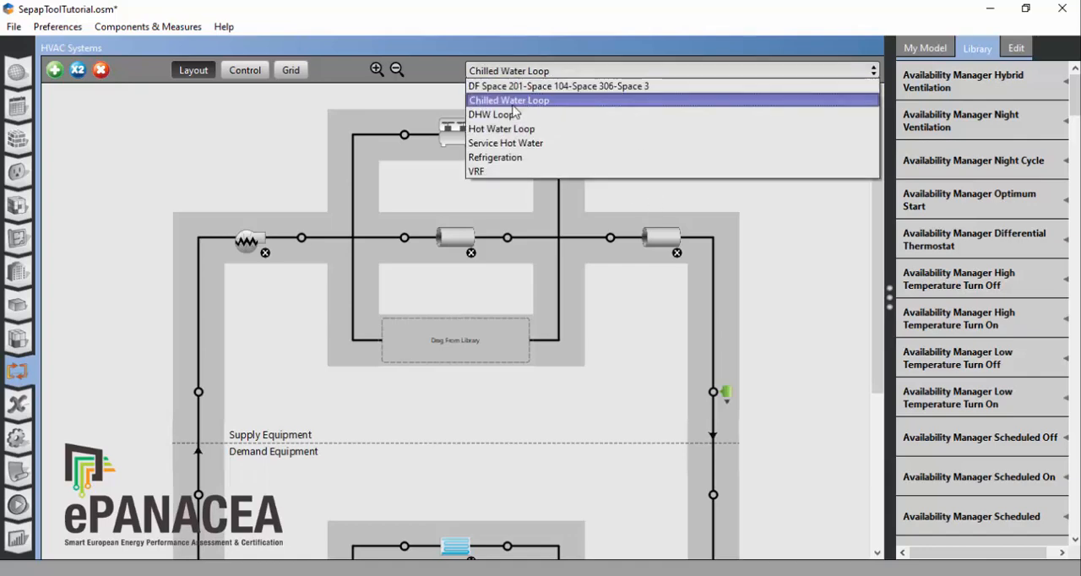
left_click(507, 128)
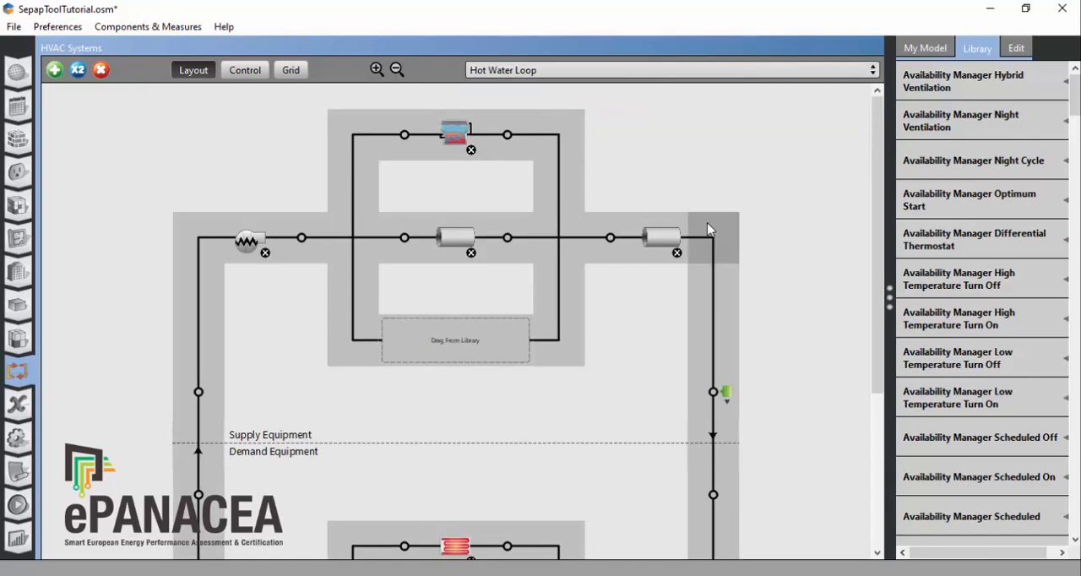
scroll(960, 264, "down", 2)
scroll(716, 436, "down", 1)
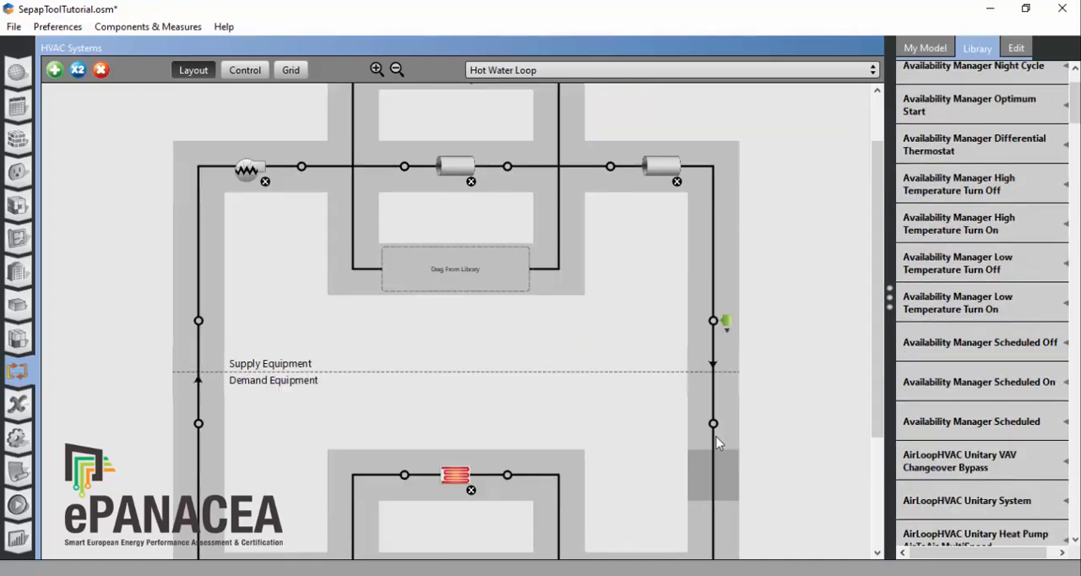
scroll(716, 436, "up", 1)
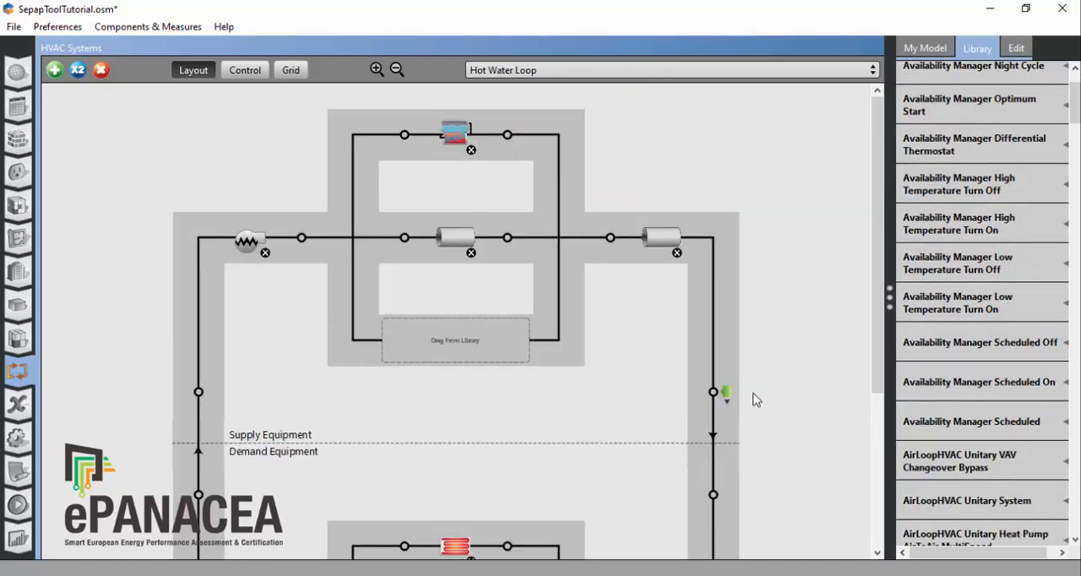
scroll(796, 429, "down", 3)
scroll(786, 406, "up", 2)
scroll(763, 359, "up", 2)
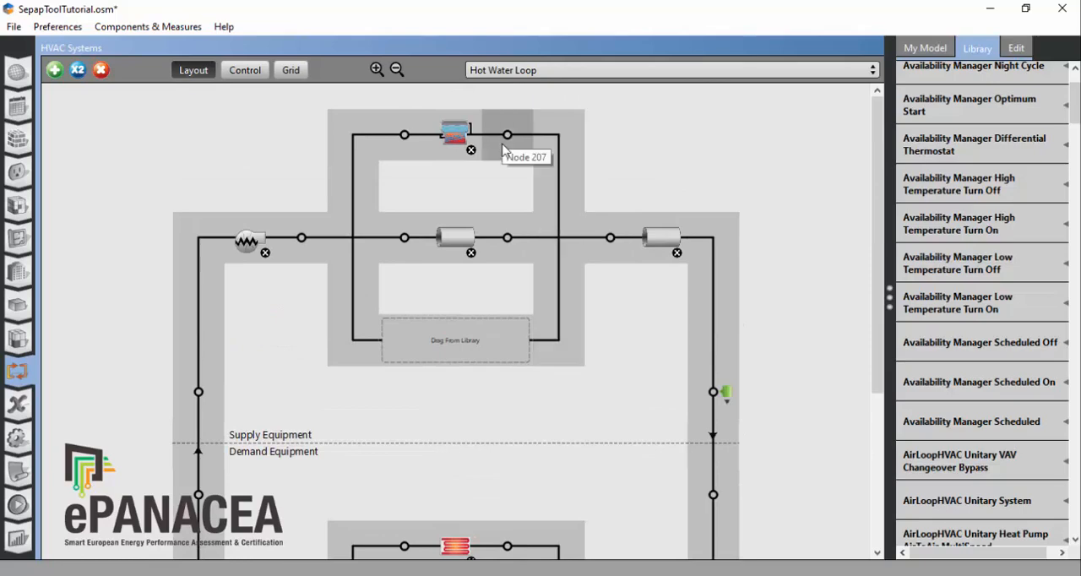
Step: Hard-size the nominal capacity of the loop's existing boiler, Boiler Hot Water 1, to 82000 W
left_click(458, 133)
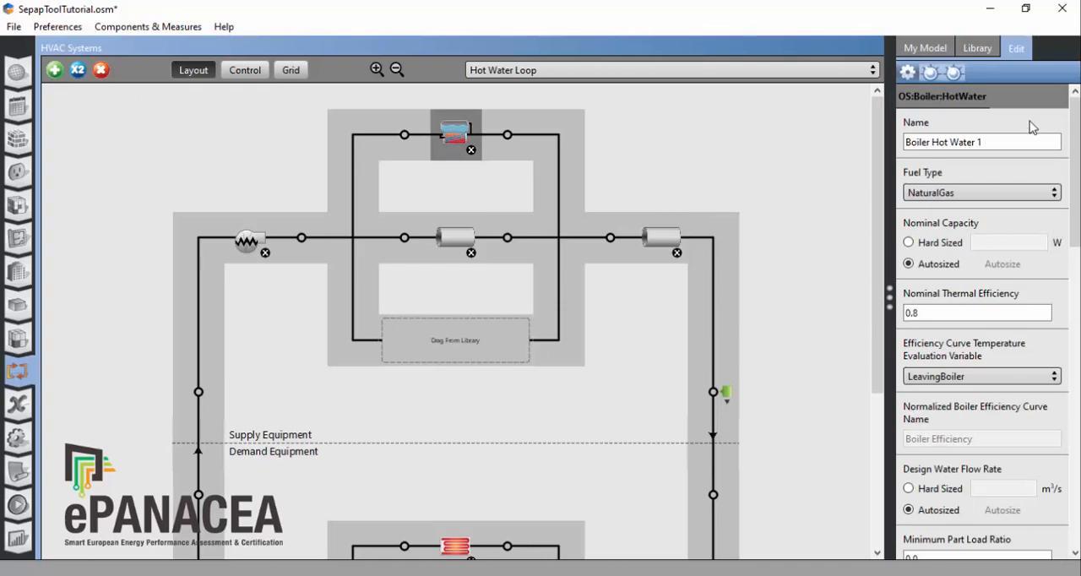
left_click_drag(889, 297, 745, 293)
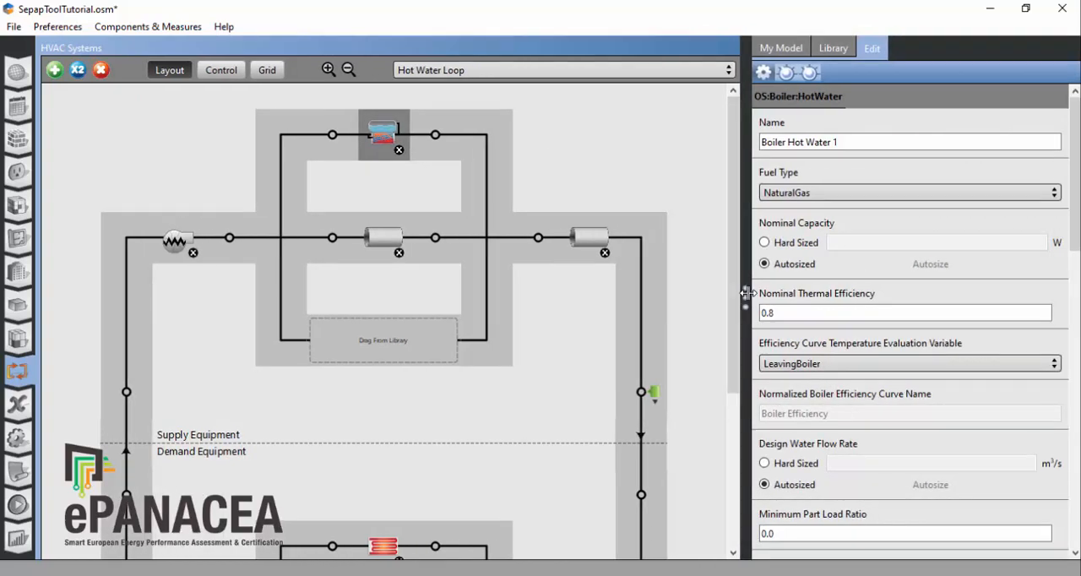
left_click(863, 141)
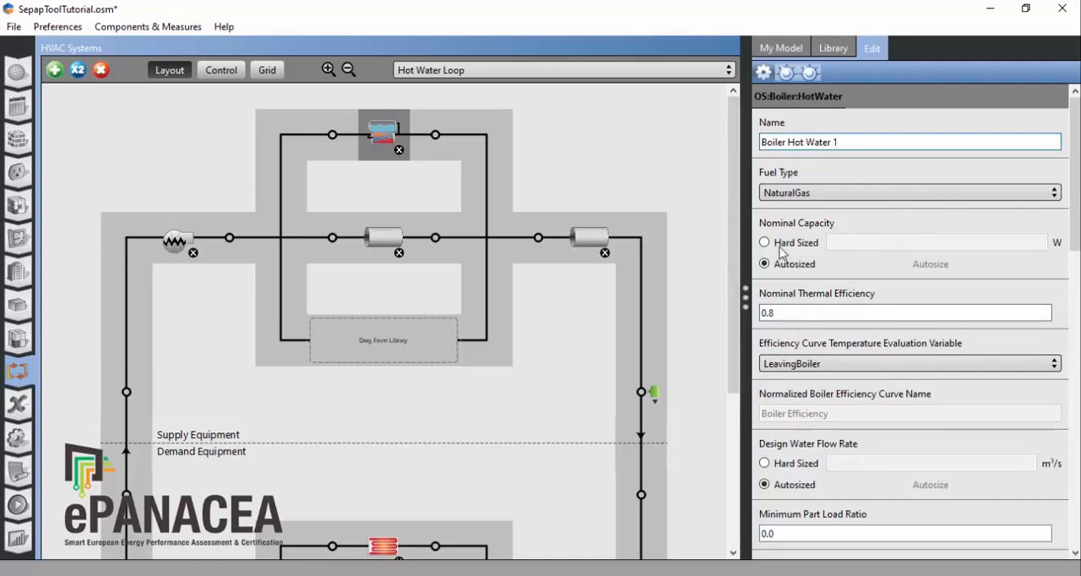
left_click(765, 244)
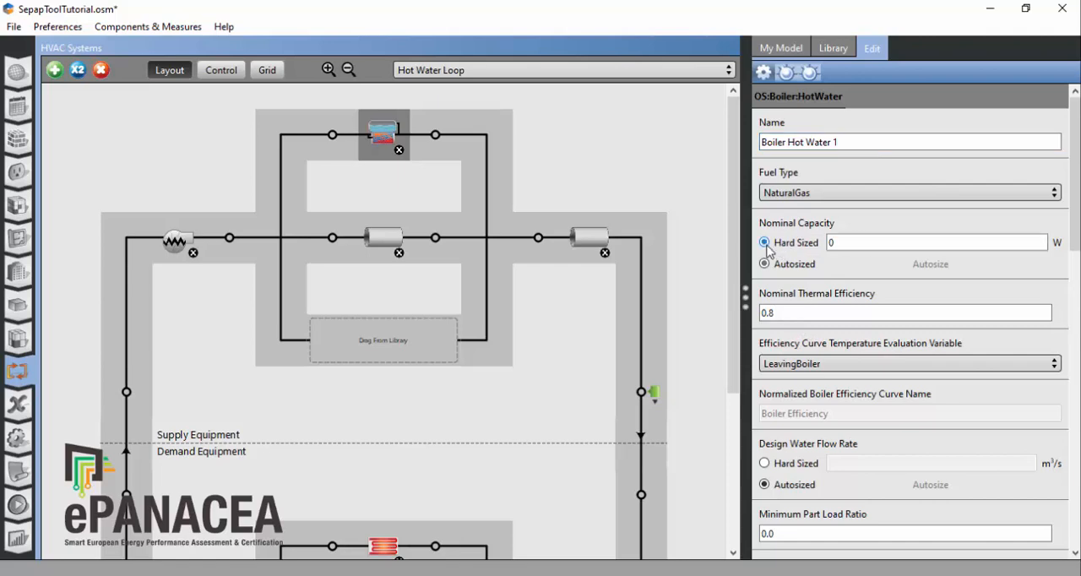
double_click(858, 242)
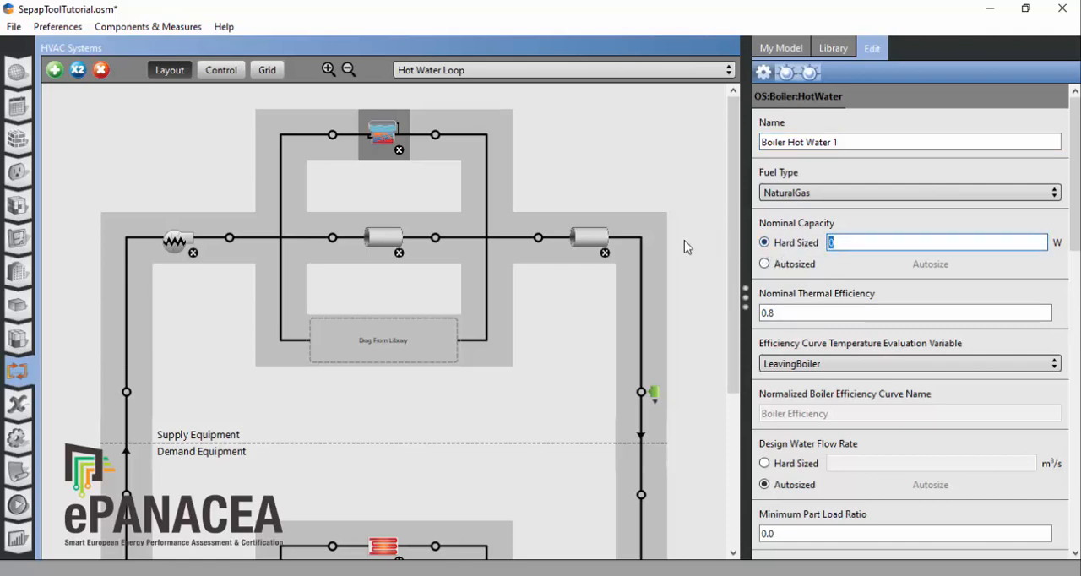
type("82000")
Step: Hard-size the design water flow rate of Boiler Hot Water 1 to 0.00392344 m³/s and save the model
left_click(775, 465)
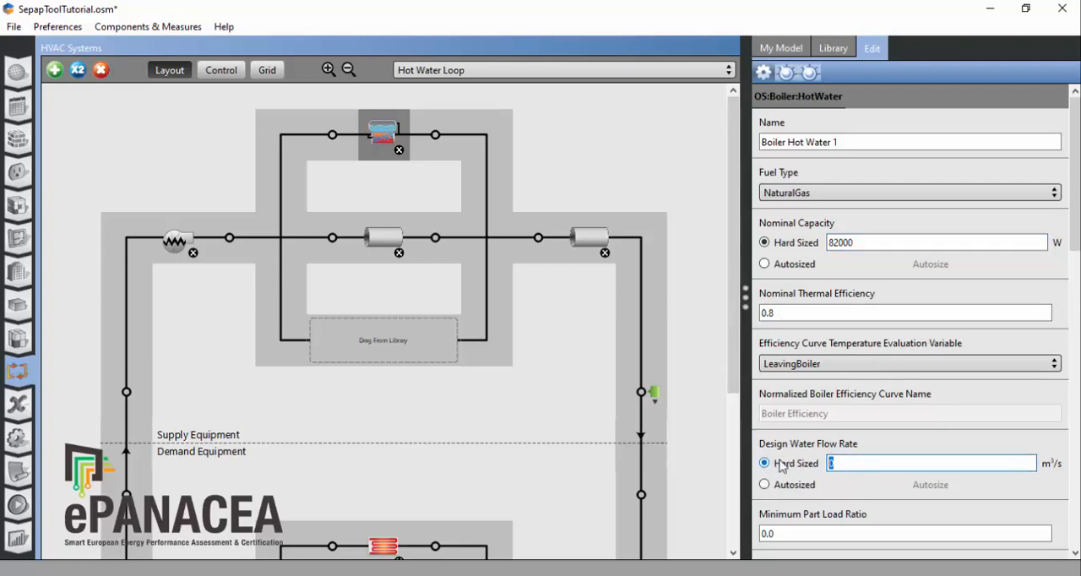
type("0.00")
type("392344")
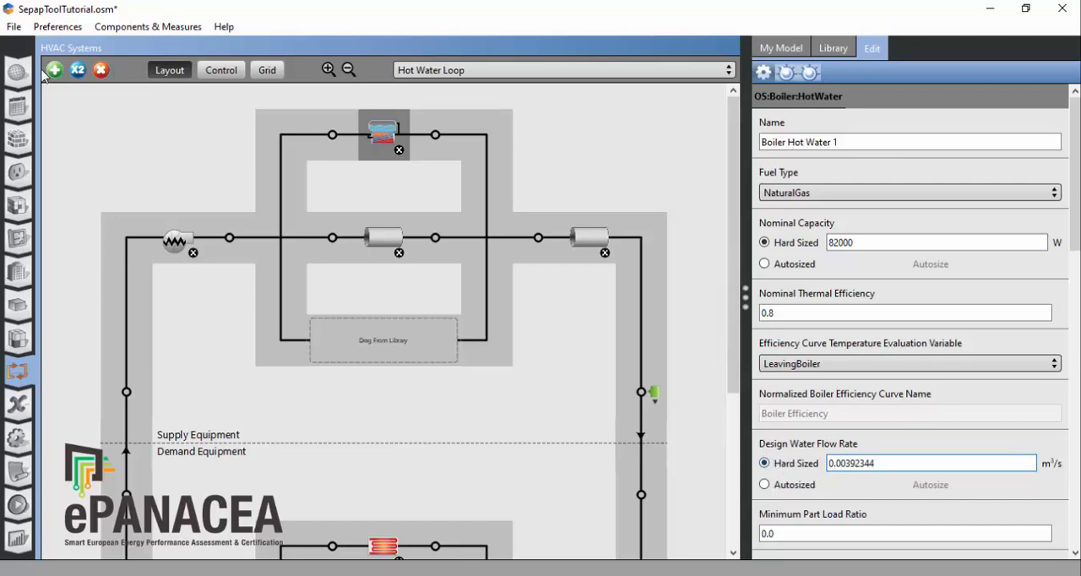
left_click(14, 27)
left_click(40, 106)
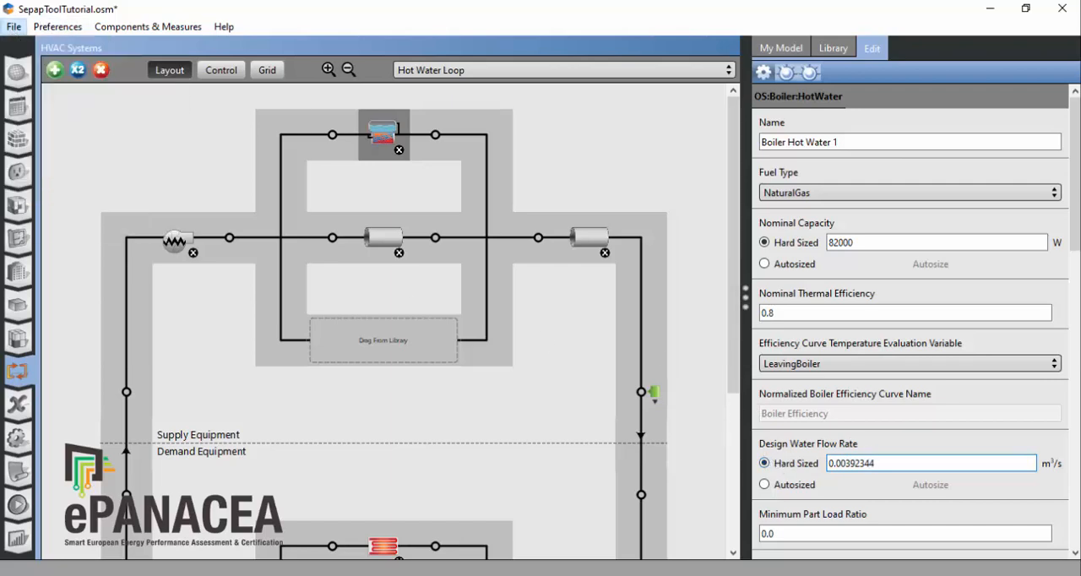
Step: Add three HW Boiler components from the library as parallel supply branches of the Hot Water Loop
left_click(833, 48)
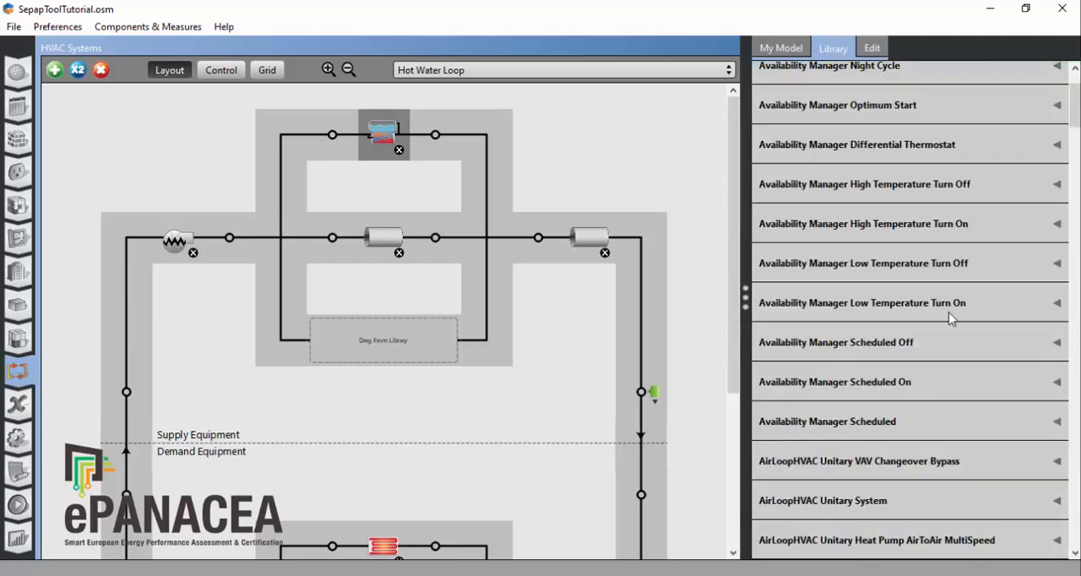
scroll(950, 318, "up", 3)
scroll(972, 350, "down", 5)
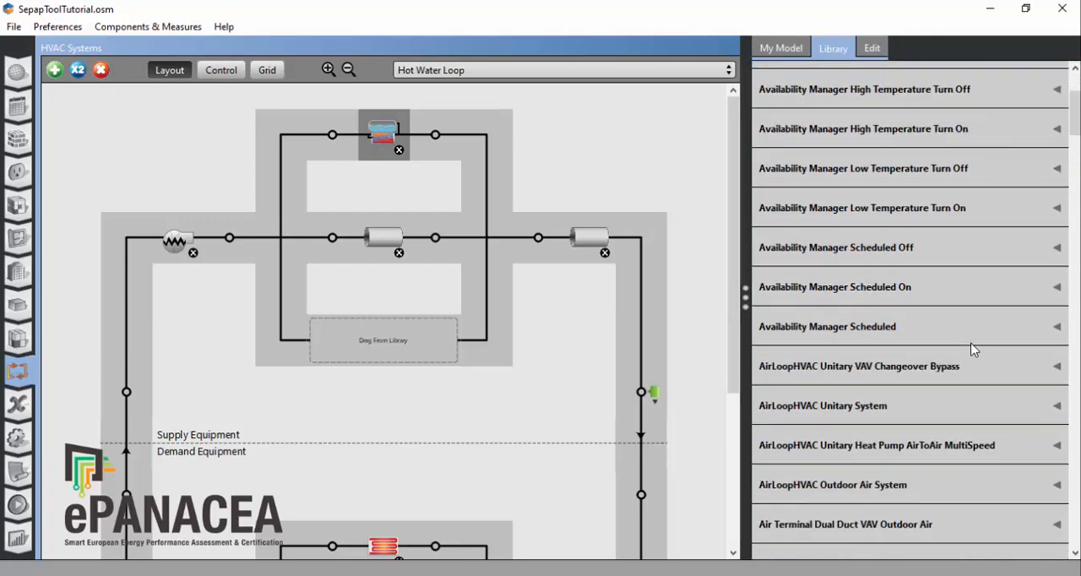
scroll(972, 350, "down", 15)
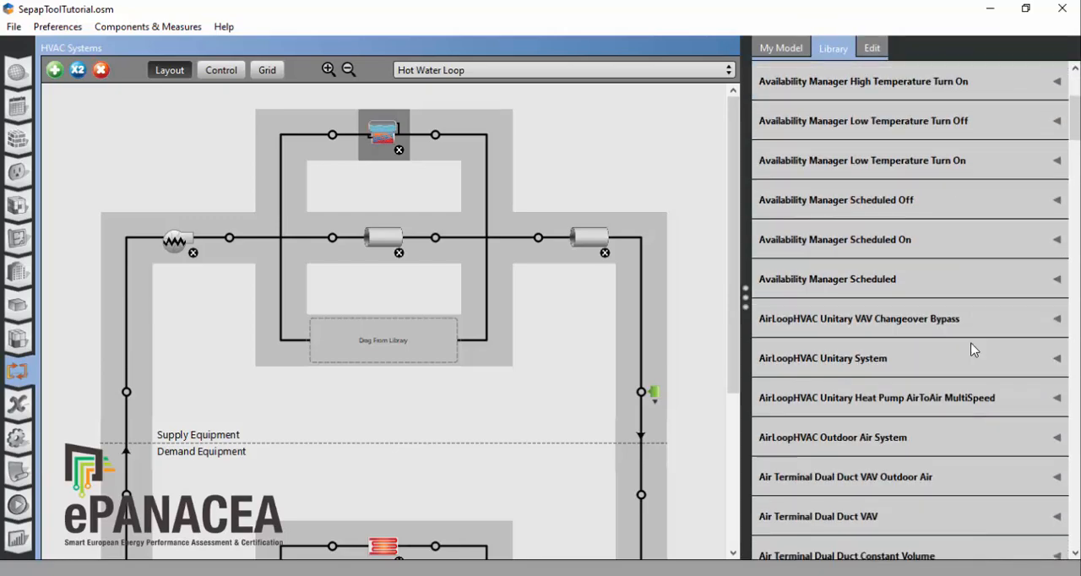
scroll(971, 350, "down", 20)
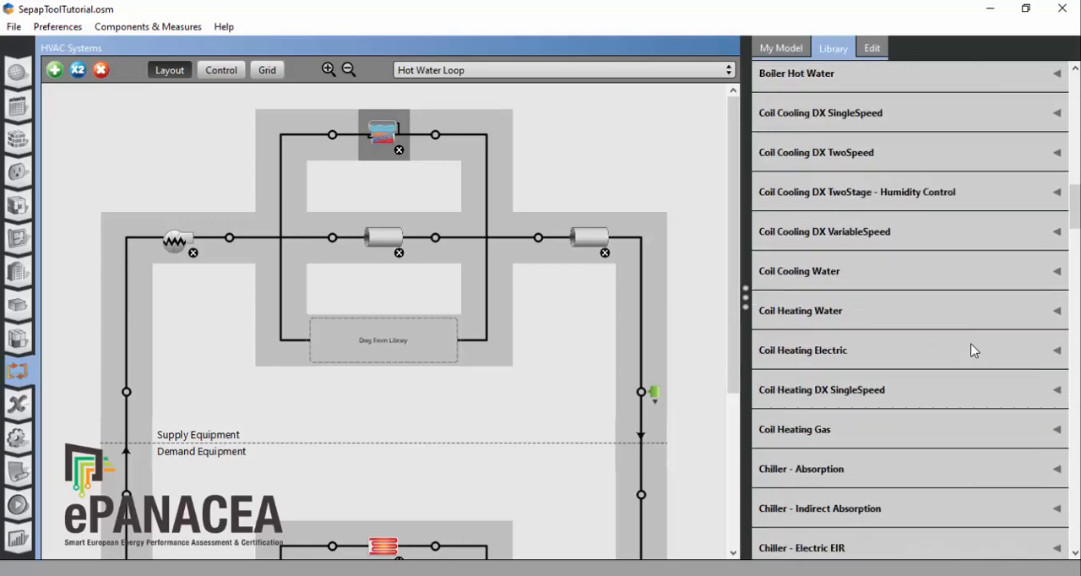
scroll(972, 349, "down", 1)
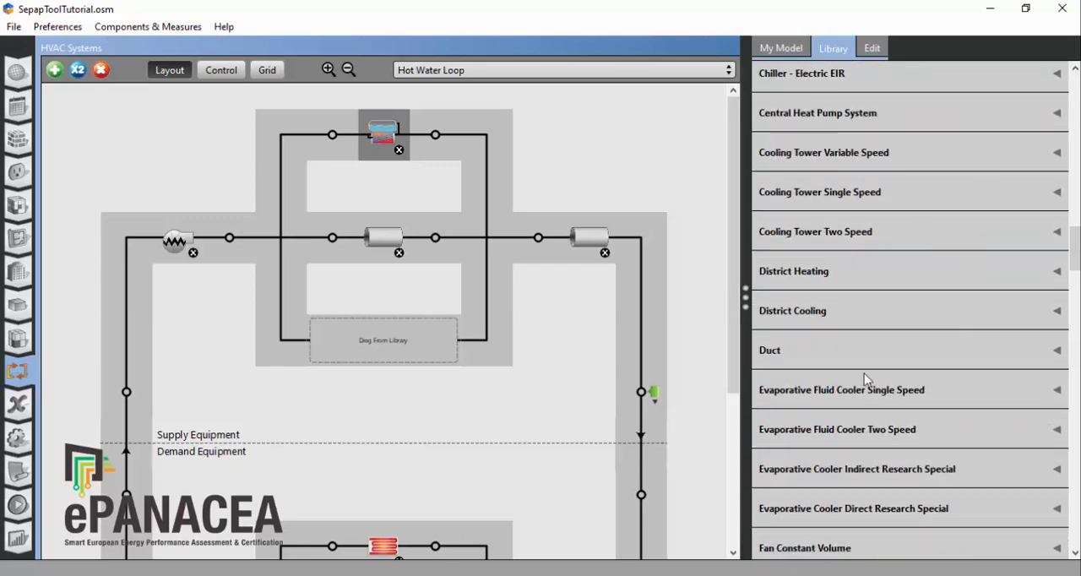
scroll(866, 373, "up", 9)
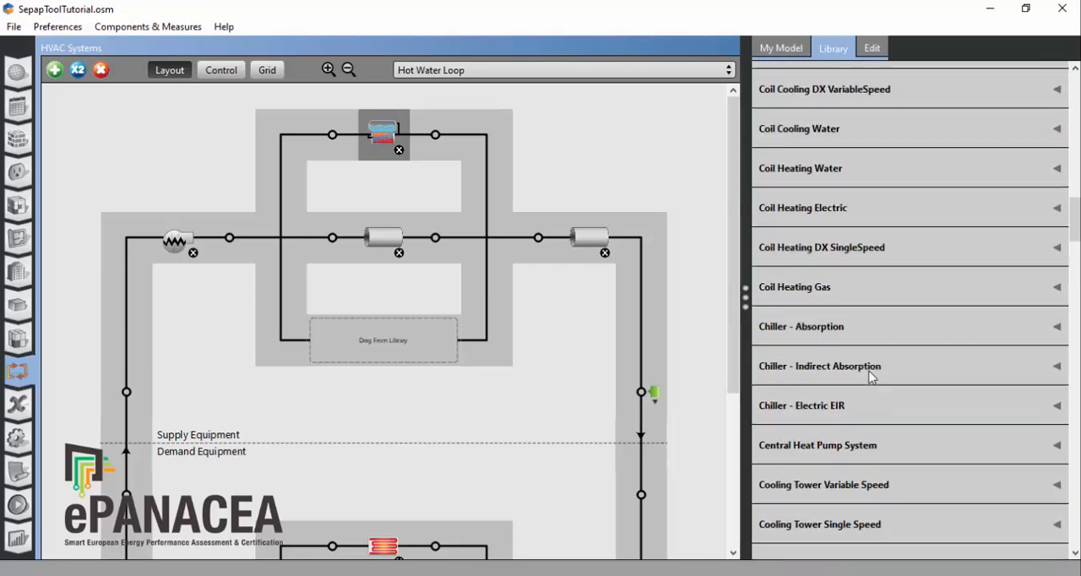
scroll(870, 378, "up", 5)
scroll(856, 379, "down", 1)
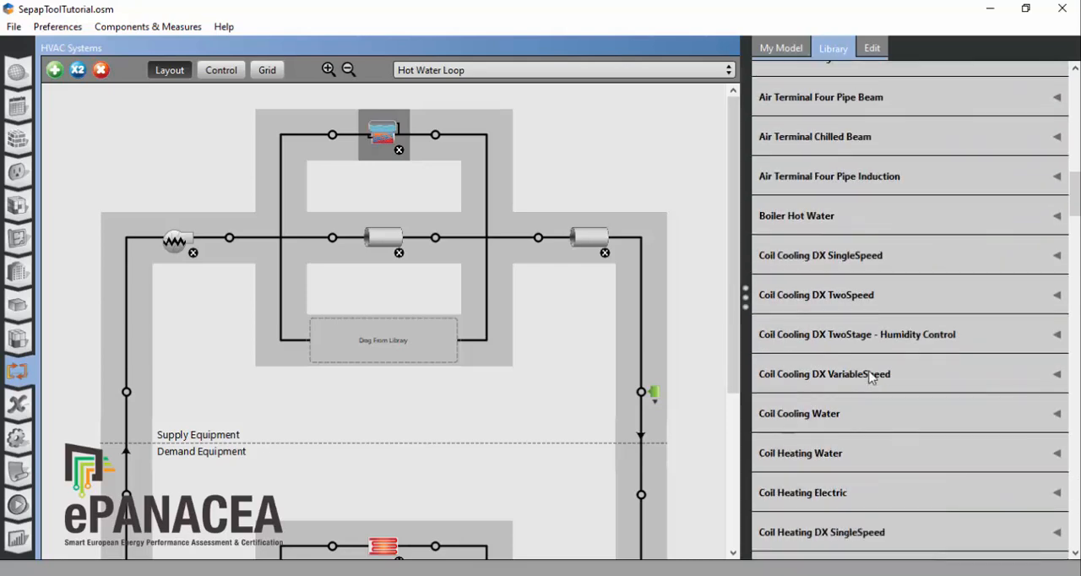
left_click(1058, 217)
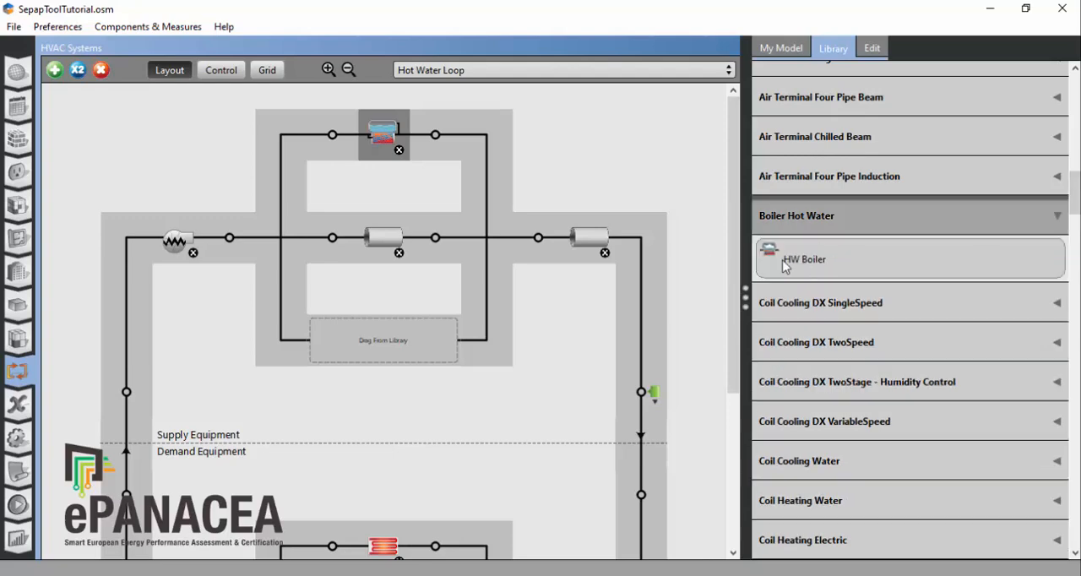
left_click_drag(785, 262, 406, 339)
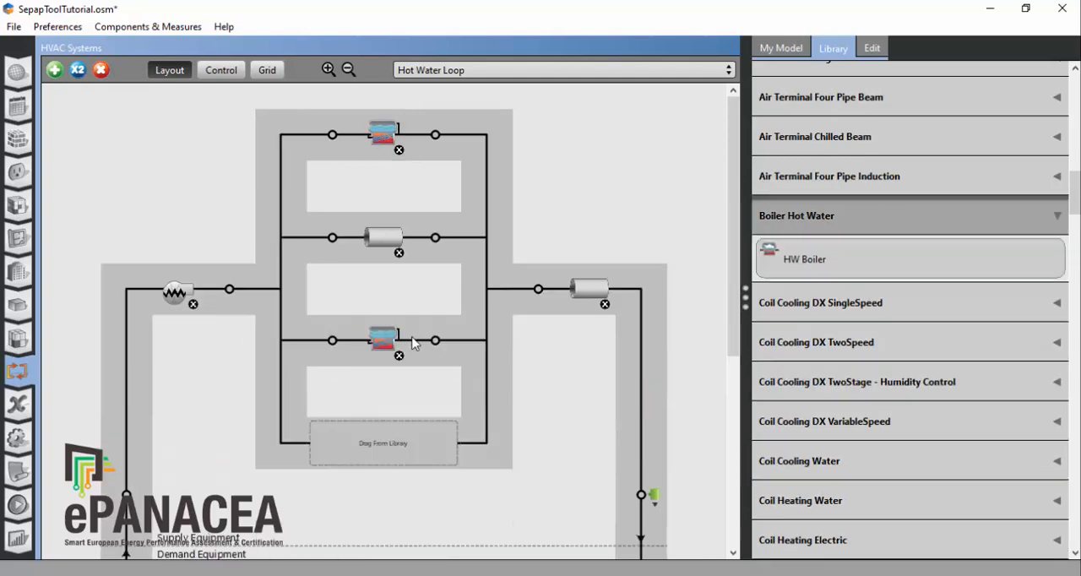
left_click_drag(833, 263, 414, 456)
left_click_drag(828, 269, 377, 558)
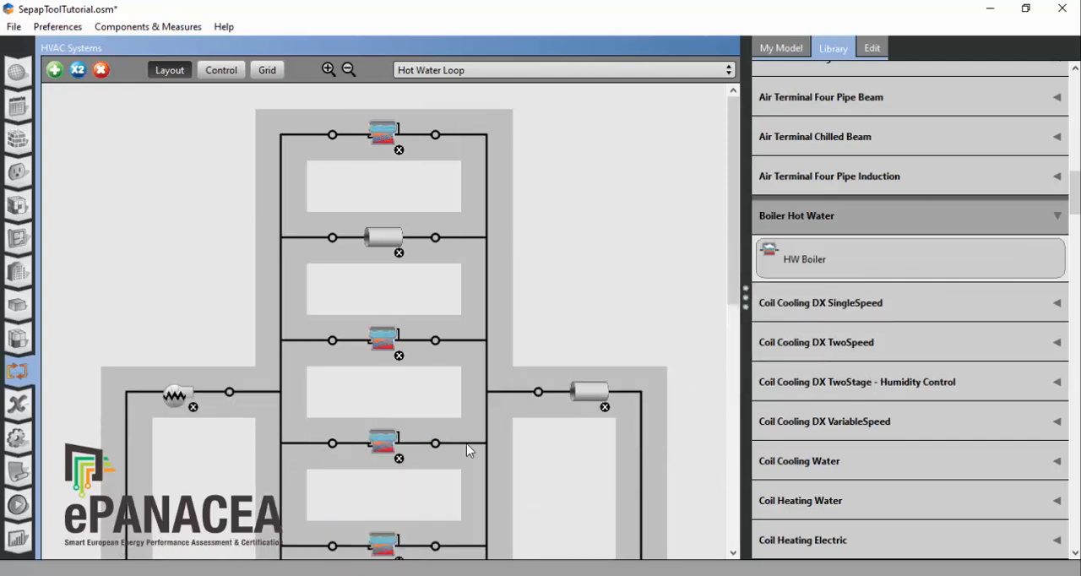
Step: Hard-size the nominal capacity of the first added boiler, HW Boiler, to 82000 W
left_click(384, 340)
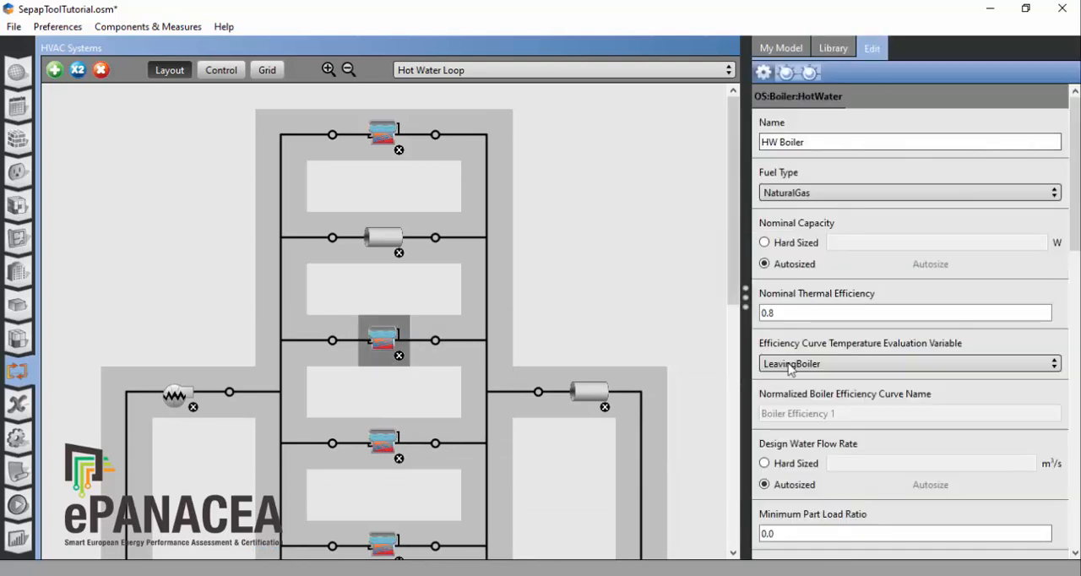
left_click(765, 242)
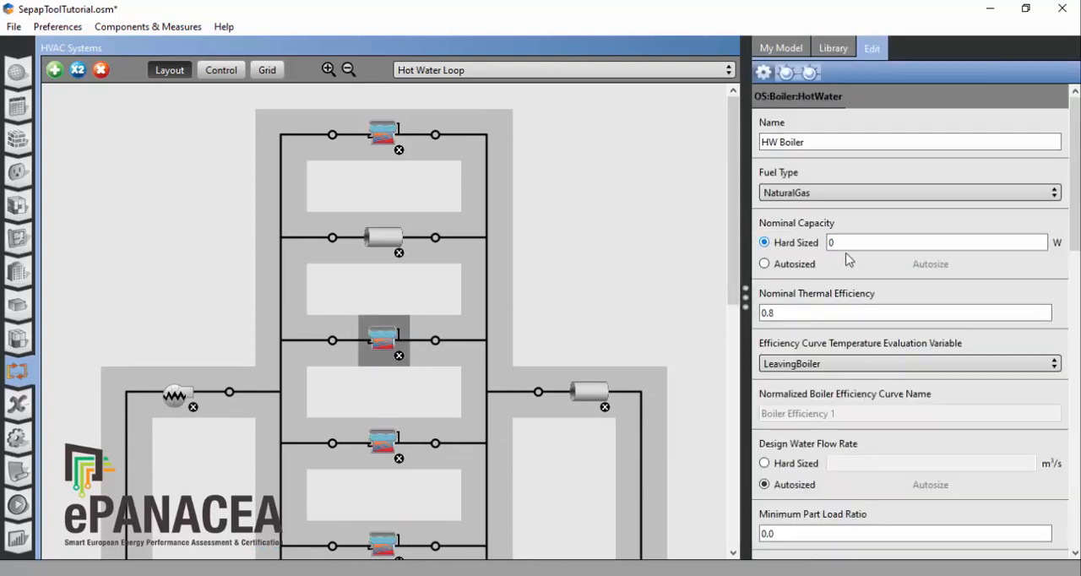
left_click(878, 244)
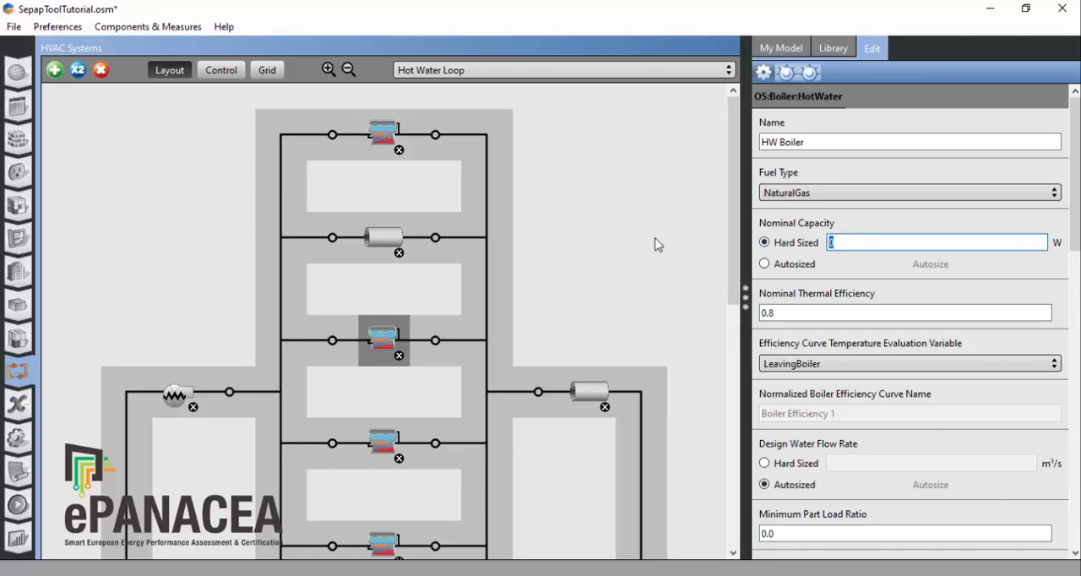
type("82000")
Step: Hard-size the design water flow rate of HW Boiler to 0.00392344 m³/s
left_click(788, 472)
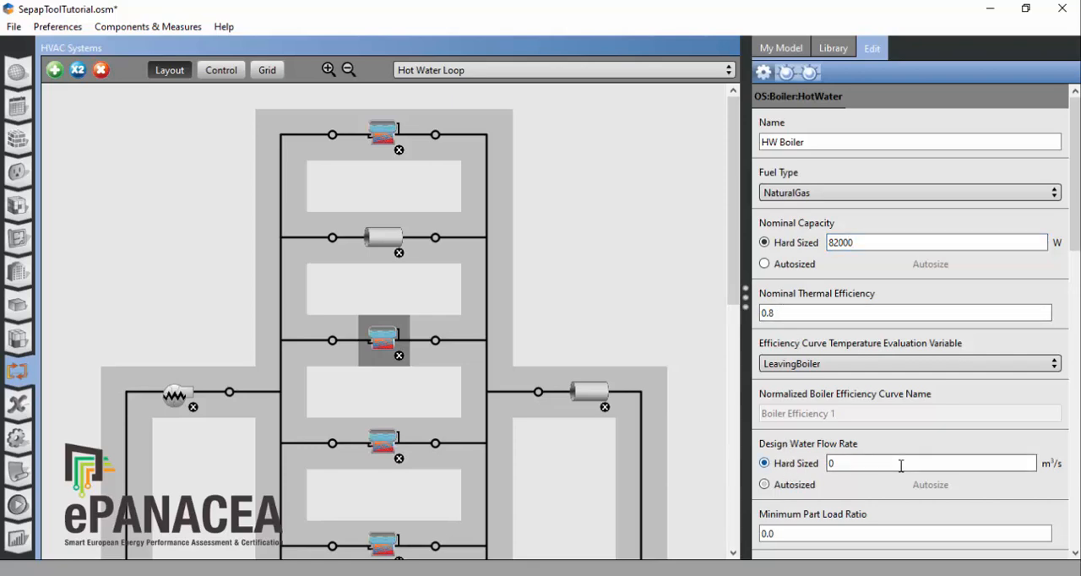
left_click(898, 464)
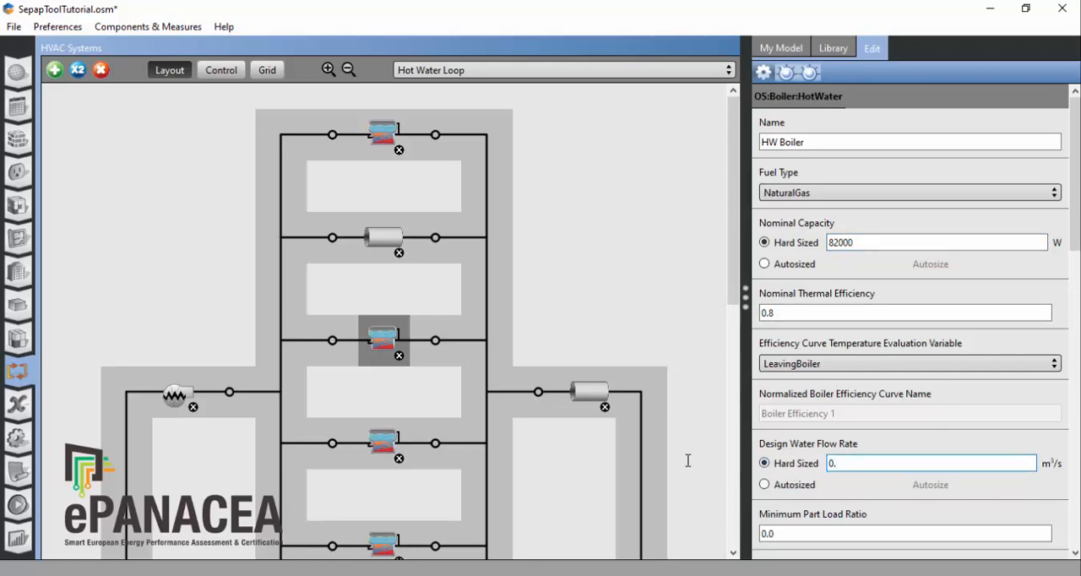
type(".00392344")
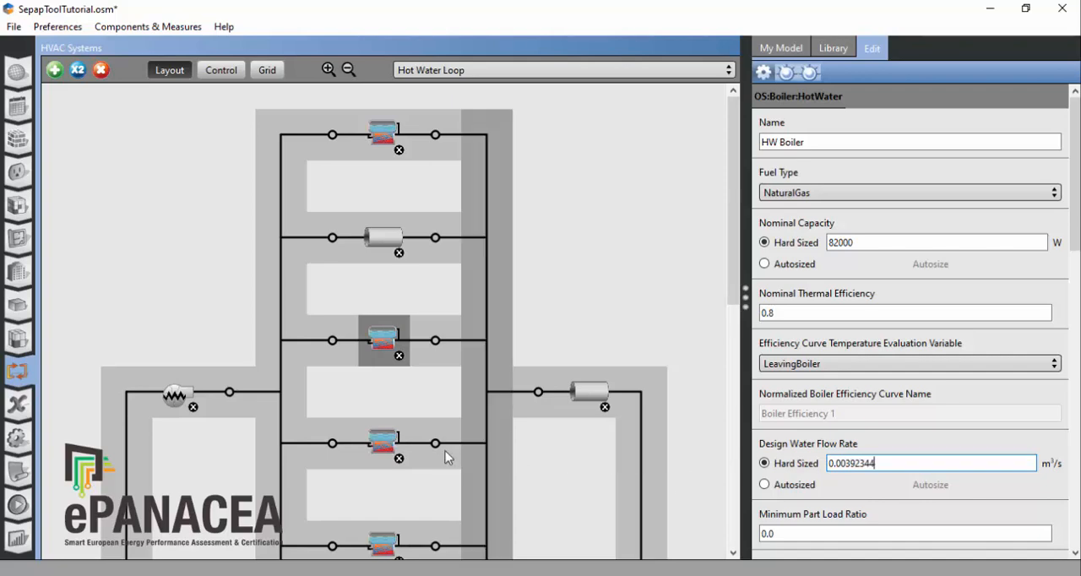
Step: Switch the nominal capacity of HW Boiler 1 on the Hot Water Loop to hard-sized and clear the preset value
left_click(384, 442)
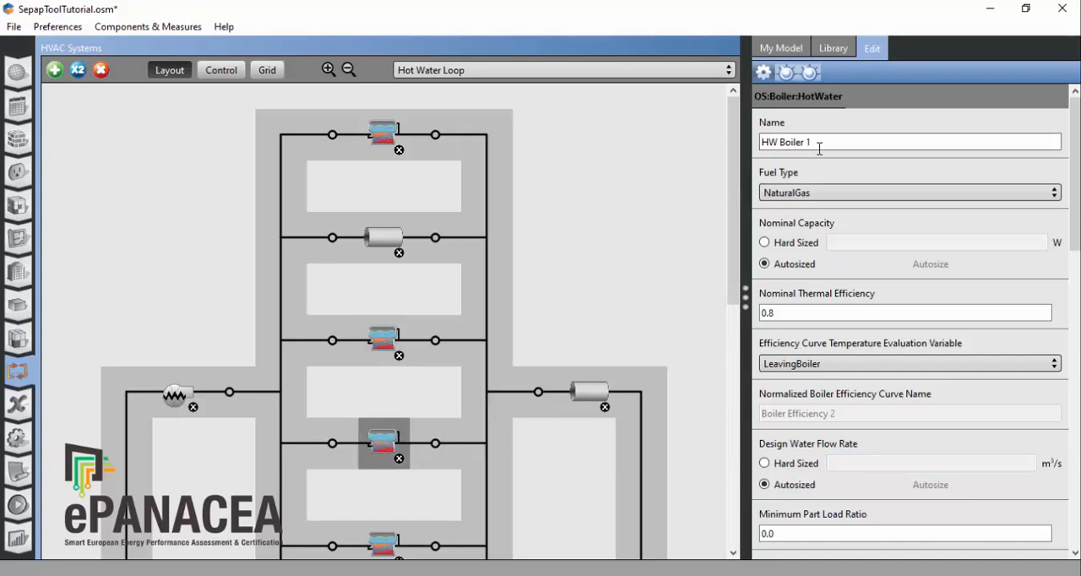
left_click(796, 243)
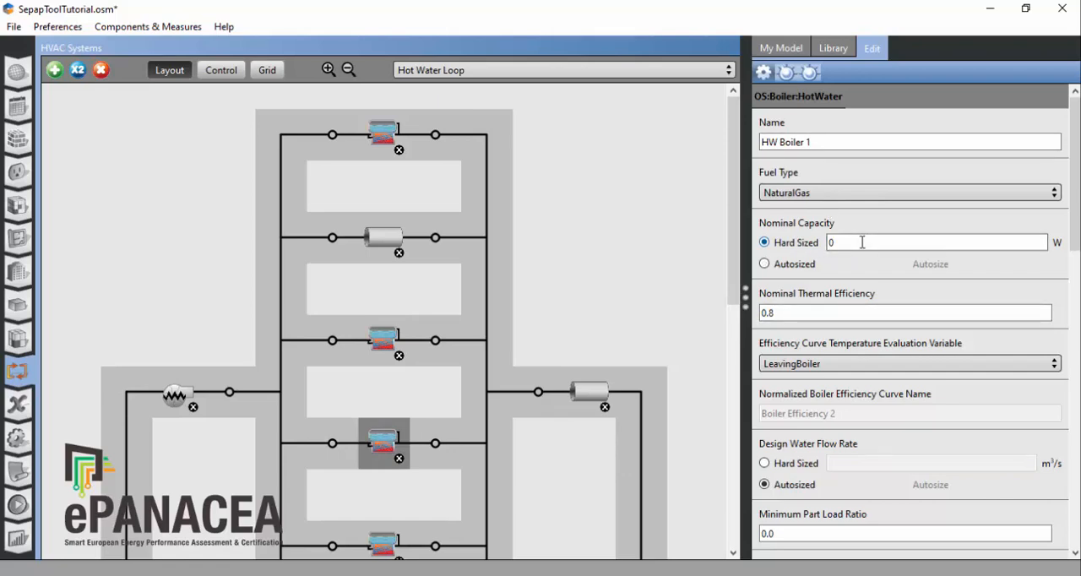
double_click(862, 243)
key("BackSpace")
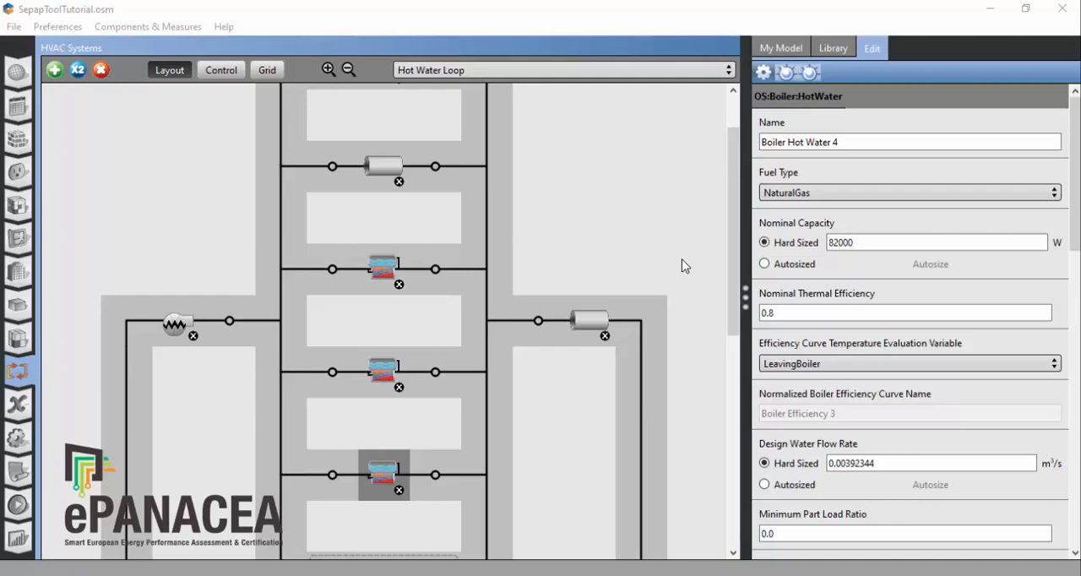
Step: Hard-size the rated flow rate of the Hot Water Loop's variable speed supply pump to 0.015693 m³/s
left_click(179, 325)
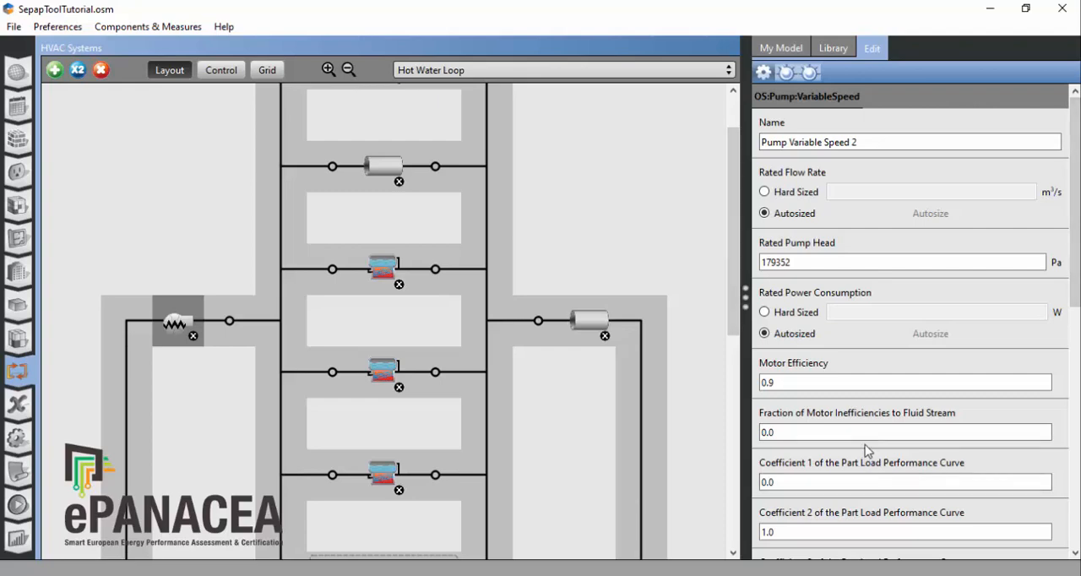
left_click(776, 192)
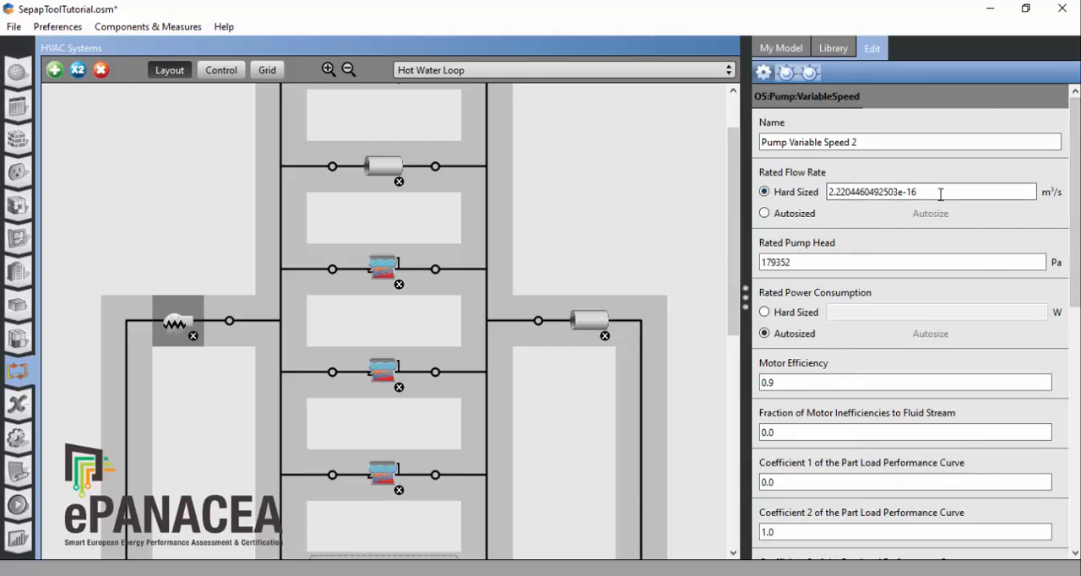
left_click_drag(940, 194, 610, 197)
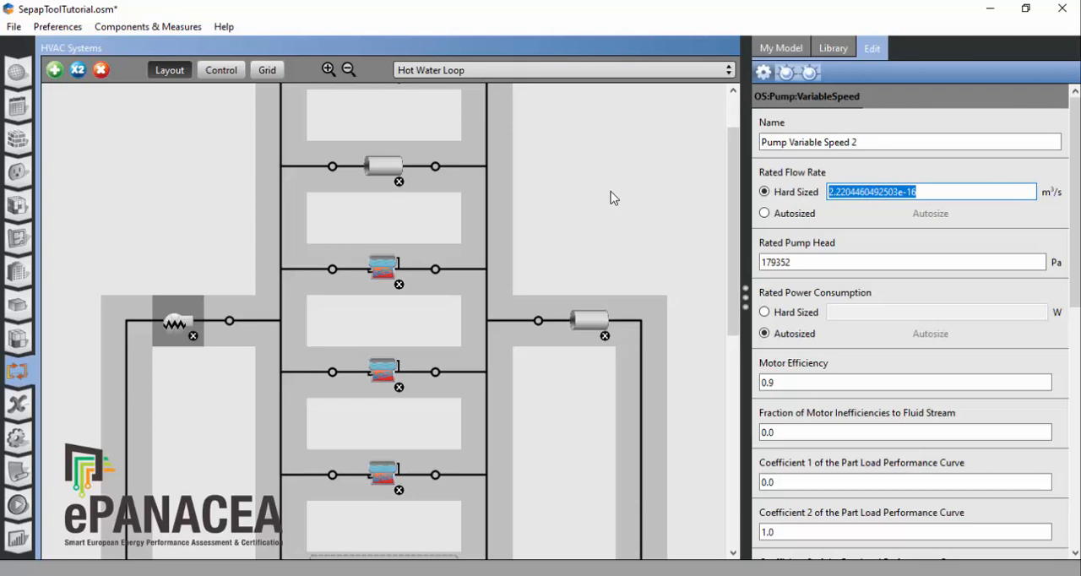
type("0.")
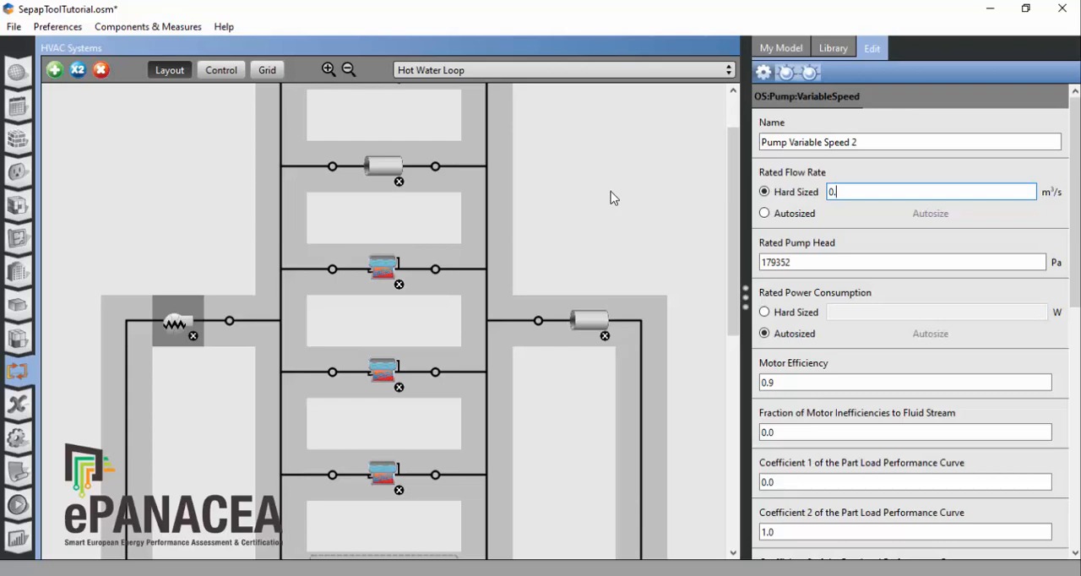
type("1")
key("BackSpace")
type("015693")
left_click(855, 263)
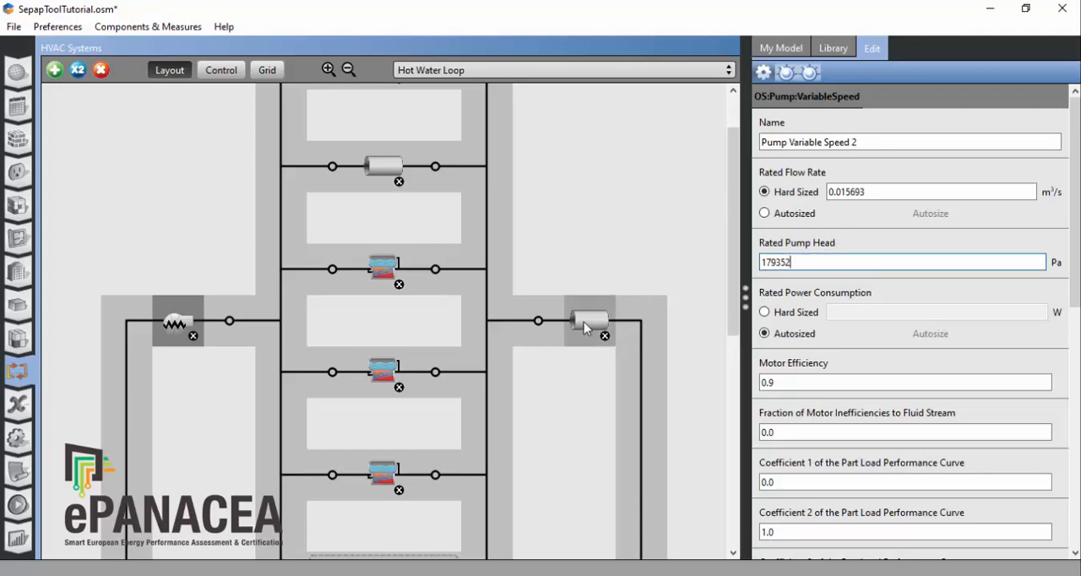
Step: Add an Outdoor Pipe from the library to the Hot Water Loop's supply outlet branch, upstream of the adiabatic pipe
left_click(832, 50)
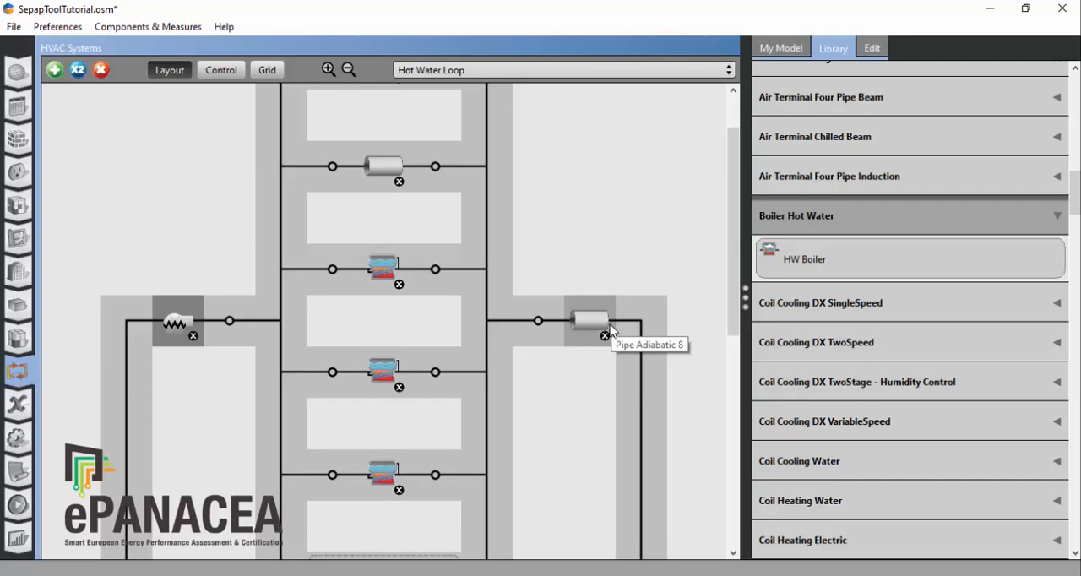
scroll(962, 292, "up", 1)
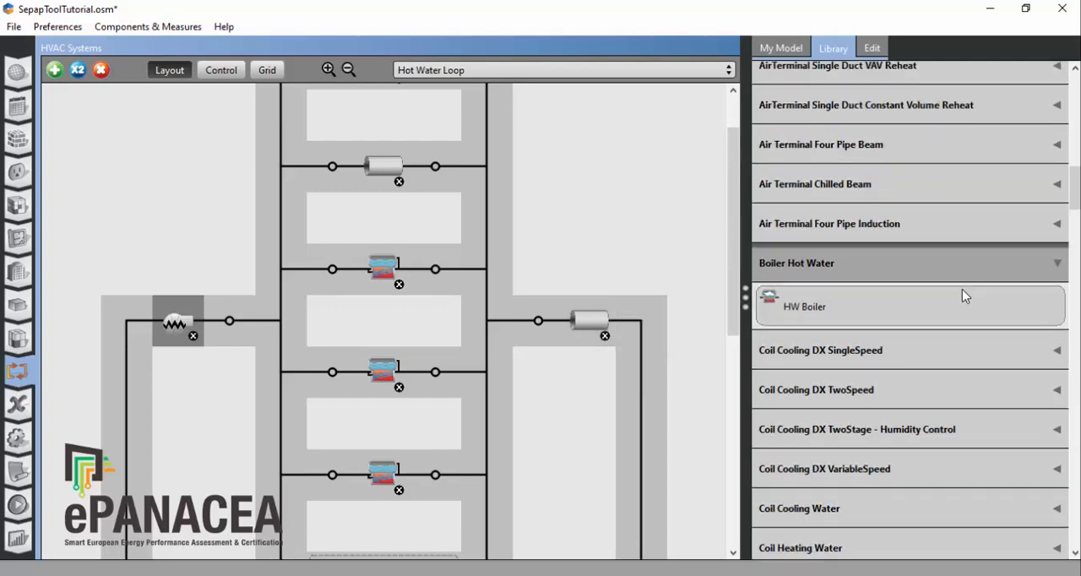
scroll(966, 295, "up", 2)
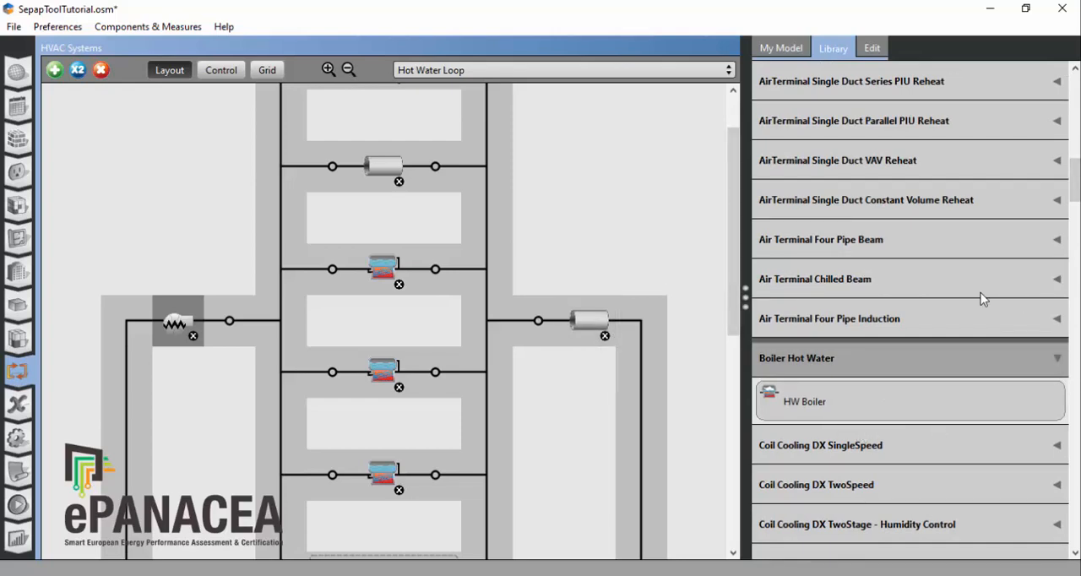
scroll(981, 296, "down", 8)
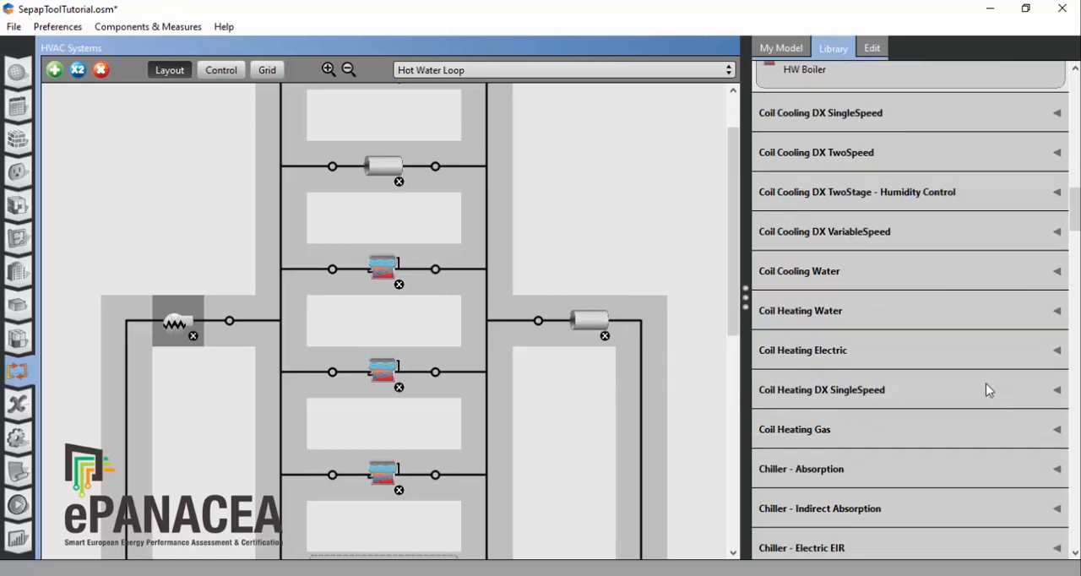
scroll(979, 386, "down", 6)
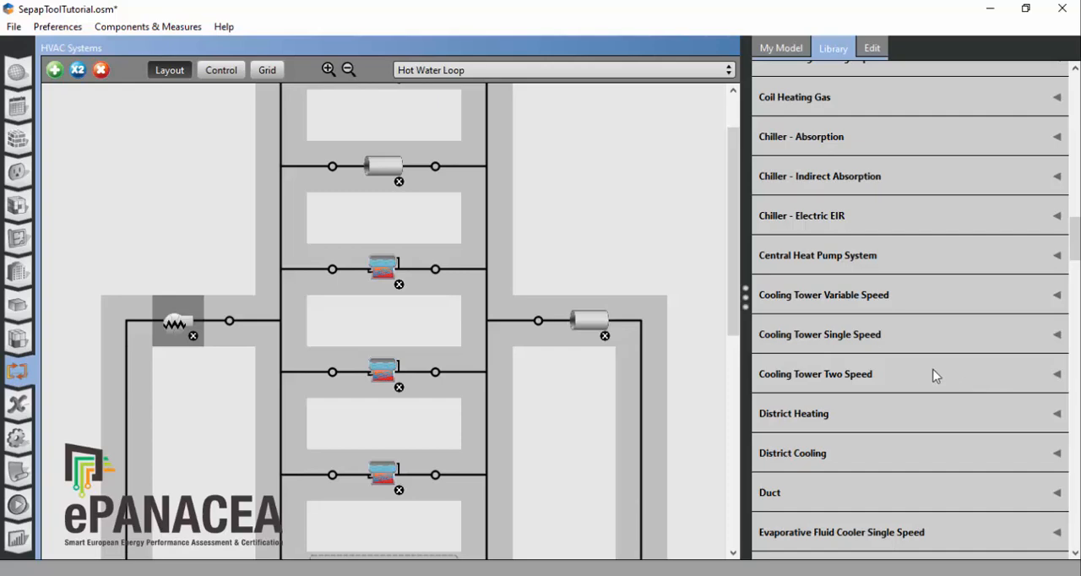
scroll(912, 423, "down", 3)
scroll(912, 426, "down", 6)
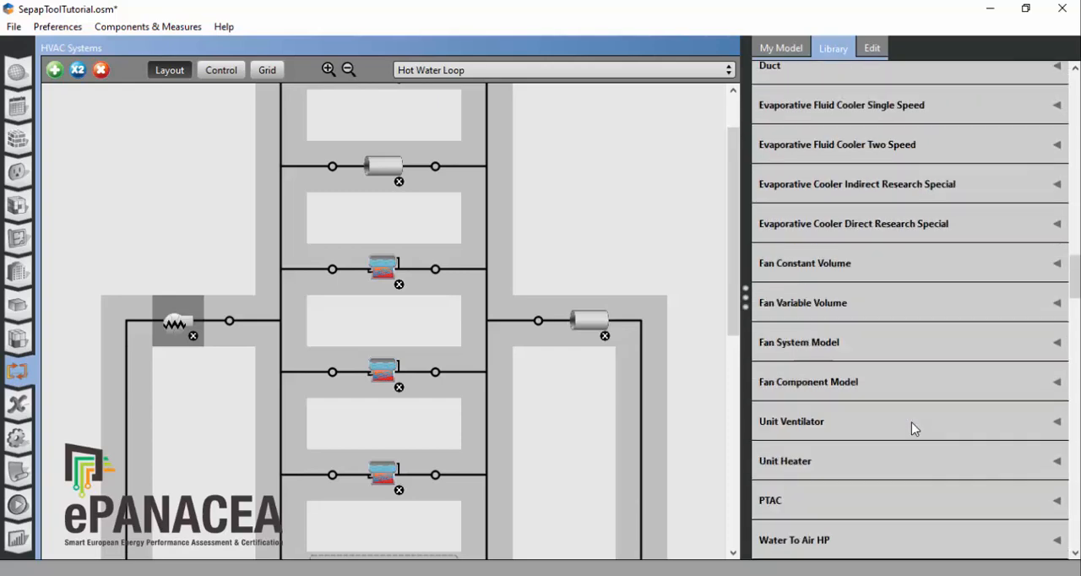
scroll(913, 427, "down", 2)
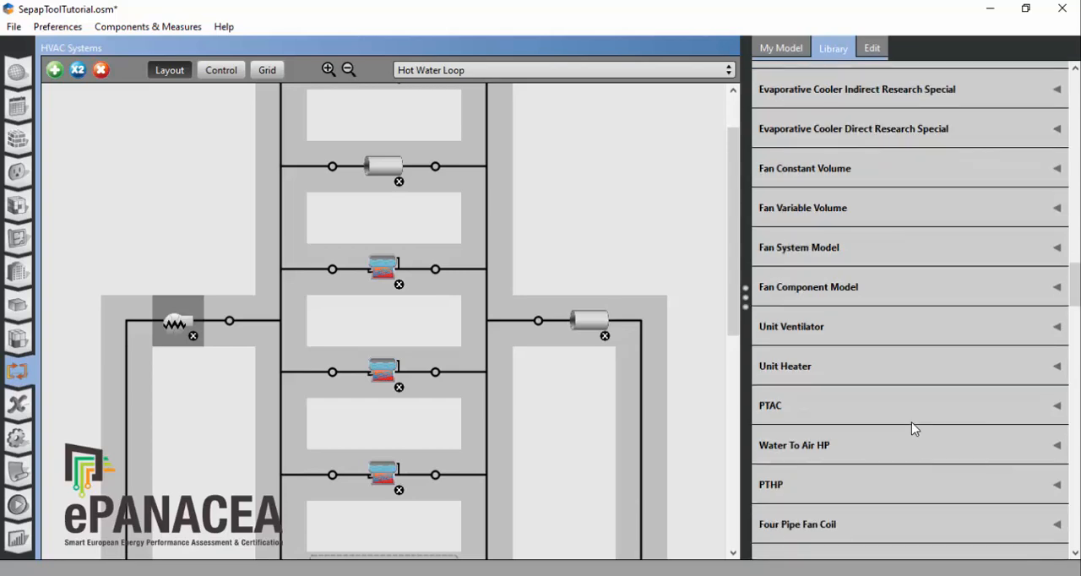
scroll(912, 428, "down", 7)
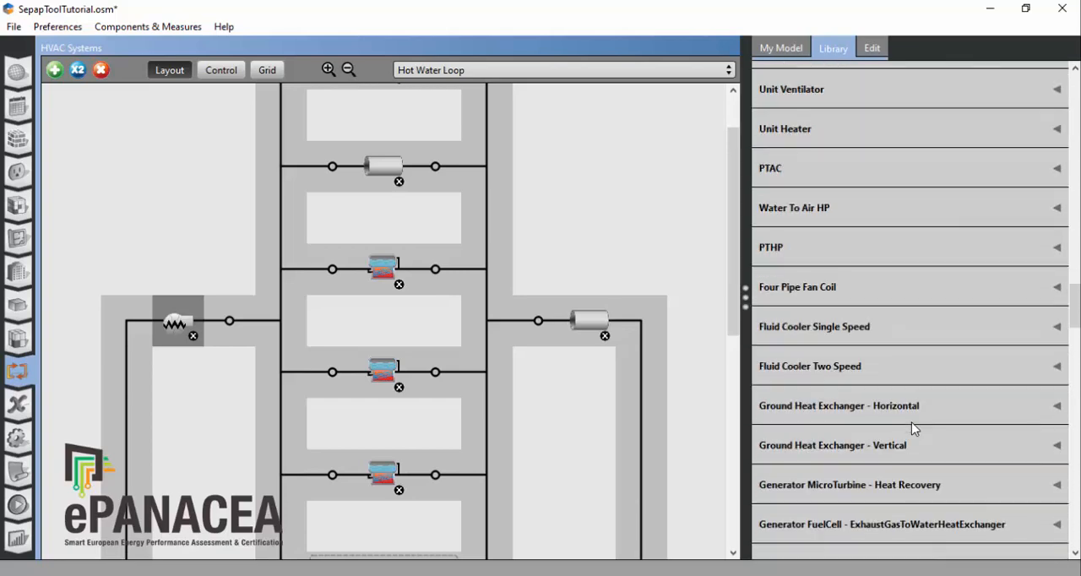
scroll(930, 432, "down", 8)
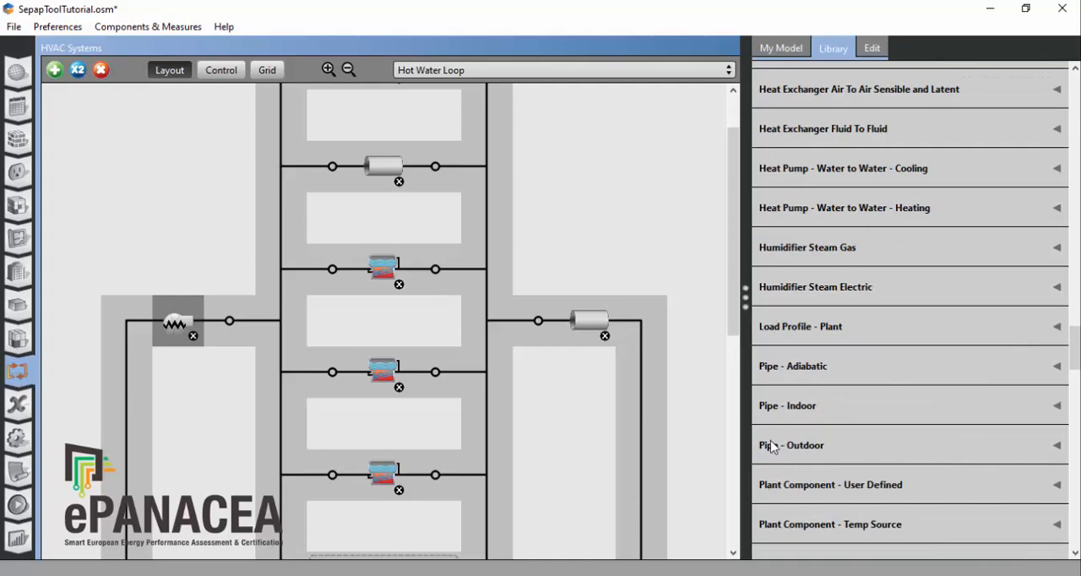
left_click(1061, 457)
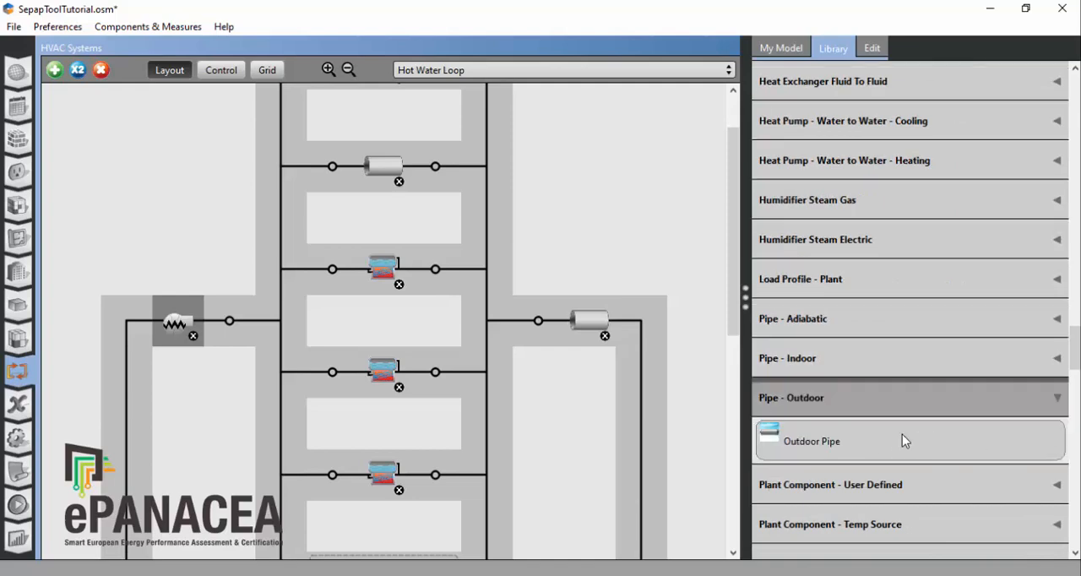
left_click_drag(821, 448, 532, 329)
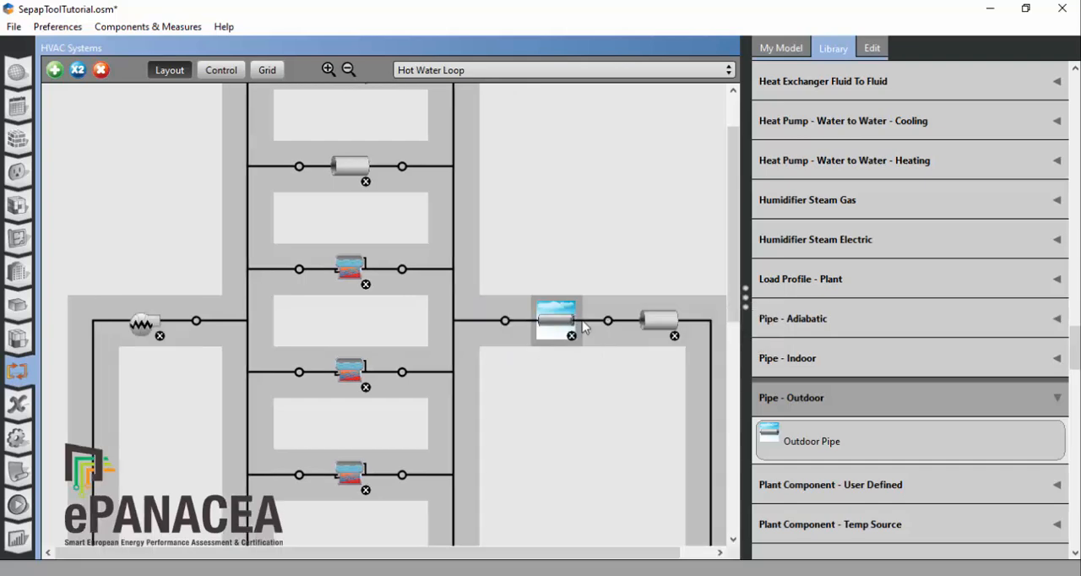
Step: Examine the construction, inside diameter and length of the added Outdoor Pipe
left_click(554, 325)
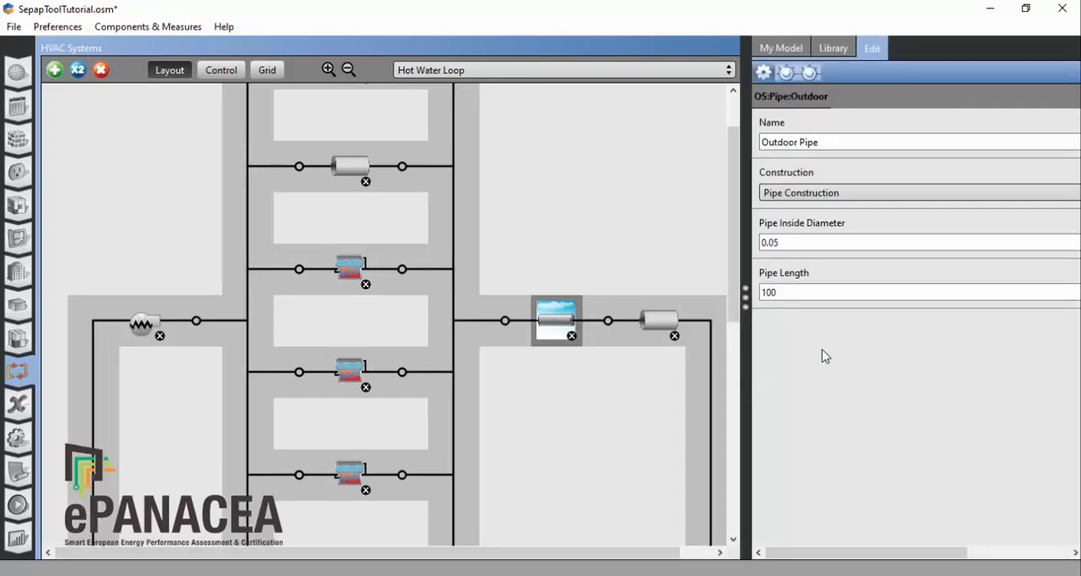
left_click_drag(805, 243, 717, 248)
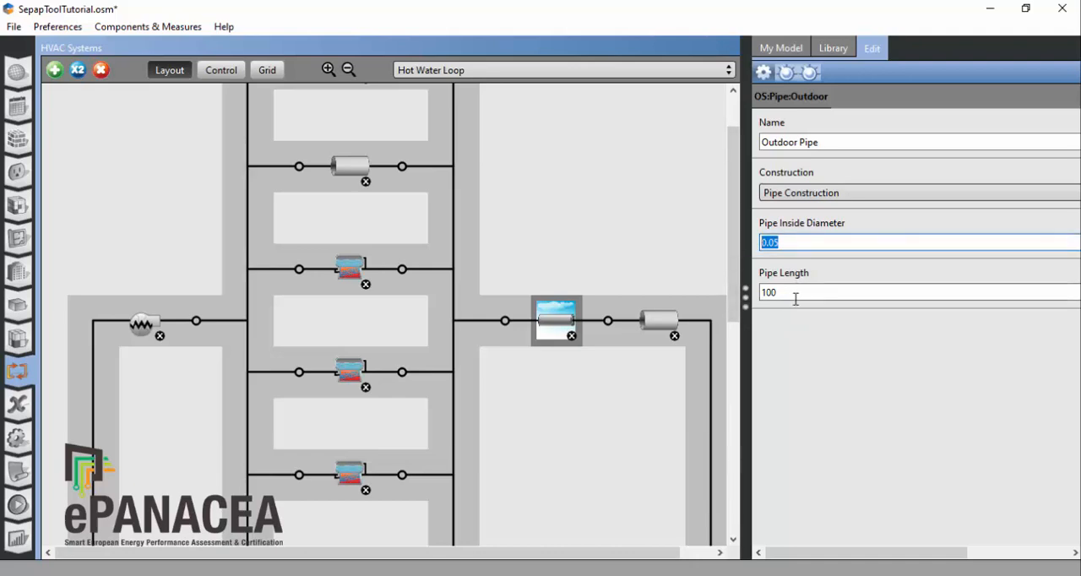
key("Tab")
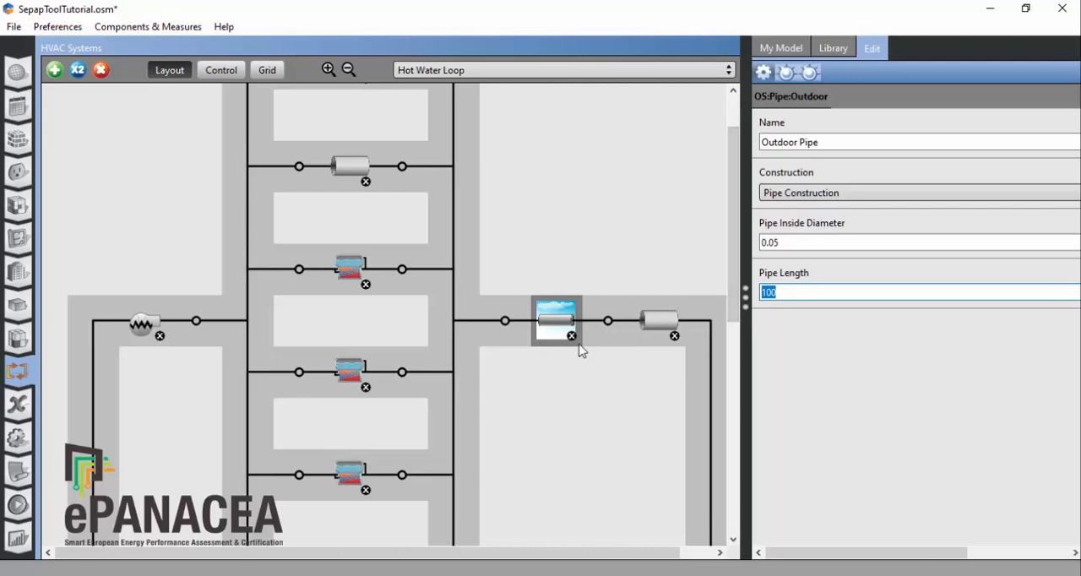
Step: Delete the heating coil Coil Heating Water 1 from the demand side of the Hot Water Loop
left_click(737, 262)
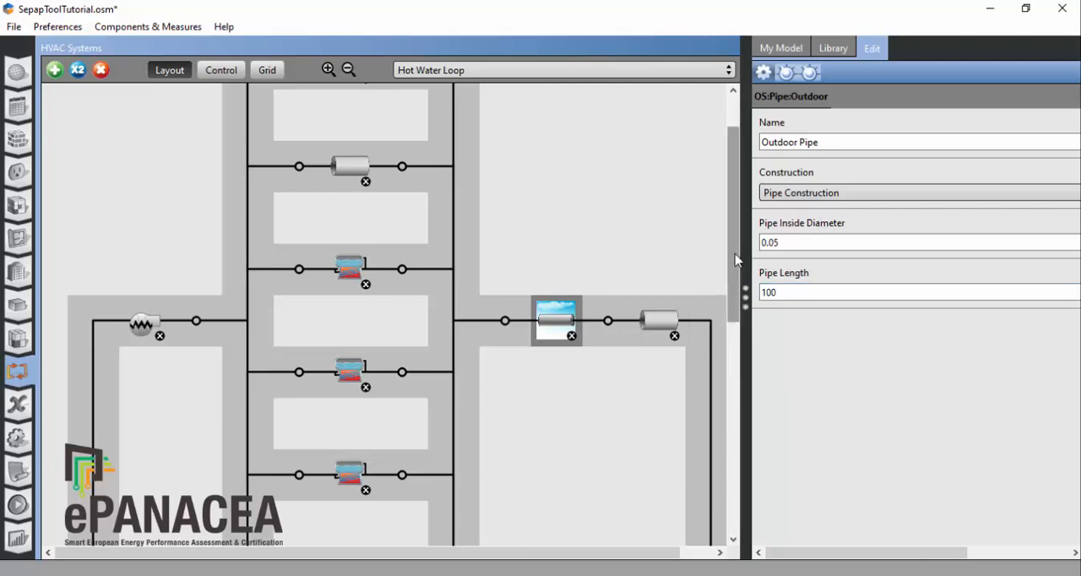
left_click_drag(737, 262, 742, 447)
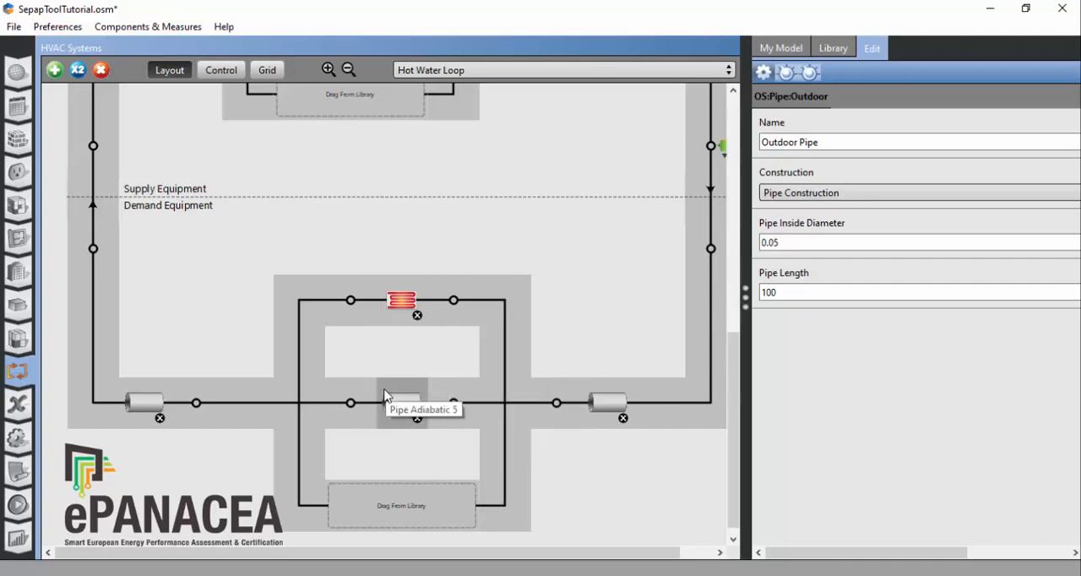
left_click(419, 317)
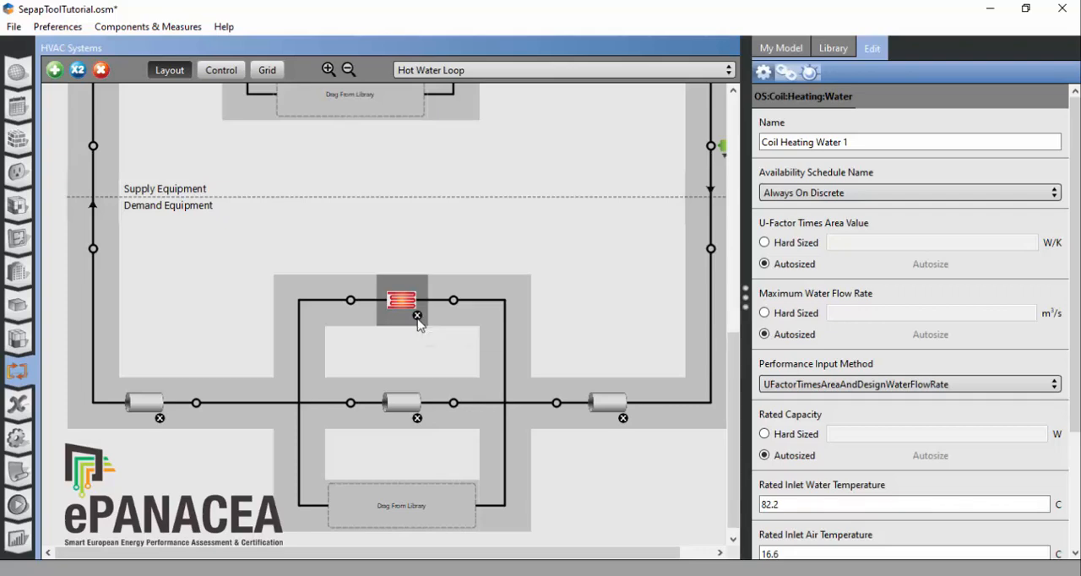
left_click(417, 316)
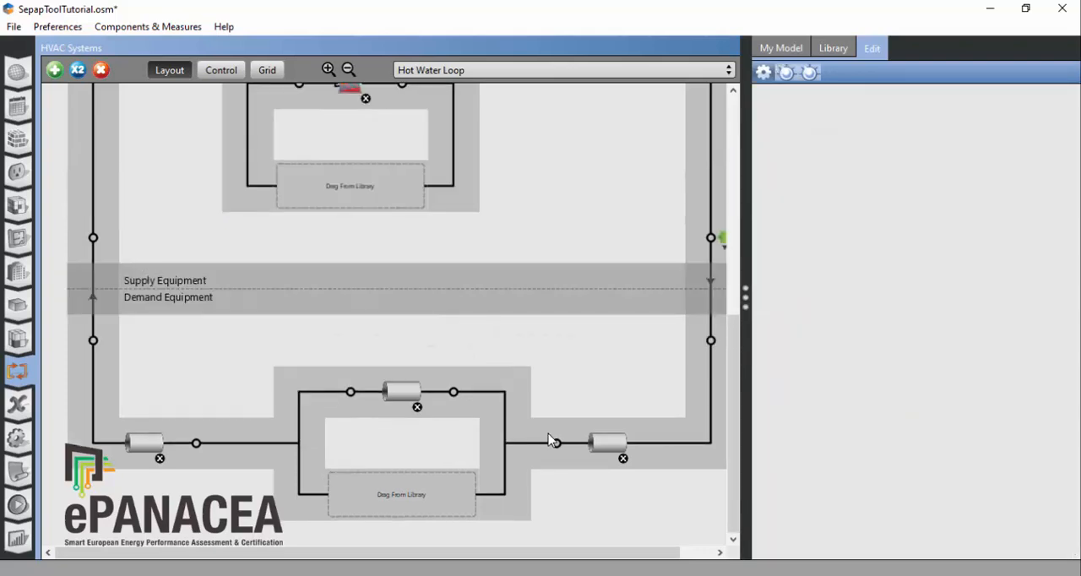
scroll(461, 383, "up", 6)
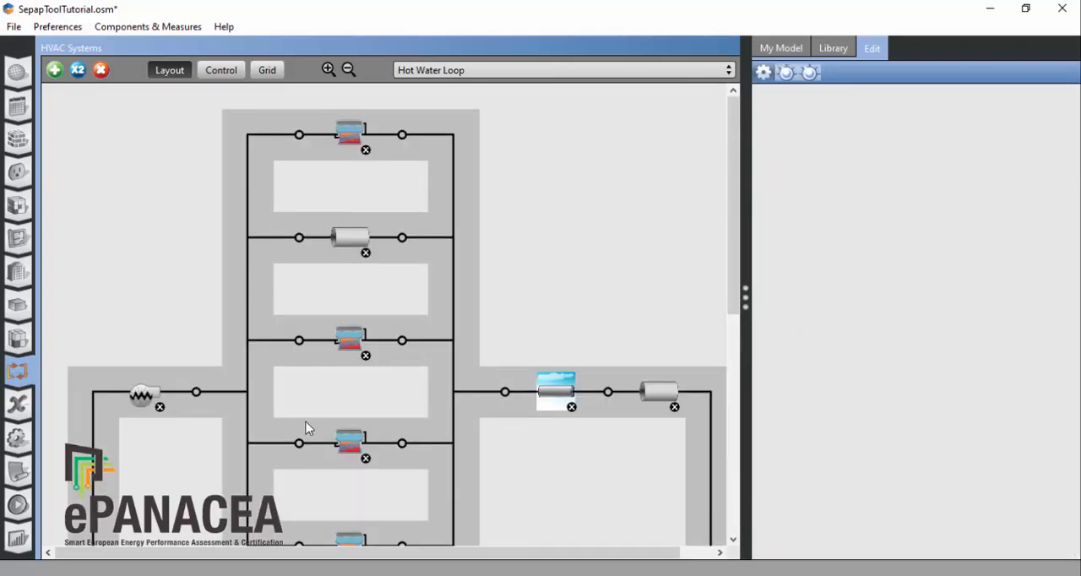
scroll(497, 191, "down", 5)
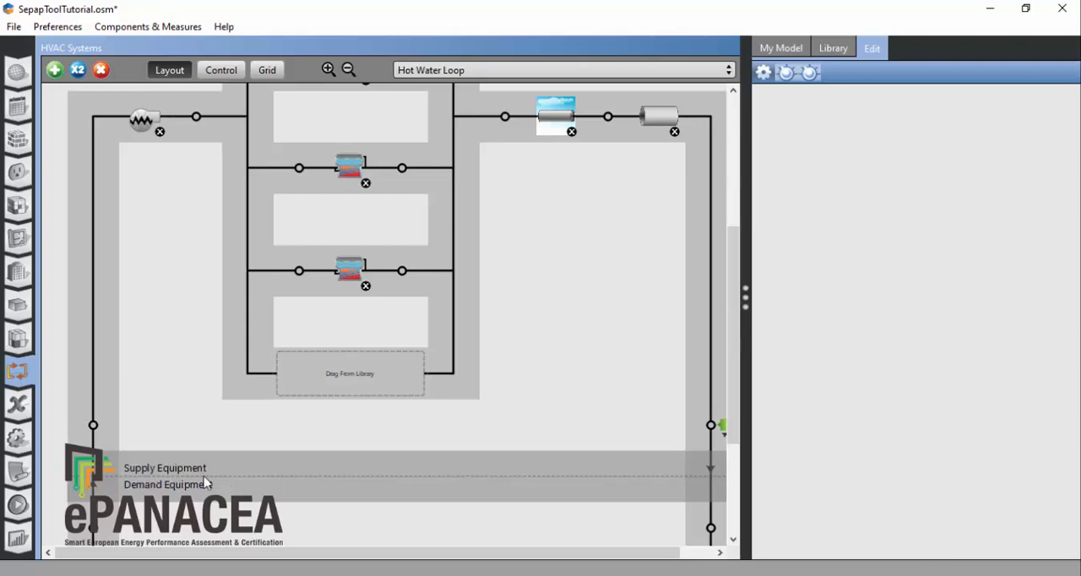
scroll(488, 394, "up", 5)
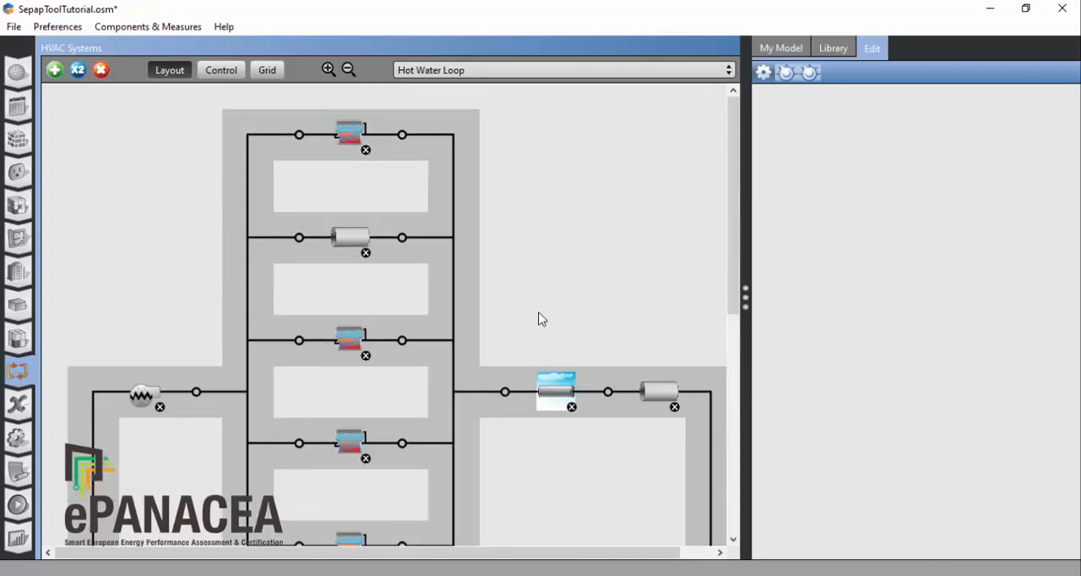
scroll(542, 319, "down", 5)
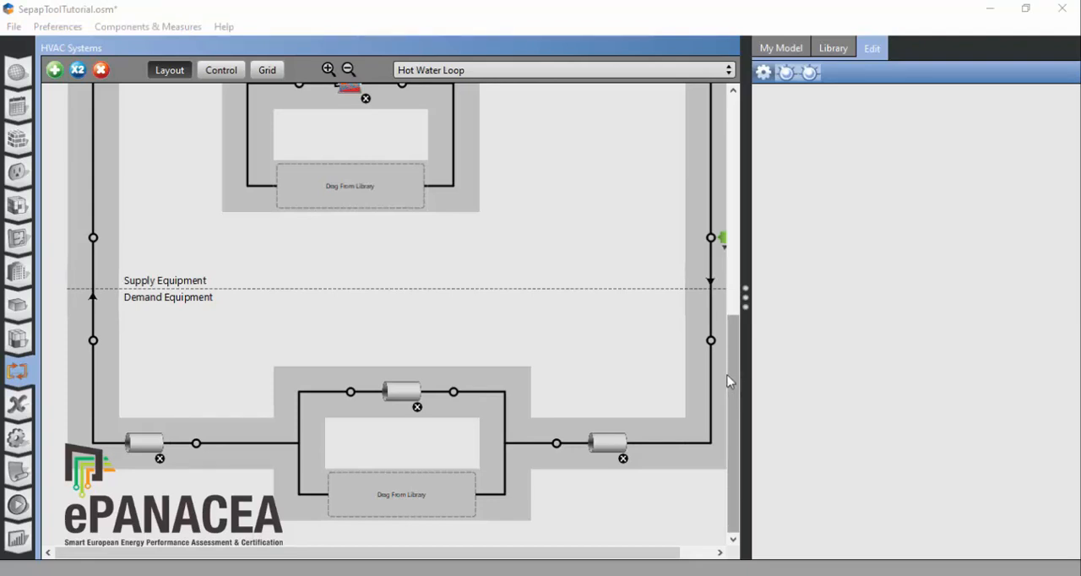
Step: Delete the cooling coil Coil Cooling Water 1 from the demand side of the Chilled Water Loop
left_click(550, 71)
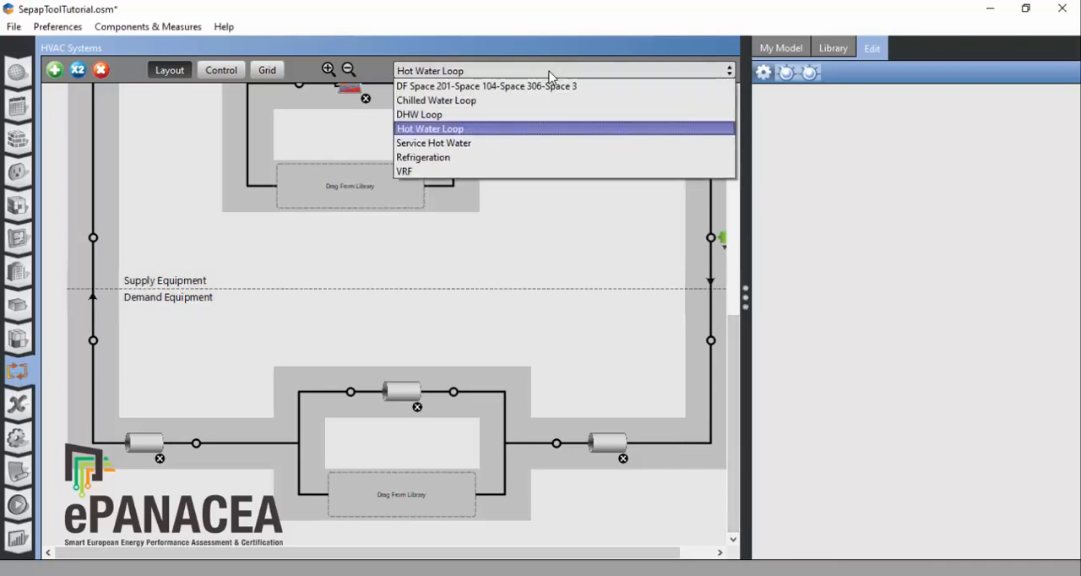
left_click(484, 100)
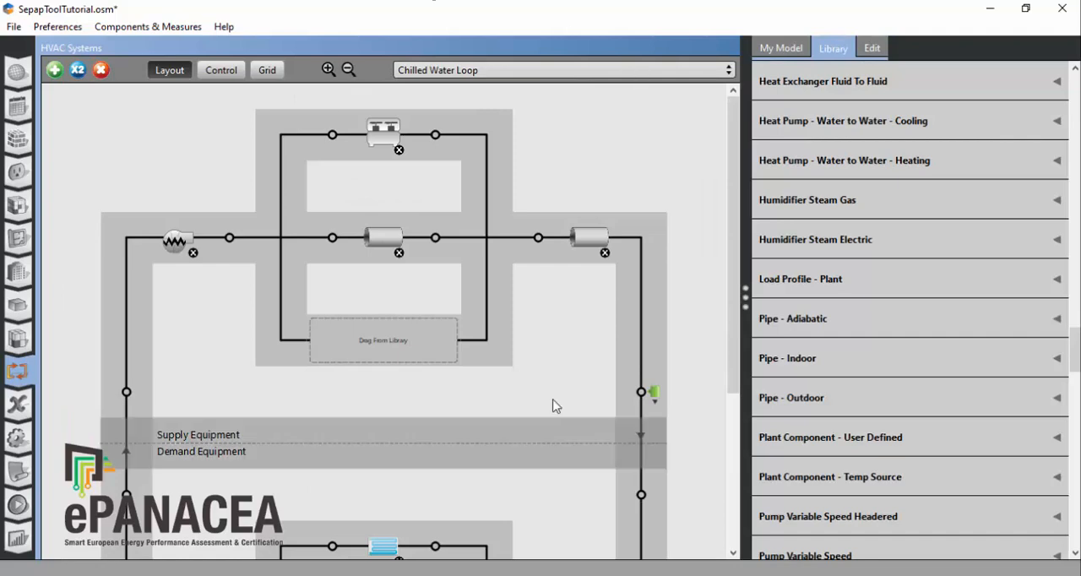
scroll(510, 395, "down", 3)
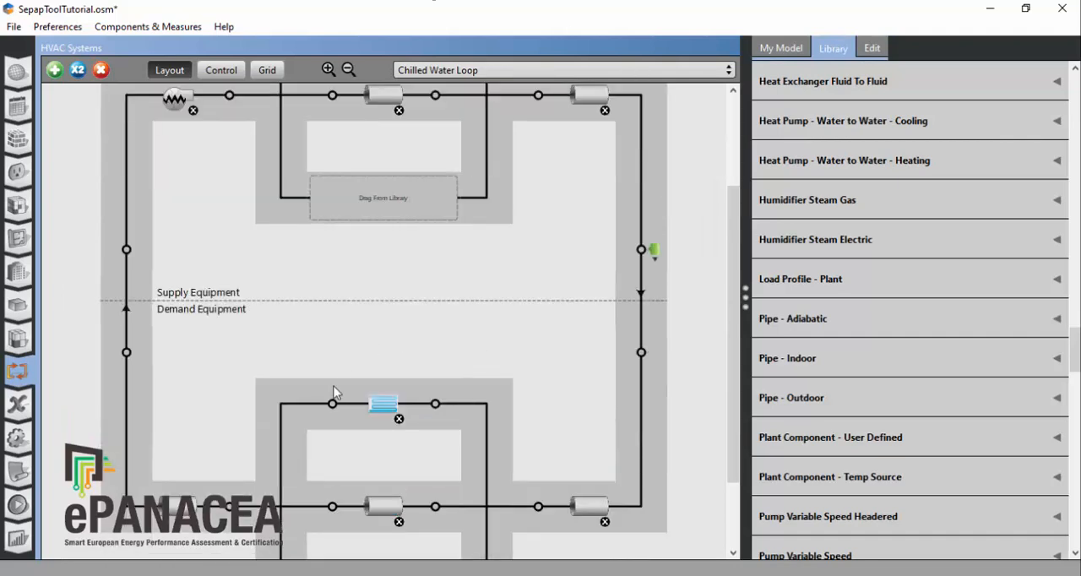
left_click(403, 427)
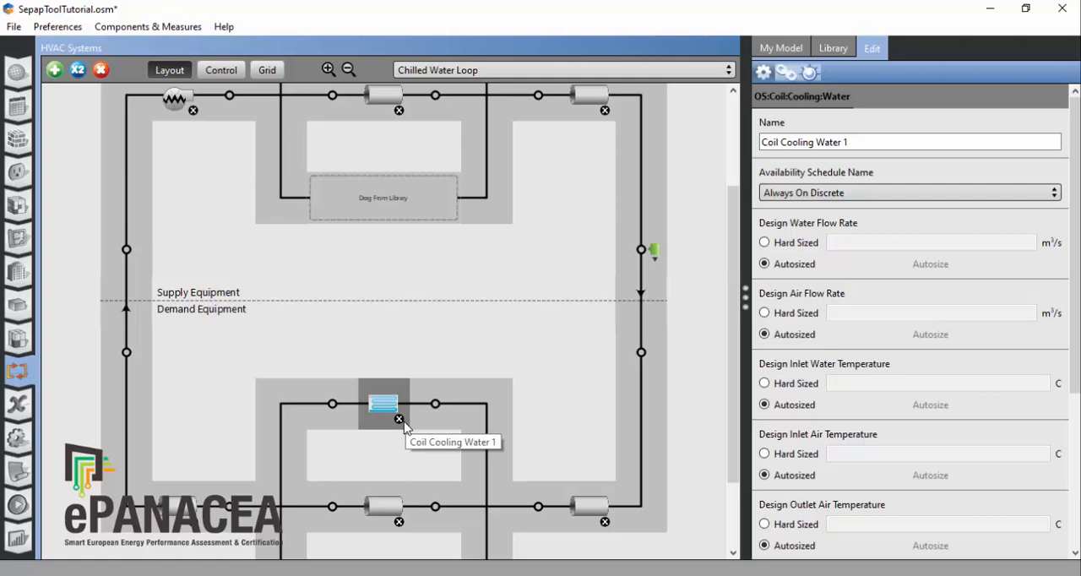
left_click(399, 420)
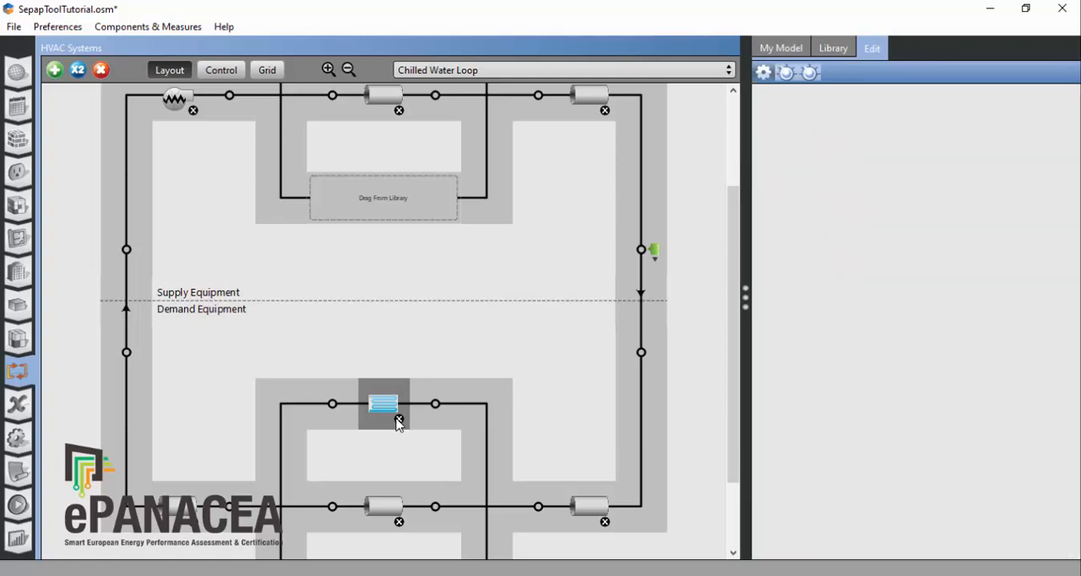
Step: Hard-size the reference capacity of the Chilled Water Loop's electric chiller at 350000 W
scroll(551, 418, "up", 3)
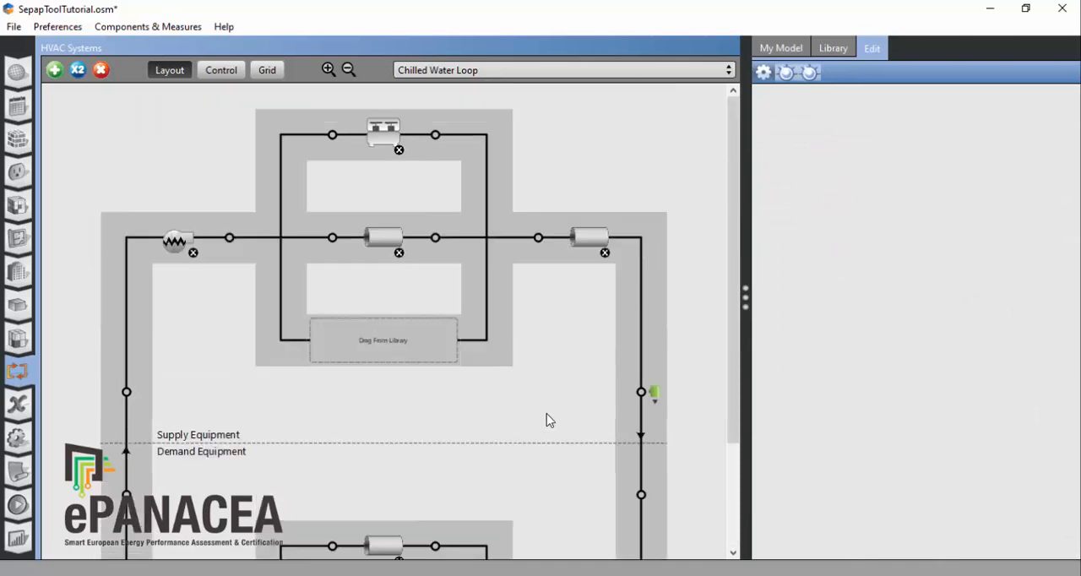
left_click(386, 133)
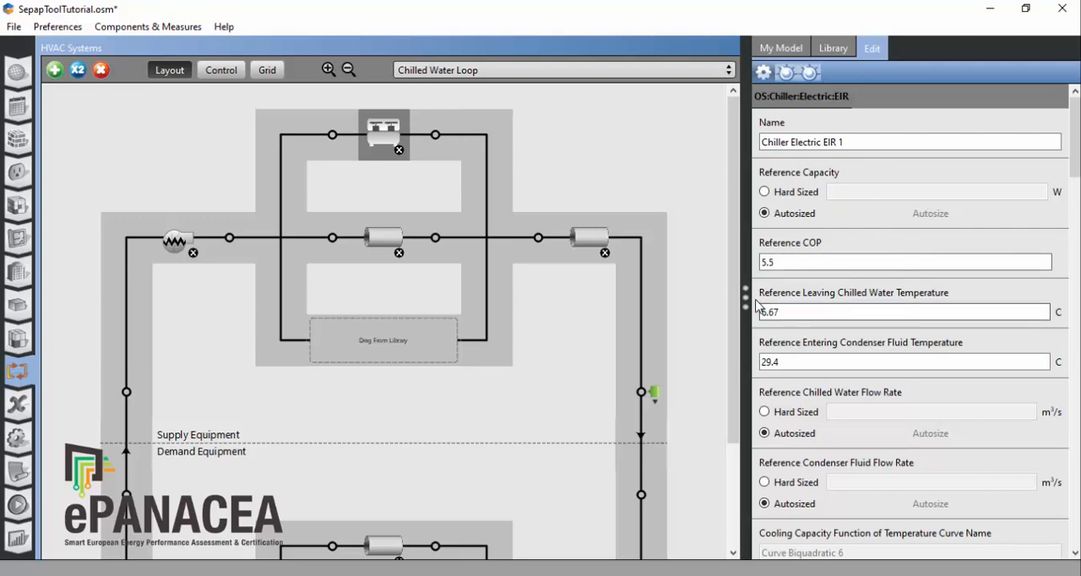
left_click_drag(745, 297, 726, 301)
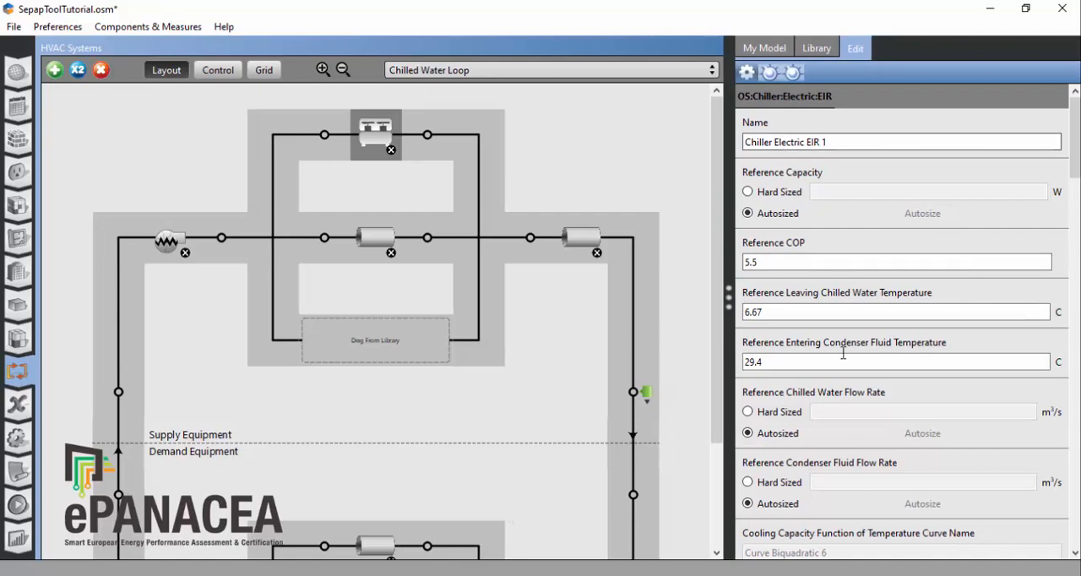
left_click(749, 193)
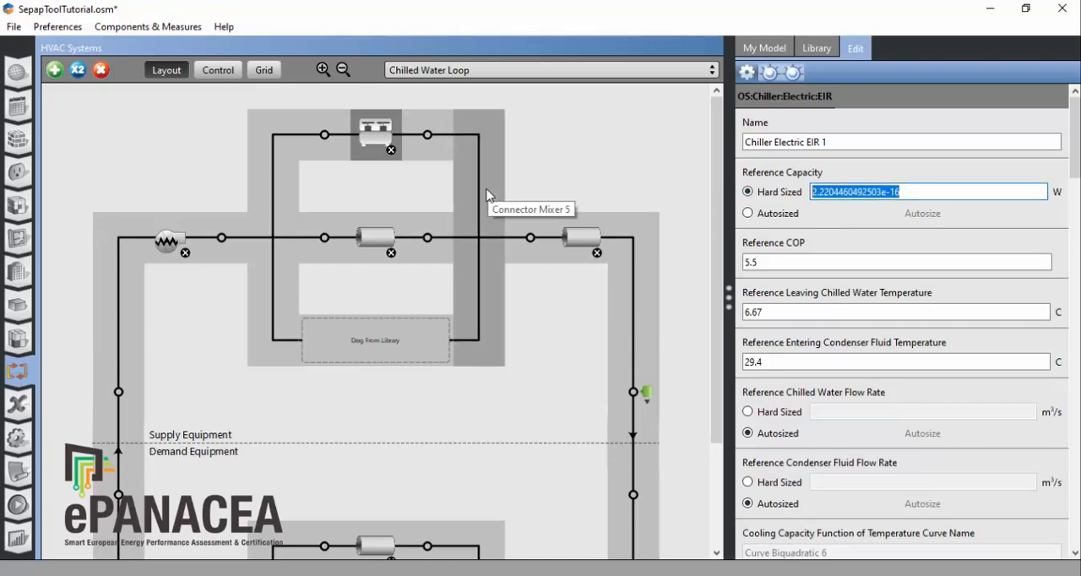
type("3")
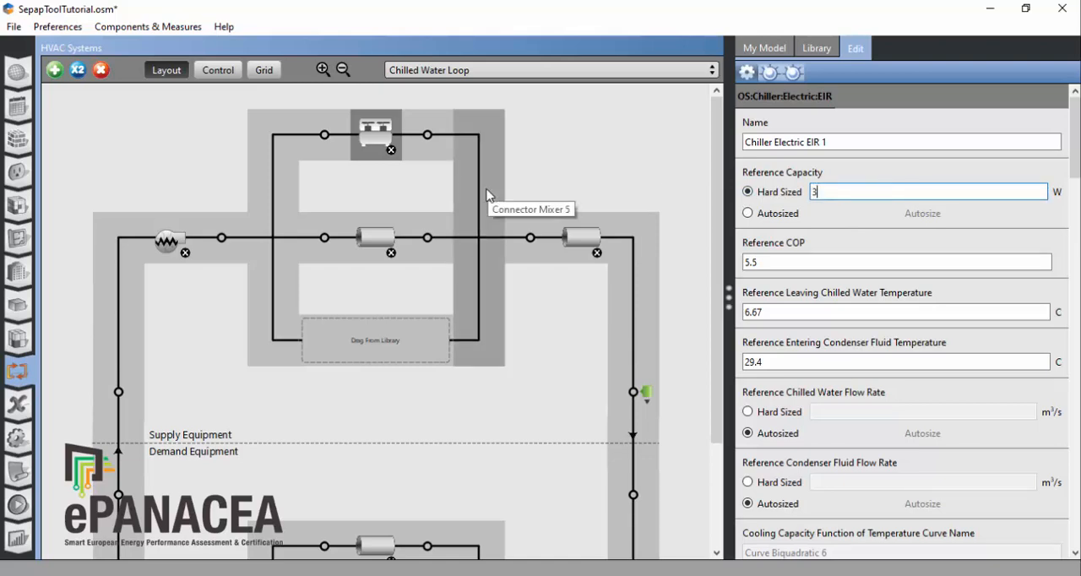
type("50000")
Step: Set the reference COP of the electric chiller to 2.94
key("Tab")
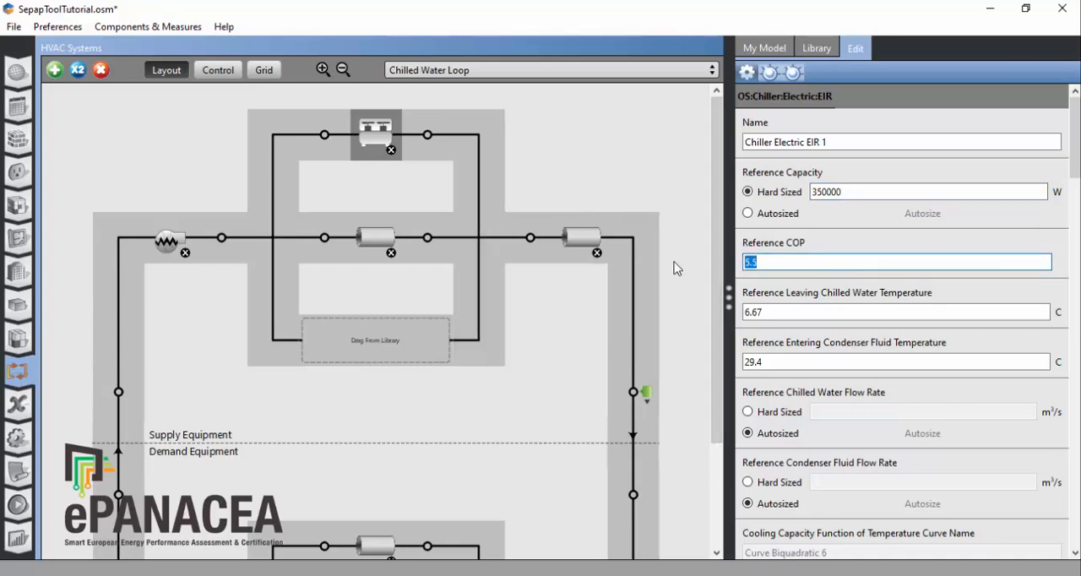
type("2.94")
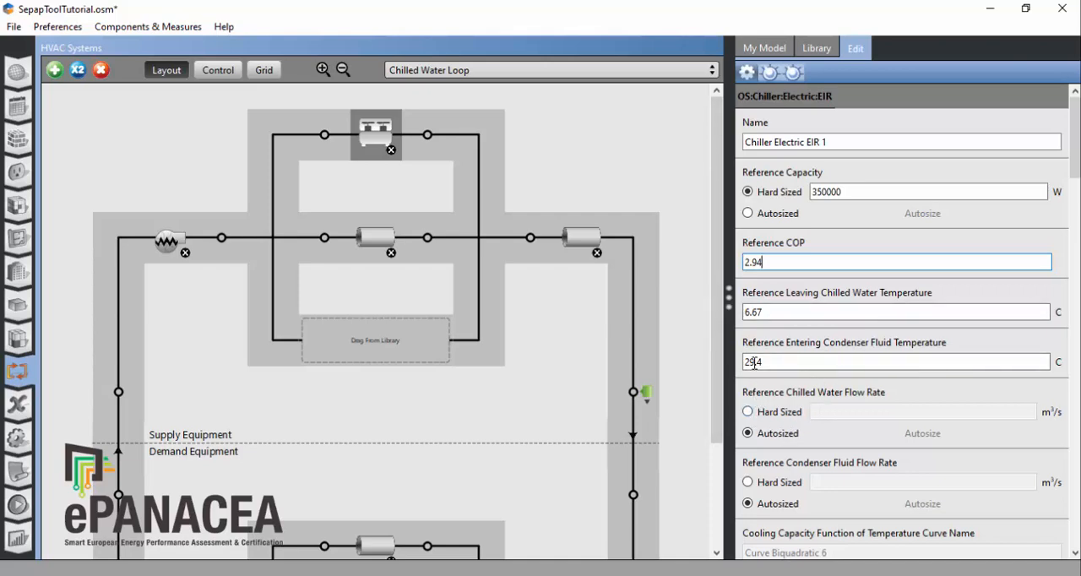
Step: Set the chiller's reference leaving chilled water temperature to 7 °C and its reference entering condenser fluid temperature to 35 °C
key("Tab")
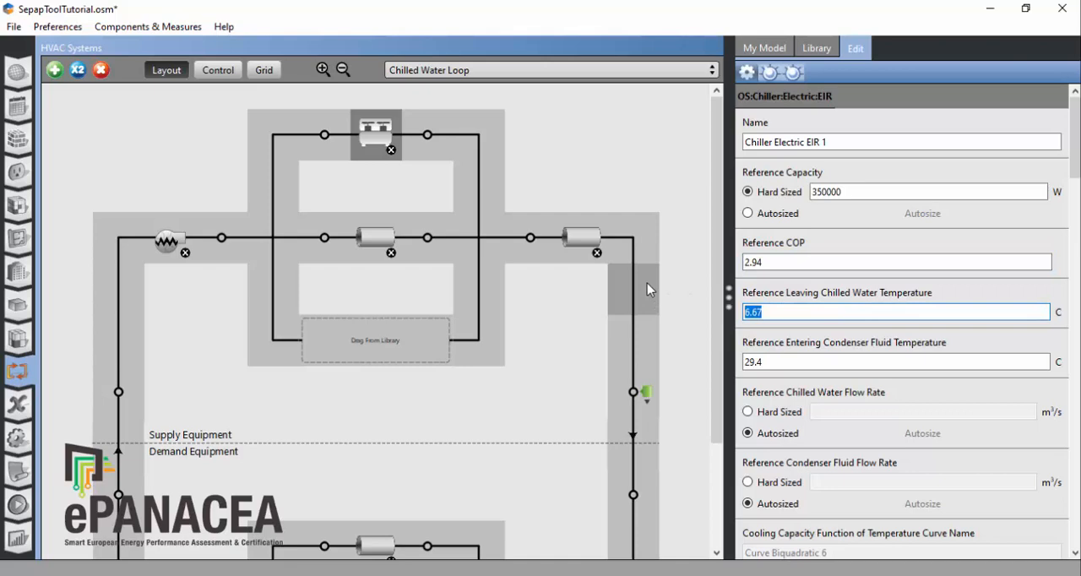
type("7")
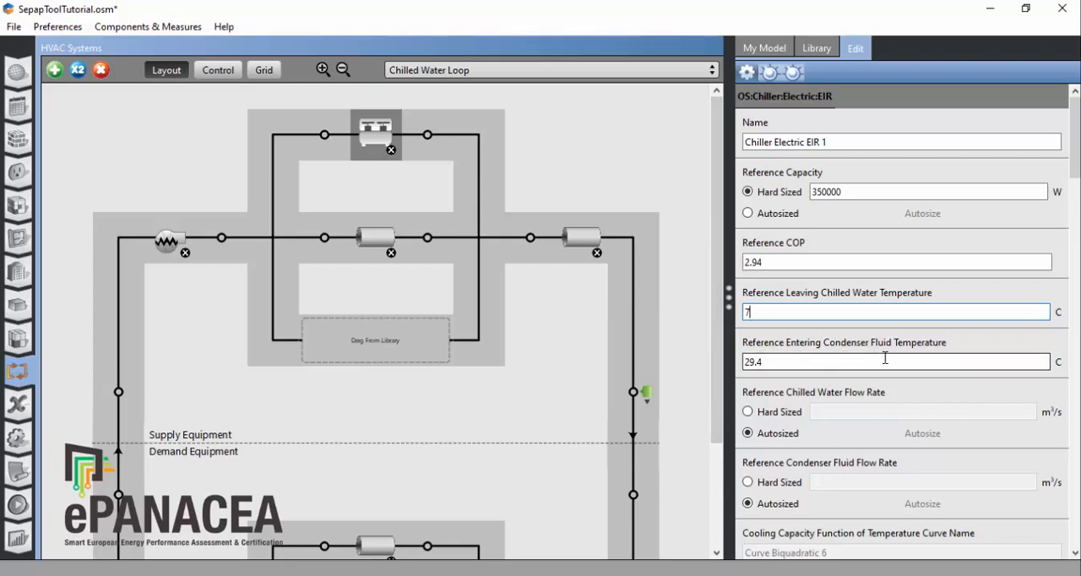
key("Tab")
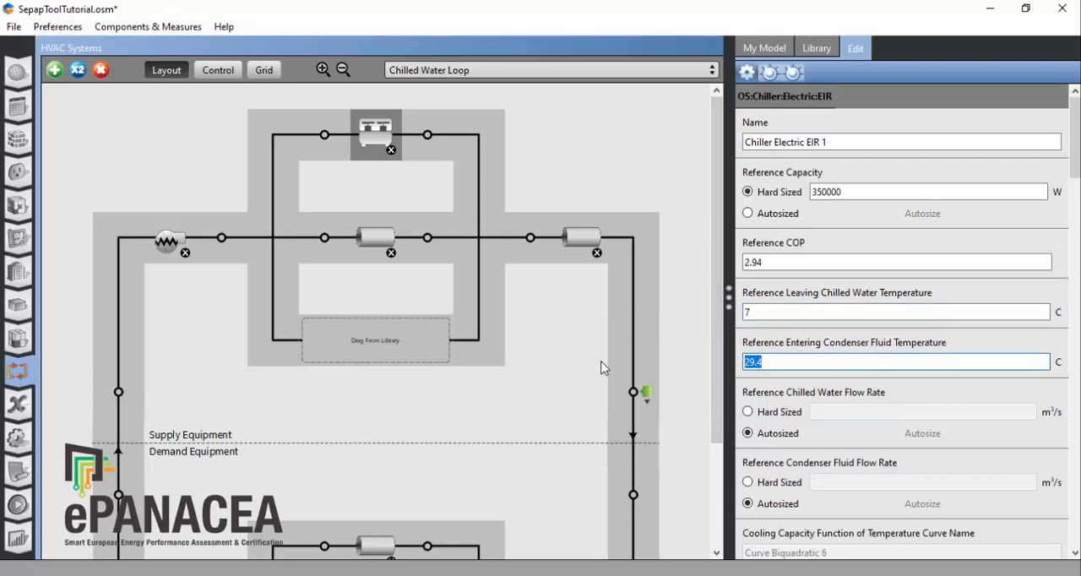
type("35")
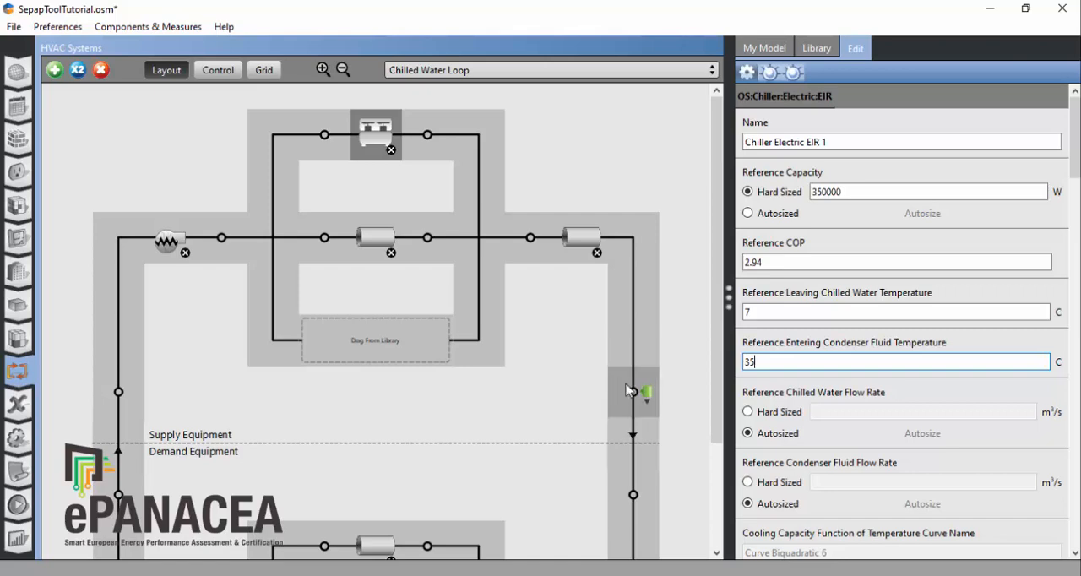
Step: Hard-size the chiller's reference chilled water flow rate at 0.01674641 m³/s
left_click(748, 411)
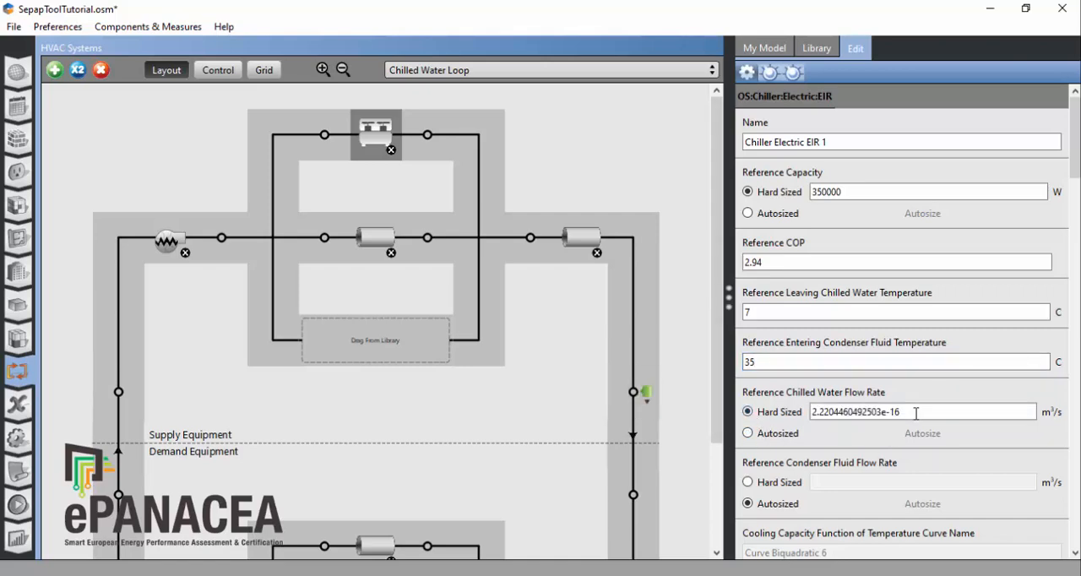
left_click_drag(900, 412, 881, 411)
key("ctrl+a")
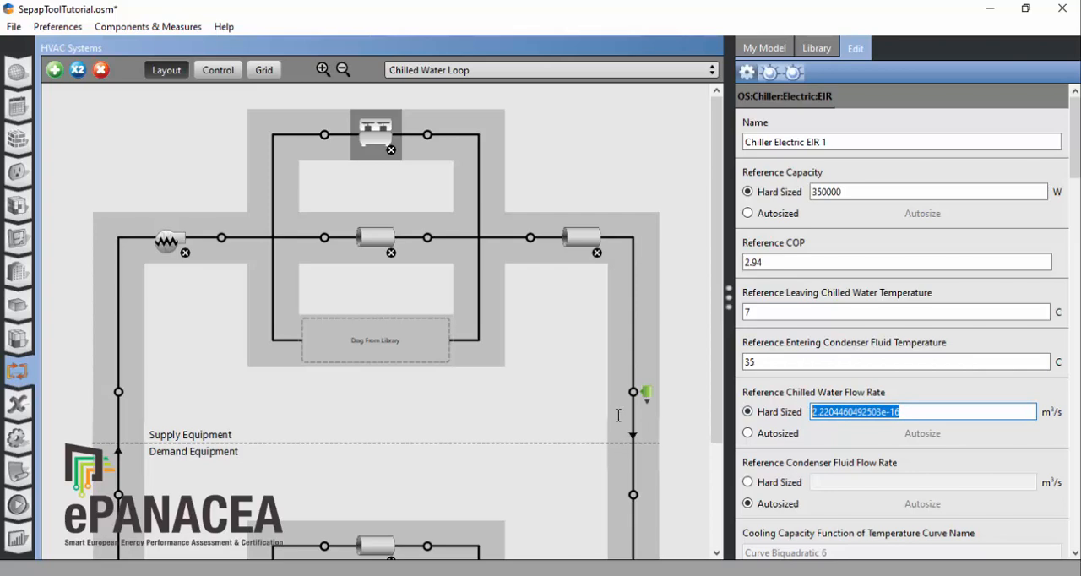
type("0.")
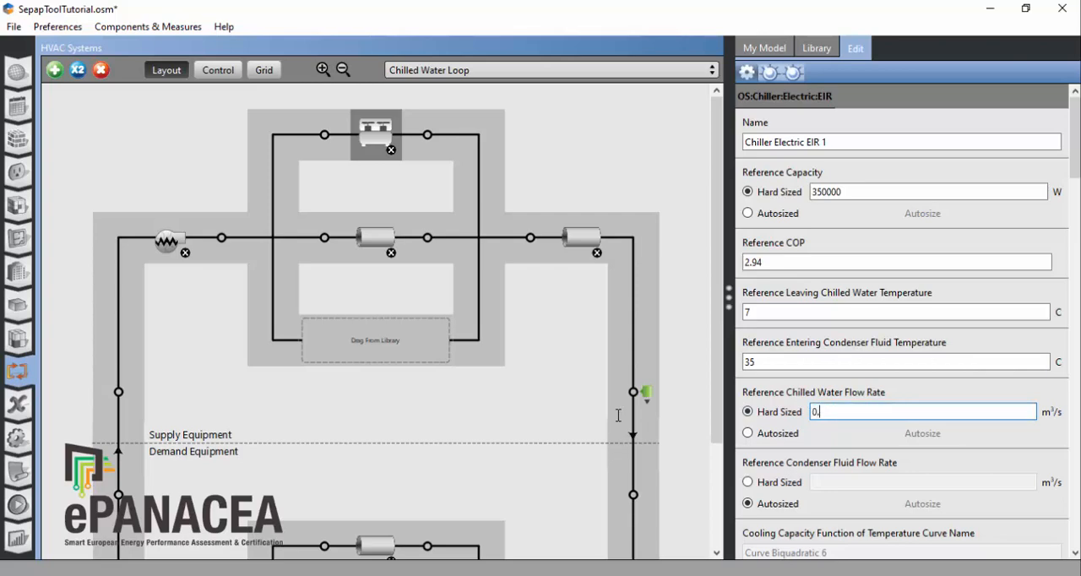
type("01674641")
Step: Copy the chiller's chilled water flow rate and hard-size the supply pump's rated flow rate at 0.01674641 m³/s
left_click_drag(891, 412, 754, 412)
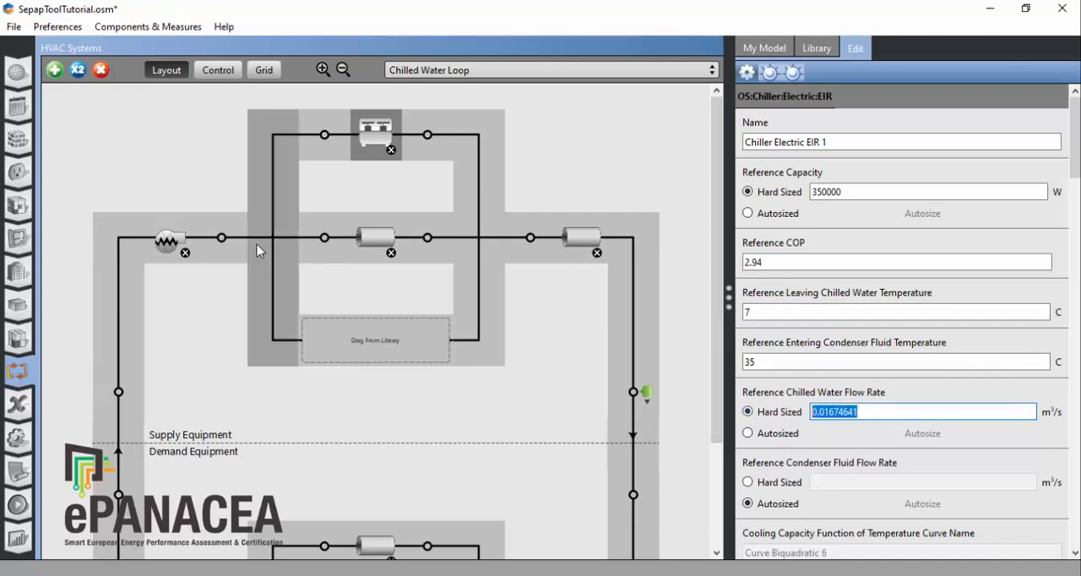
left_click(169, 238)
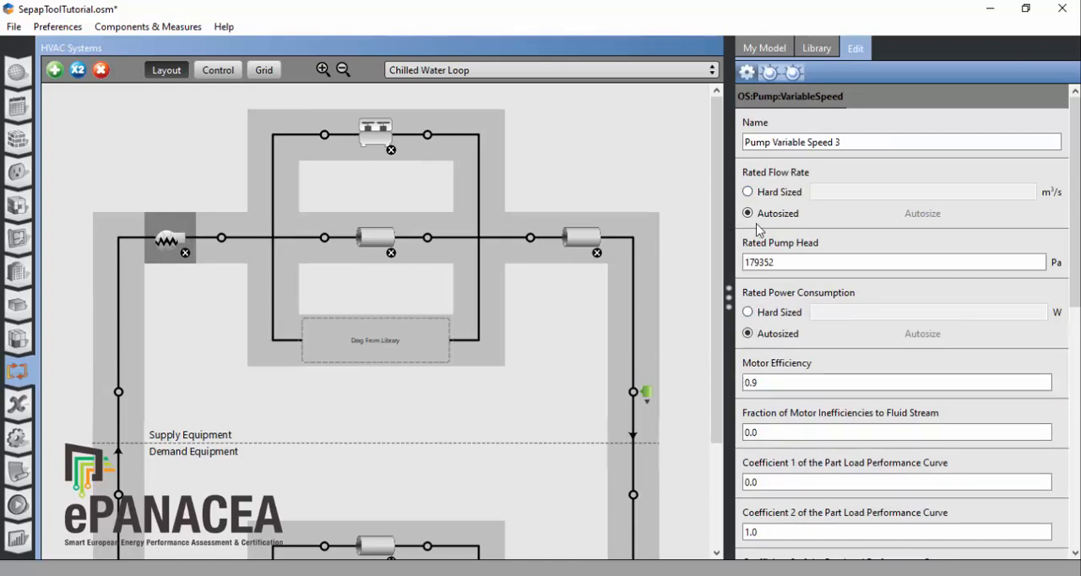
left_click(747, 191)
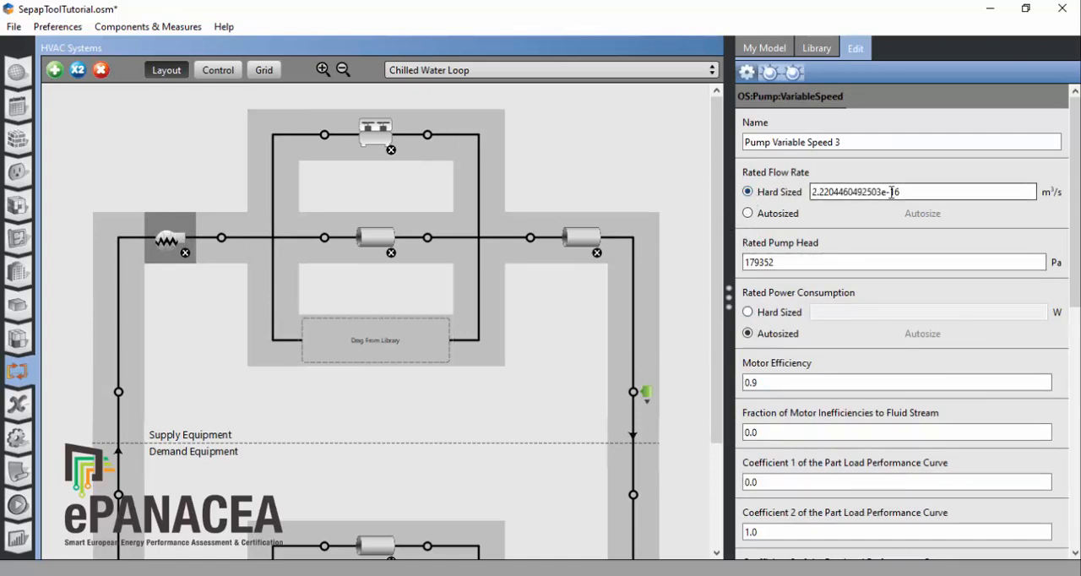
left_click_drag(899, 191, 708, 194)
type("0.01674641")
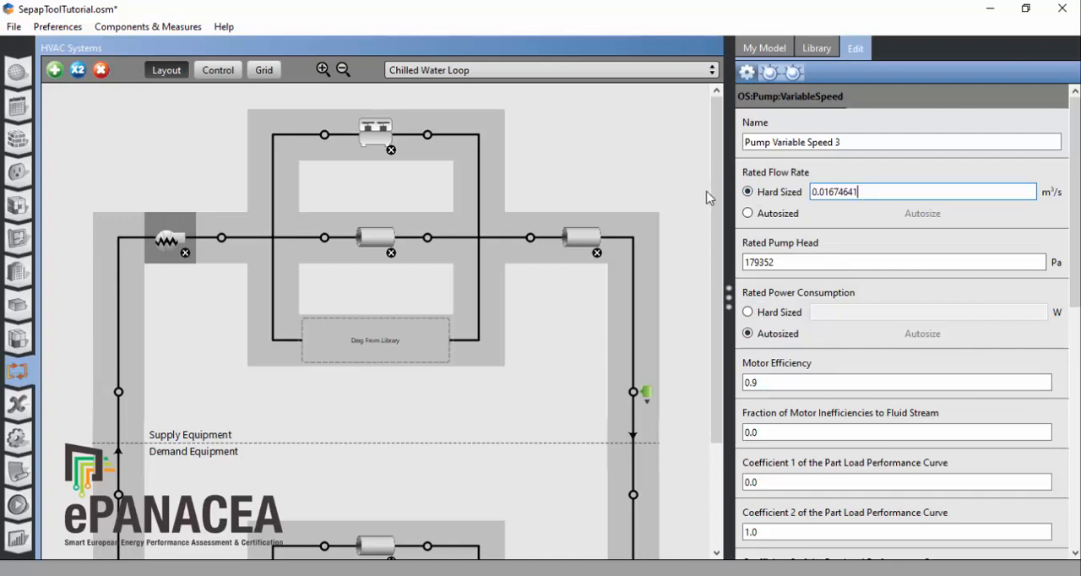
Step: Examine the electric chiller's remaining properties, including its part load ratios and the coefficients of its biquadratic and quadratic performance curves
left_click(382, 132)
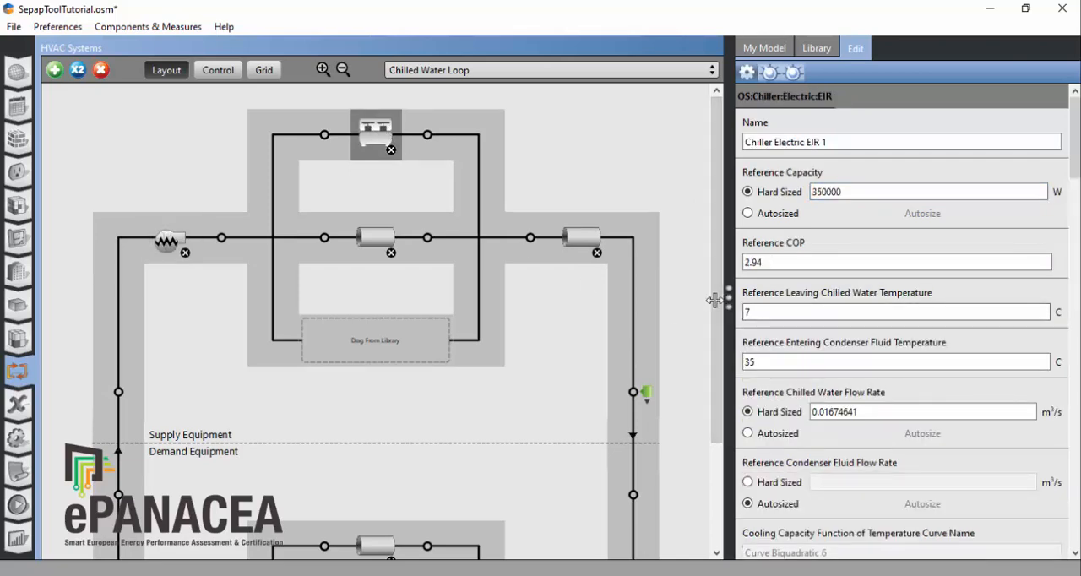
left_click_drag(714, 300, 690, 300)
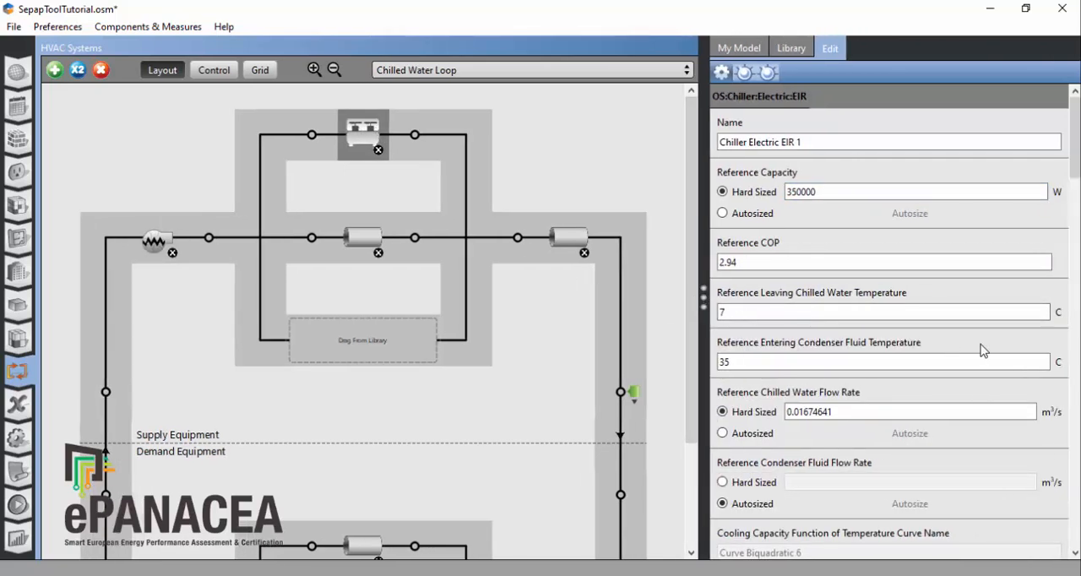
scroll(983, 349, "down", 12)
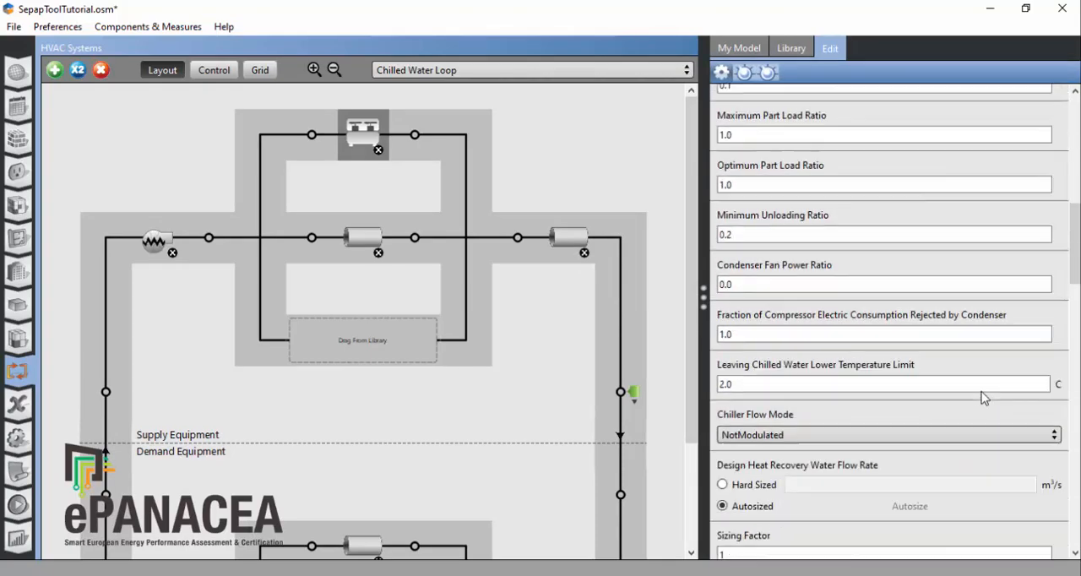
scroll(982, 395, "down", 9)
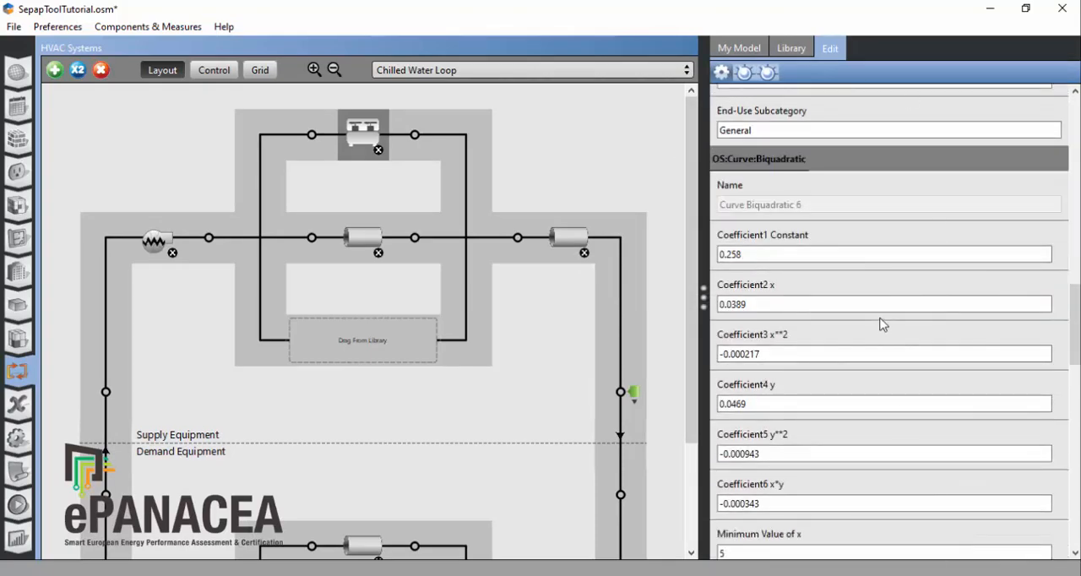
scroll(883, 324, "down", 10)
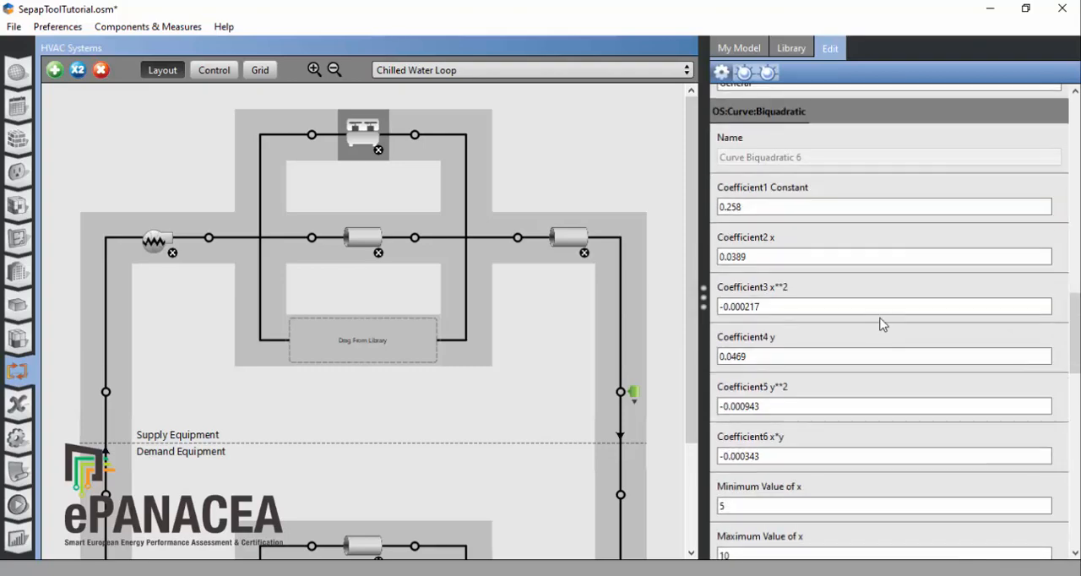
scroll(897, 338, "down", 10)
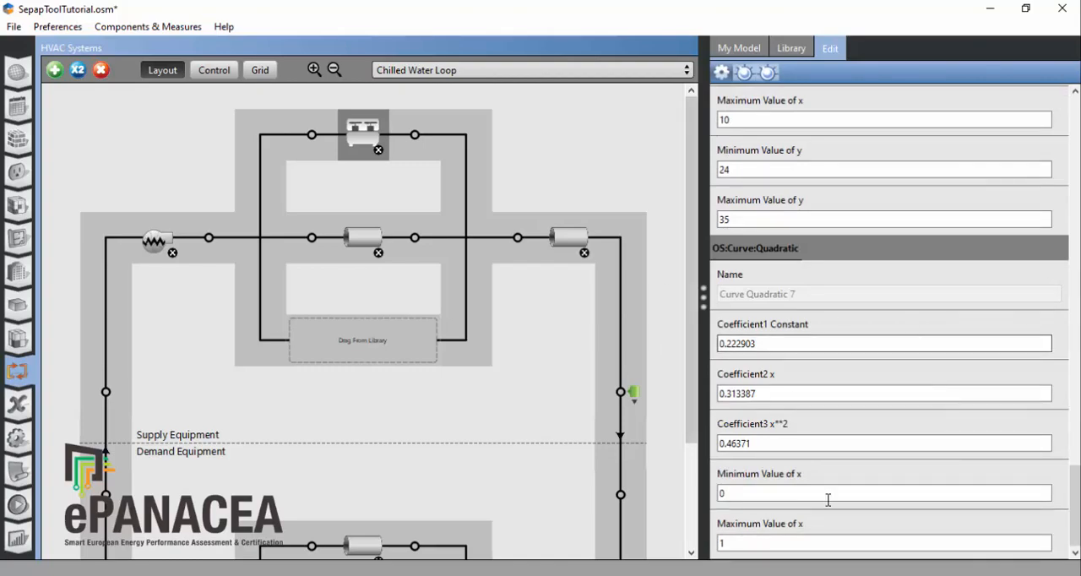
scroll(965, 420, "up", 10)
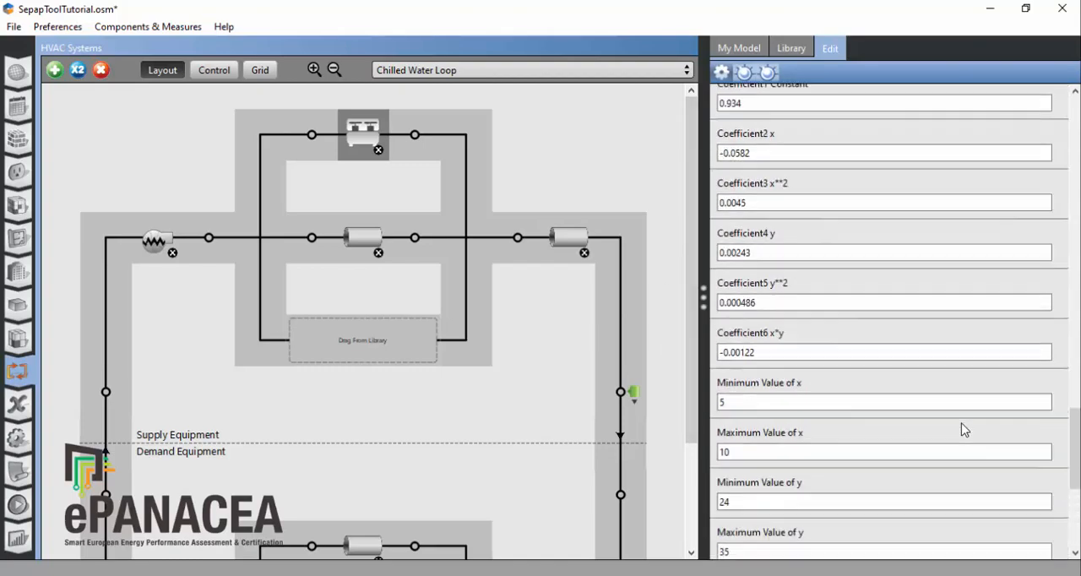
scroll(962, 424, "up", 8)
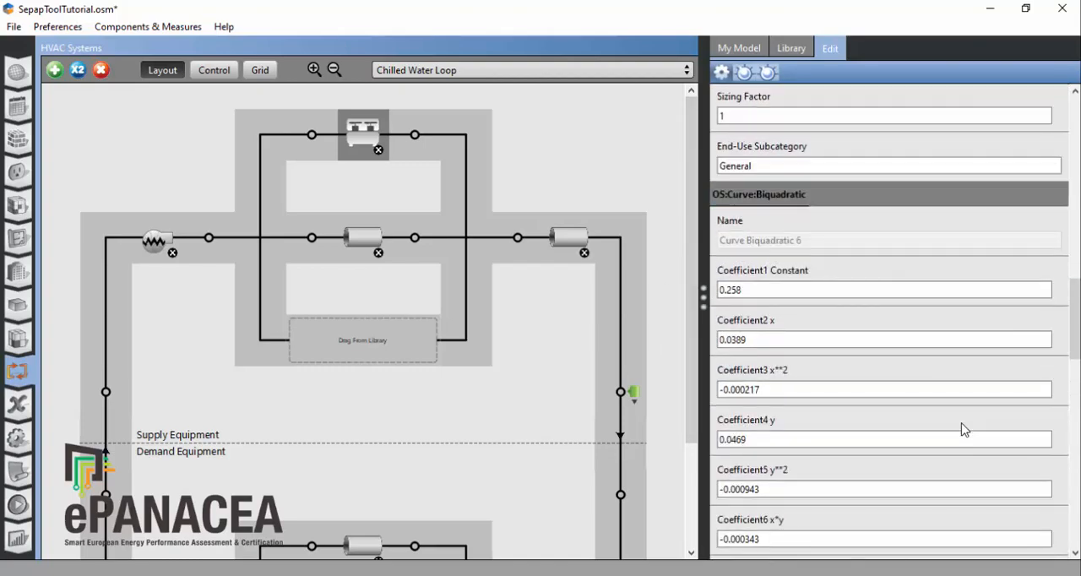
scroll(966, 430, "up", 6)
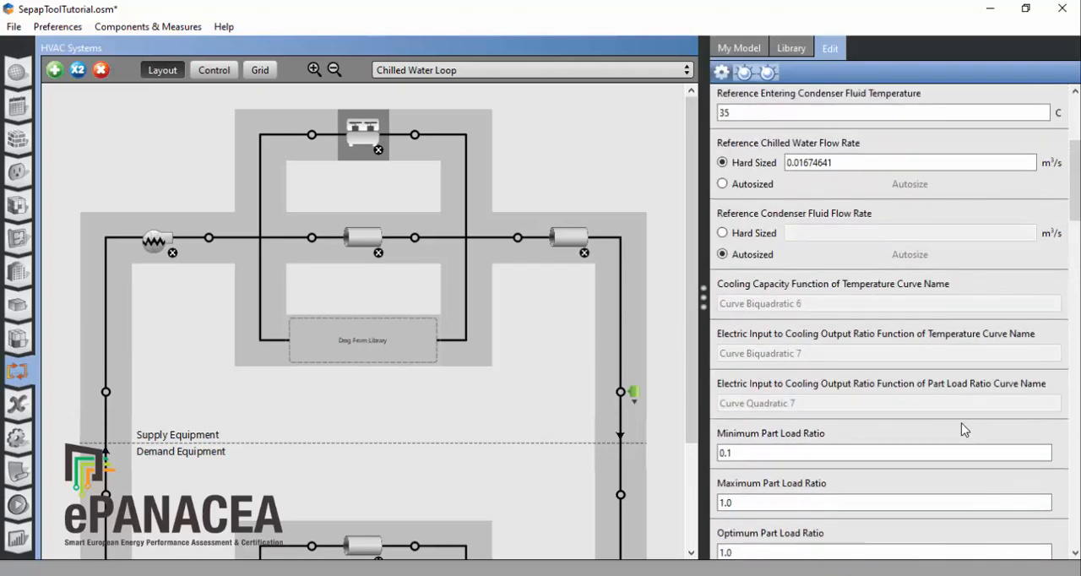
scroll(965, 430, "up", 5)
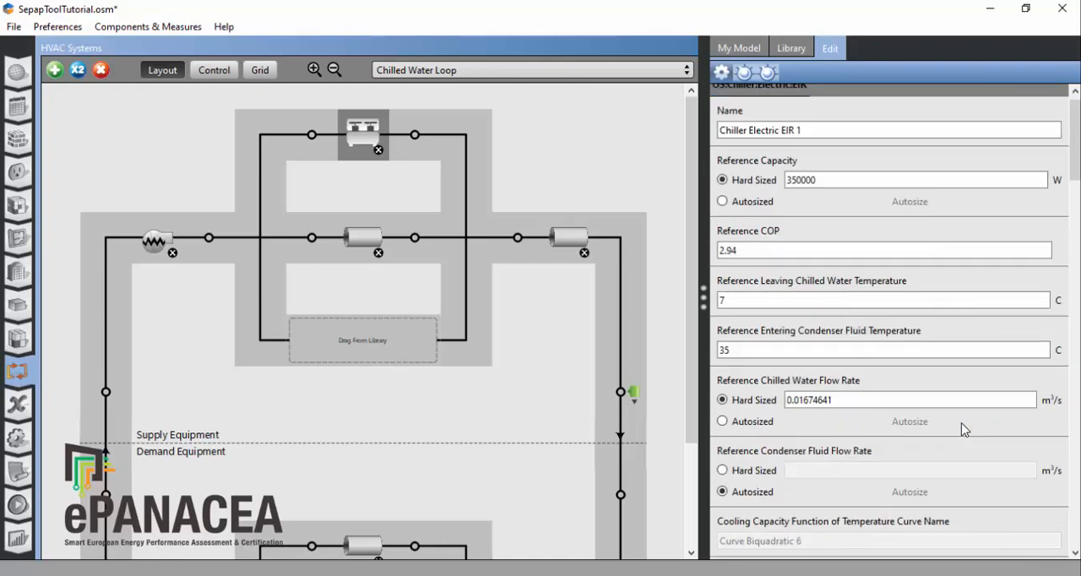
scroll(966, 430, "up", 1)
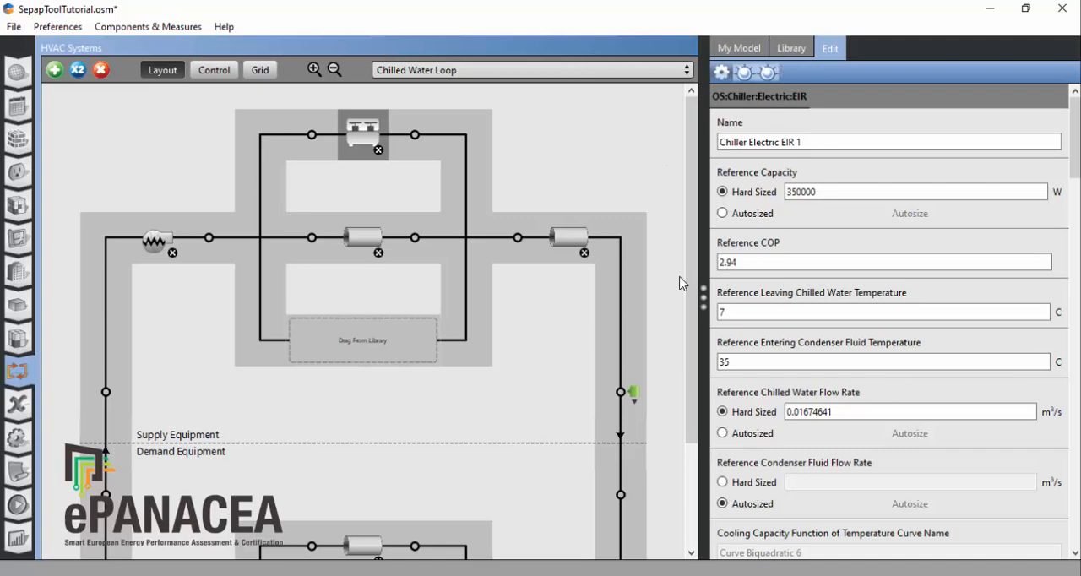
Step: Add an Outdoor Pipe from the library to the Chilled Water Loop's supply outlet branch, upstream of the adiabatic pipe
left_click(786, 51)
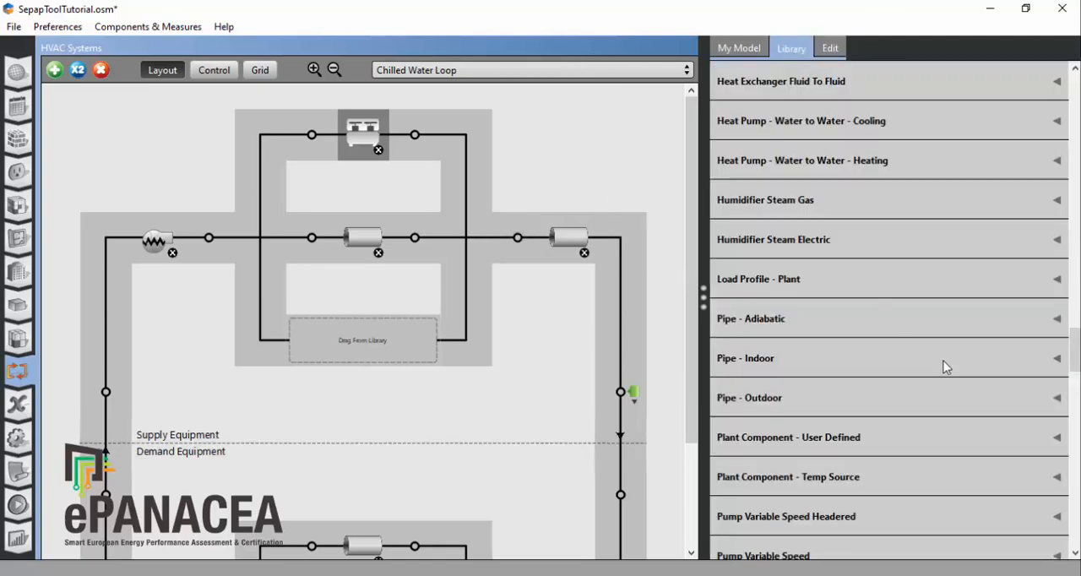
left_click(1058, 398)
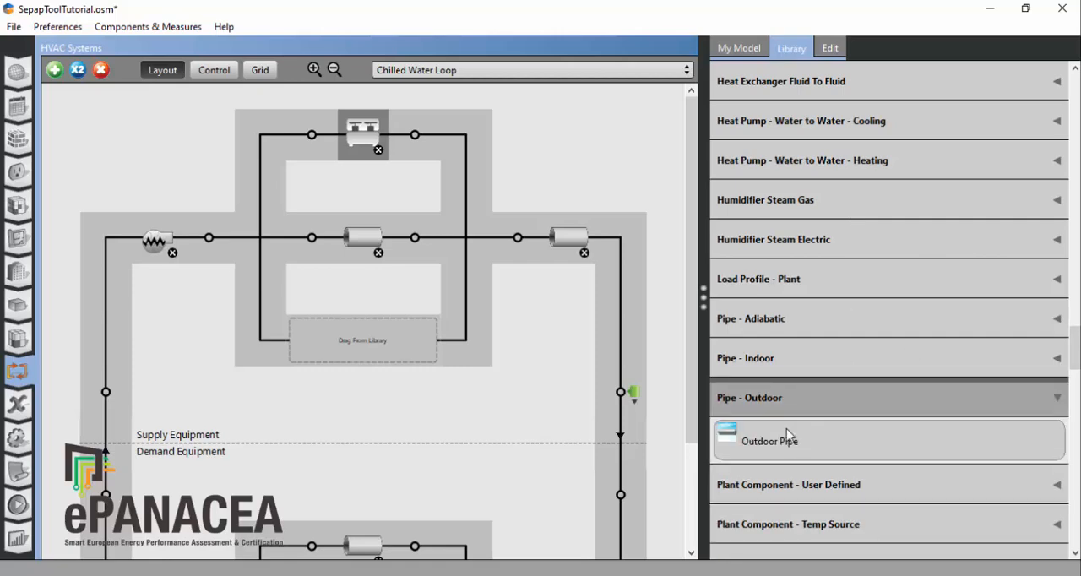
left_click_drag(762, 434, 513, 240)
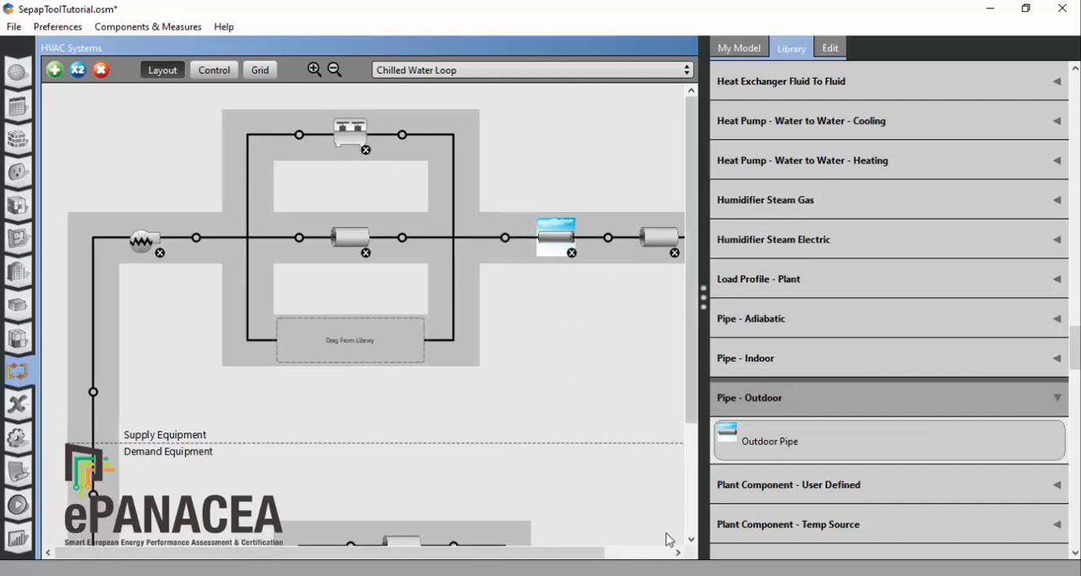
Step: Examine the construction, inside diameter and length of the Chilled Water Loop's Outdoor Pipe and view the loop's demand side
left_click_drag(497, 555, 544, 556)
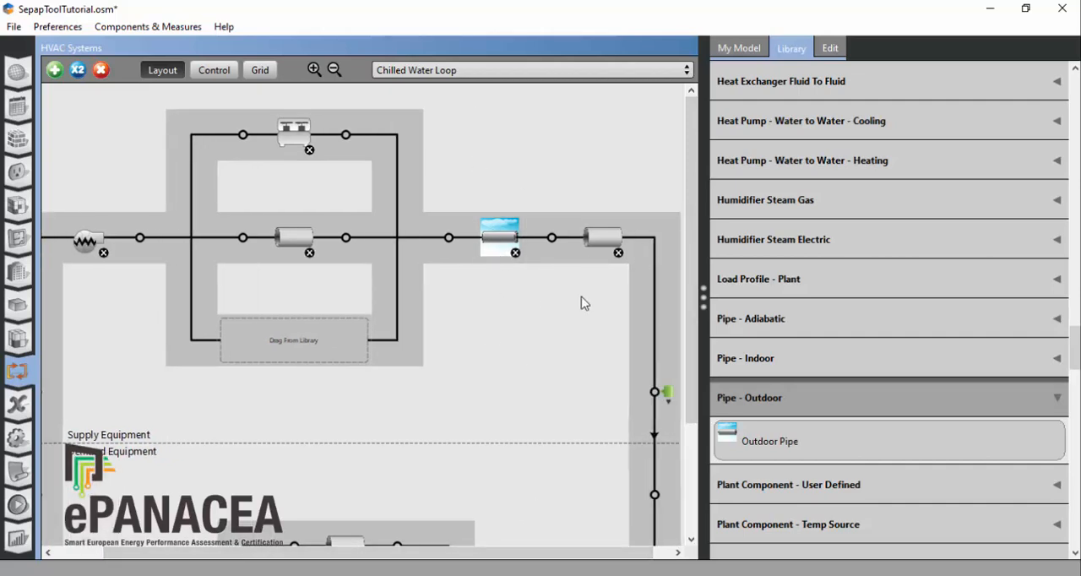
left_click(499, 243)
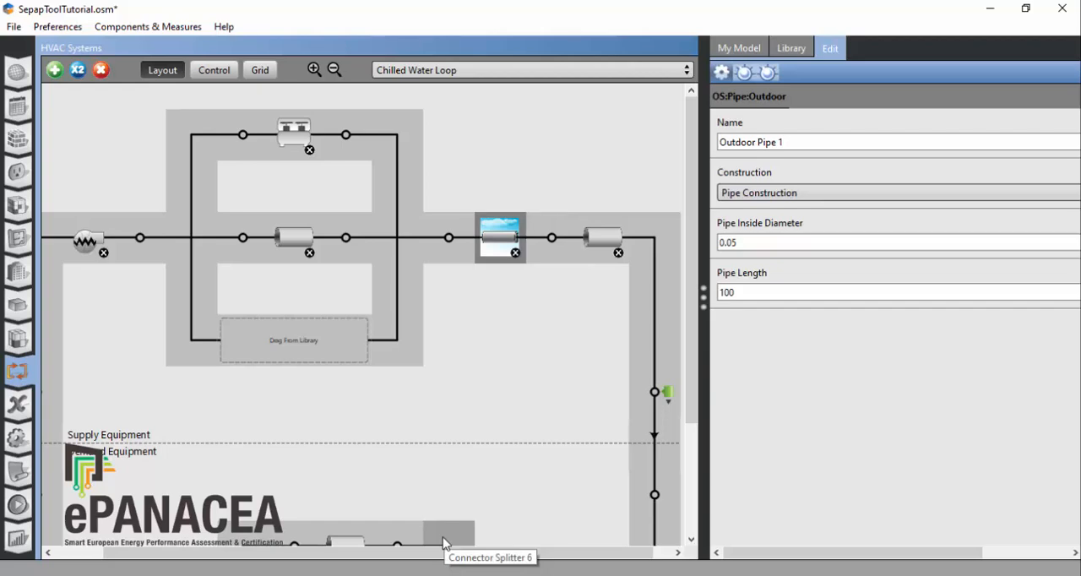
scroll(449, 530, "down", 2)
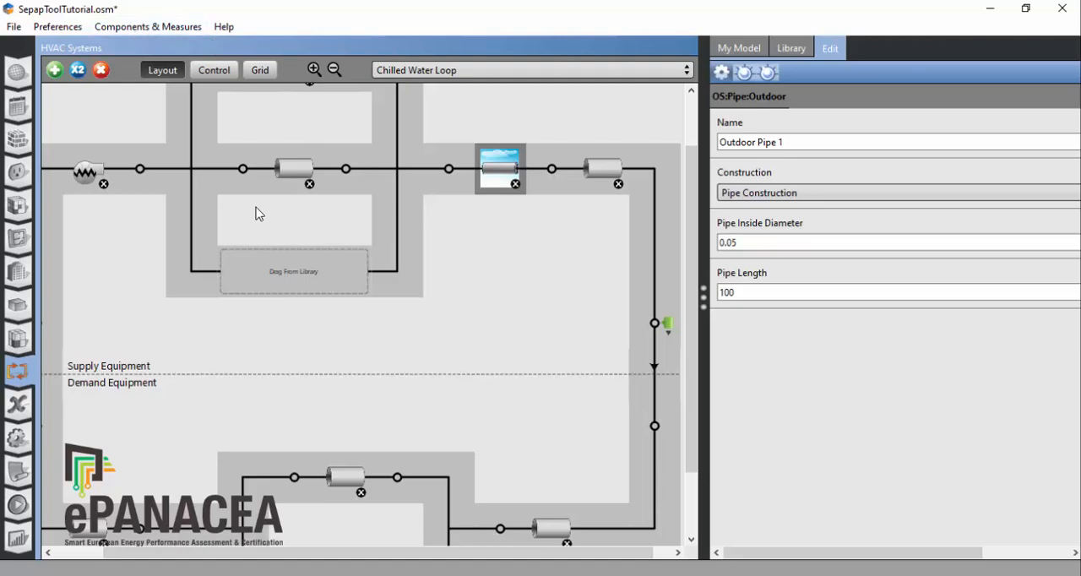
Step: Save the model and choose the Add Fancoils measure from the HVAC Whole System measures to apply now
left_click(161, 29)
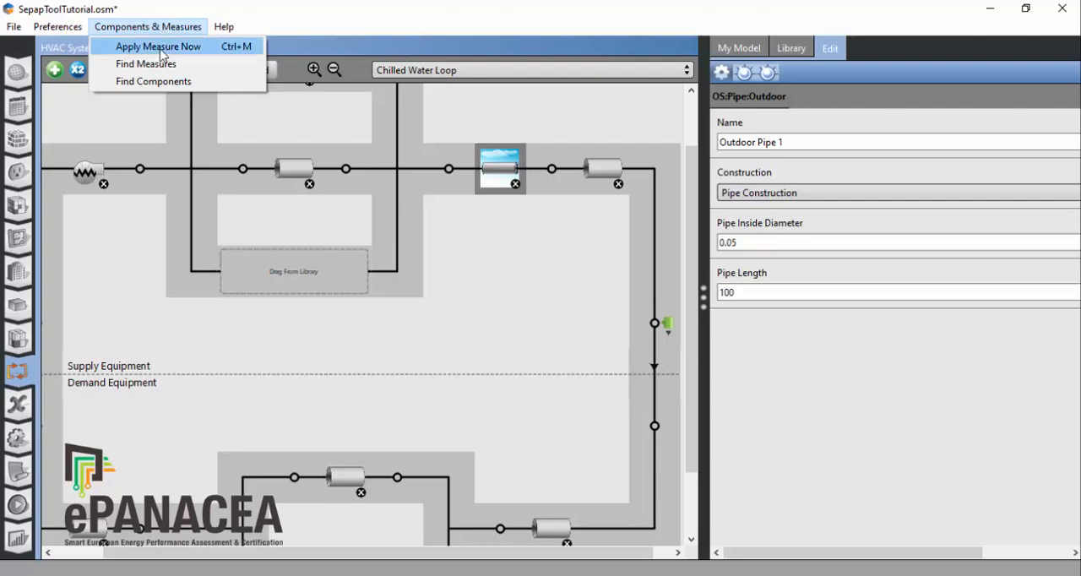
left_click(161, 50)
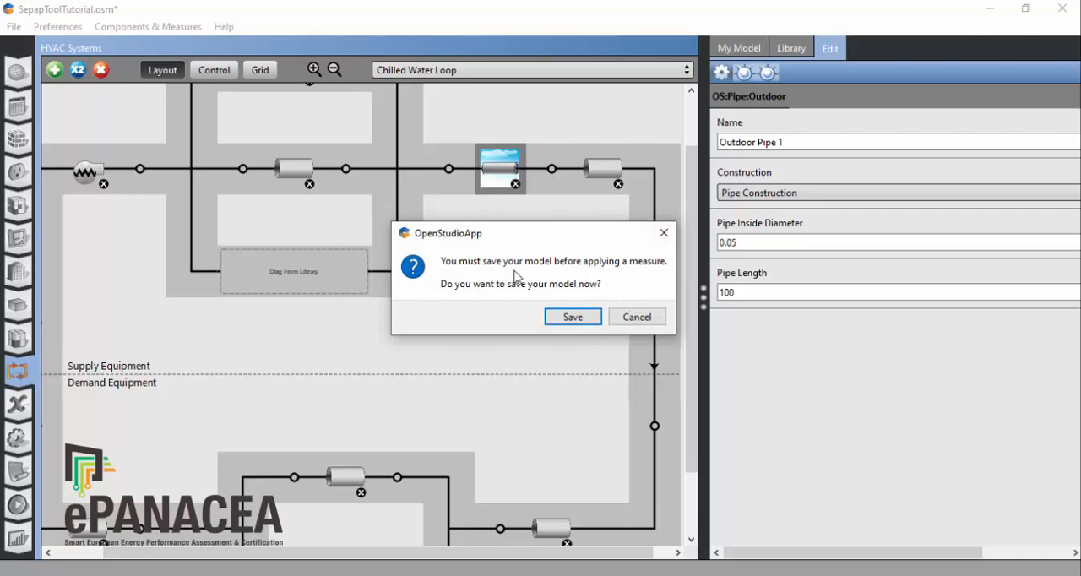
left_click(573, 320)
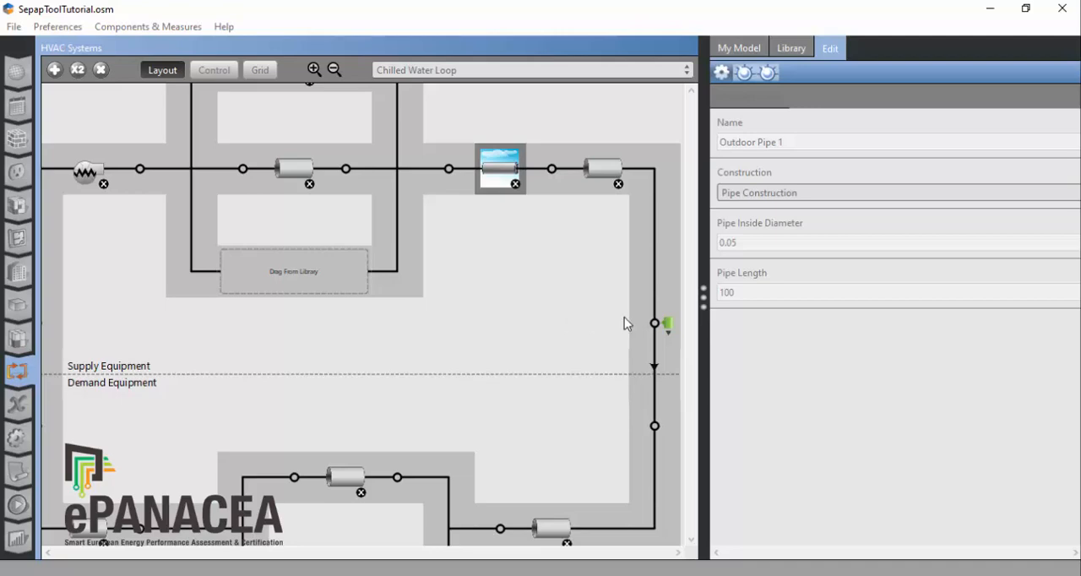
key("ctrl+m")
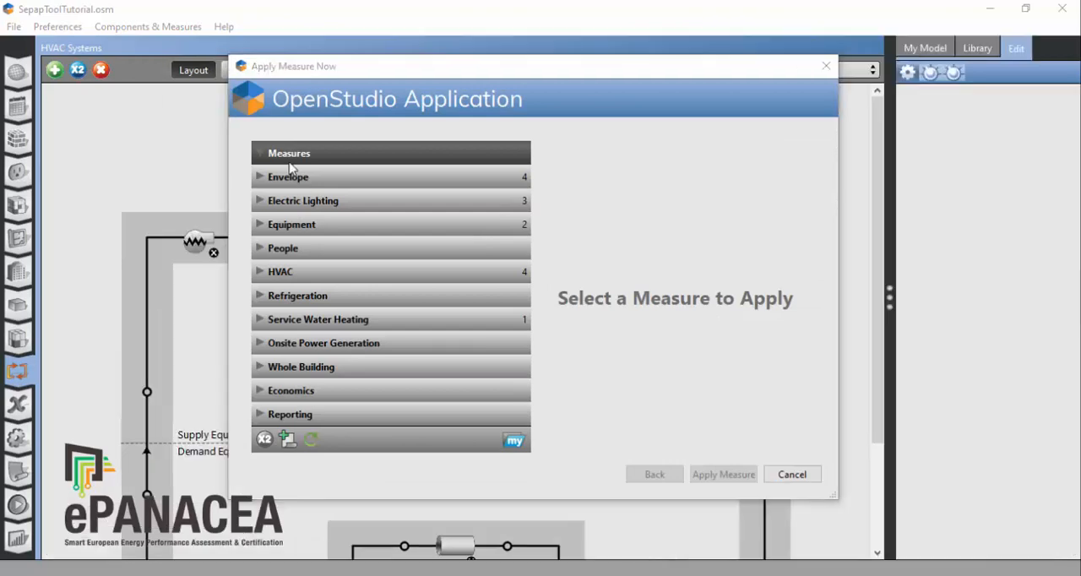
left_click(260, 273)
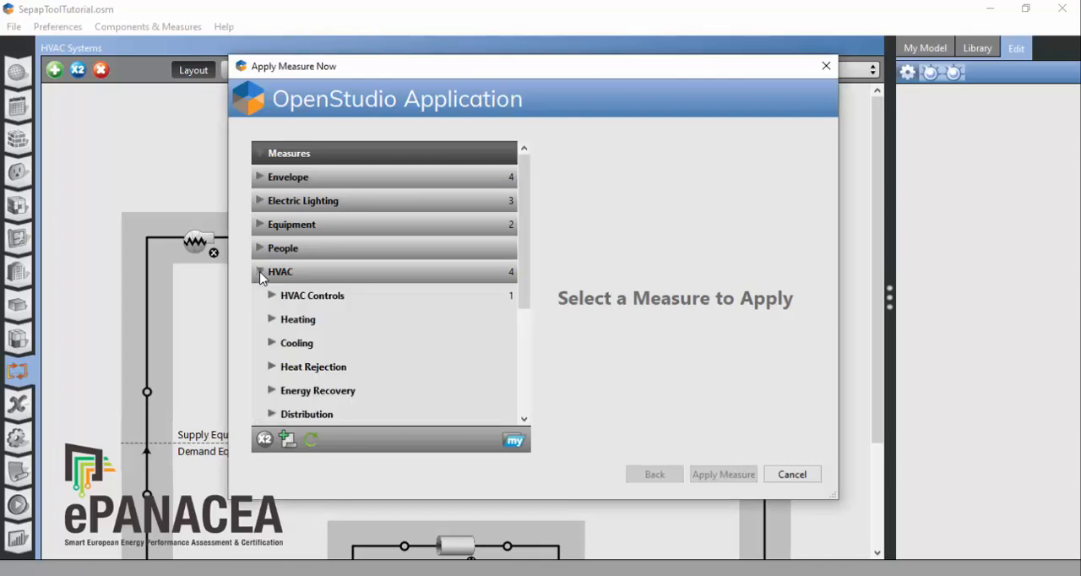
scroll(361, 344, "down", 2)
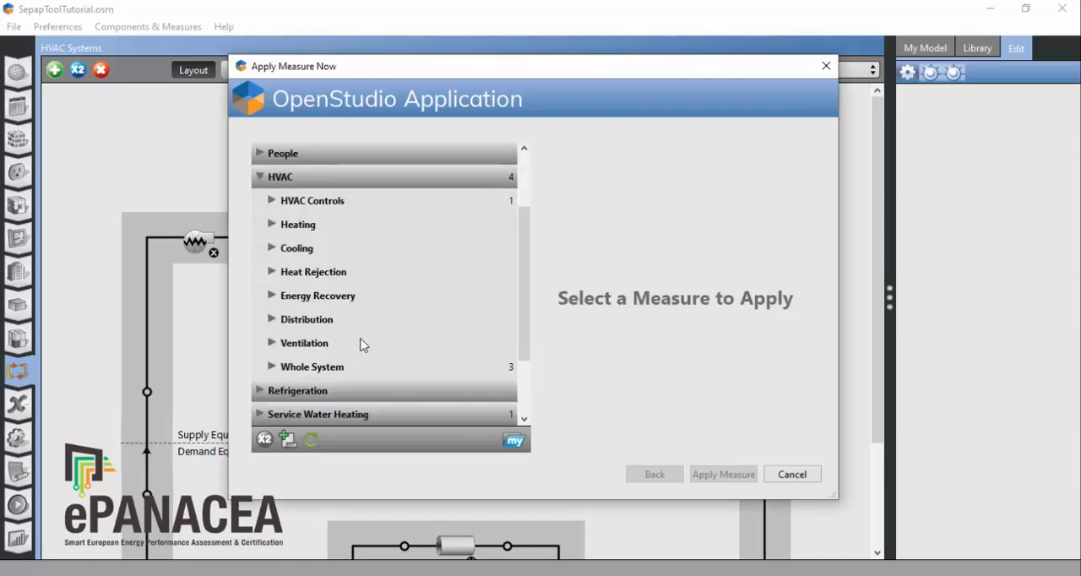
left_click(281, 372)
scroll(396, 325, "down", 2)
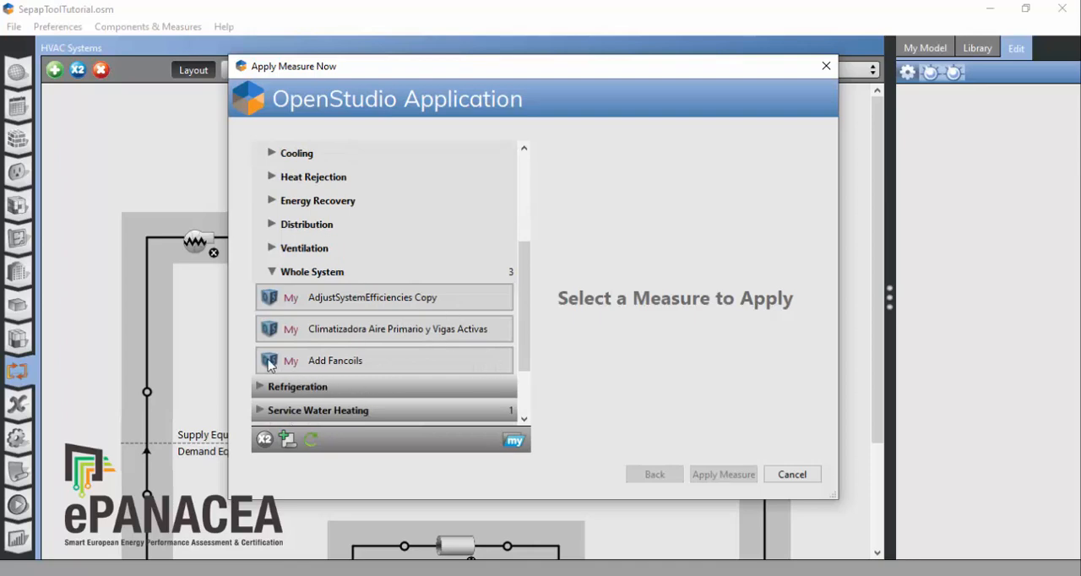
left_click(362, 368)
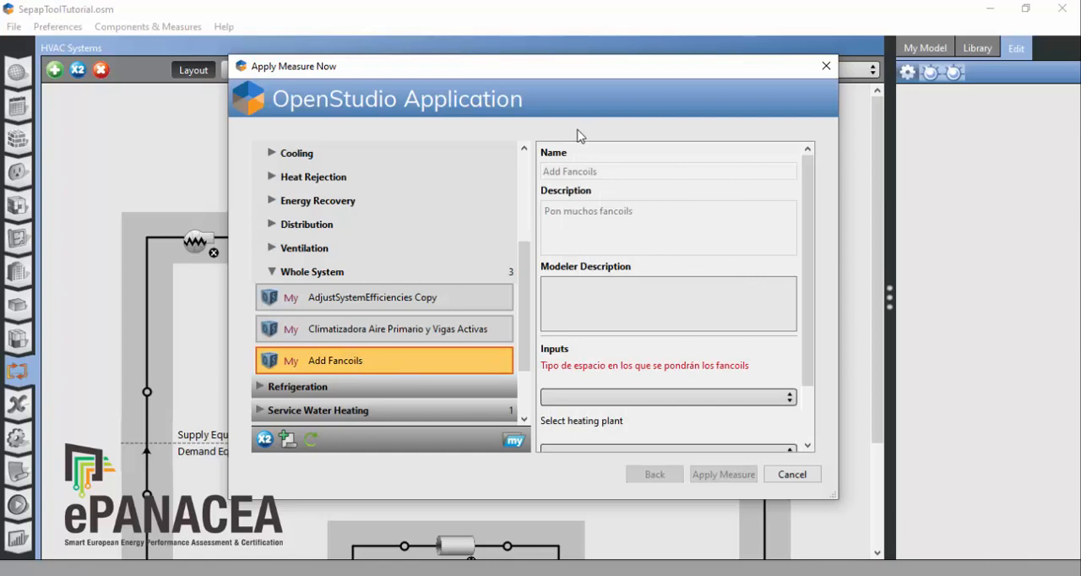
Step: Apply the Add Fancoils measure to space type SPACECAT_OFF with Hot Water Loop as heating plant and Chilled Water Loop as cooling plant
scroll(639, 262, "down", 2)
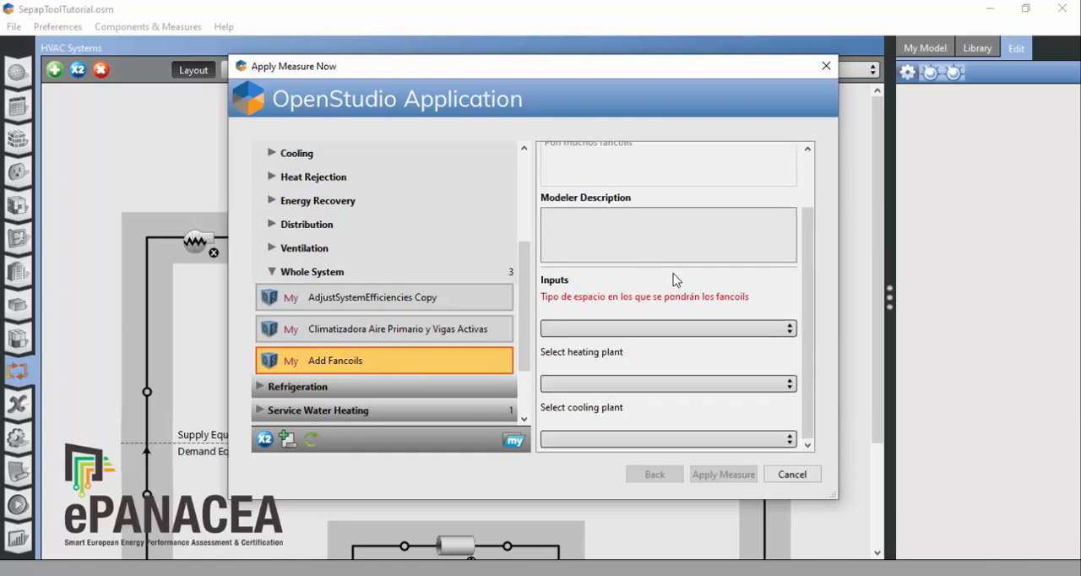
left_click(673, 329)
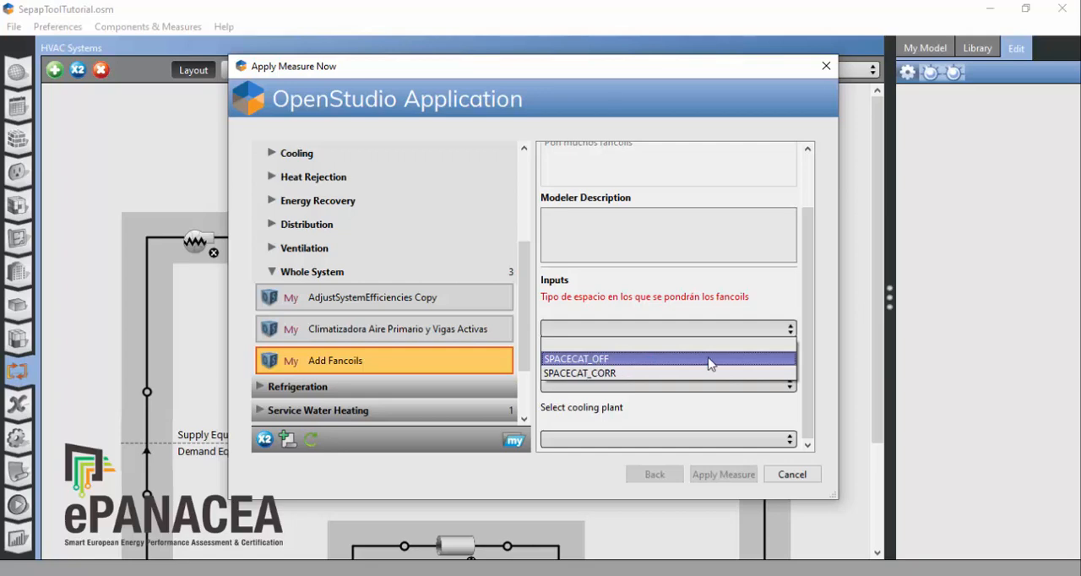
left_click(599, 359)
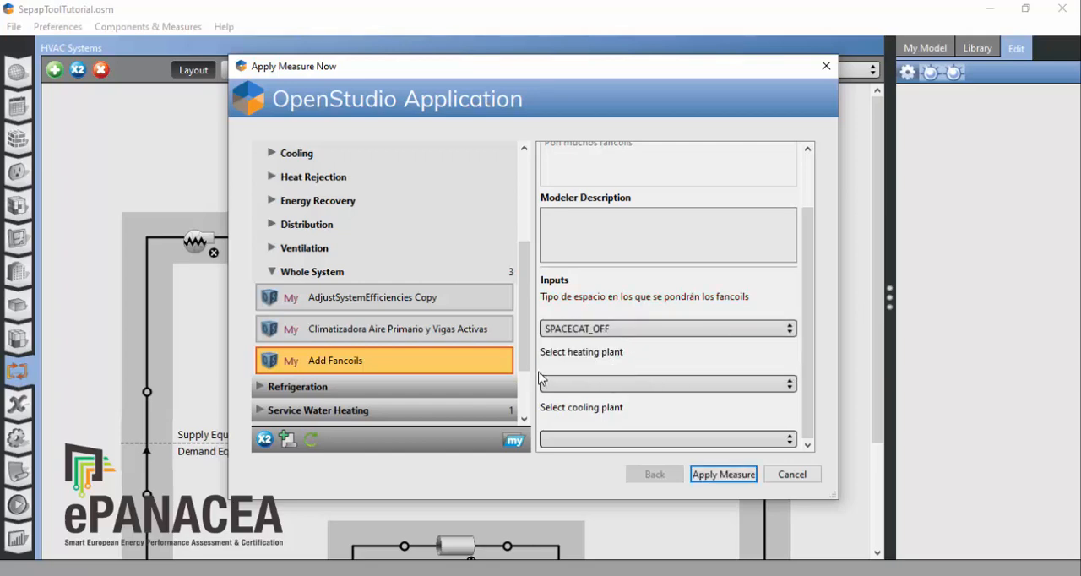
left_click(608, 389)
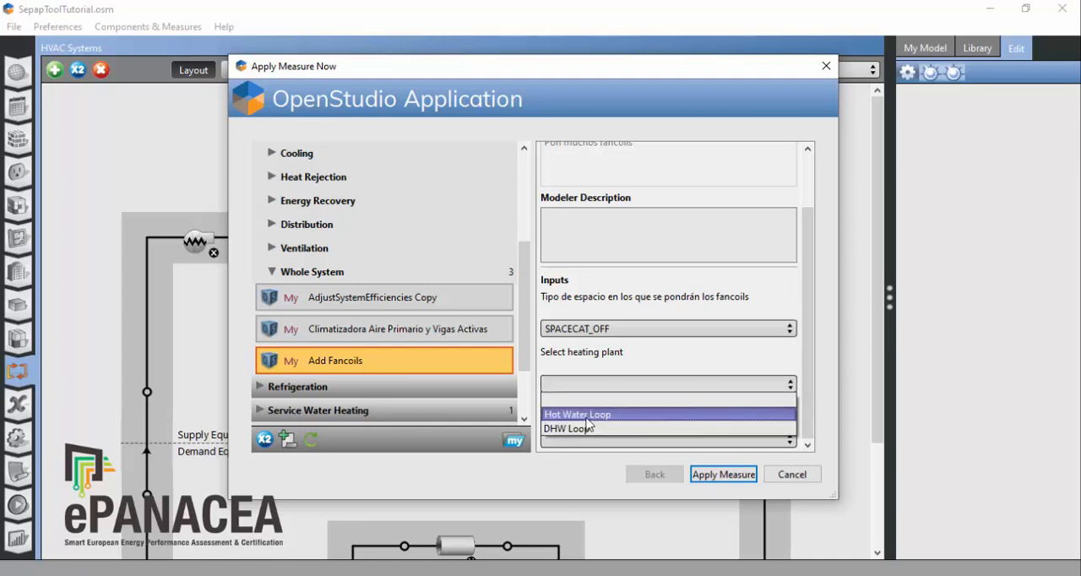
left_click(589, 414)
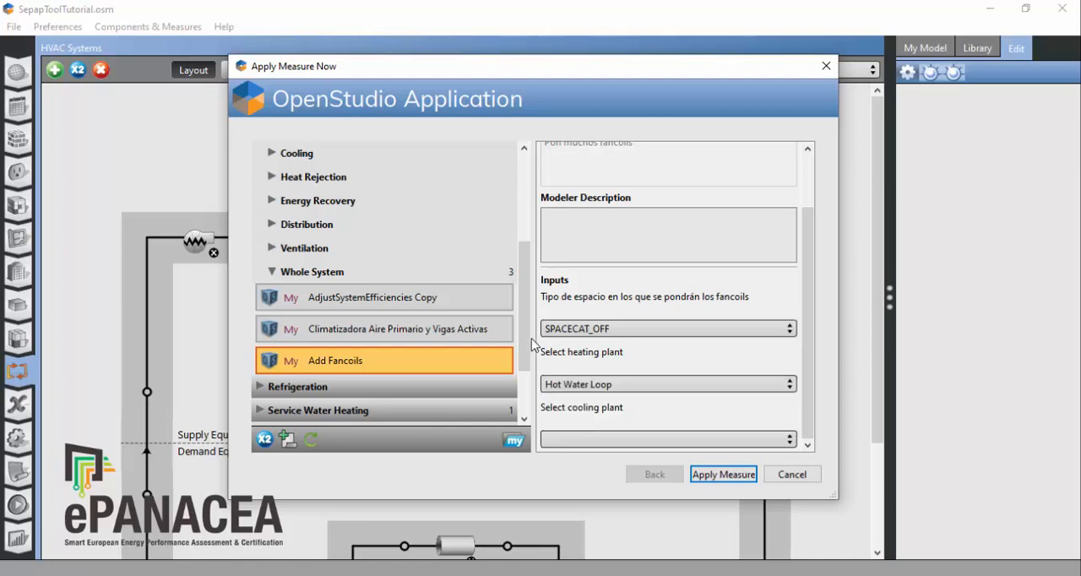
left_click(620, 439)
left_click(601, 469)
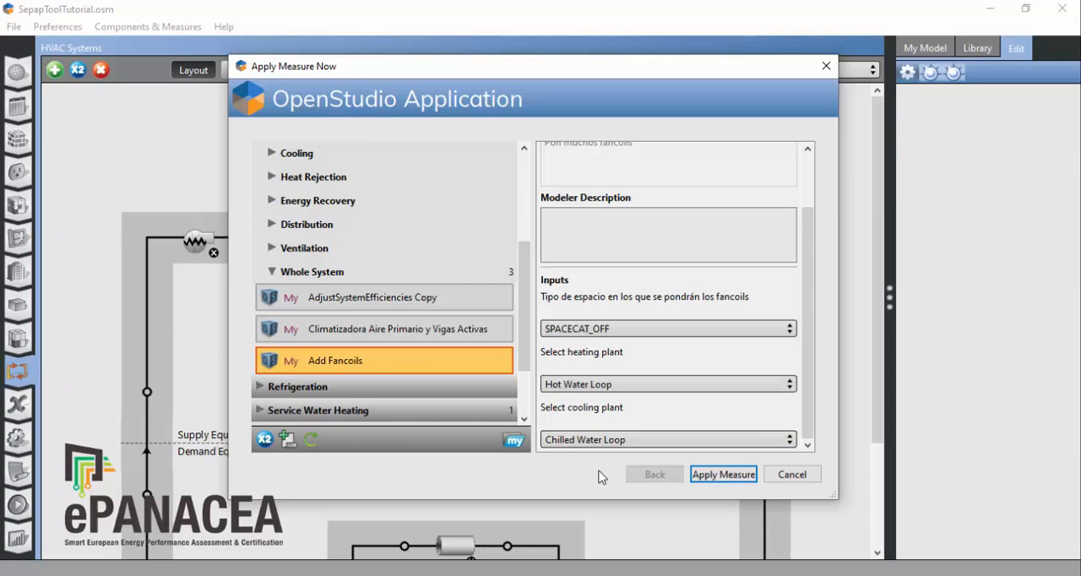
left_click(719, 476)
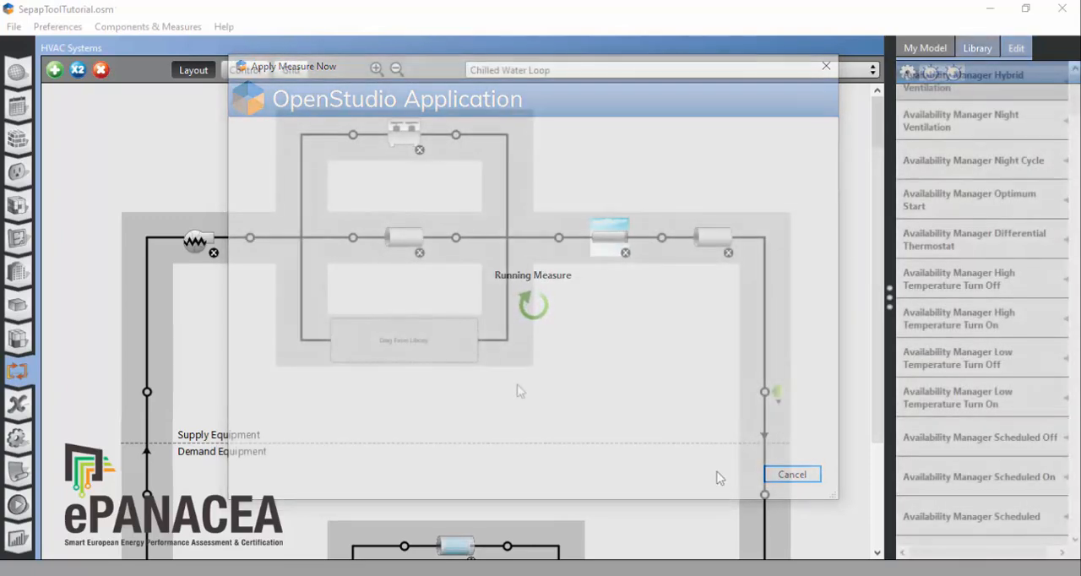
Step: Save the changed model and select the Whole System measure Add Fancoils again for a second application
left_click(139, 27)
left_click(157, 46)
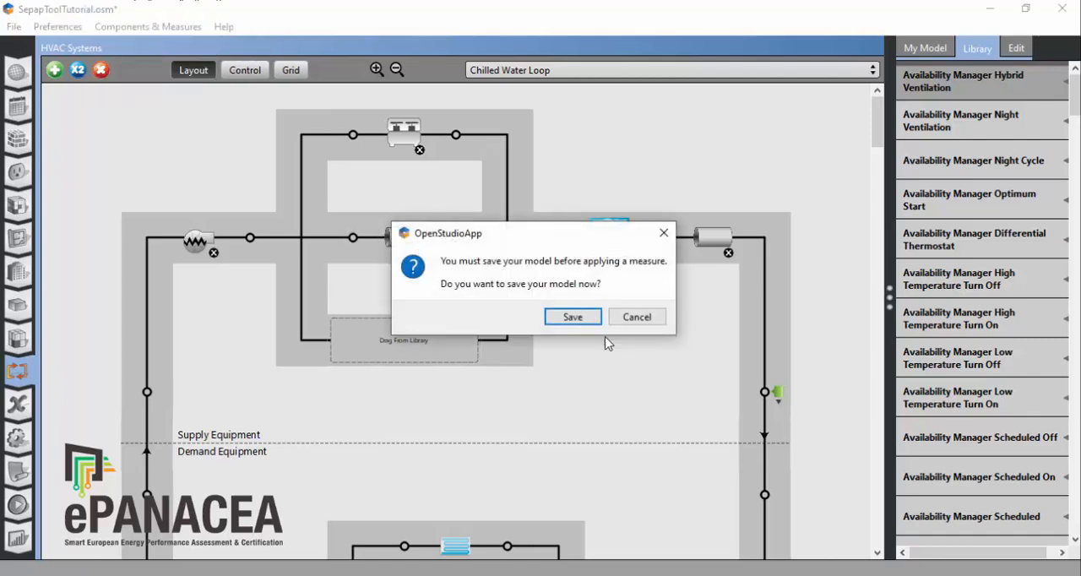
left_click(569, 316)
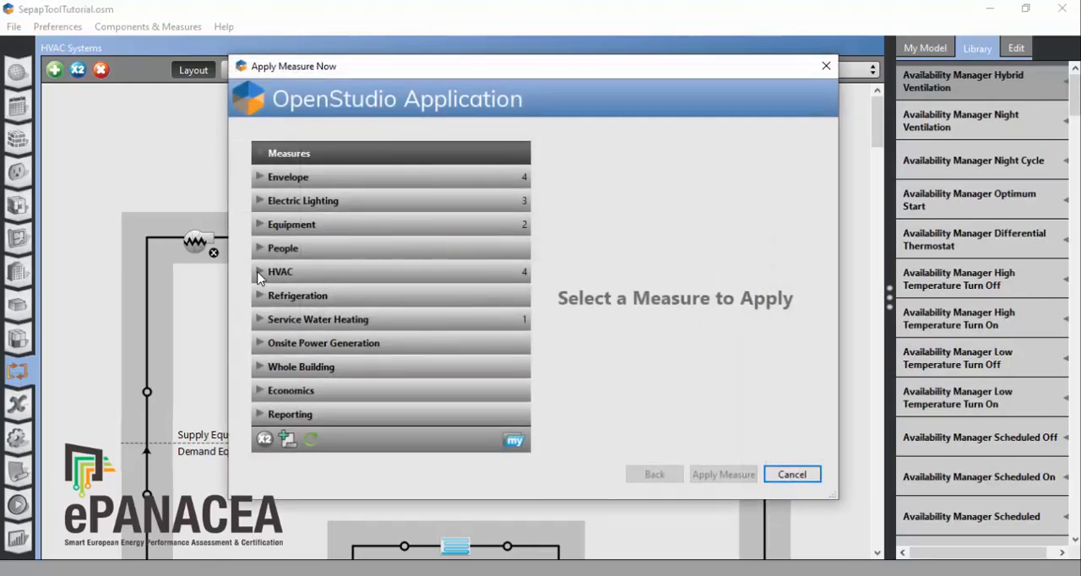
left_click(259, 273)
scroll(378, 345, "down", 2)
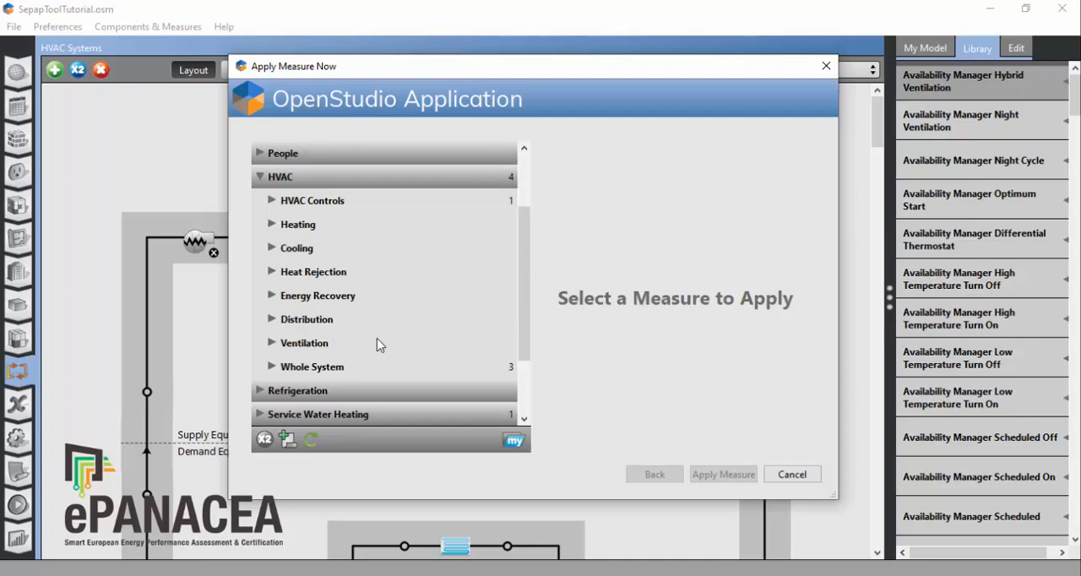
left_click(270, 370)
scroll(352, 369, "down", 2)
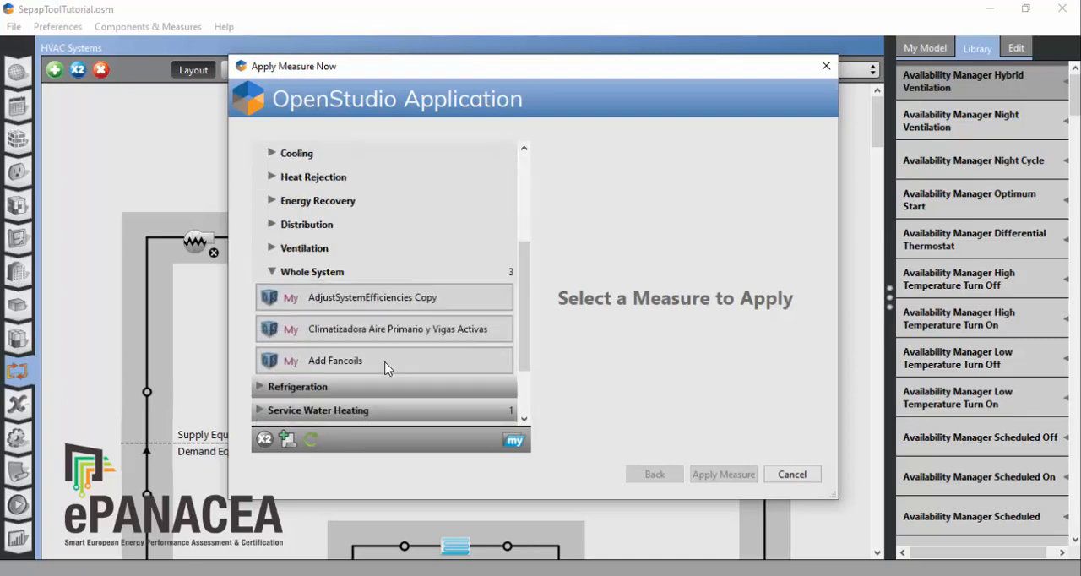
left_click(384, 363)
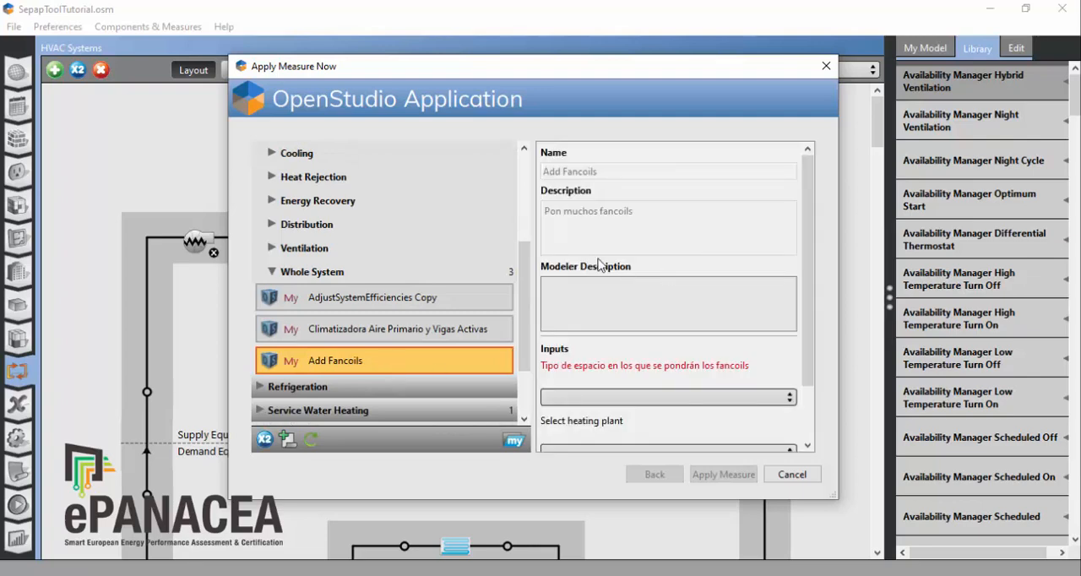
Step: Apply the Add Fancoils measure to space type SPACECAT_CORR with Hot Water Loop as heating plant and Chilled Water Loop as cooling plant
scroll(597, 367, "down", 2)
left_click(594, 328)
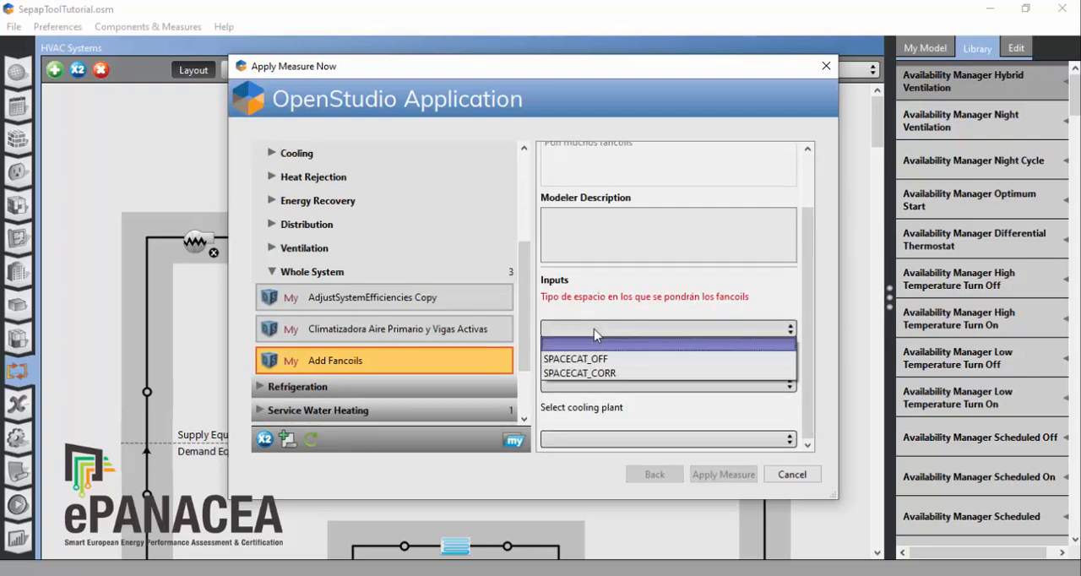
left_click(607, 372)
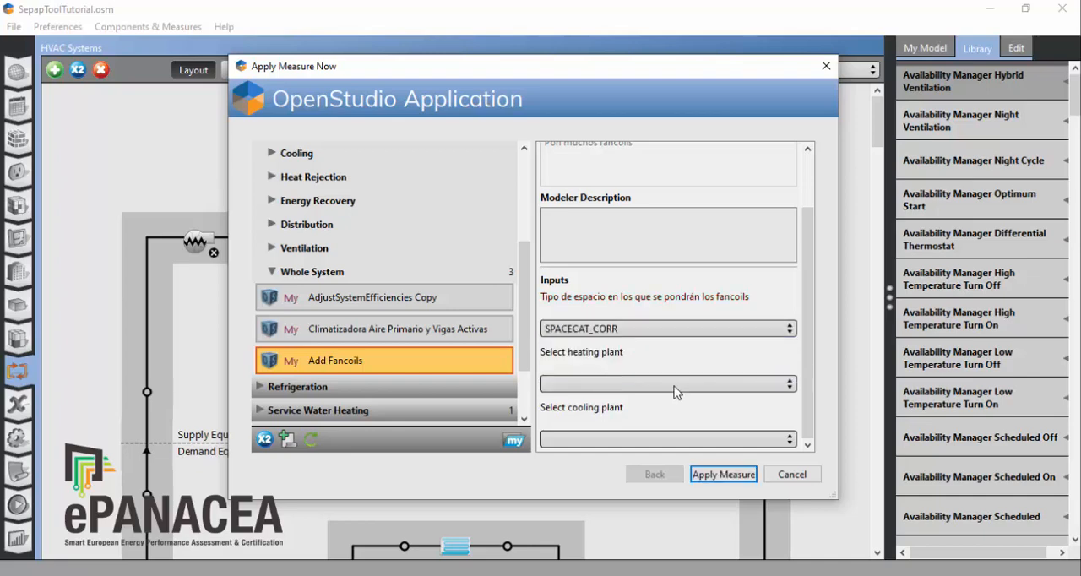
left_click(574, 385)
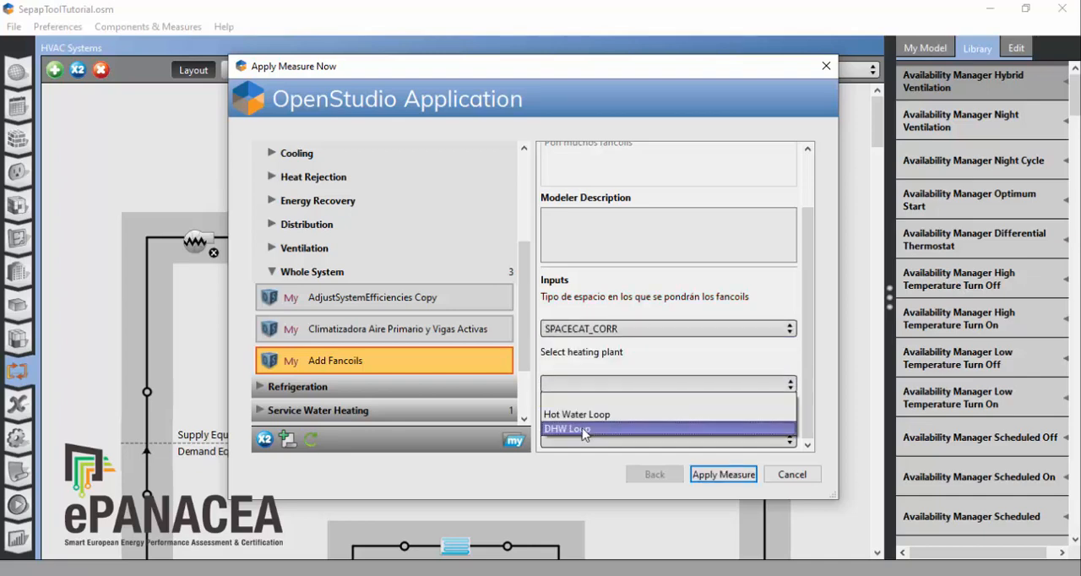
left_click(582, 414)
left_click(583, 440)
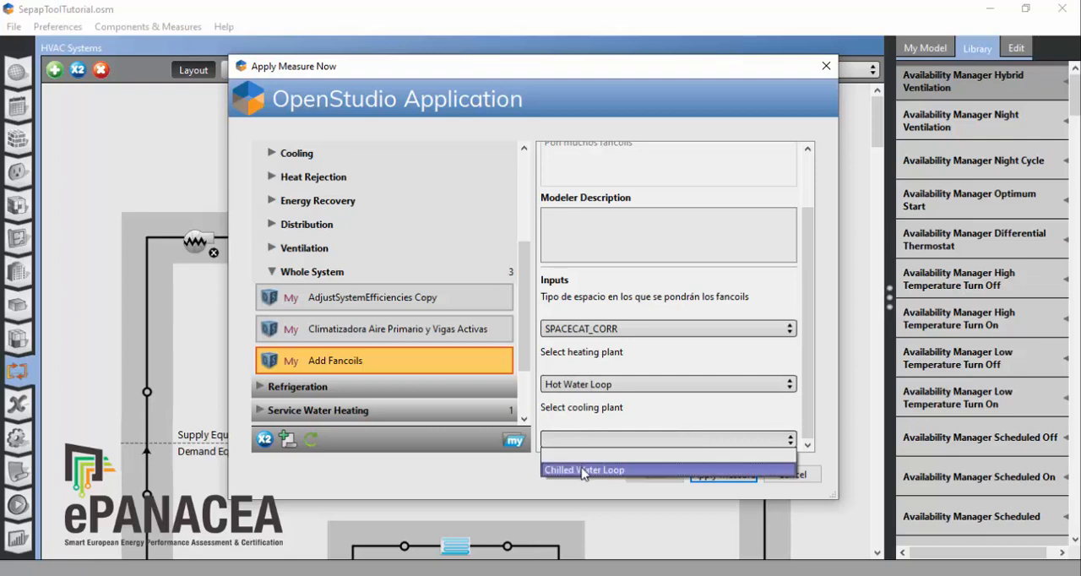
left_click(584, 470)
left_click(722, 477)
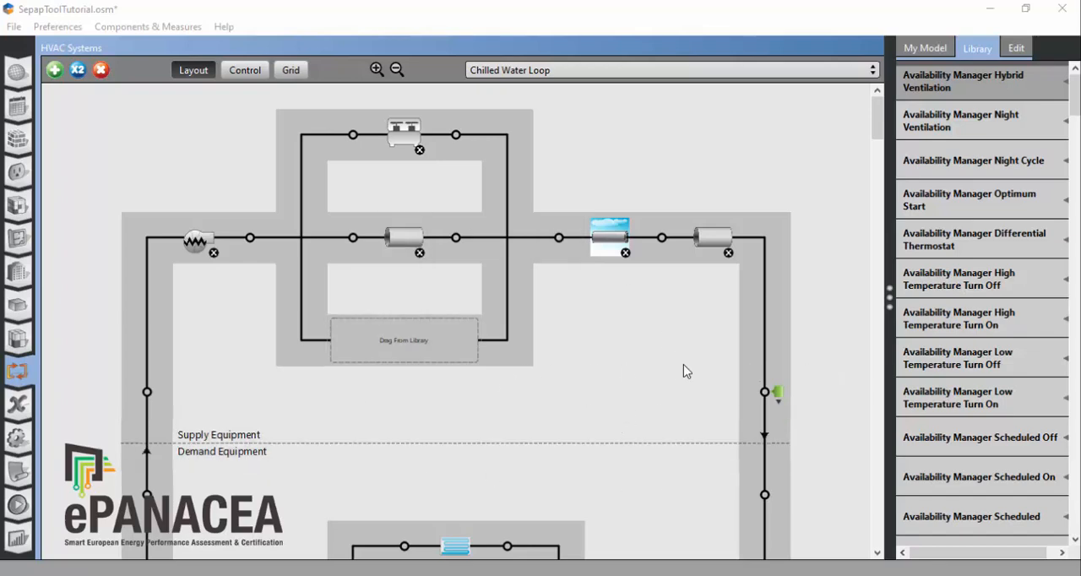
Step: Examine the water cooling coils on the Chilled Water Loop's demand side and their properties, widening the properties area
scroll(684, 369, "down", 3)
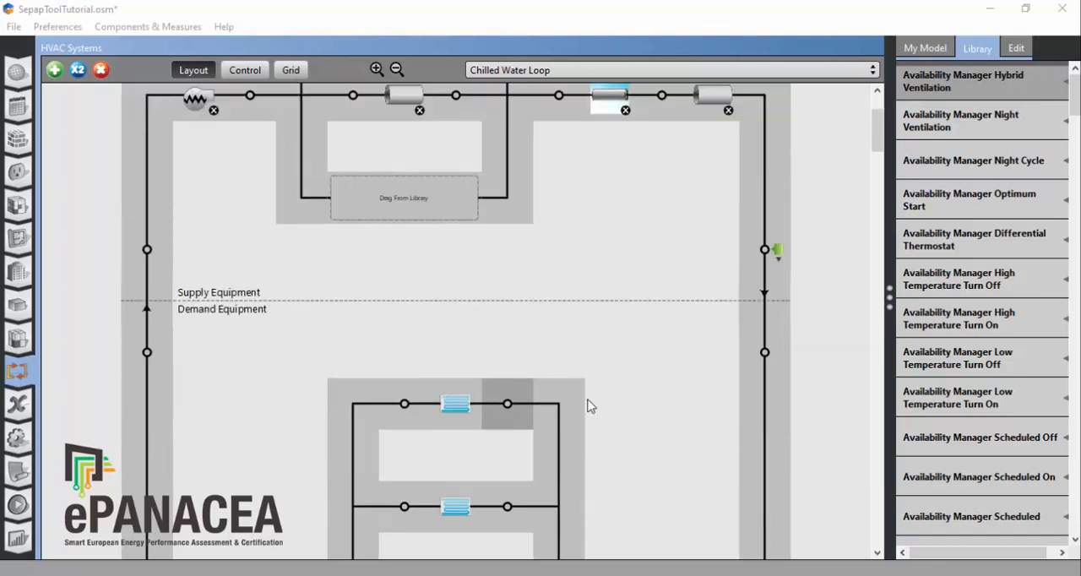
scroll(609, 397, "down", 3)
left_click(463, 285)
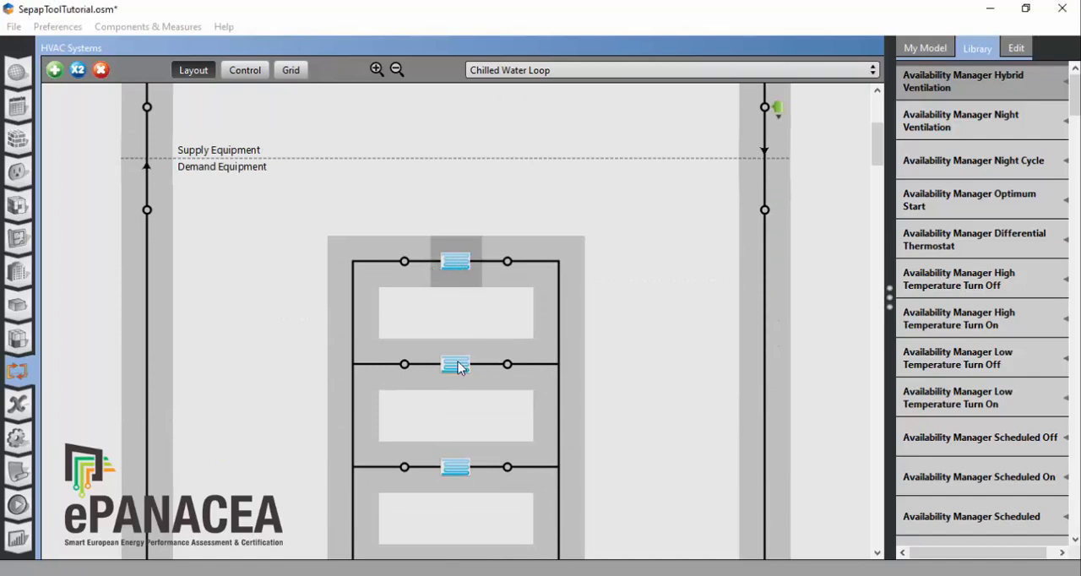
left_click(456, 364)
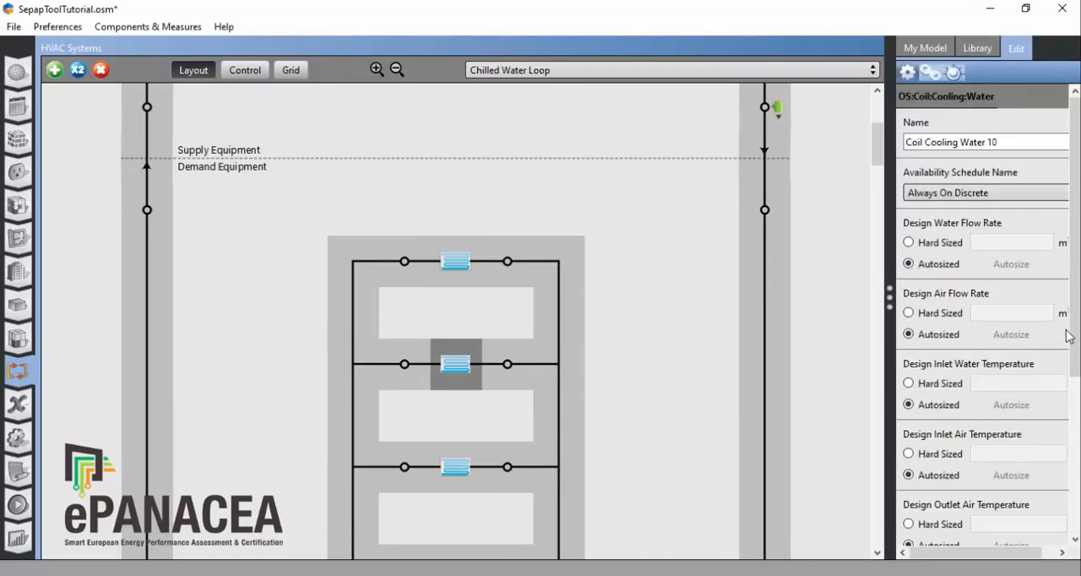
left_click_drag(889, 297, 813, 292)
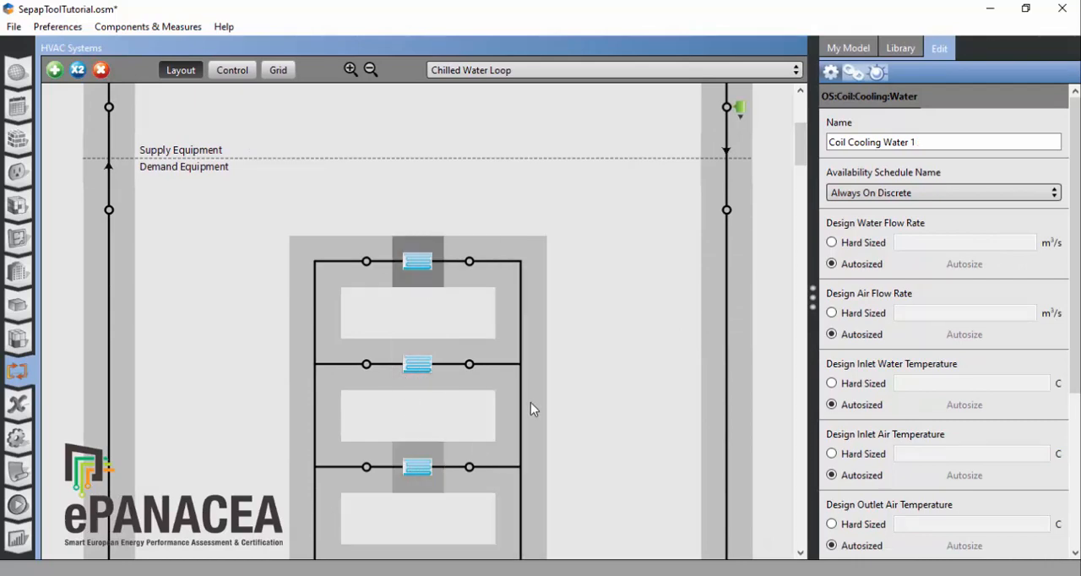
scroll(530, 403, "down", 7)
Step: Switch to the Hot Water Loop and examine the water heating coils on its demand side and their properties
left_click(513, 73)
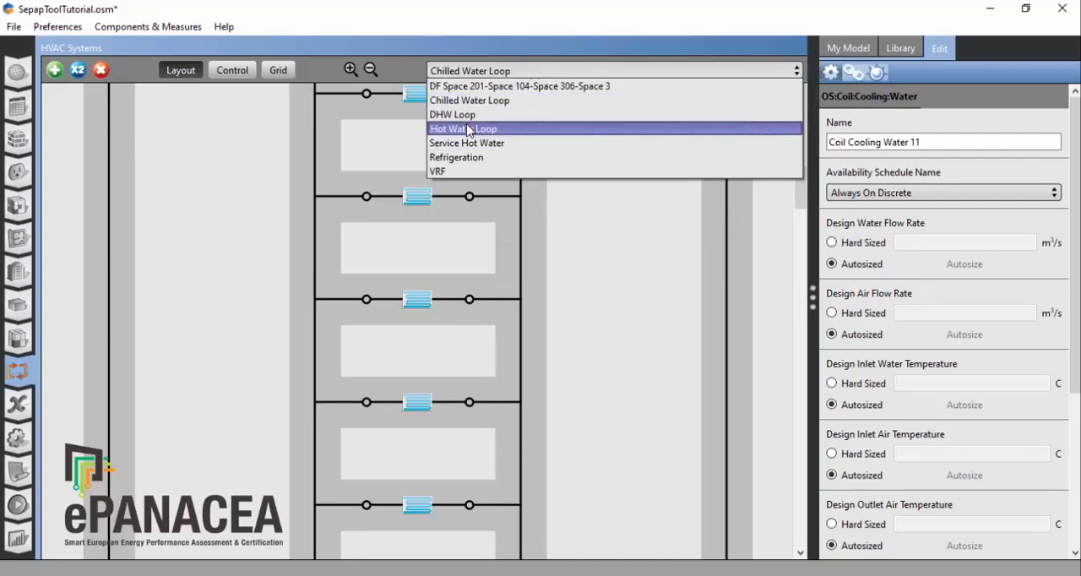
left_click(452, 128)
scroll(562, 253, "down", 5)
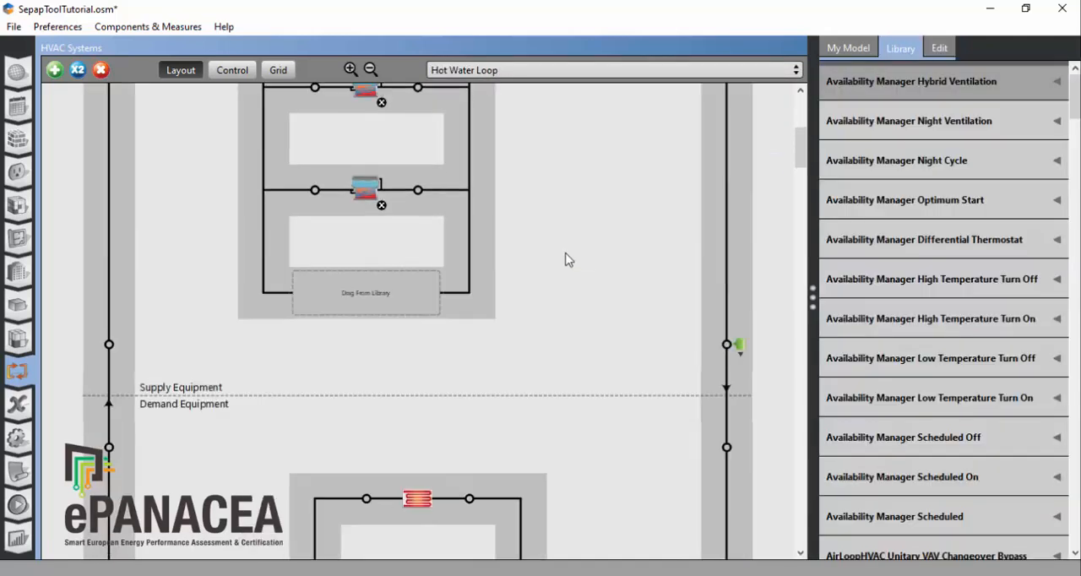
scroll(572, 262, "up", 2)
scroll(668, 424, "down", 3)
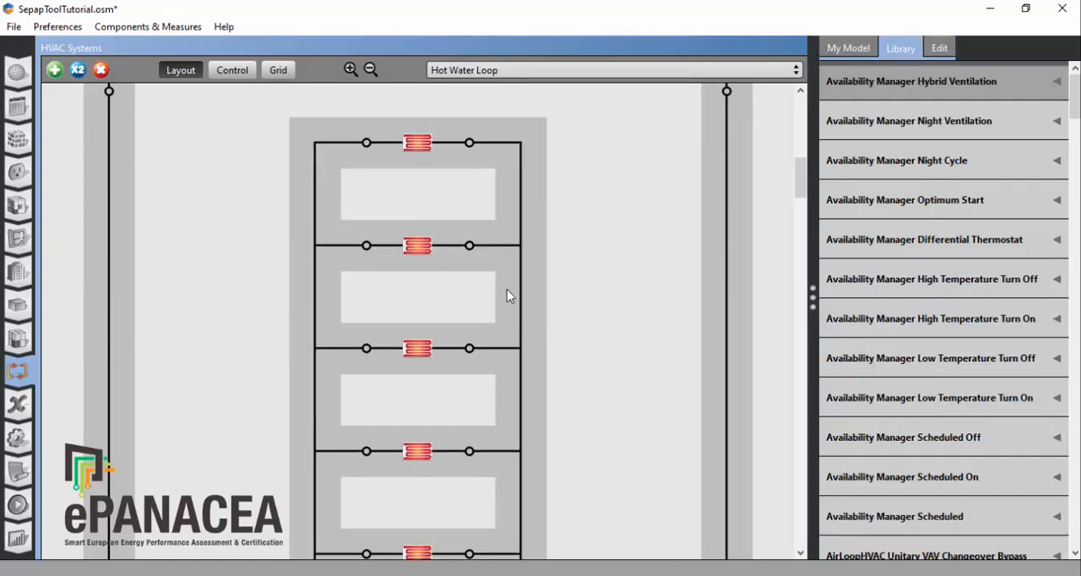
left_click(418, 245)
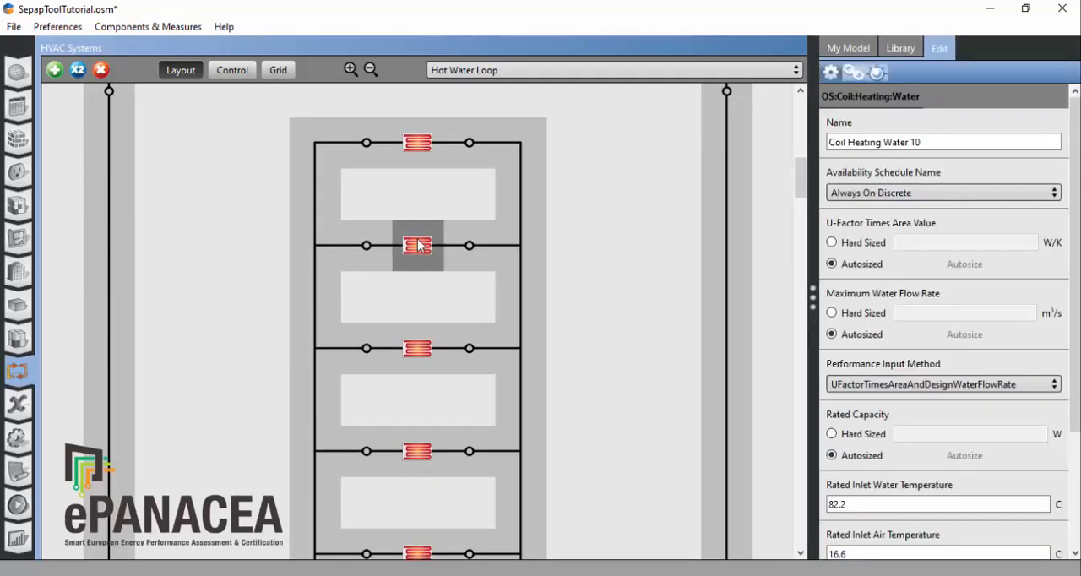
left_click(424, 348)
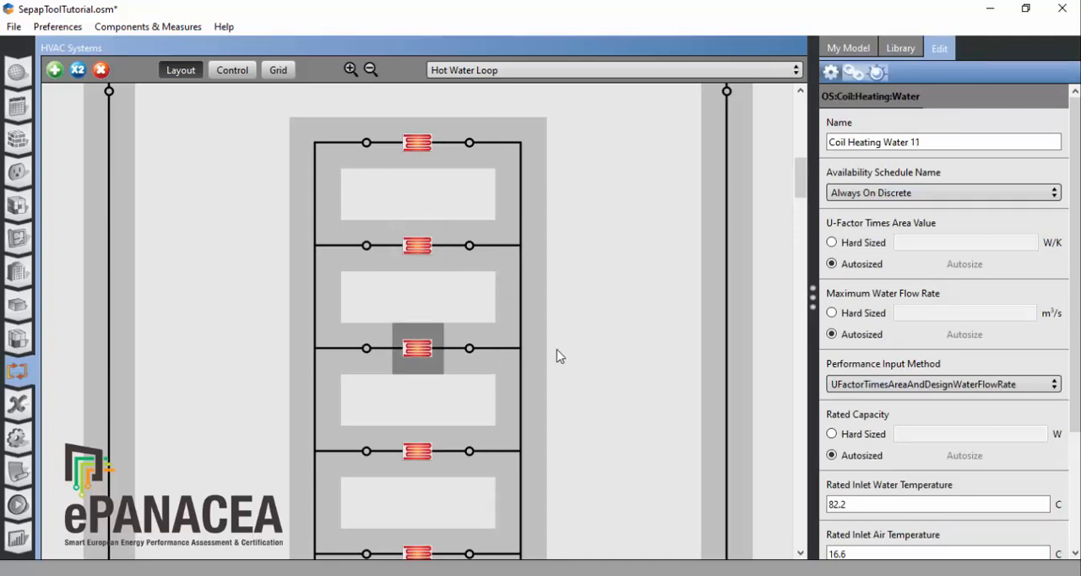
Step: Review the Hot Water Loop's supply side and open the thermal zones' HVAC systems table showing the zone equipment
scroll(594, 334, "up", 5)
scroll(594, 331, "up", 3)
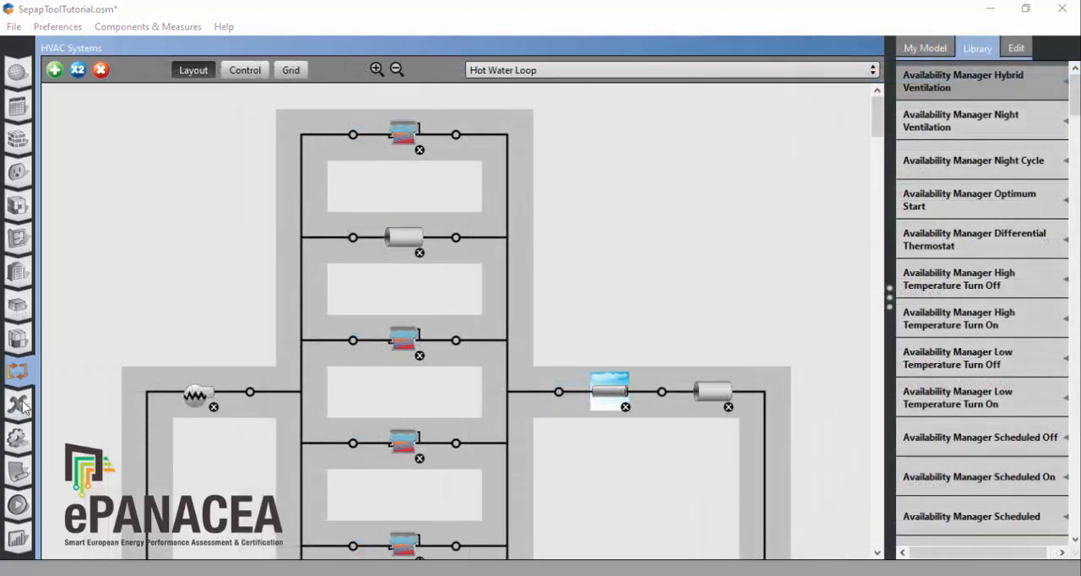
left_click(19, 339)
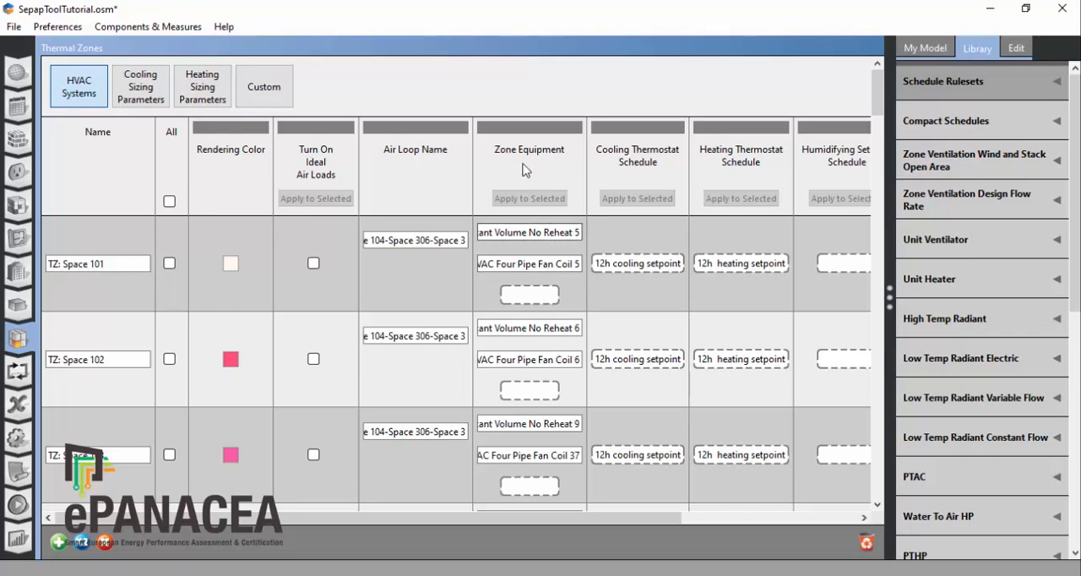
Step: Examine the constant-volume air terminal in the zone equipment of TZ: Space 101 and its properties
left_click(509, 235)
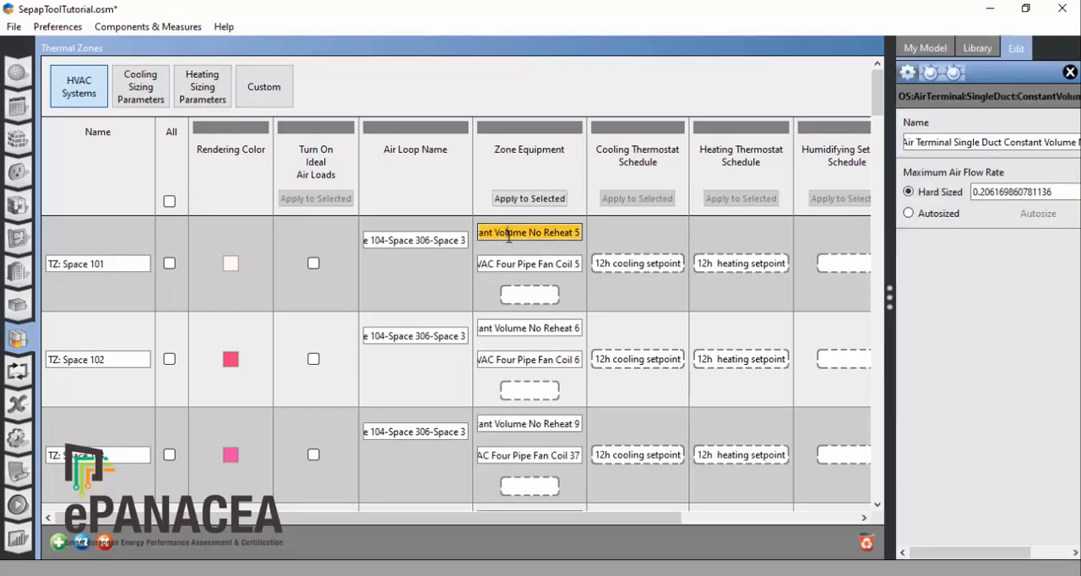
key("Left")
key("Left")
key("Left")
key("Left")
key("Left")
key("Left")
key("Left")
key("Left")
key("Left")
key("Left")
key("Left")
key("Left")
key("Left")
key("Left")
key("Left")
key("Left")
key("Left")
key("Left")
key("Left")
key("Left")
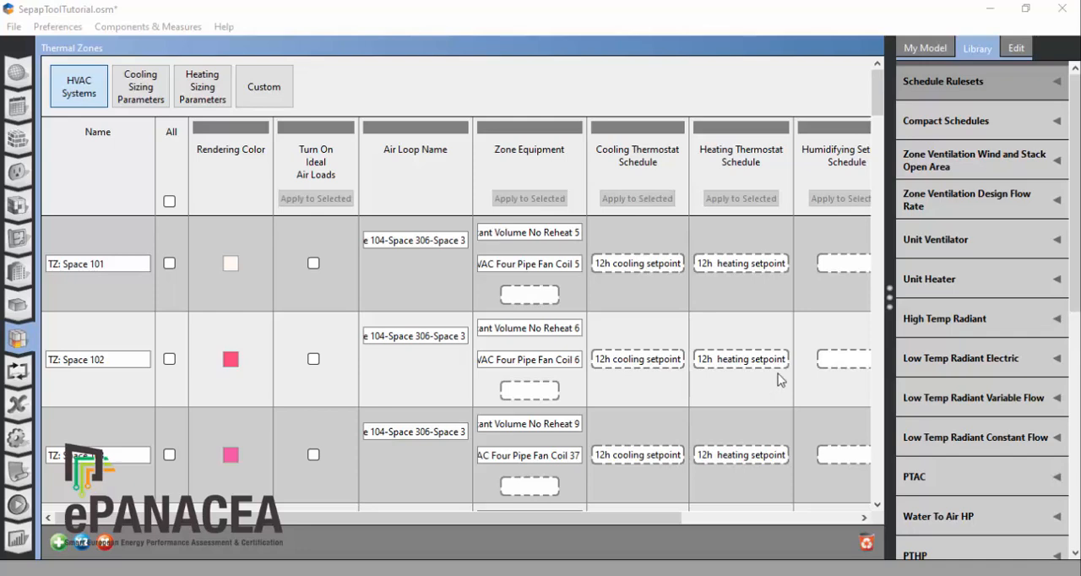
Step: Save the model and choose the electric lighting controls measure Add Daylight Sensor at the Center of Spaces for immediate application
left_click(138, 27)
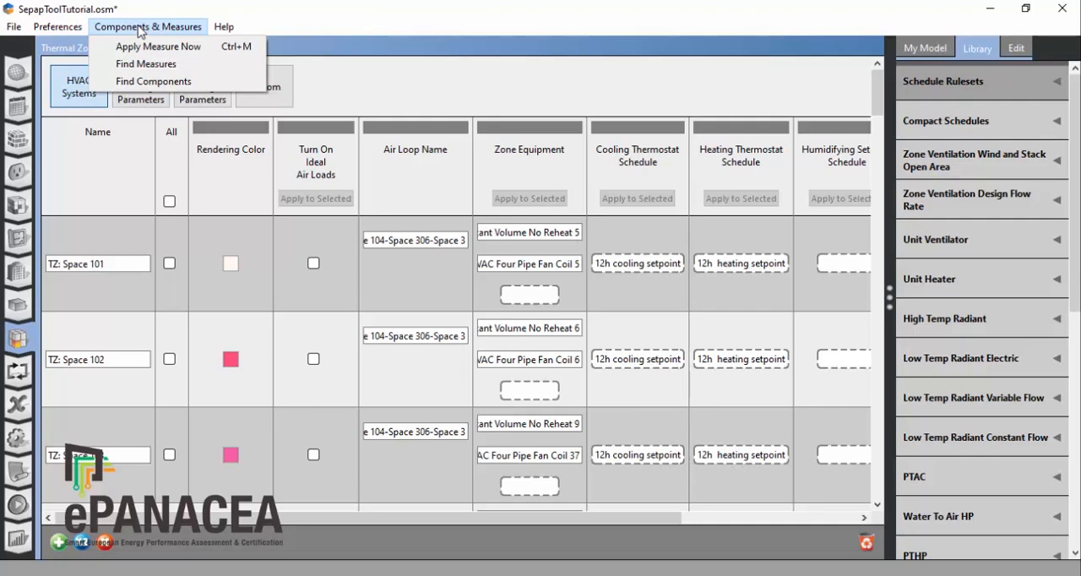
left_click(147, 47)
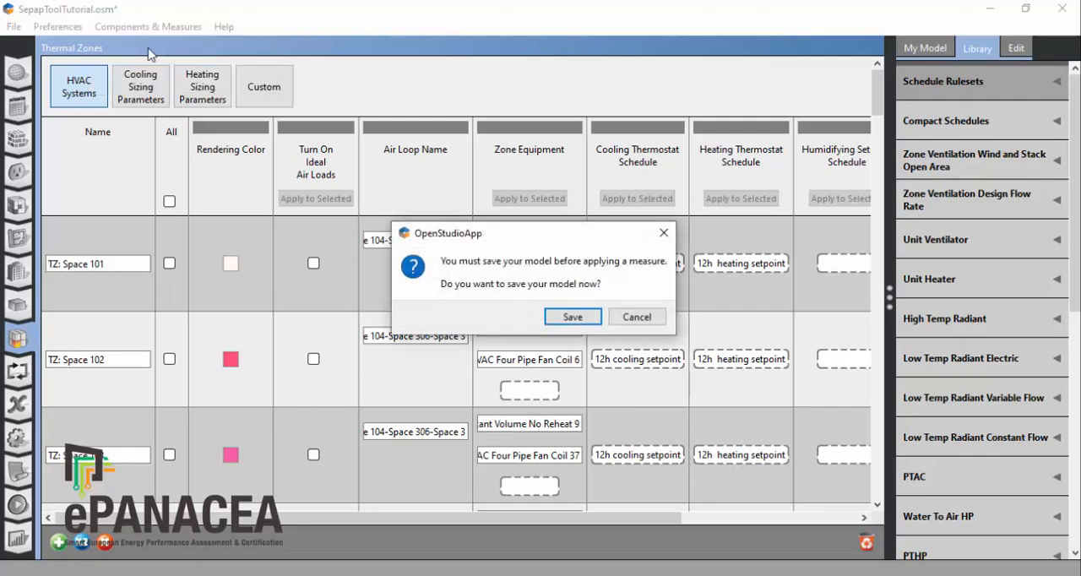
left_click(571, 317)
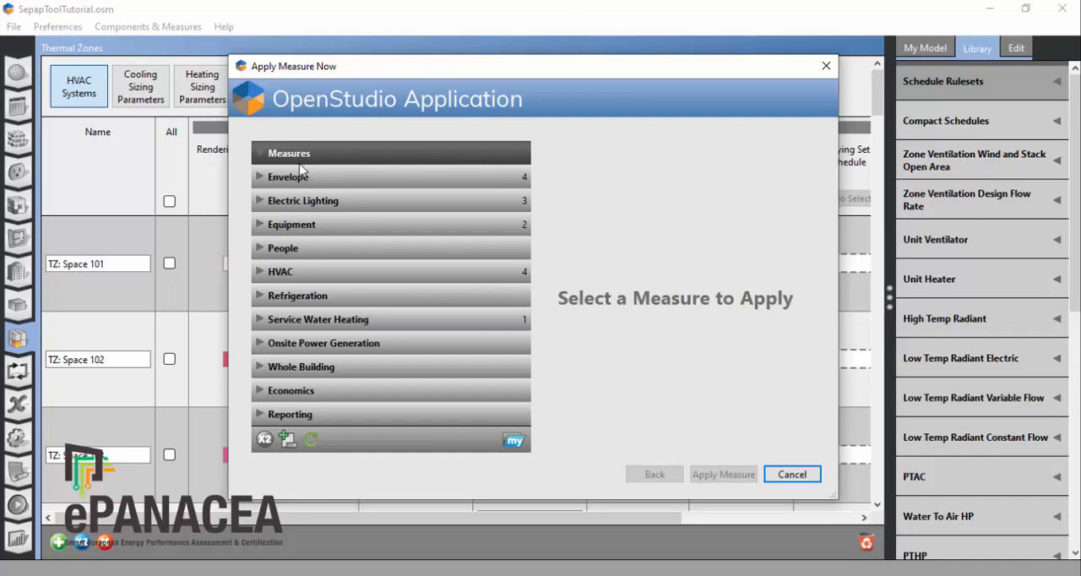
left_click(260, 201)
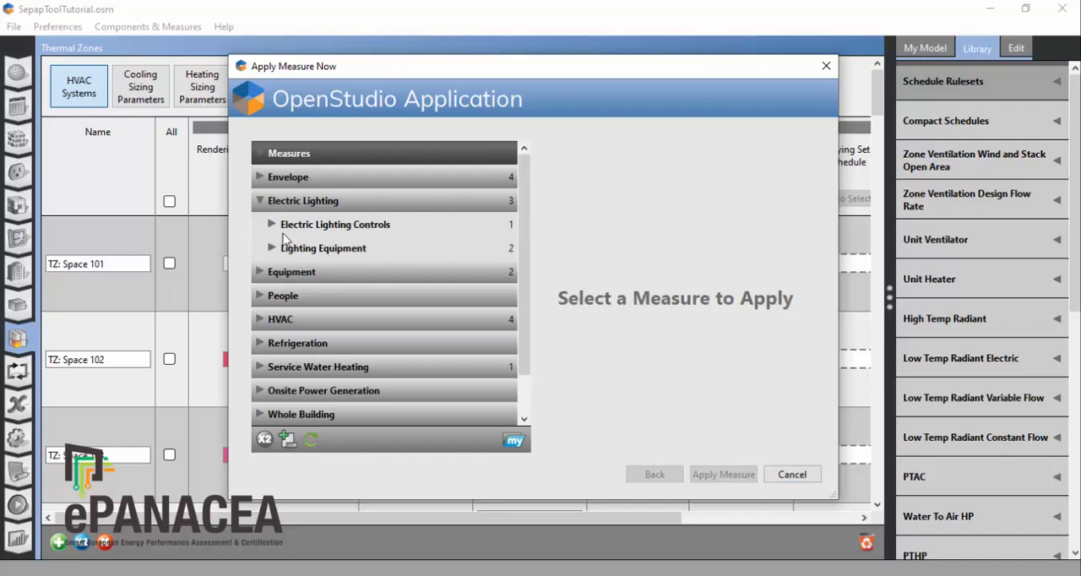
left_click(272, 224)
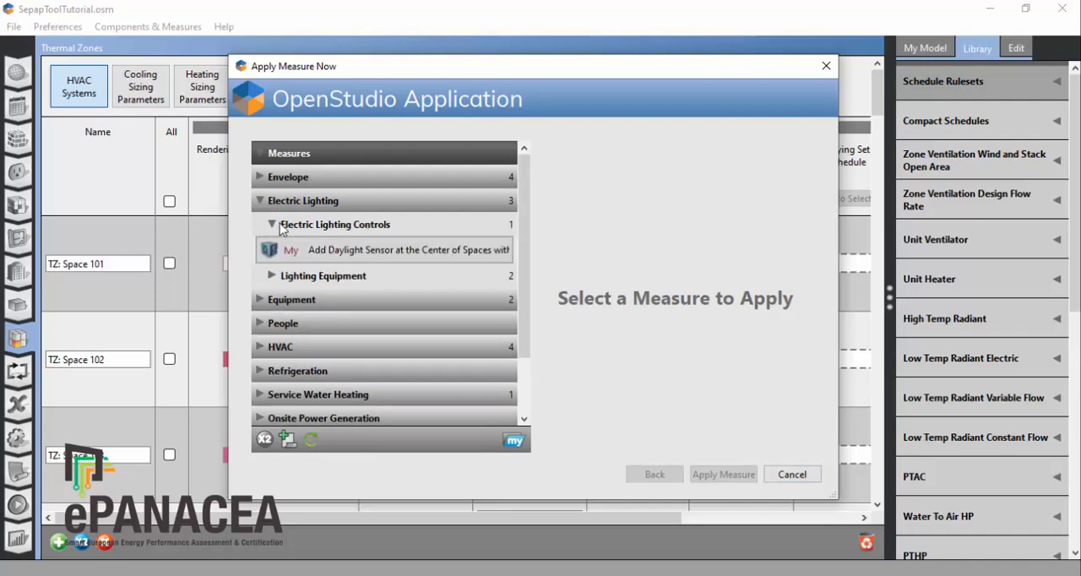
left_click(407, 255)
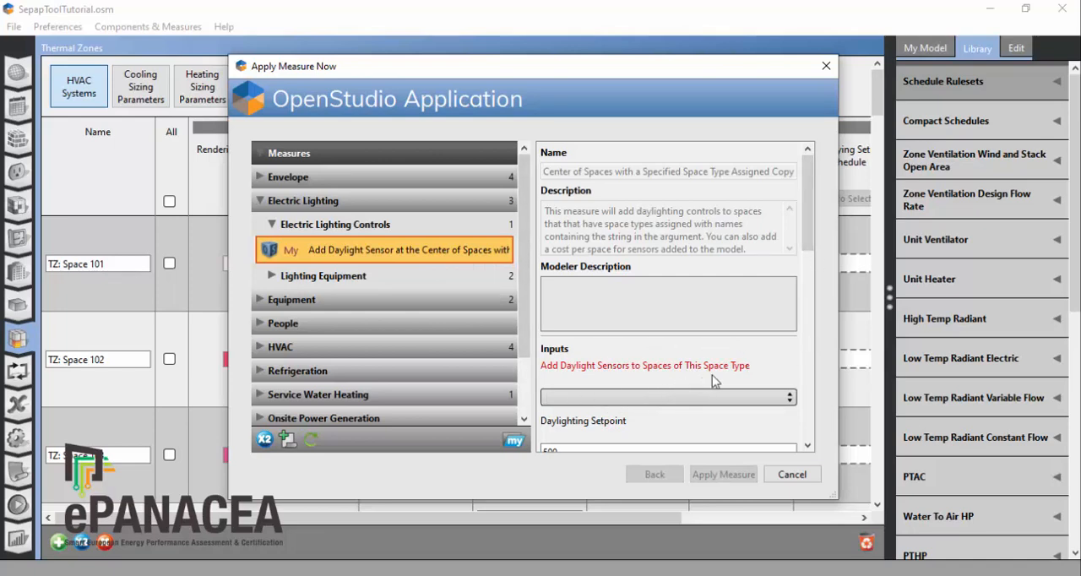
Step: Target the daylight sensor measure at space type SPACECAT_OFF and review its setpoint, control type, power fraction and sensor height inputs
left_click(790, 397)
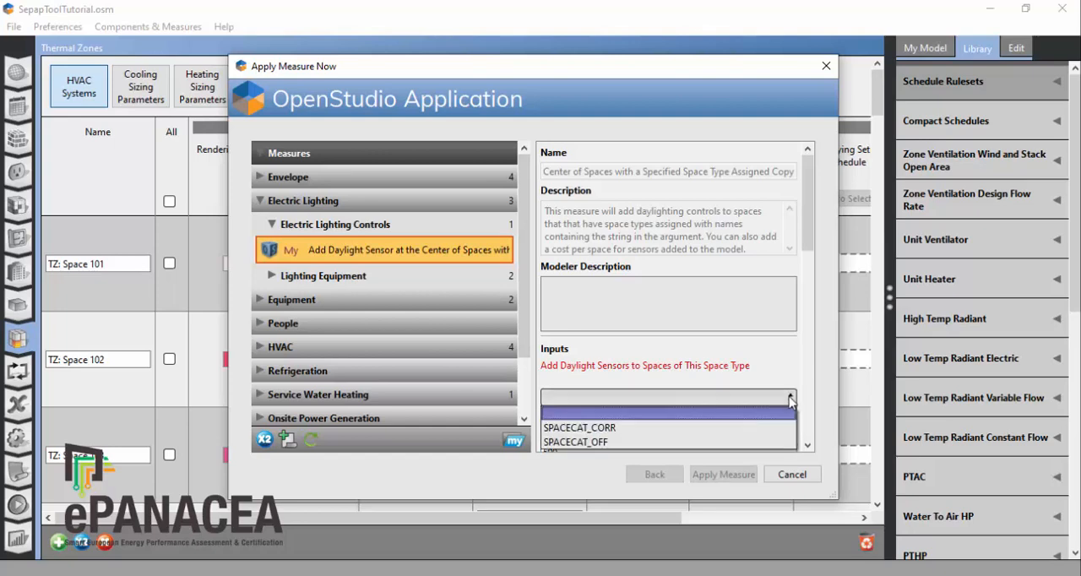
left_click(604, 441)
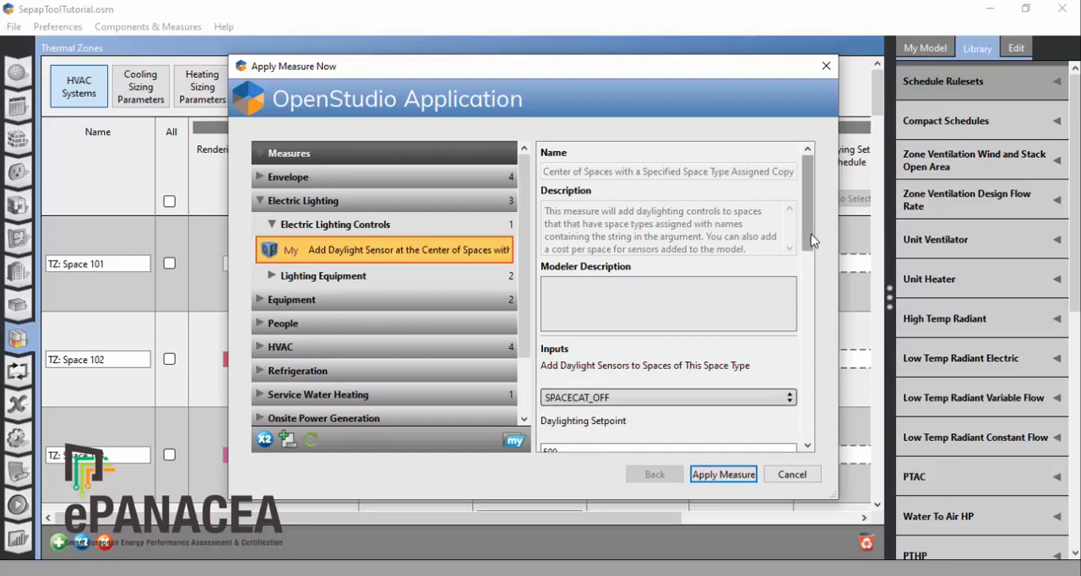
left_click_drag(811, 235, 811, 284)
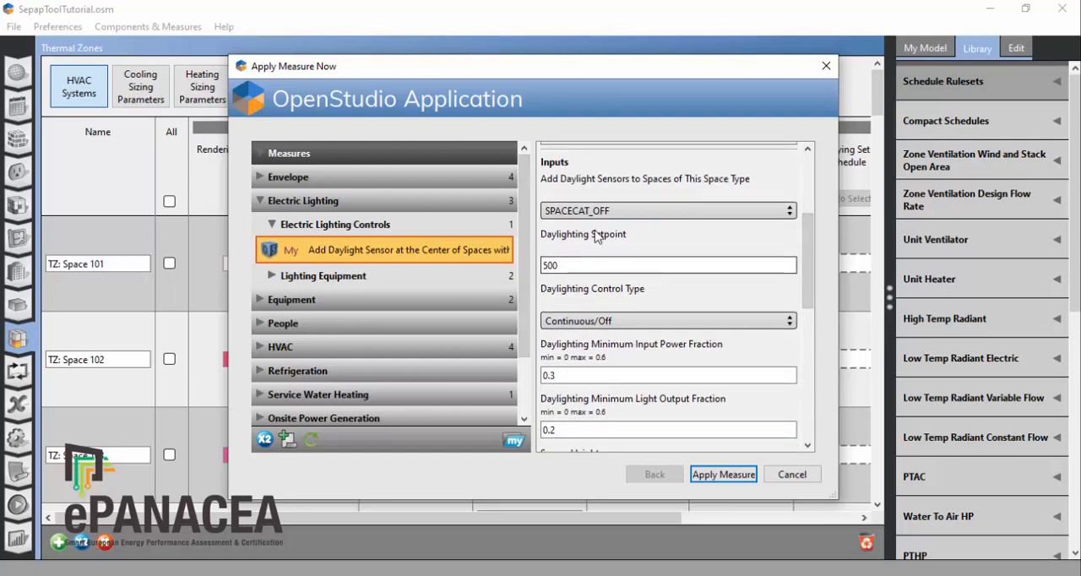
left_click_drag(572, 266, 529, 275)
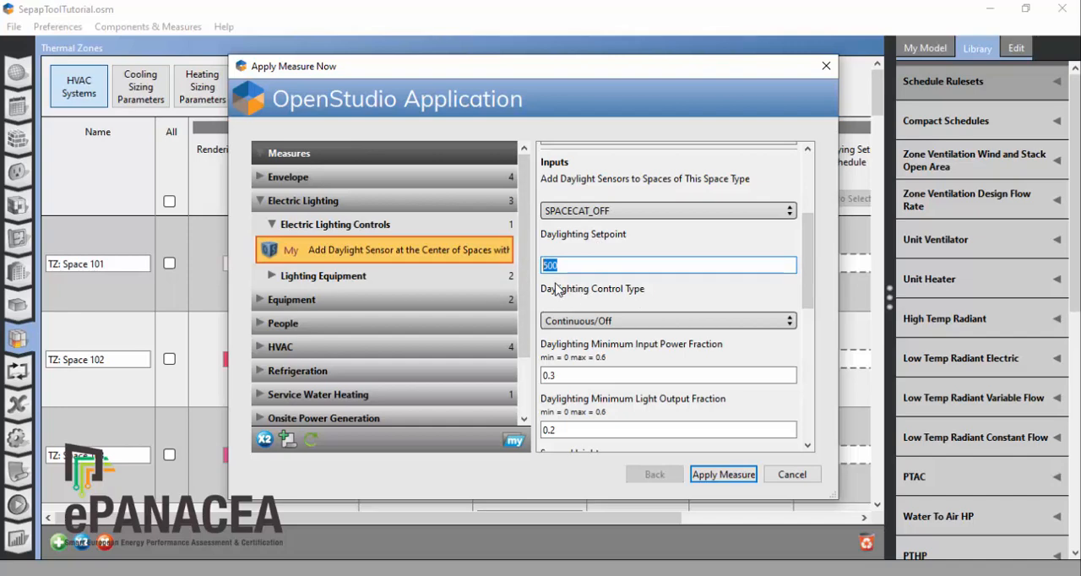
mouse_move(808, 285)
left_mouse_down()
mouse_move(811, 367)
mouse_move(815, 302)
left_mouse_up()
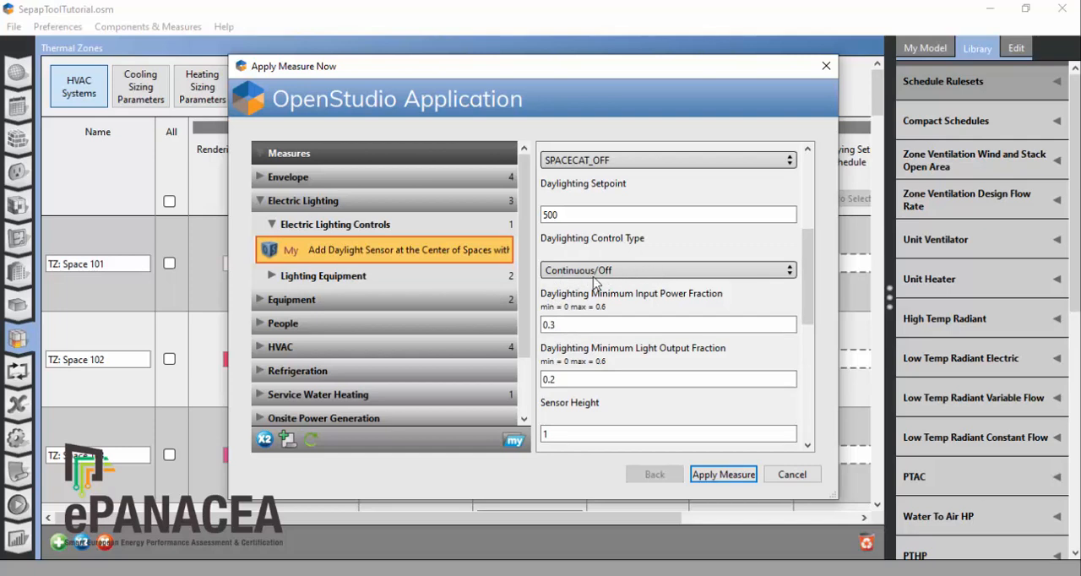
left_click(630, 270)
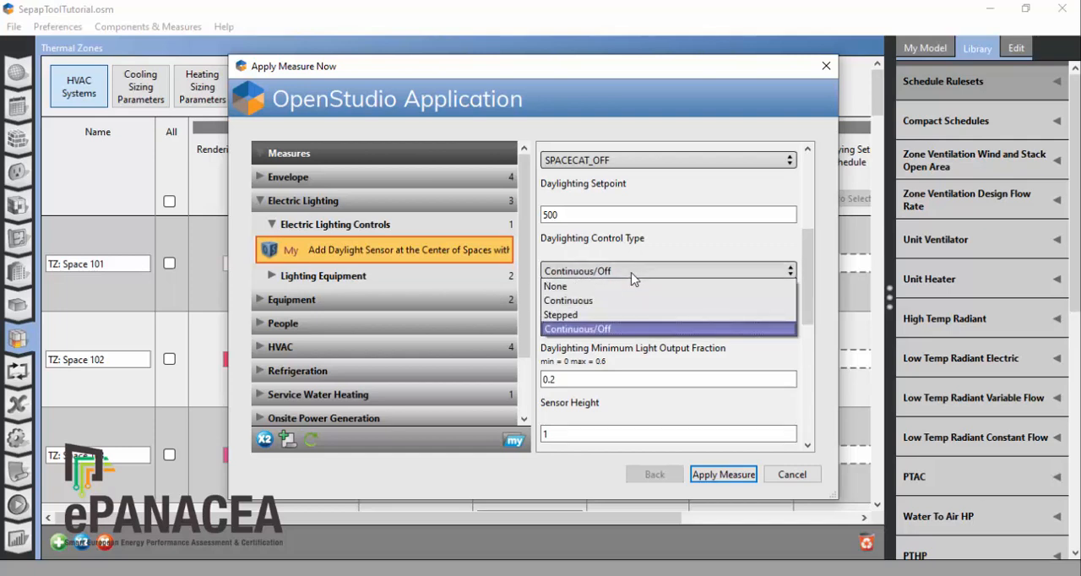
left_click(632, 274)
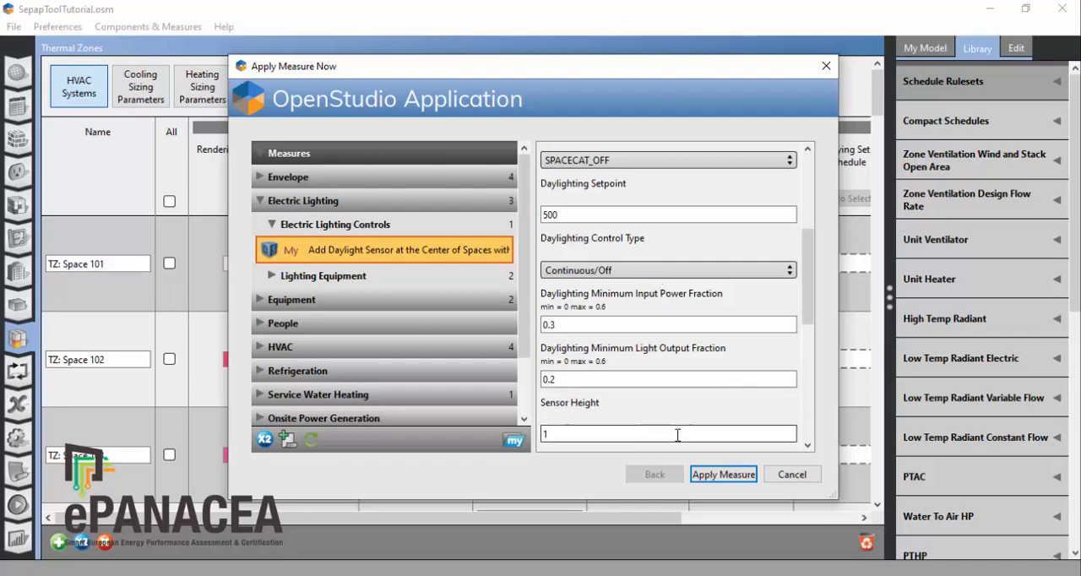
left_click_drag(805, 292, 873, 200)
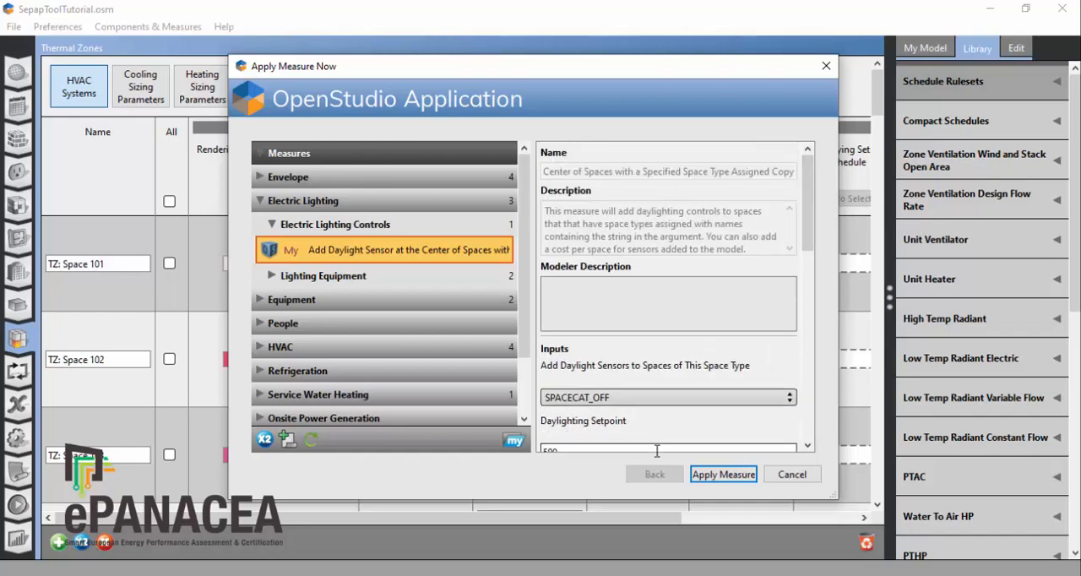
Step: Apply the daylight sensor measure, accept its changes and save the model
left_click(728, 475)
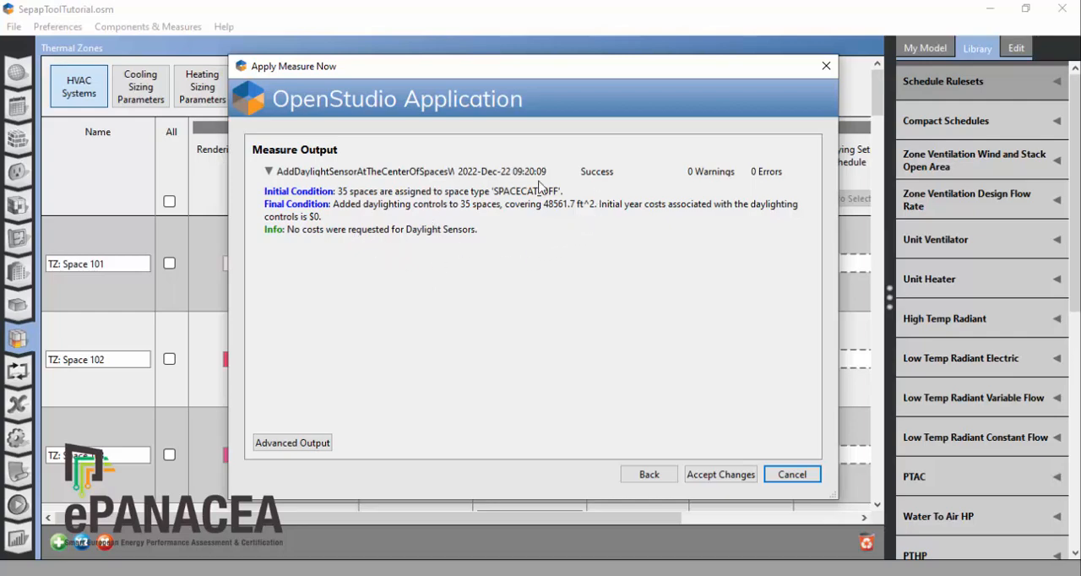
left_click(717, 475)
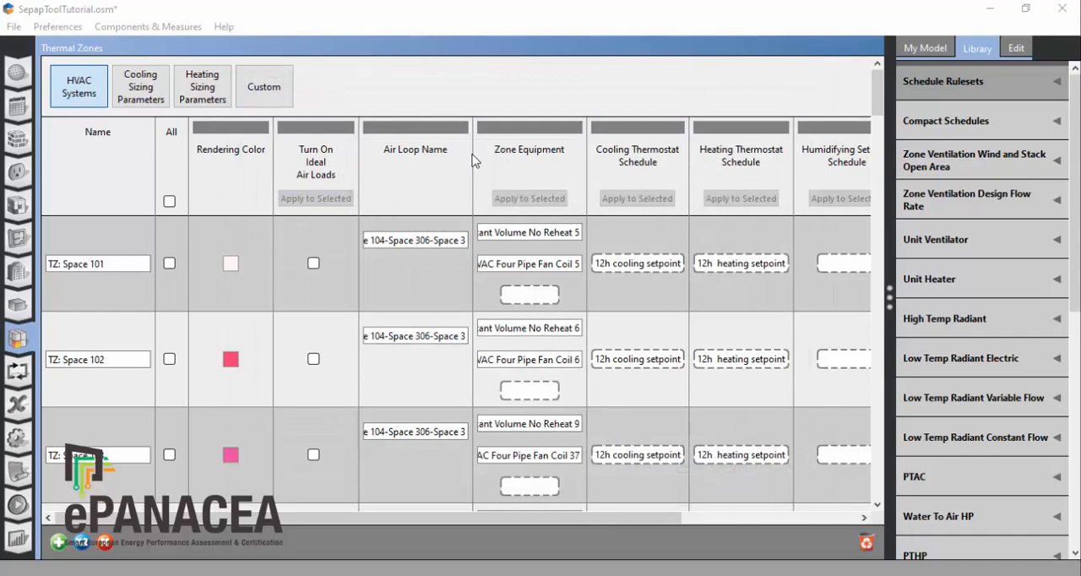
left_click(13, 27)
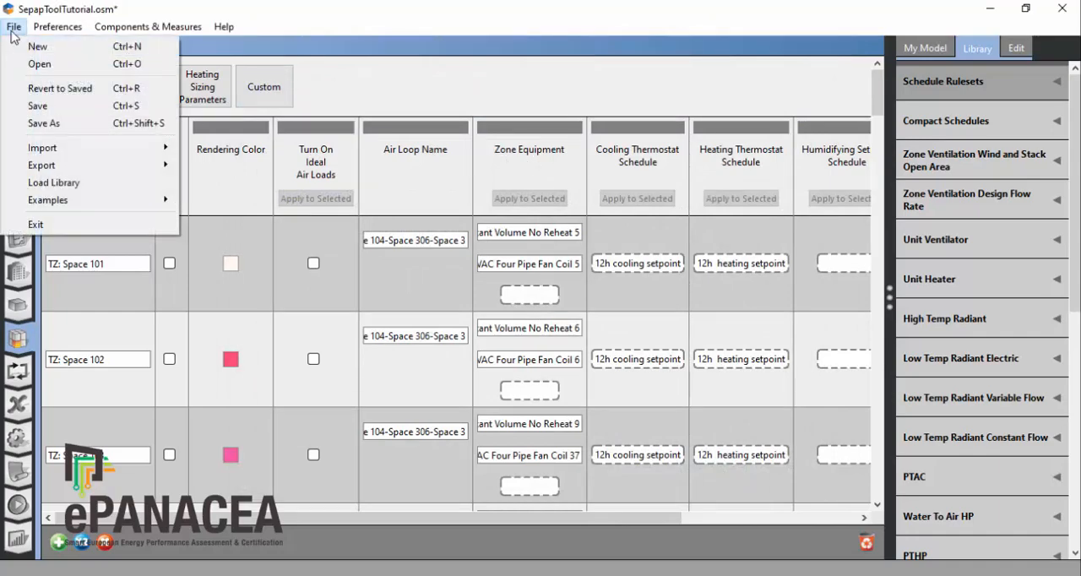
left_click(46, 107)
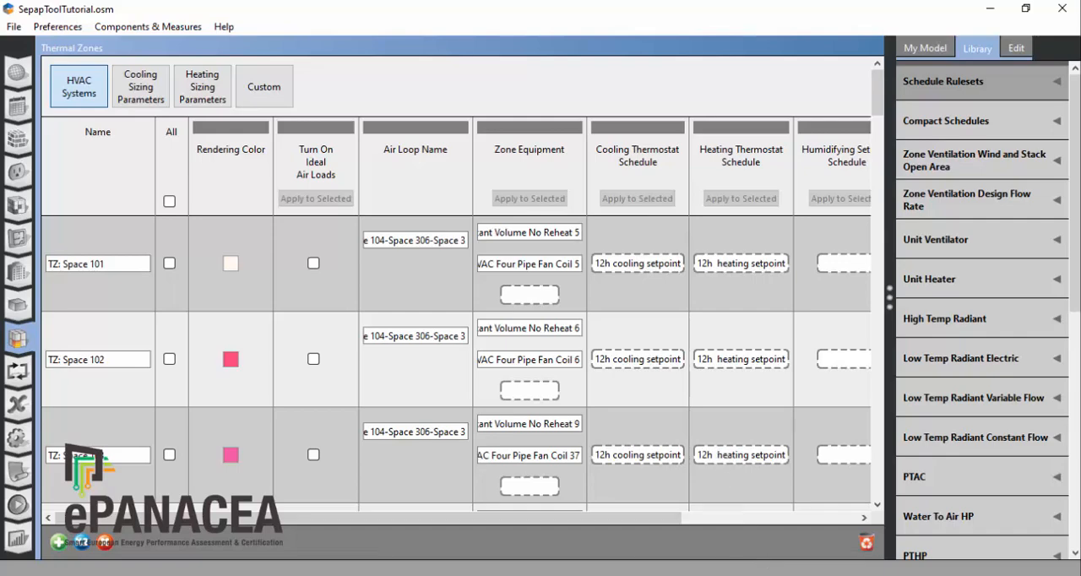
Step: Switch to SketchUp, reload the updated SepapToolTutorial.osm and examine the daylight sensors inside the building's spaces from several sides
key("alt+Tab")
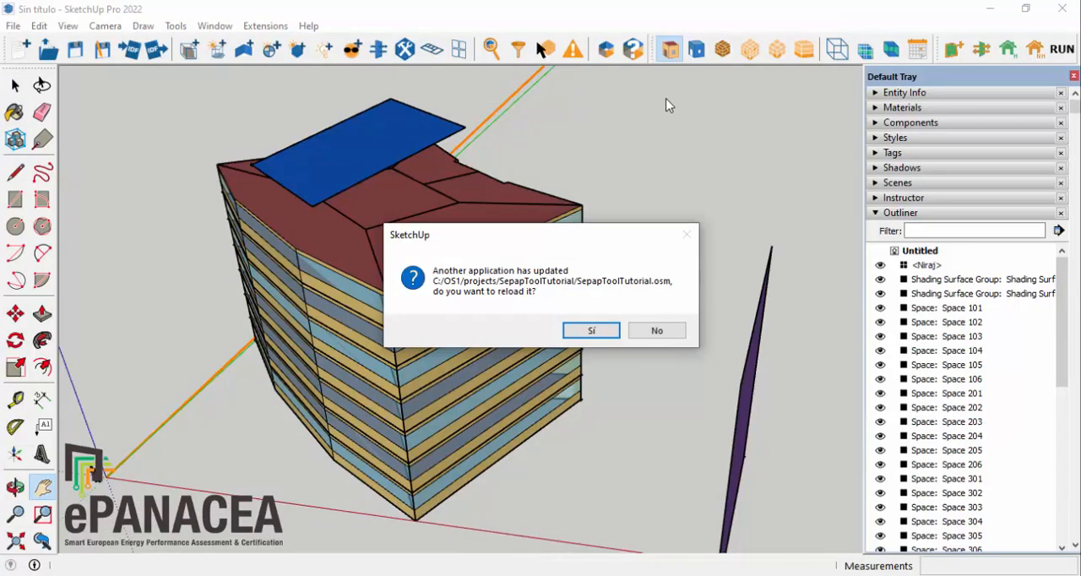
left_click(591, 330)
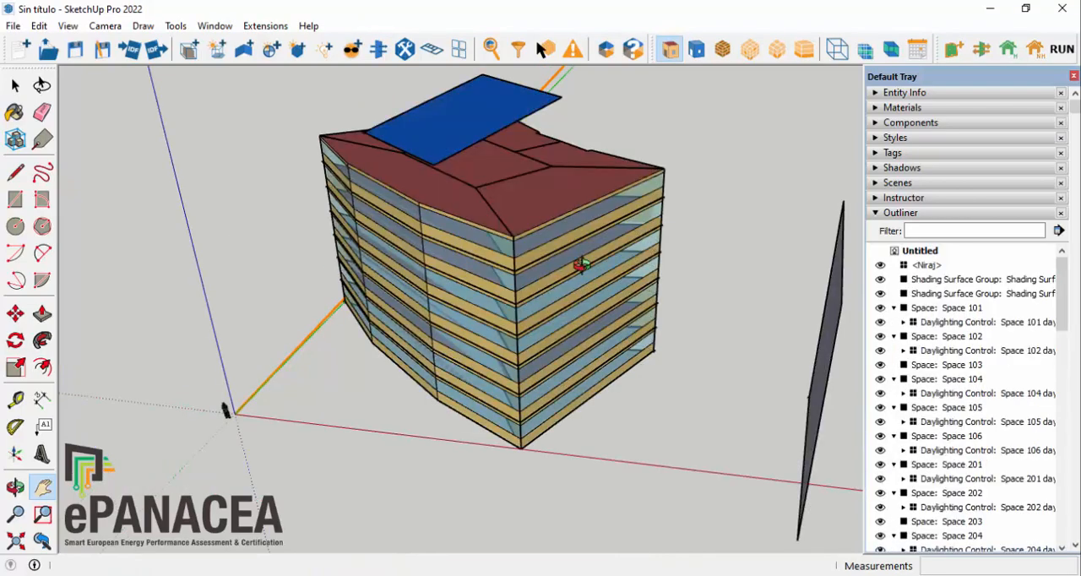
middle_click_drag(581, 266, 535, 223)
middle_click_drag(535, 223, 658, 185)
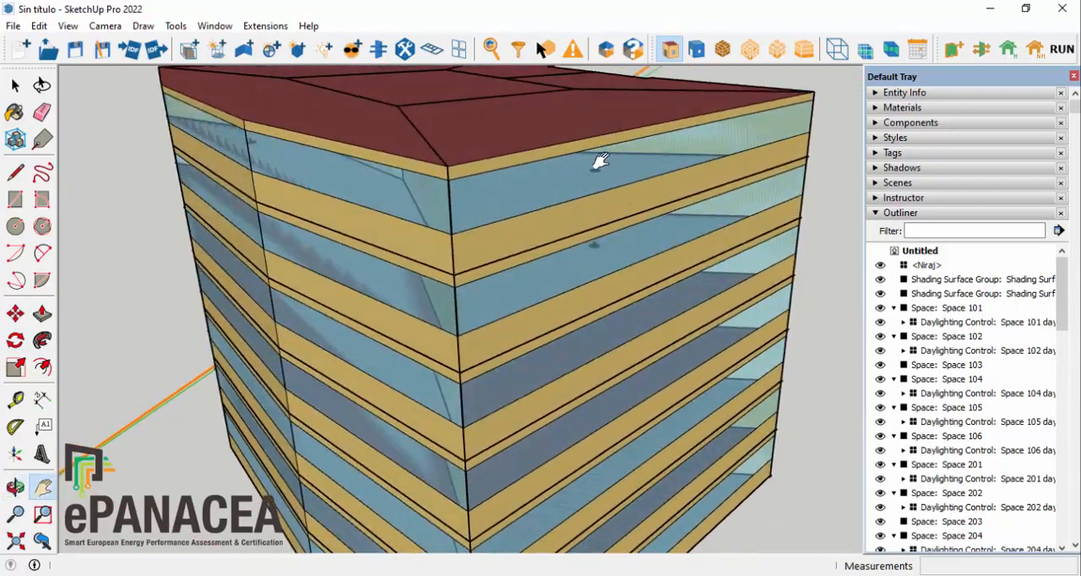
middle_click_drag(718, 237, 494, 219)
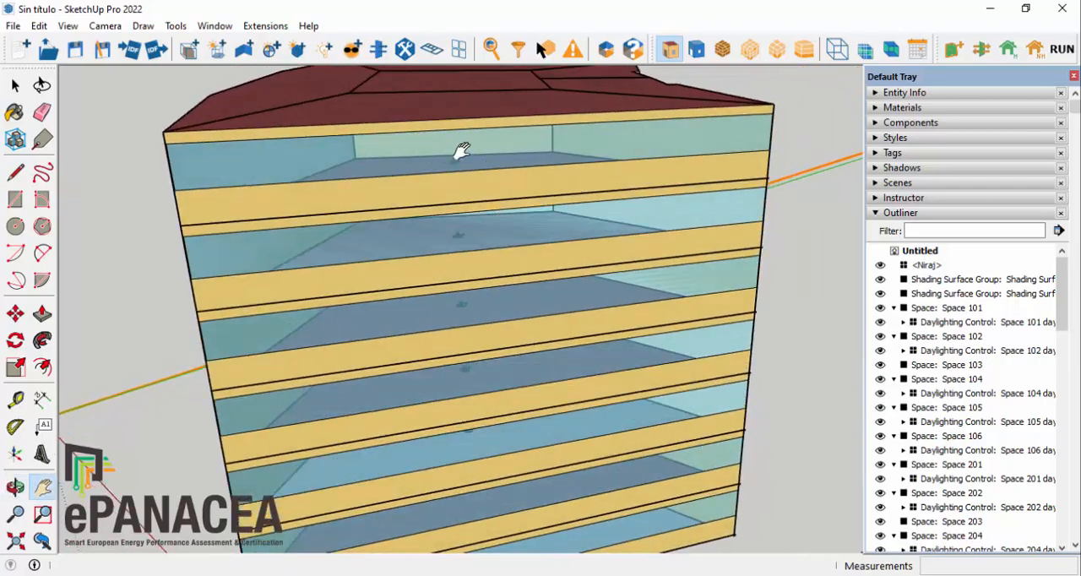
middle_click_drag(422, 176, 158, 204)
scroll(224, 203, "down", 5)
middle_click_drag(244, 211, 367, 284)
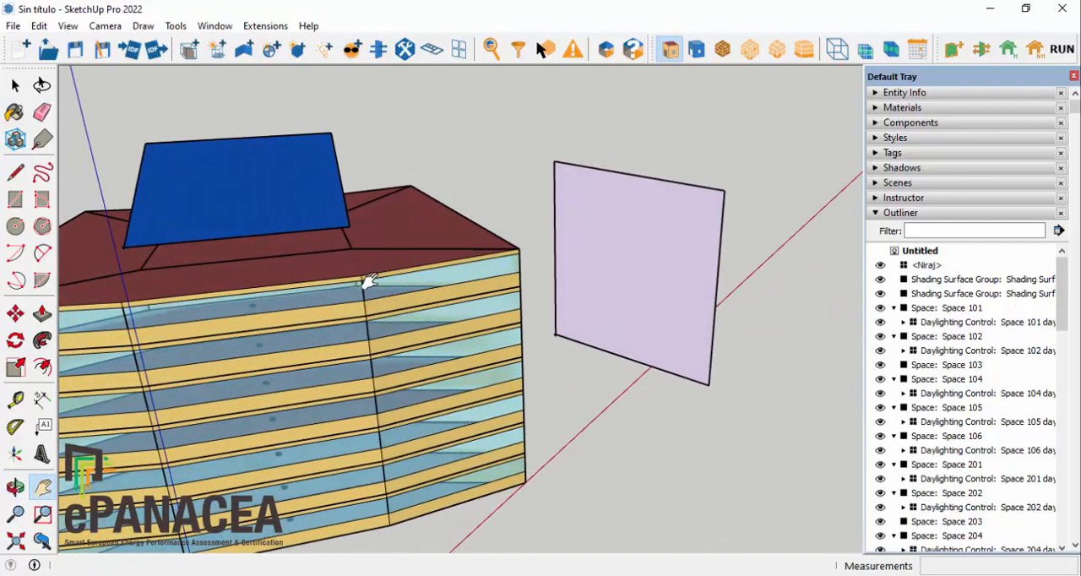
scroll(364, 283, "down", 2)
middle_click_drag(265, 309, 635, 376)
key("h")
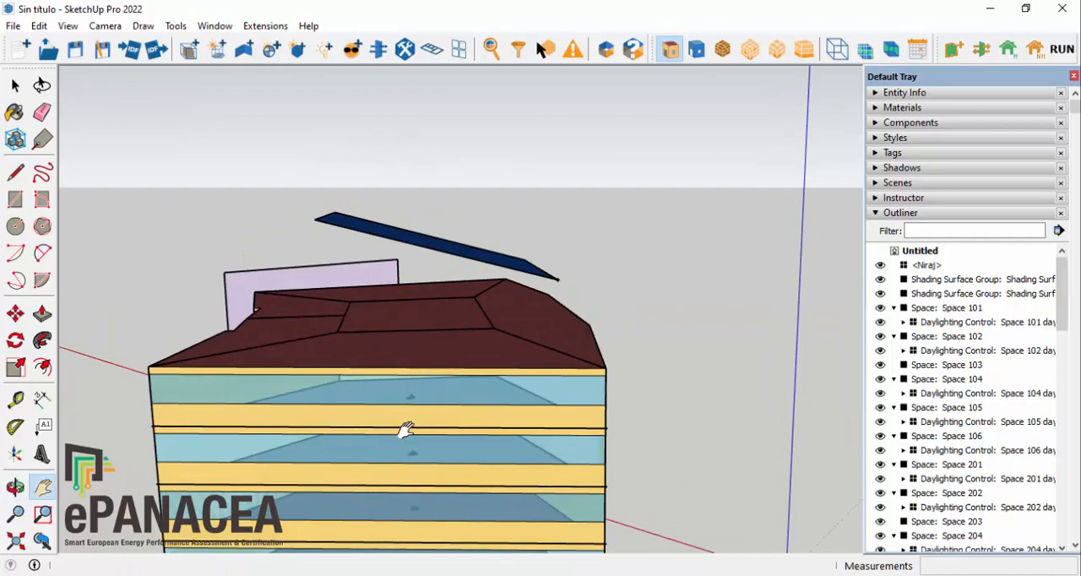
middle_click_drag(670, 411, 270, 425)
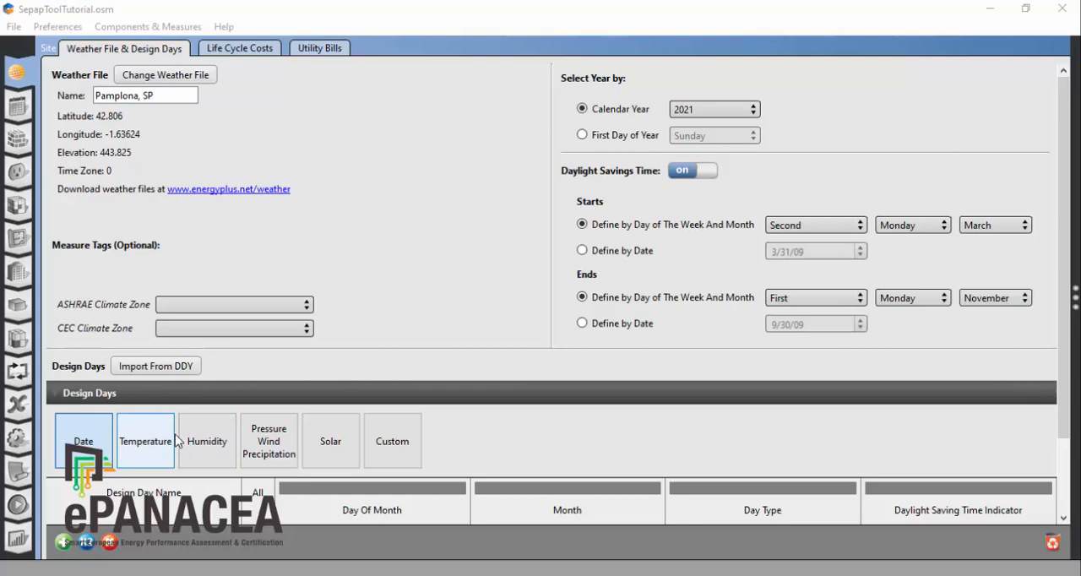
Step: Switch back to OpenStudio and start the simulation of the SepapToolTutorial model
left_click(17, 511)
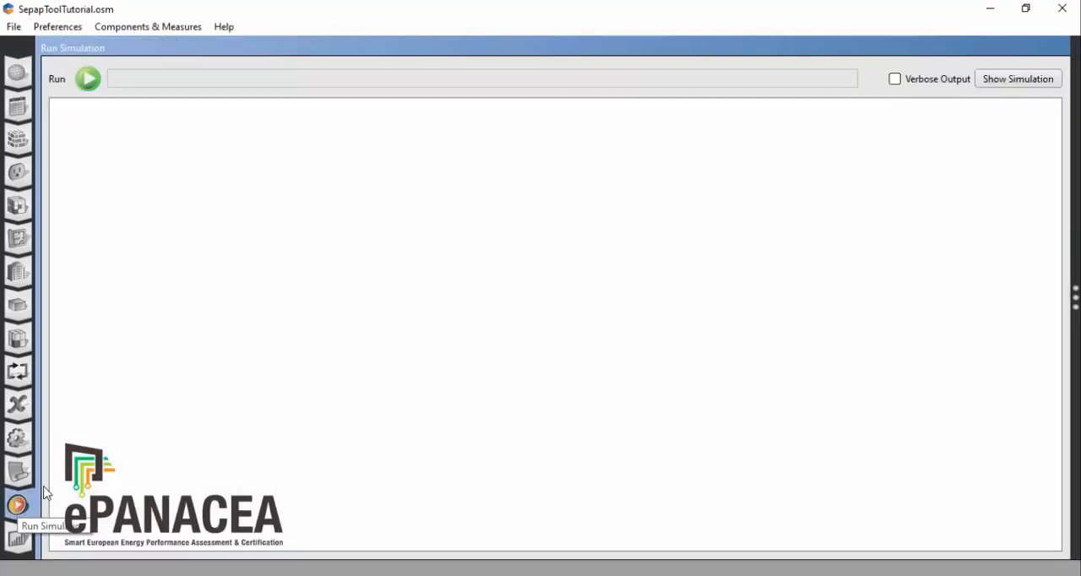
left_click(88, 81)
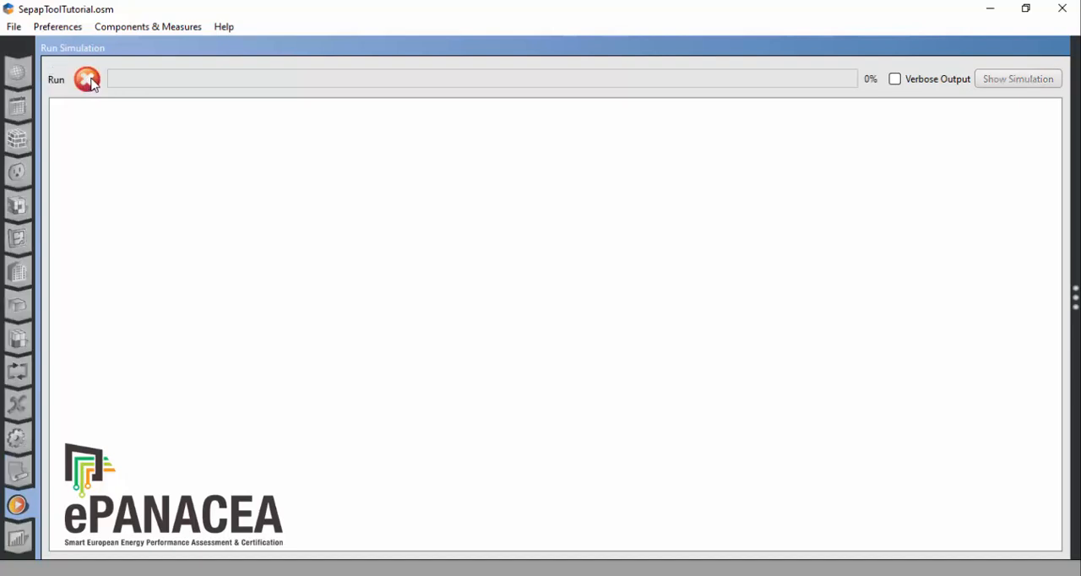
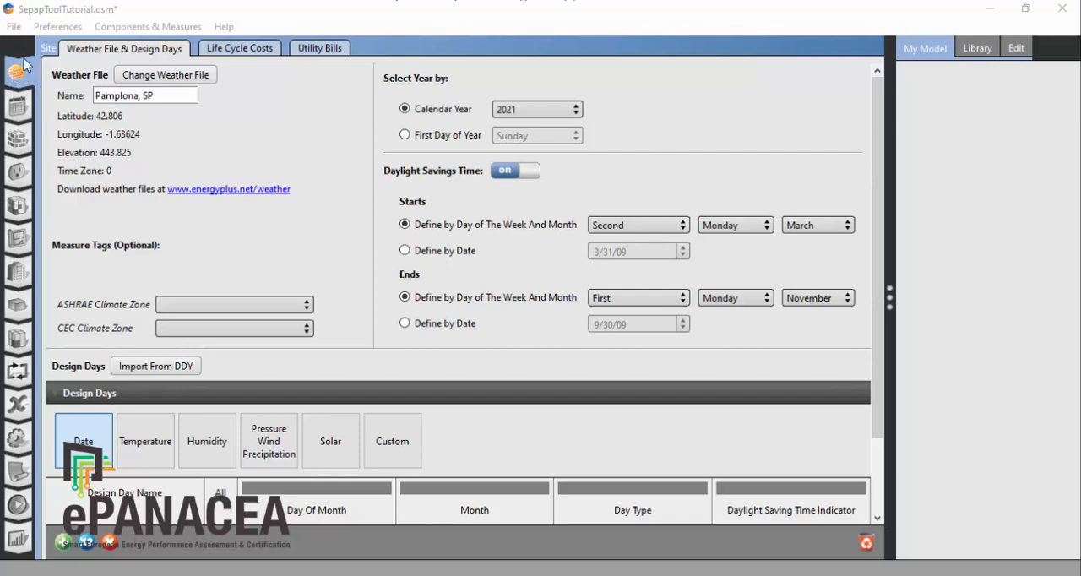
Step: Create an electric utility bill and add a January 2021 billing period with 31 days, 36817 kWh energy use and 191 kW peak
left_click(319, 49)
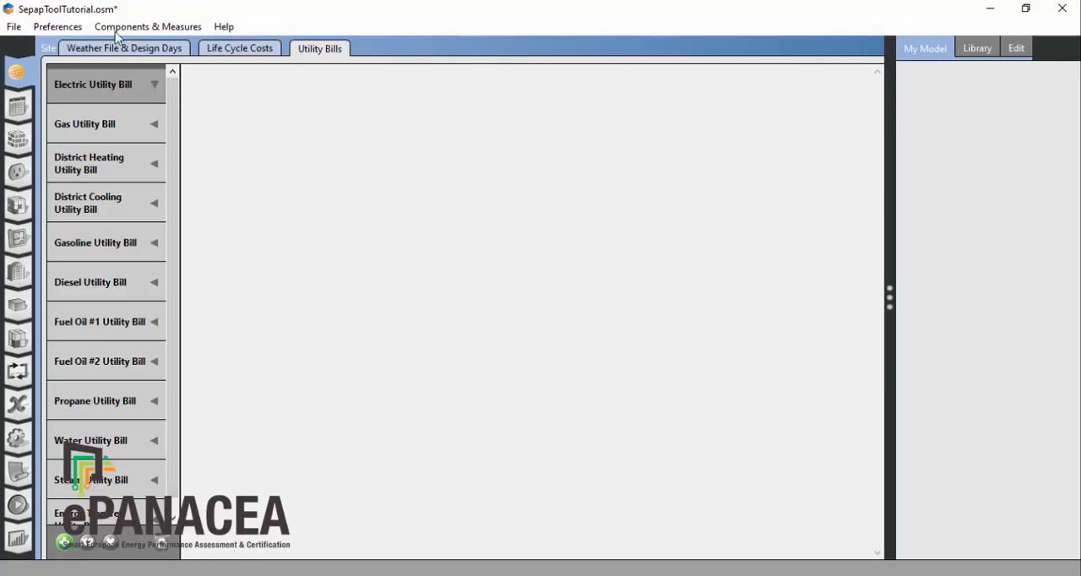
left_click(65, 542)
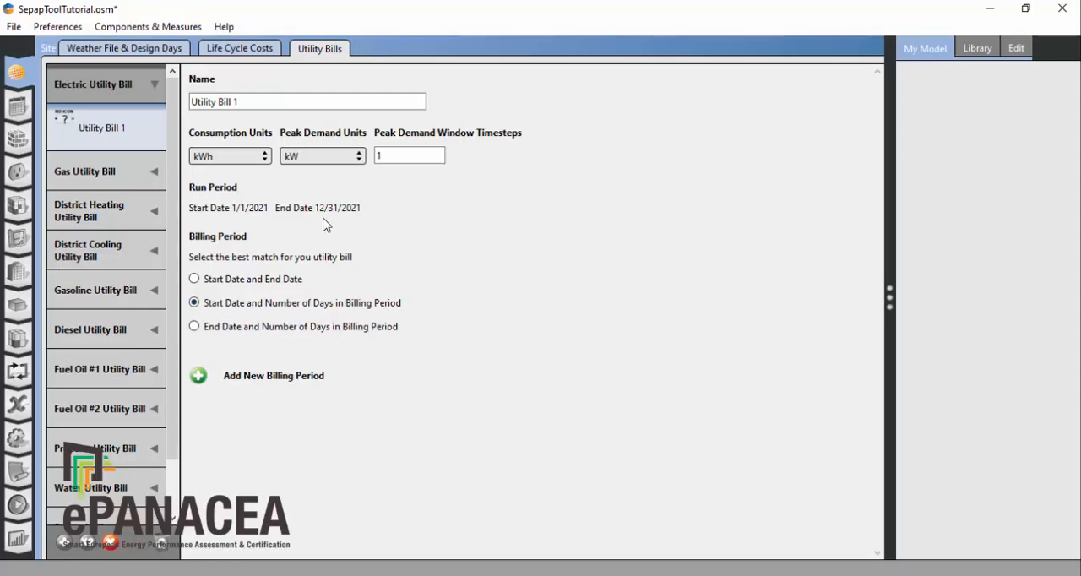
left_click(197, 377)
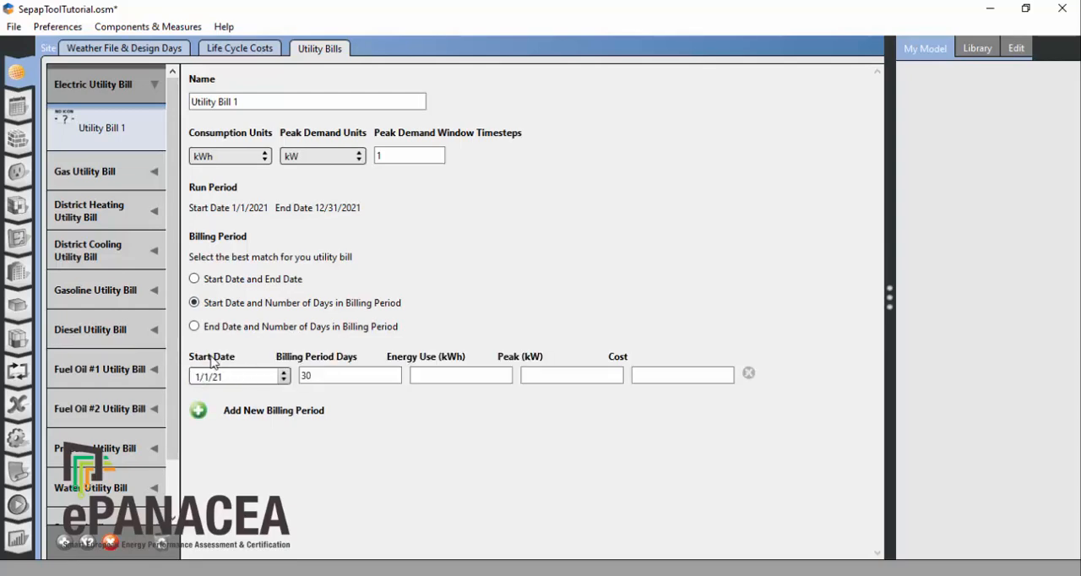
double_click(321, 378)
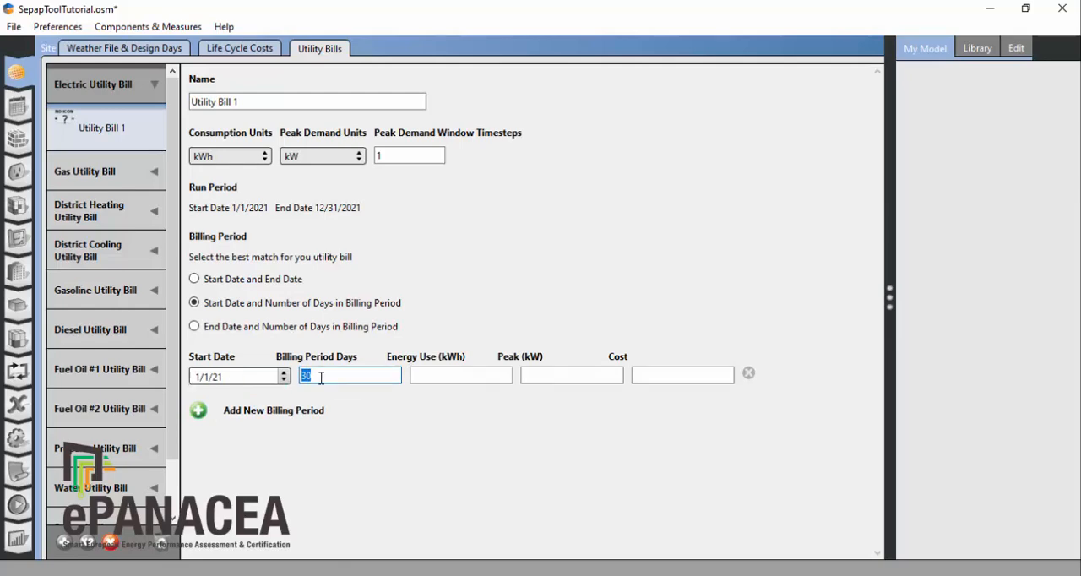
type("31")
left_click(414, 380)
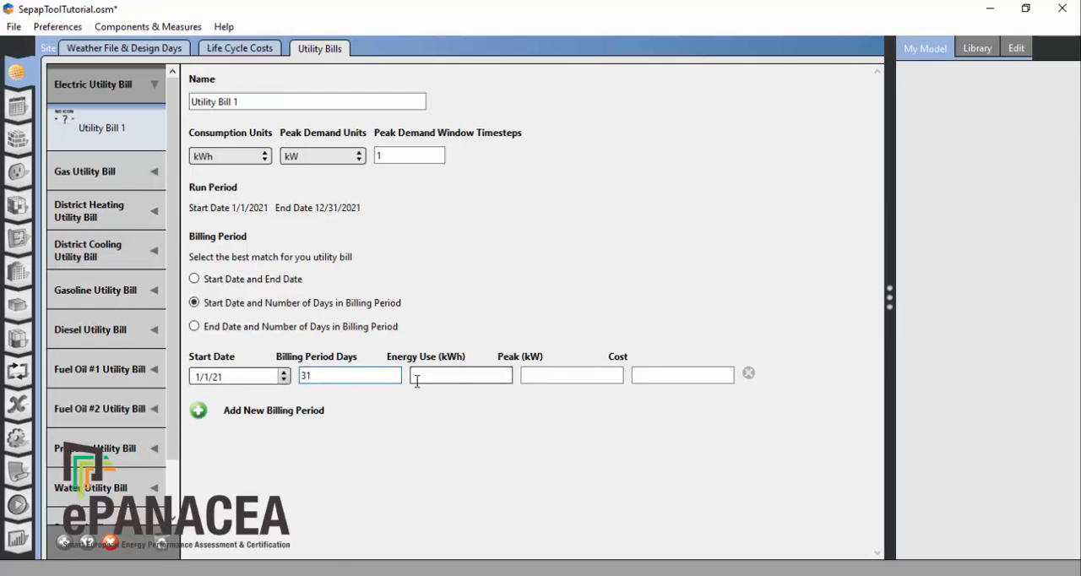
left_click(450, 377)
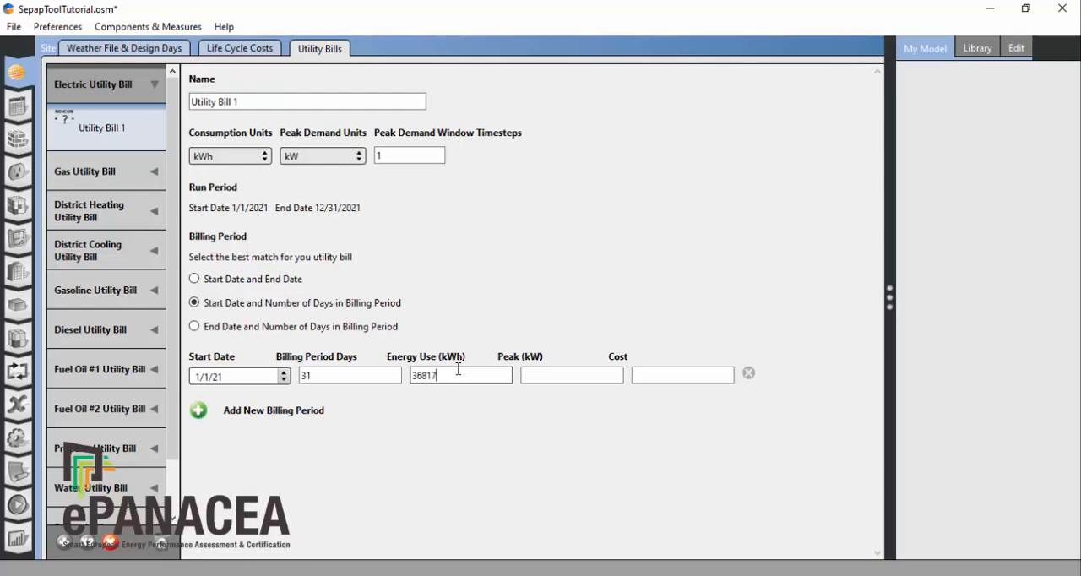
left_click(555, 380)
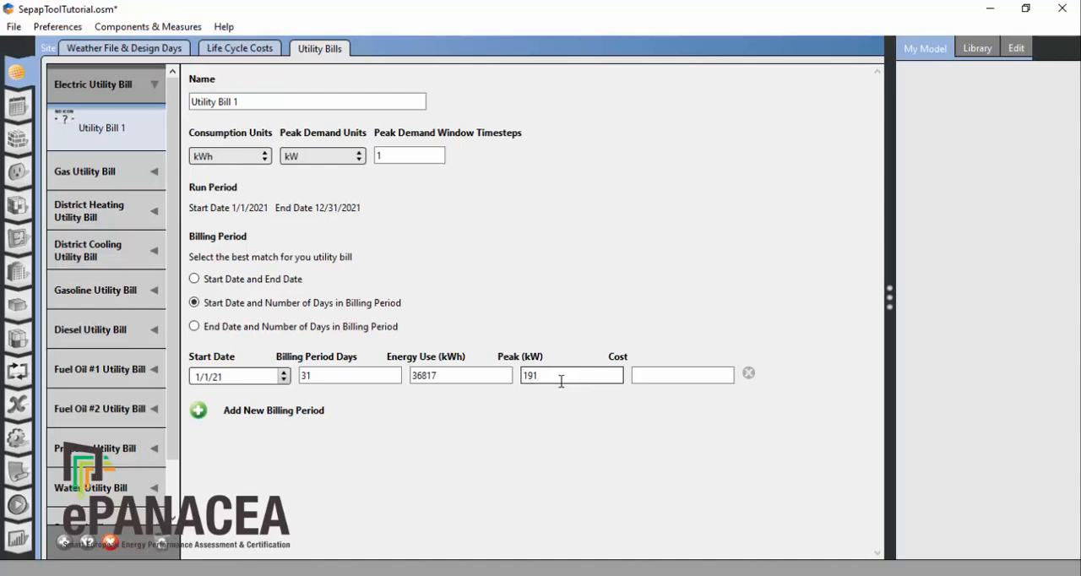
Step: Add the February billing period to the electric bill with 28 days, 35138 kWh energy use and 145 kW peak
left_click(198, 410)
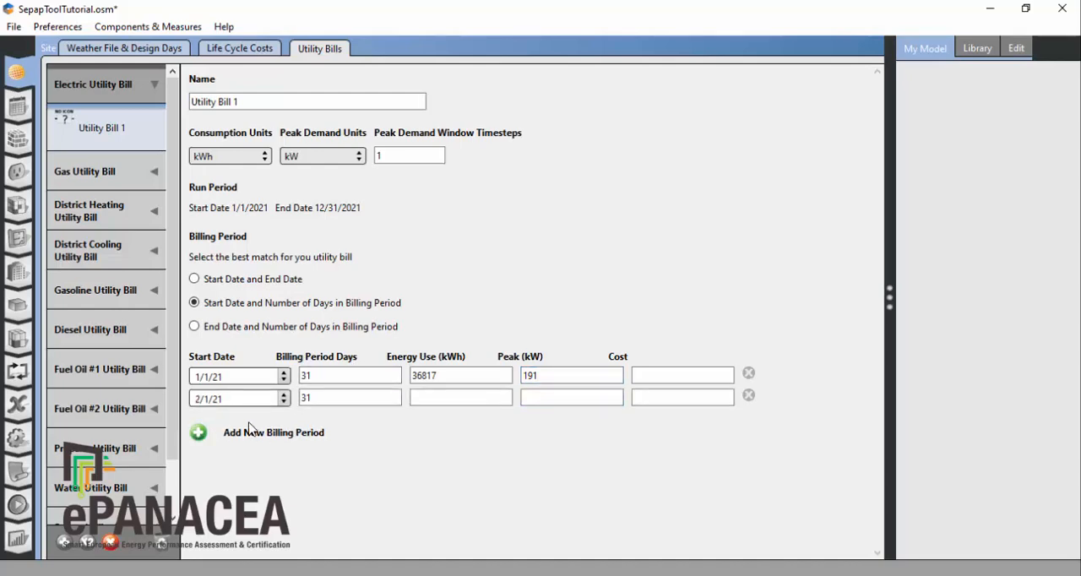
left_click(330, 398)
type("28")
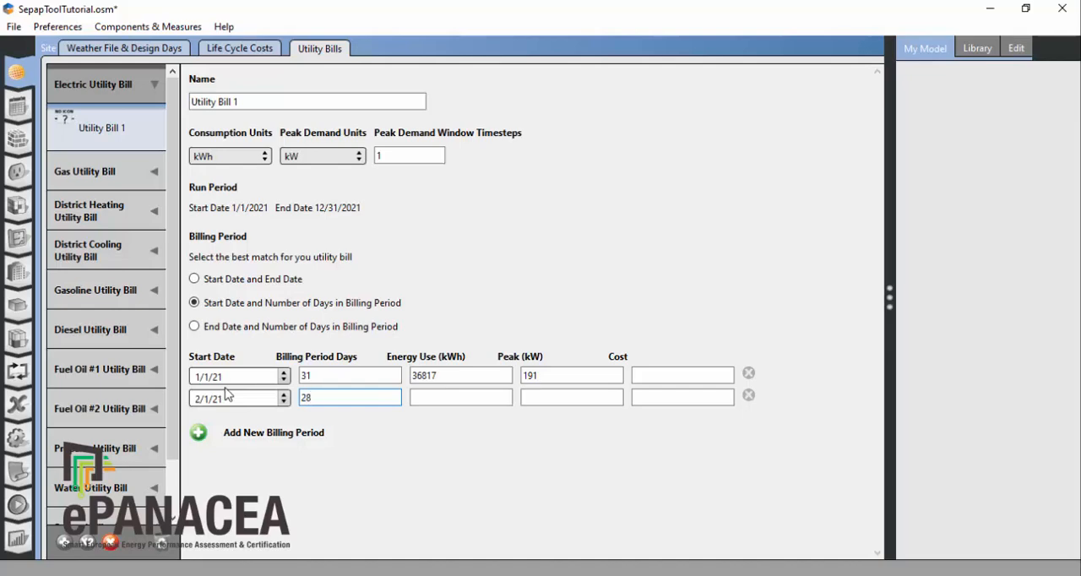
left_click(454, 394)
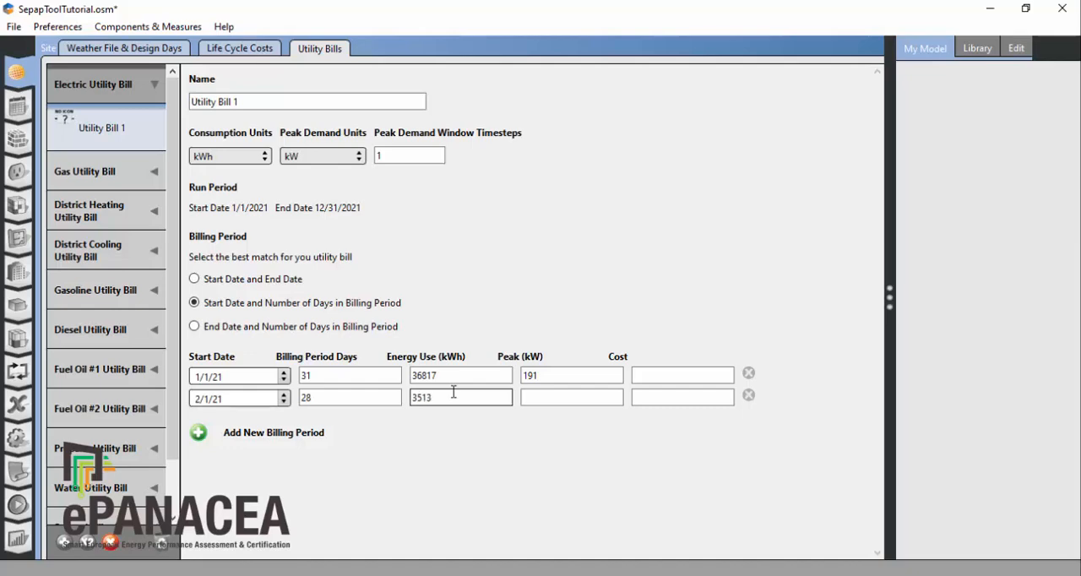
type("8")
left_click(616, 394)
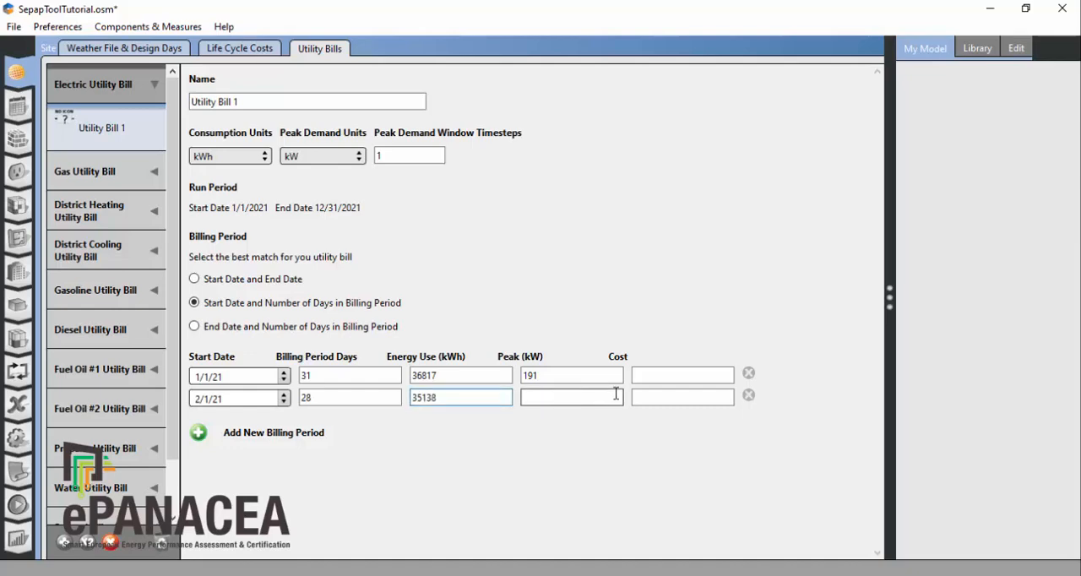
left_click(576, 403)
type("145")
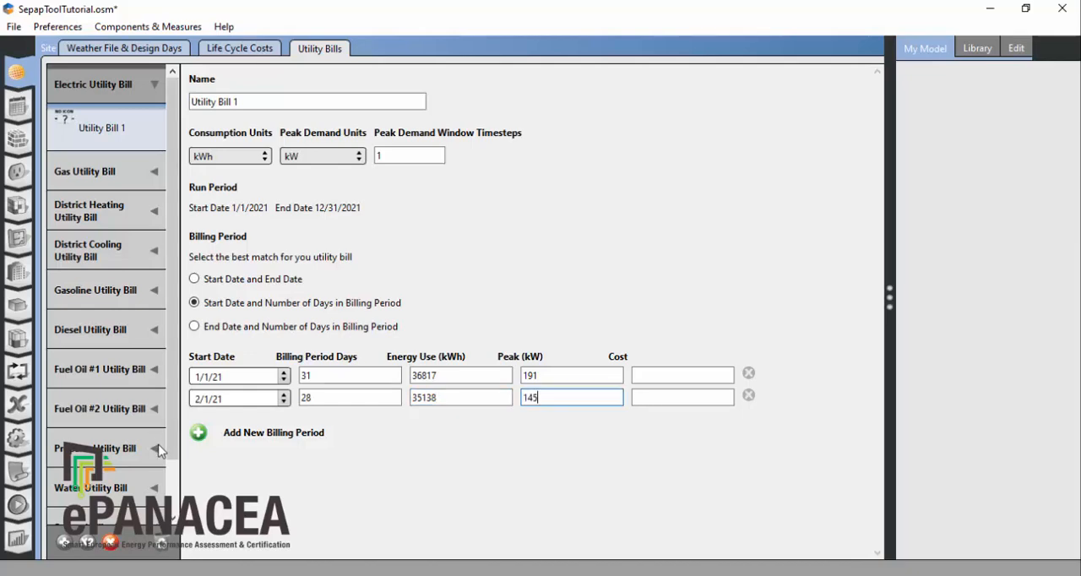
Step: Add the electric bill's remaining billing periods, March to December 2021, with their days, energy use and peak demand
left_click(199, 435)
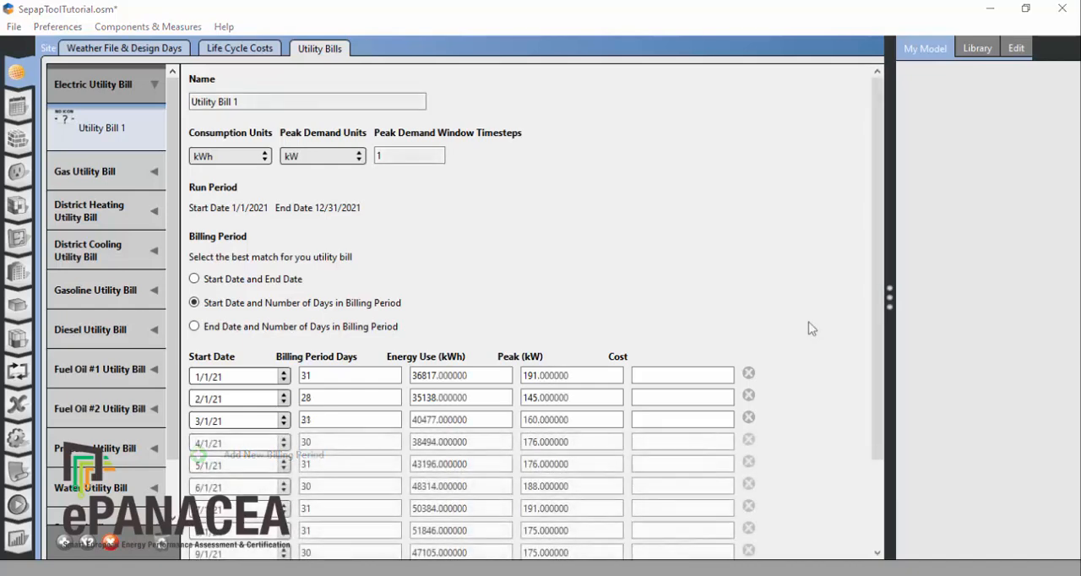
scroll(812, 329, "down", 2)
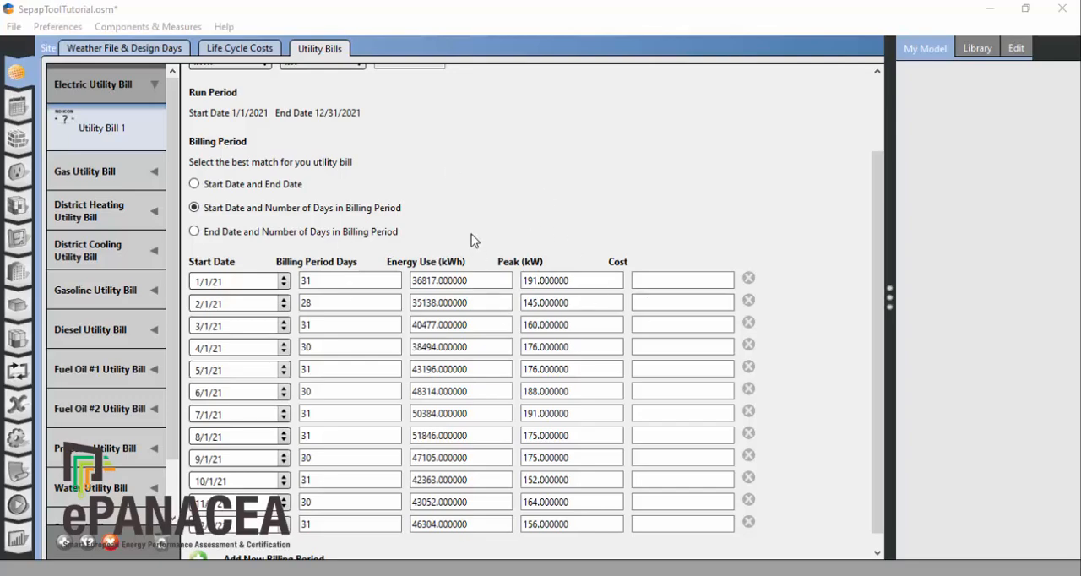
scroll(471, 234, "up", 3)
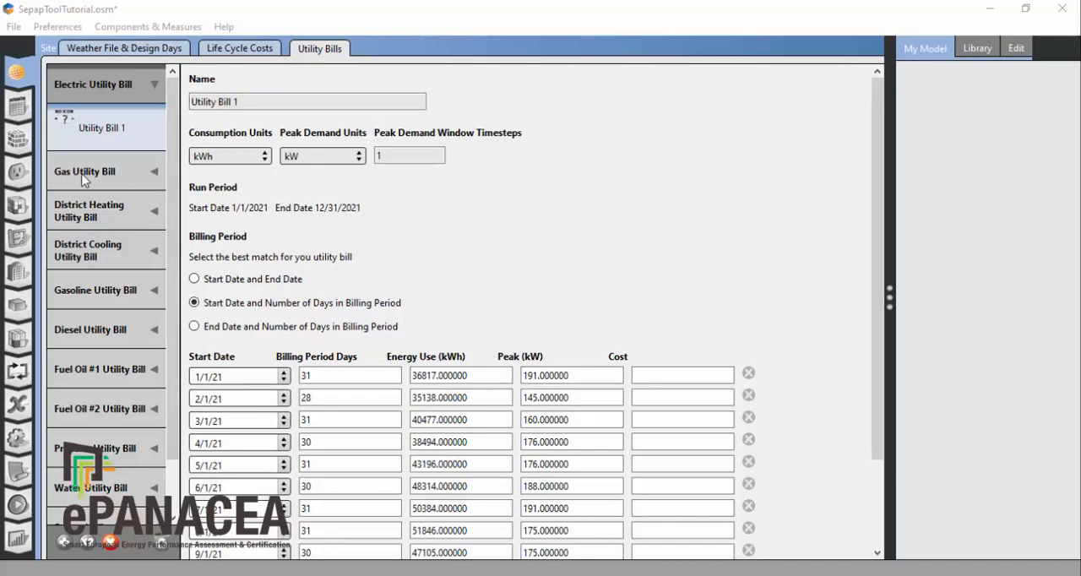
Step: Create a gas utility bill and add a January 2021 billing period with 31 days and 3038 therms energy use
left_click(135, 182)
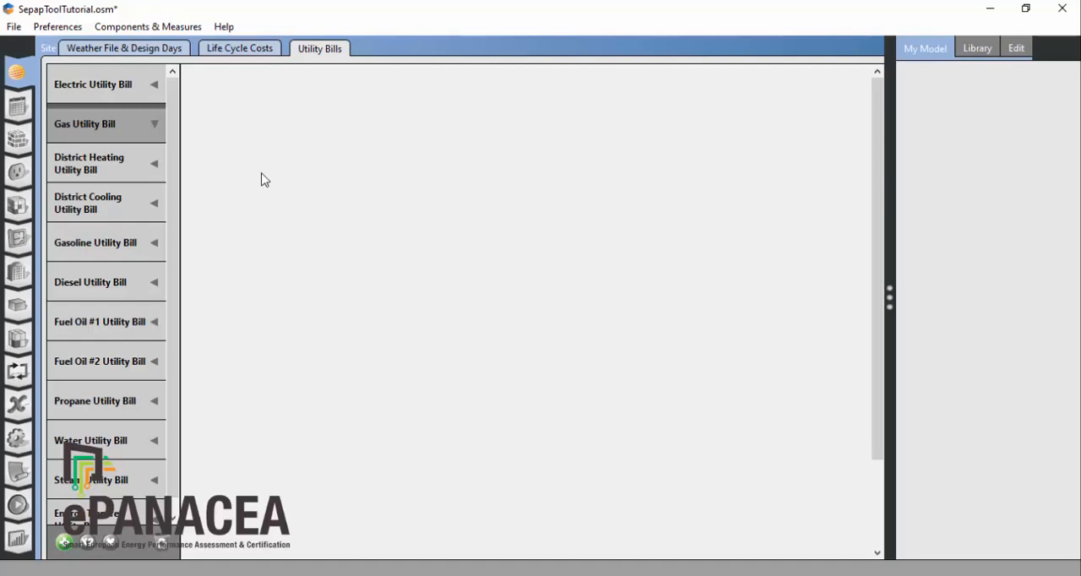
left_click(64, 542)
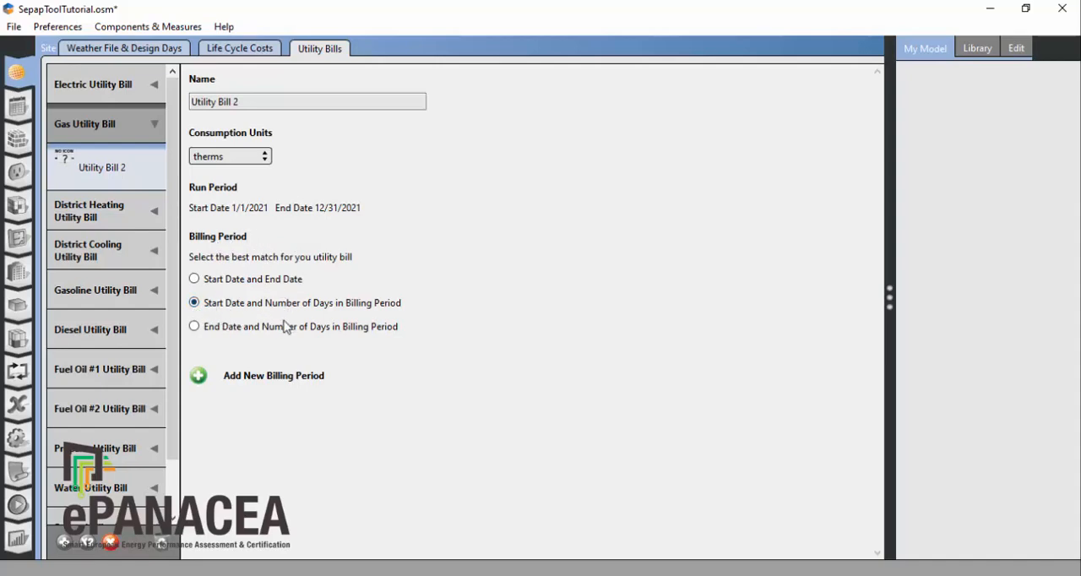
left_click(199, 377)
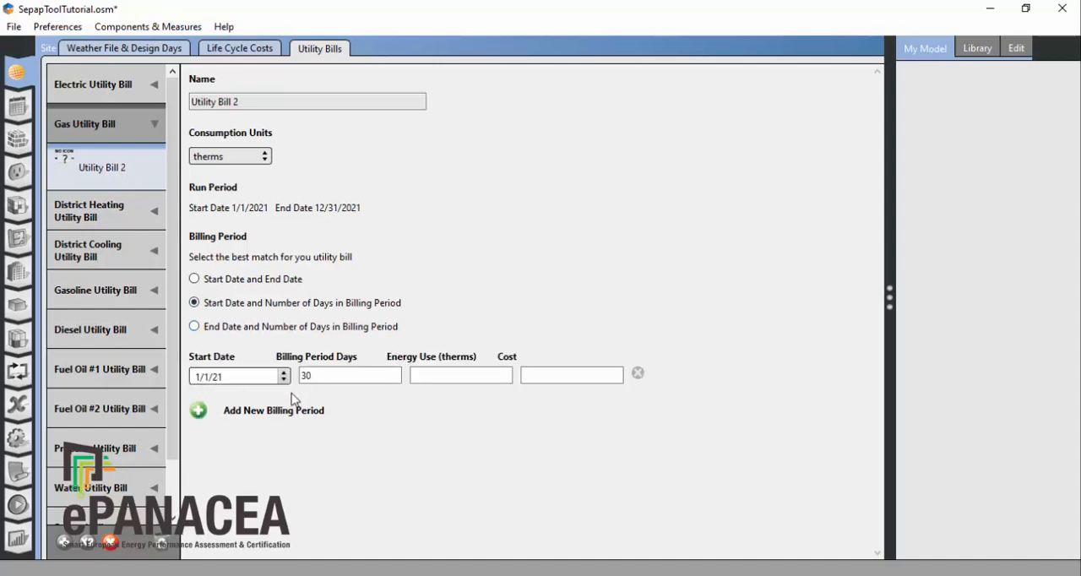
double_click(362, 376)
type("31")
left_click(451, 375)
type("30")
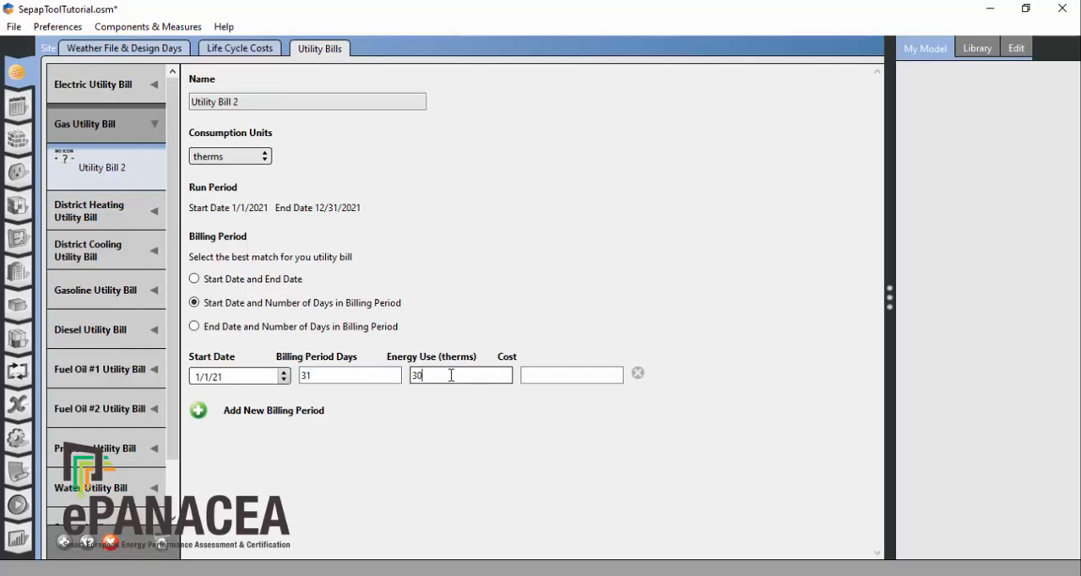
type("38")
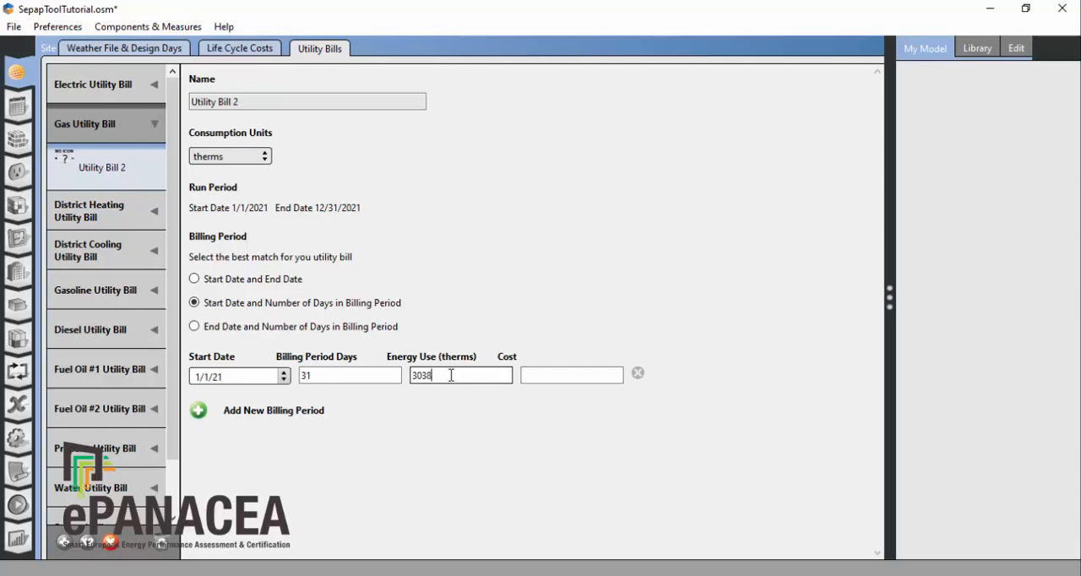
Step: Add the February billing period to the gas bill with 28 days and 1576 therms energy use
left_click(198, 410)
double_click(360, 399)
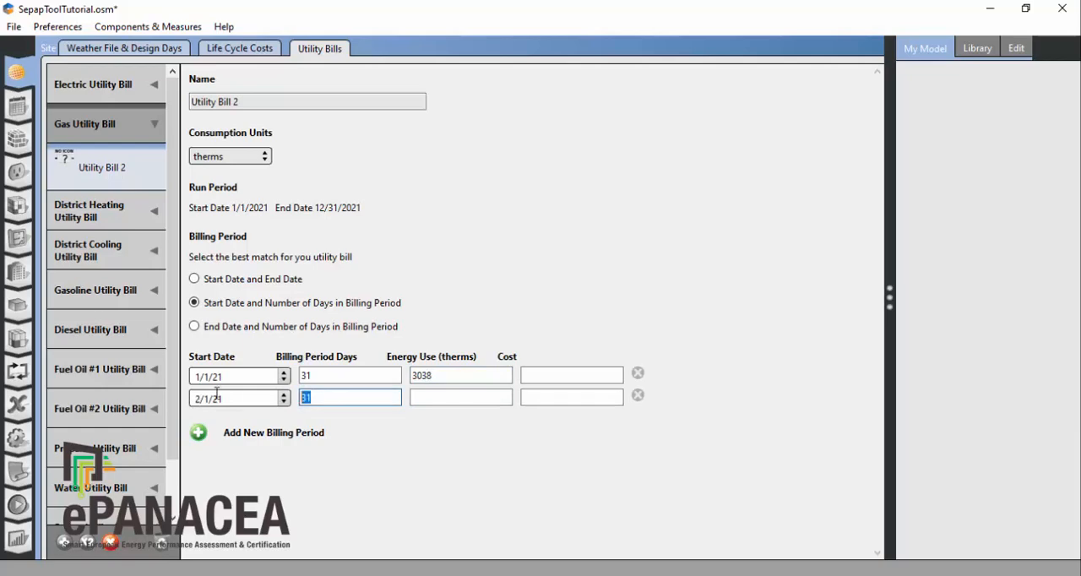
type("28")
left_click(469, 400)
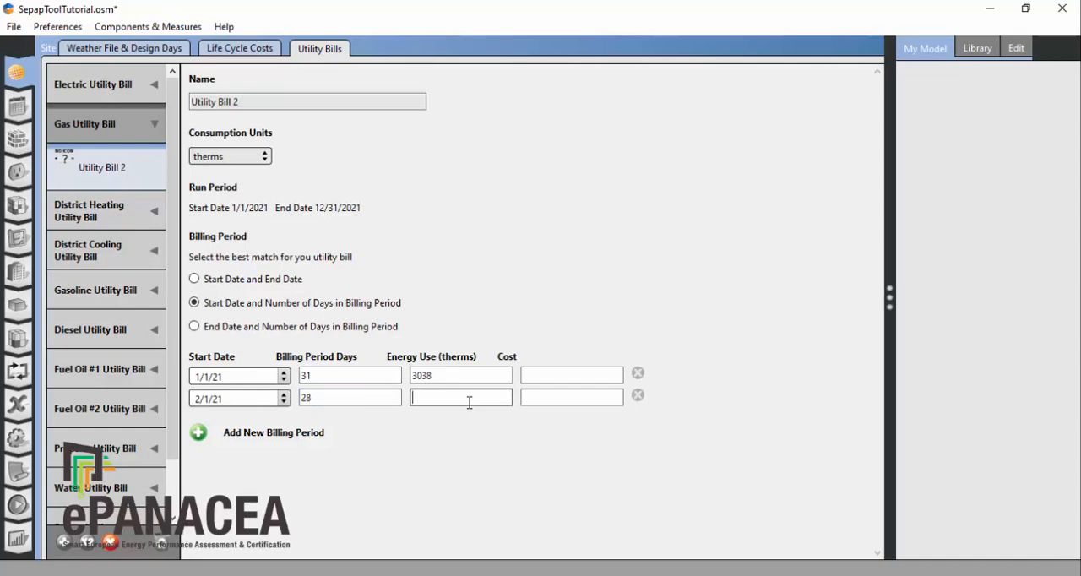
type("1576")
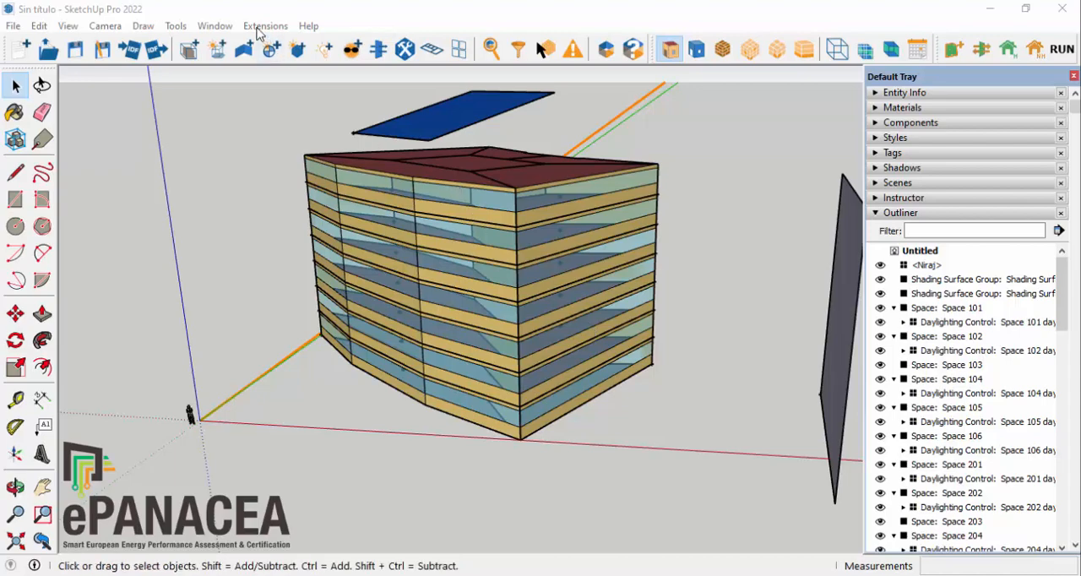
Step: Switch to SketchUp and set the SEPAP Tool's occupant behaviour lighting for space type SPACECAT_OFF to 10.3 W/m², leaving the schedule file path empty
left_click(267, 28)
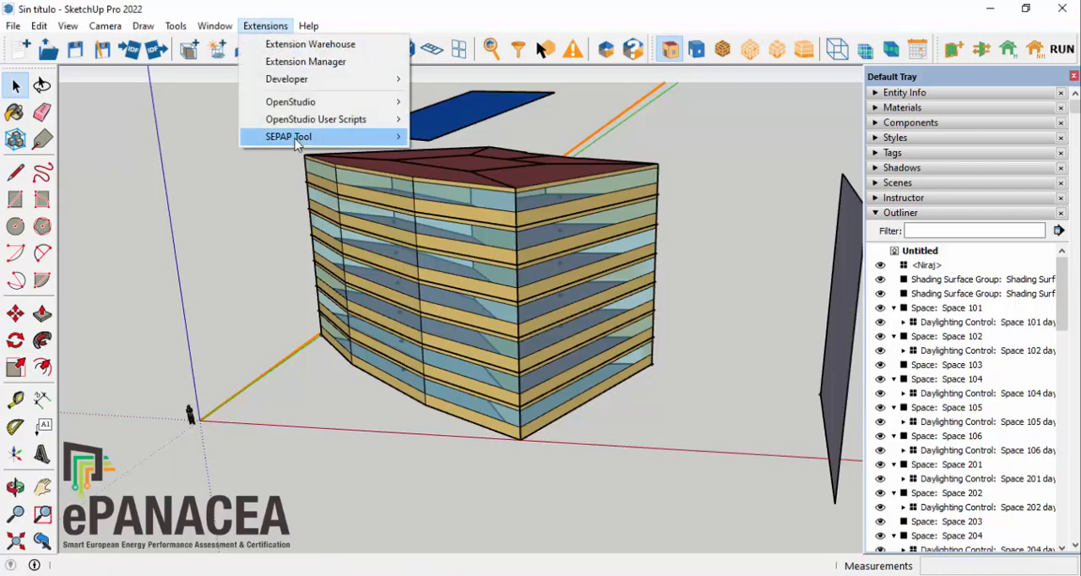
mouse_move(297, 143)
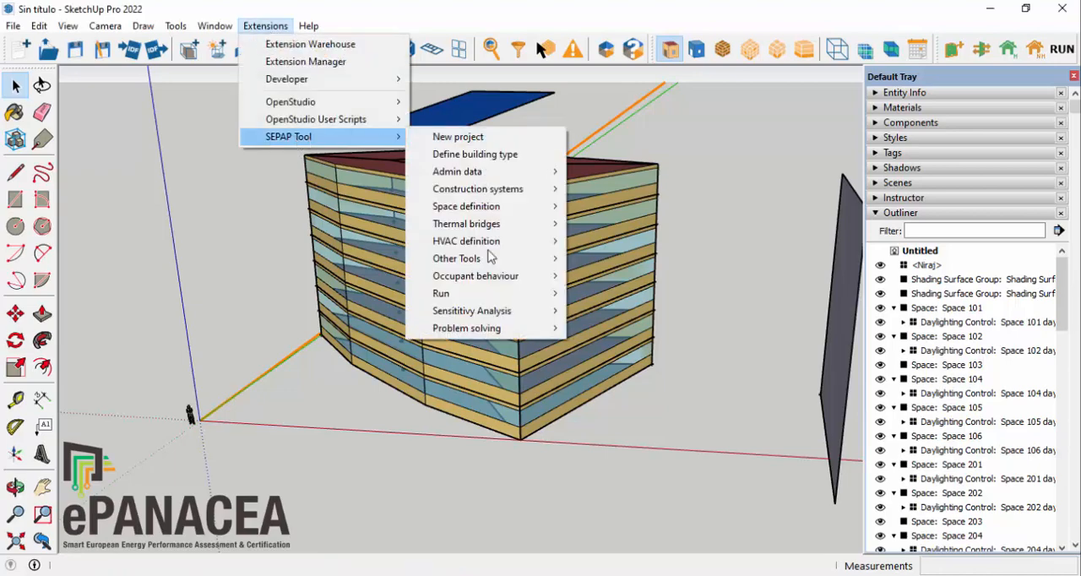
mouse_move(494, 283)
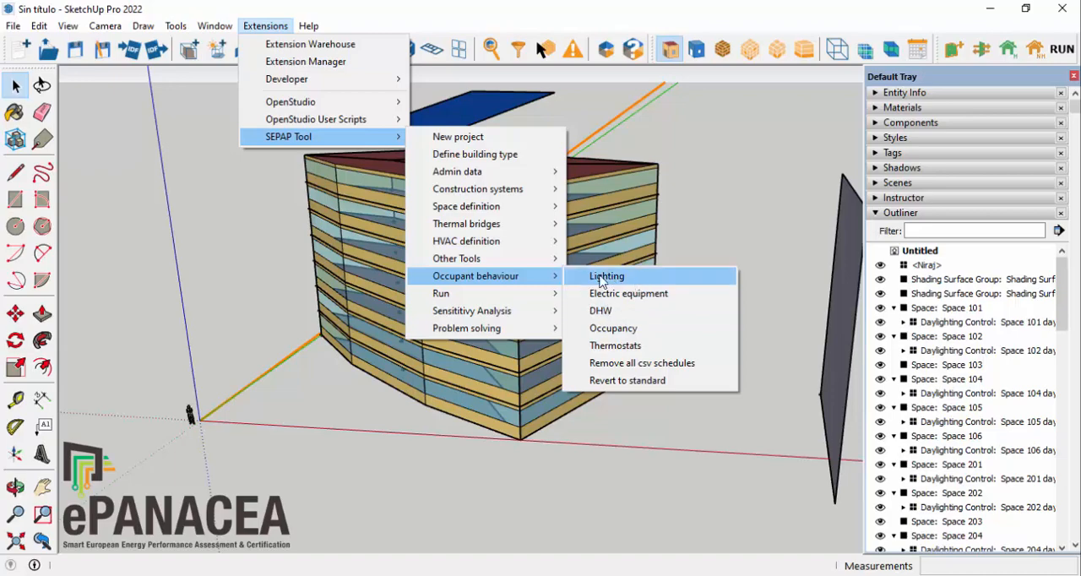
left_click(640, 280)
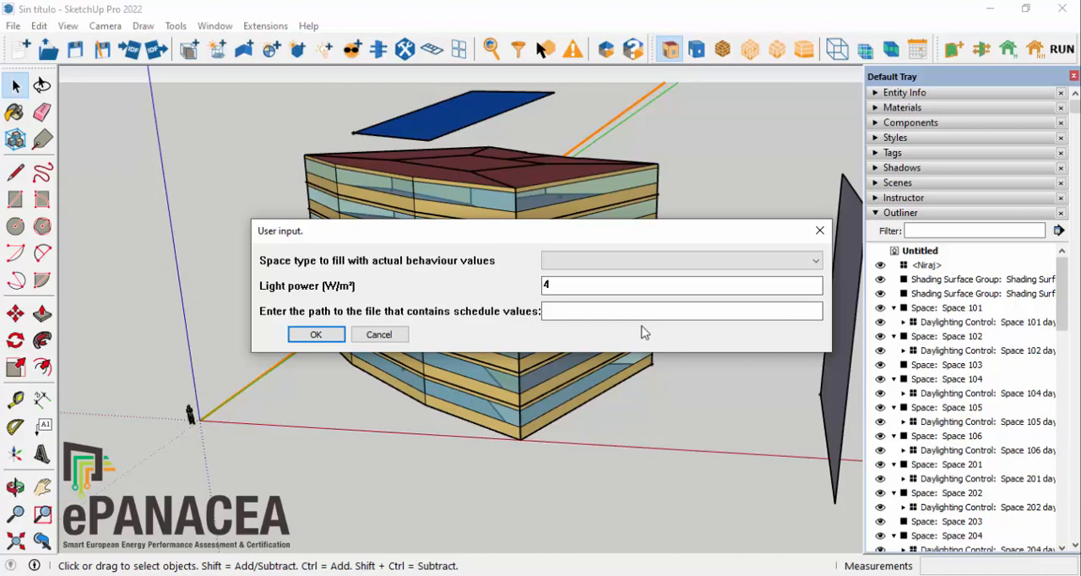
left_click(623, 262)
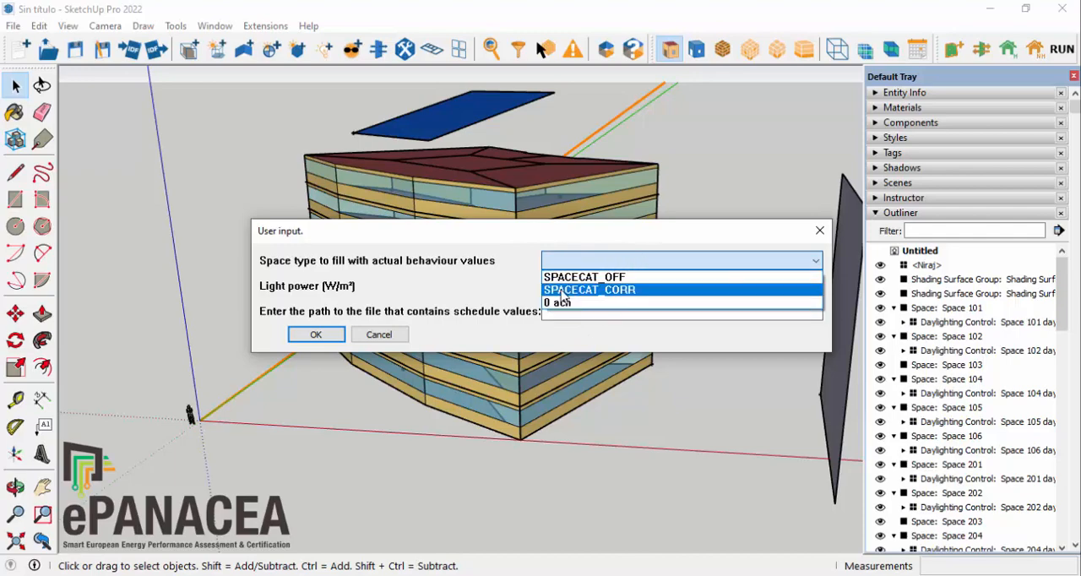
left_click(614, 279)
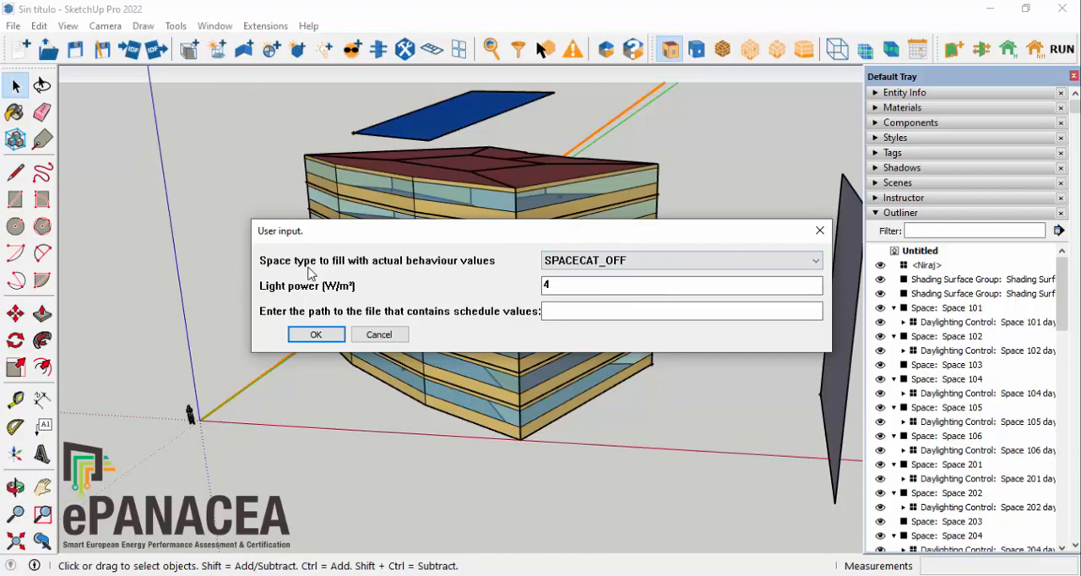
double_click(598, 288)
type("10.3")
left_click(316, 335)
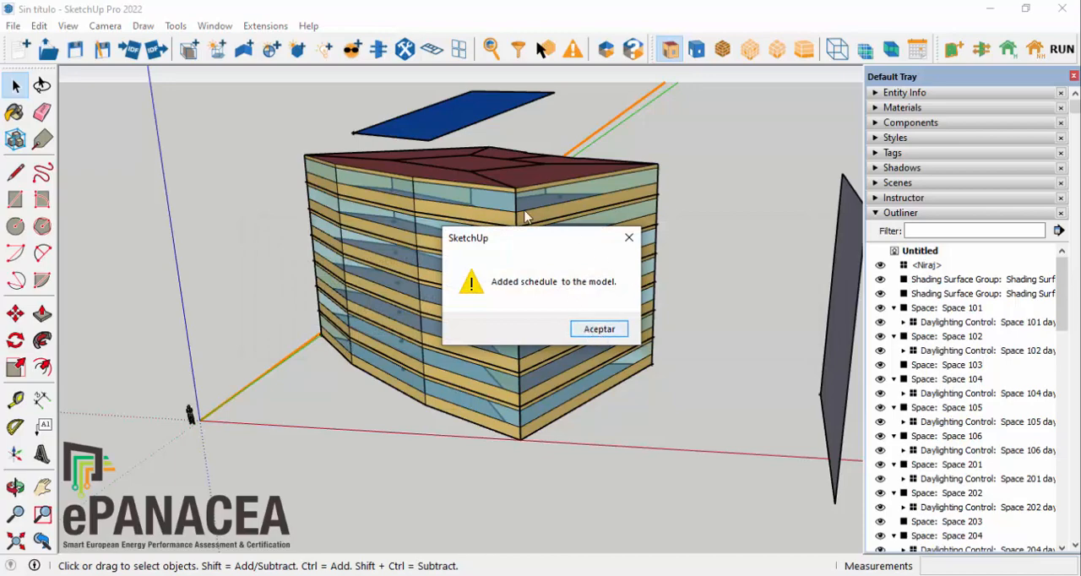
left_click(599, 330)
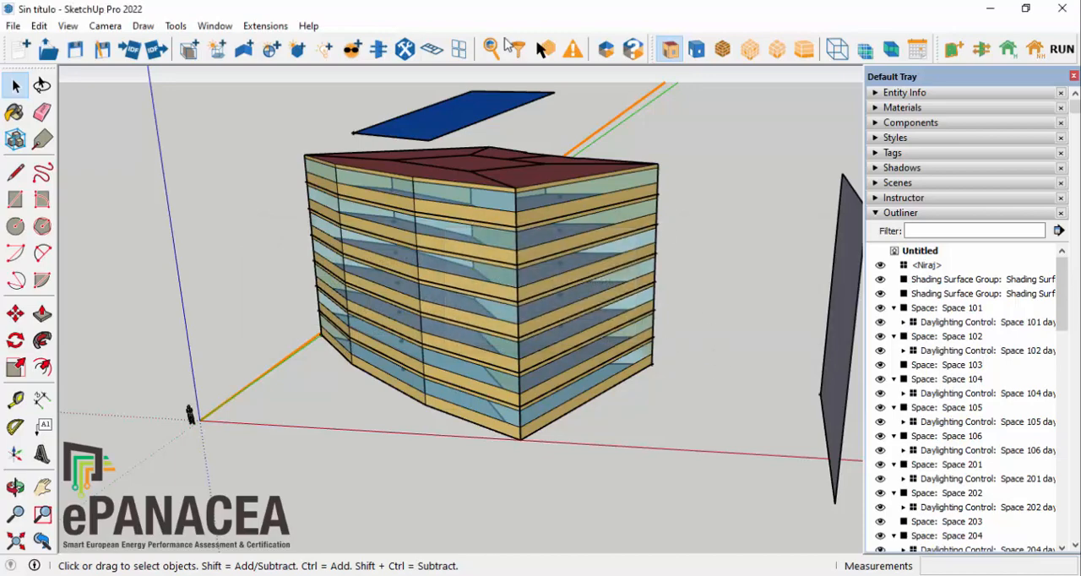
Step: Set the occupant behaviour lighting power for space type SPACECAT_CORR to 10.3 W/m², leaving the schedule file path empty
left_click(282, 27)
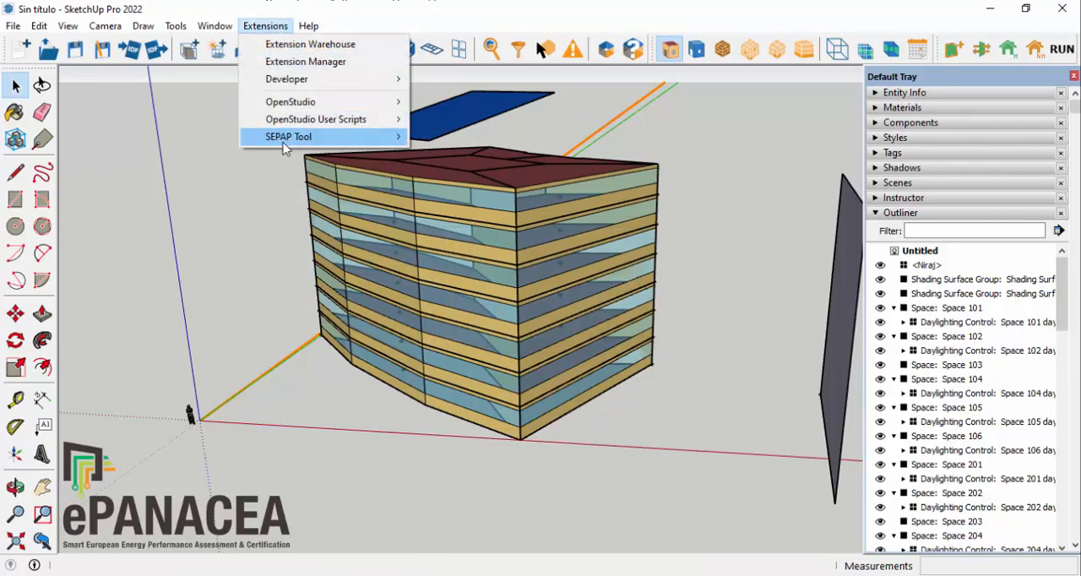
mouse_move(286, 139)
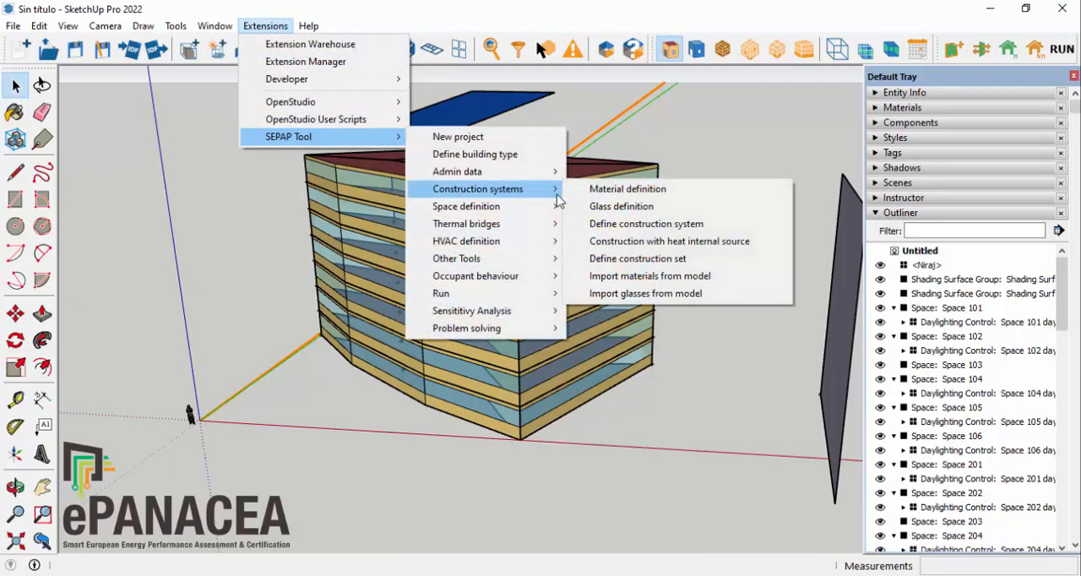
mouse_move(481, 281)
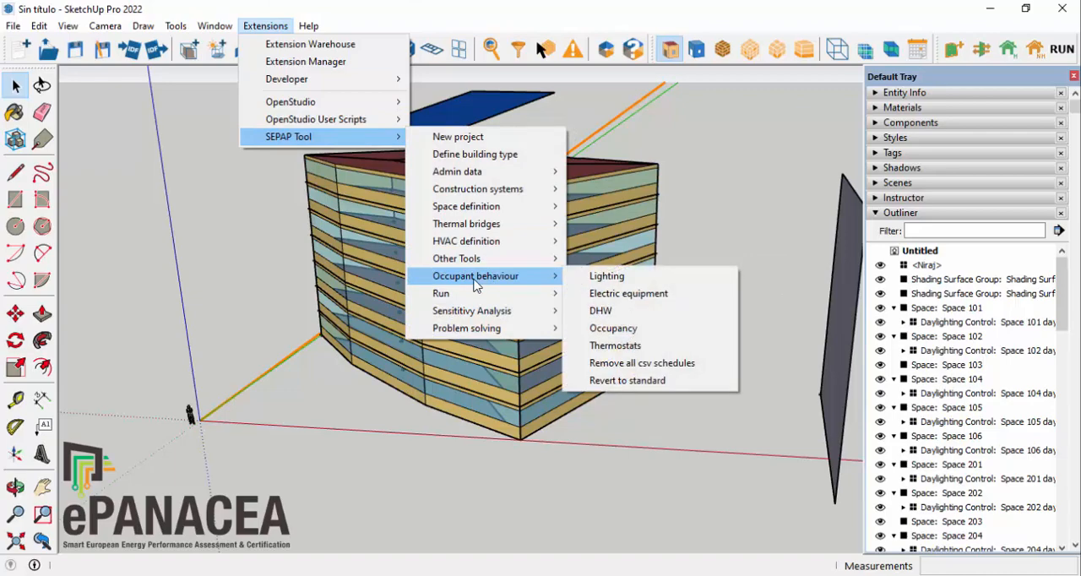
left_click(630, 279)
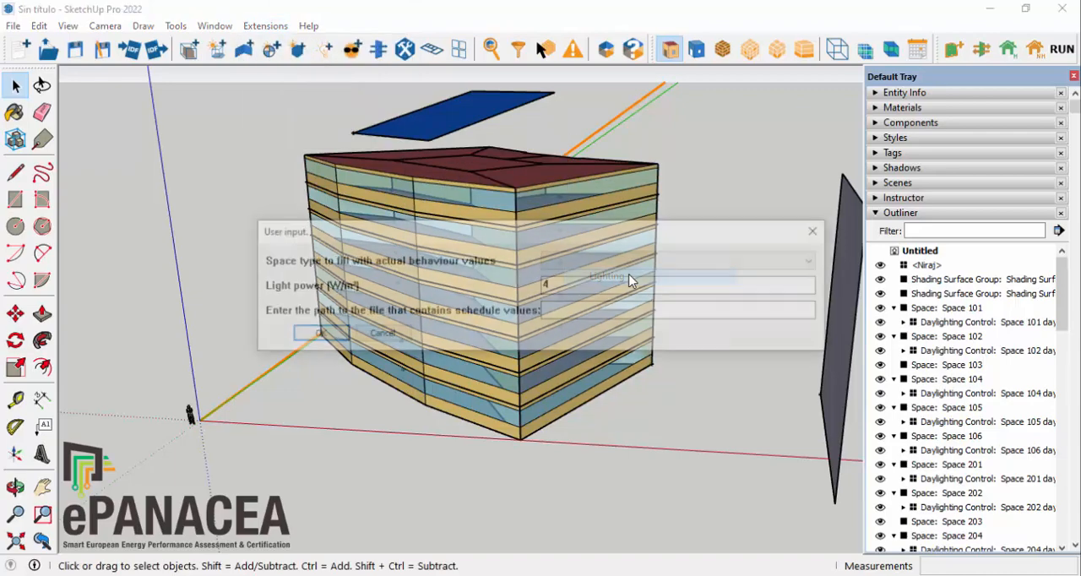
left_click(591, 261)
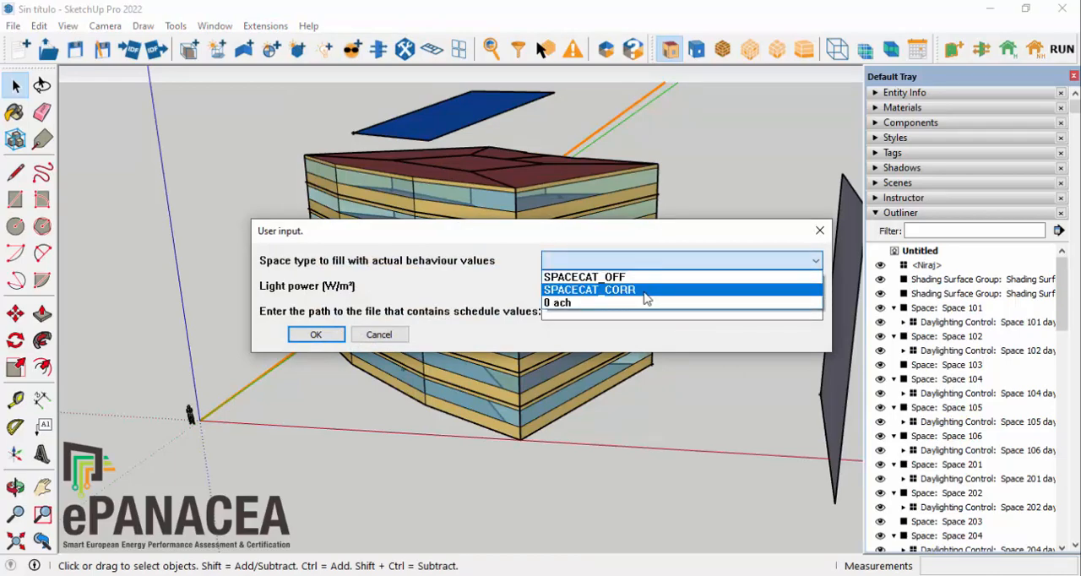
left_click(623, 290)
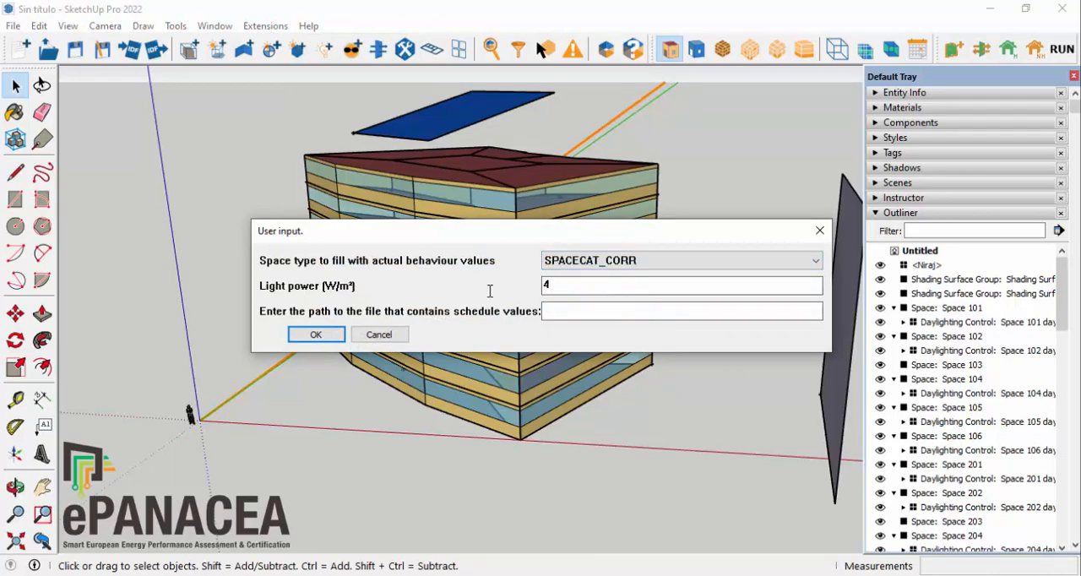
type("10.3")
left_click(319, 336)
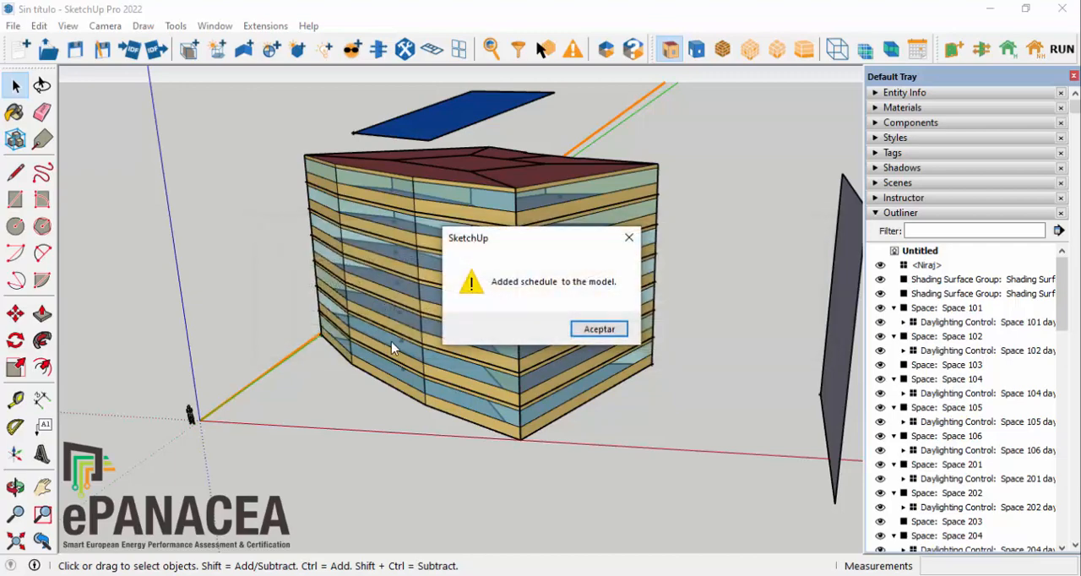
left_click(605, 330)
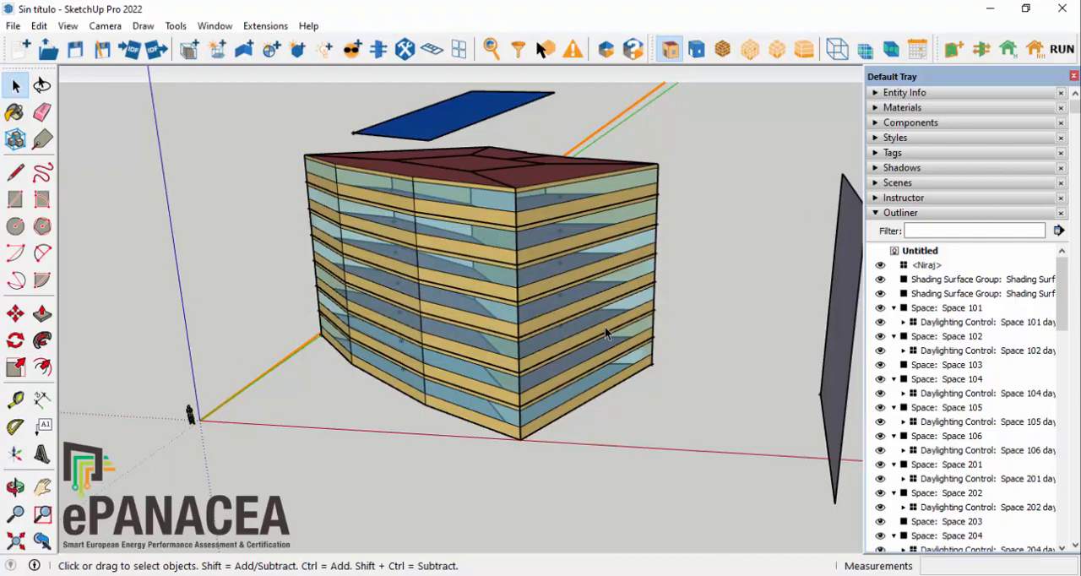
Step: Set the occupant behaviour electric equipment power for space type SPACECAT_OFF to 8.26 W/m², without a schedule file path
left_click(266, 25)
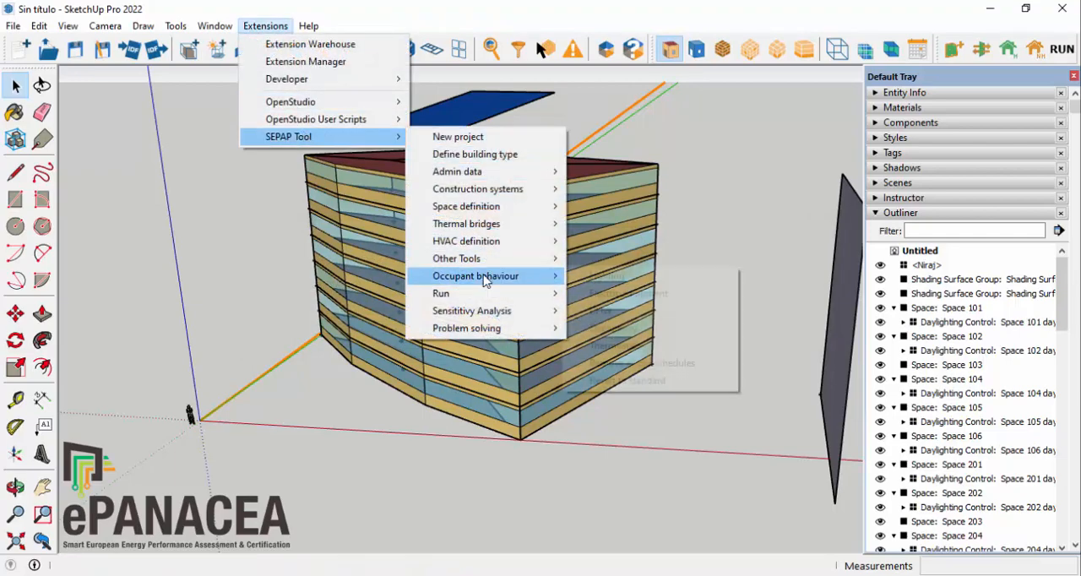
mouse_move(489, 280)
left_click(676, 297)
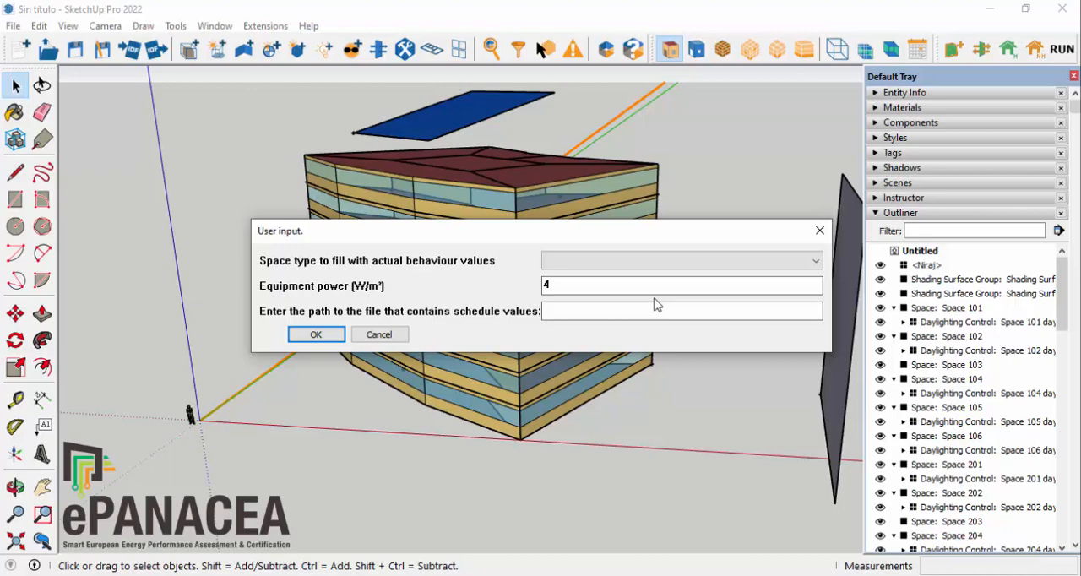
left_click(622, 256)
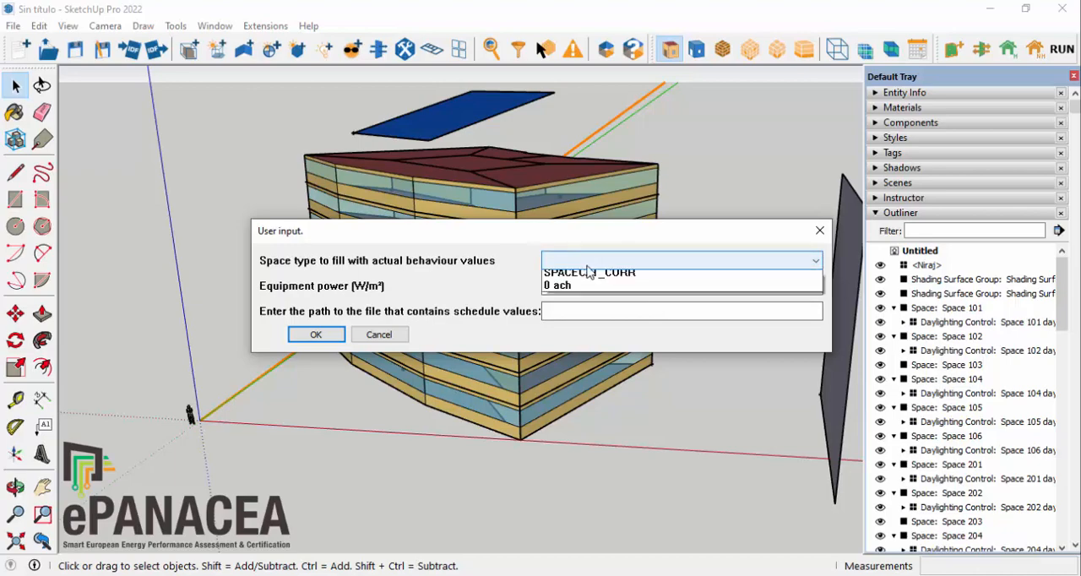
left_click(595, 277)
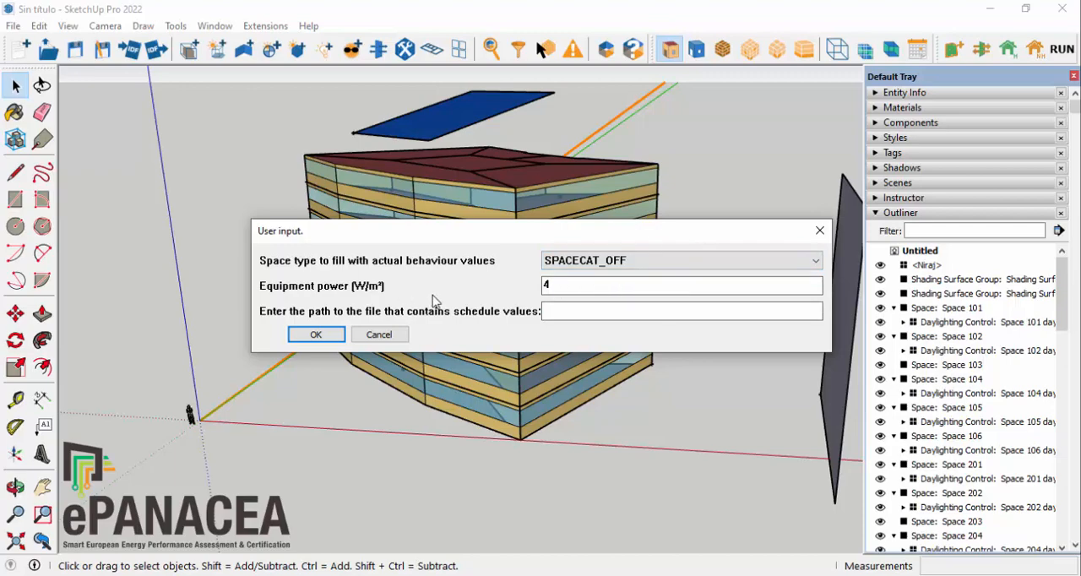
double_click(622, 285)
type("8.26")
left_click(318, 336)
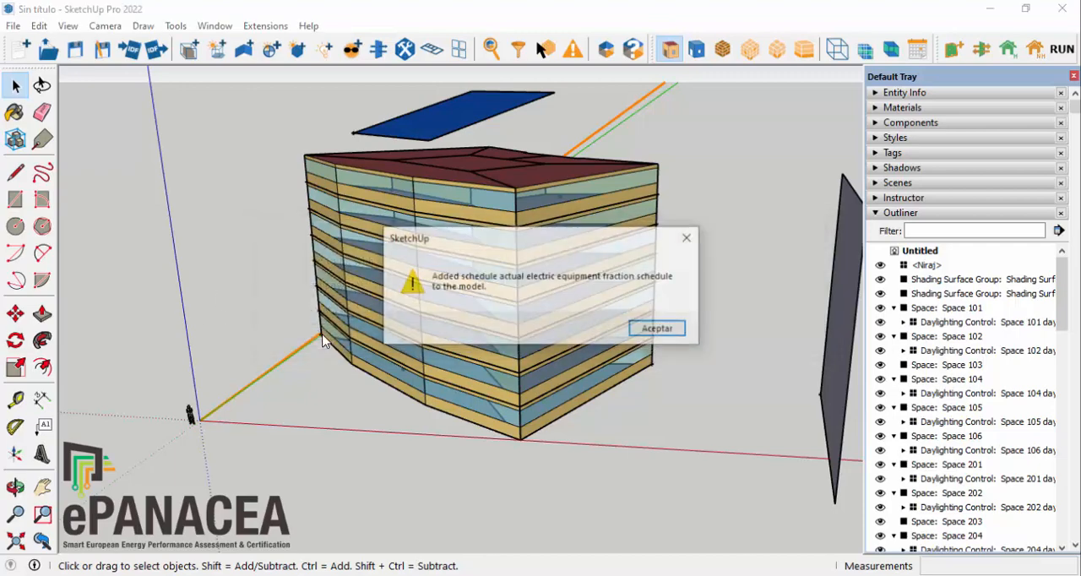
left_click(663, 328)
Step: Set the occupant behaviour electric equipment power for space type SPACECAT_CORR to 8.26 W/m², without a schedule file path
left_click(270, 25)
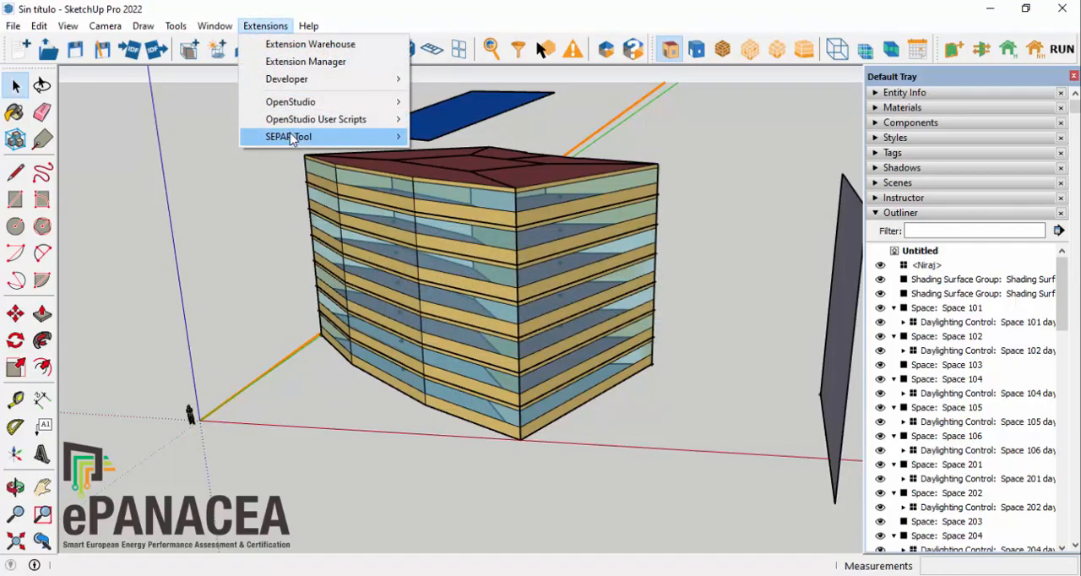
mouse_move(297, 137)
mouse_move(510, 280)
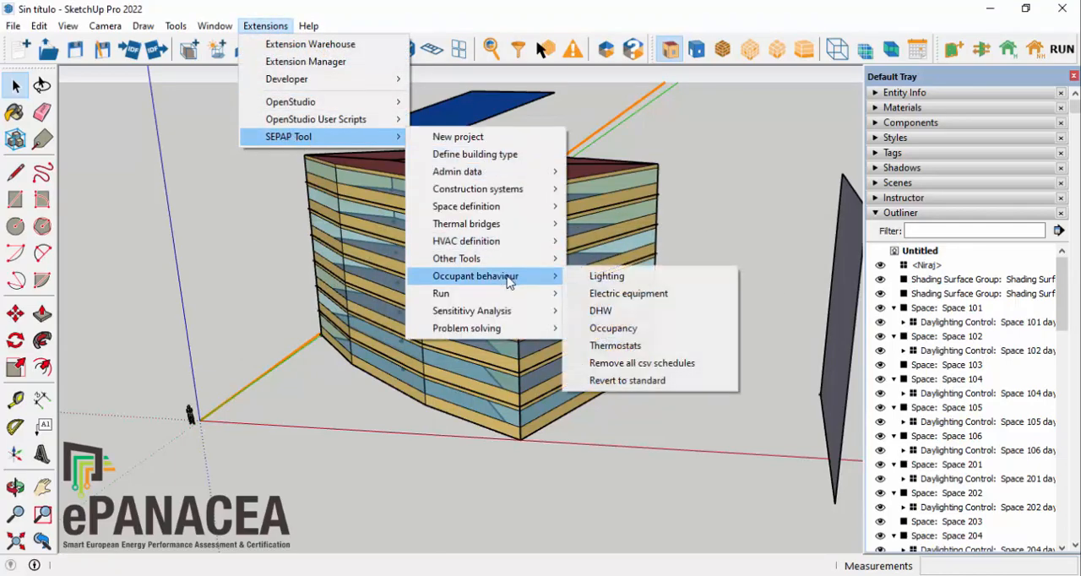
left_click(640, 298)
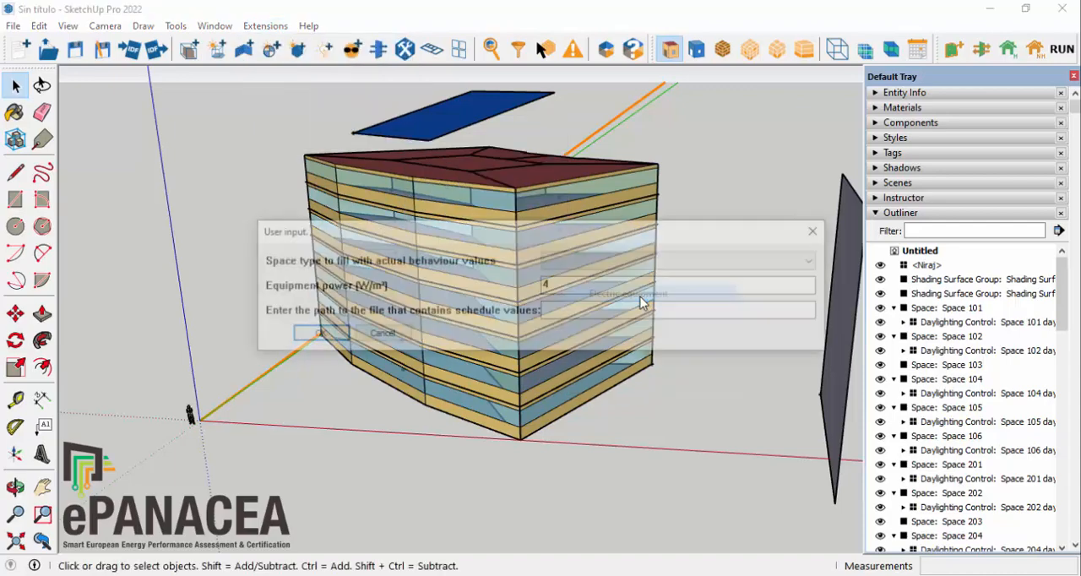
left_click(562, 262)
left_click(589, 289)
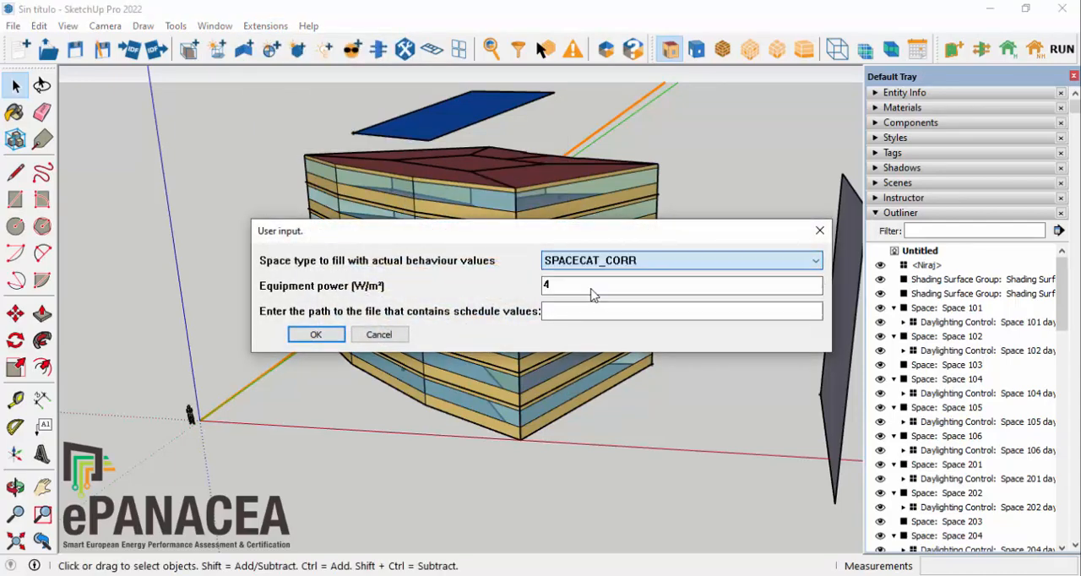
key("Tab")
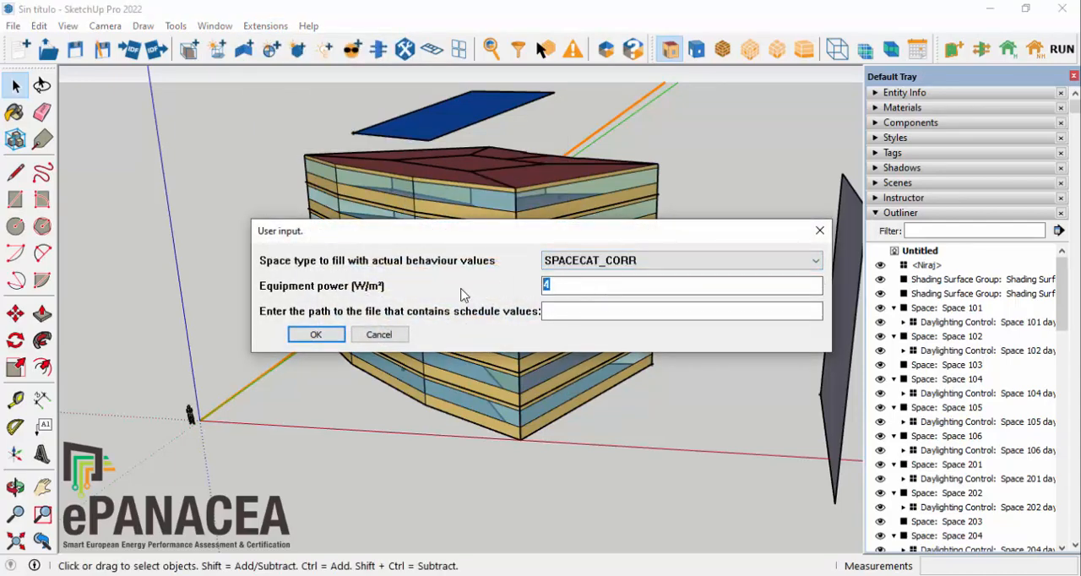
type("8.26")
left_click(317, 336)
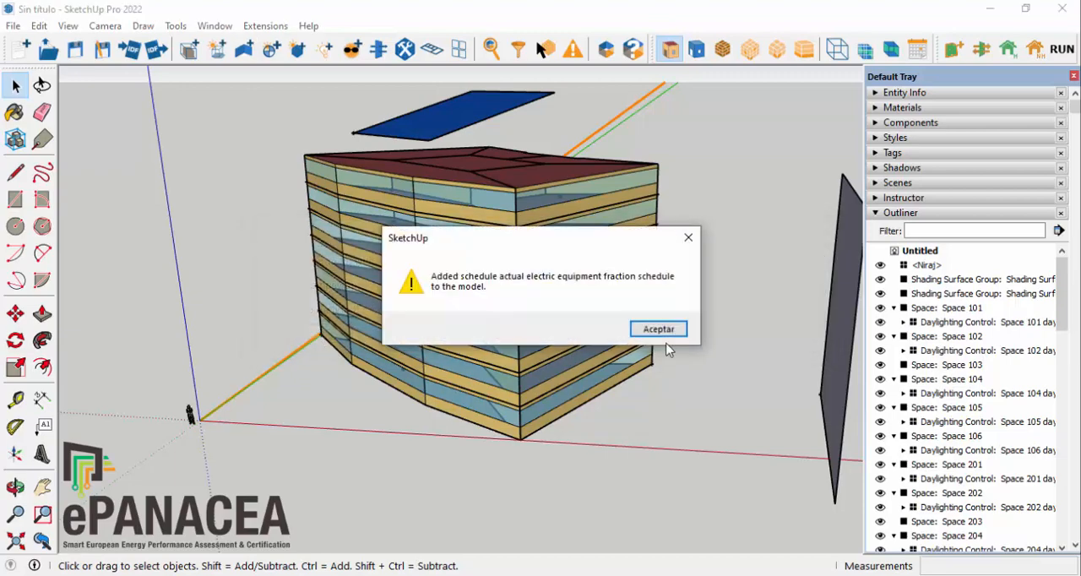
left_click(665, 331)
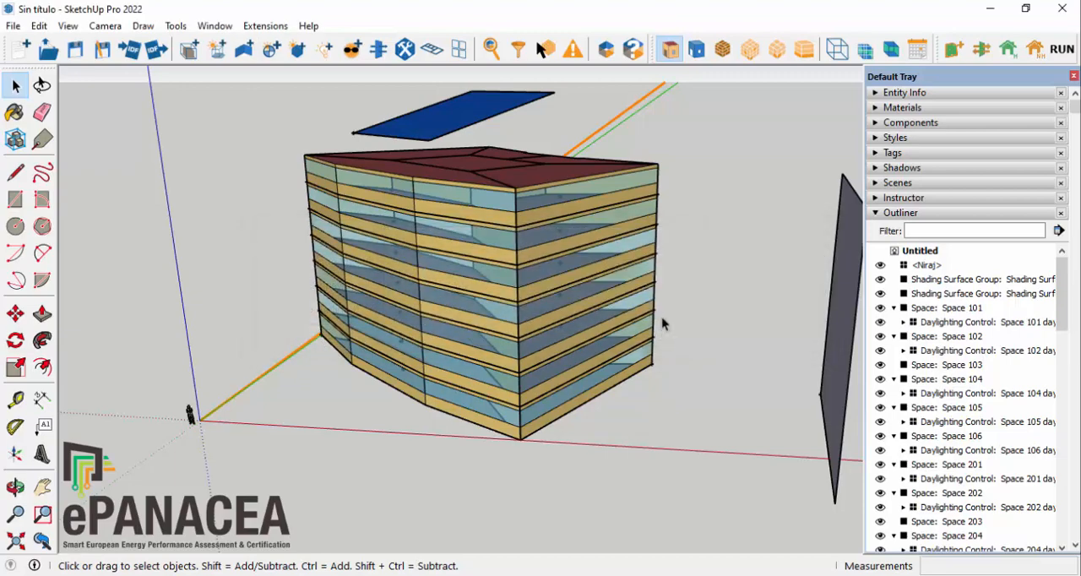
Step: Set the occupant behaviour occupancy for space type SPACECAT_OFF to 18.5 m² of floor area per person
left_click(265, 25)
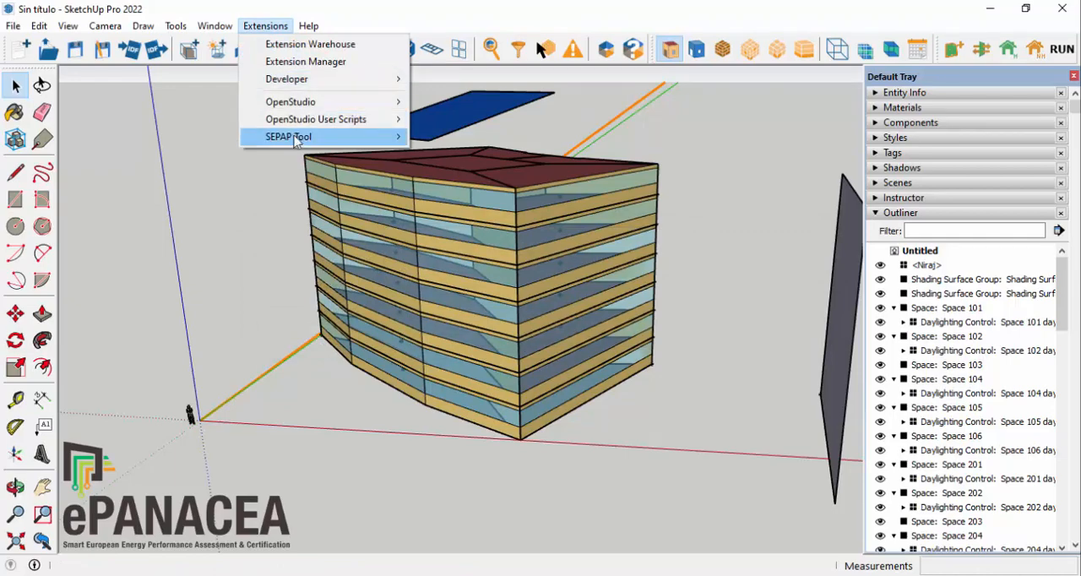
mouse_move(279, 136)
mouse_move(477, 300)
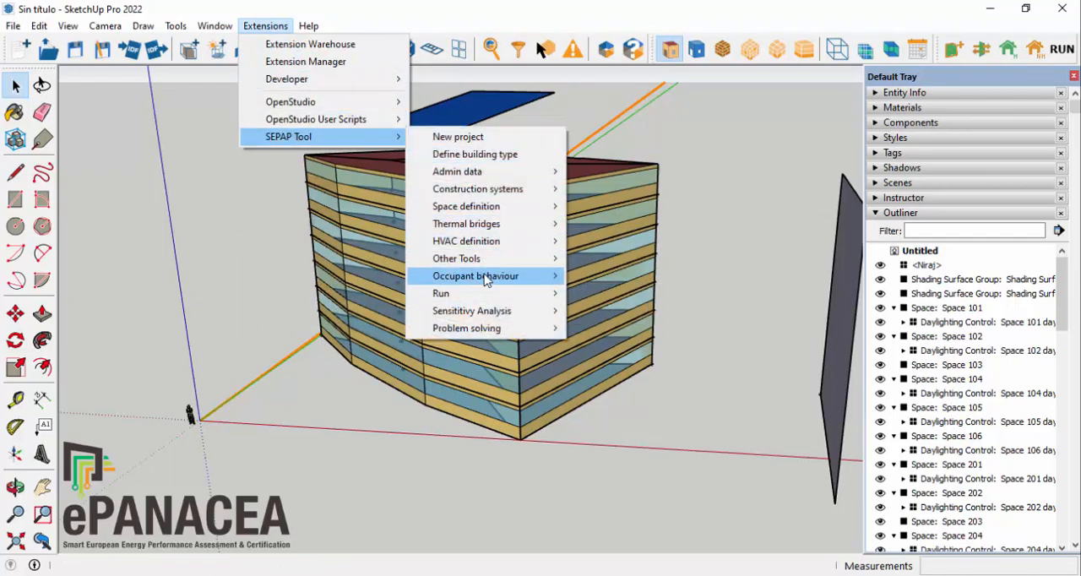
mouse_move(490, 277)
left_click(650, 329)
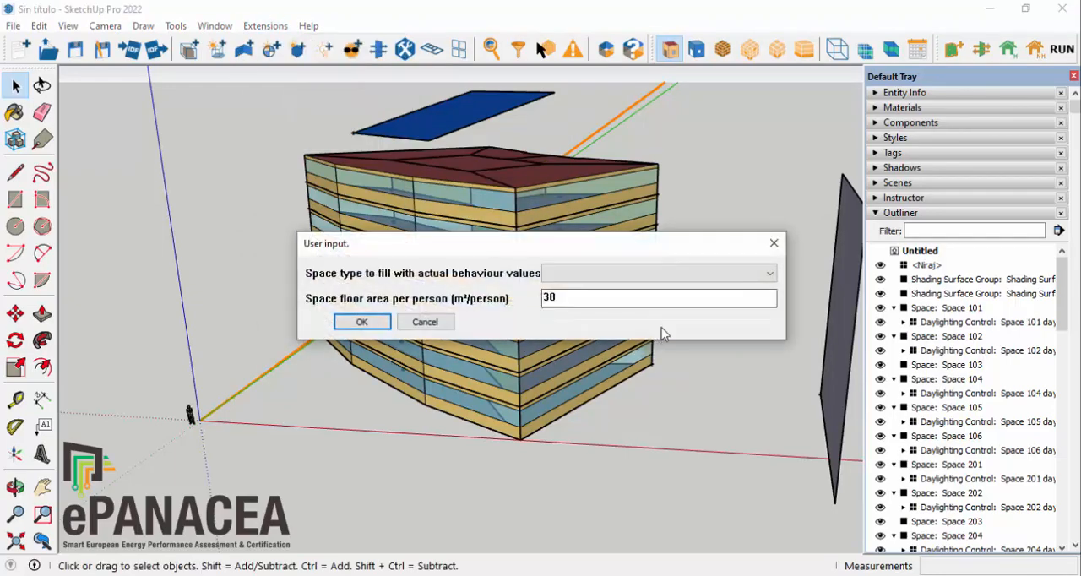
left_click(583, 273)
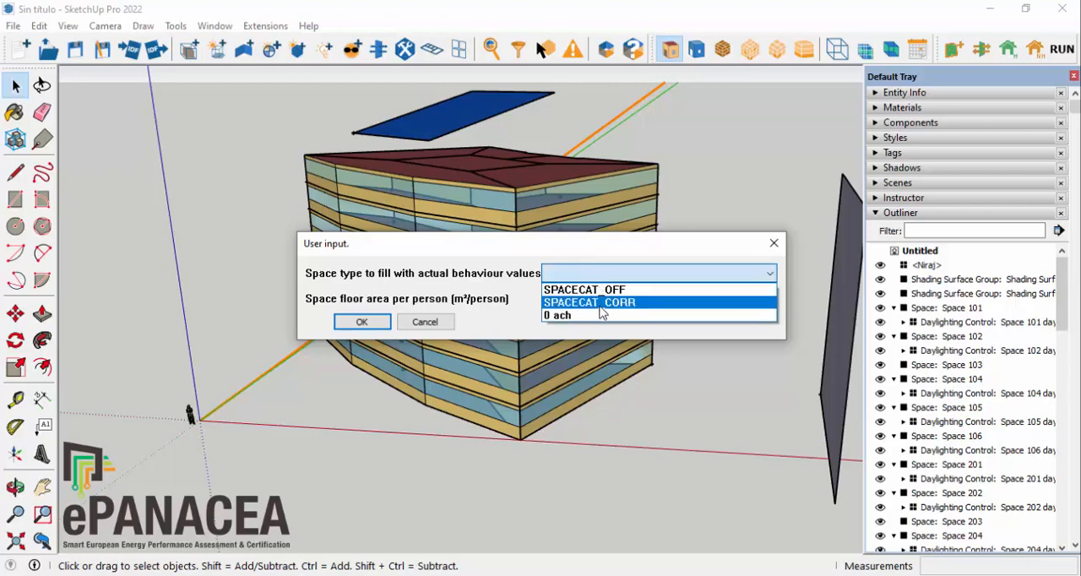
left_click(600, 290)
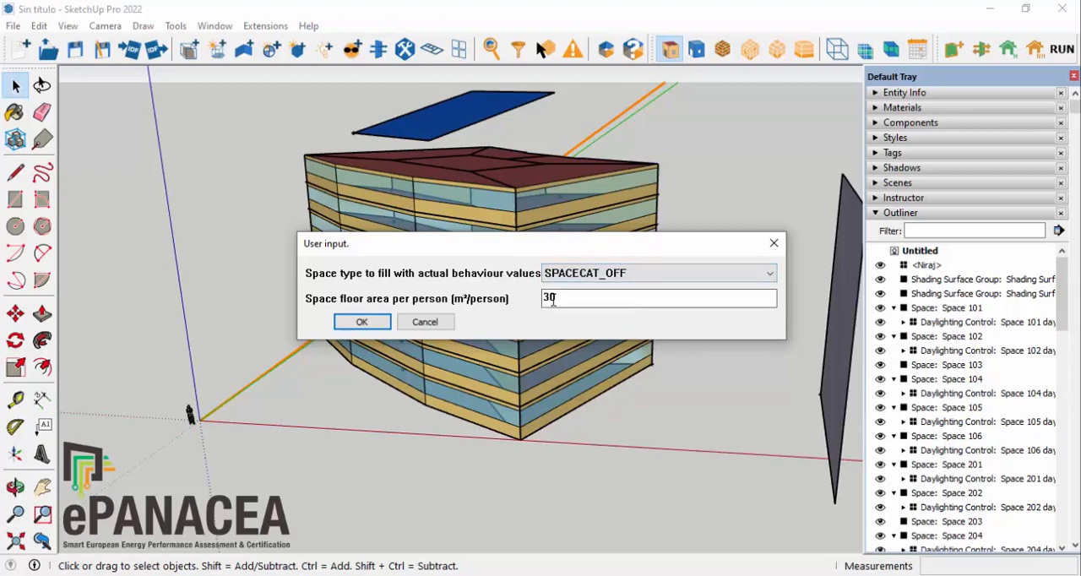
left_click_drag(579, 302, 445, 309)
type("18.5")
left_click(366, 322)
Step: Set the occupant behaviour occupancy for space type SPACECAT_CORR to 18.5 m² of floor area per person
left_click(265, 25)
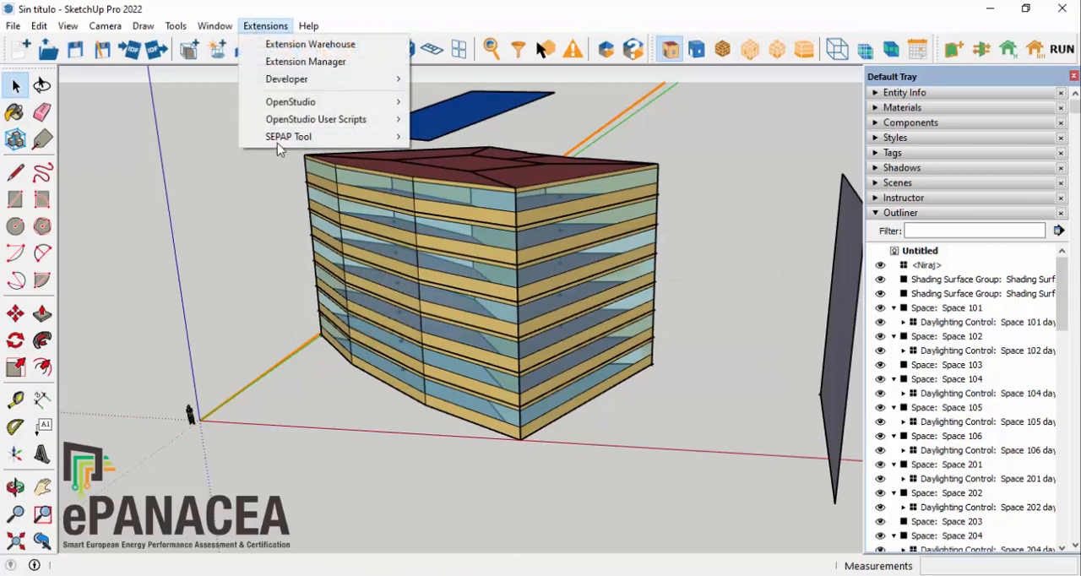
mouse_move(313, 136)
mouse_move(484, 281)
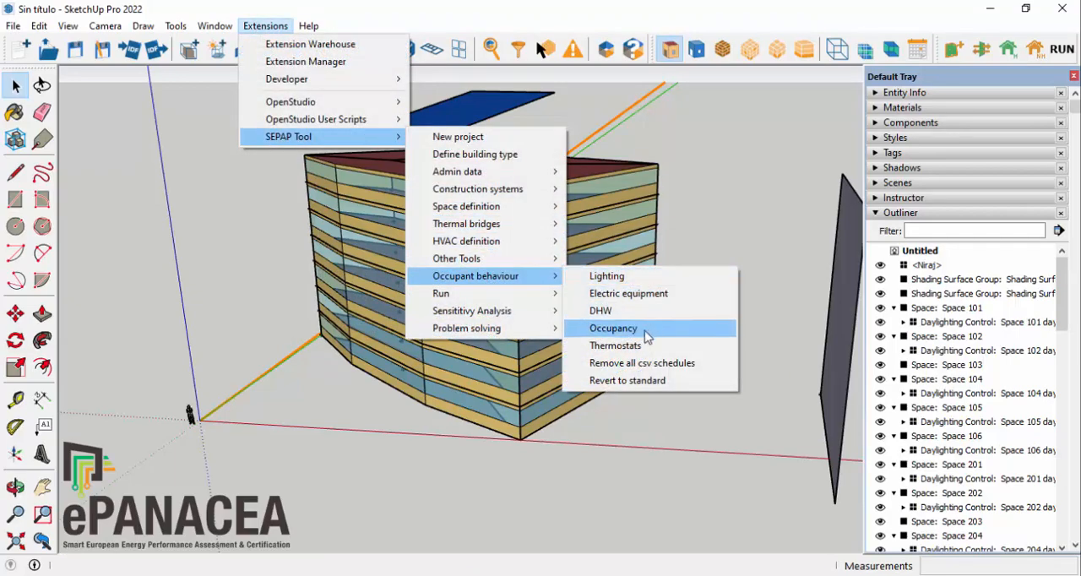
left_click(601, 331)
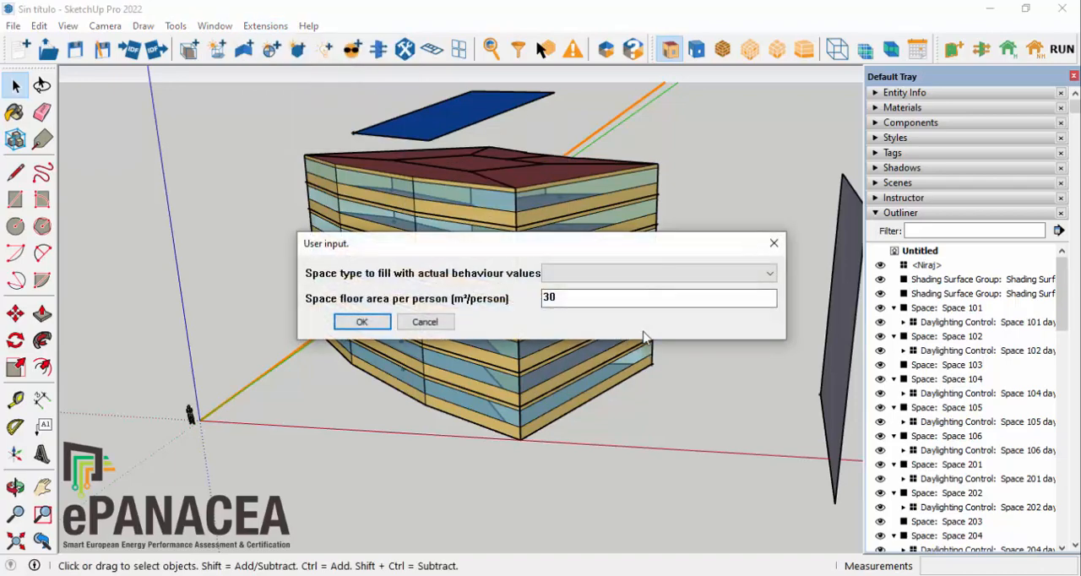
left_click(564, 274)
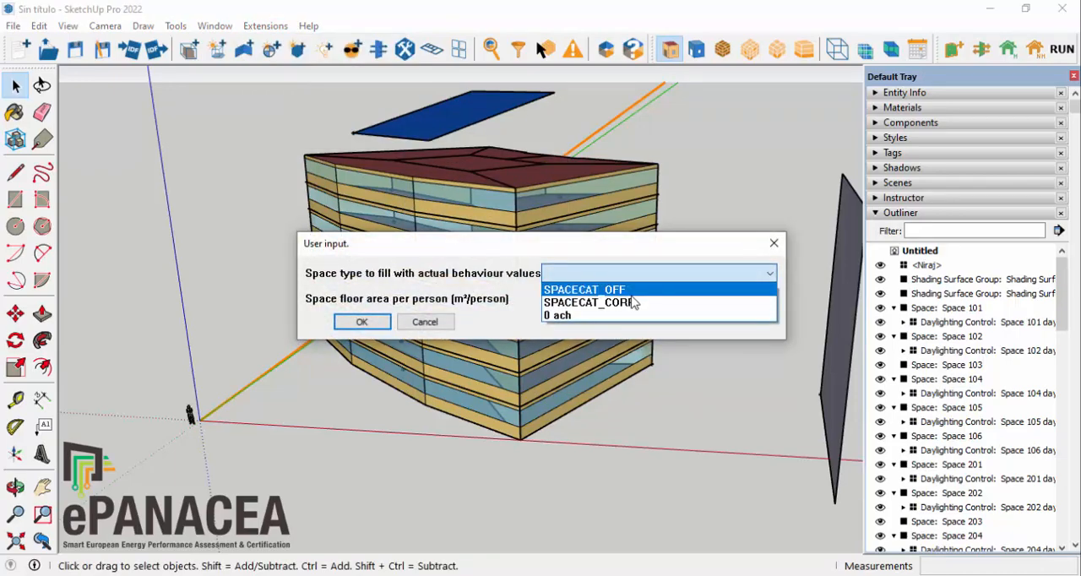
left_click(623, 304)
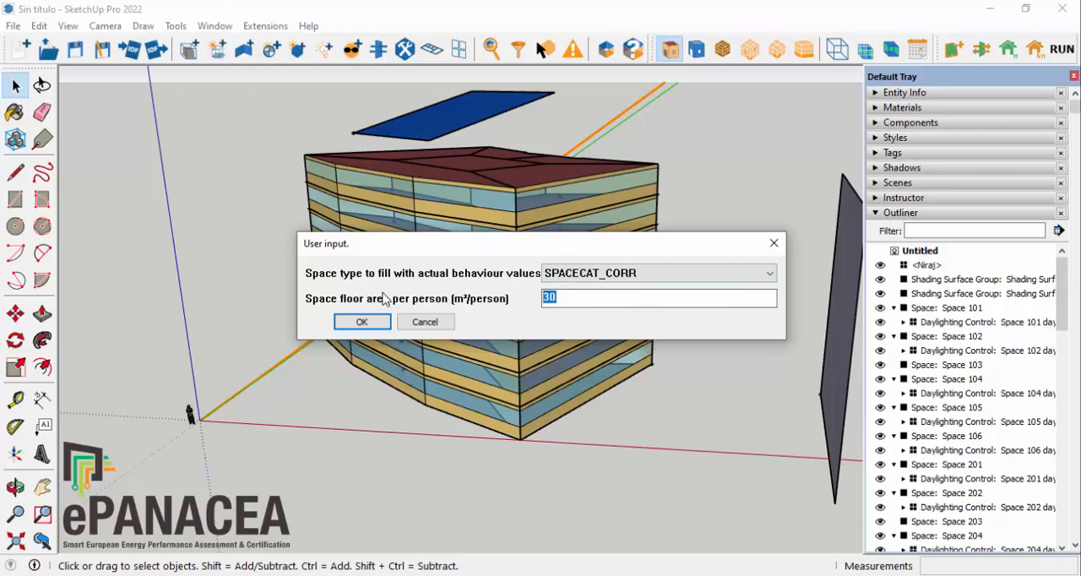
type("18.5")
left_click(361, 324)
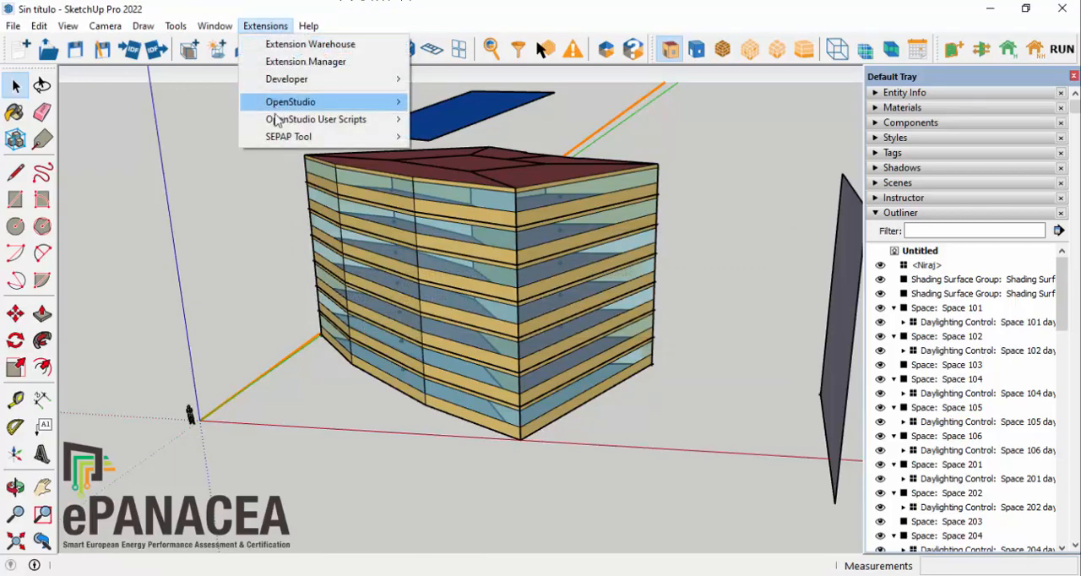
Step: Make the occupant behaviour thermostat setpoints of space type SPACECAT_OFF available for modification
mouse_move(329, 137)
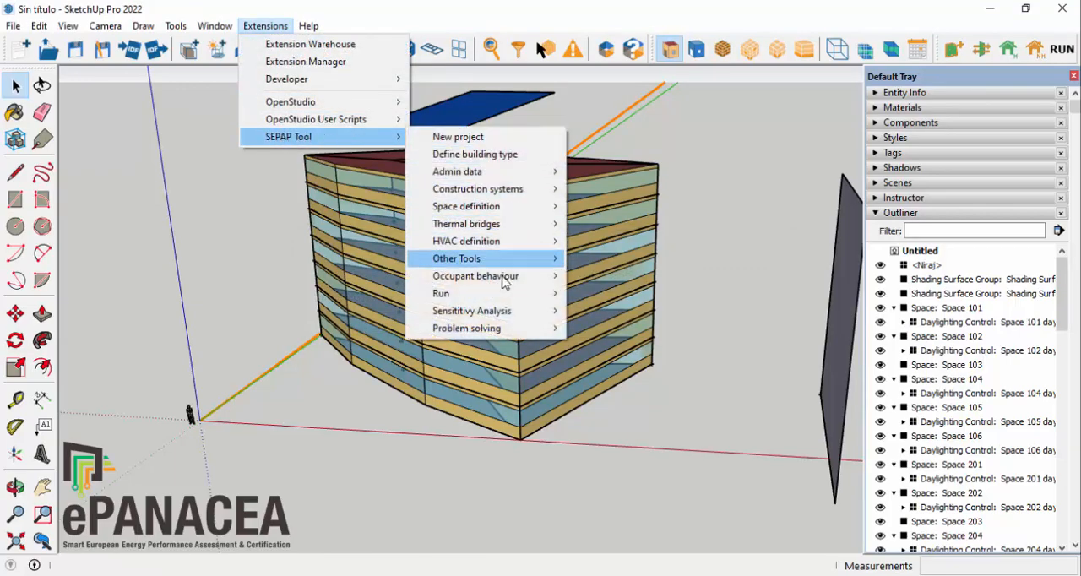
mouse_move(502, 279)
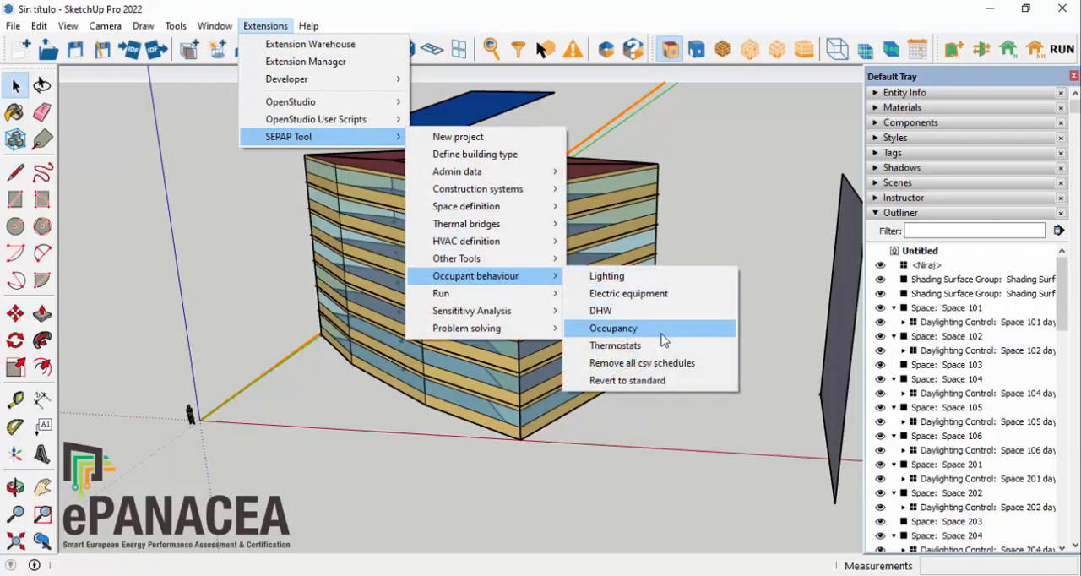
left_click(654, 346)
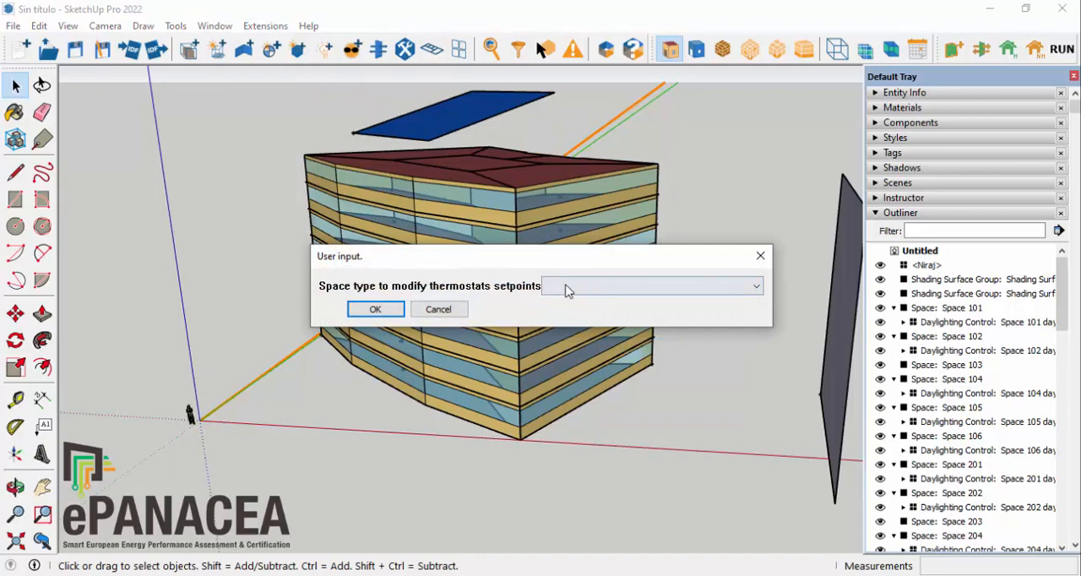
left_click(569, 288)
left_click(603, 306)
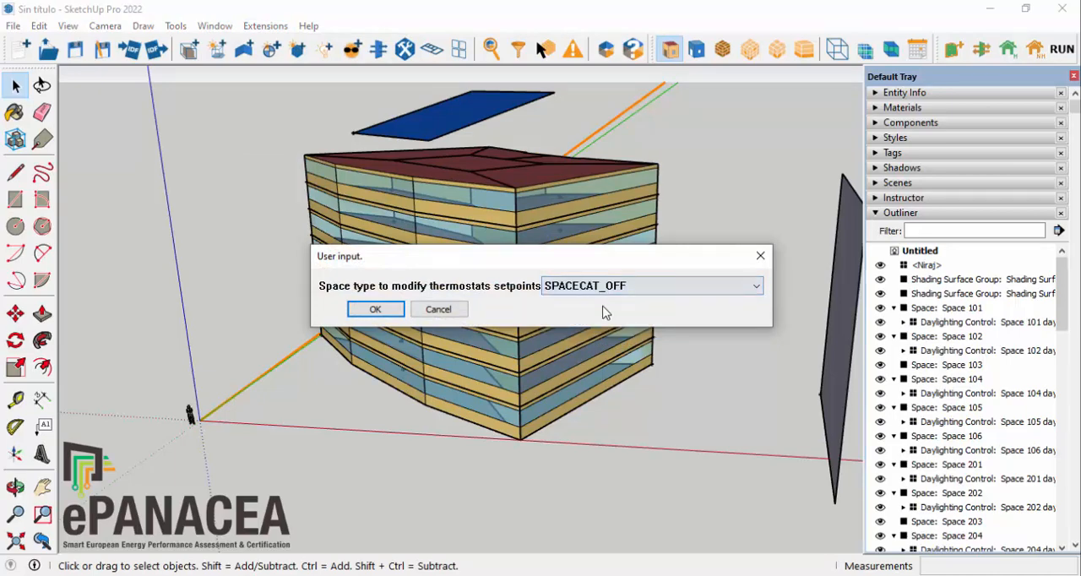
left_click(373, 312)
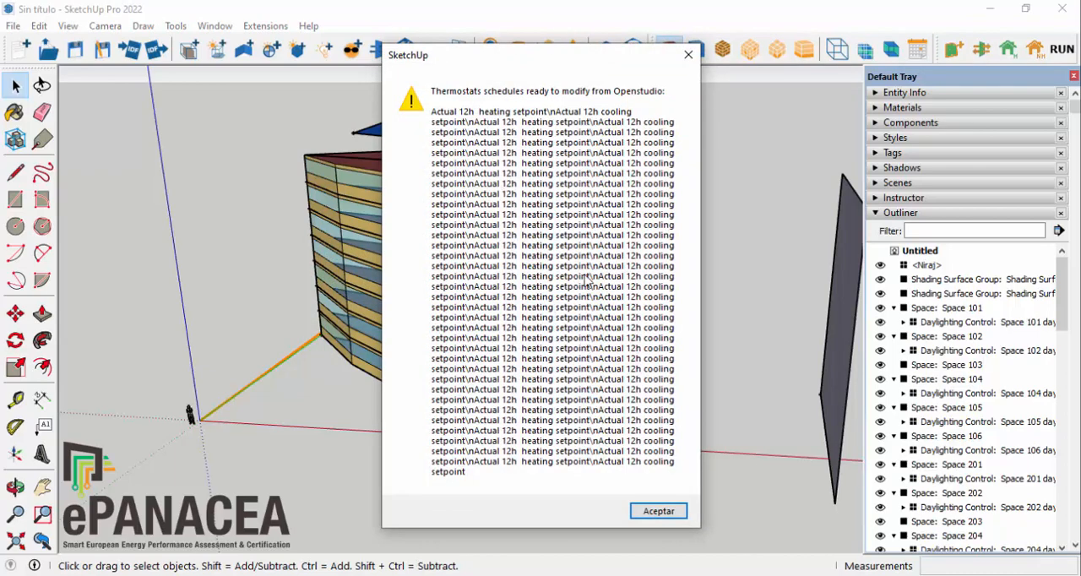
left_click(659, 511)
Step: Make the occupant behaviour thermostat setpoints of space type SPACECAT_CORR available for modification
left_click(257, 32)
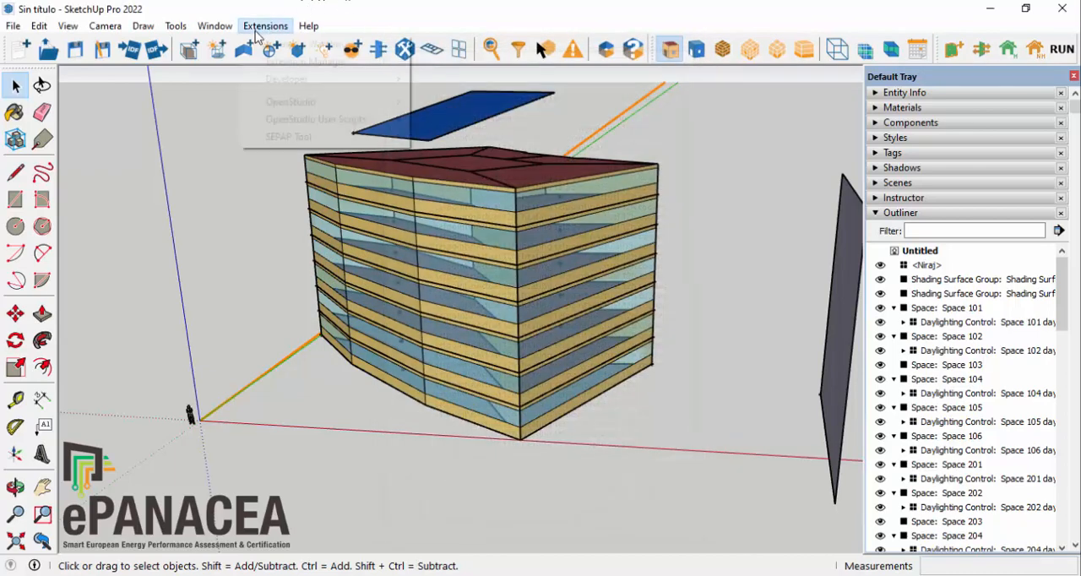
mouse_move(372, 136)
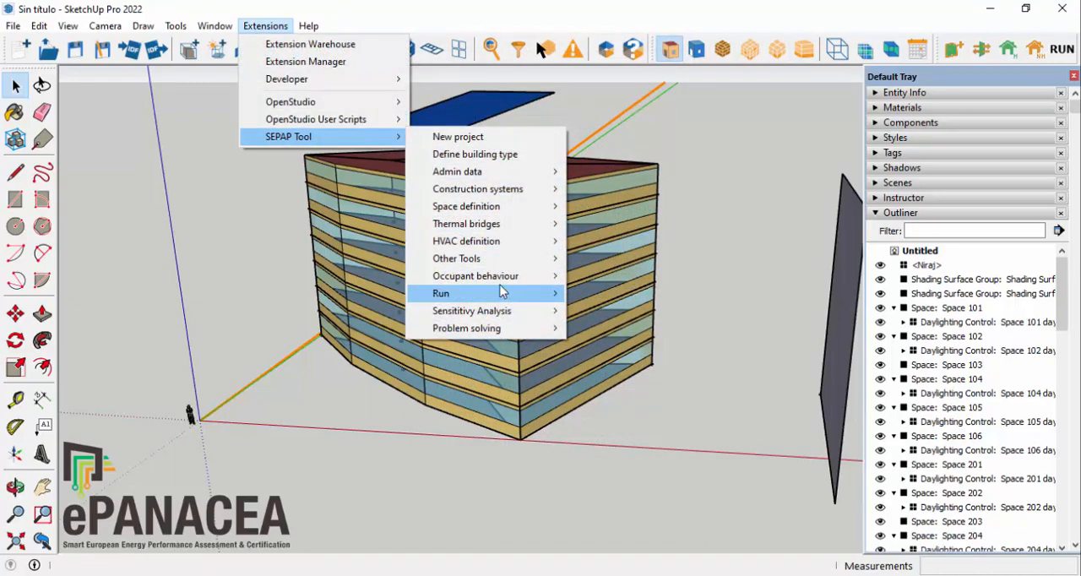
mouse_move(505, 277)
left_click(635, 348)
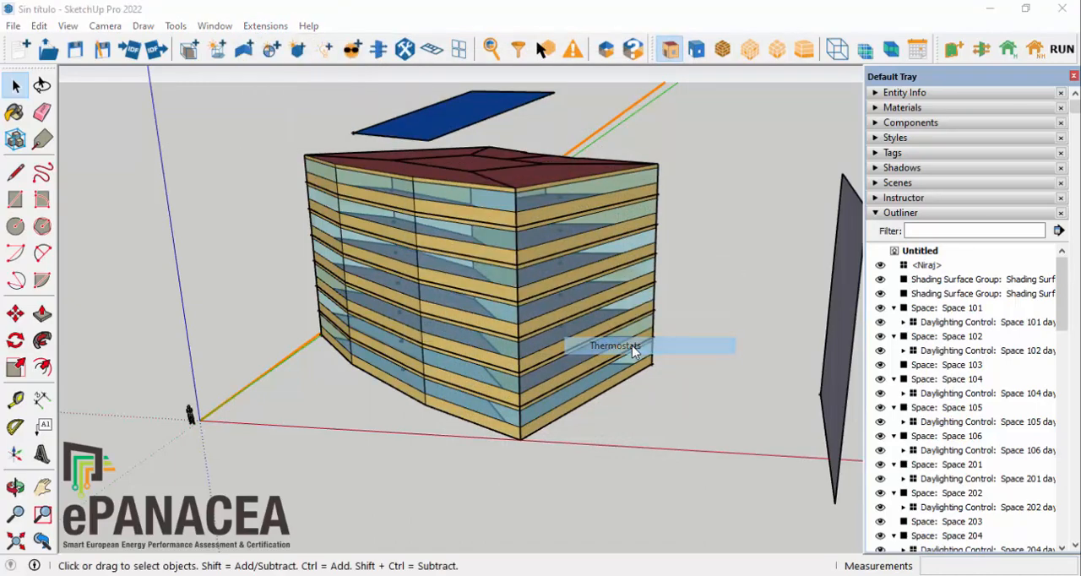
left_click(557, 288)
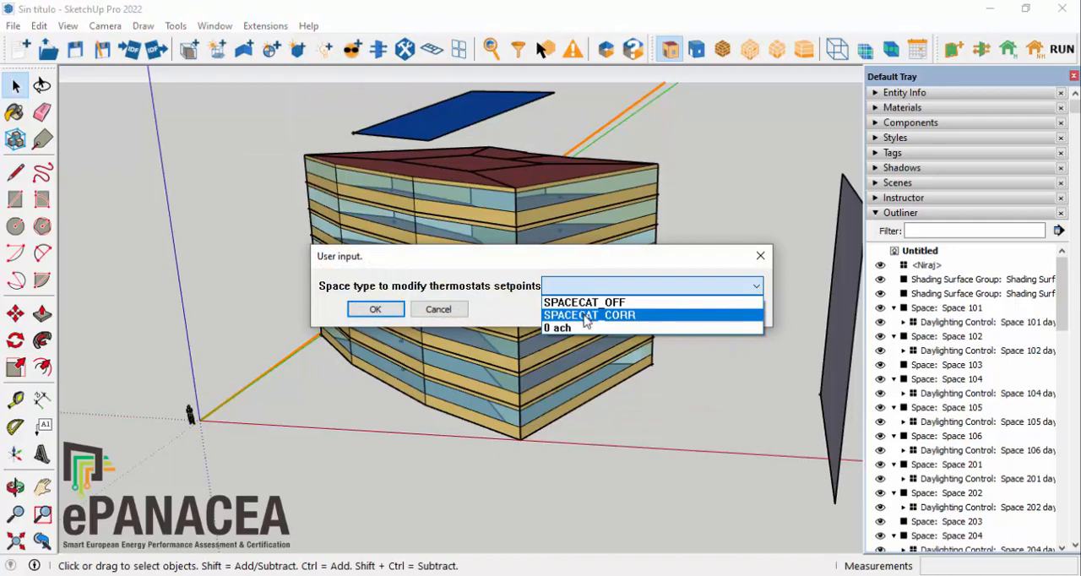
left_click(638, 316)
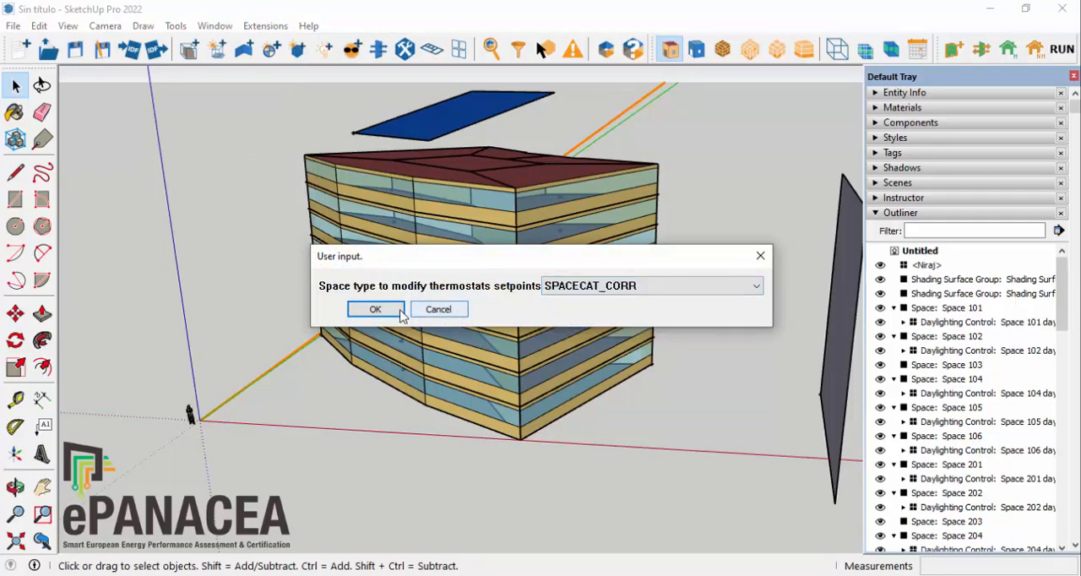
left_click(375, 309)
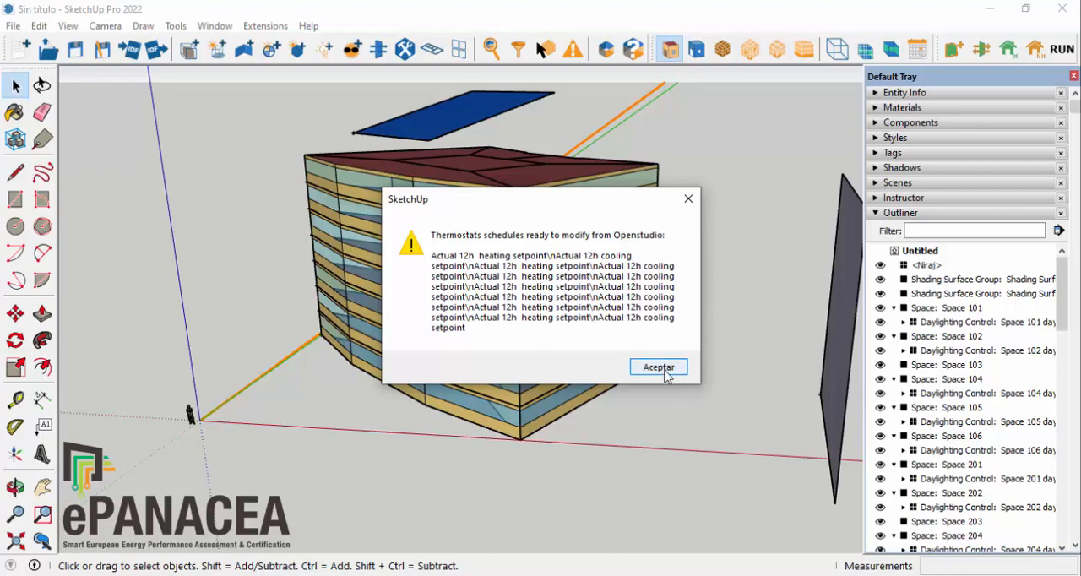
left_click(659, 368)
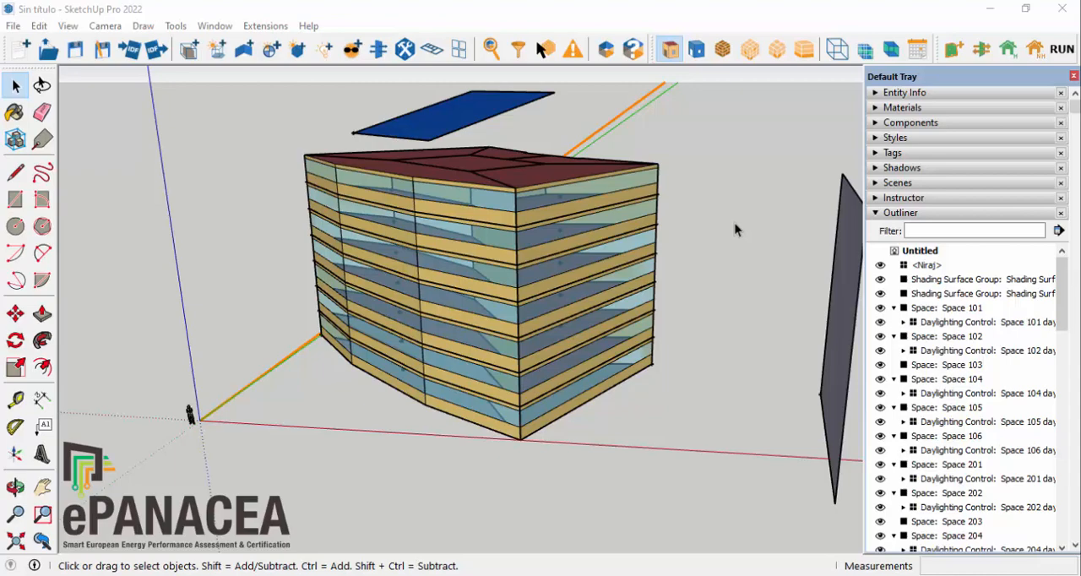
Step: Switch to the OpenStudio Application with SepapToolTutorial.osm, open its individual schedules and collapse the 12h heating setpoint schedule
left_click(1062, 51)
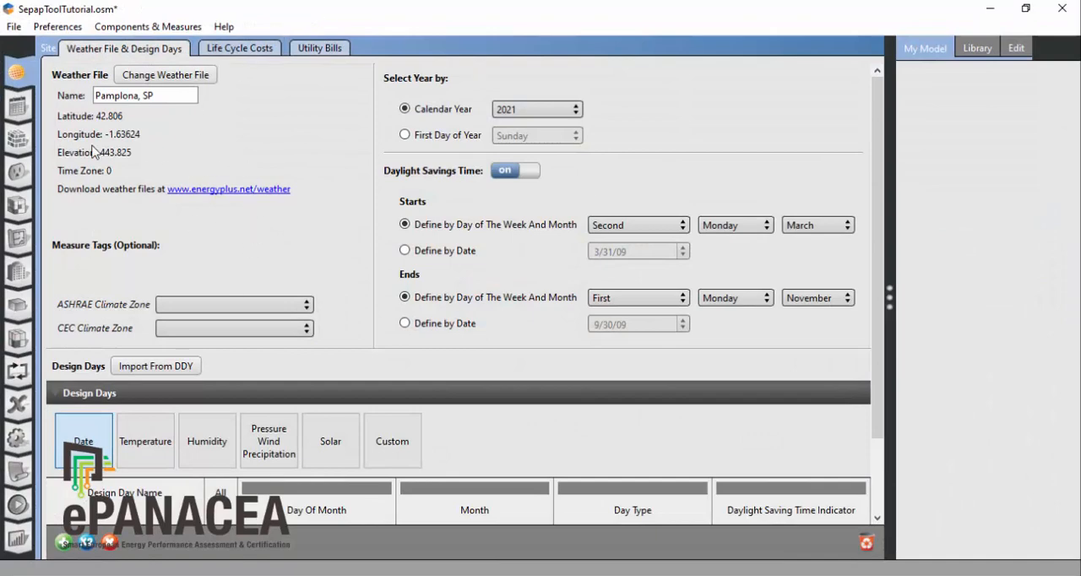
left_click(19, 109)
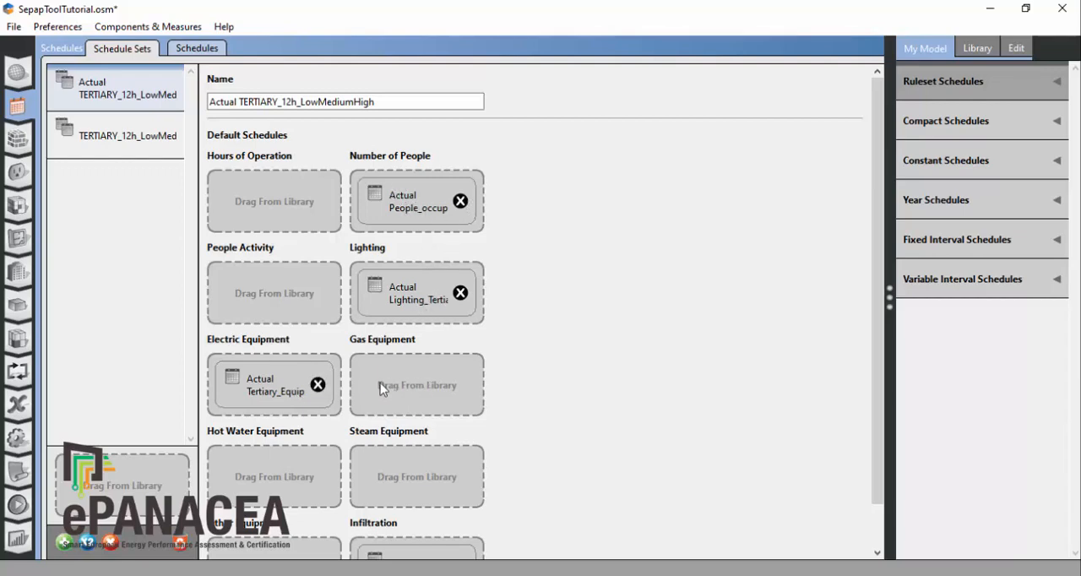
left_click(200, 51)
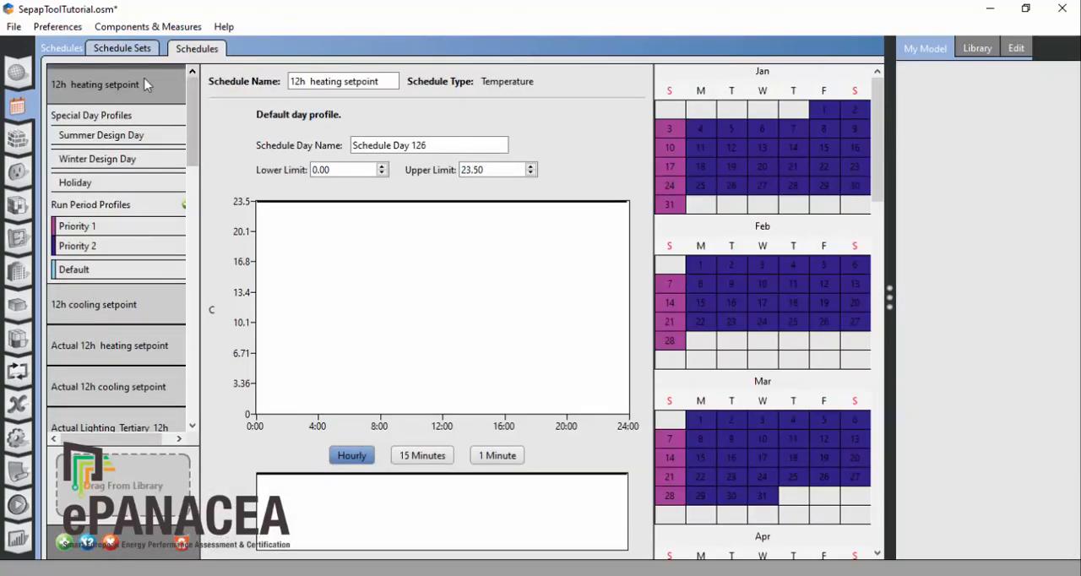
left_click(110, 86)
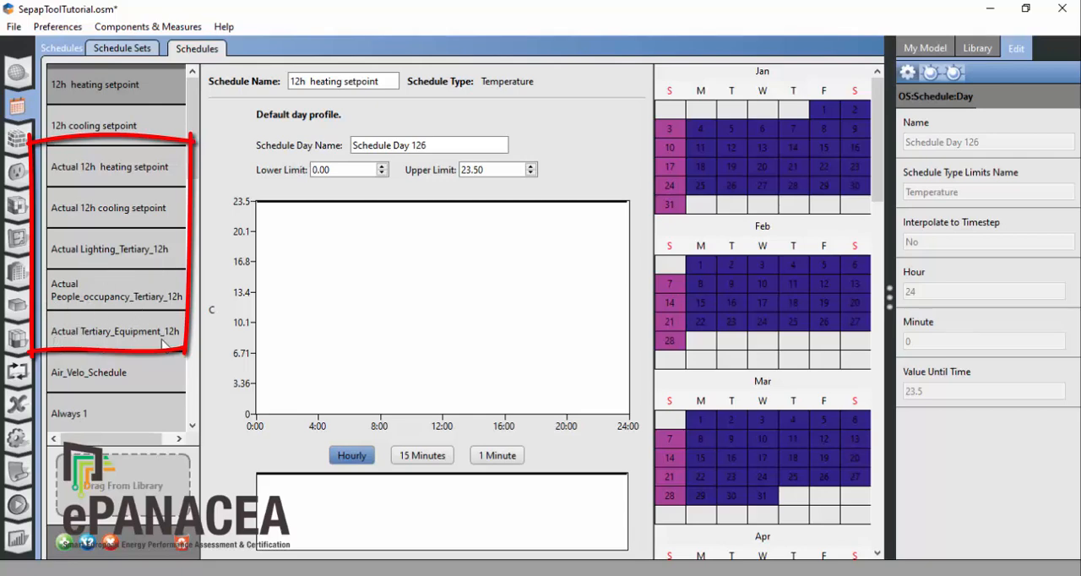
Step: Apply the Priority 1 profile of the Actual 12h heating setpoint schedule to Saturdays as well
left_click(98, 166)
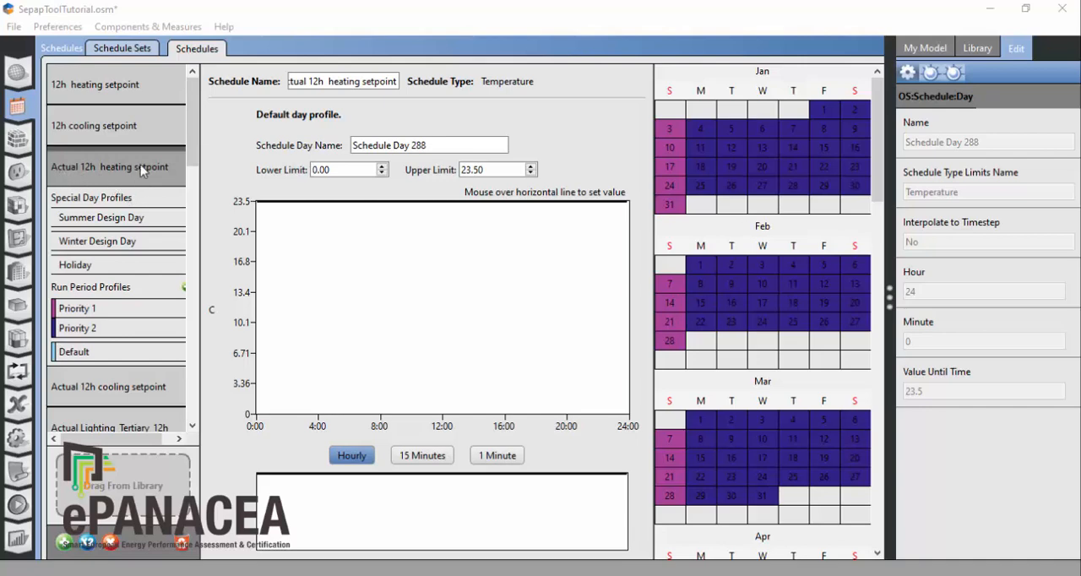
left_click(106, 310)
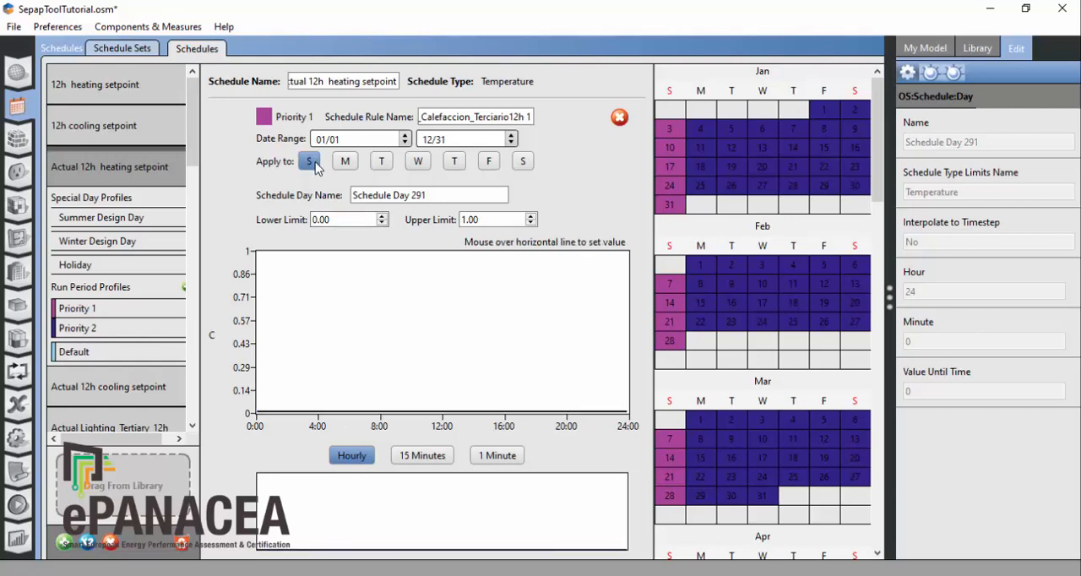
left_click(523, 162)
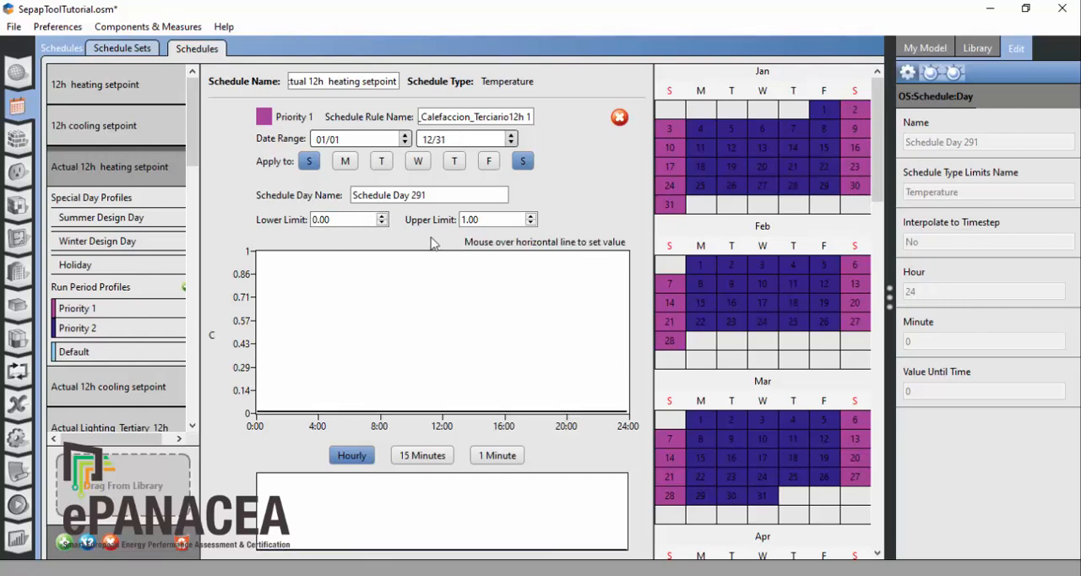
Step: Set both daytime heating periods in the Priority 2 profile of Actual 12h heating setpoint to 23 °C
left_click(93, 329)
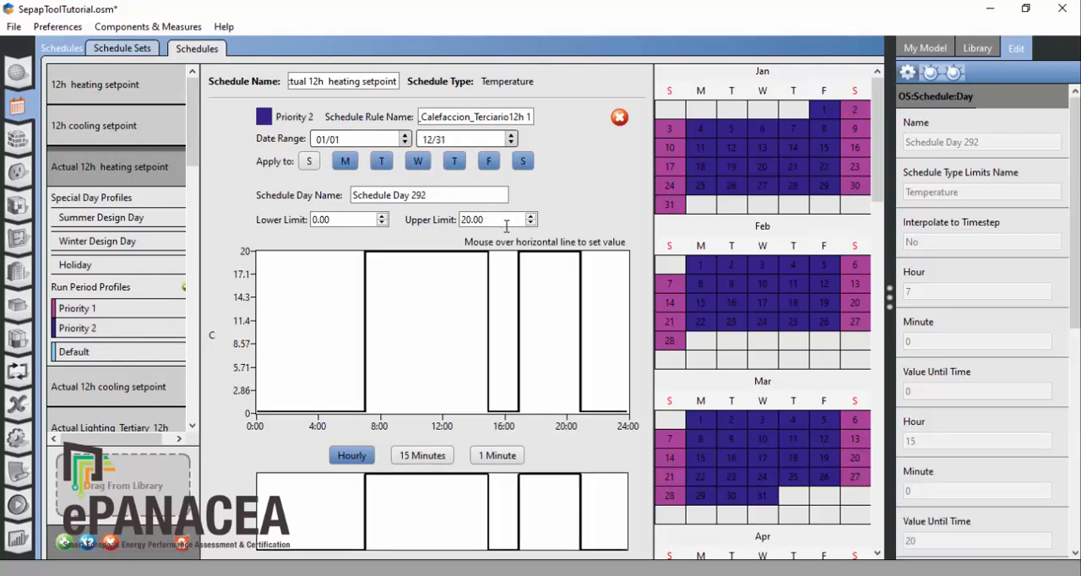
mouse_move(427, 258)
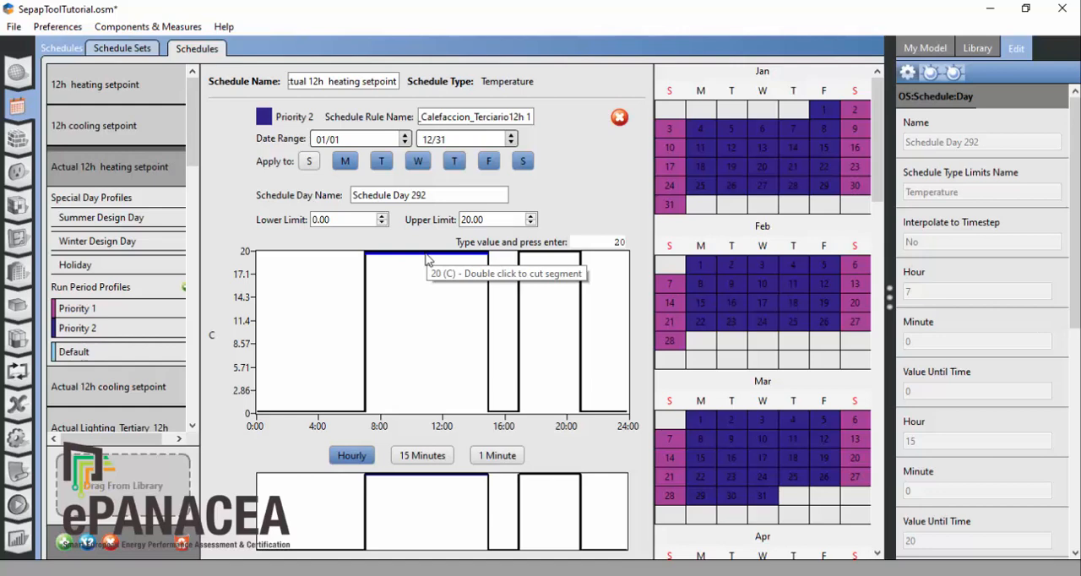
type("0")
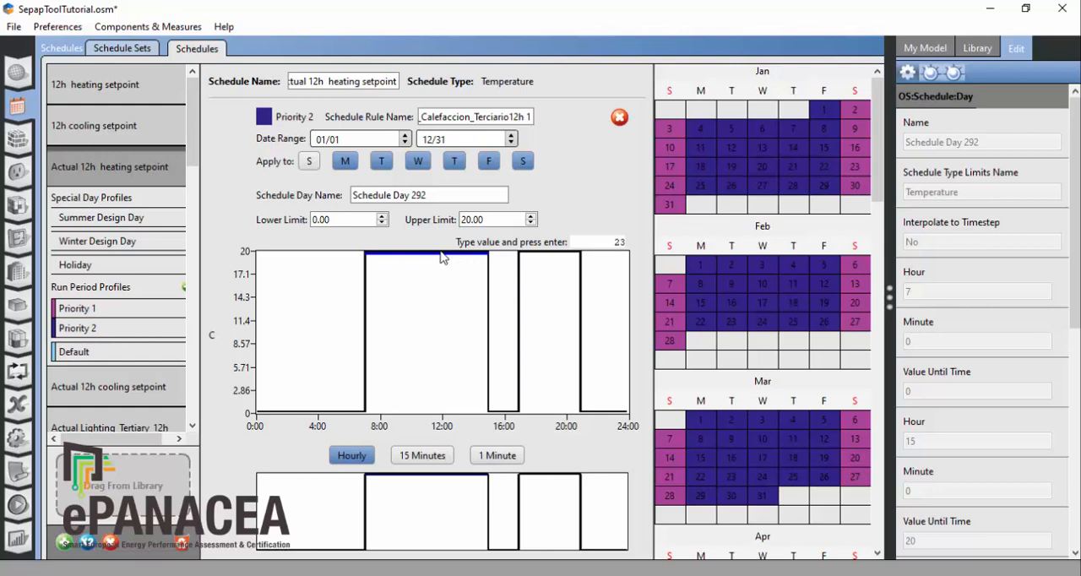
key("Return")
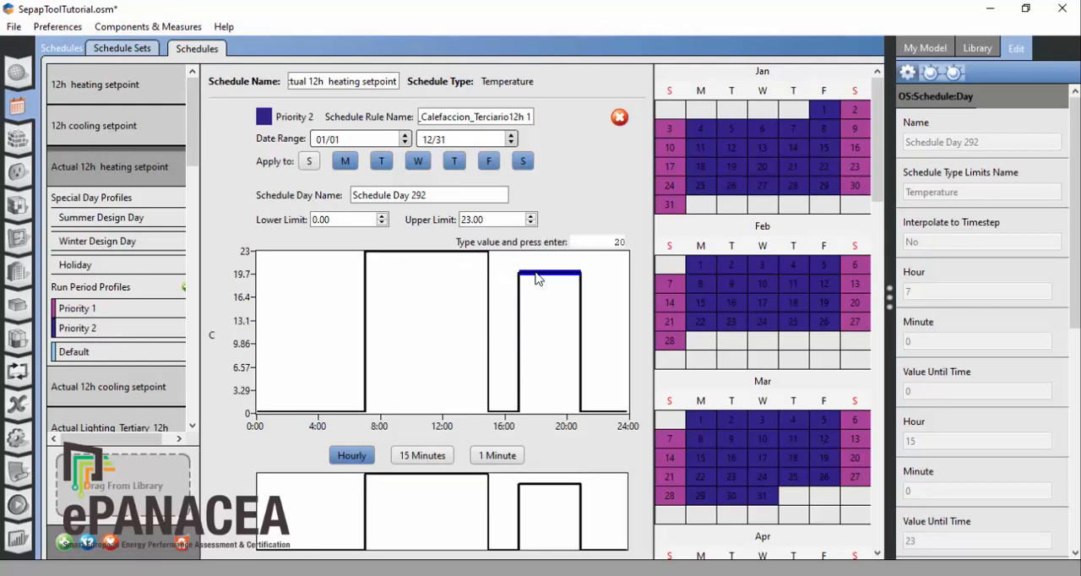
key("Return")
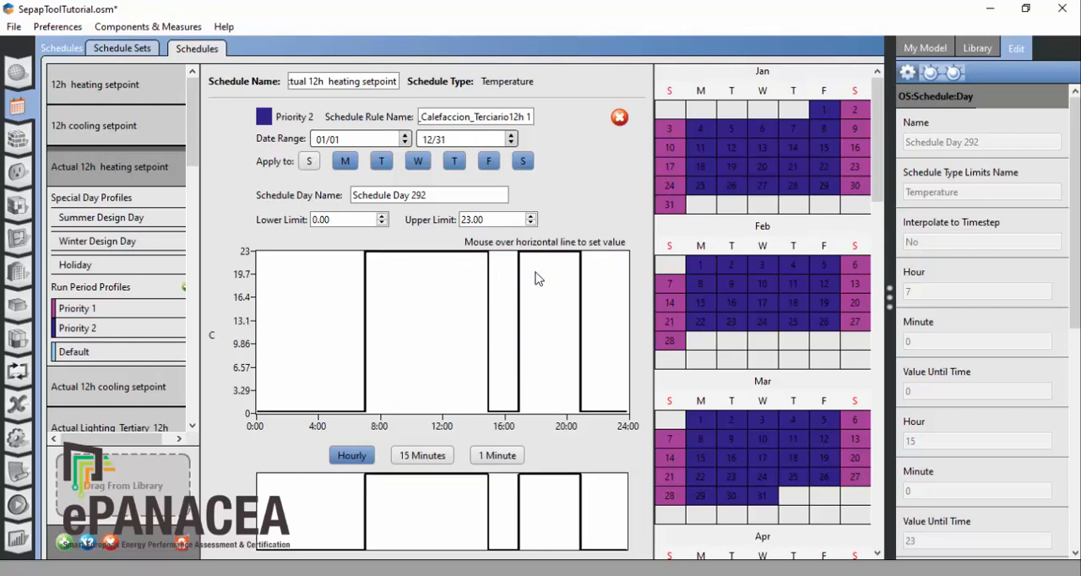
Step: Move the Priority 2 heating start to 6:30 and the evening end to 20:30, using 15-minute resolution
left_click(423, 456)
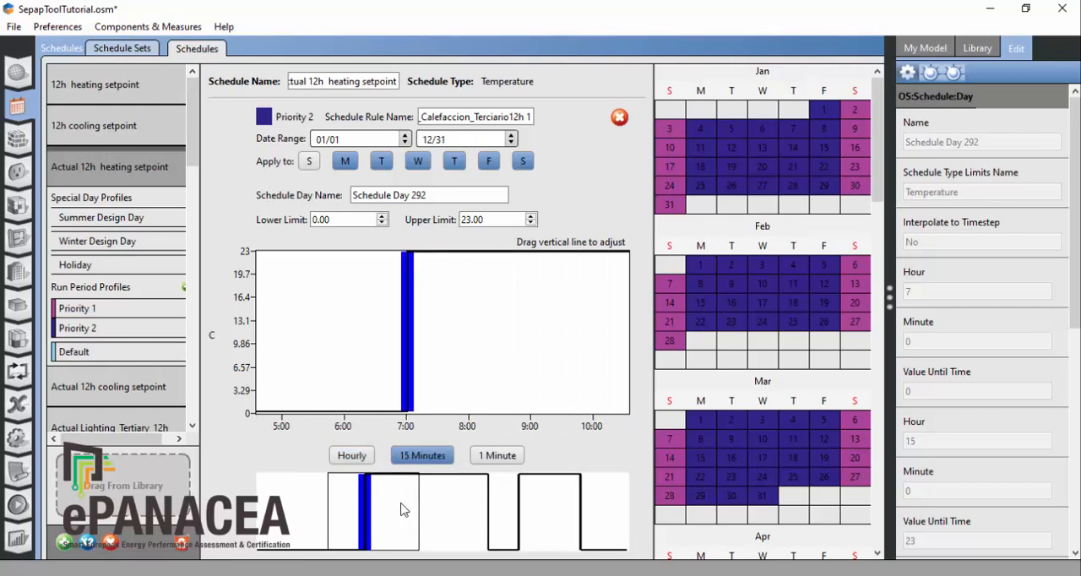
left_click_drag(406, 357, 376, 355)
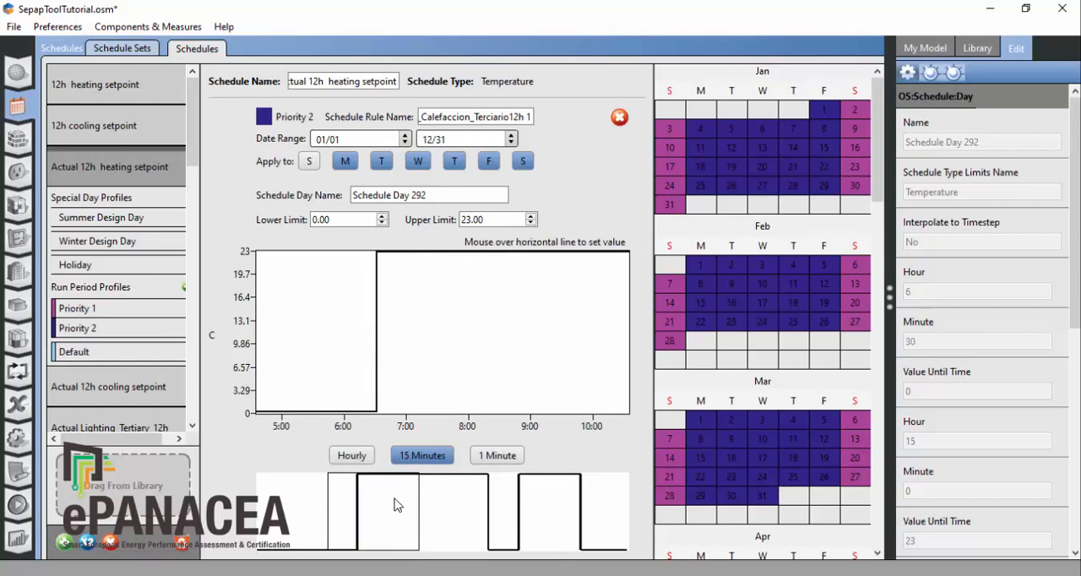
left_click_drag(402, 518, 597, 541)
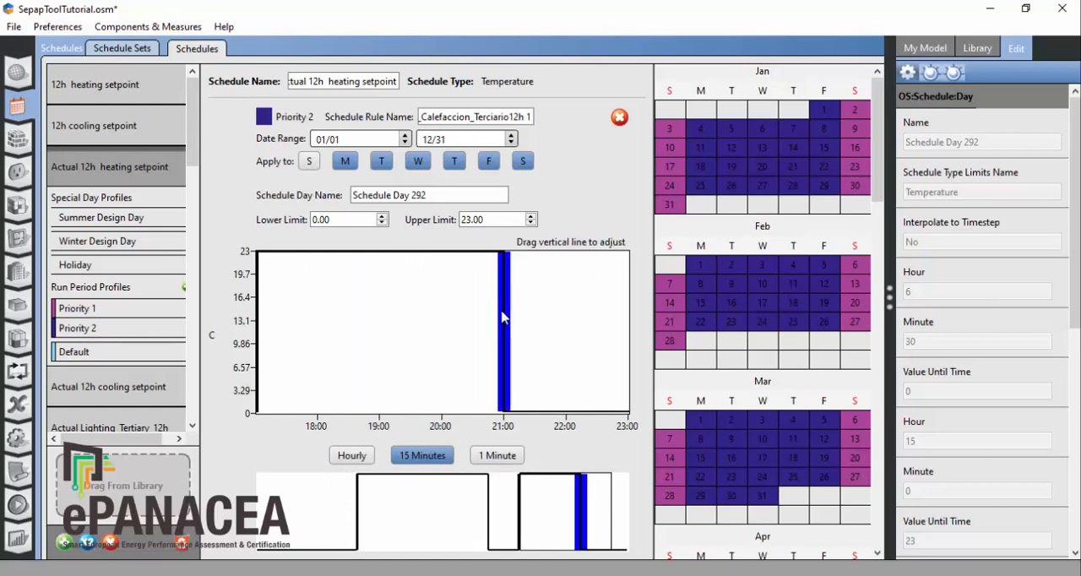
left_click_drag(504, 320, 480, 318)
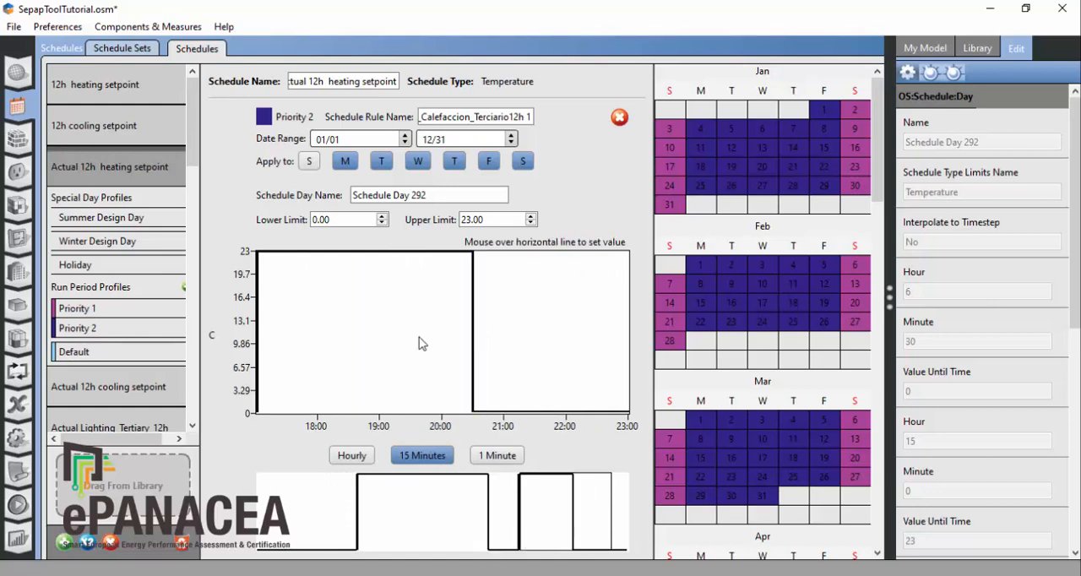
Step: Fill the Priority 2 profile's 15:00–17:00 gap with 23 °C, merging it into one continuous heating period, and save the model
mouse_move(512, 419)
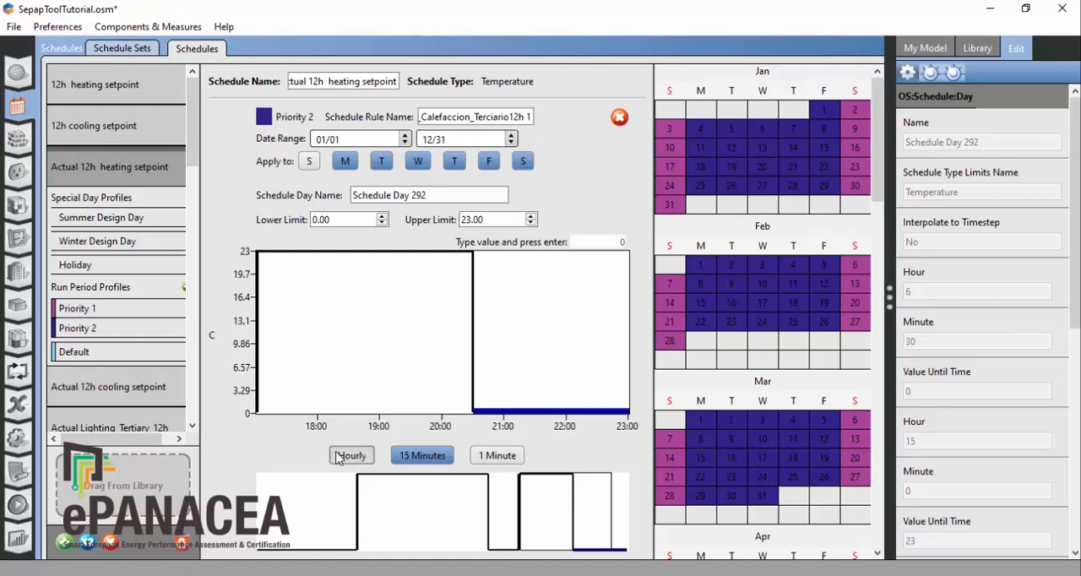
left_click(351, 456)
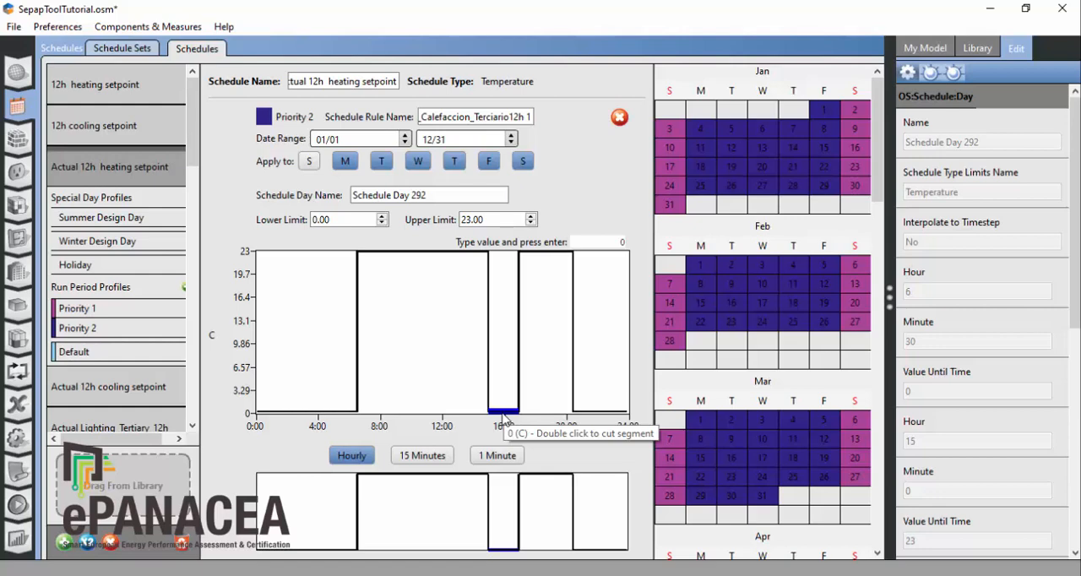
key("Return")
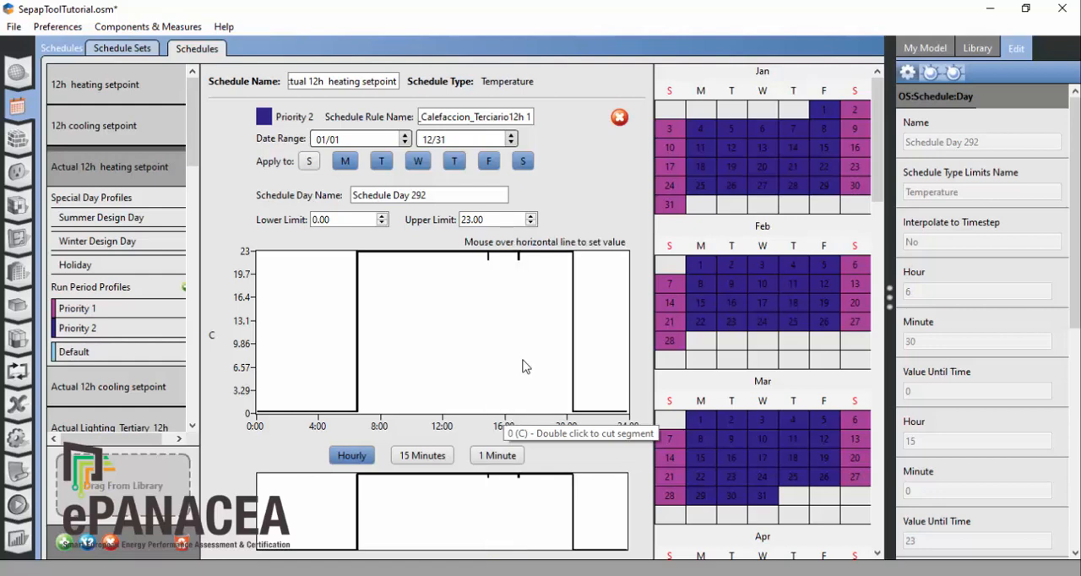
double_click(486, 259)
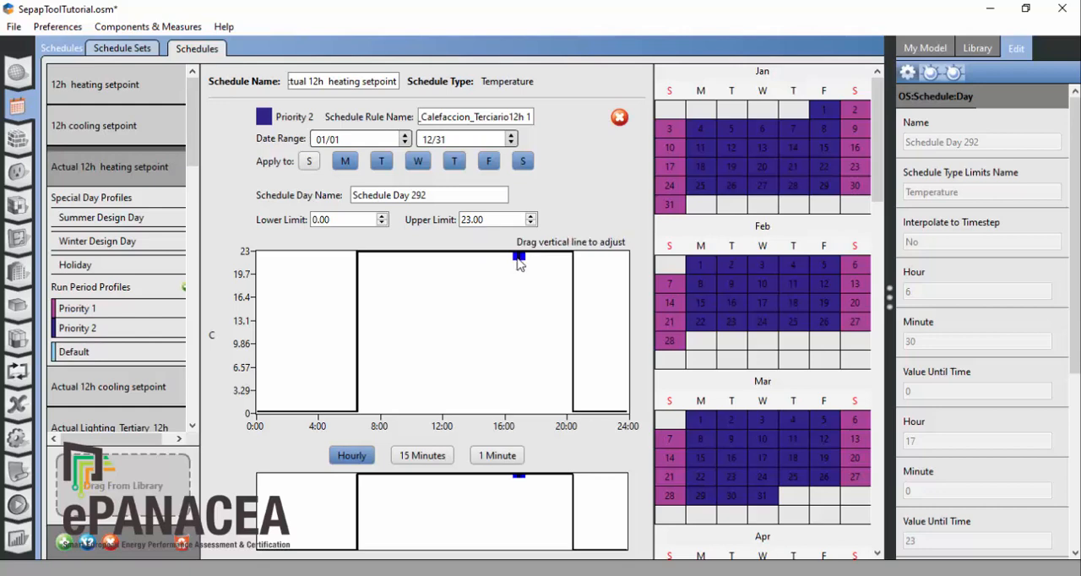
double_click(518, 259)
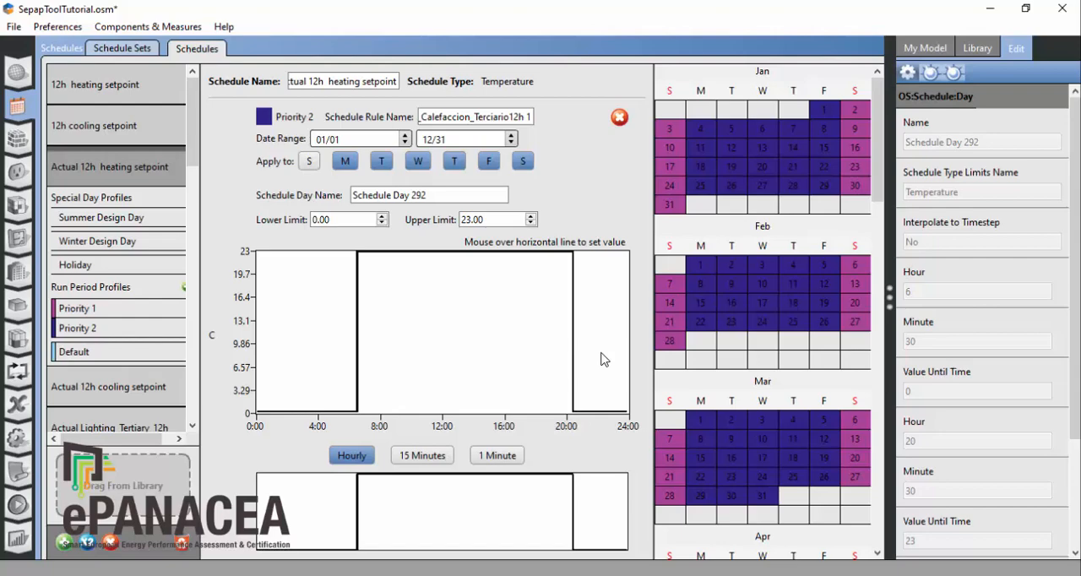
left_click(13, 30)
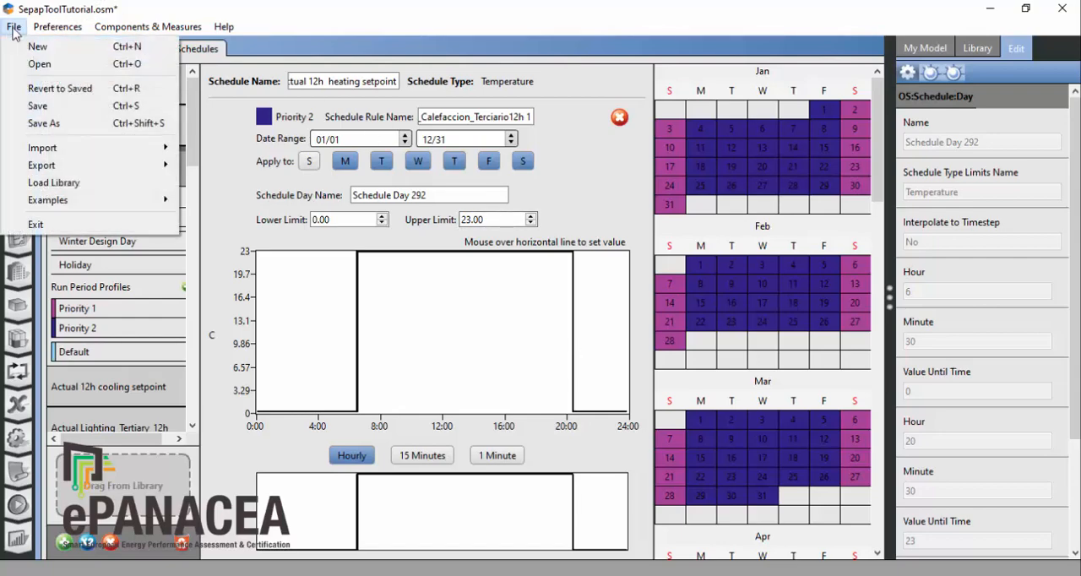
left_click(53, 106)
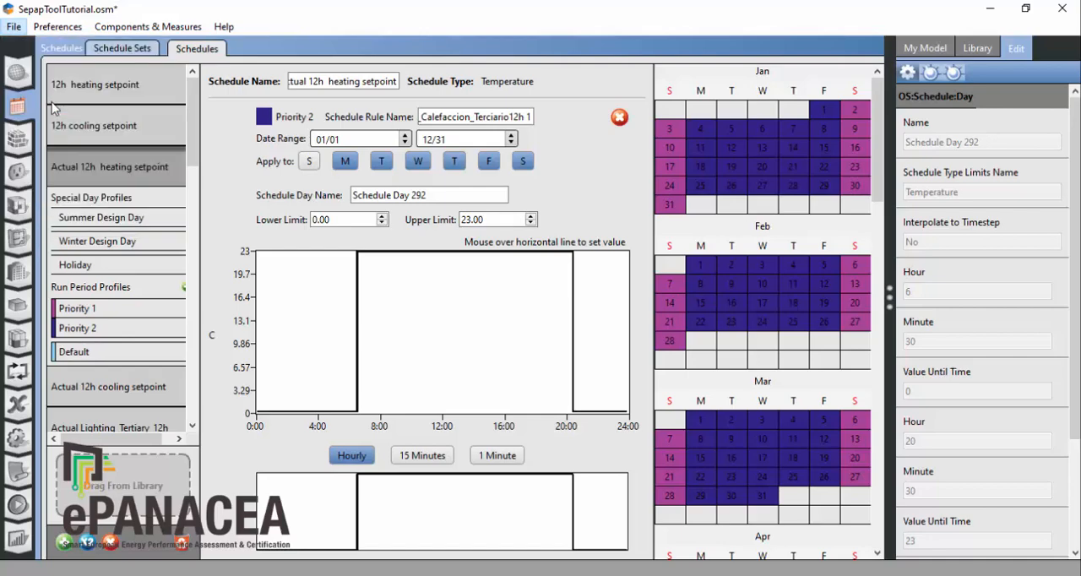
left_click(96, 159)
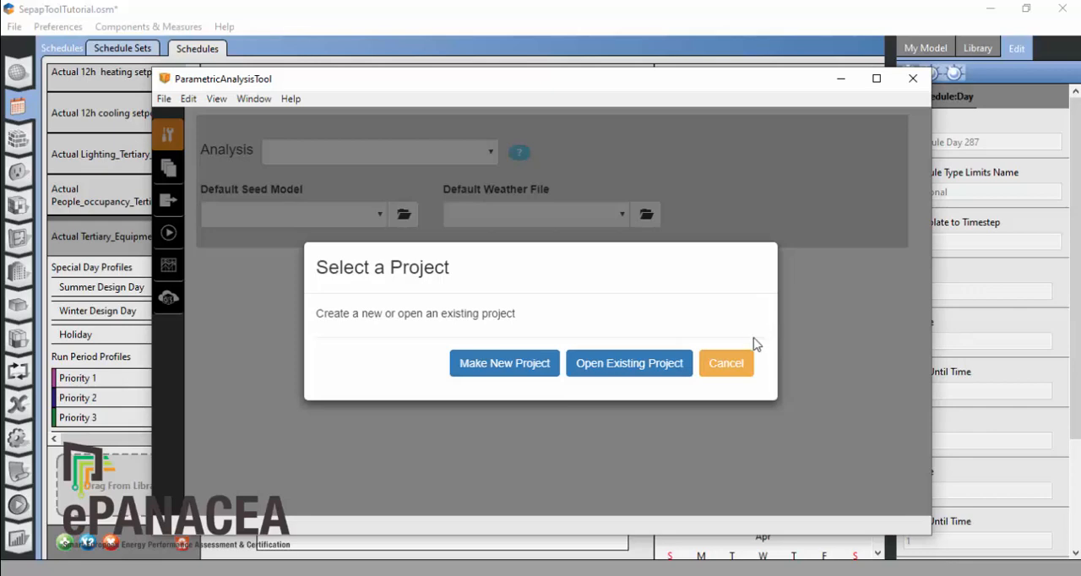
Step: Open the existing ePANACEA-Calibration project from C:\OS1\projects in ParametricAnalysisTool and maximize its window
left_click(628, 369)
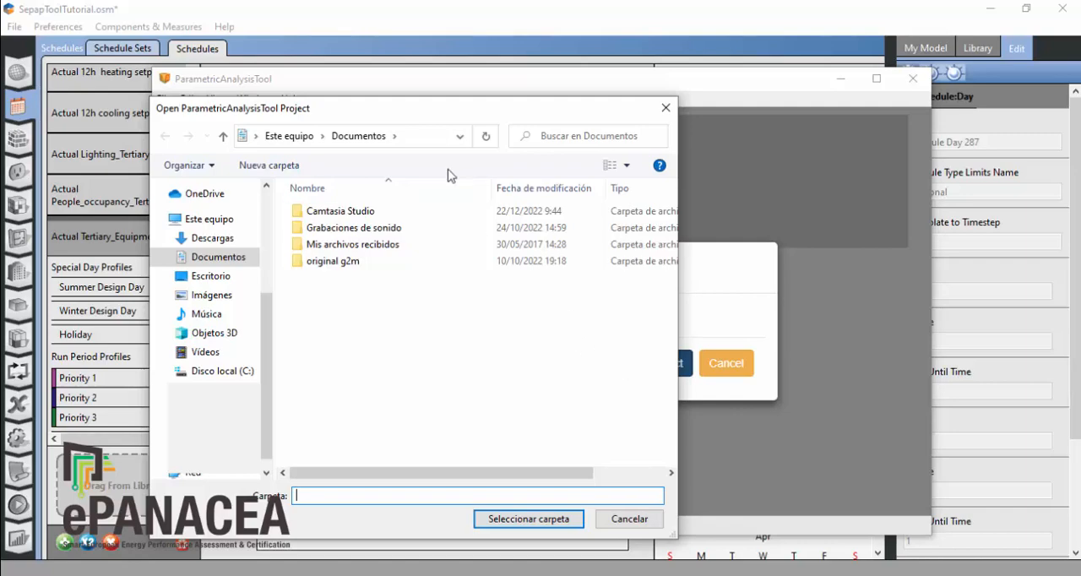
left_click(222, 371)
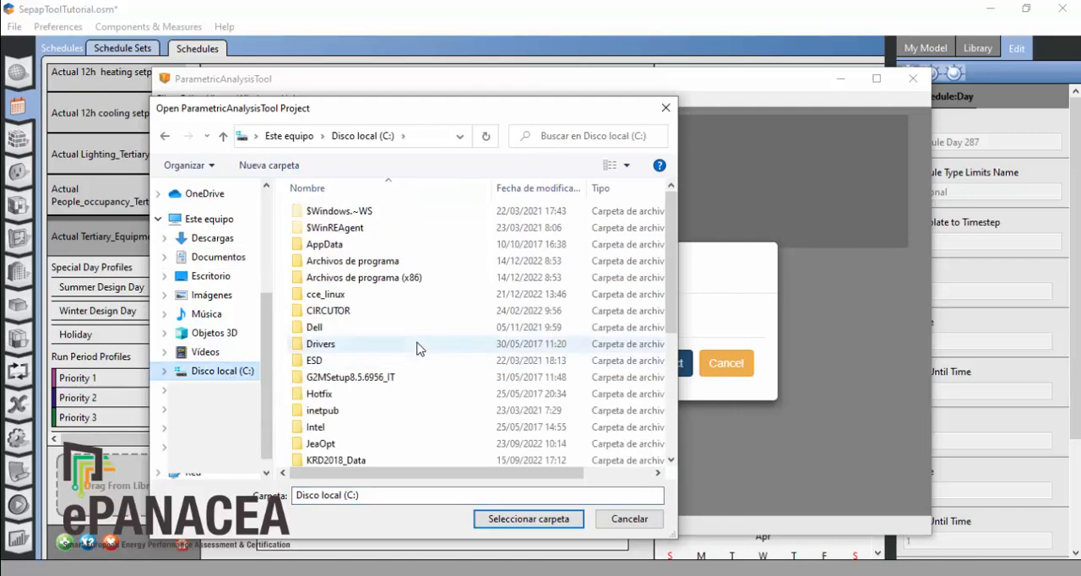
scroll(417, 345, "down", 4)
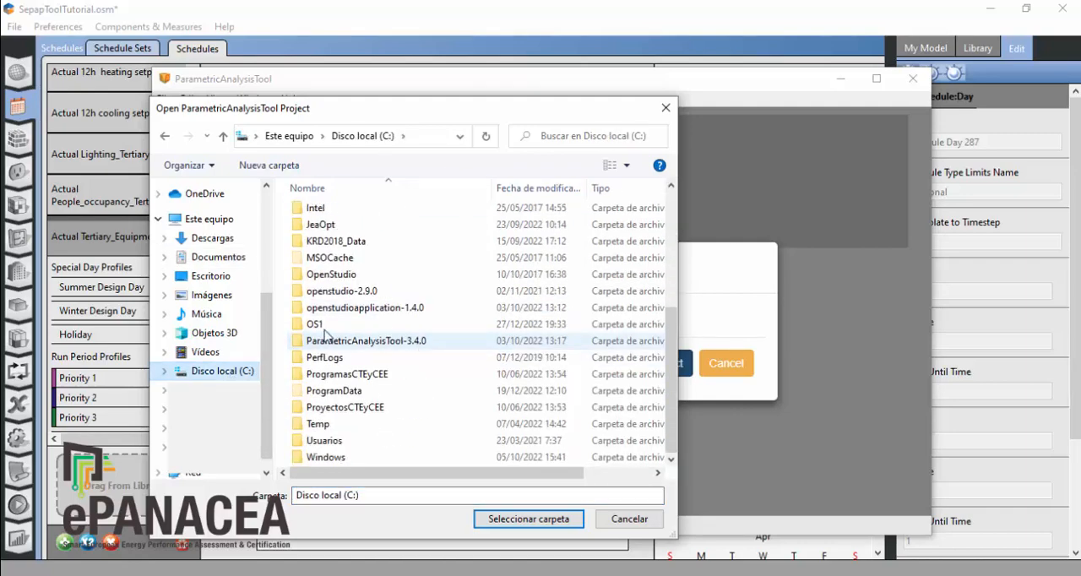
double_click(326, 329)
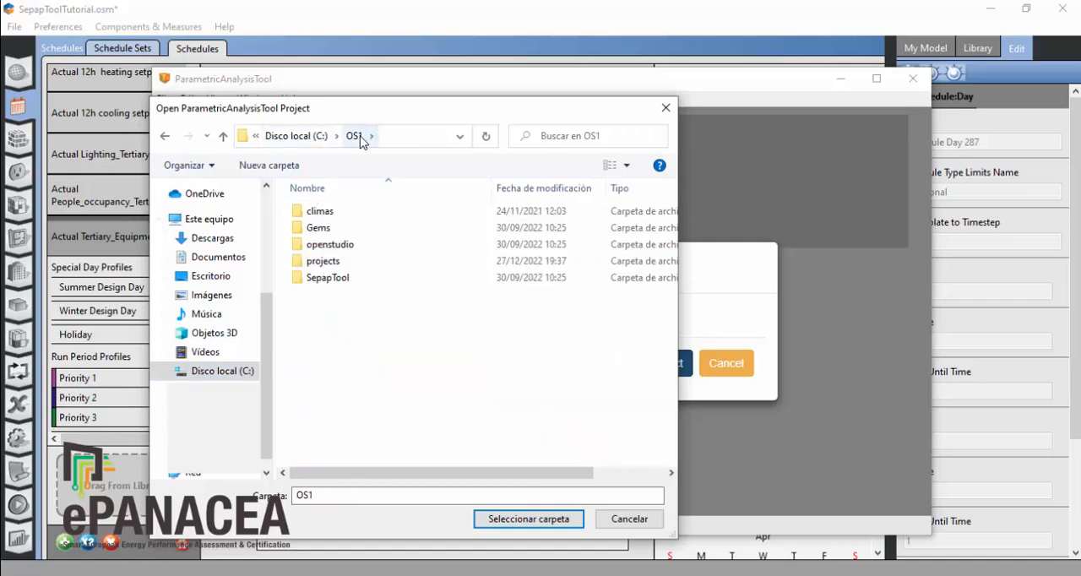
double_click(326, 261)
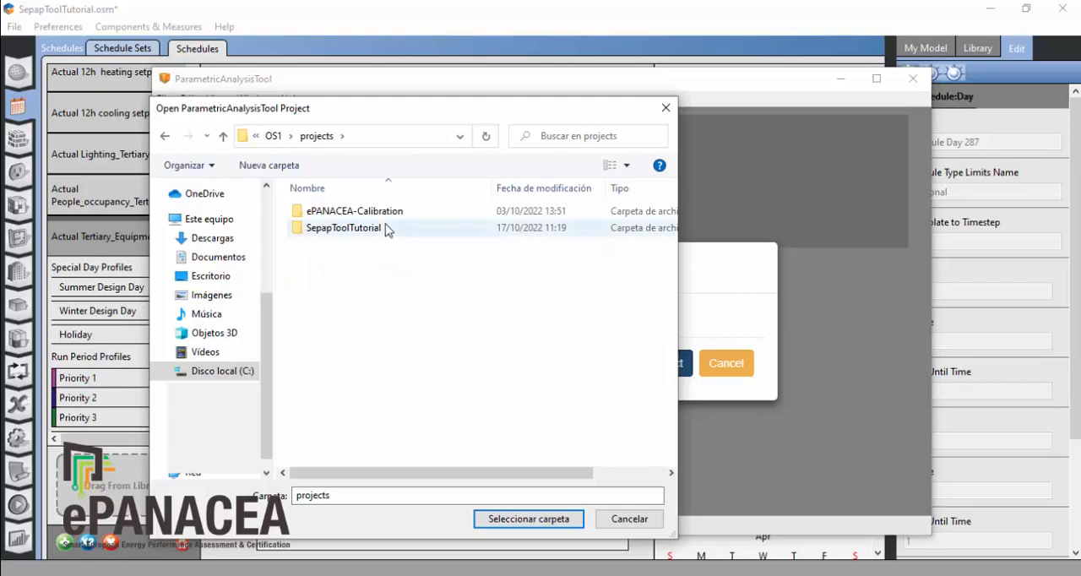
left_click(361, 216)
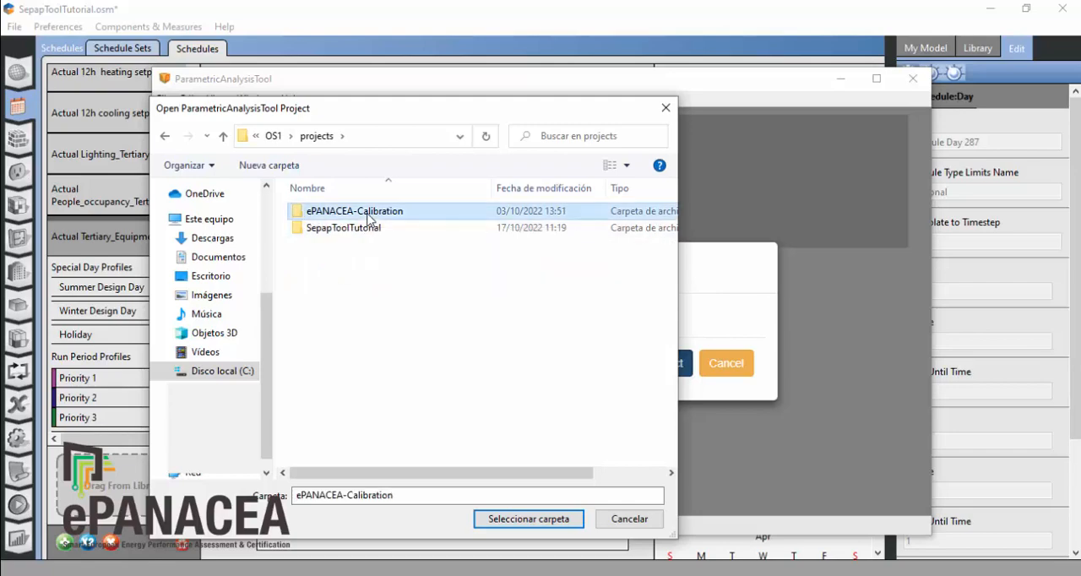
left_click(524, 522)
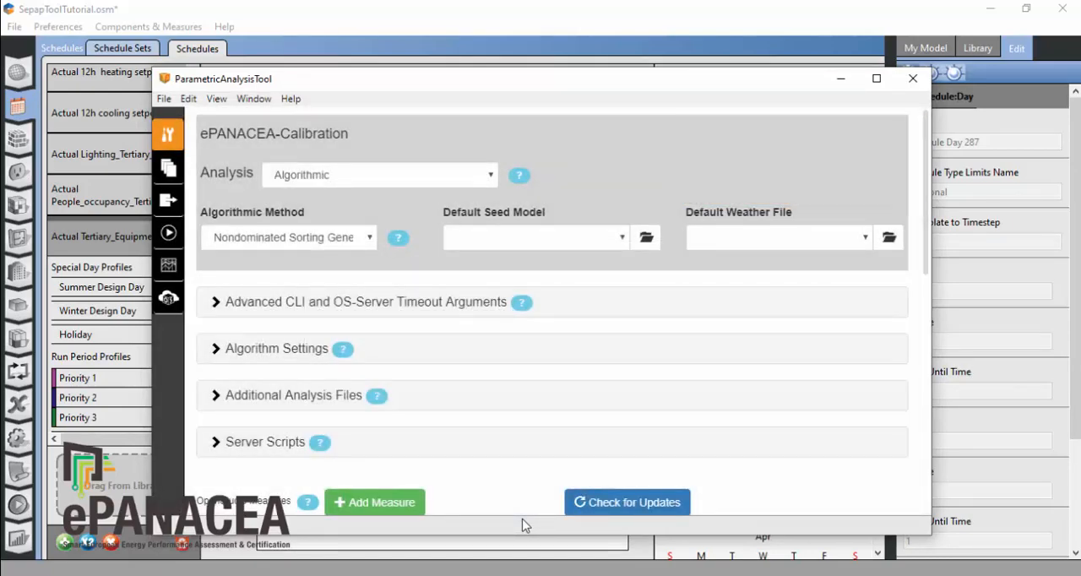
left_click(876, 77)
Step: Save the calibration project as a new project named Calibration_VideoTutorial in the OS1\projects folder
left_click(13, 26)
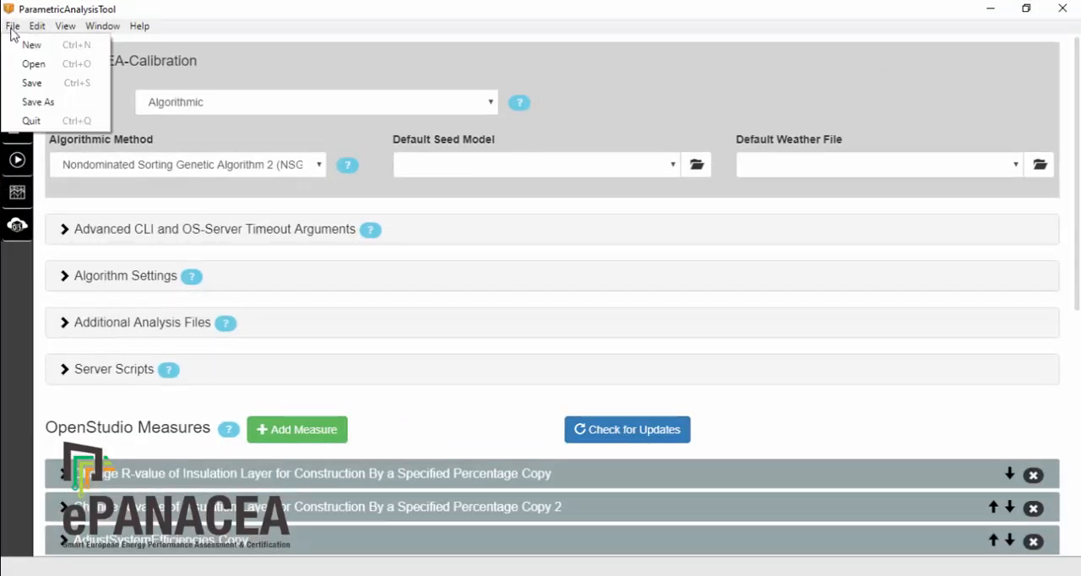
left_click(38, 101)
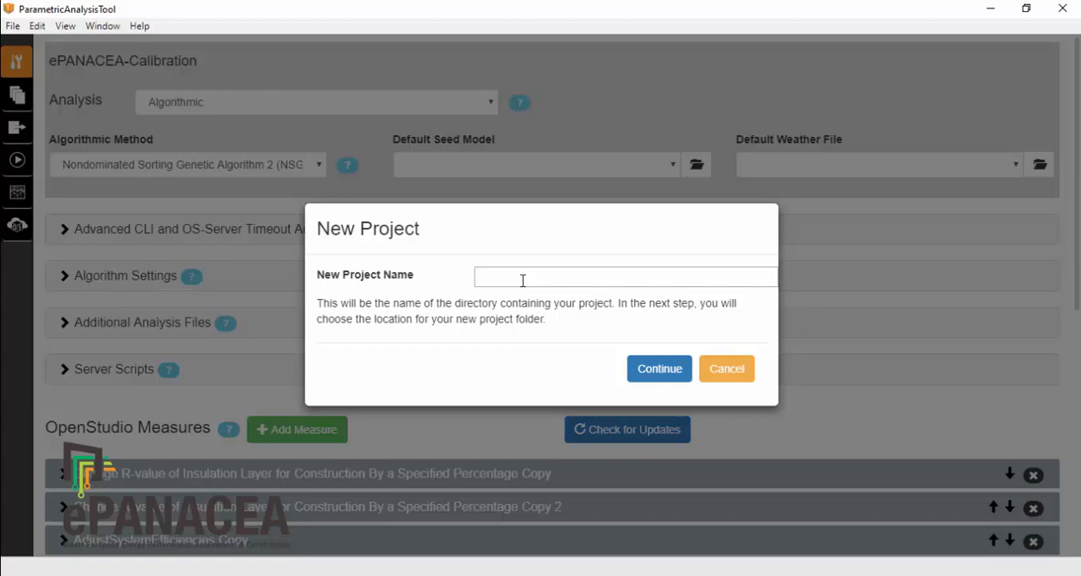
type("Calibration_VideoTu")
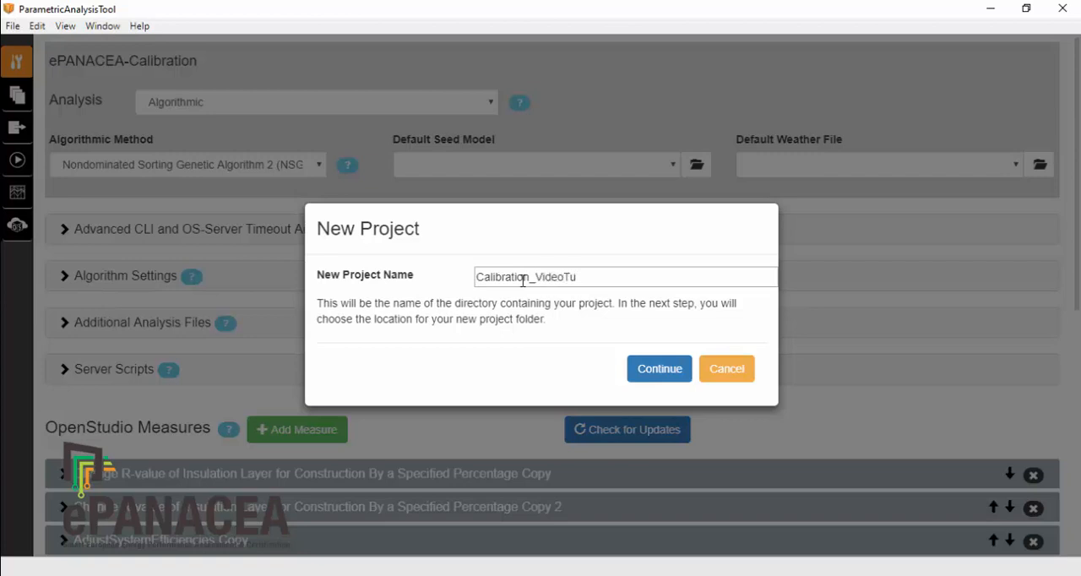
type("torial")
left_click(659, 370)
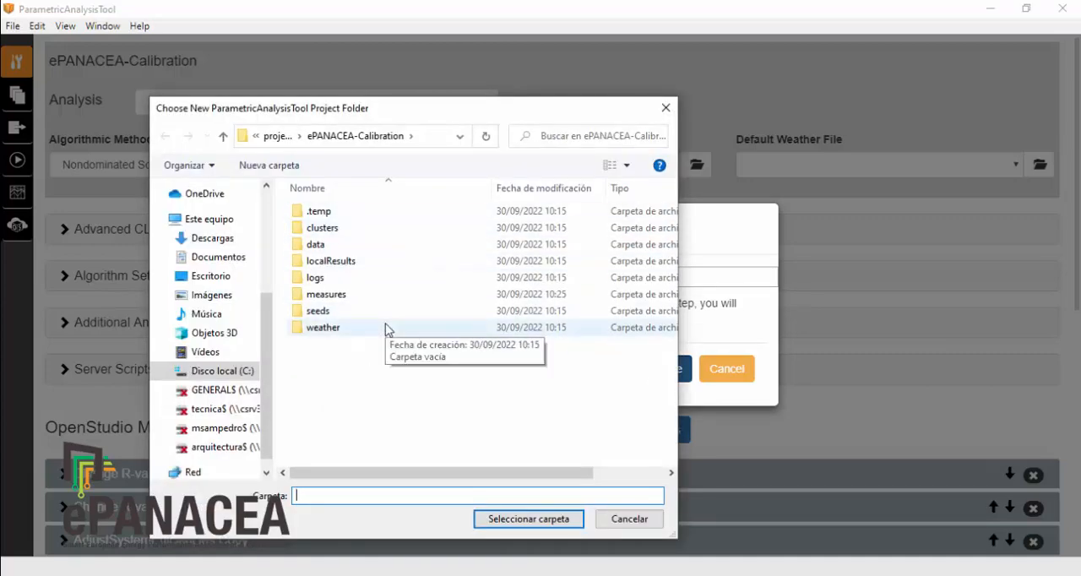
left_click(276, 136)
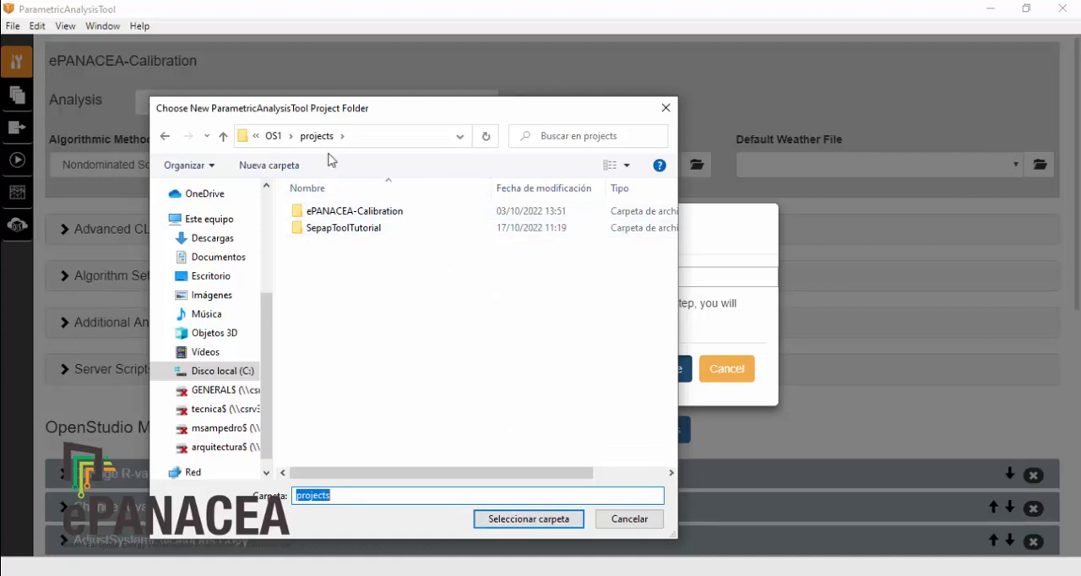
left_click(526, 520)
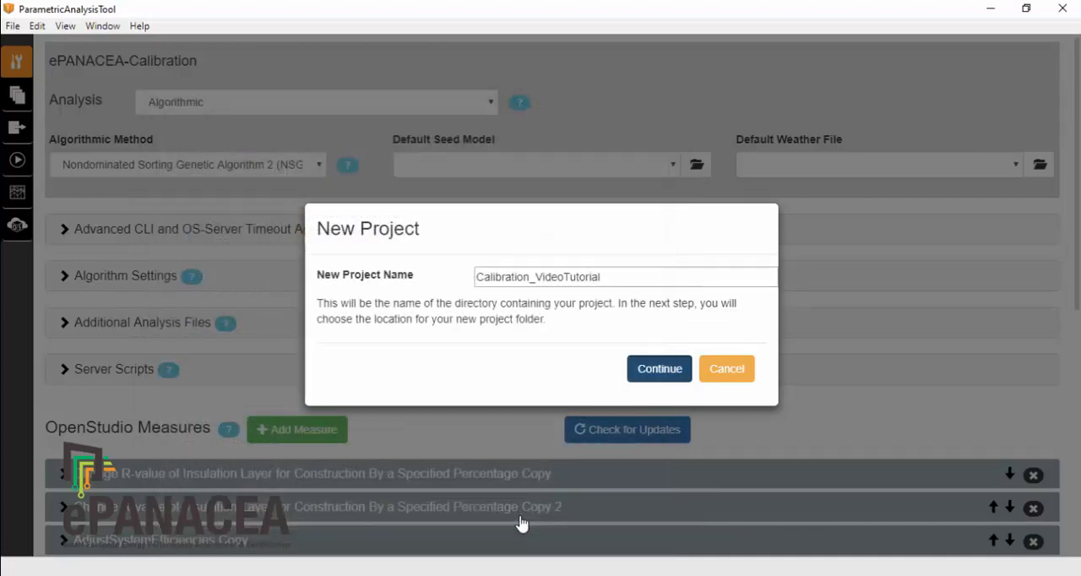
left_click(659, 370)
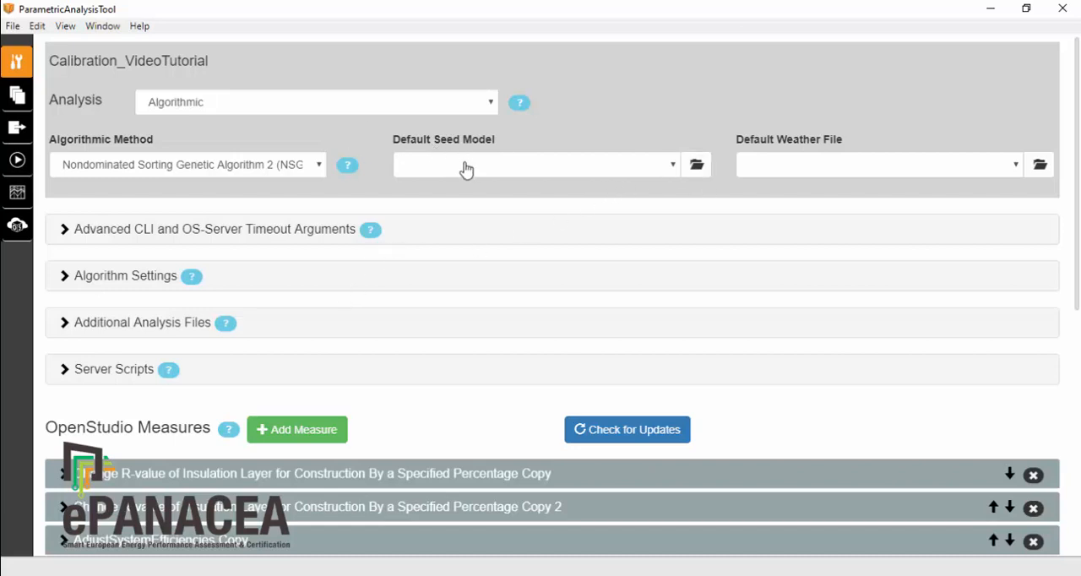
Step: Load SepapToolTutorial.osm from the SepapToolTutorial project folder as the default seed model
left_click(693, 167)
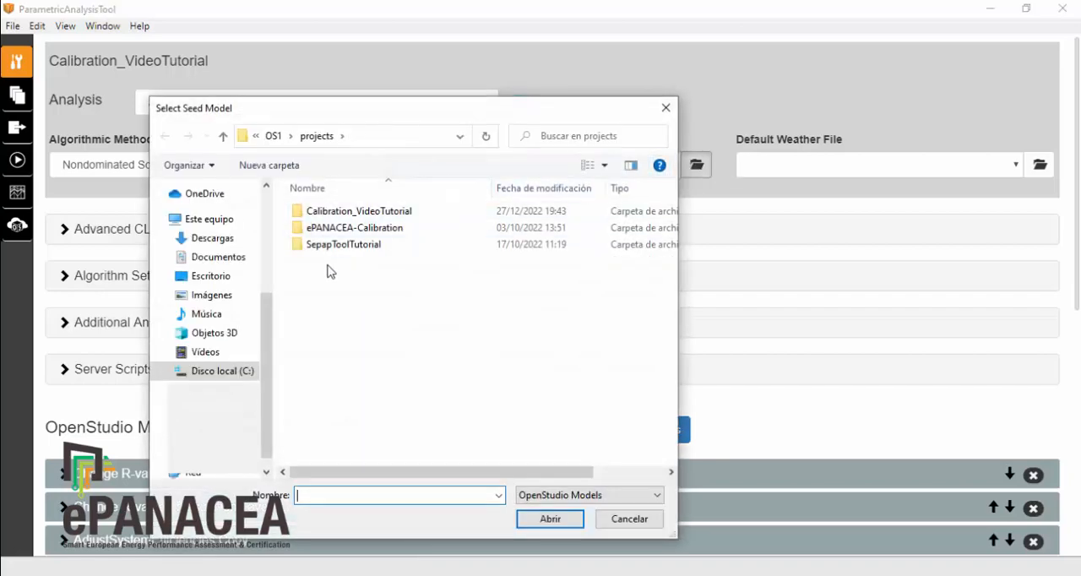
double_click(340, 247)
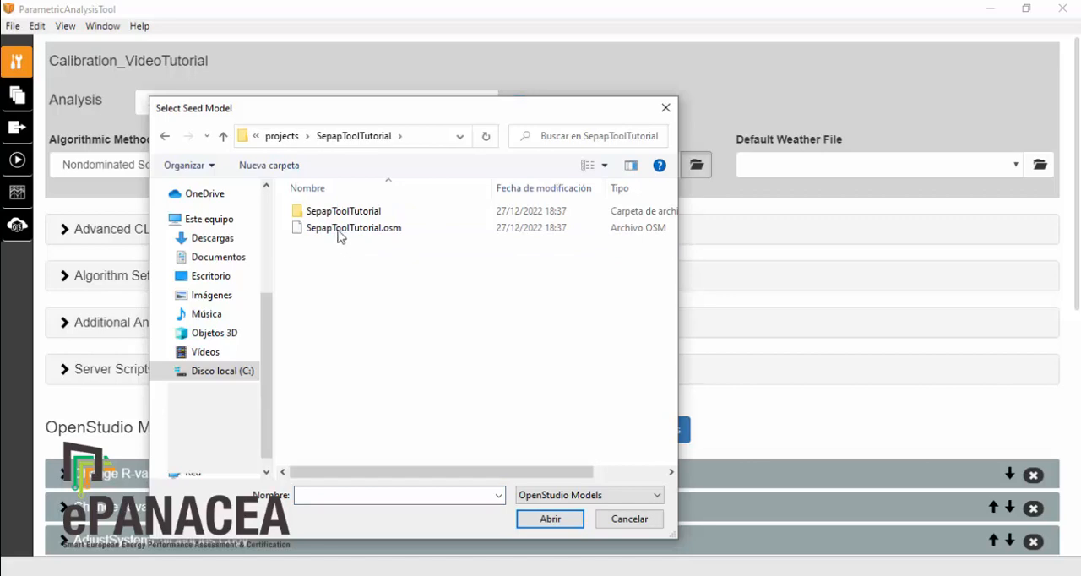
left_click(338, 232)
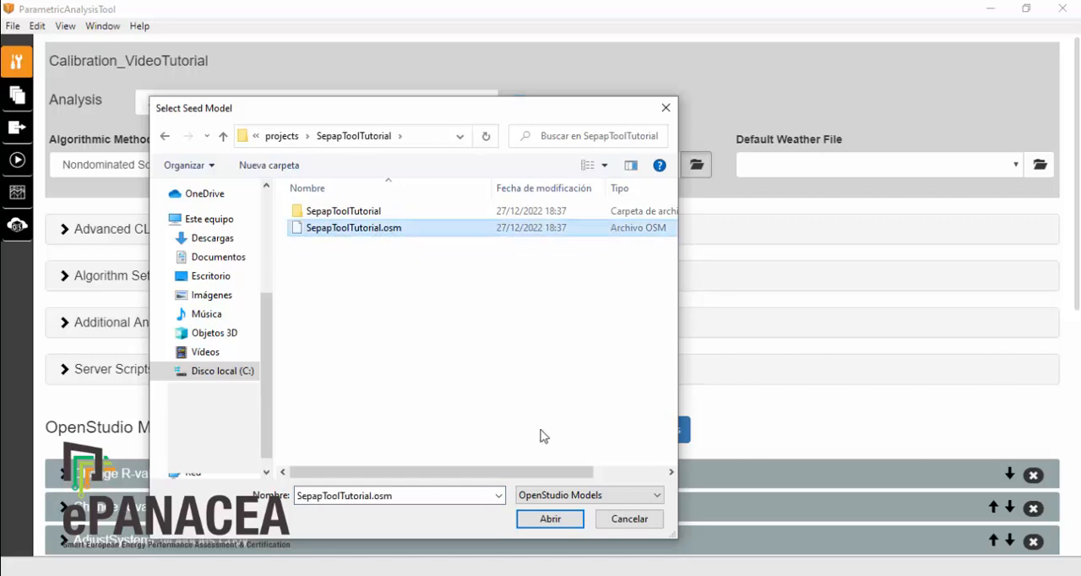
left_click(549, 518)
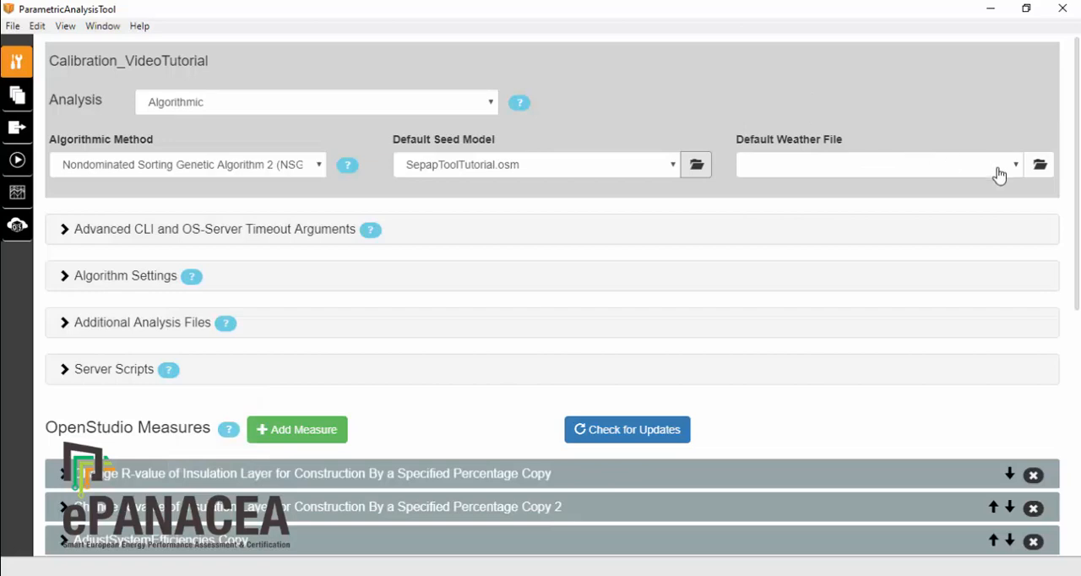
Step: Load ESP_Pamplona_UPNA_2021.epw from the OS1\climas\sepap folder as the default weather file
left_click(1041, 169)
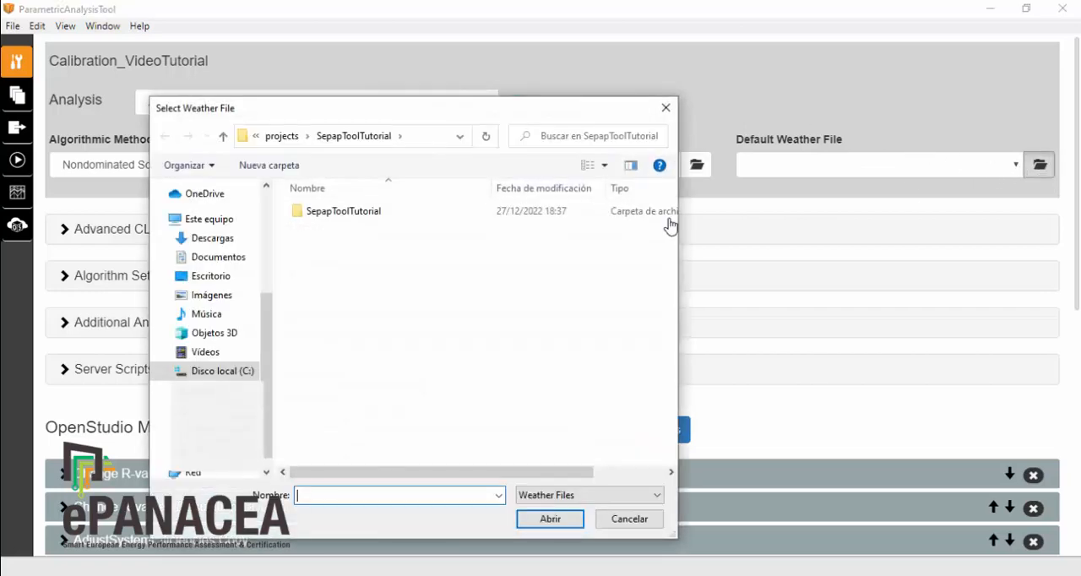
left_click(282, 137)
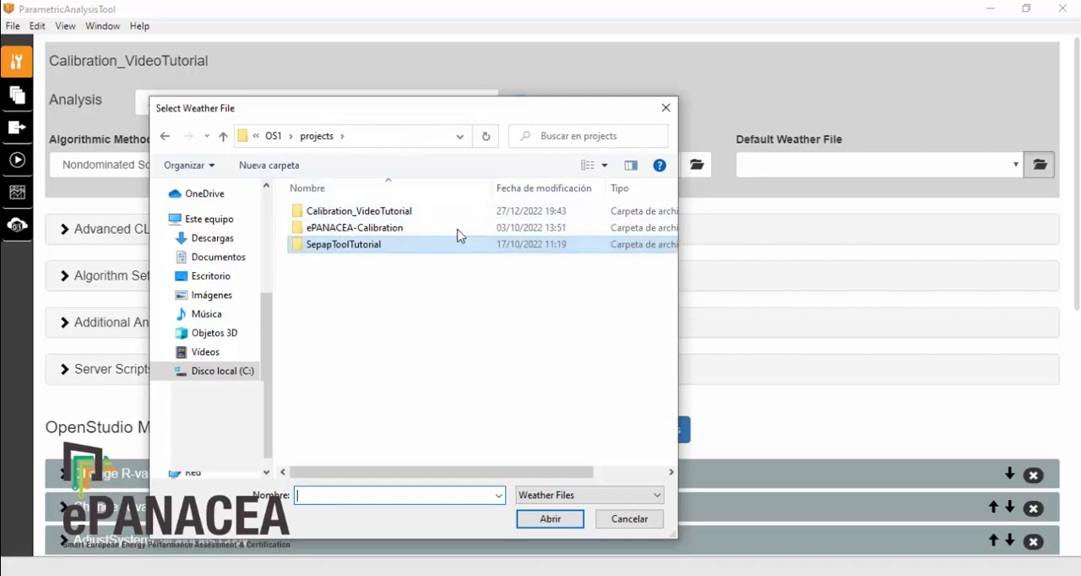
left_click(273, 136)
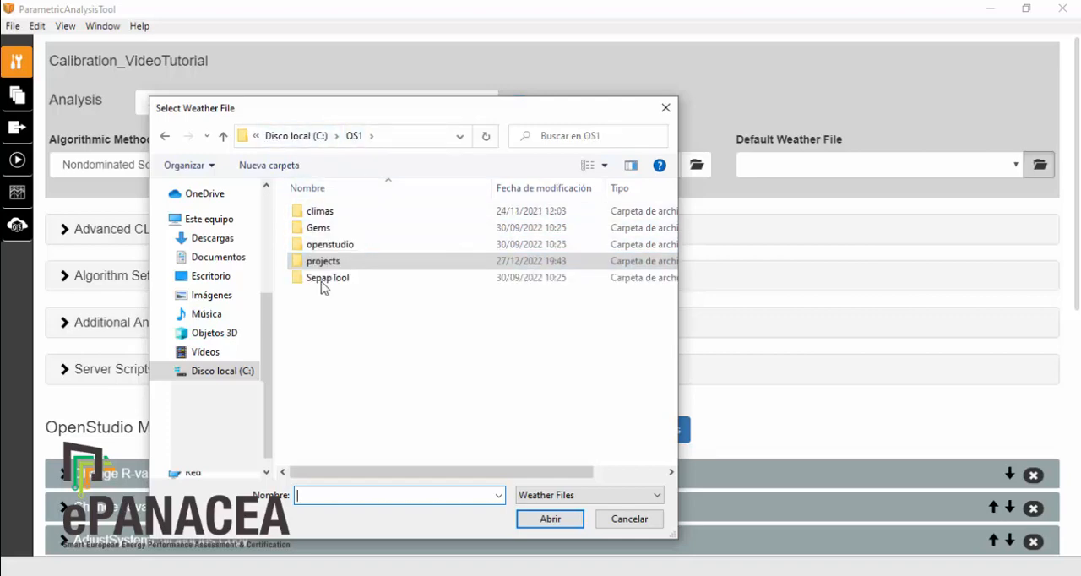
left_click(318, 213)
double_click(318, 218)
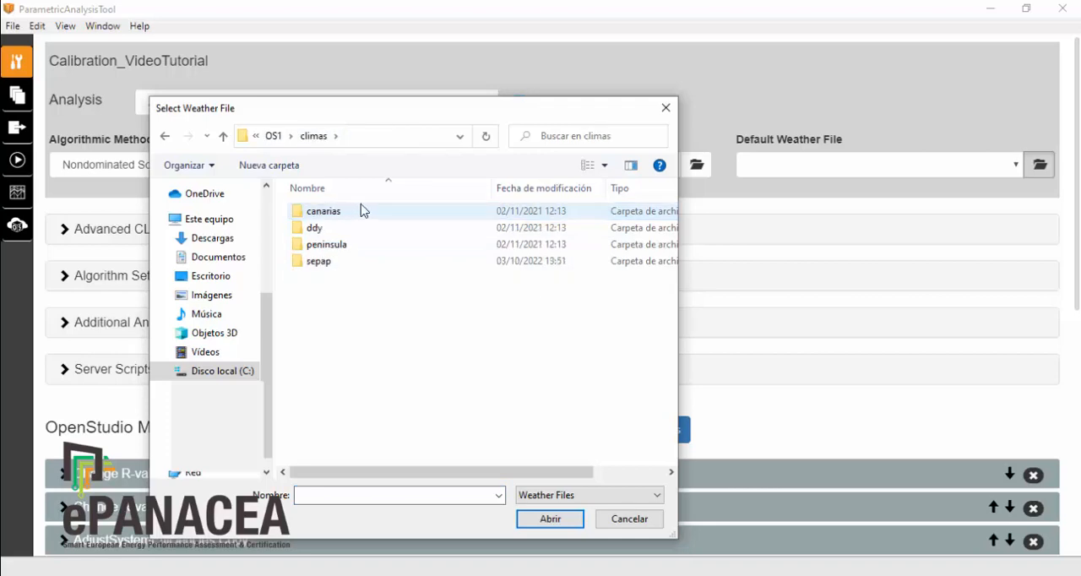
left_click(325, 266)
double_click(326, 266)
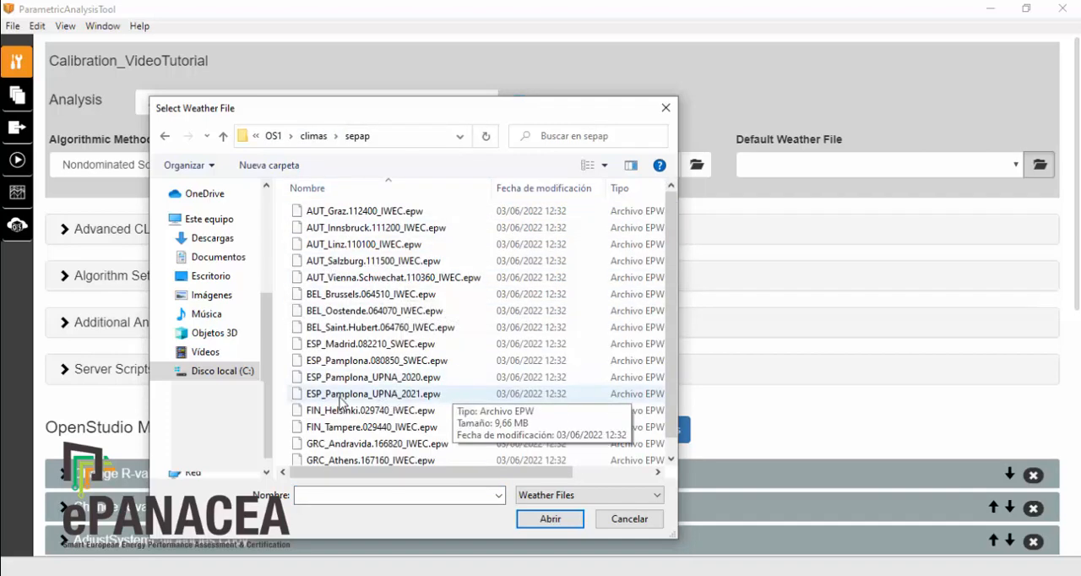
left_click(371, 397)
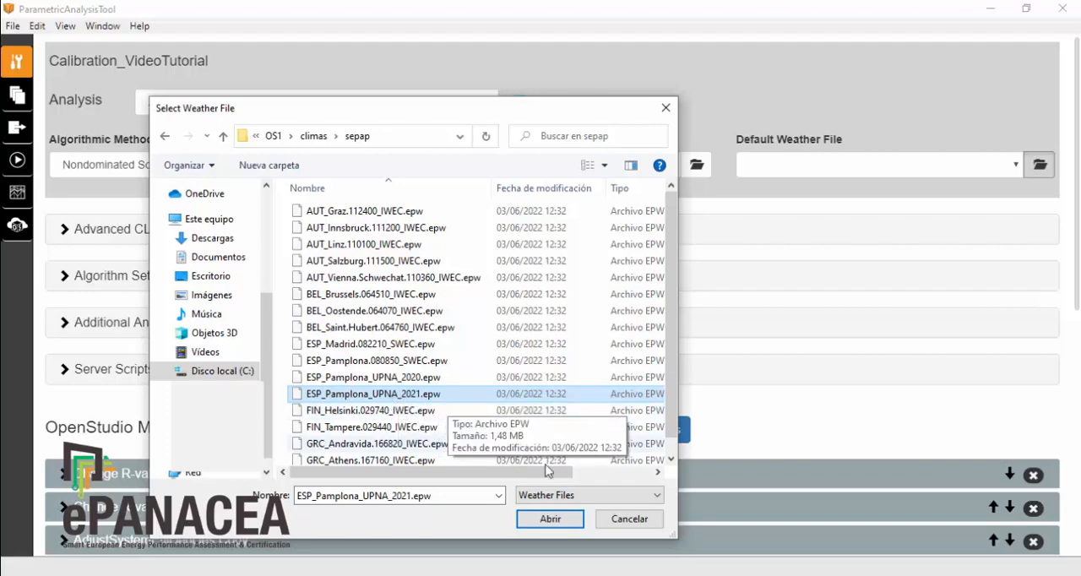
left_click(548, 519)
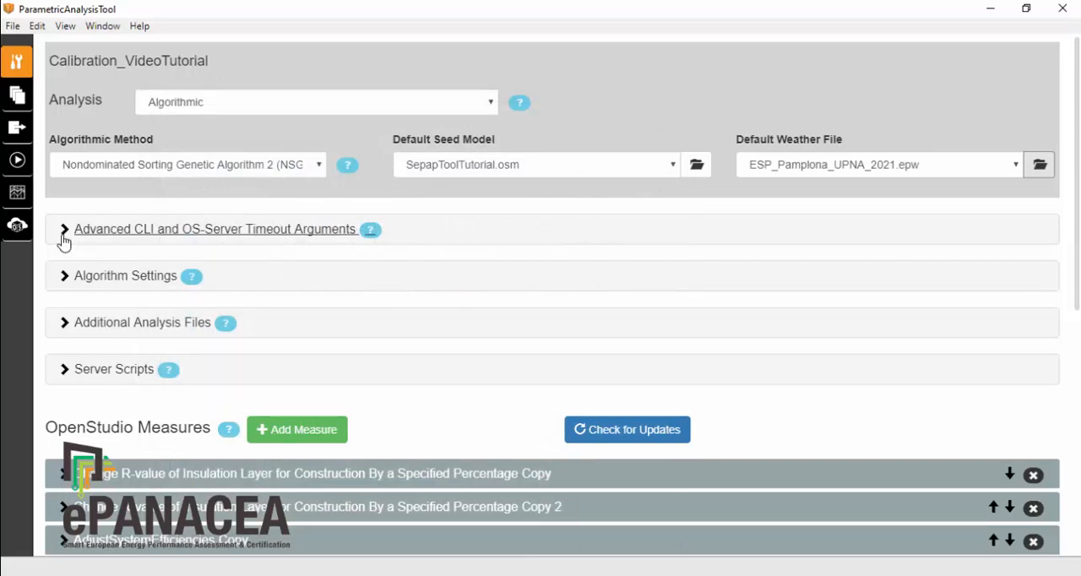
Step: Set the number of generations to 40 in the algorithm settings and collapse the section
left_click(64, 282)
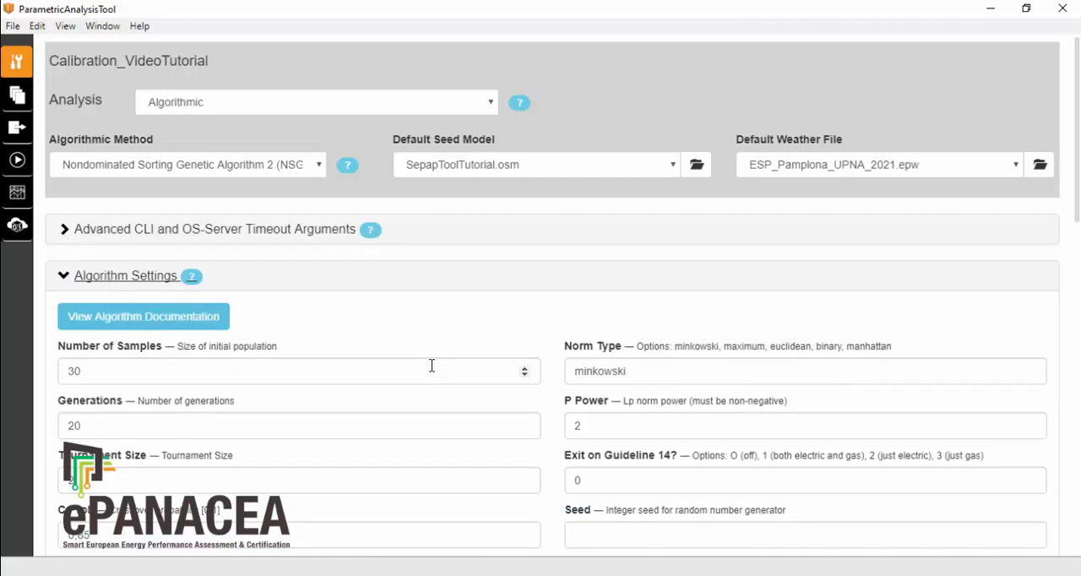
left_click_drag(123, 373, 46, 370)
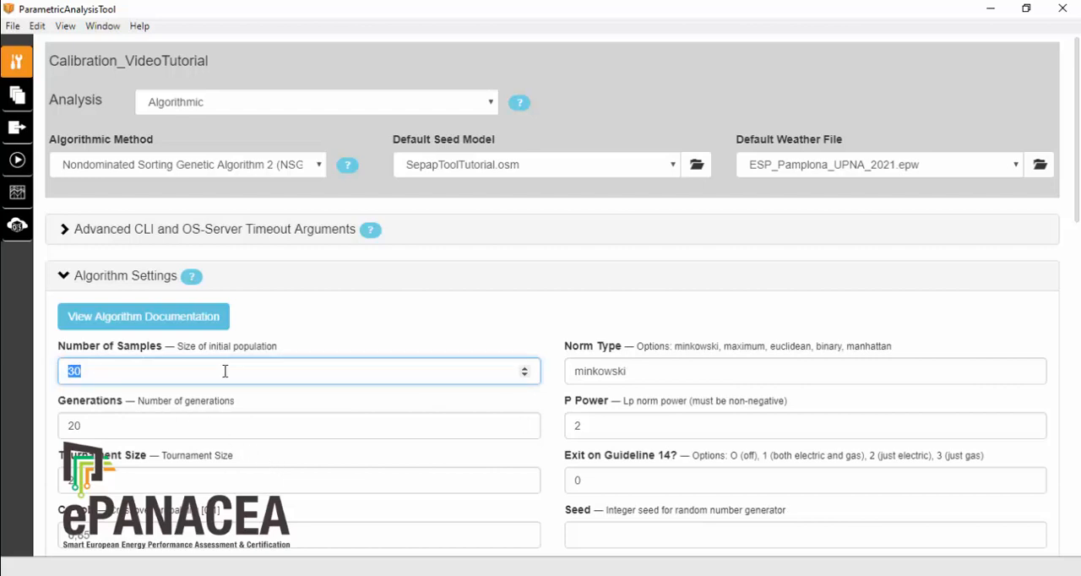
left_click_drag(88, 425, 34, 422)
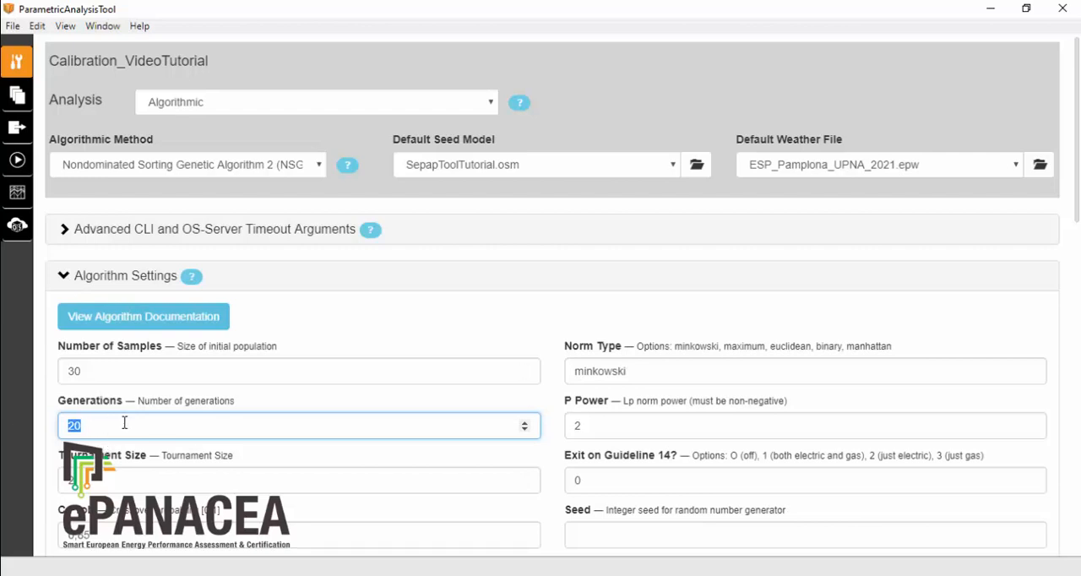
type("40")
left_click(64, 279)
Step: In the first Change R-value of Insulation Layer measure, choose Low insulated Wall_Double brick cavity as the construction to alter
scroll(473, 376, "down", 2)
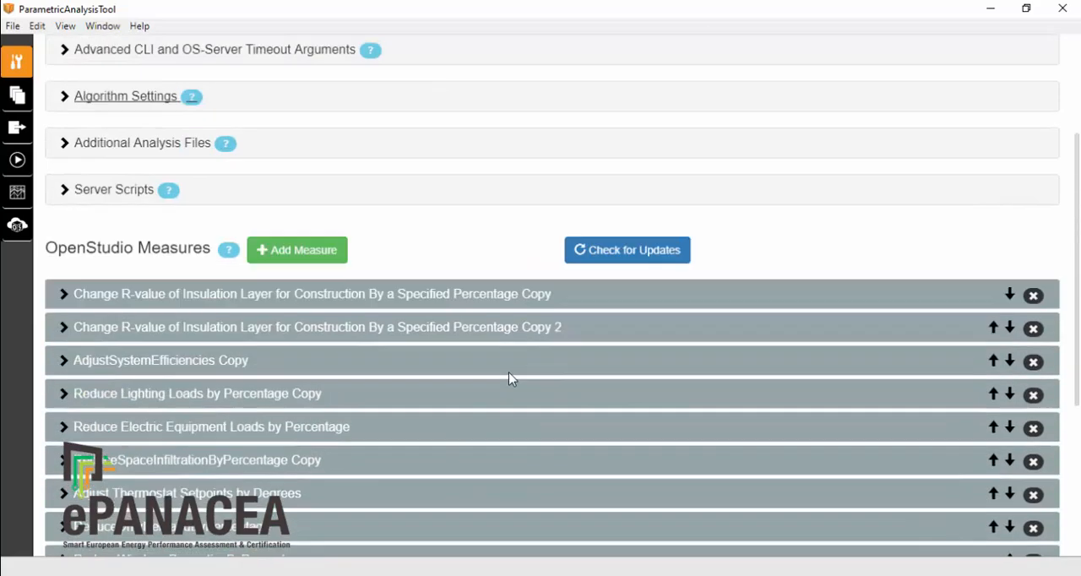
scroll(507, 372, "down", 1)
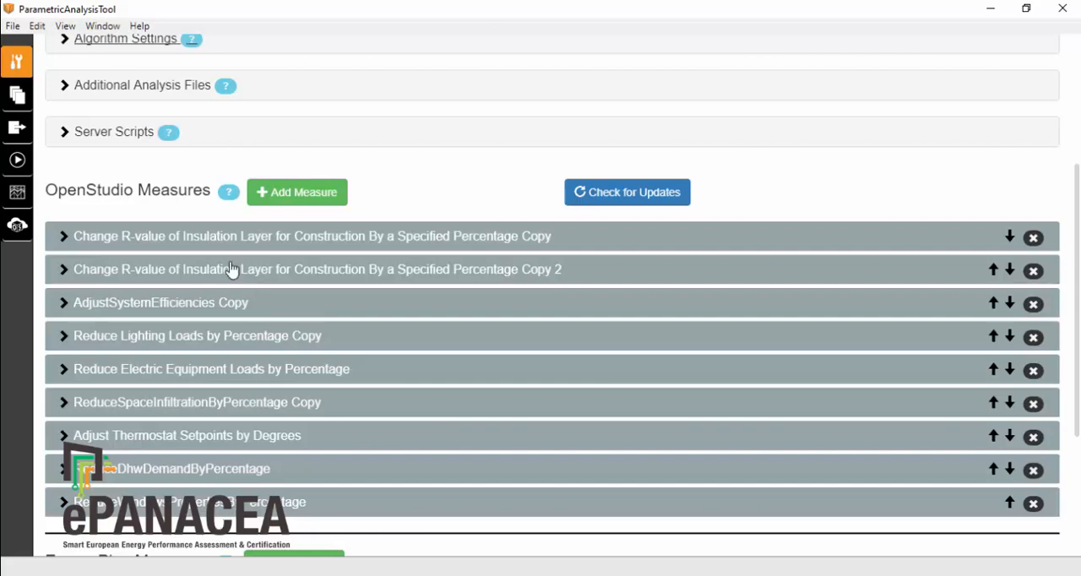
left_click(62, 240)
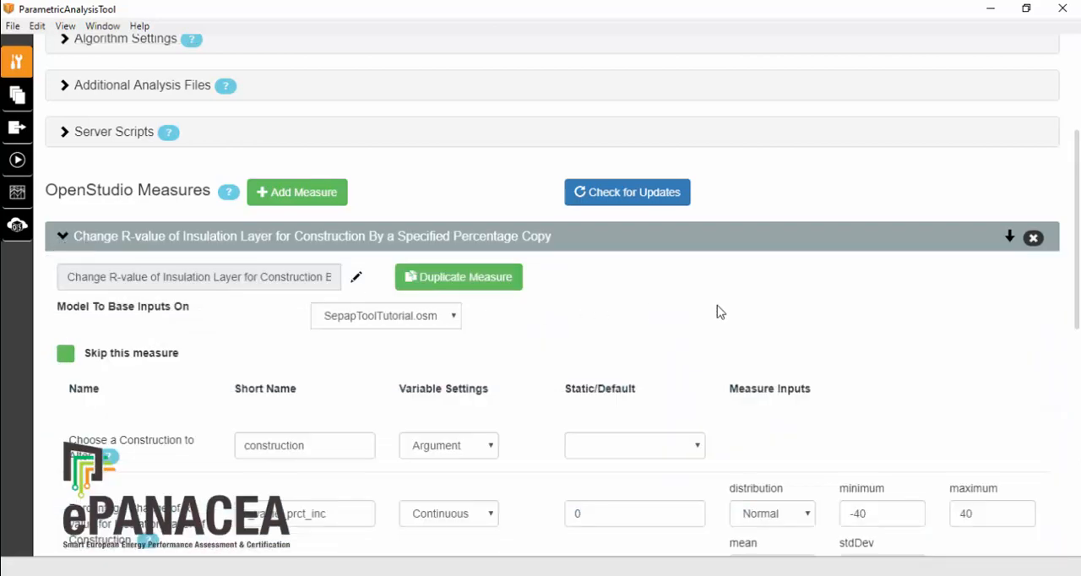
scroll(721, 311, "down", 1)
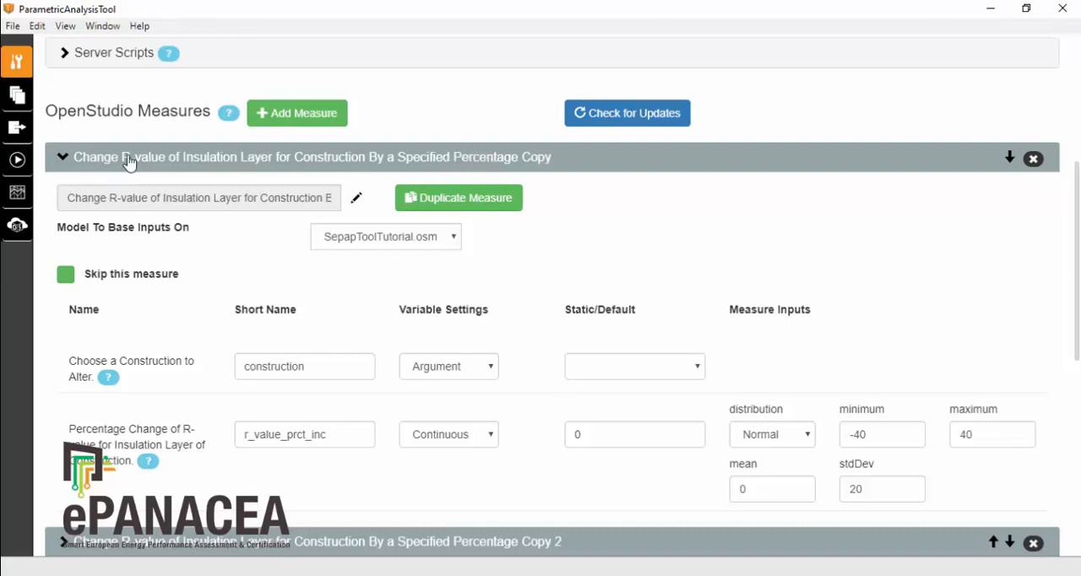
left_click(698, 368)
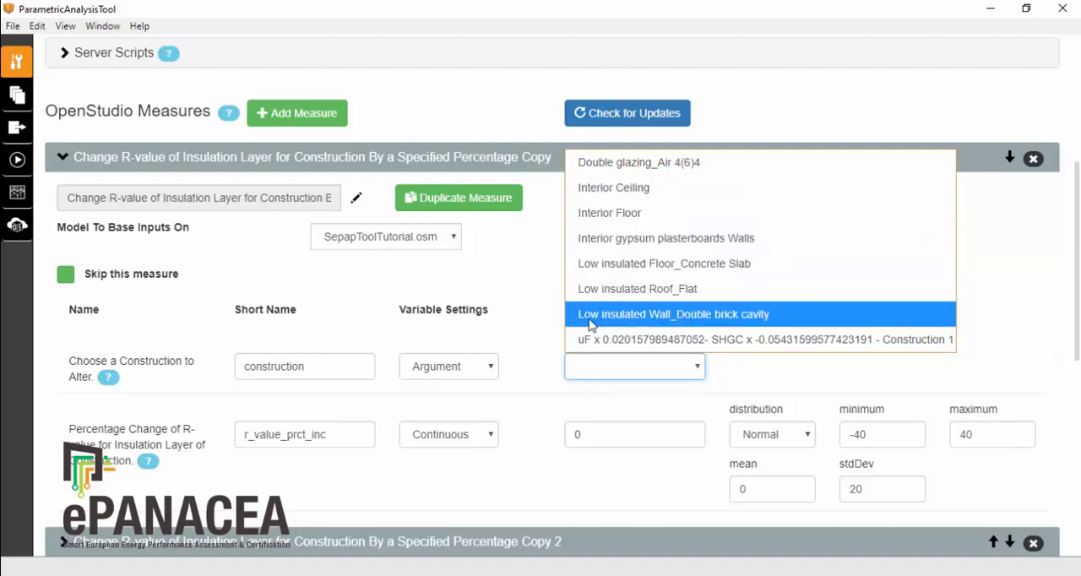
left_click(728, 320)
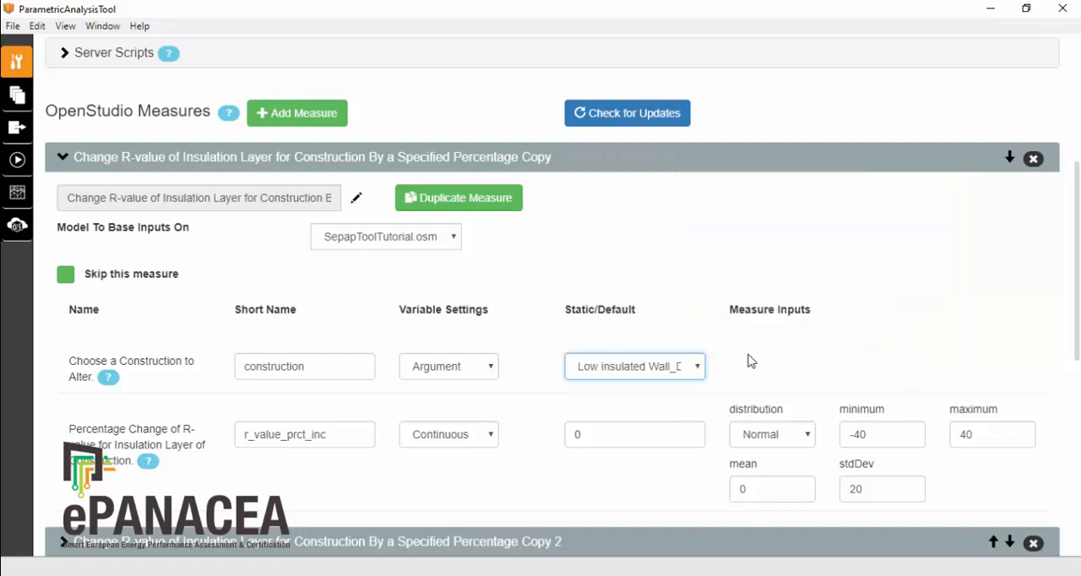
Step: In the second Change R-value of Insulation Layer measure, choose Low insulated Roof_Flat as the construction to alter, and collapse both R-value measures
scroll(741, 350, "down", 2)
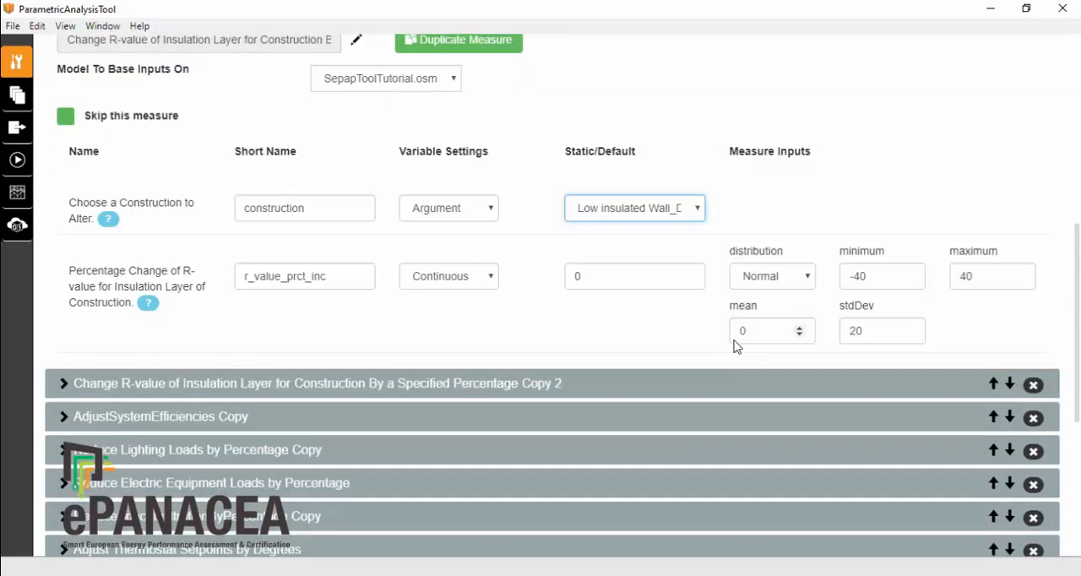
left_click(64, 384)
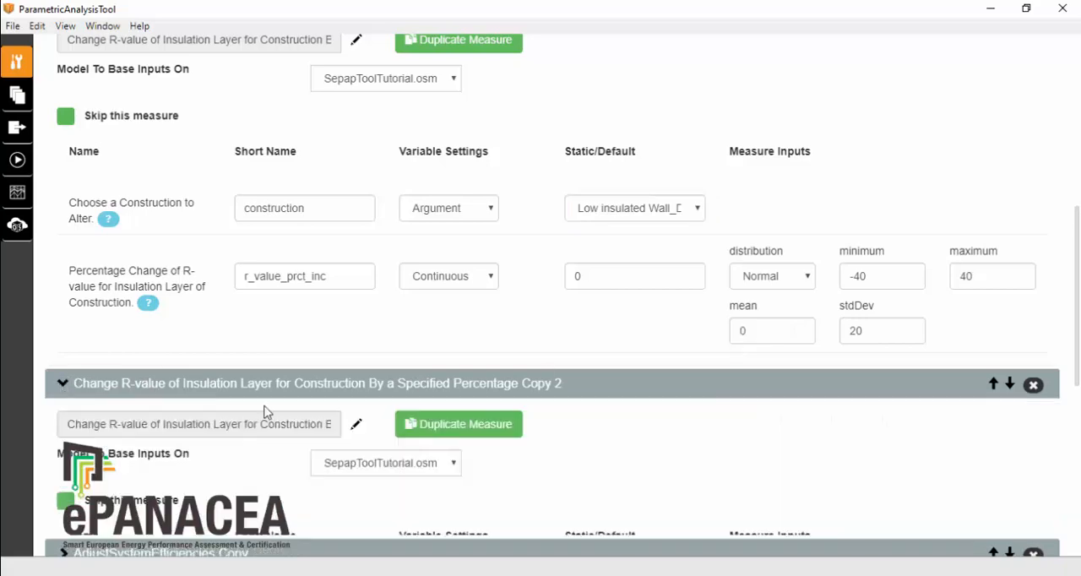
scroll(772, 427, "down", 3)
left_click(698, 356)
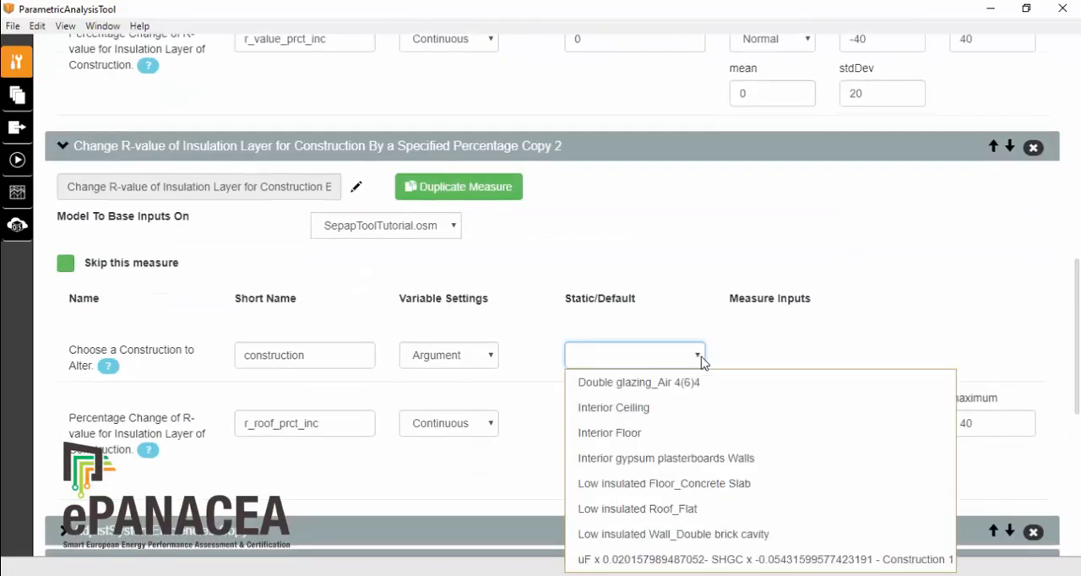
left_click(665, 511)
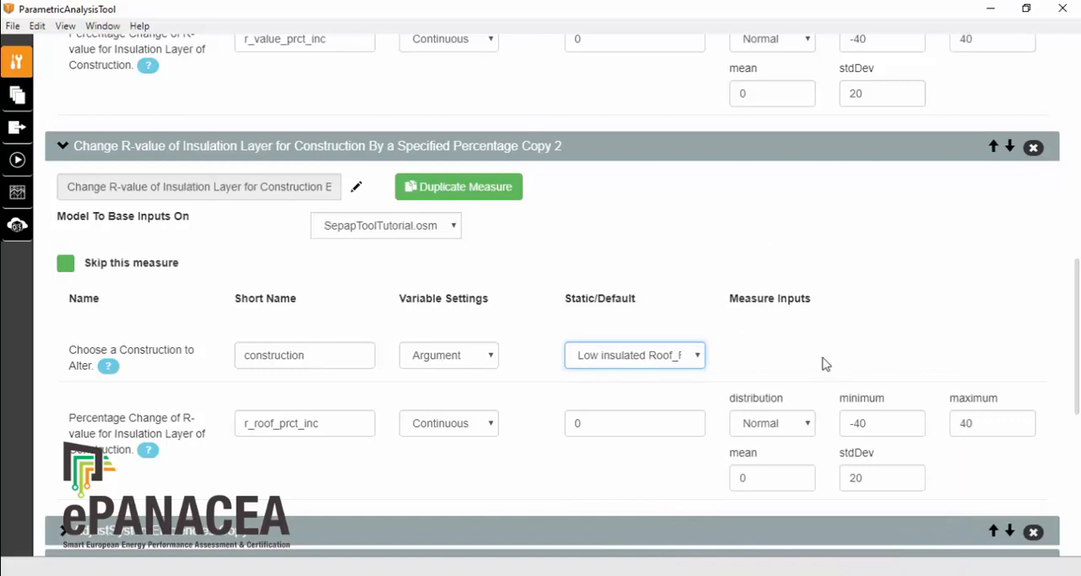
left_click(61, 147)
scroll(181, 192, "up", 2)
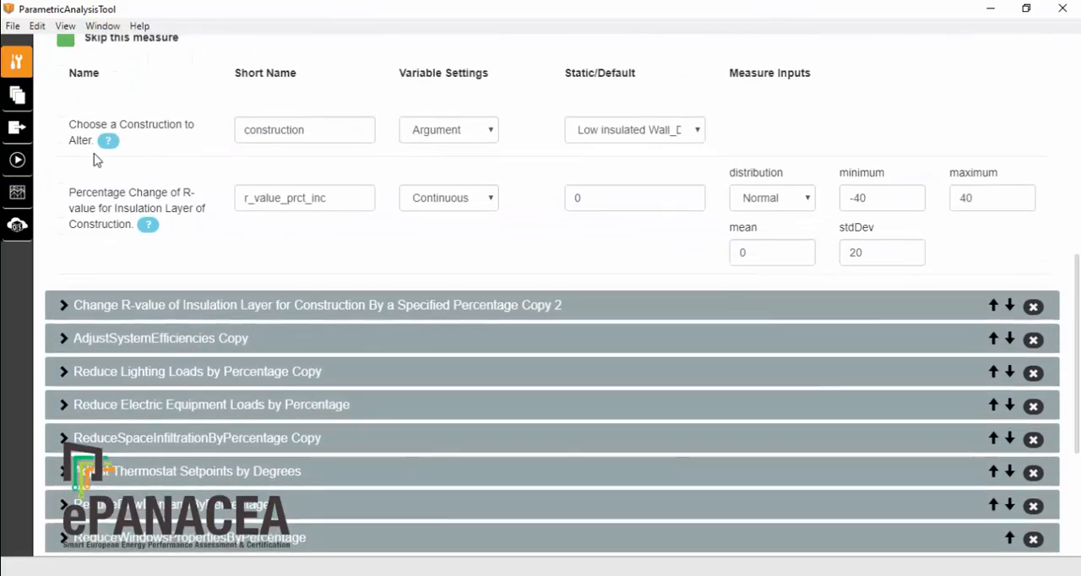
scroll(95, 160, "up", 3)
left_click(63, 157)
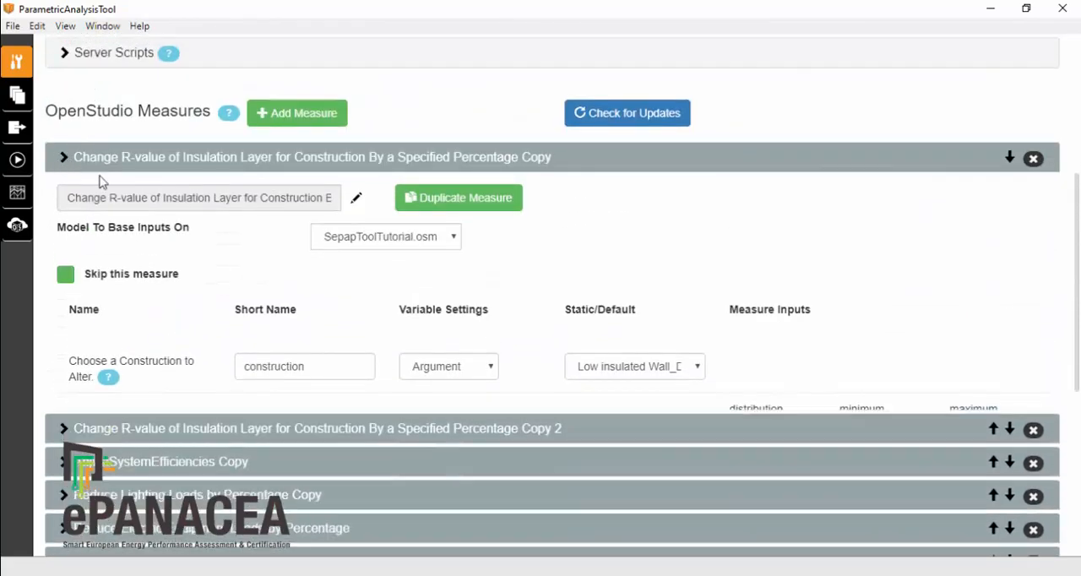
Step: Review the design alternatives and the output and objective function settings of Calibration Reports Enhanced Sepap
scroll(549, 337, "down", 2)
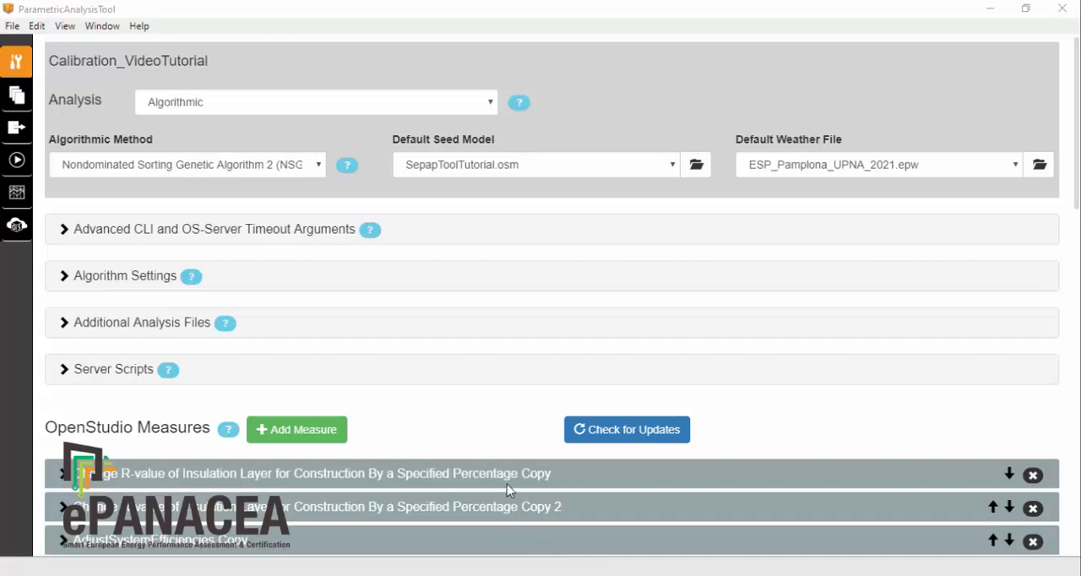
left_click(17, 97)
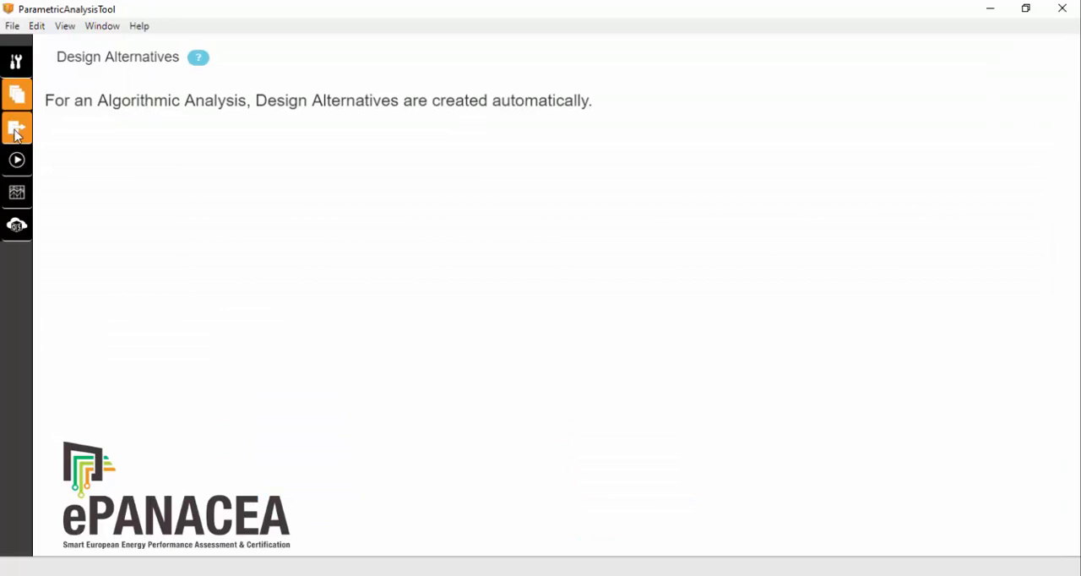
left_click(17, 130)
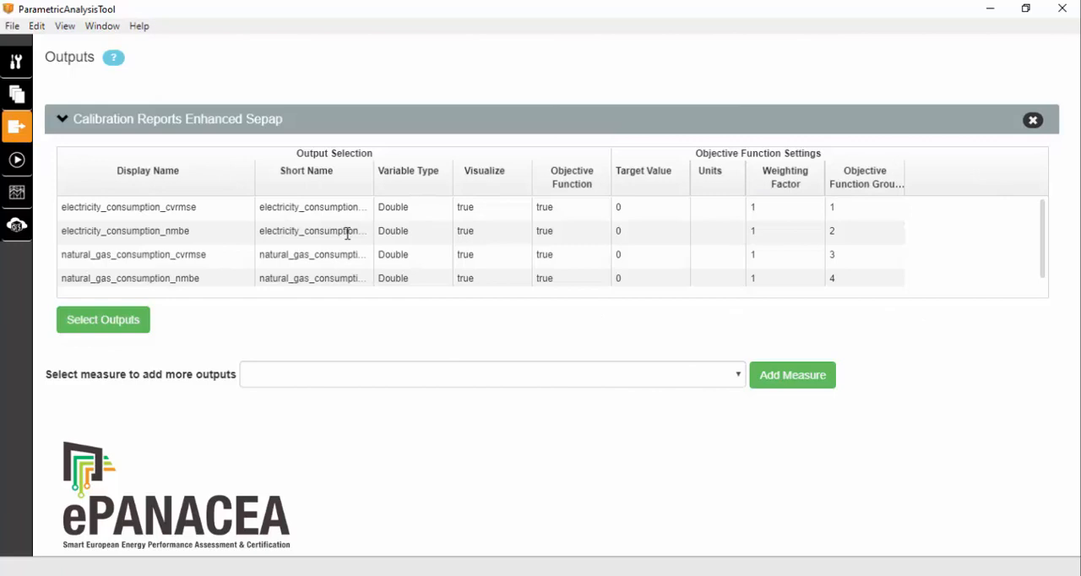
Step: Connect to the existing remote server and run the entire workflow of ePANACEA-VideoTutorial_M3 on the cloud
left_click(19, 162)
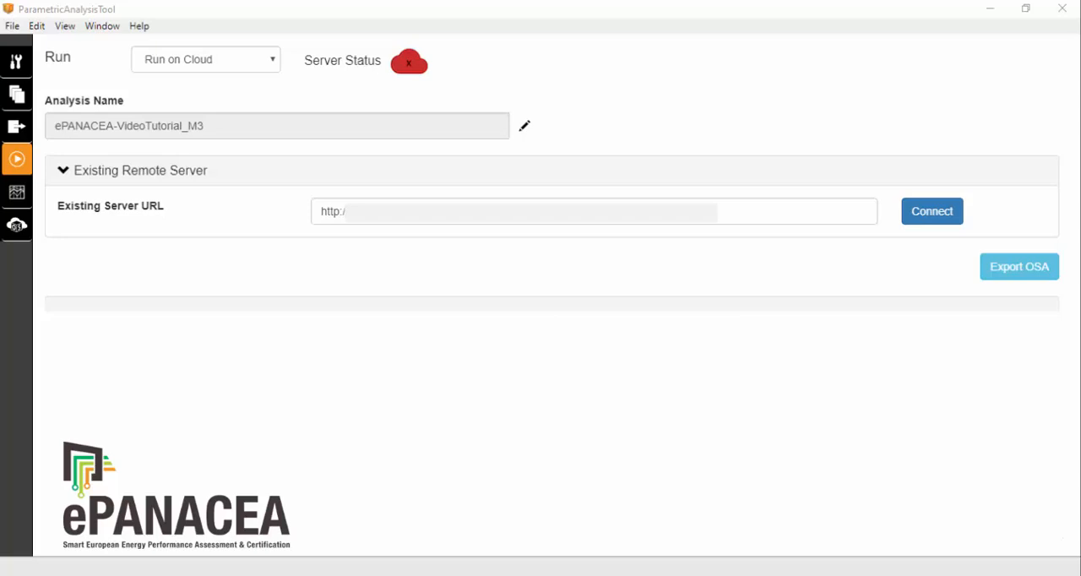
left_click(933, 216)
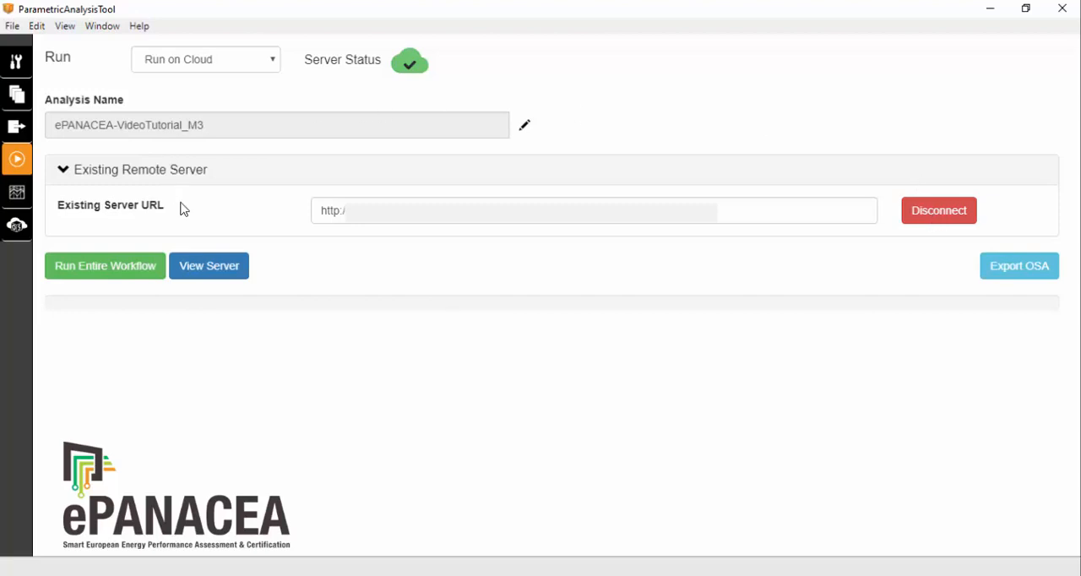
left_click(116, 274)
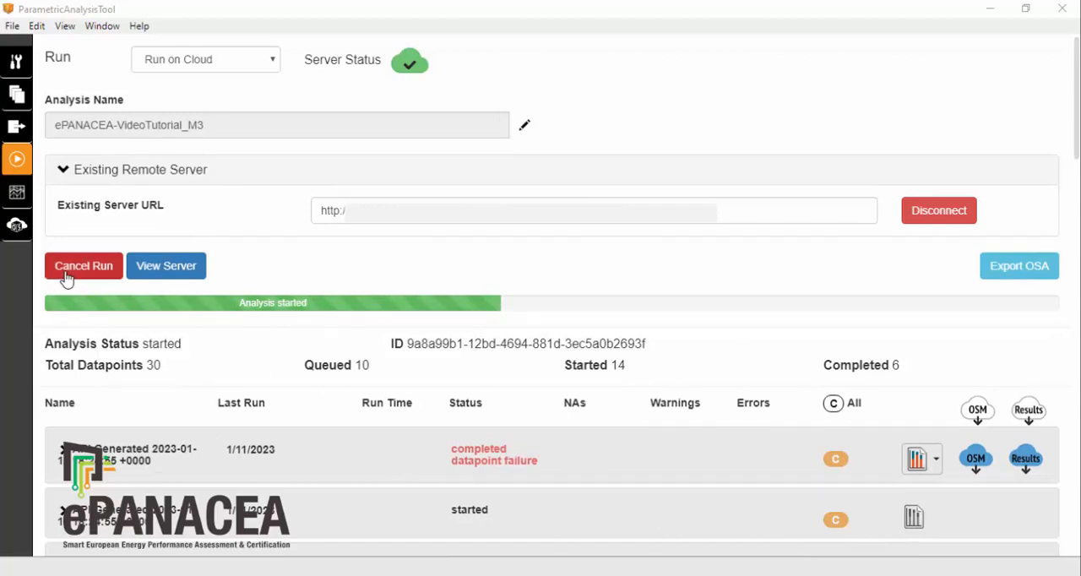
Step: Check the running analysis's progress in the OpenStudio Cloud Management Console, and the datapoints and failures of the completed ePANACEA-VideoTutorial_M3 project
left_click(172, 271)
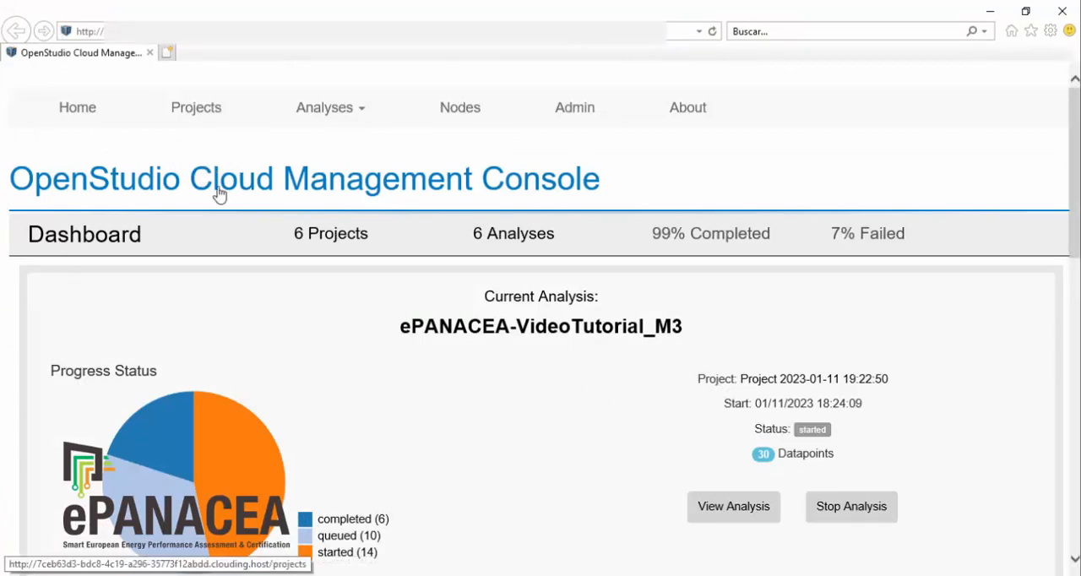
scroll(820, 330, "down", 1)
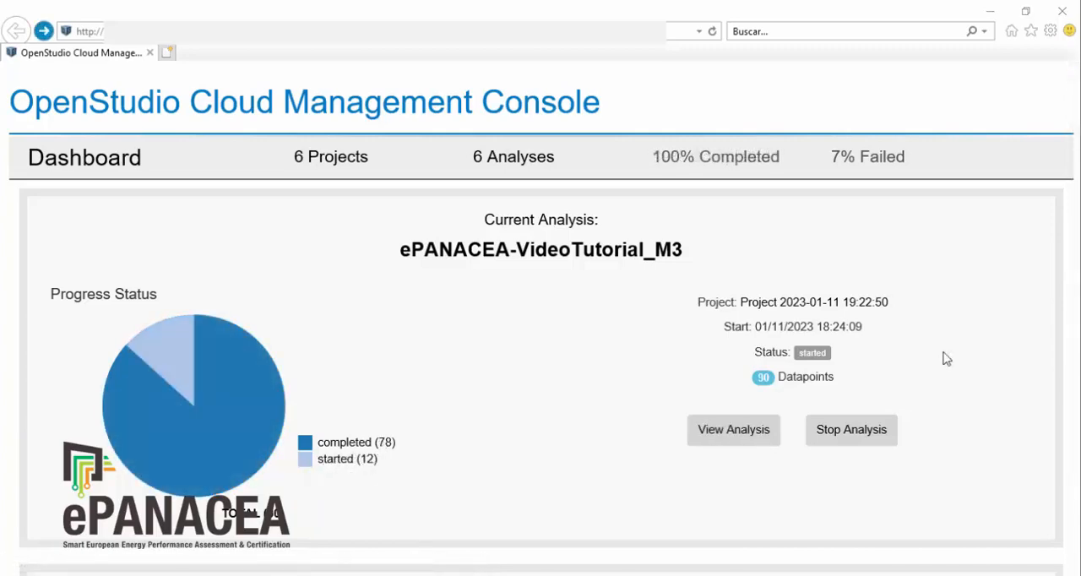
left_click(712, 32)
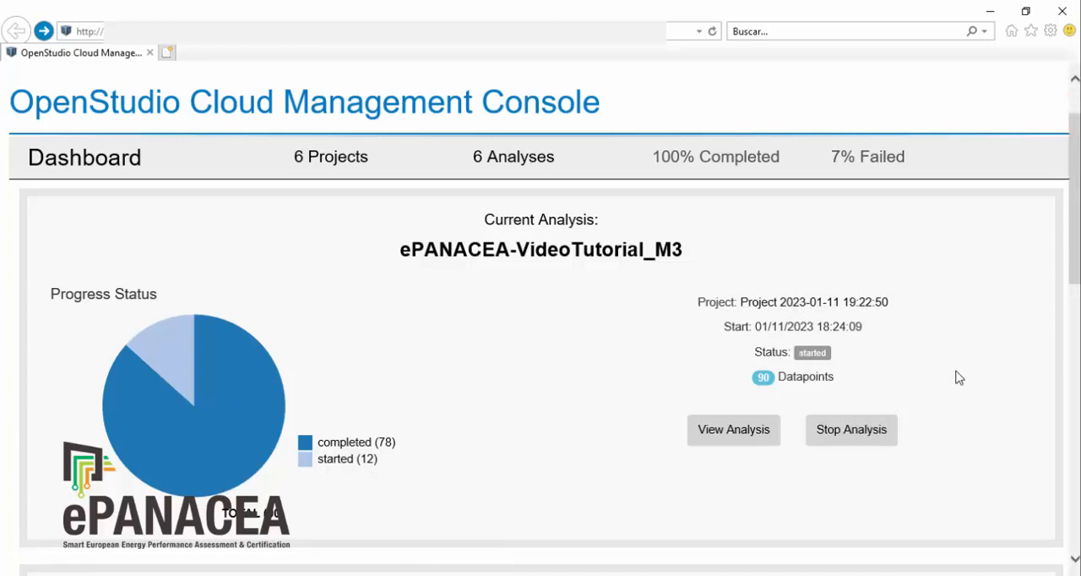
scroll(811, 397, "down", 3)
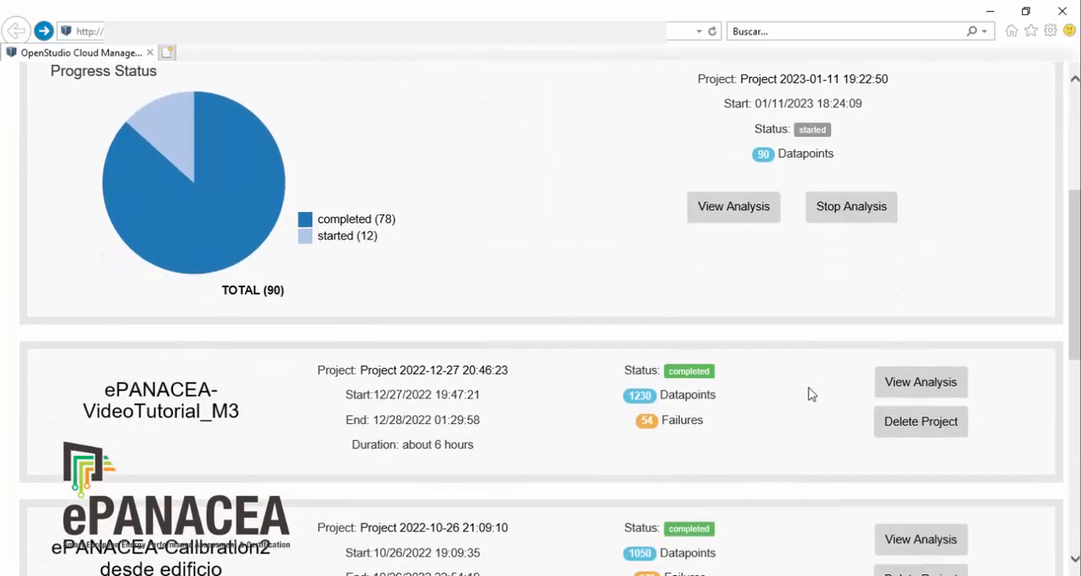
scroll(811, 394, "up", 1)
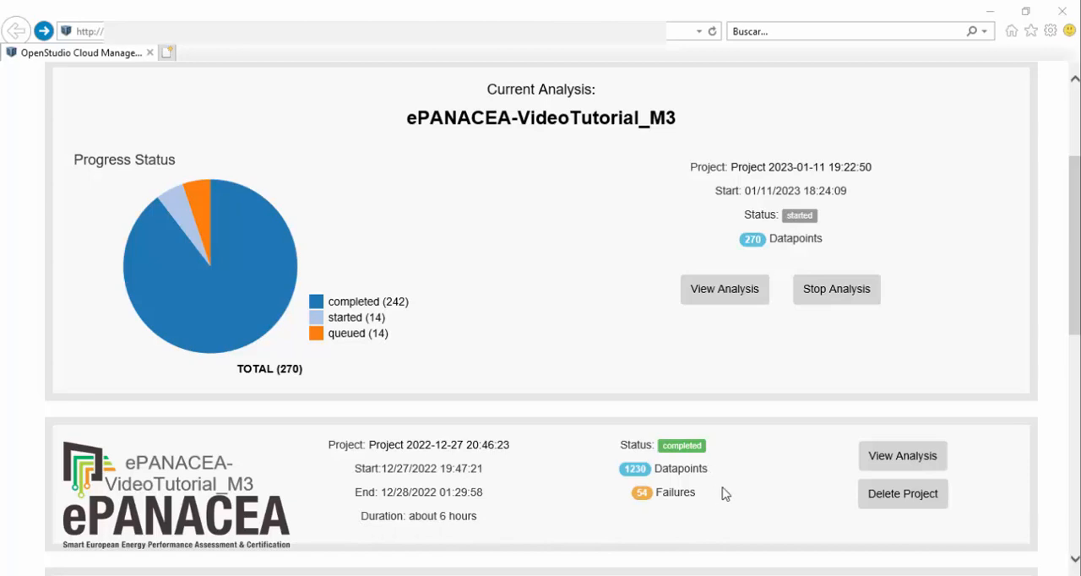
left_click_drag(714, 473, 599, 466)
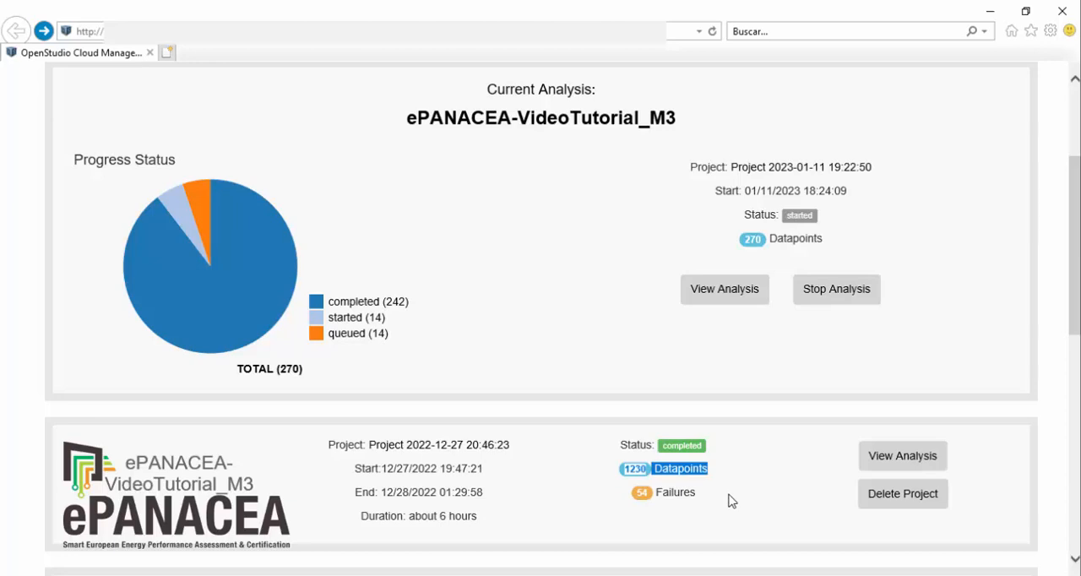
left_click_drag(709, 496, 620, 497)
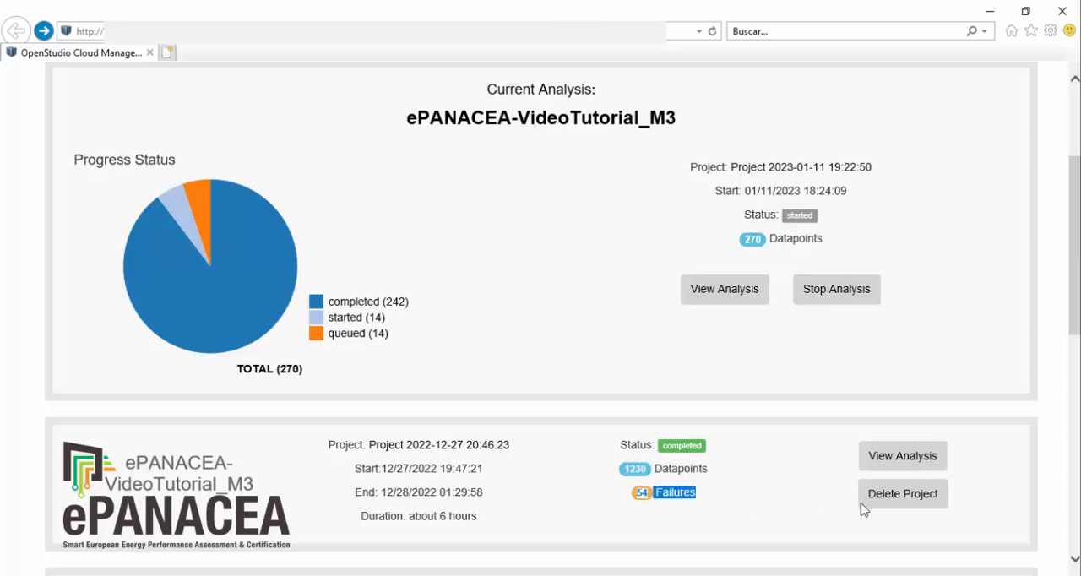
Step: Open the Parallel Coordinates Plot of the completed ePANACEA-VideoTutorial_M3 analysis and examine its variables and chart
left_click(903, 457)
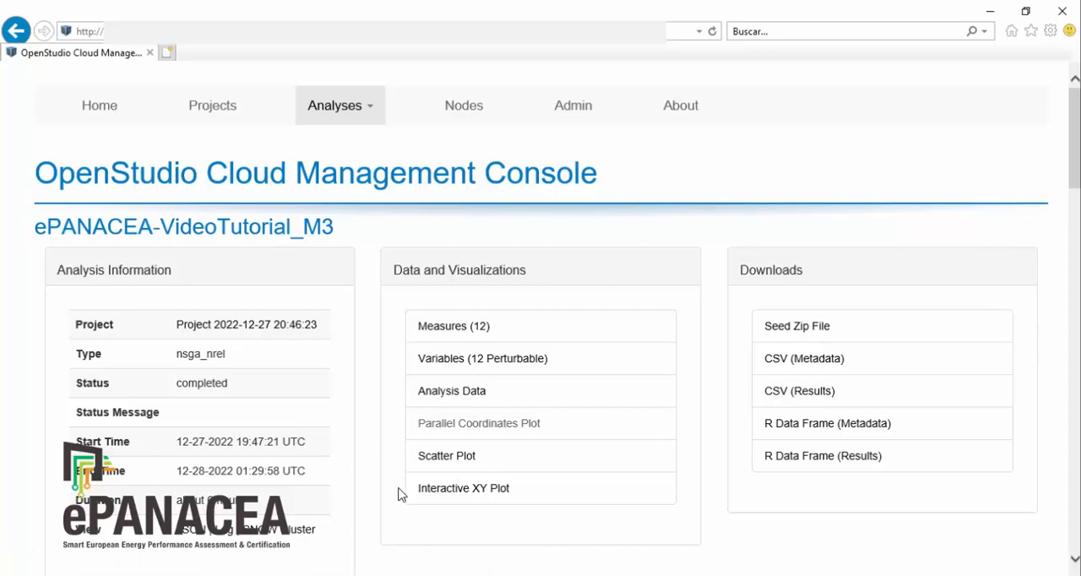
left_click(512, 429)
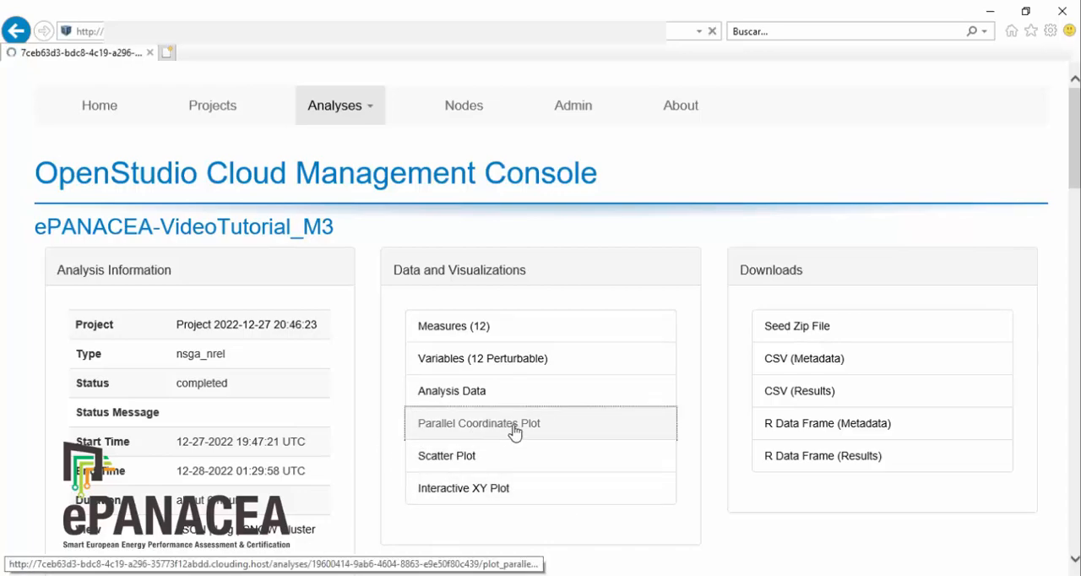
scroll(811, 447, "down", 5)
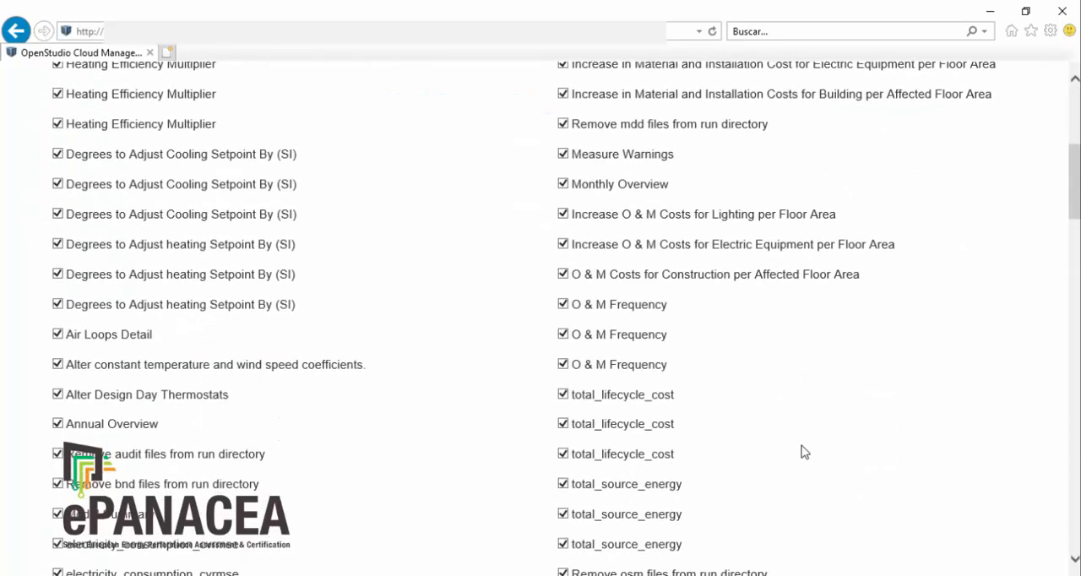
scroll(805, 452, "down", 20)
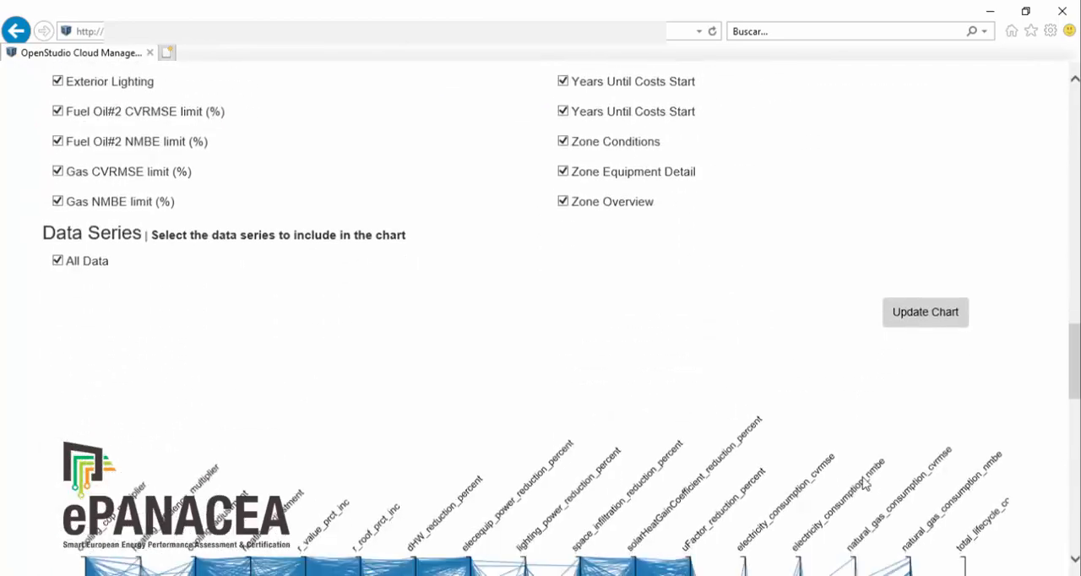
scroll(866, 484, "down", 4)
scroll(910, 430, "up", 10)
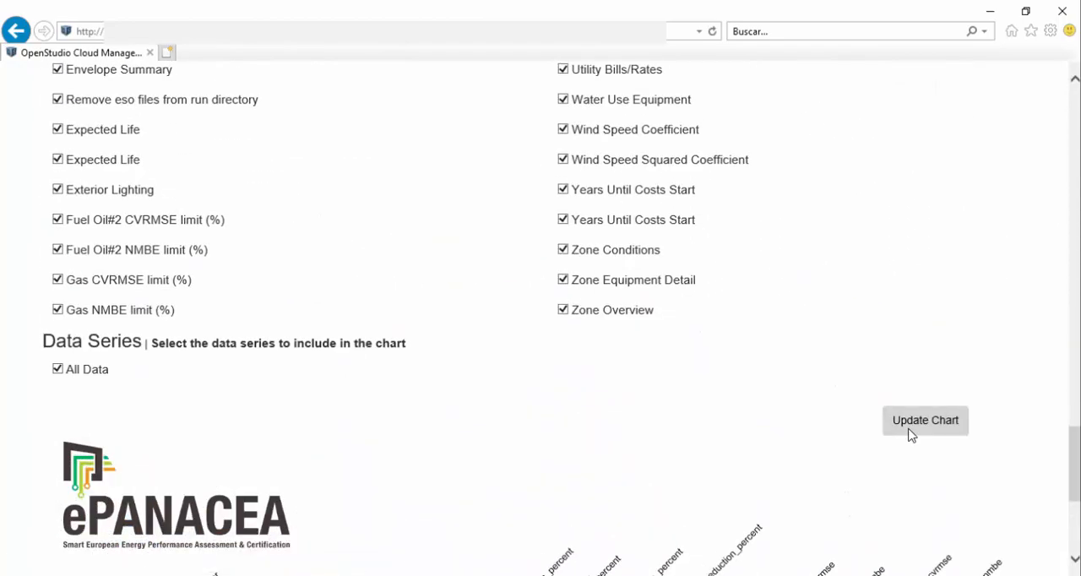
Step: Exclude the total_lifecycle_cost variables from the parallel coordinates plot and update the chart
scroll(897, 433, "up", 4)
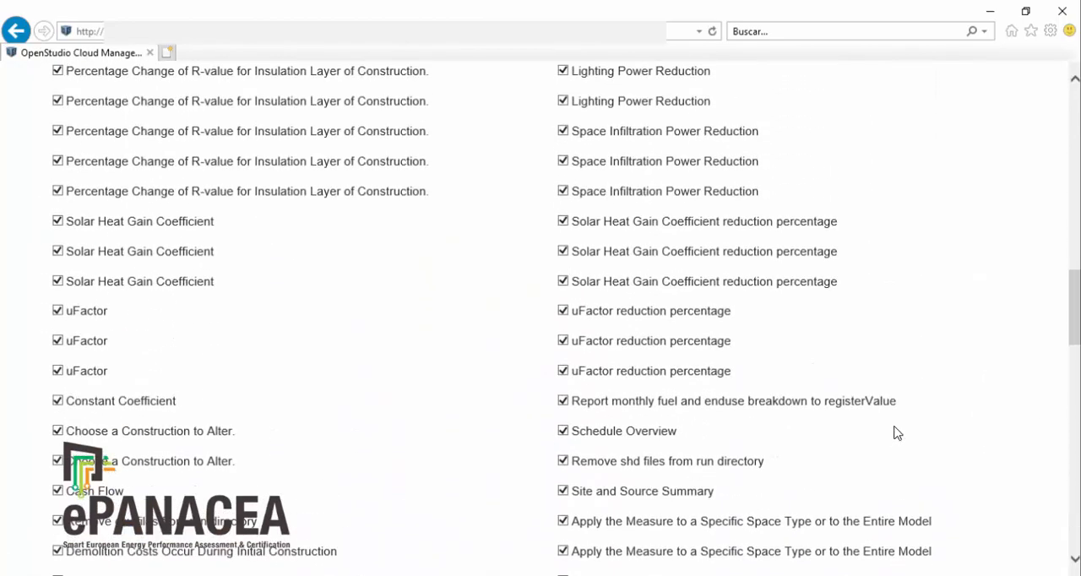
scroll(861, 417, "up", 6)
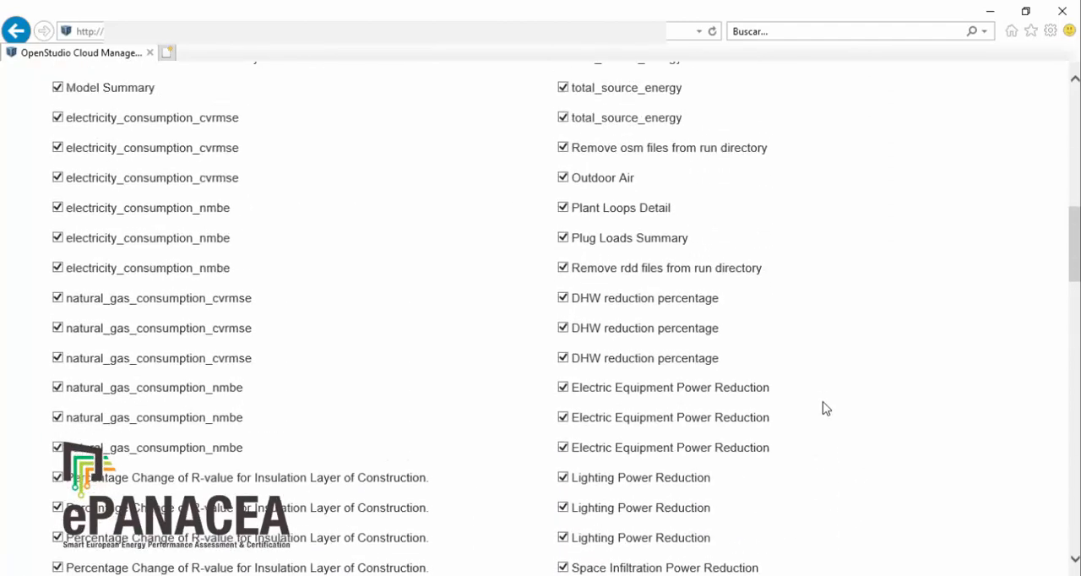
scroll(823, 408, "up", 2)
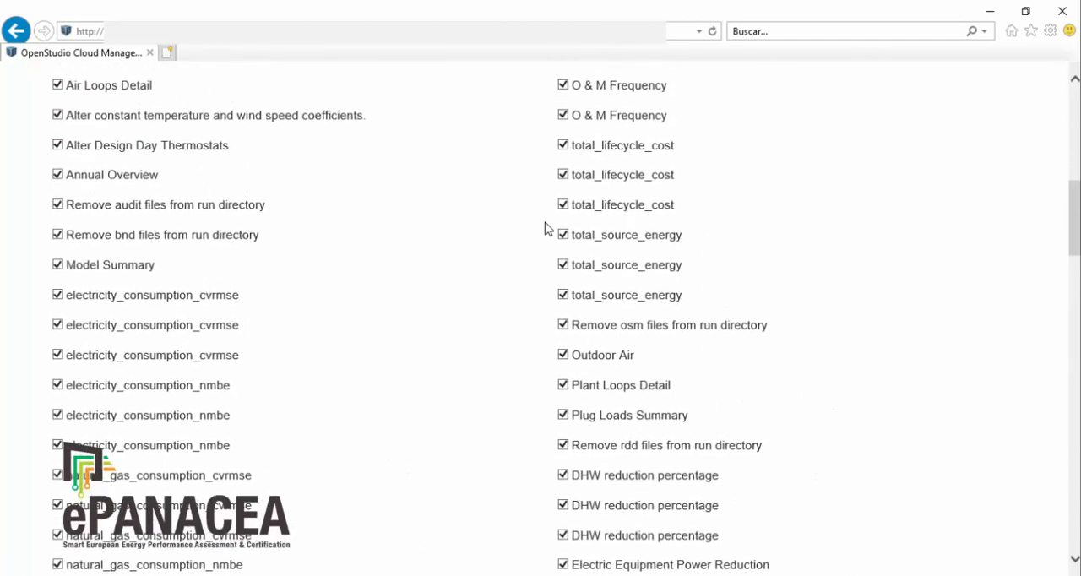
left_click(563, 144)
left_click(563, 174)
scroll(1022, 372, "down", 13)
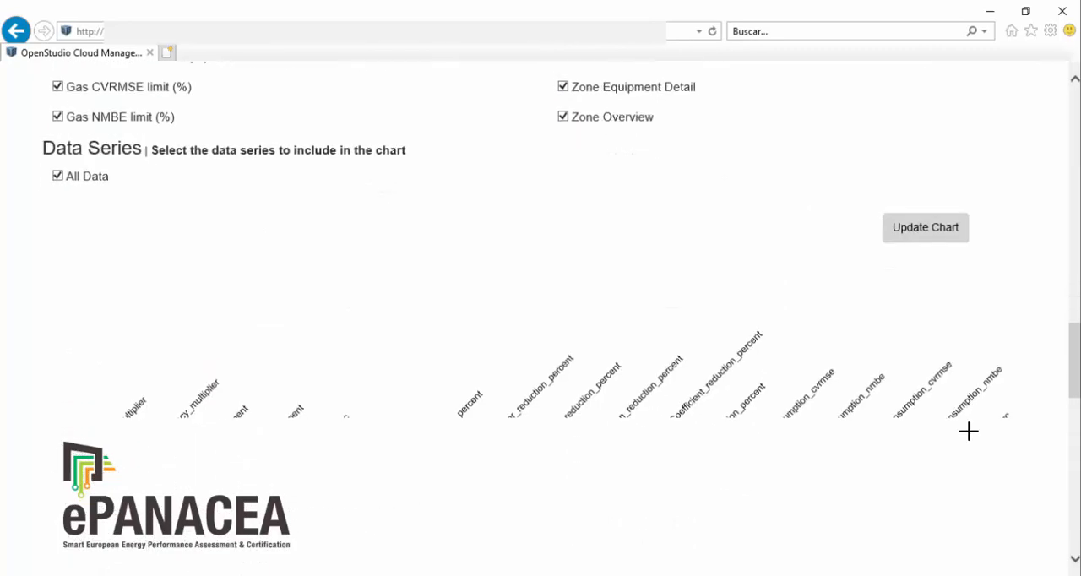
scroll(970, 431, "up", 1)
left_click(923, 338)
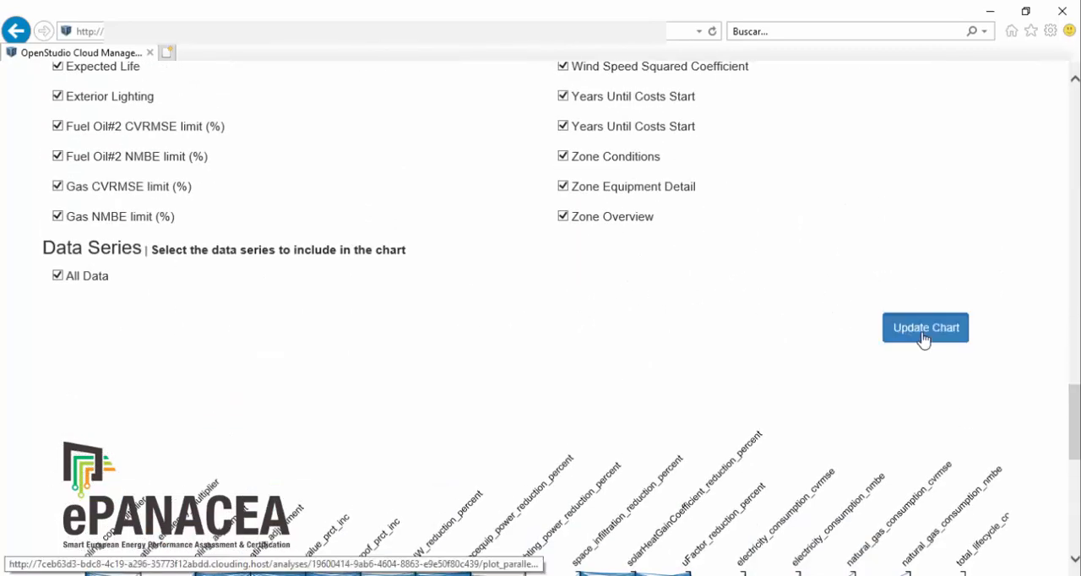
Step: Reorder the plot axes so natural_gas_consumption_cvrmse precedes electricity_consumption_cvrmse and electricity_consumption_nmbe sits beside natural_gas_consumption_nmbe
scroll(922, 340, "down", 5)
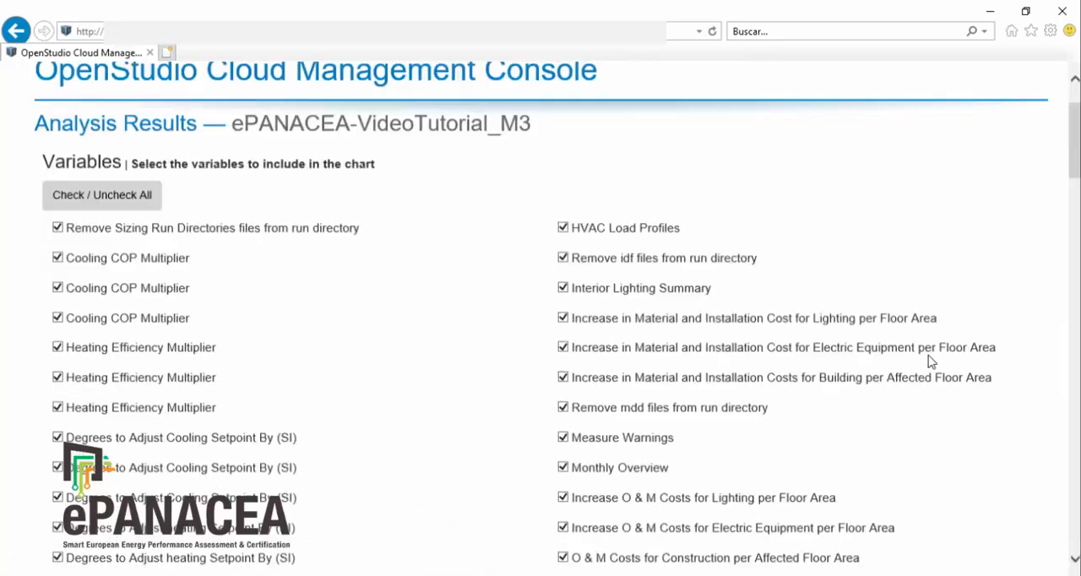
scroll(960, 456, "down", 15)
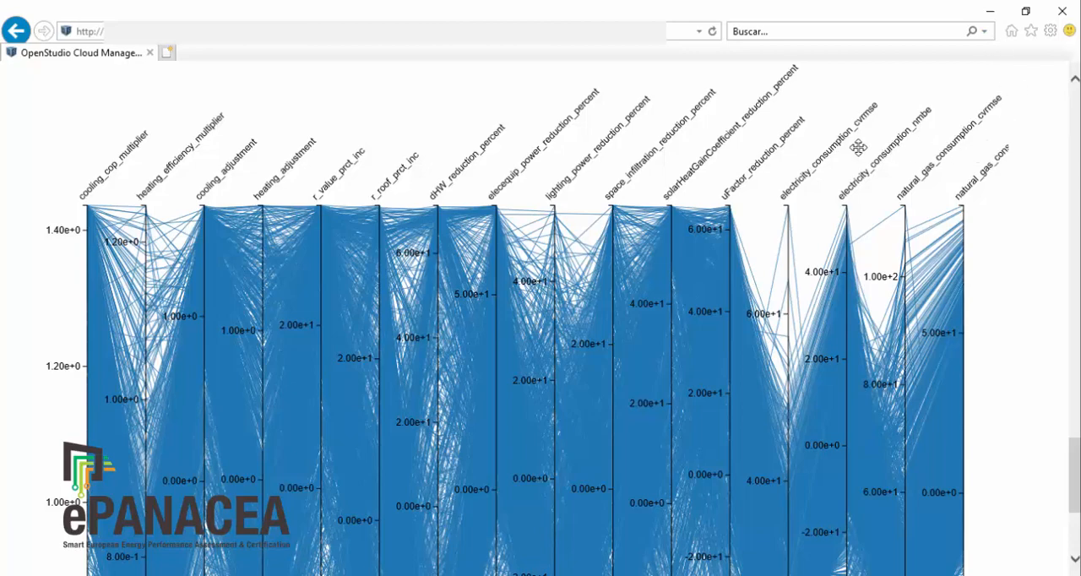
left_click_drag(848, 148, 960, 173)
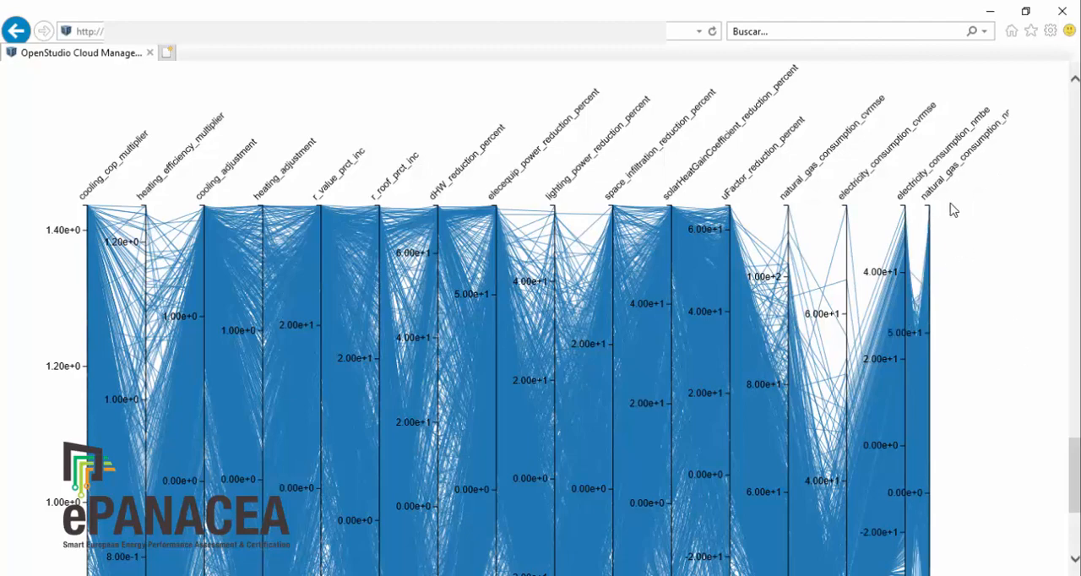
Step: Filter the plot to runs within about -5 to 5 on the electricity and natural gas NMBE axes, and inspect the highlighted lines
scroll(953, 210, "down", 3)
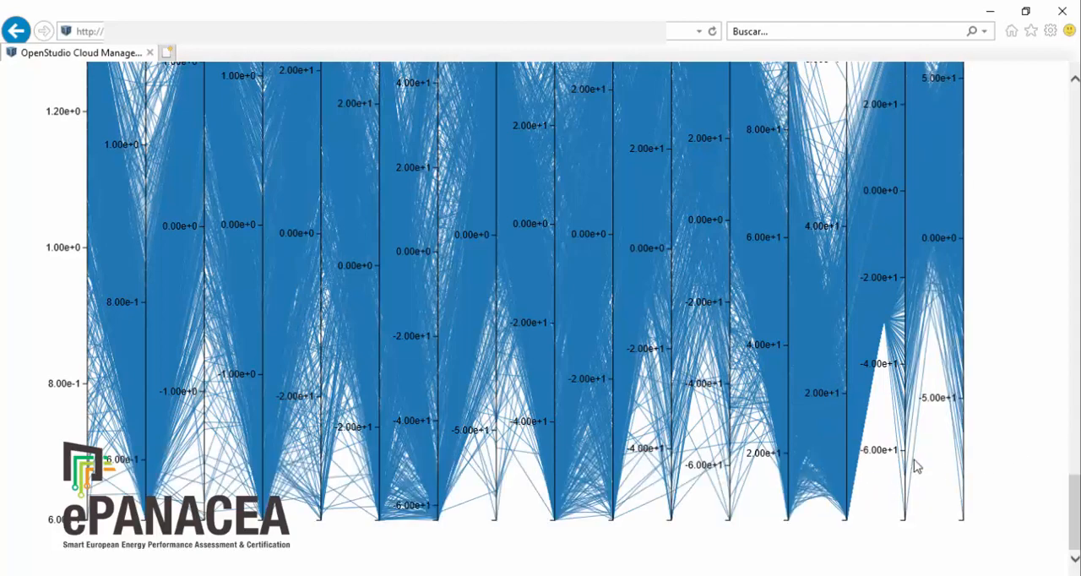
scroll(888, 306, "up", 1)
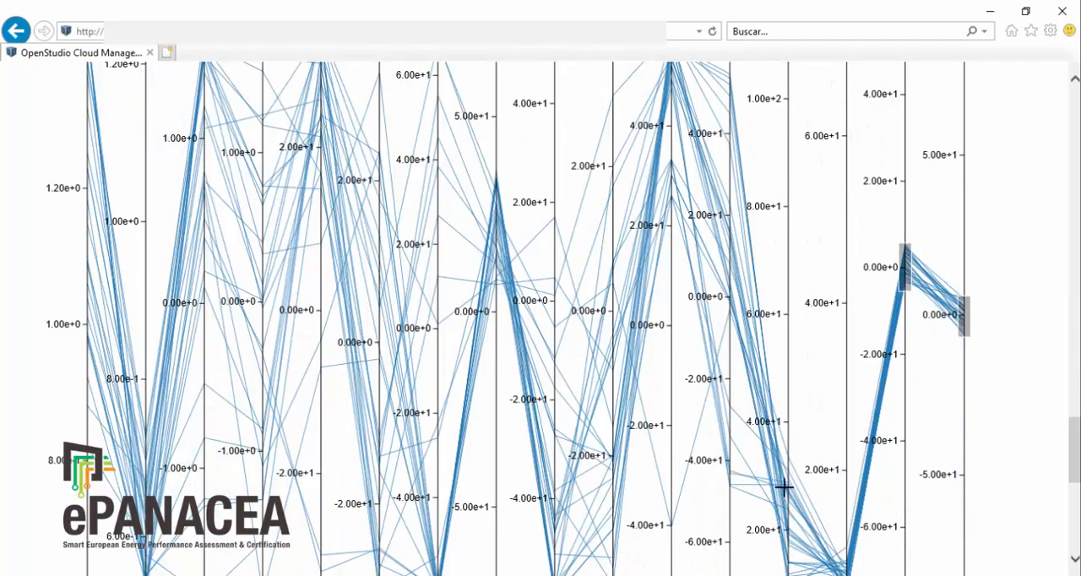
scroll(899, 457, "down", 3)
scroll(900, 453, "up", 5)
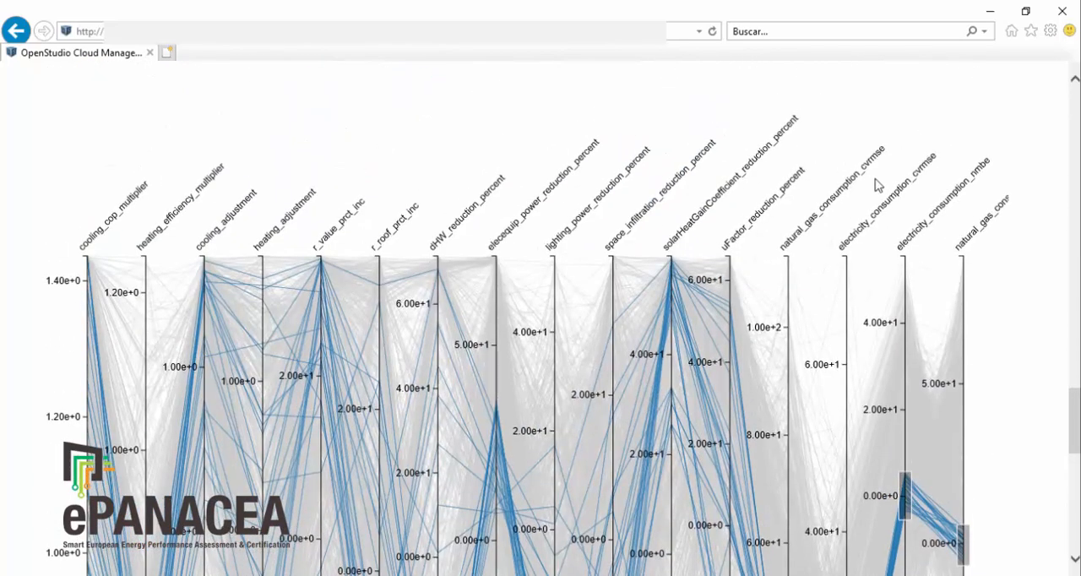
Step: Narrow the plot filter to about 8 to 11 on natural_gas_consumption_cvrmse and 7 to 10 on electricity_consumption_cvrmse, and inspect the remaining line
scroll(864, 355, "down", 5)
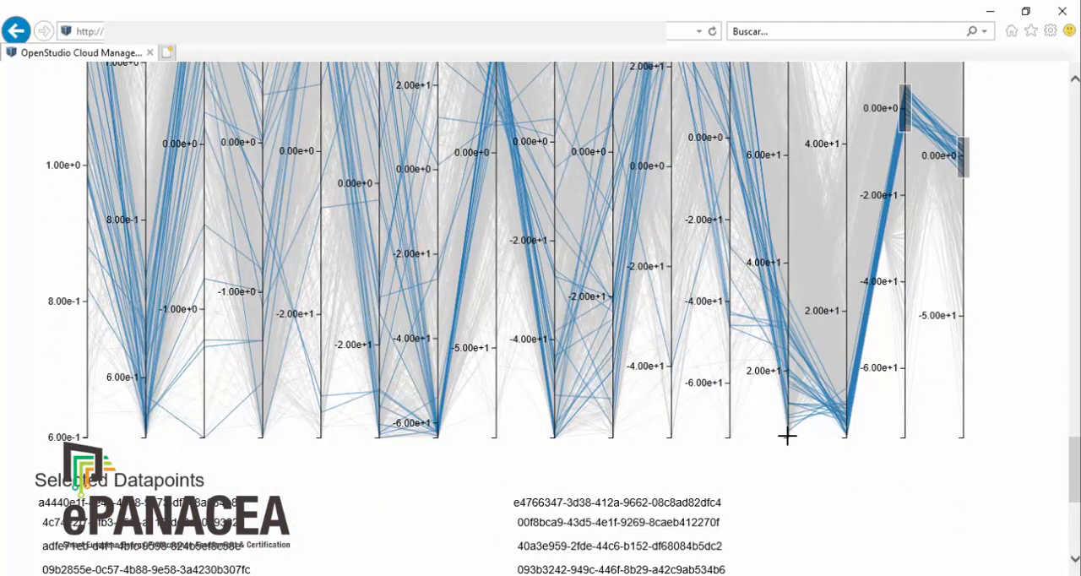
left_click_drag(786, 420, 786, 435)
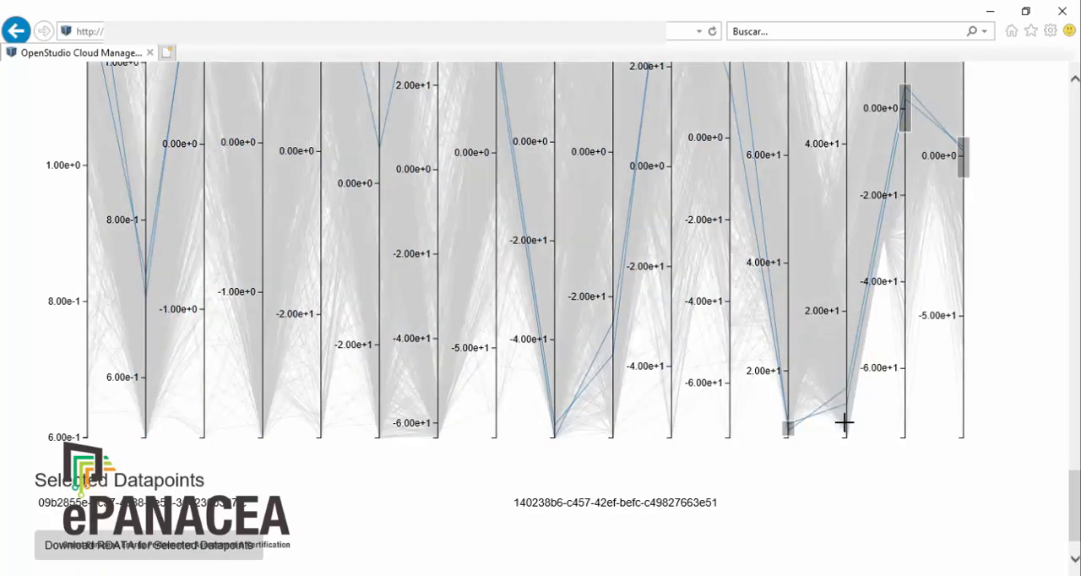
left_click_drag(846, 423, 850, 398)
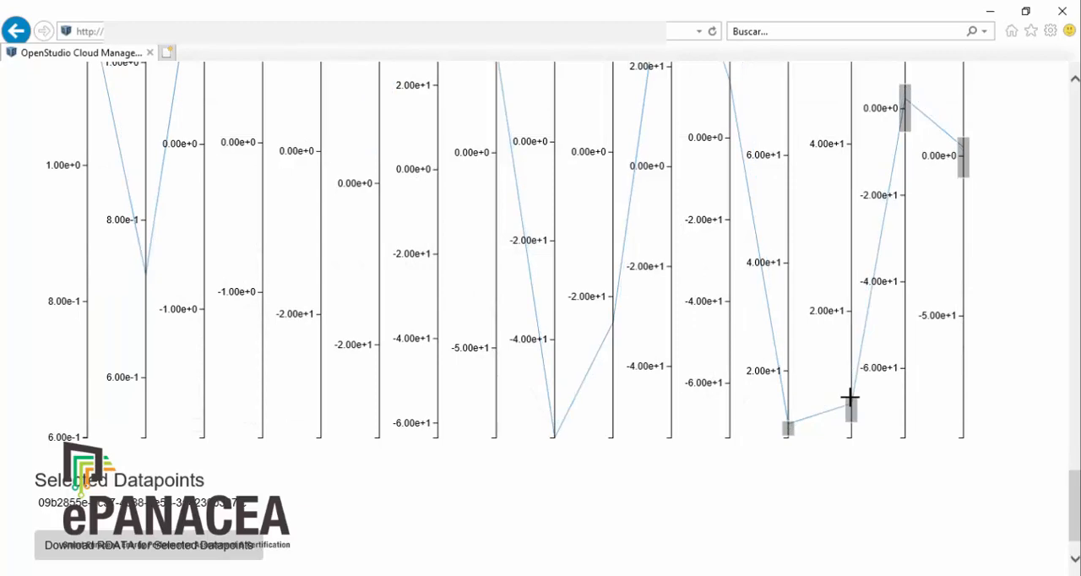
scroll(1018, 364, "up", 3)
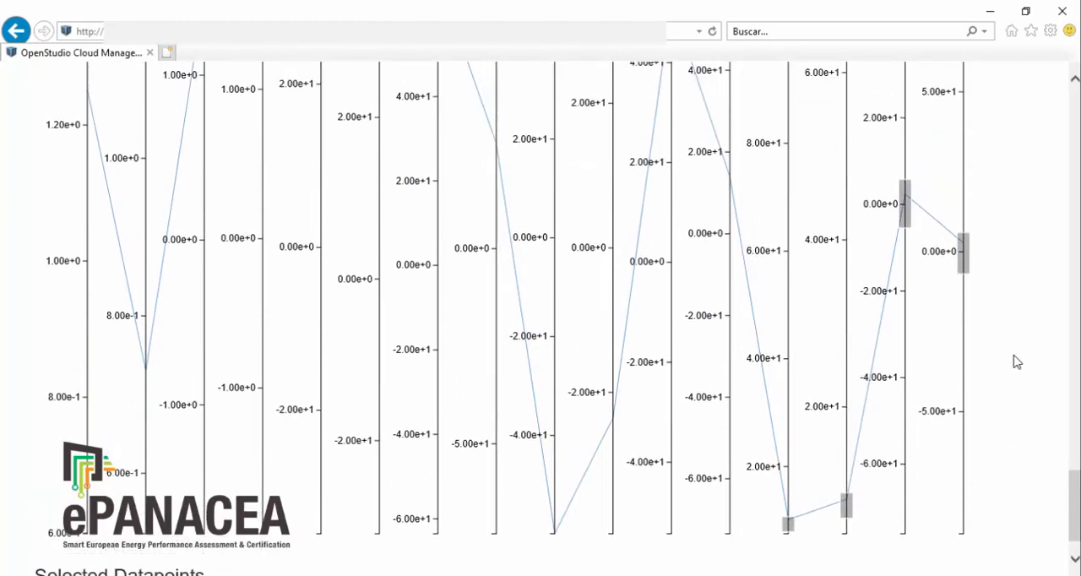
scroll(1017, 362, "down", 3)
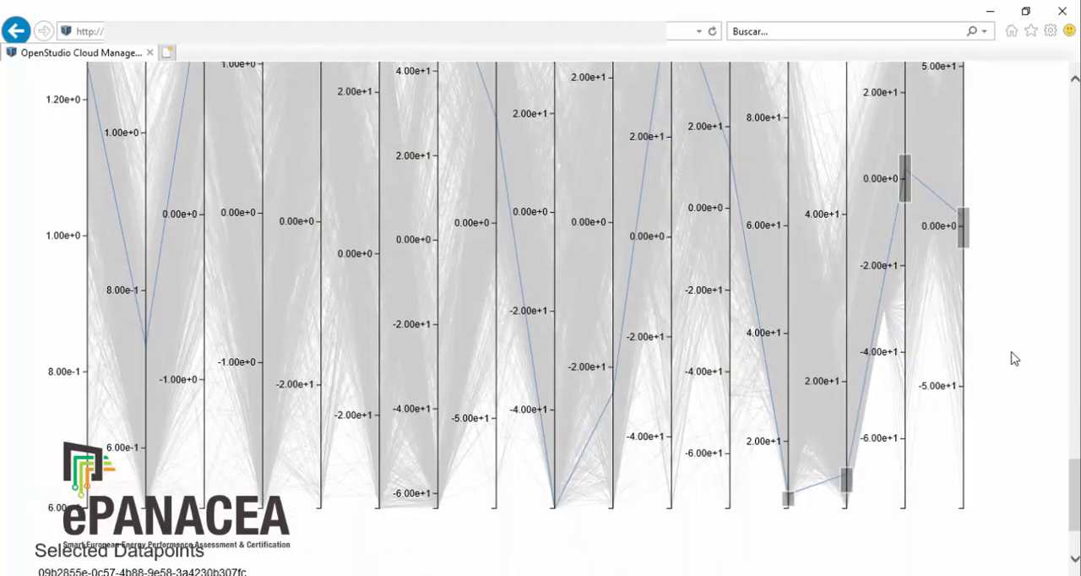
scroll(1014, 358, "up", 5)
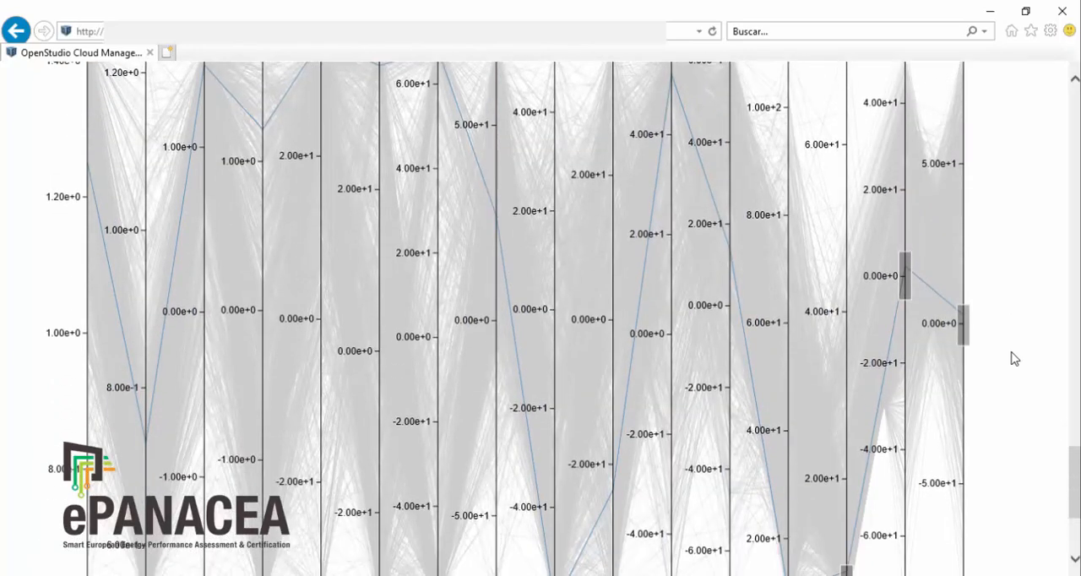
scroll(136, 316, "down", 2)
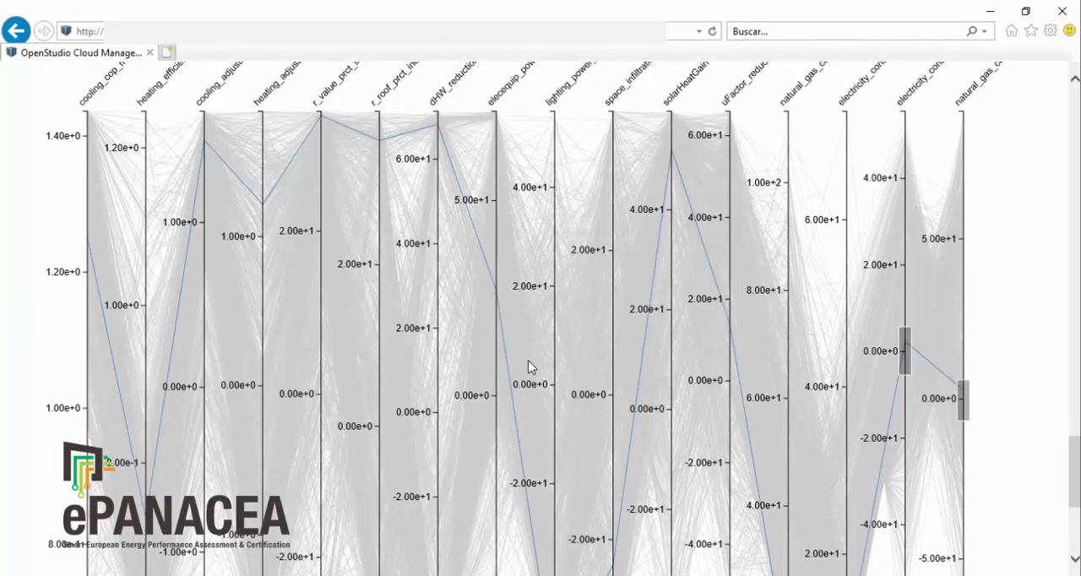
scroll(543, 479, "down", 3)
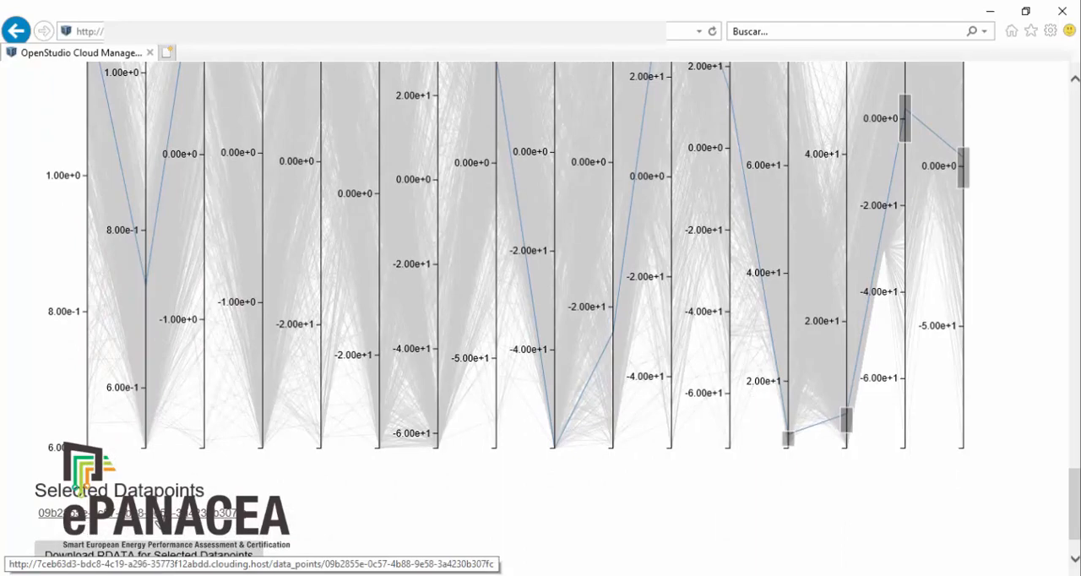
Step: Open the selected datapoint's calibration_reports_enhanced_sepap_report and examine the ASHRAE 14-2002 criteria and the model-versus-actual electricity and natural gas charts
left_click(156, 514)
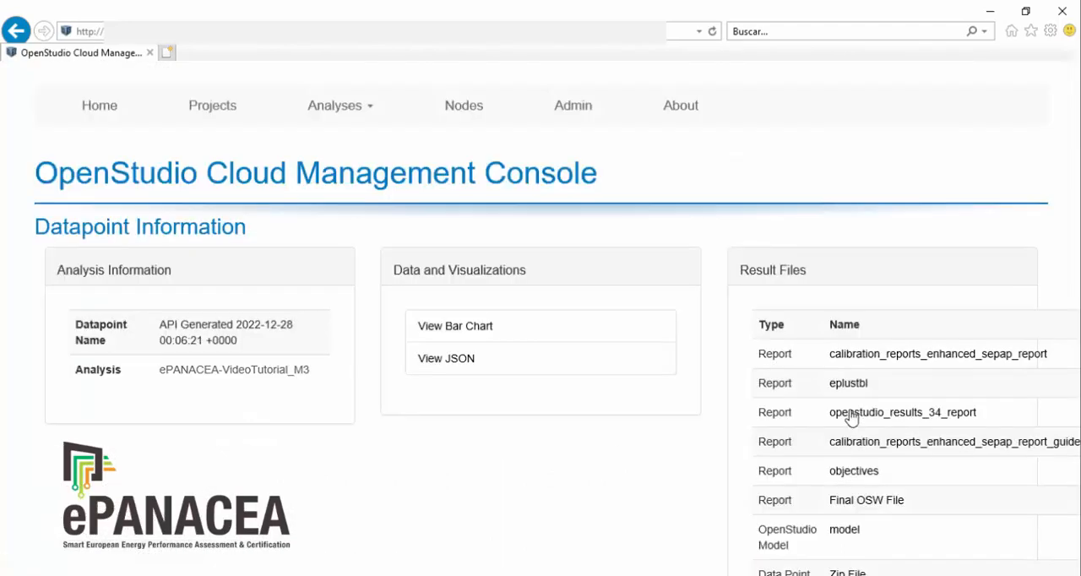
left_click(919, 354)
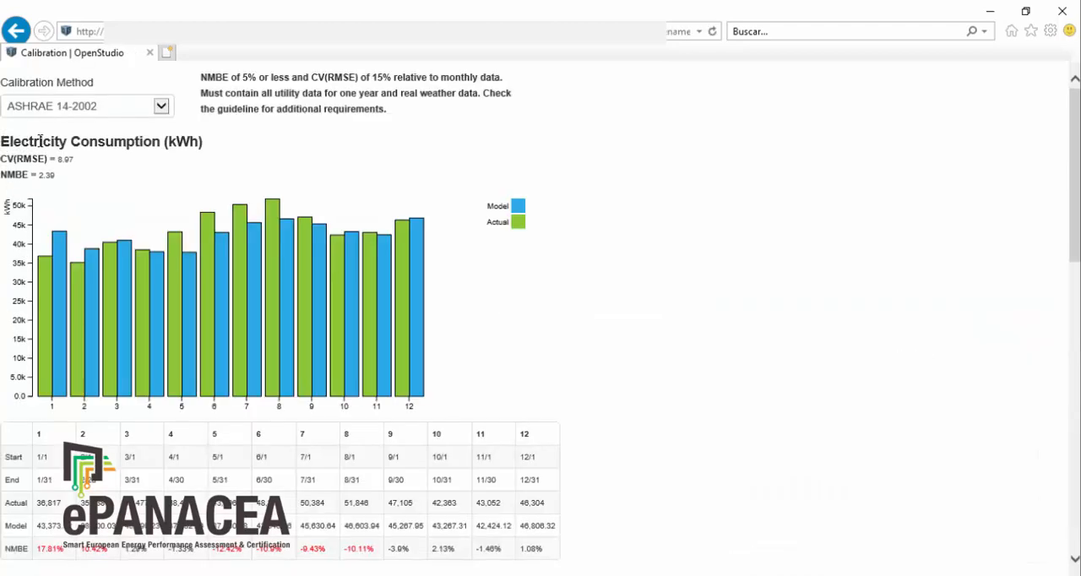
left_click_drag(207, 146, 27, 156)
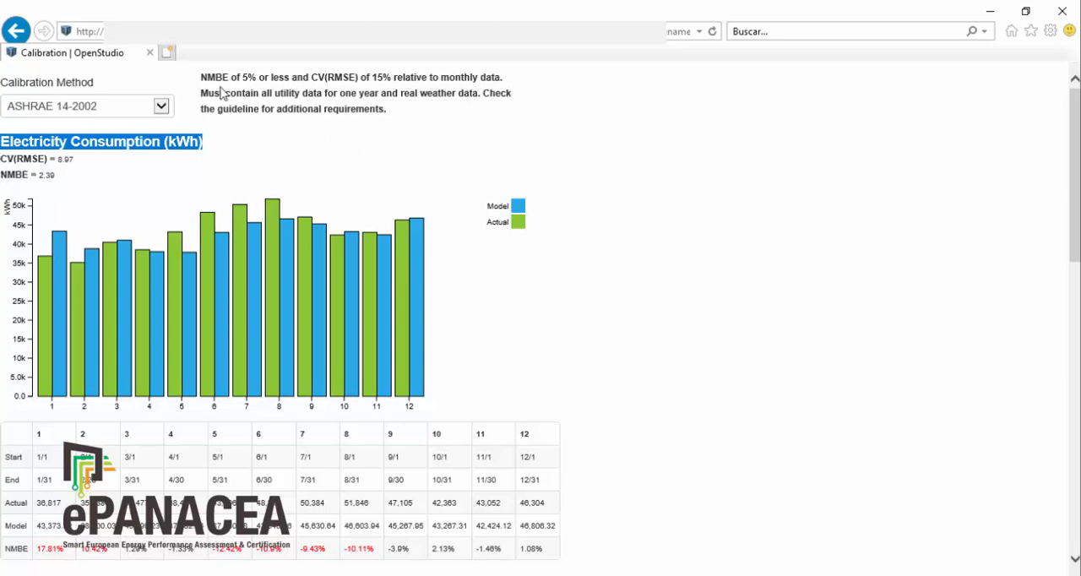
left_click_drag(201, 81, 607, 277)
scroll(591, 291, "down", 6)
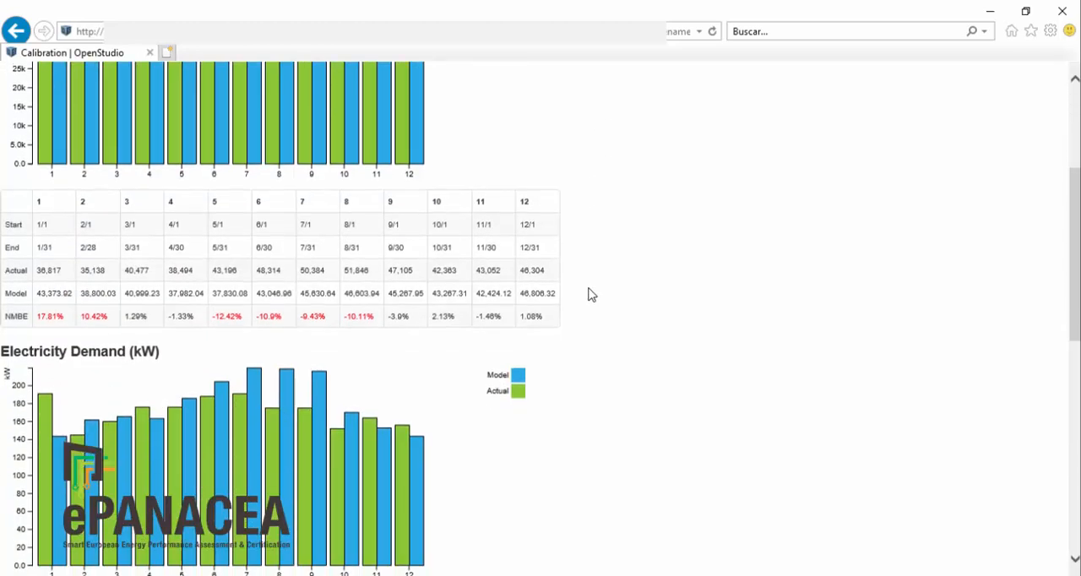
scroll(591, 294, "down", 4)
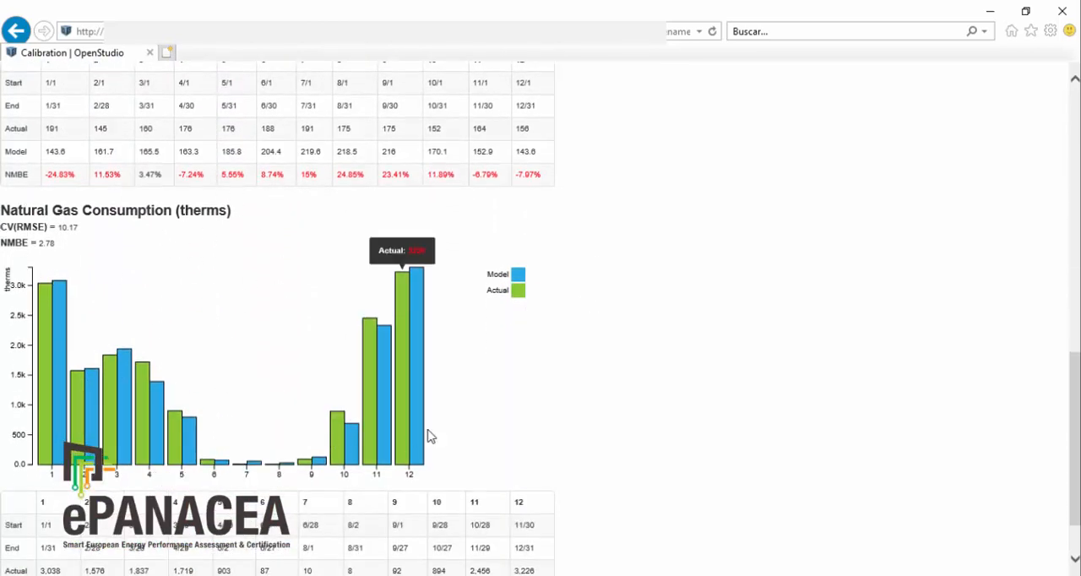
scroll(817, 403, "down", 1)
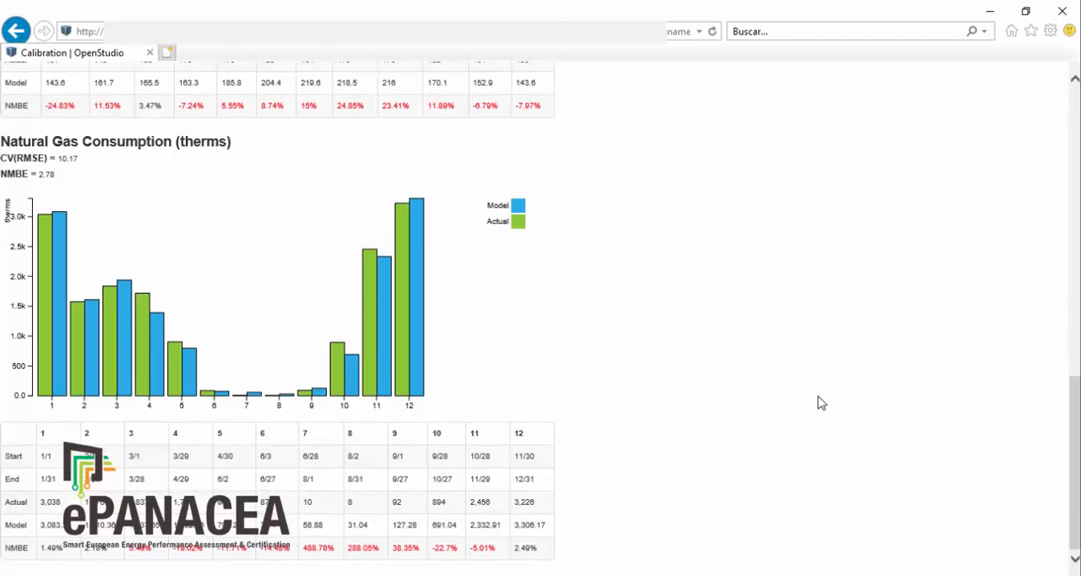
scroll(817, 403, "up", 10)
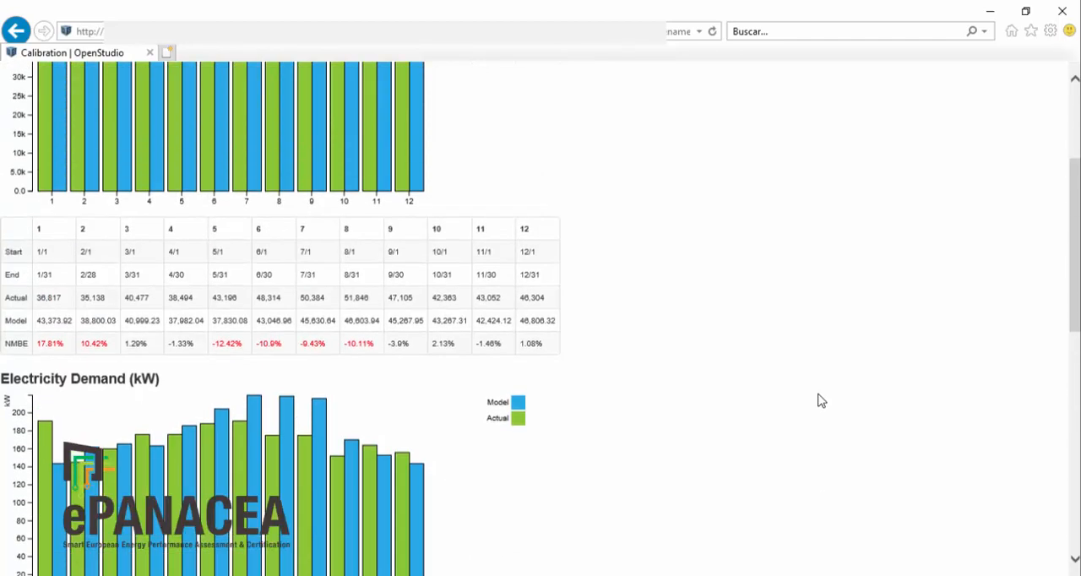
scroll(821, 401, "up", 1)
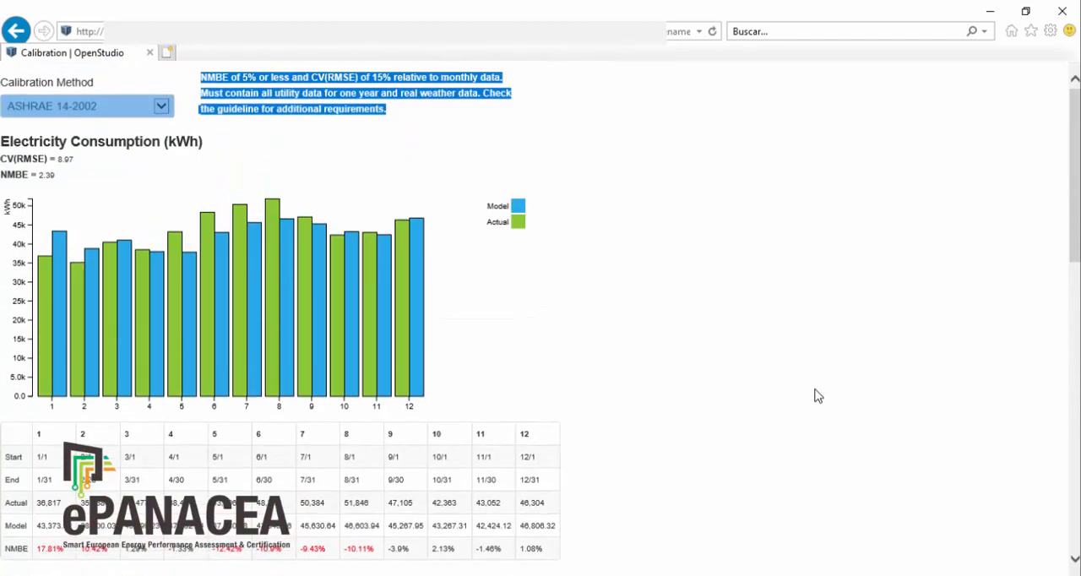
Step: Return to the datapoint information page, download the data point's zip file, and open the downloaded archive
left_click(15, 30)
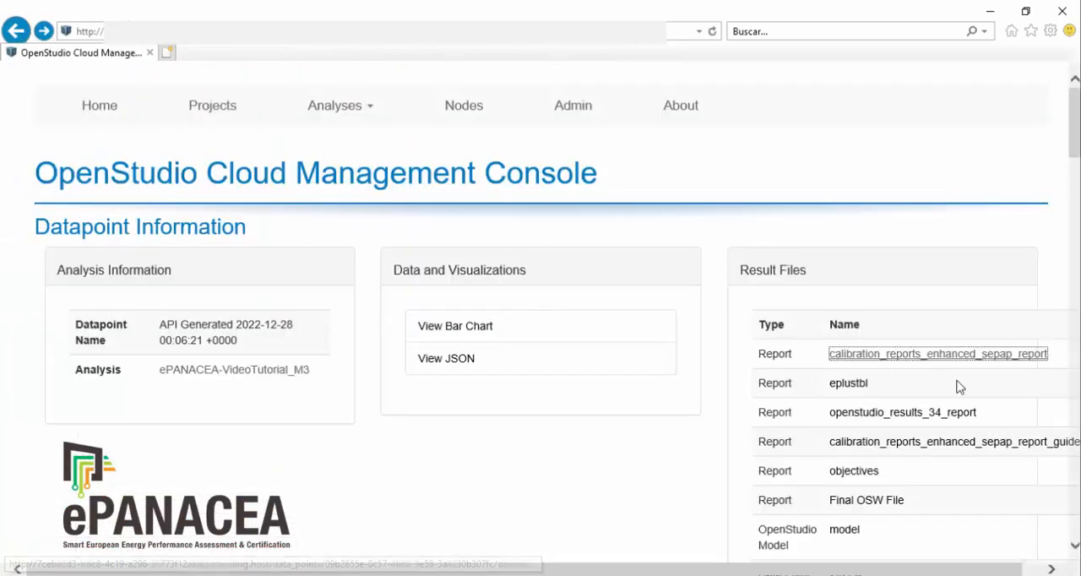
scroll(948, 400, "down", 3)
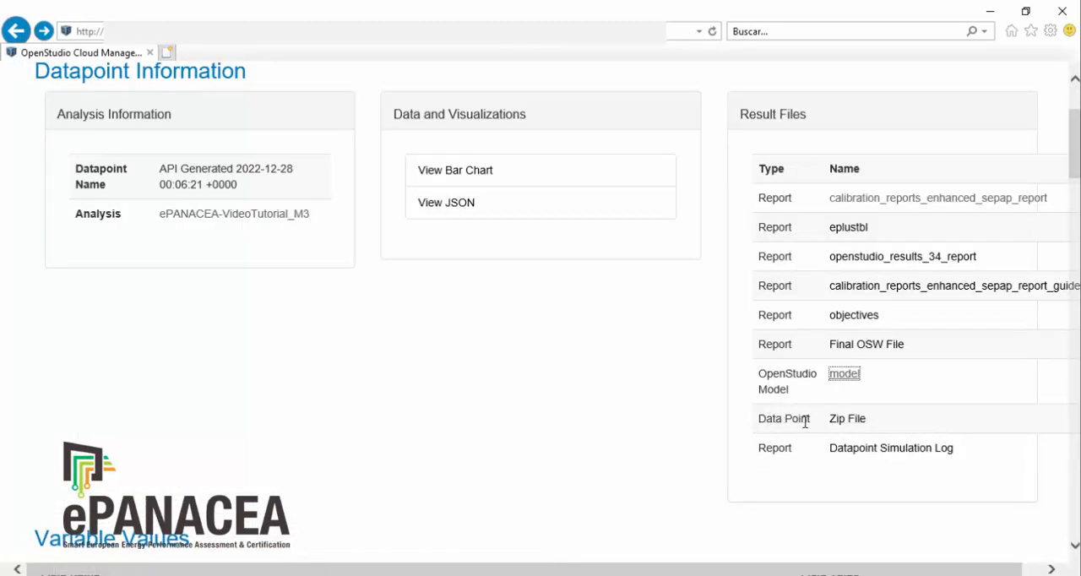
left_click(848, 419)
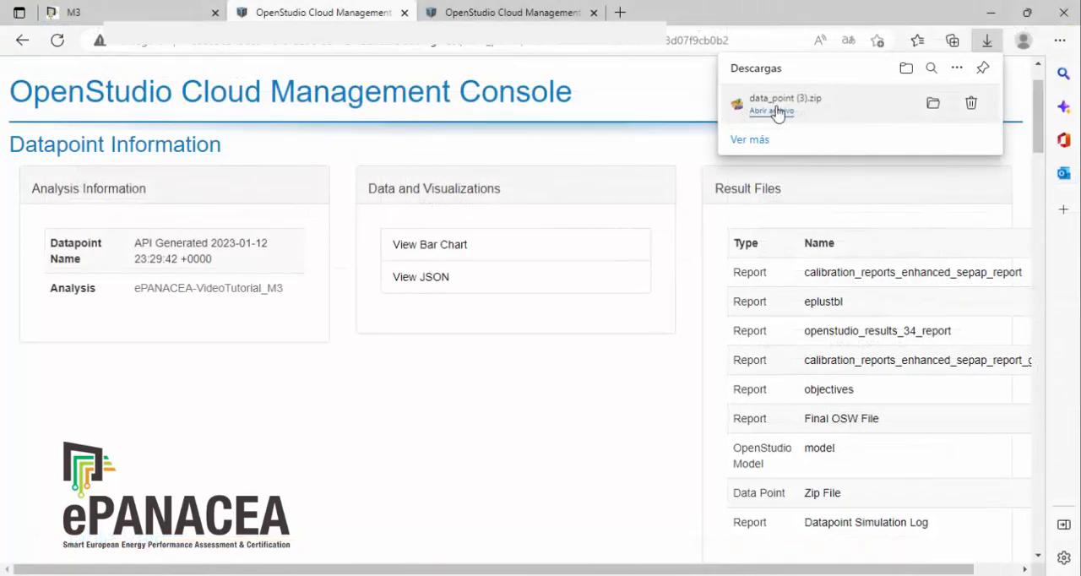
left_click(772, 110)
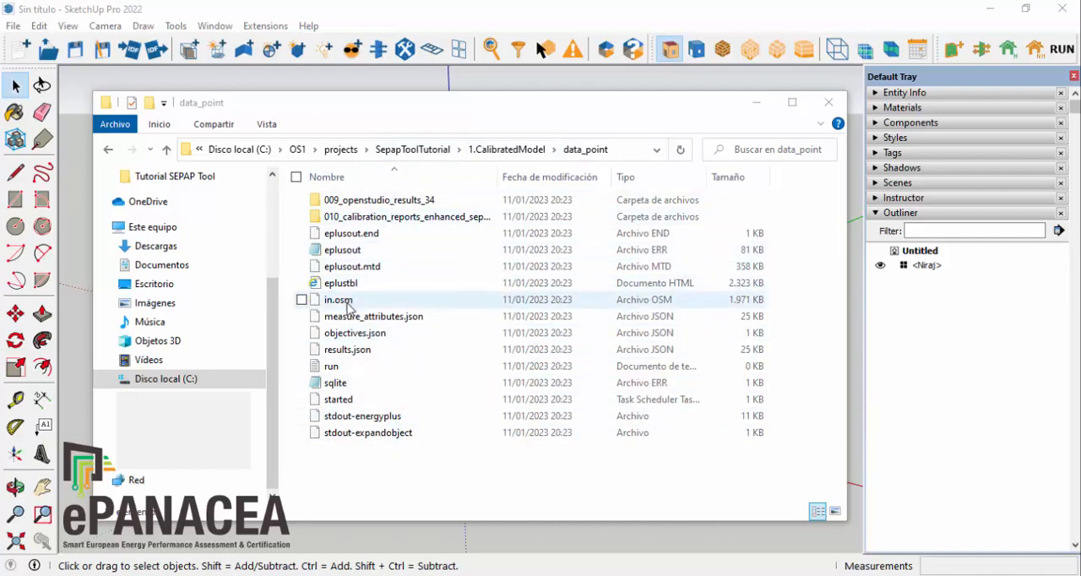
Step: Copy in.osm from the extracted data_point folder into its parent folder, 1.CalibratedModel
left_click(346, 301)
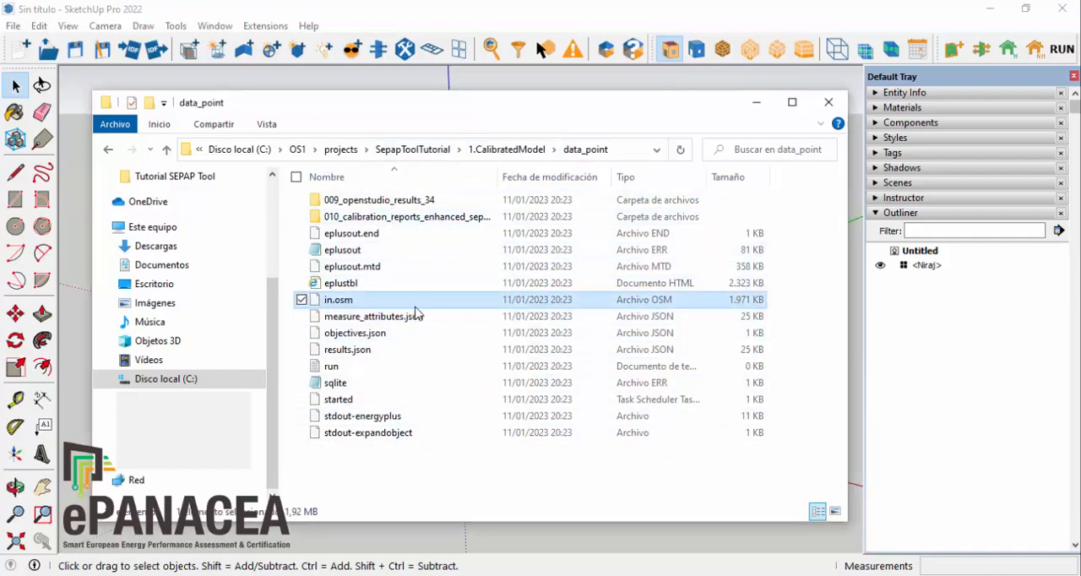
right_click(369, 305)
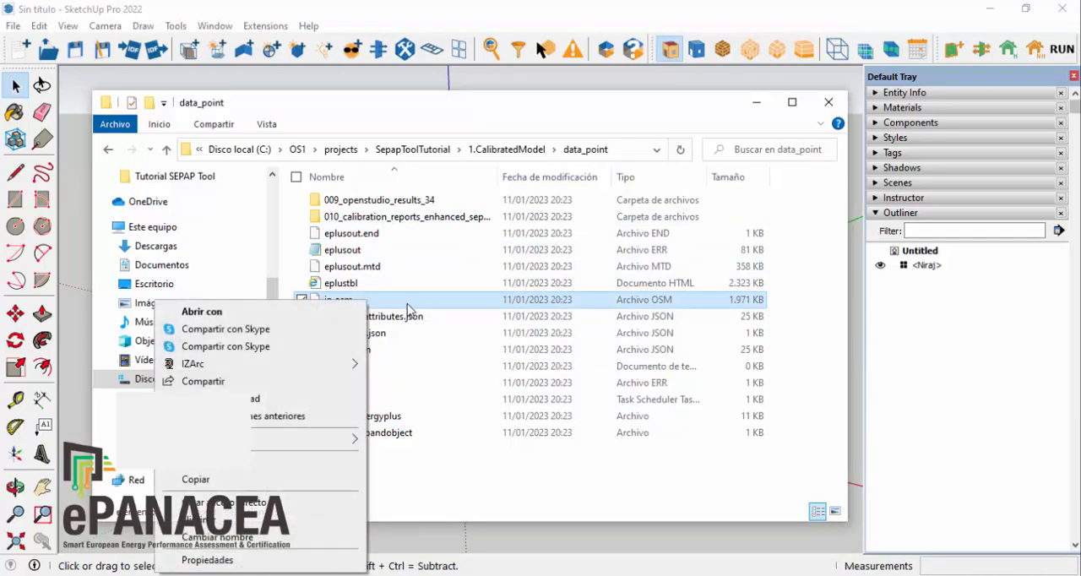
left_click(251, 481)
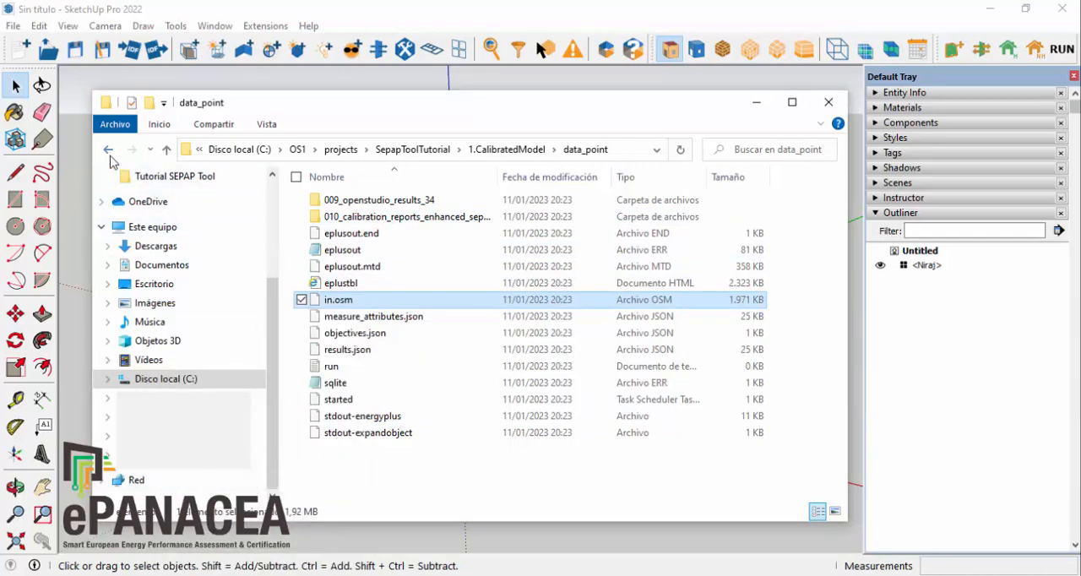
left_click(109, 152)
left_click(369, 282)
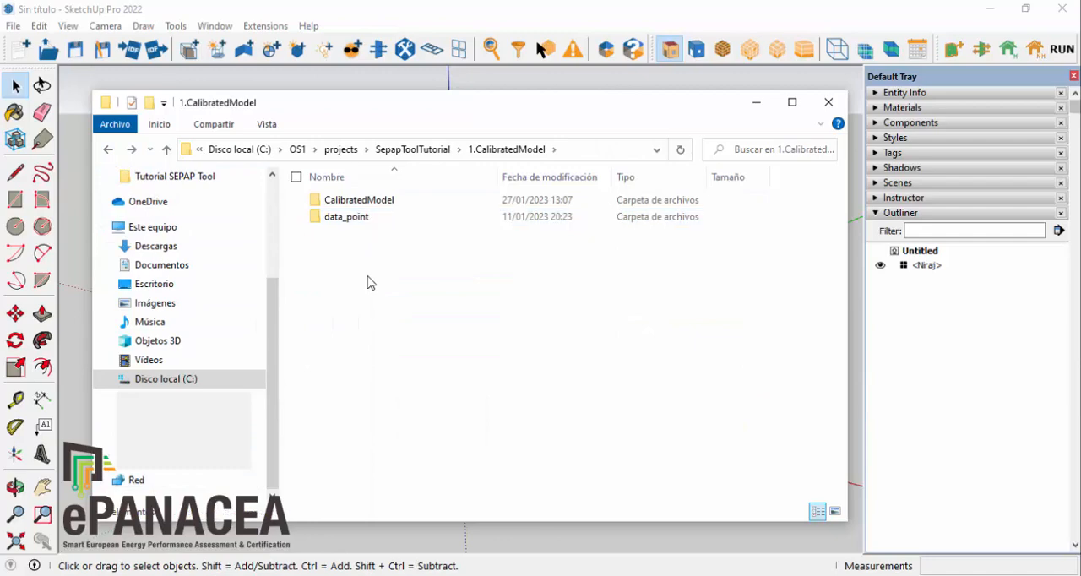
right_click(369, 282)
left_click(259, 386)
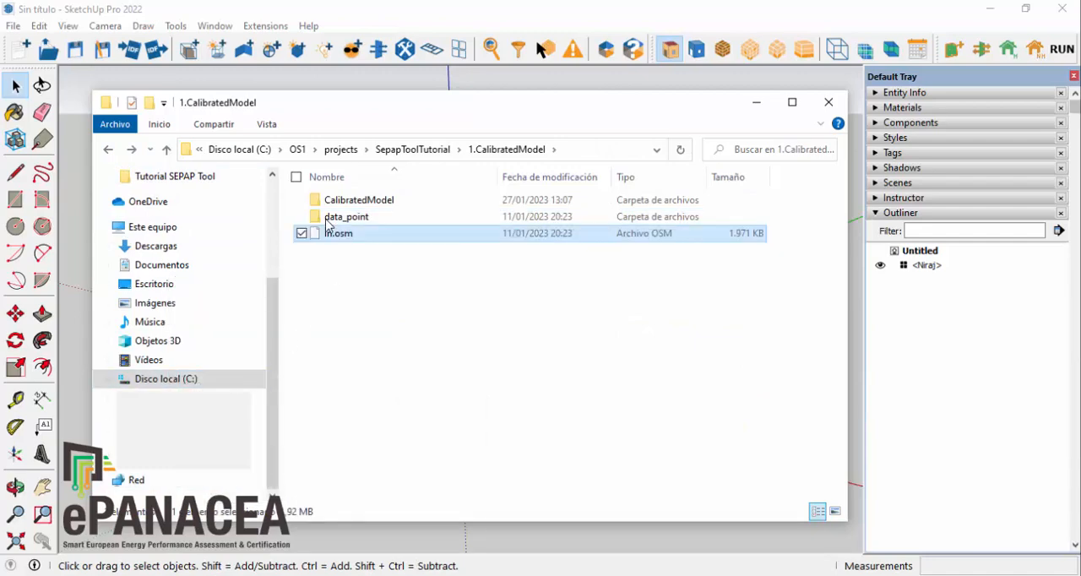
Step: Rename the copied in.osm file as CalibratedModel.osm and close the folder window
left_click(332, 235)
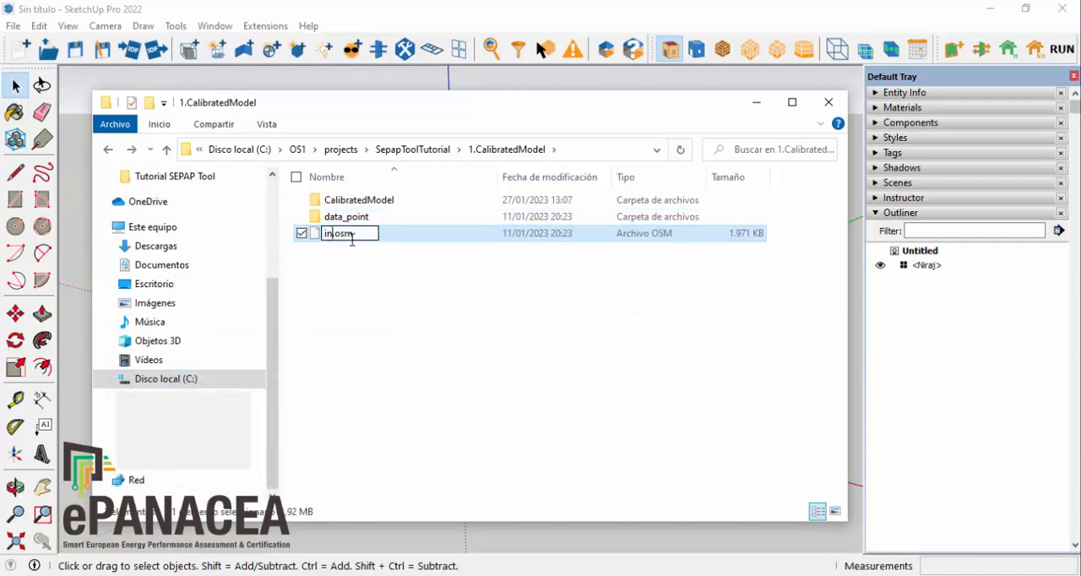
key("BackSpace")
key("BackSpace")
type("Calibrated")
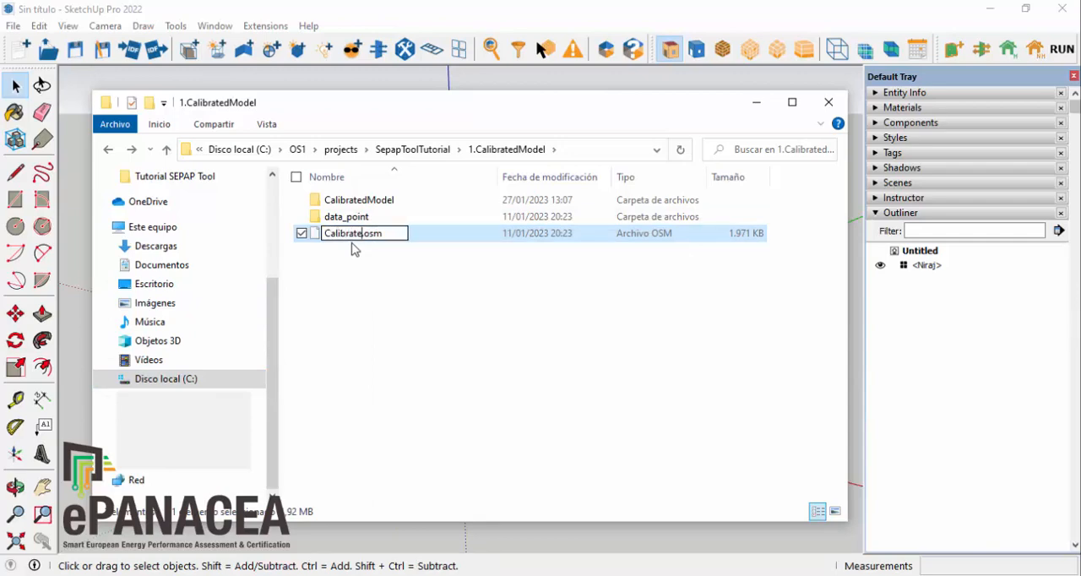
type("Model")
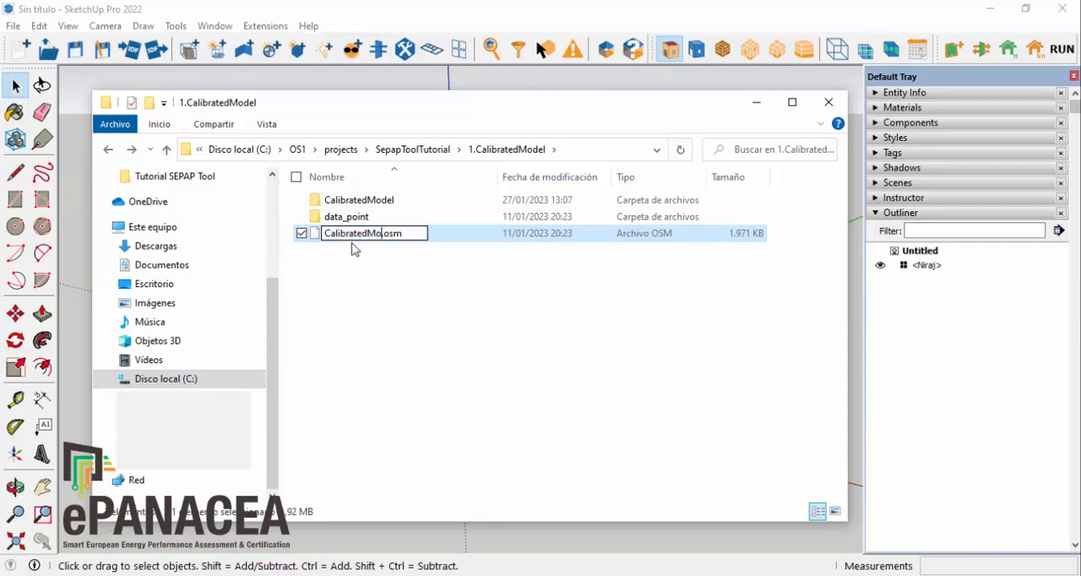
left_click(417, 302)
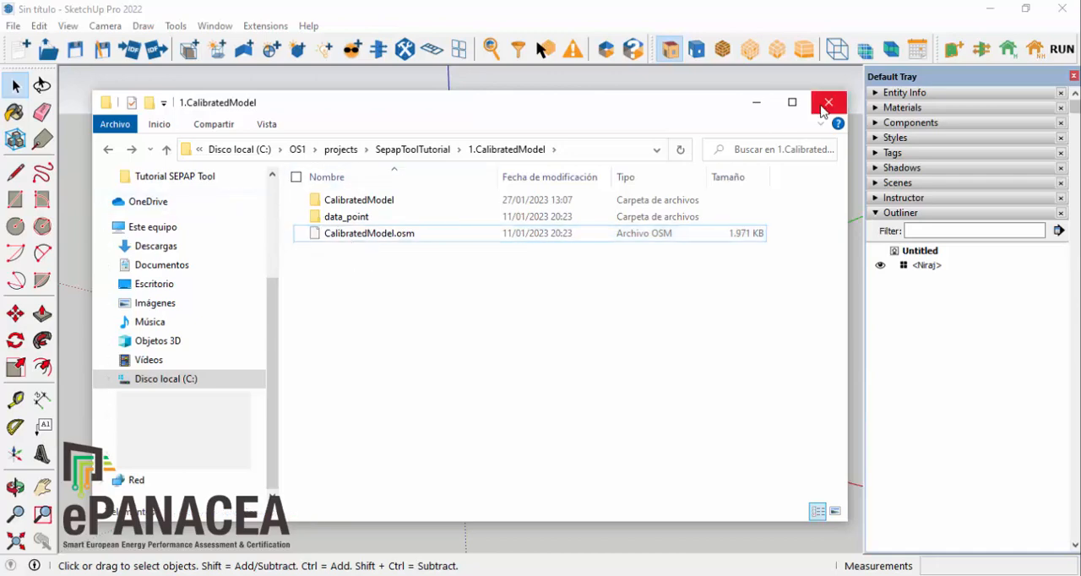
left_click(826, 104)
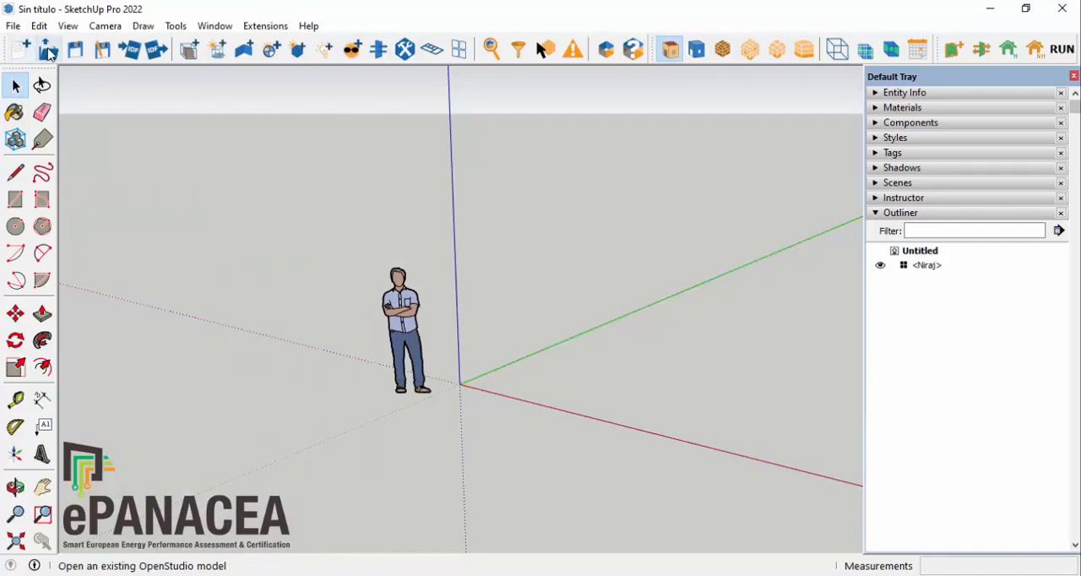
Step: Open CalibratedModel.osm in SketchUp without saving the current OpenStudio model, and launch it in the OpenStudio application
left_click(48, 50)
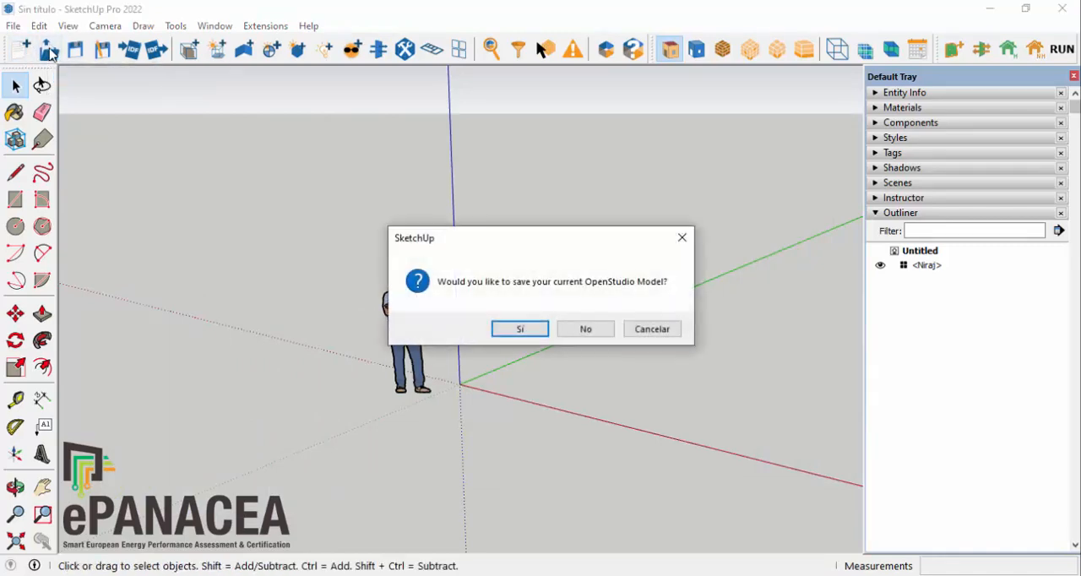
left_click(588, 329)
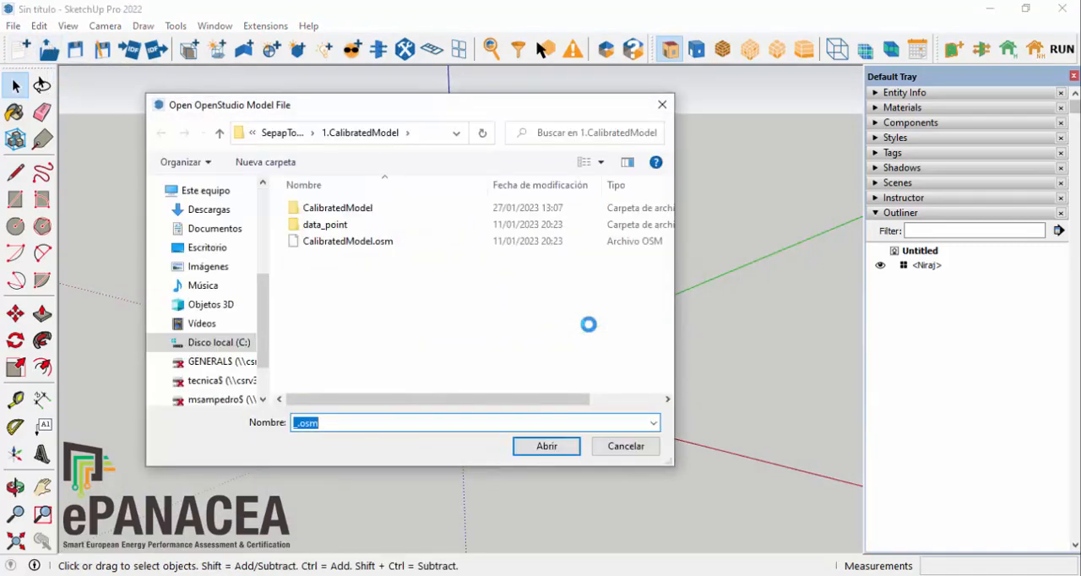
left_click(355, 242)
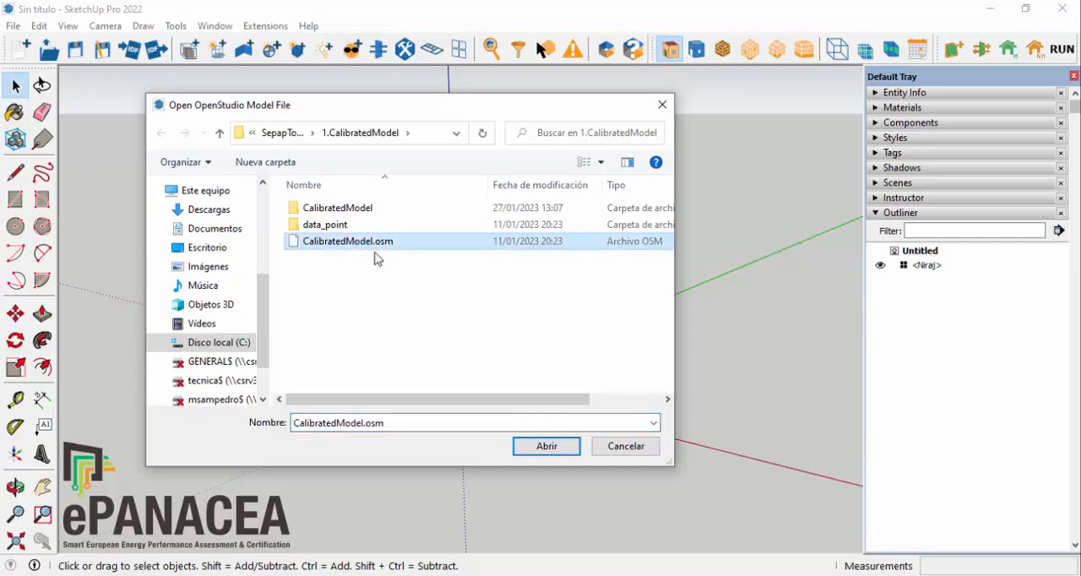
left_click(547, 447)
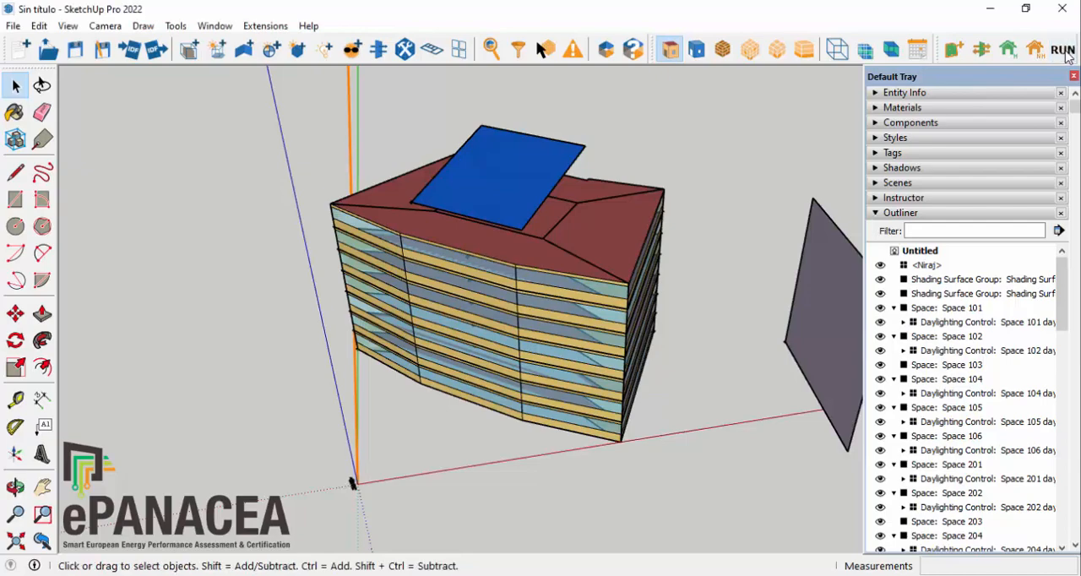
left_click(1062, 51)
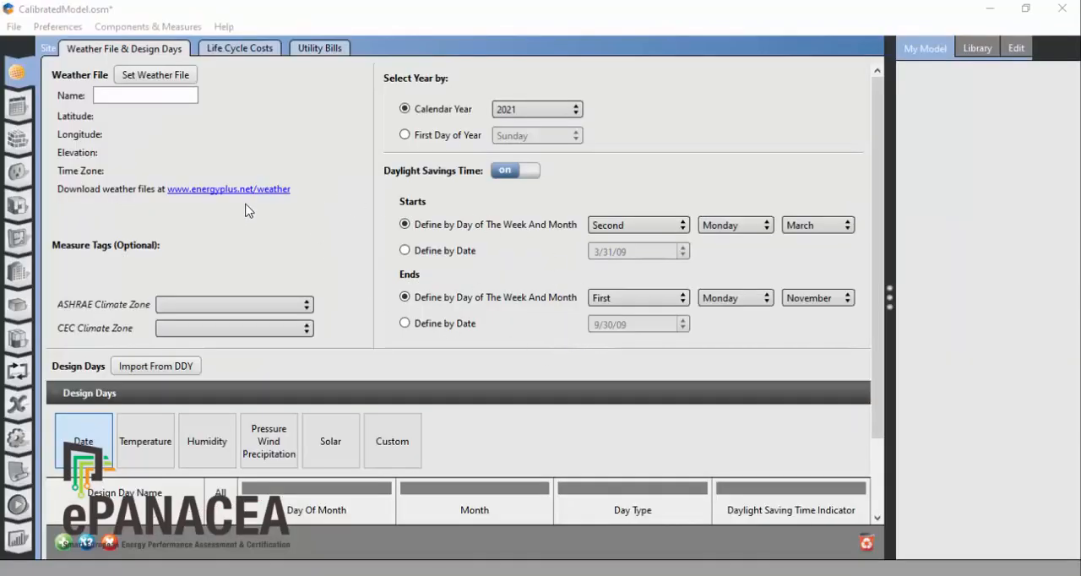
Step: Assign ESP_Pamplona_UPNA_2021.epw as the model's weather file
left_click(142, 76)
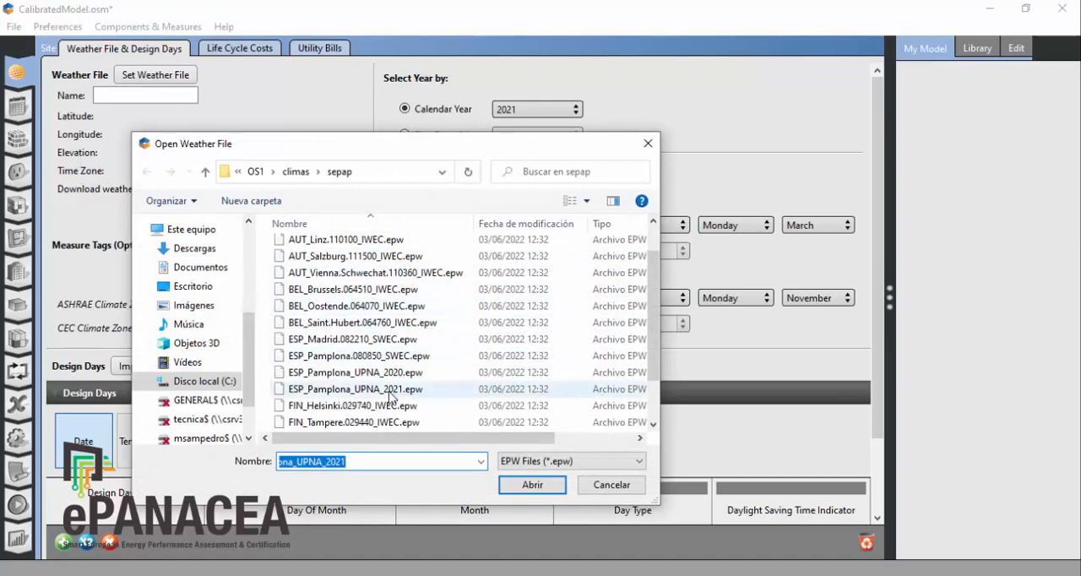
left_click(391, 390)
left_click(515, 485)
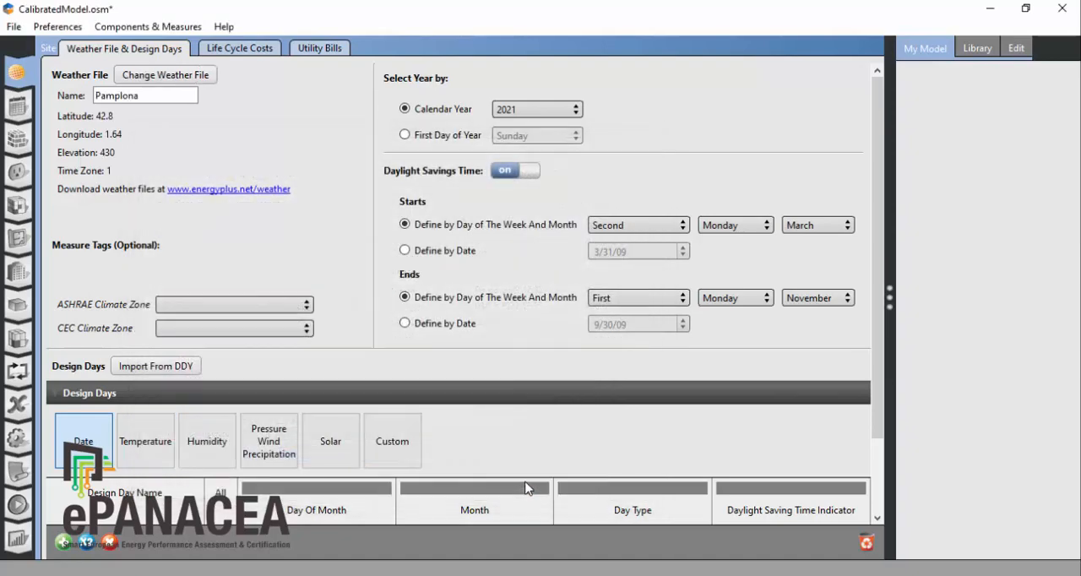
Step: Add the user-library measures Calibration Reports Enhanced Sepap and OpenStudio Results 3.4 from the QAQC group to the model's Reporting Measures
left_click(17, 473)
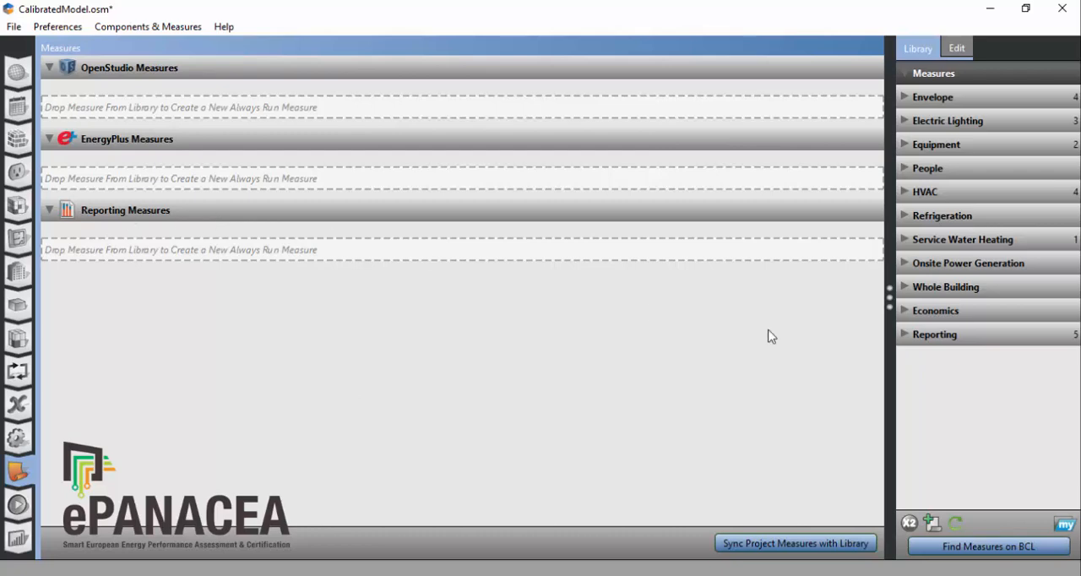
left_click(909, 334)
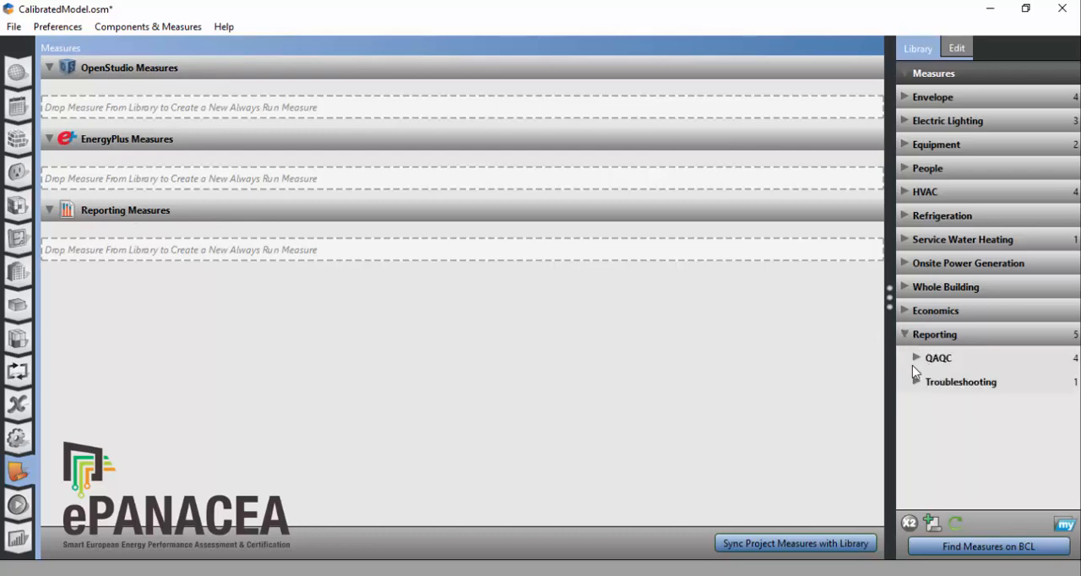
left_click(914, 361)
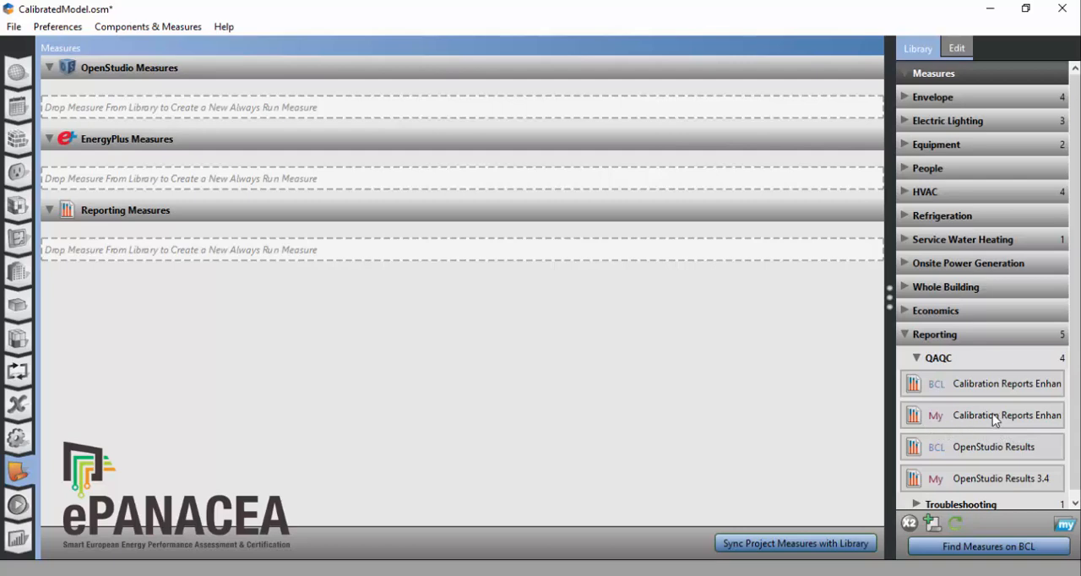
left_click_drag(993, 413, 263, 255)
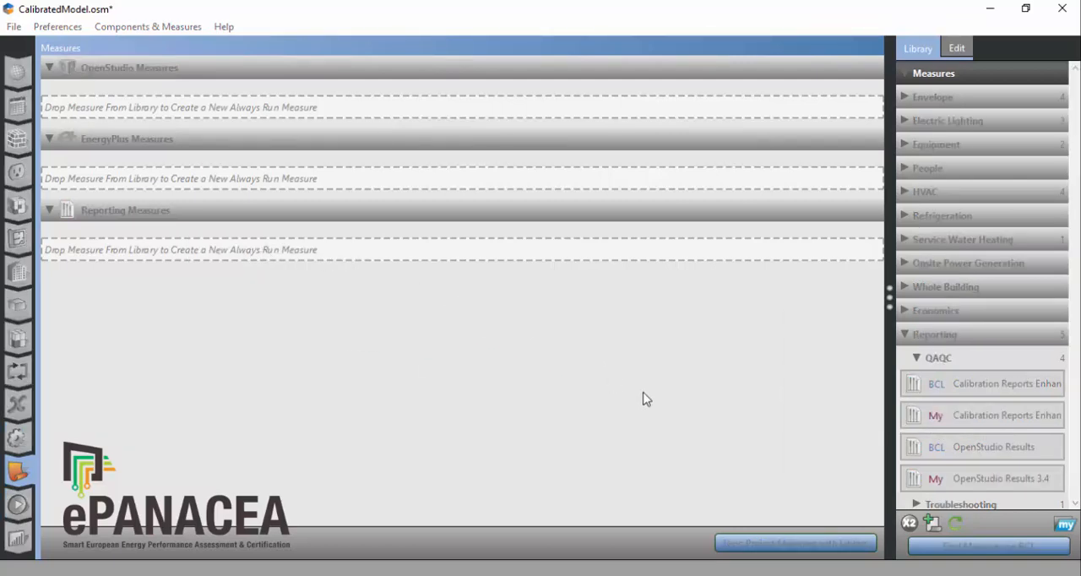
left_click_drag(997, 481, 147, 275)
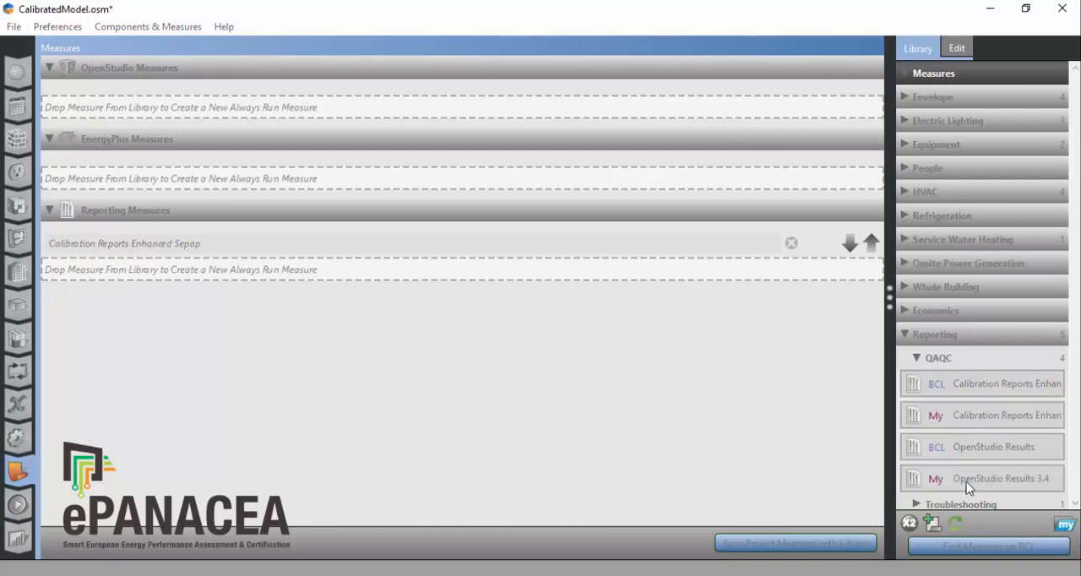
mouse_move(952, 483)
left_mouse_down()
mouse_move(906, 484)
mouse_move(942, 486)
left_mouse_up()
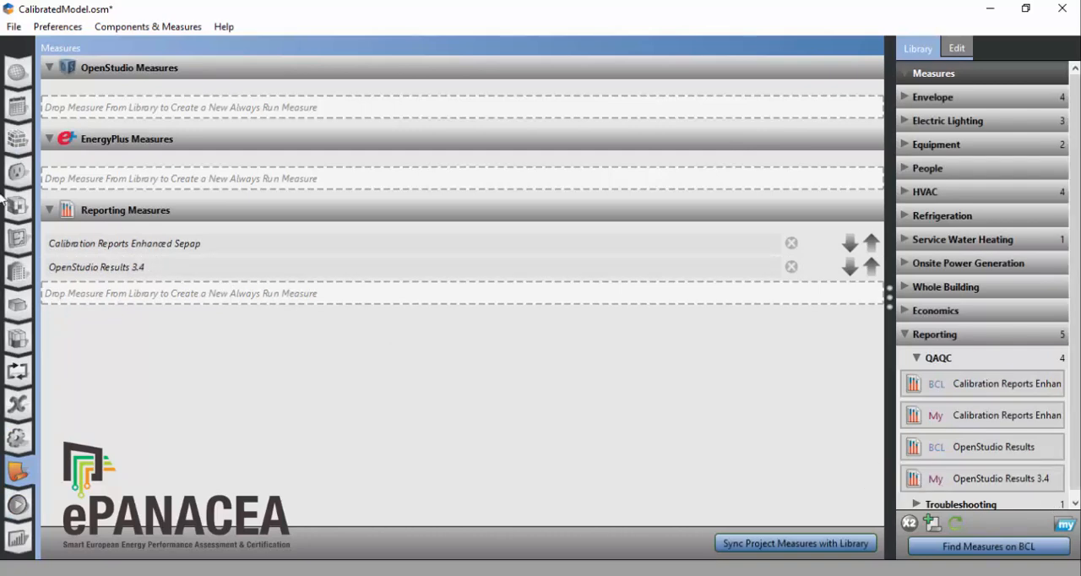
Step: Run the energy simulation of the calibrated model
left_click(17, 506)
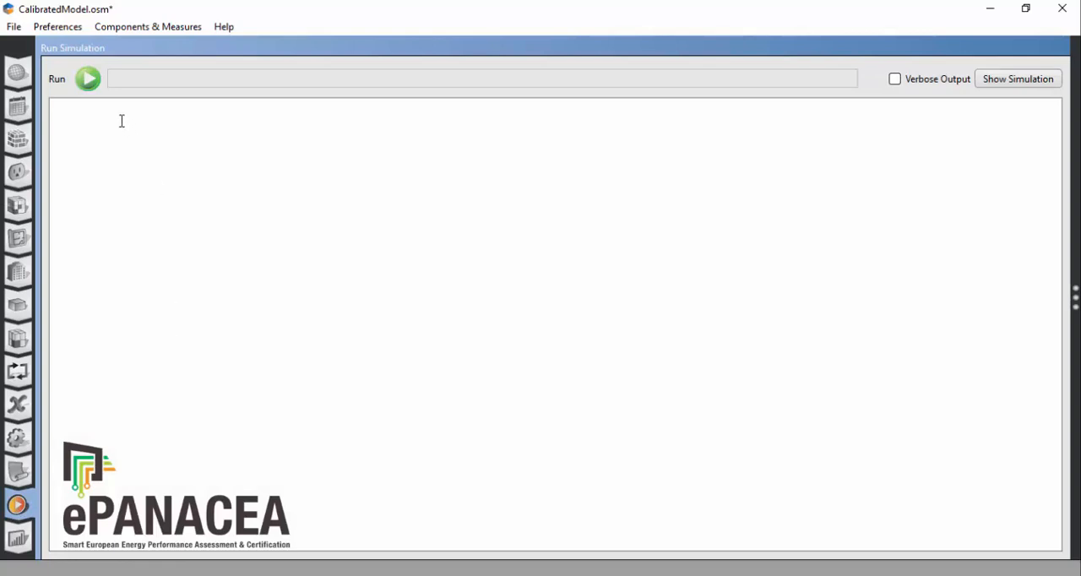
left_click(87, 78)
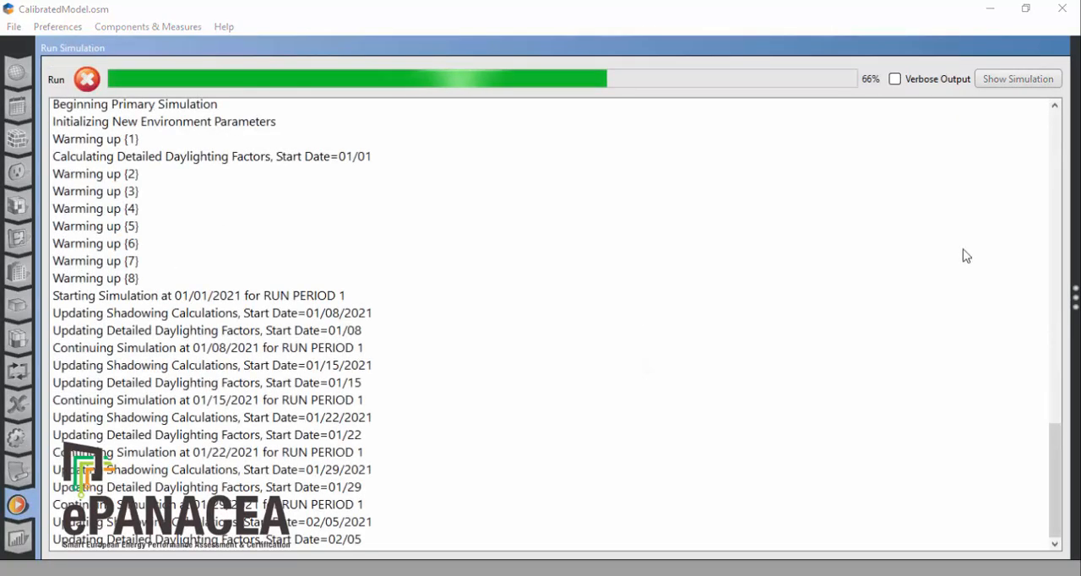
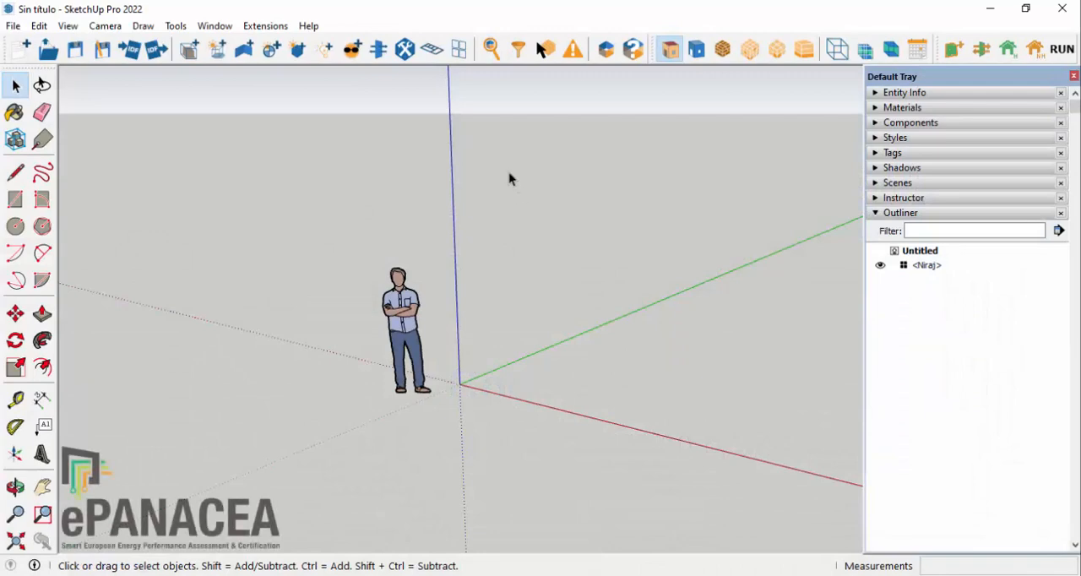
Step: Open CalibratedModel.osm from the 1.CalibratedModel folder without saving the current OpenStudio model
left_click(48, 49)
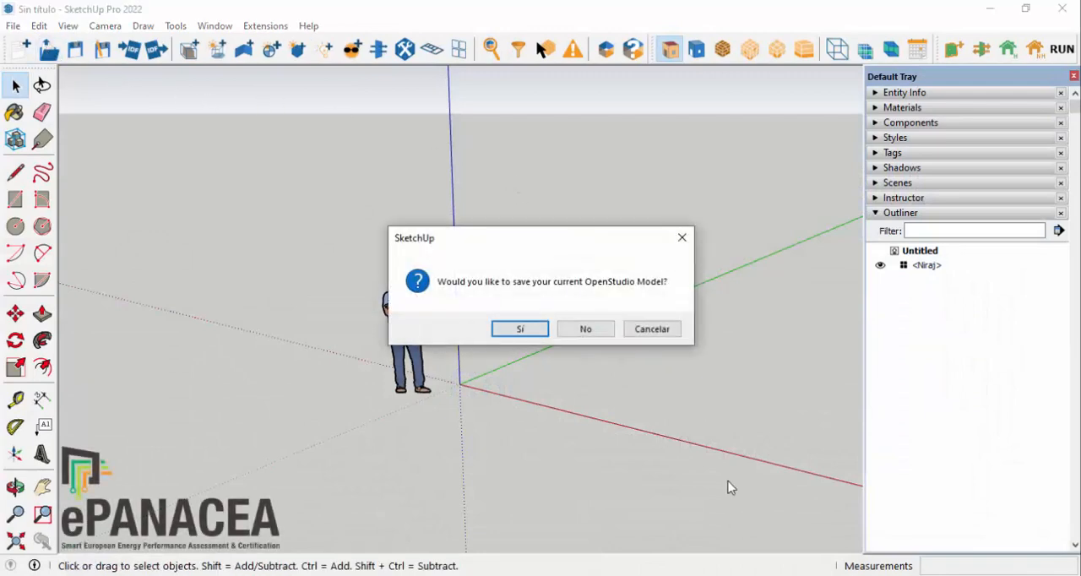
left_click(586, 329)
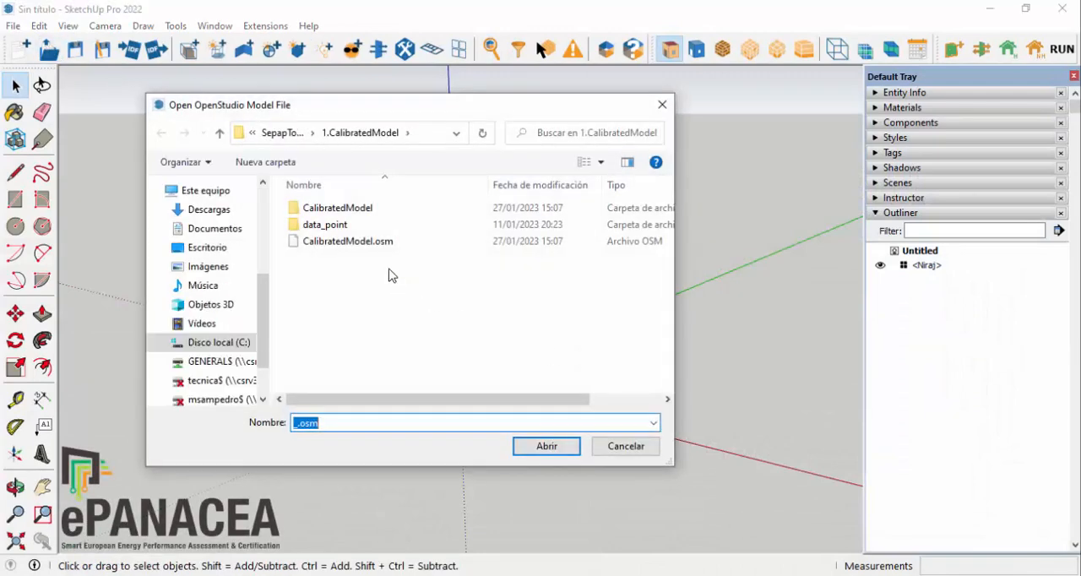
left_click(358, 244)
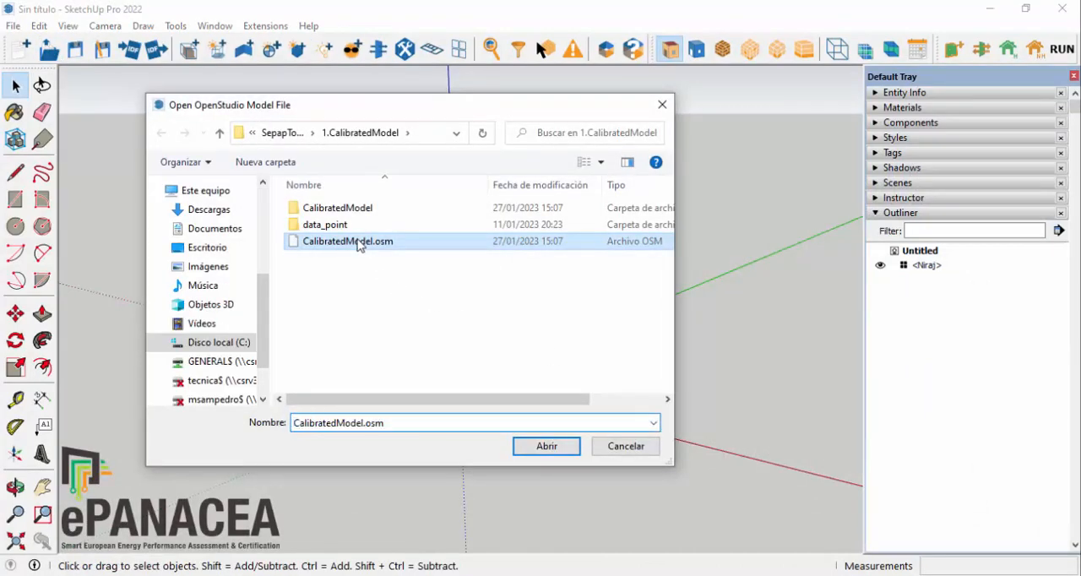
left_click(552, 446)
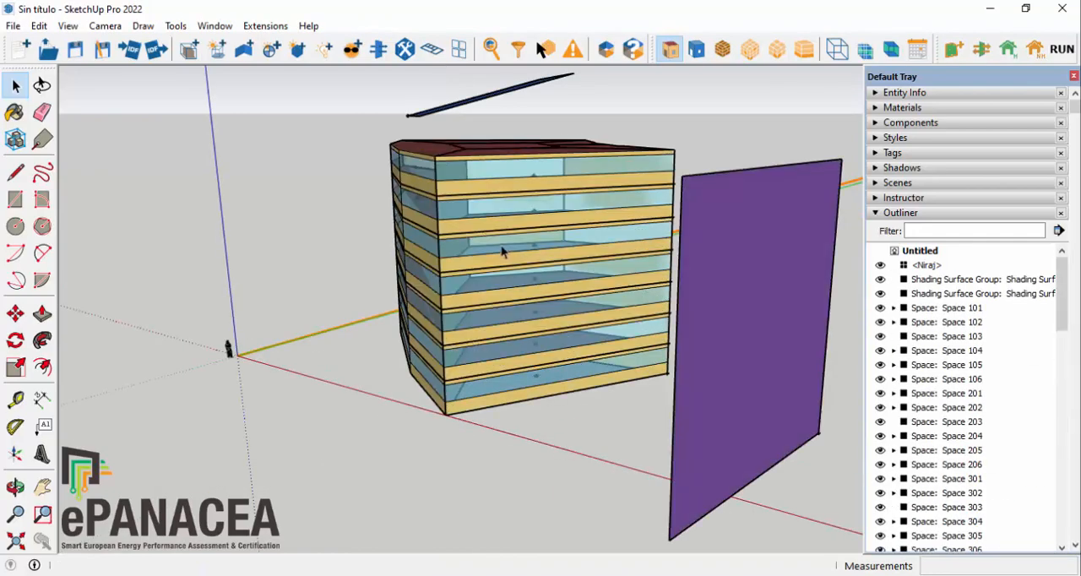
mouse_move(501, 245)
middle_mouse_down()
mouse_move(504, 307)
mouse_move(688, 213)
middle_mouse_up()
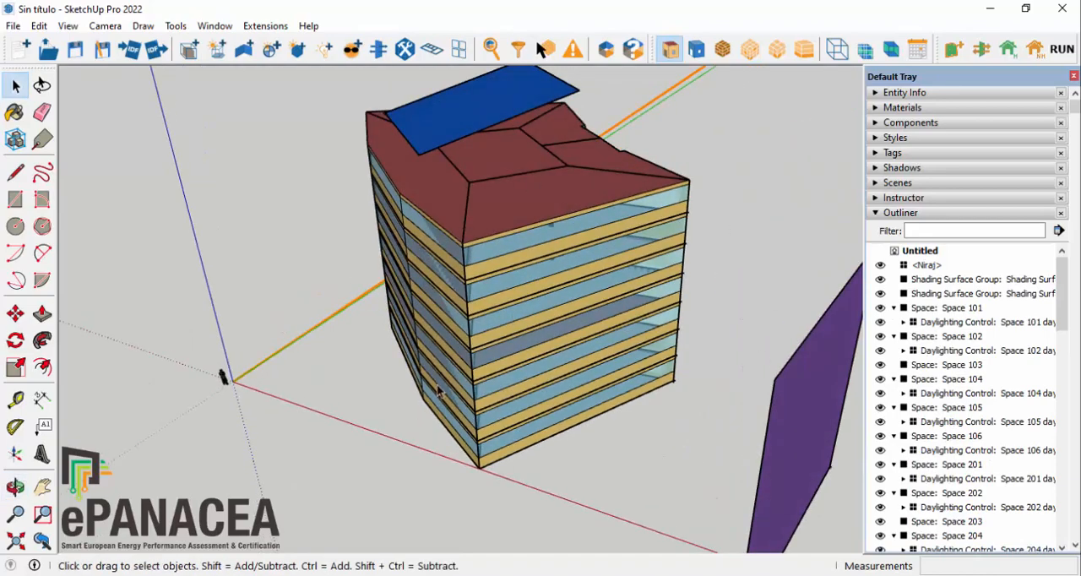
Step: Save a copy of the OpenStudio model as StandardModel.osm in the 2.StandardModel folder of SepapToolTutorial
left_click(103, 52)
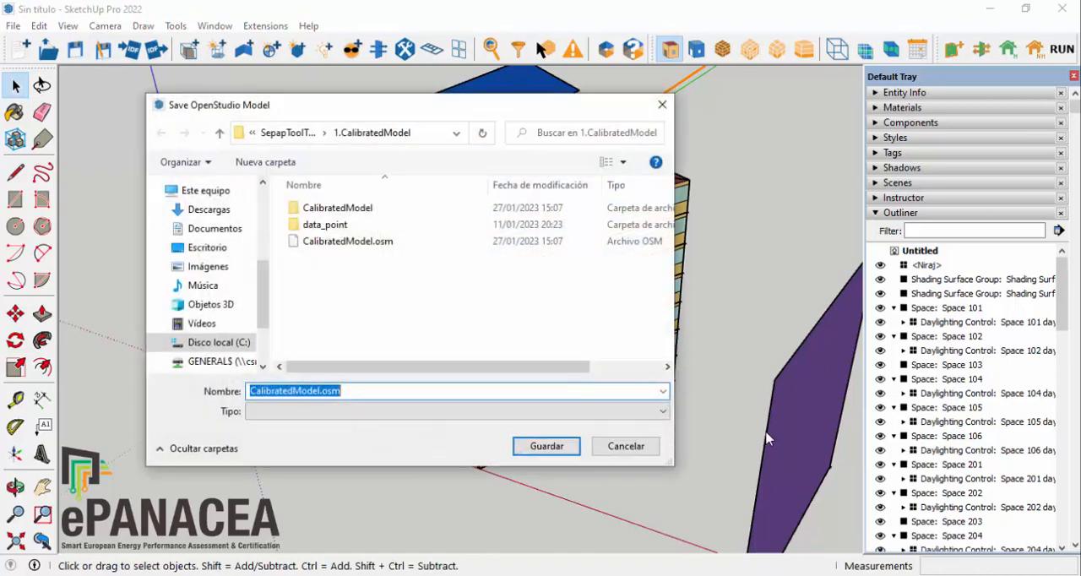
left_click(279, 132)
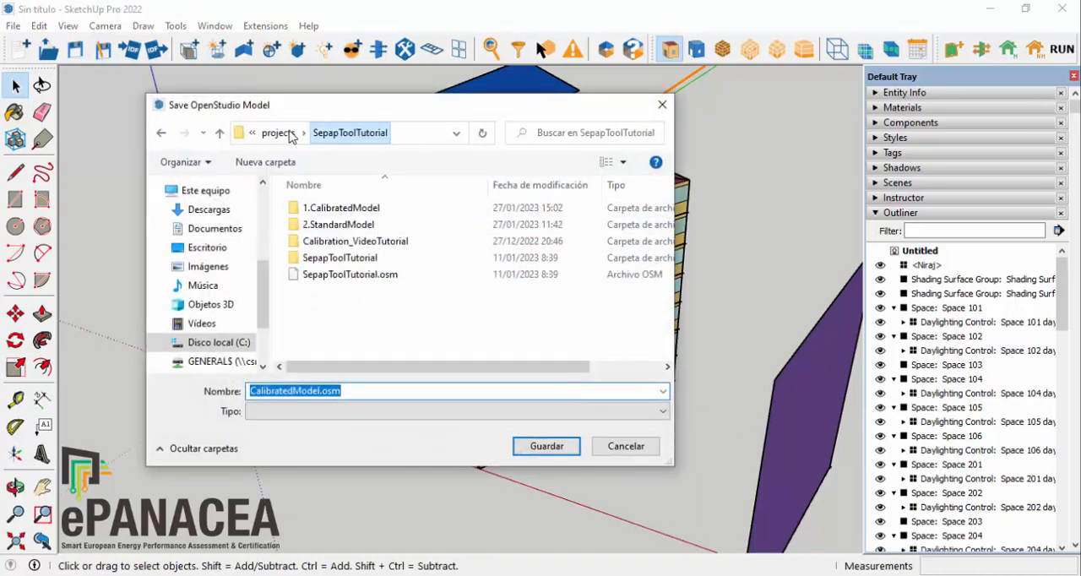
double_click(325, 228)
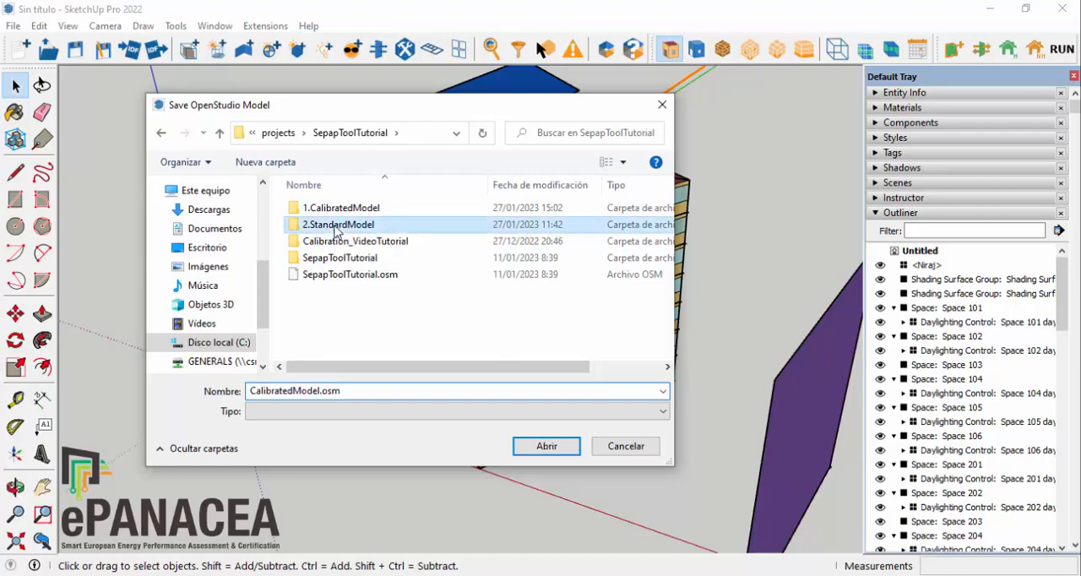
left_click(293, 391)
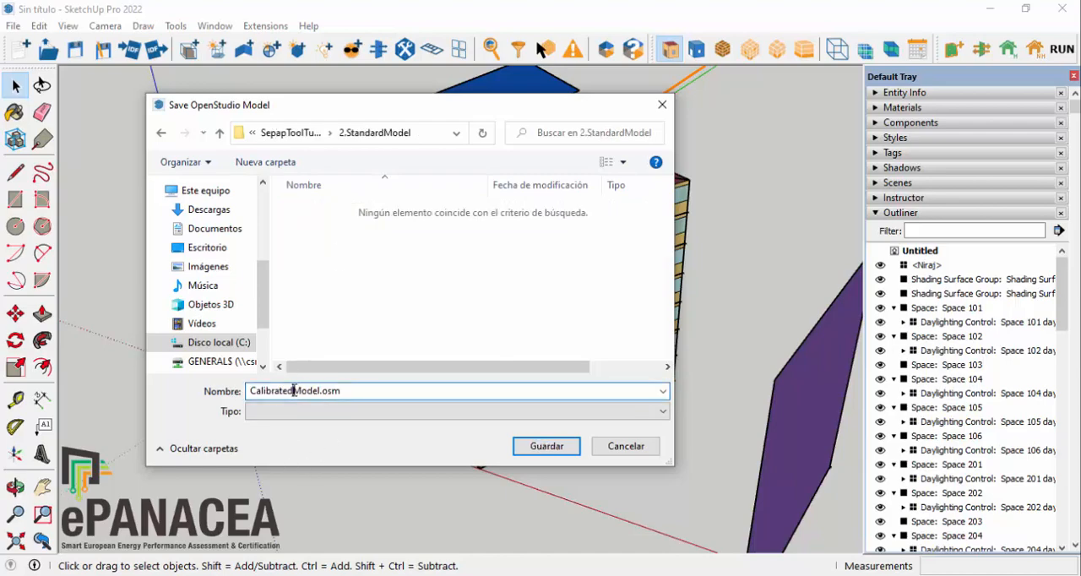
key("BackSpace")
key("BackSpace")
key("BackSpace")
key("BackSpace")
key("BackSpace")
key("BackSpace")
key("BackSpace")
key("BackSpace")
key("BackSpace")
key("BackSpace")
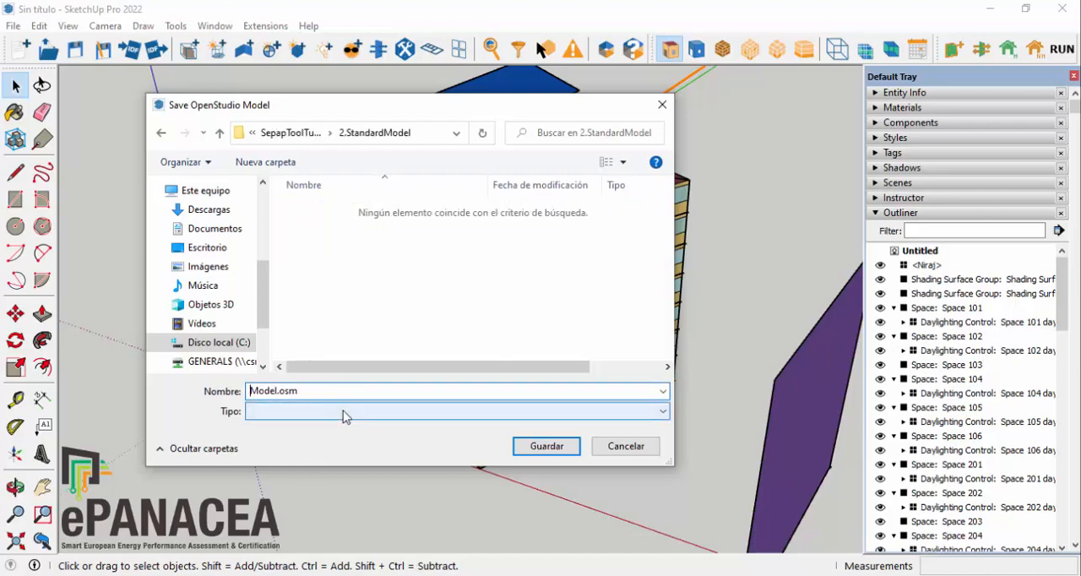
type("Standard")
left_click(547, 447)
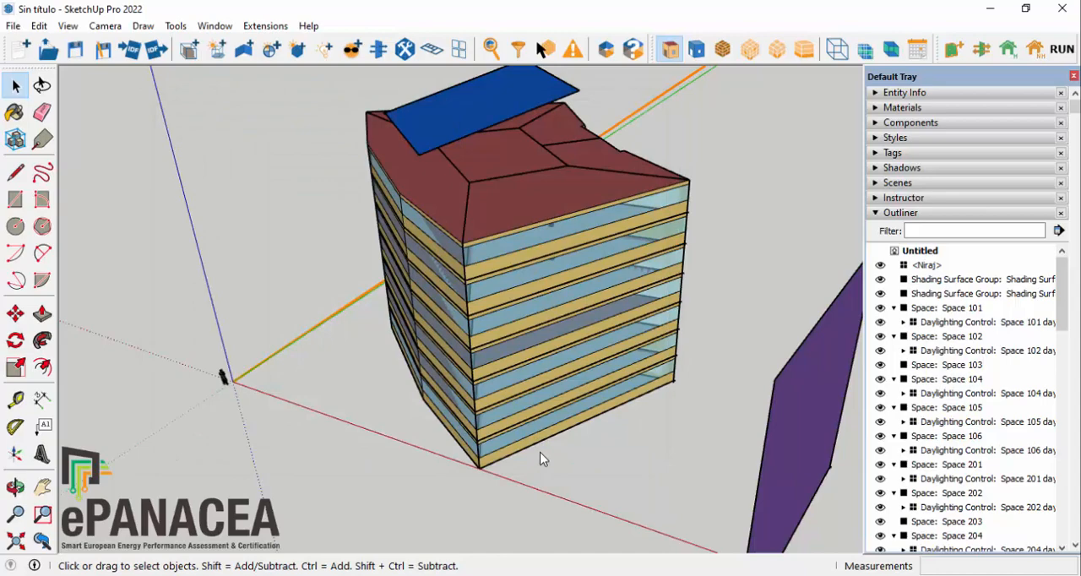
Step: Revert the model's occupant behaviour to standard with the SEPAP Tool extension
middle_click_drag(549, 412, 545, 443)
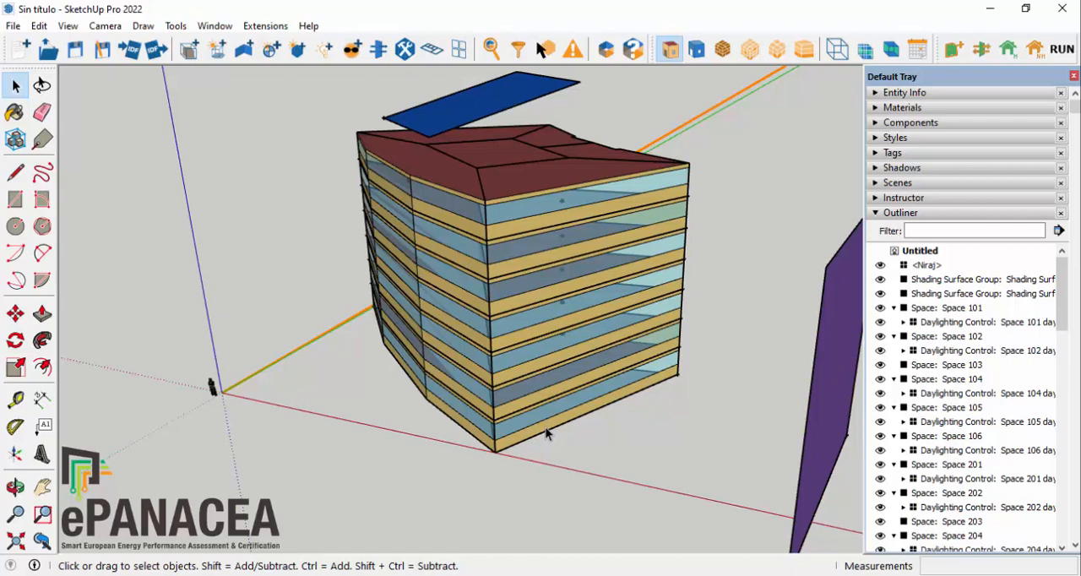
left_click(263, 26)
mouse_move(289, 144)
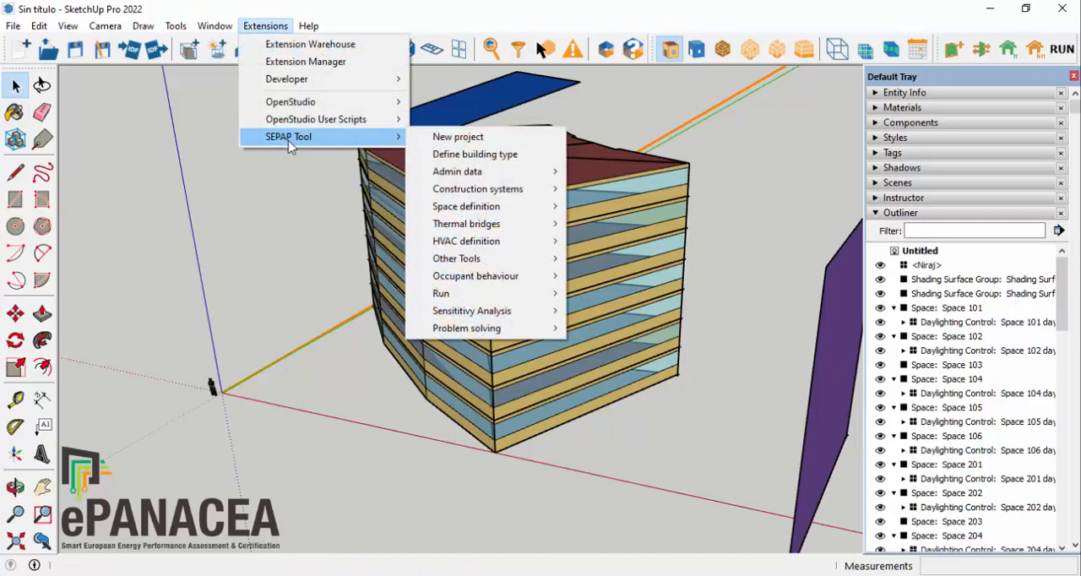
mouse_move(498, 281)
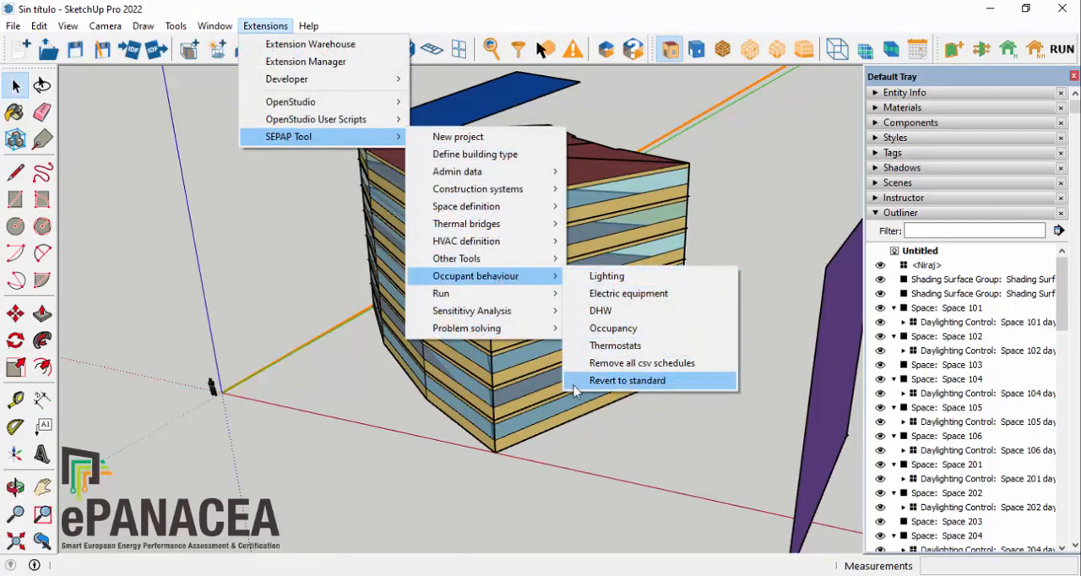
left_click(652, 389)
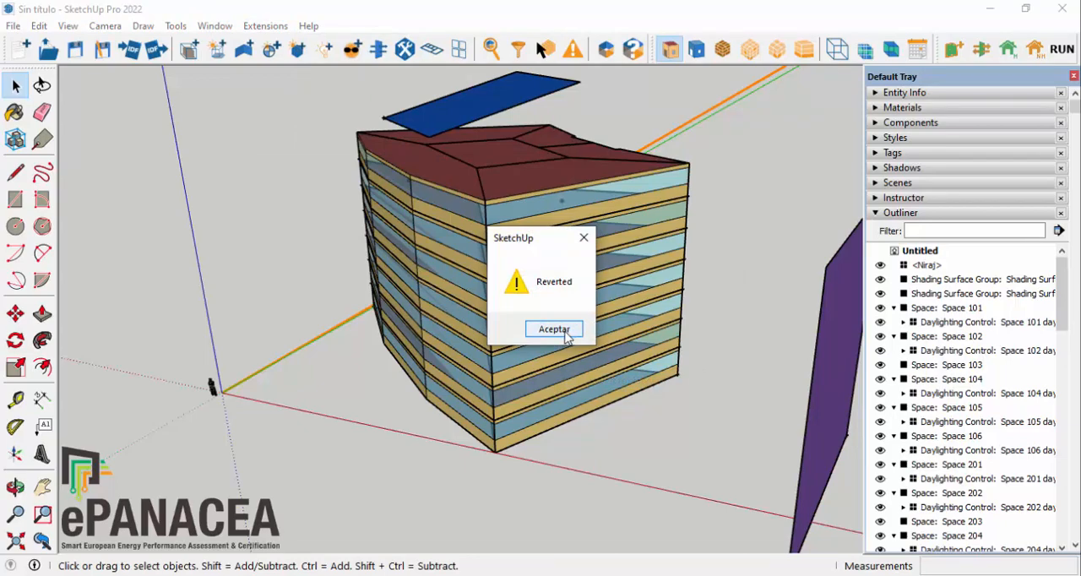
left_click(563, 333)
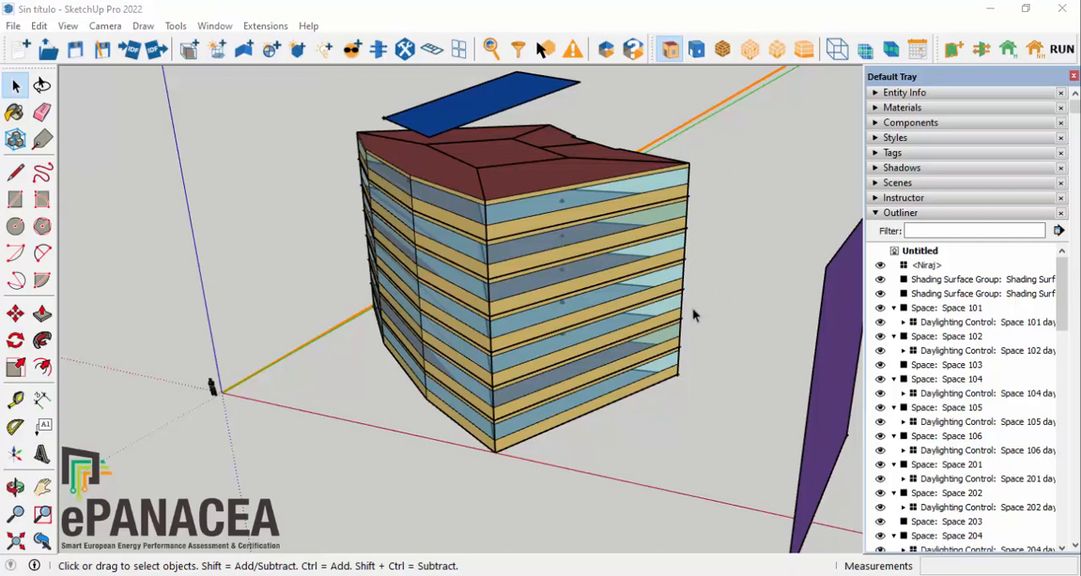
Step: Launch the standard model in the OpenStudio application and assign ESP_Pamplona.080850_SWEC.epw as its weather file
left_click(1067, 54)
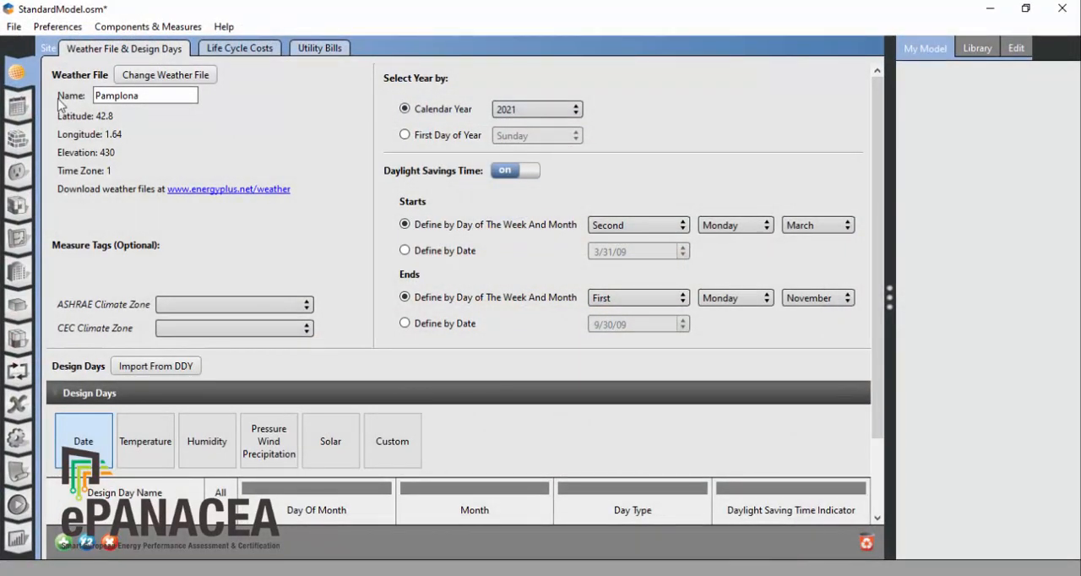
left_click(199, 77)
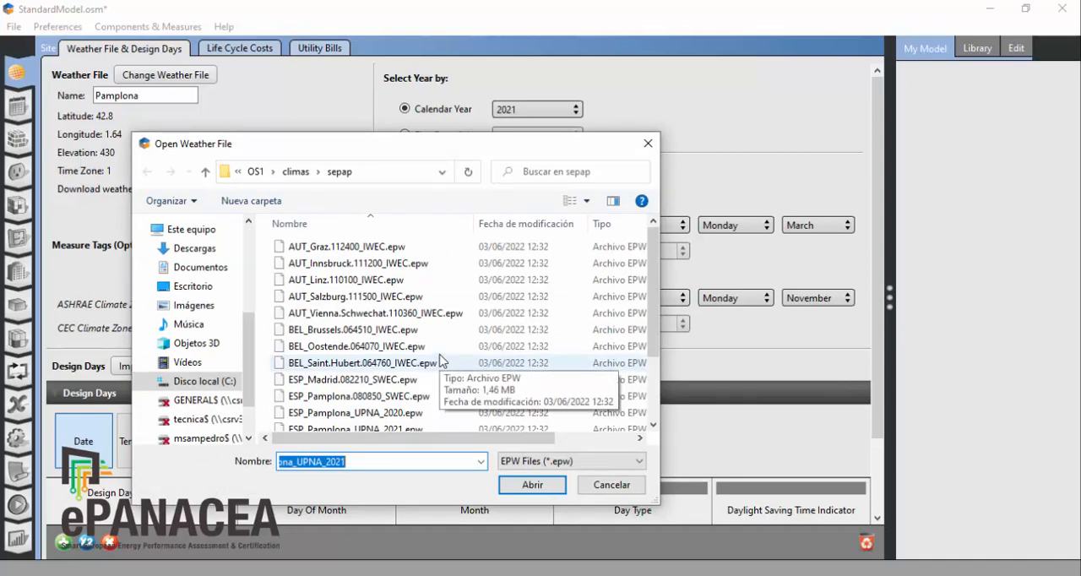
scroll(359, 319, "down", 2)
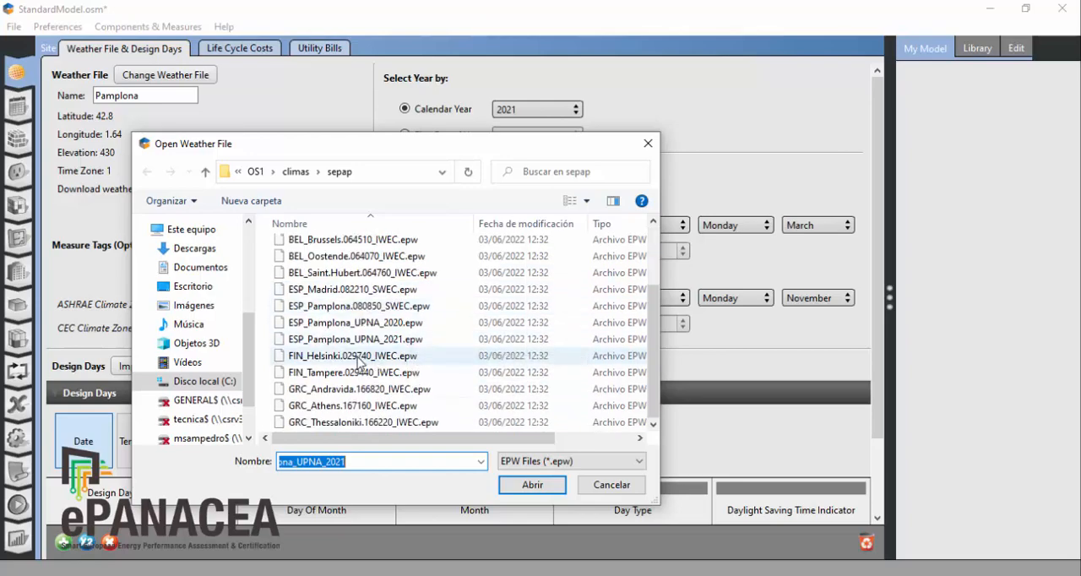
left_click(355, 307)
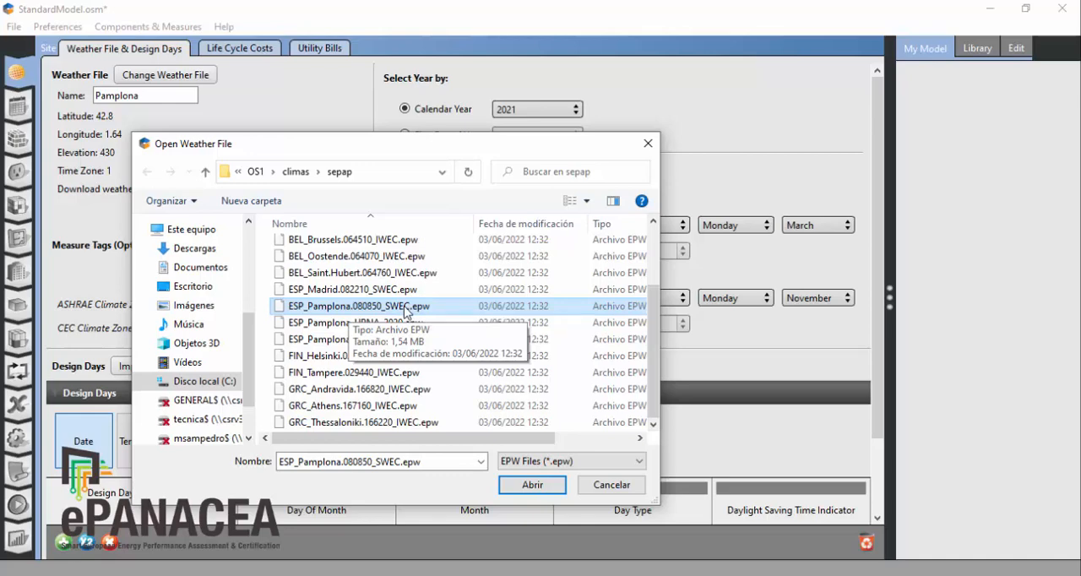
left_click(532, 486)
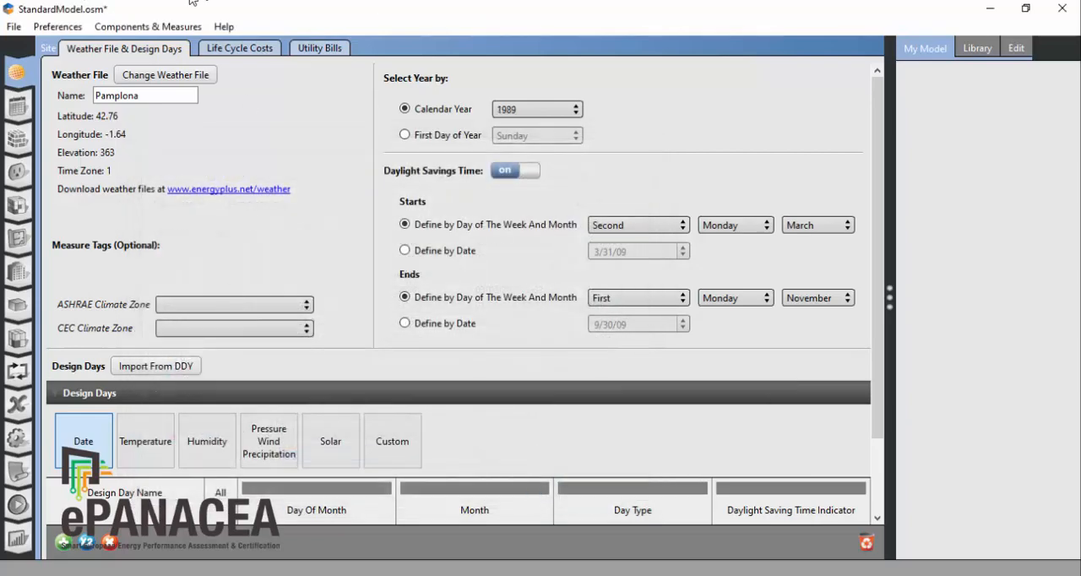
Step: Run the energy simulation of StandardModel.osm
left_click(17, 506)
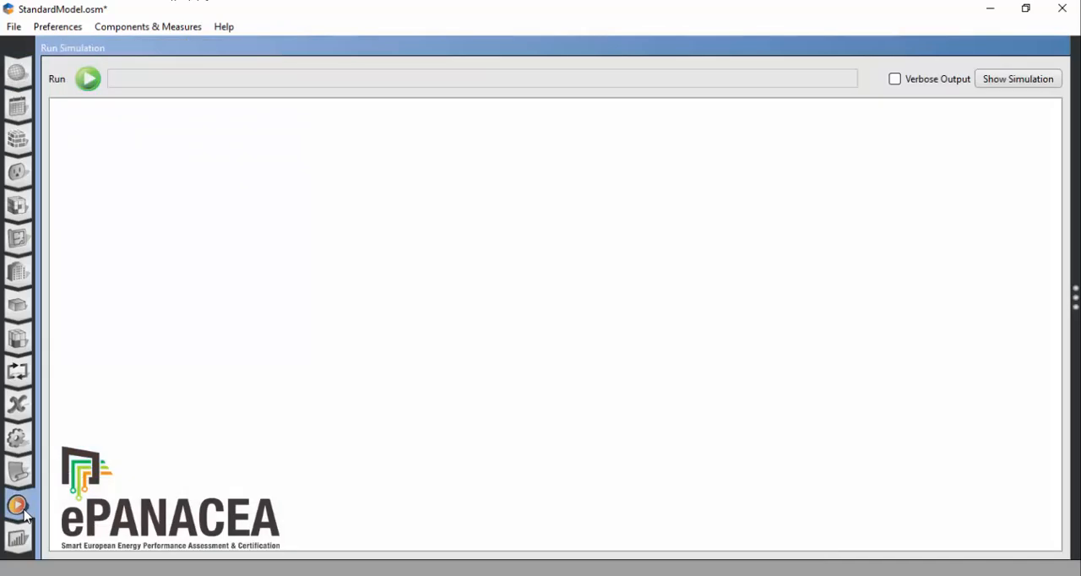
left_click(87, 81)
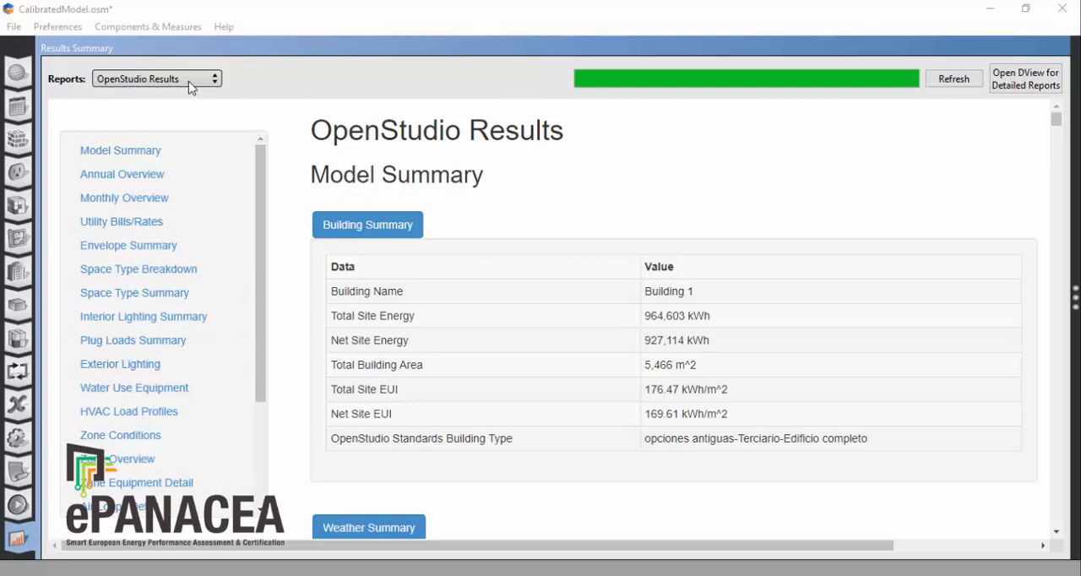
Step: Show the OpenStudio Results report of CalibratedModel.osm and examine total and net site energy and EUI in the Building Summary
left_click(212, 79)
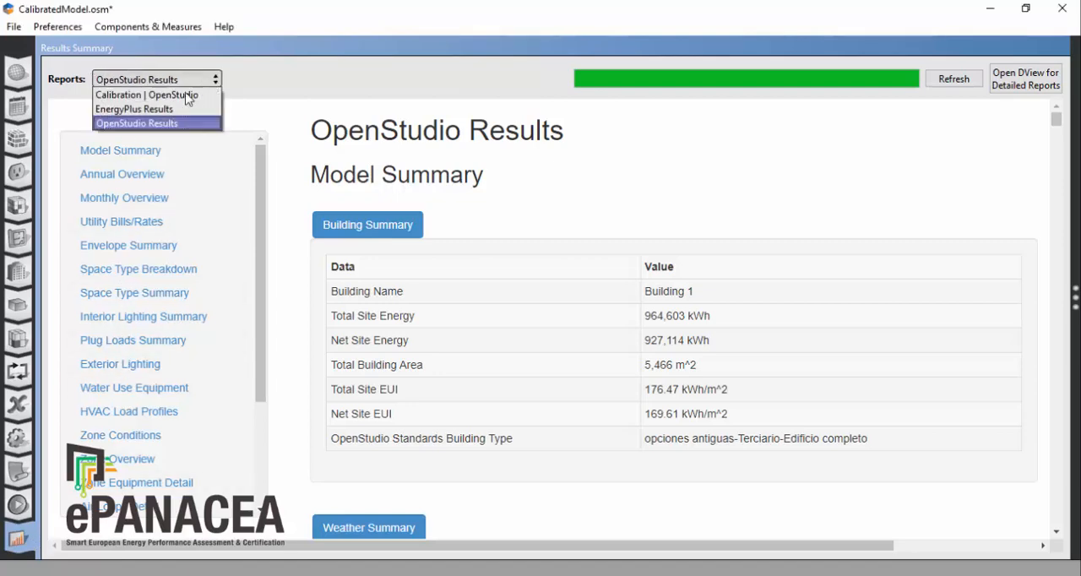
left_click(154, 124)
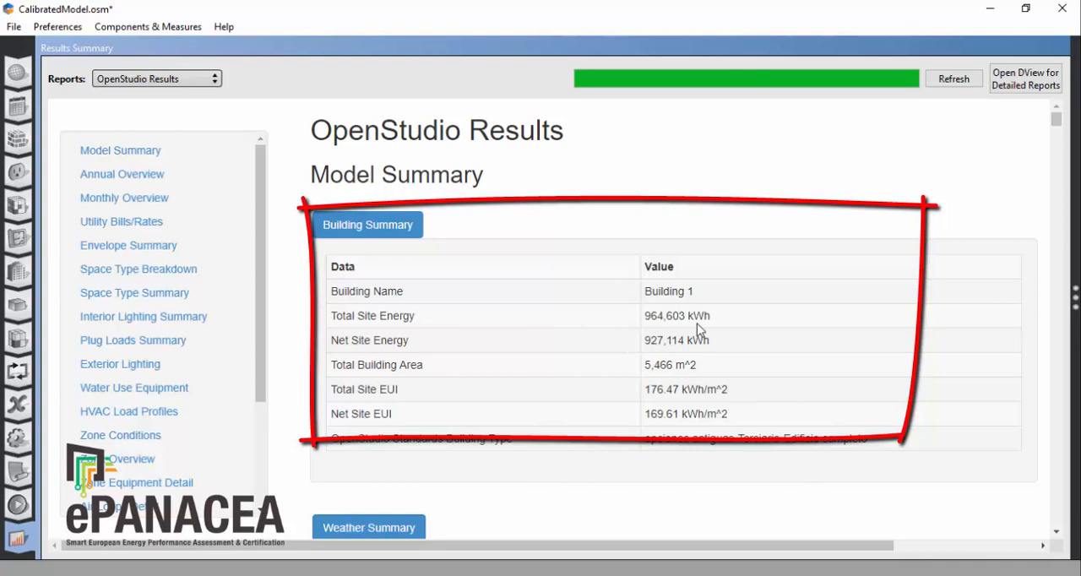
left_click_drag(711, 320, 644, 321)
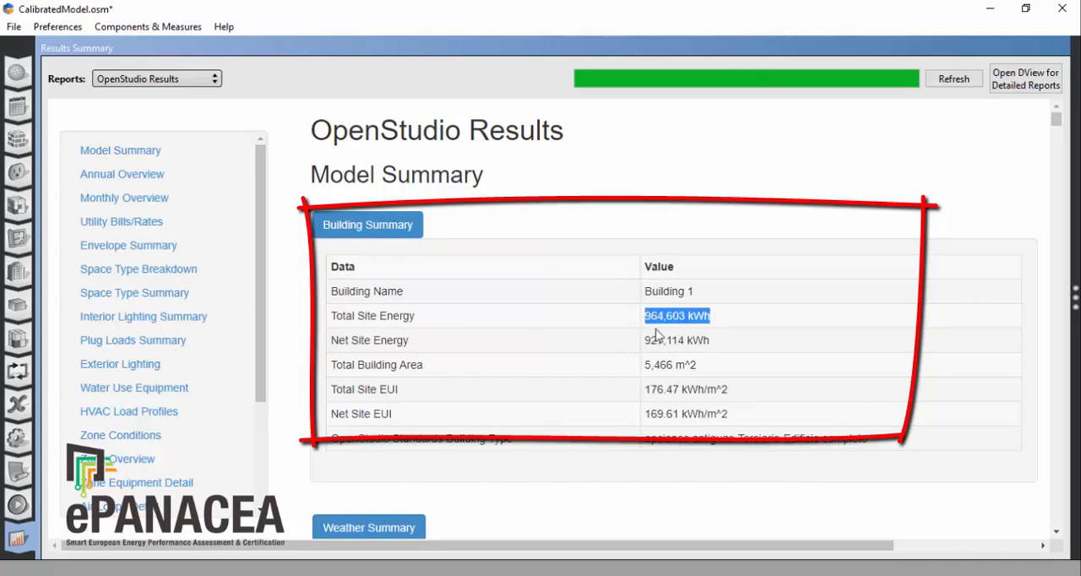
left_click_drag(714, 342, 640, 343)
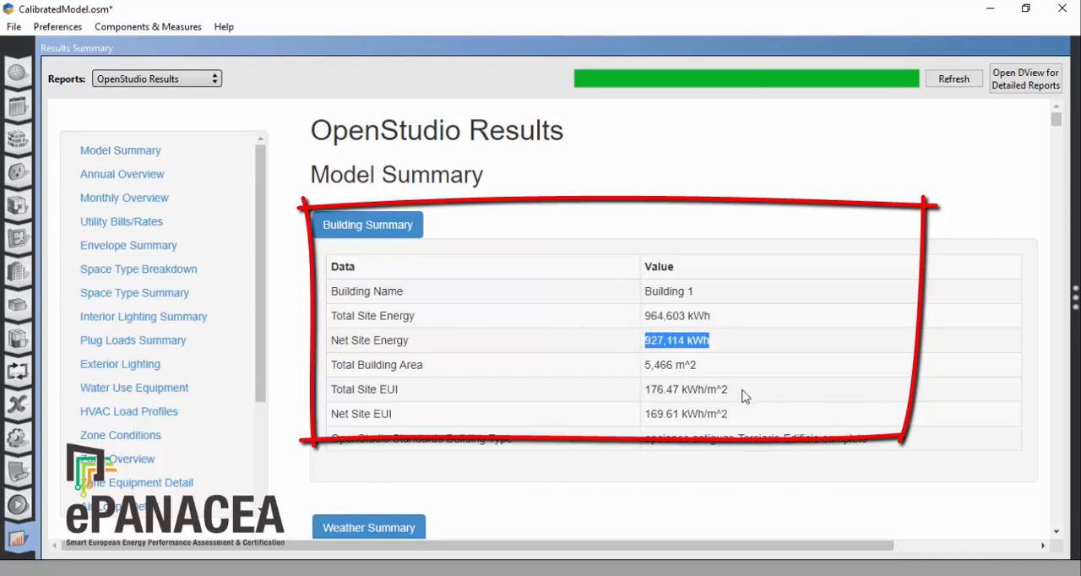
left_click_drag(745, 397, 632, 394)
left_click_drag(749, 416, 630, 414)
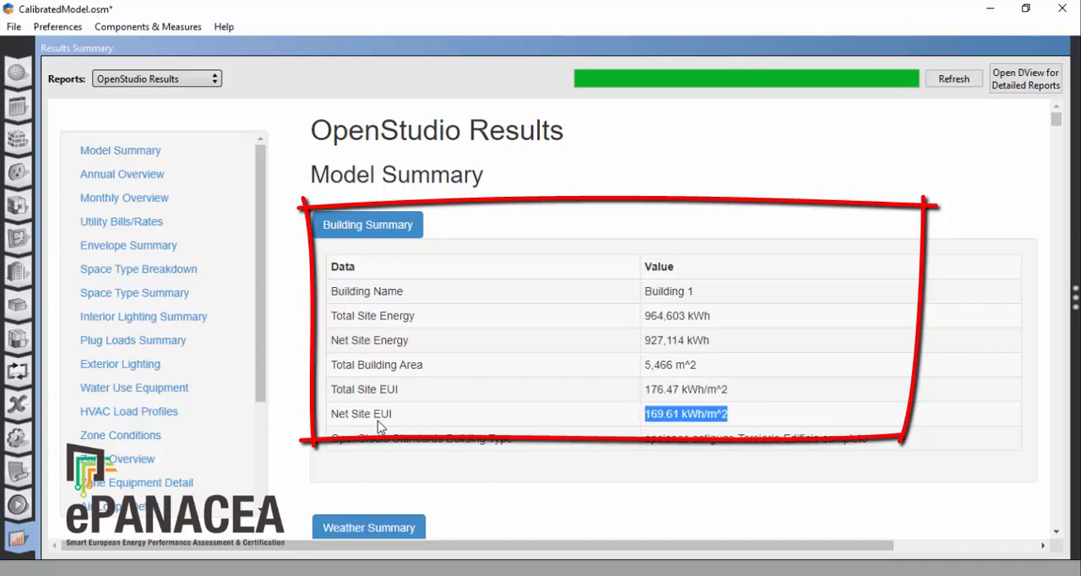
left_click_drag(331, 416, 402, 424)
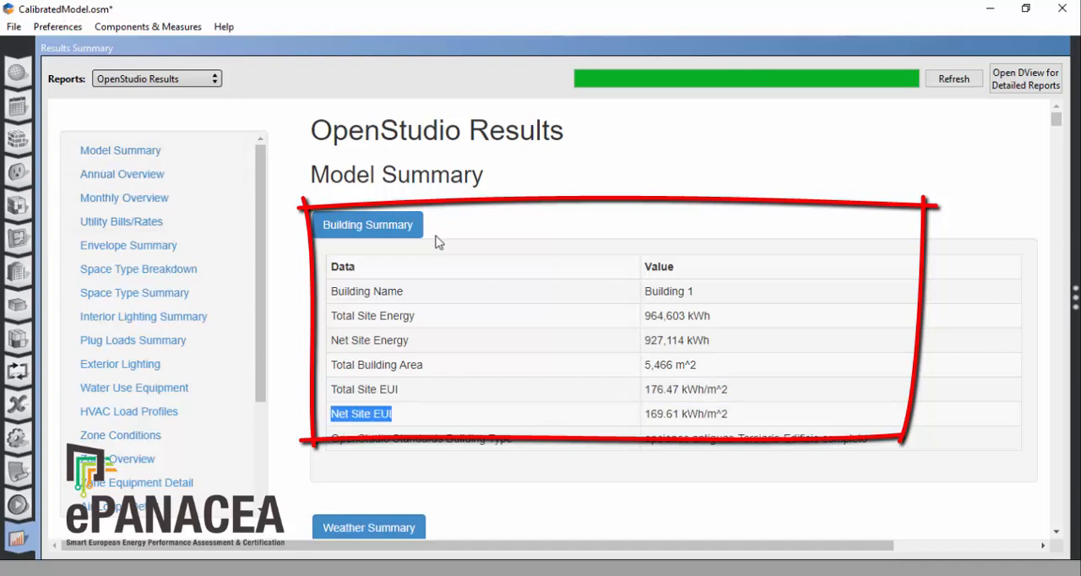
left_click(799, 497)
Step: Review the calibrated model's weather, design day and unmet hours summaries, checking the heating and occupied heating unmet hours
scroll(797, 496, "down", 3)
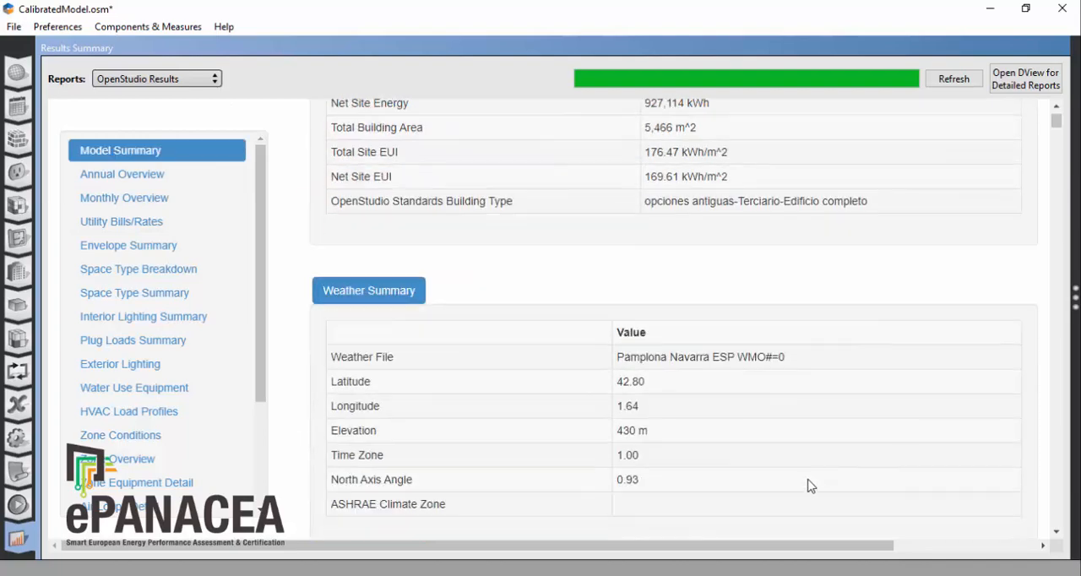
scroll(875, 447, "down", 5)
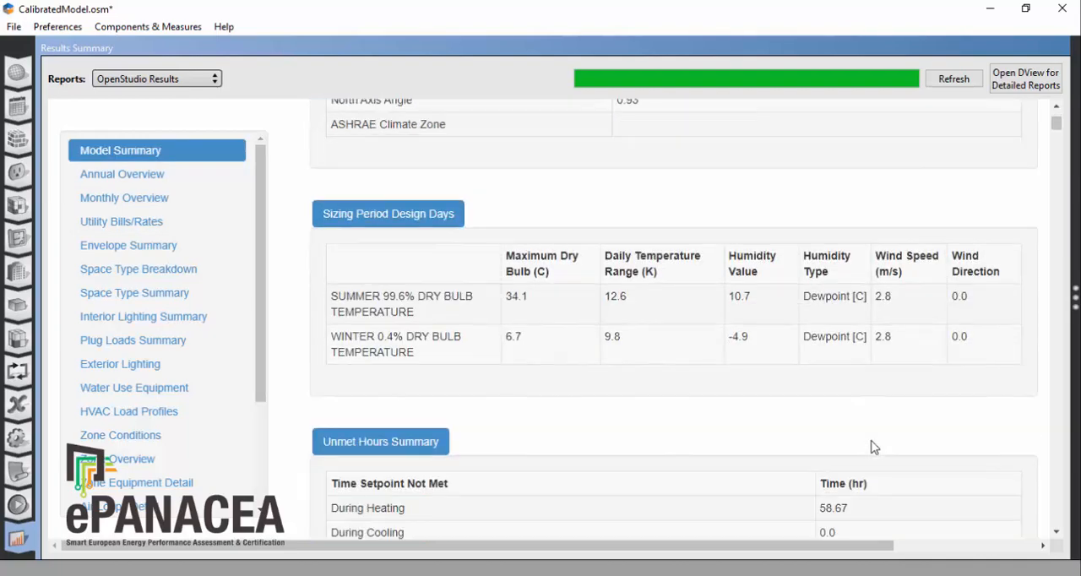
scroll(874, 447, "down", 1)
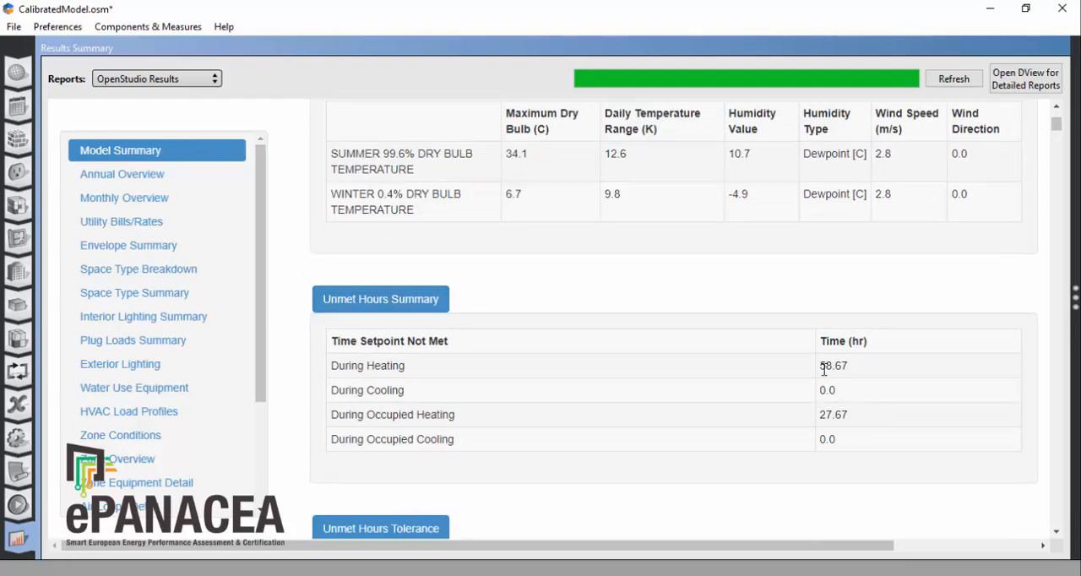
left_click_drag(821, 366, 884, 374)
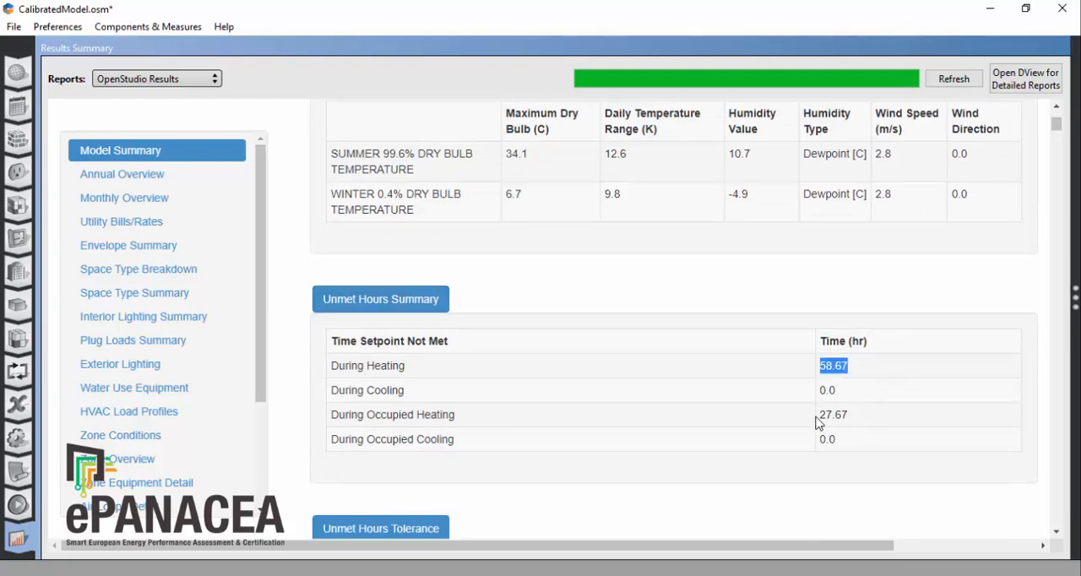
left_click_drag(819, 415, 852, 416)
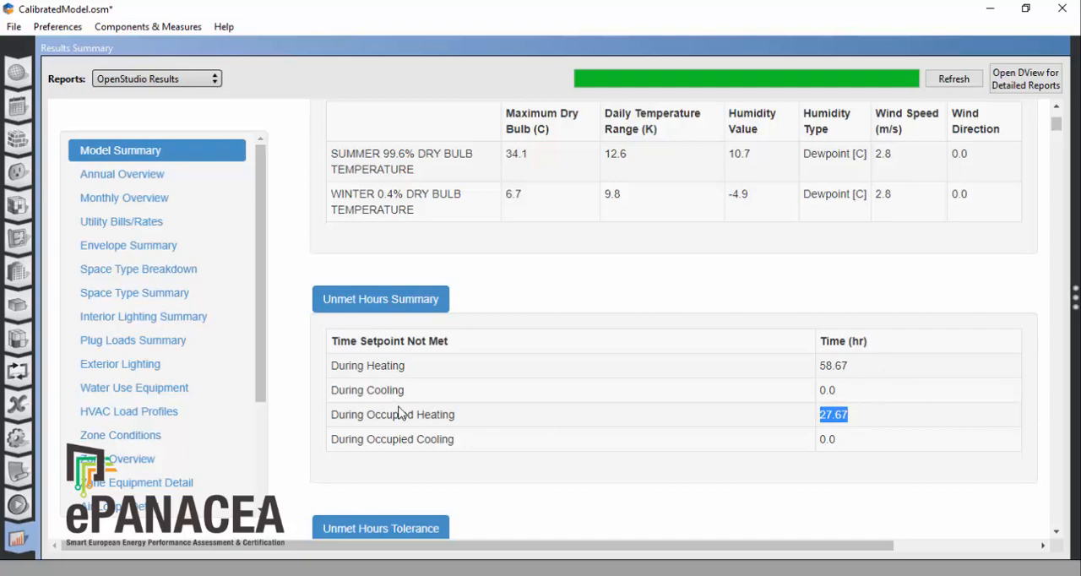
scroll(724, 475, "down", 3)
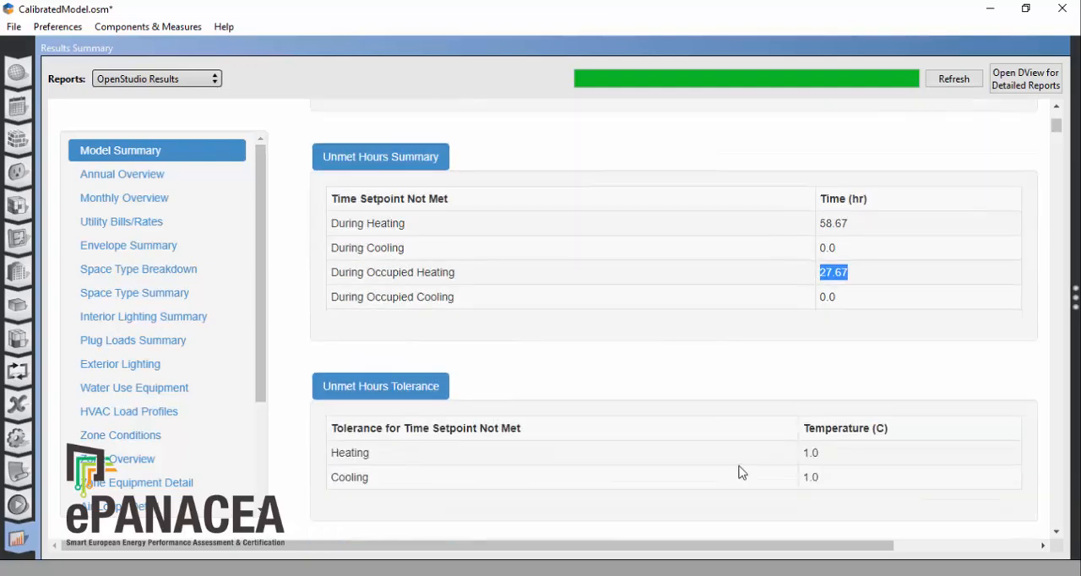
Step: Examine the calibrated model's annual end-use breakdown in the pie chart and show its End Use consumption table
scroll(740, 456, "down", 5)
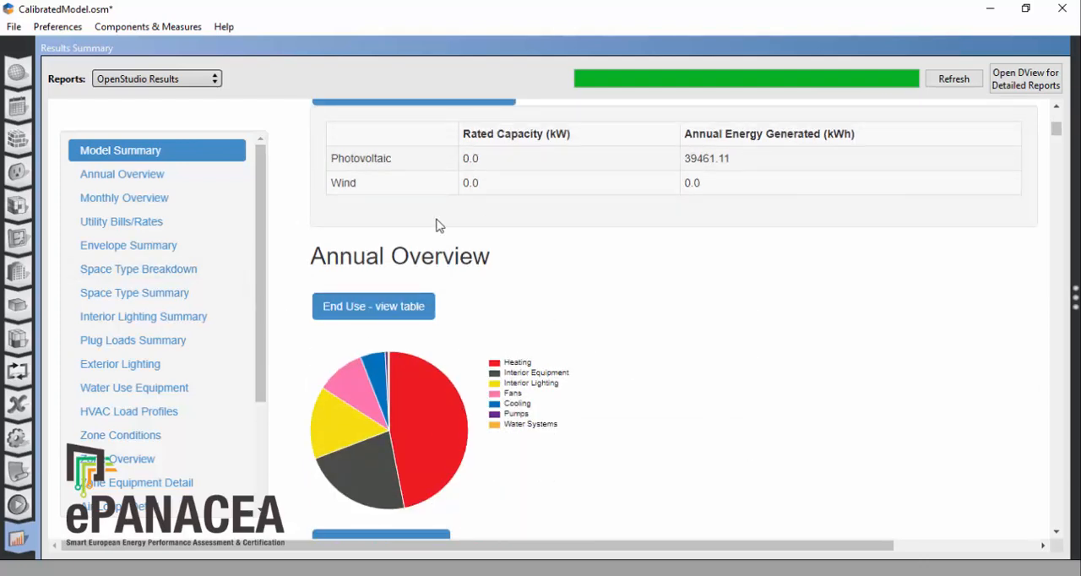
scroll(622, 364, "down", 1)
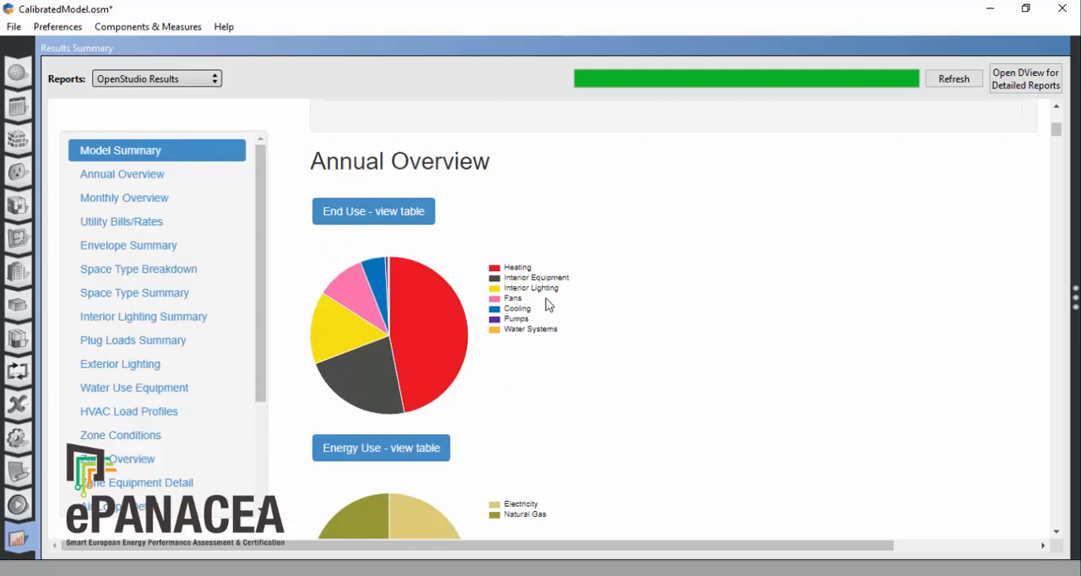
mouse_move(436, 373)
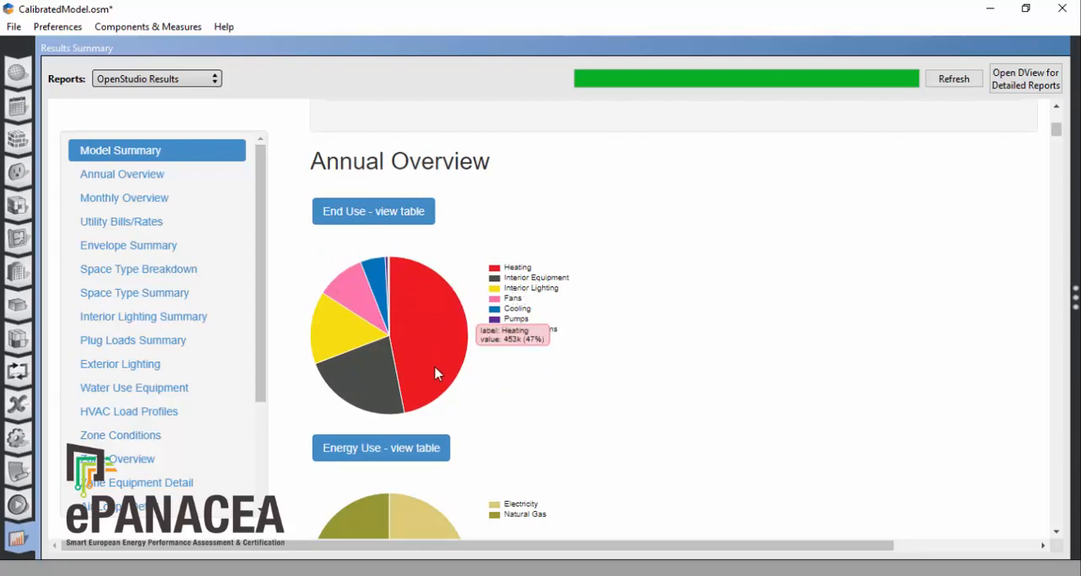
mouse_move(378, 402)
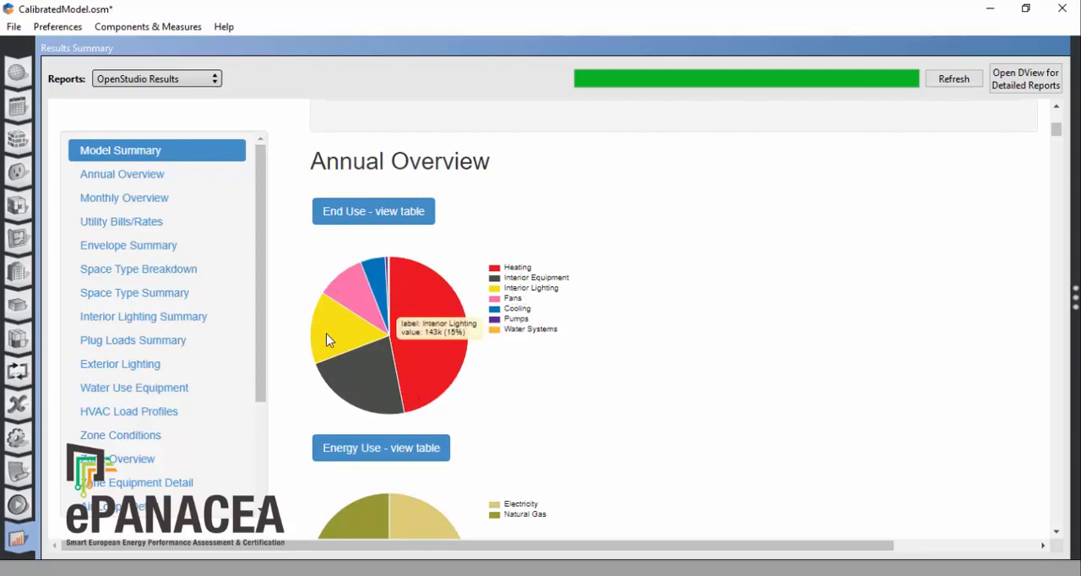
mouse_move(387, 275)
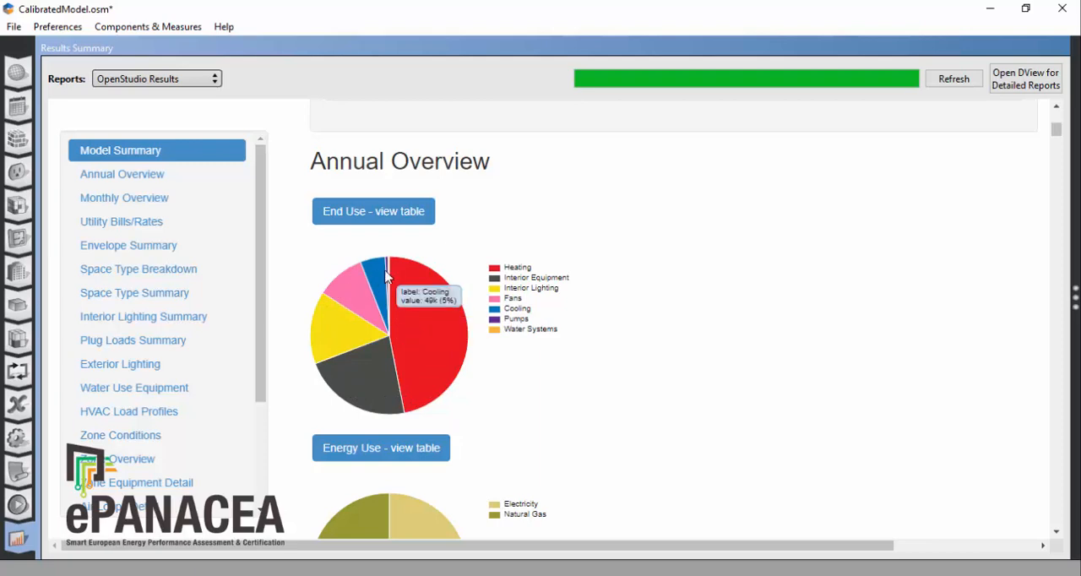
left_click(376, 212)
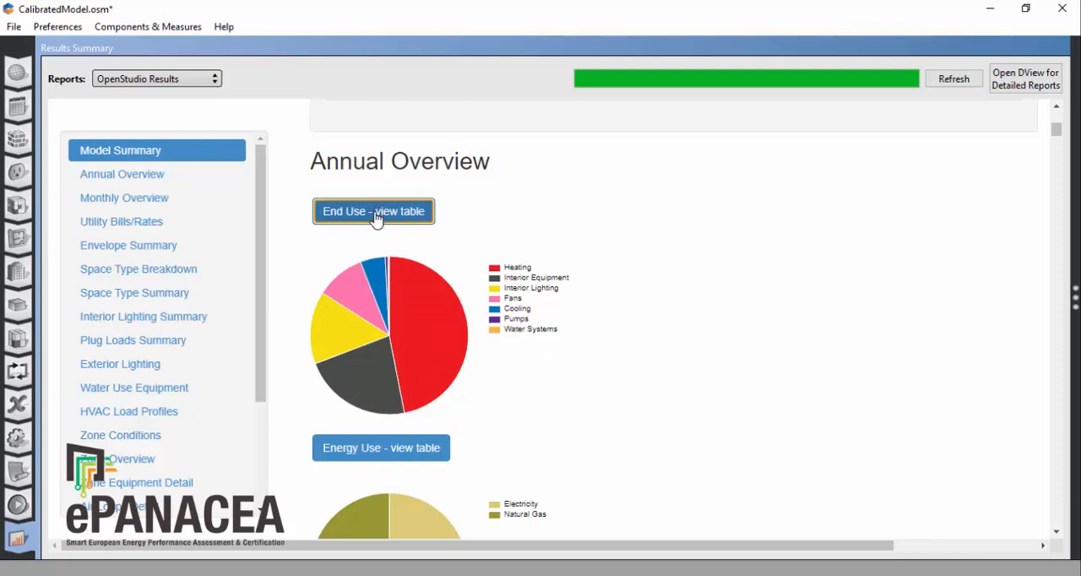
left_click(376, 215)
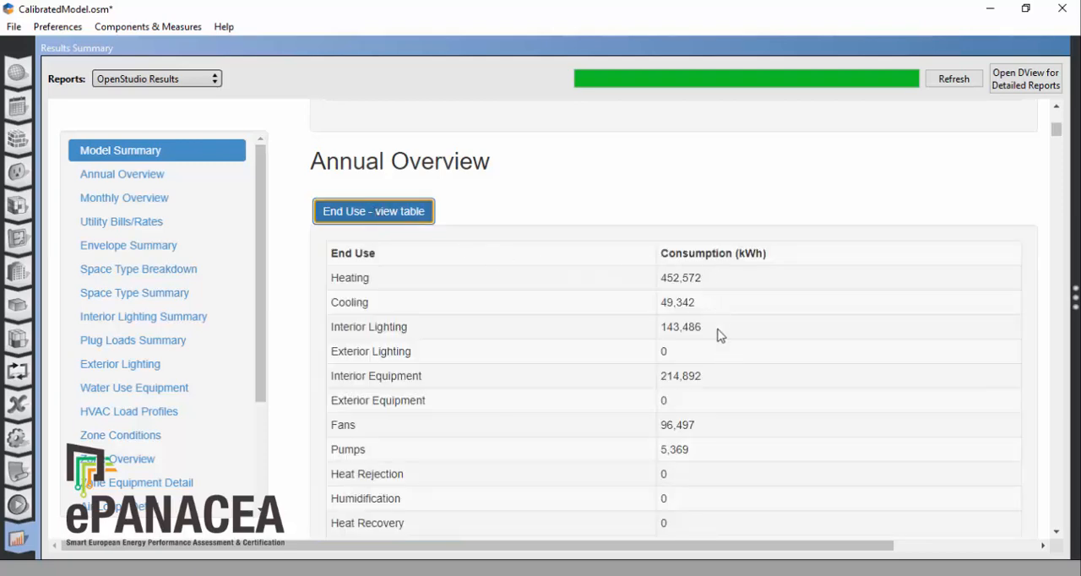
scroll(784, 342, "down", 2)
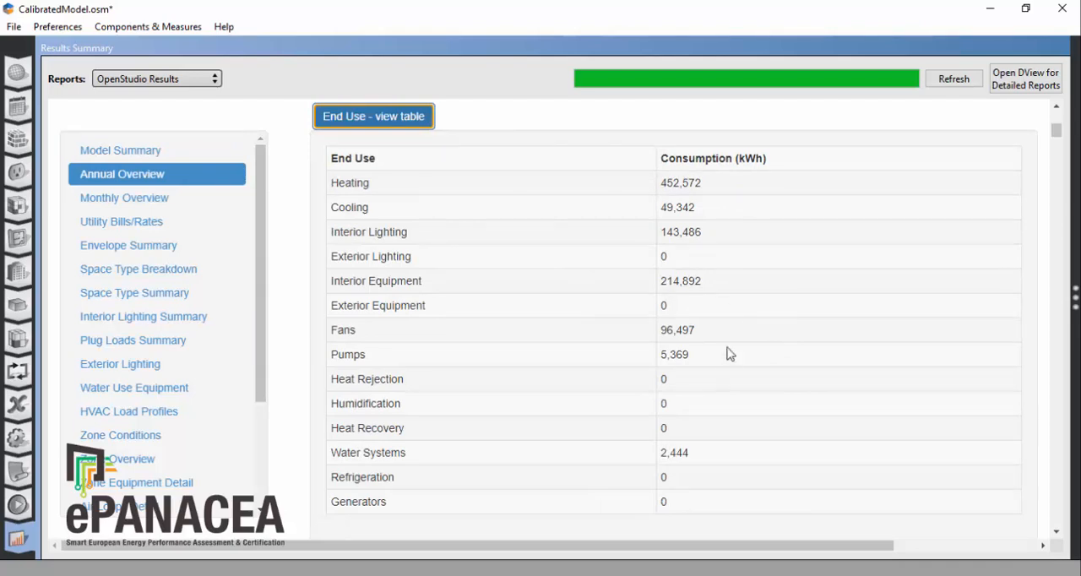
scroll(775, 460, "down", 4)
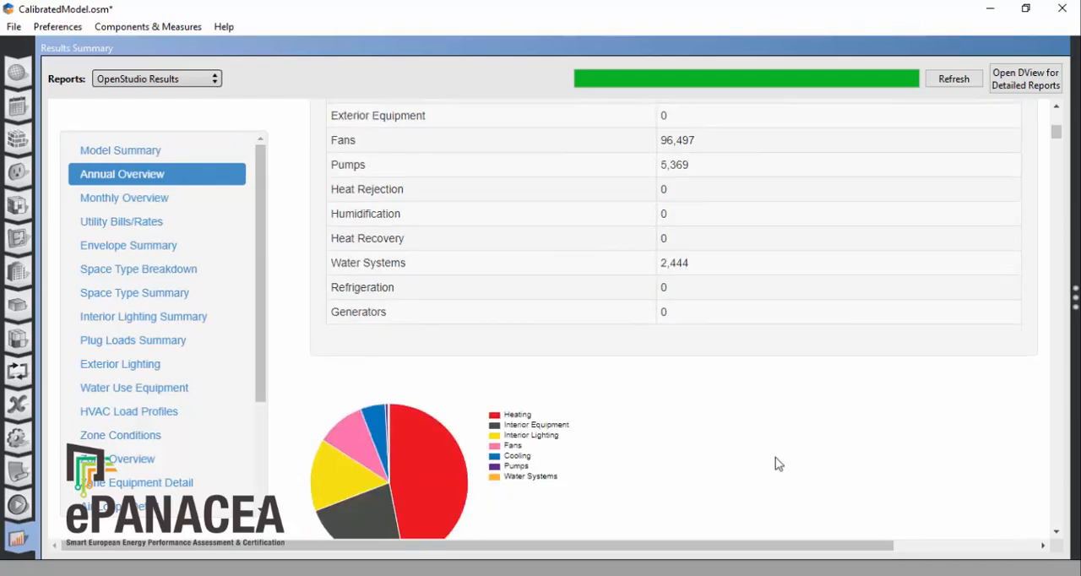
Step: Inspect the electricity and natural gas shares in the Energy Use chart and show the consumption table by fuel
scroll(777, 460, "down", 2)
scroll(777, 460, "down", 3)
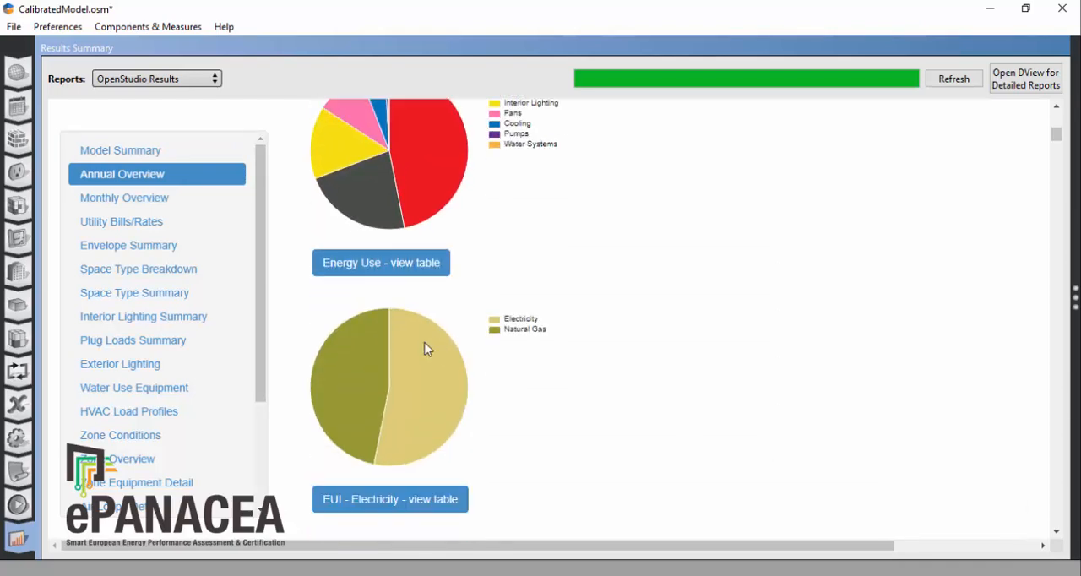
mouse_move(419, 356)
mouse_move(352, 356)
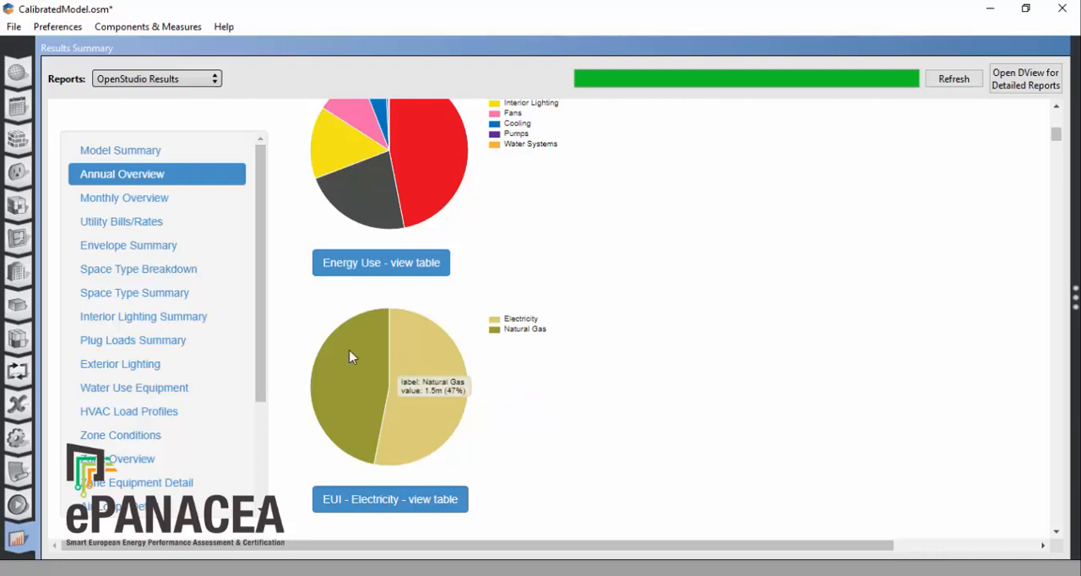
left_click(380, 264)
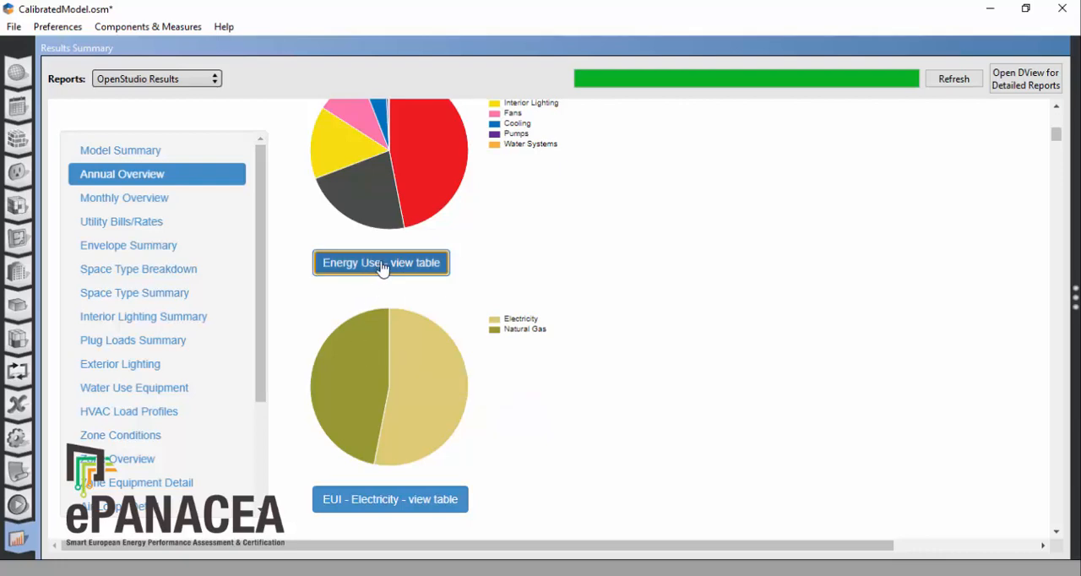
scroll(782, 355, "down", 3)
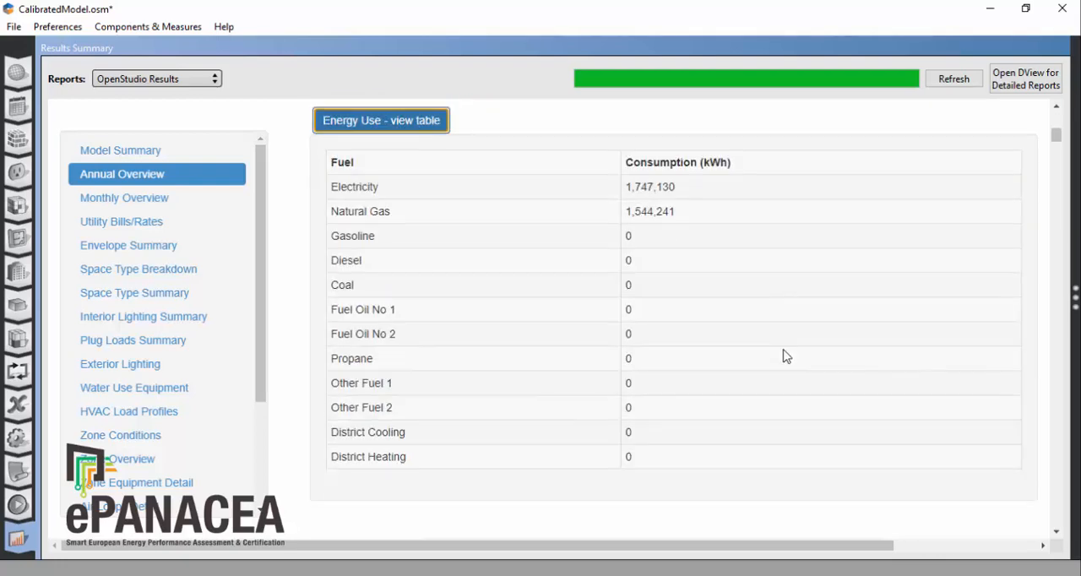
scroll(782, 356, "down", 7)
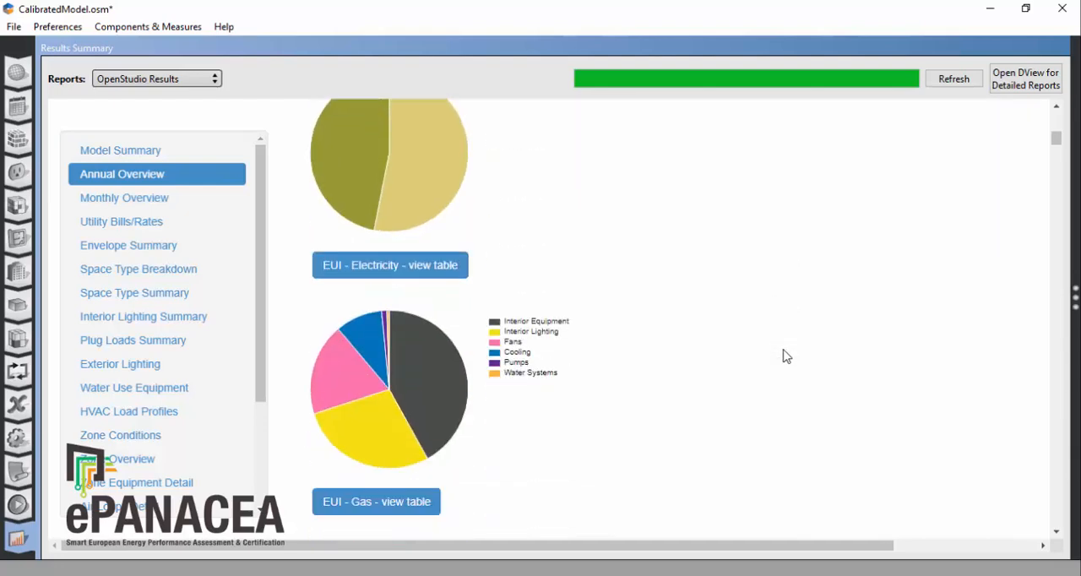
Step: Examine the end-use shares in the EUI - Electricity and EUI - Gas charts
scroll(783, 356, "down", 1)
mouse_move(452, 317)
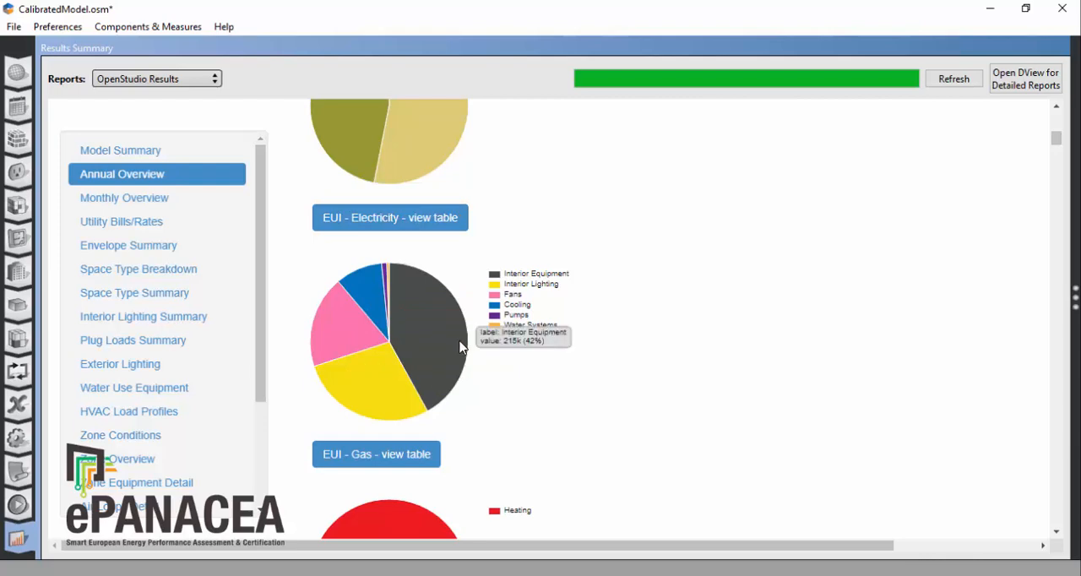
scroll(625, 353, "down", 3)
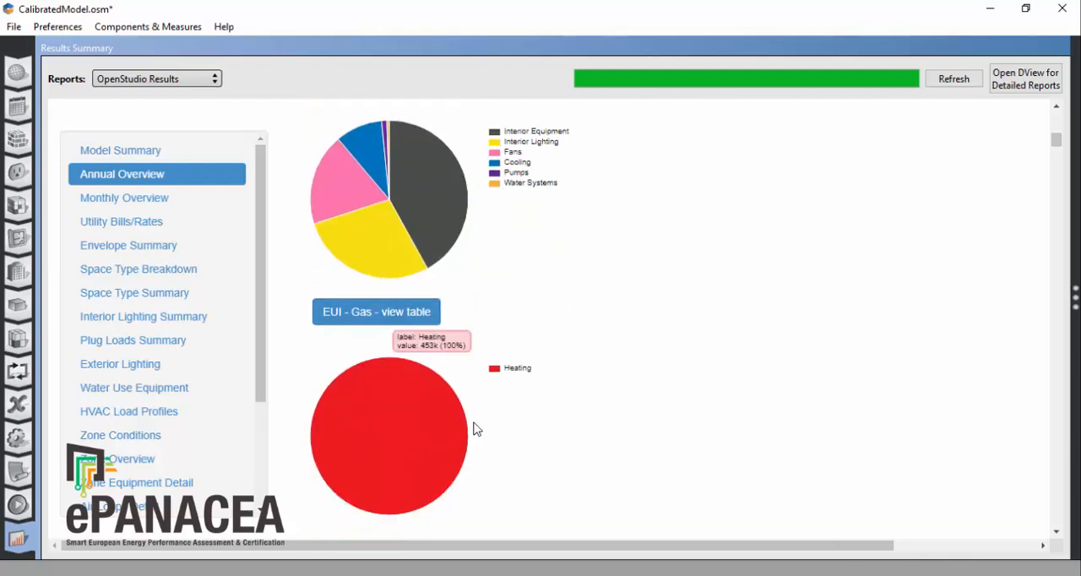
Step: Review the monthly electricity consumption by end use in the chart and show its table through to the monthly totals
scroll(761, 415, "down", 8)
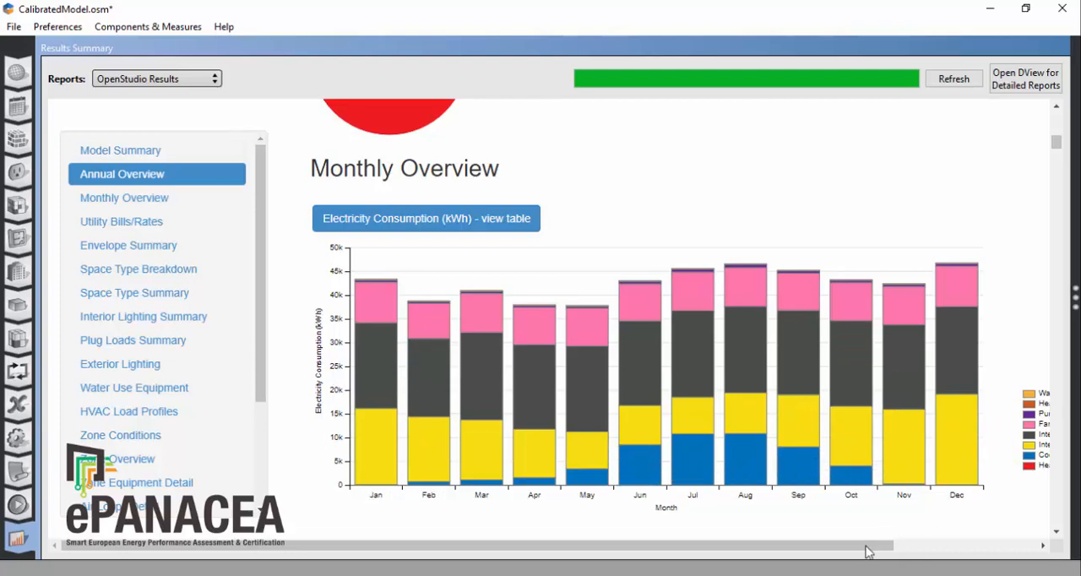
scroll(861, 547, "right", 3)
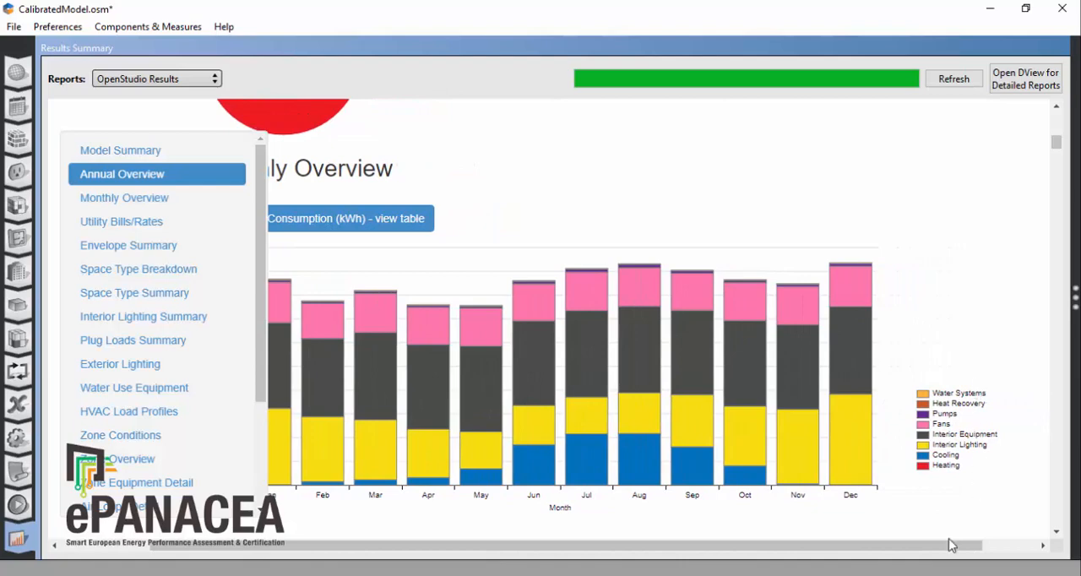
scroll(850, 546, "left", 3)
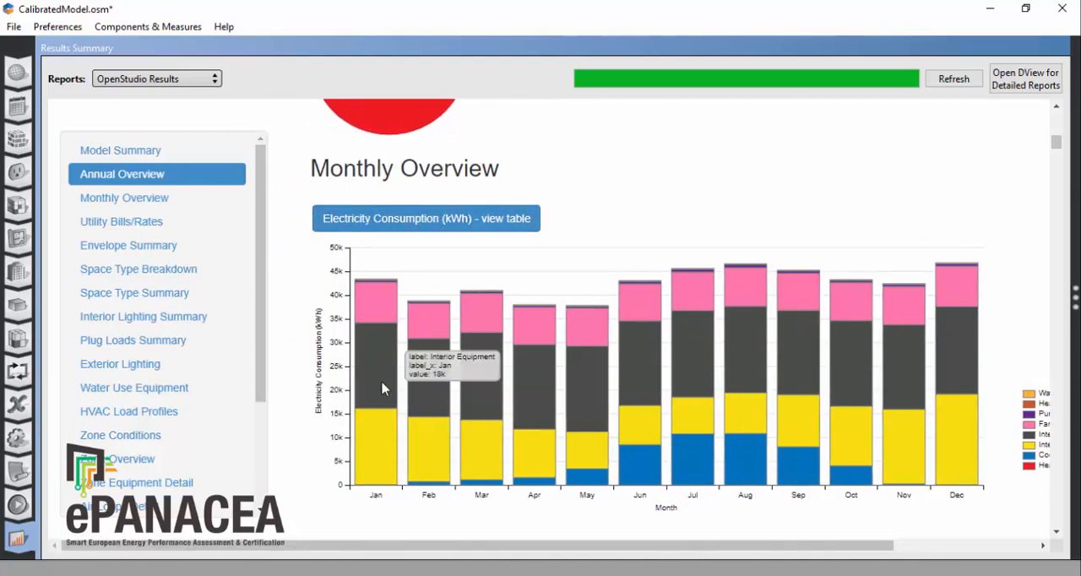
left_click(415, 223)
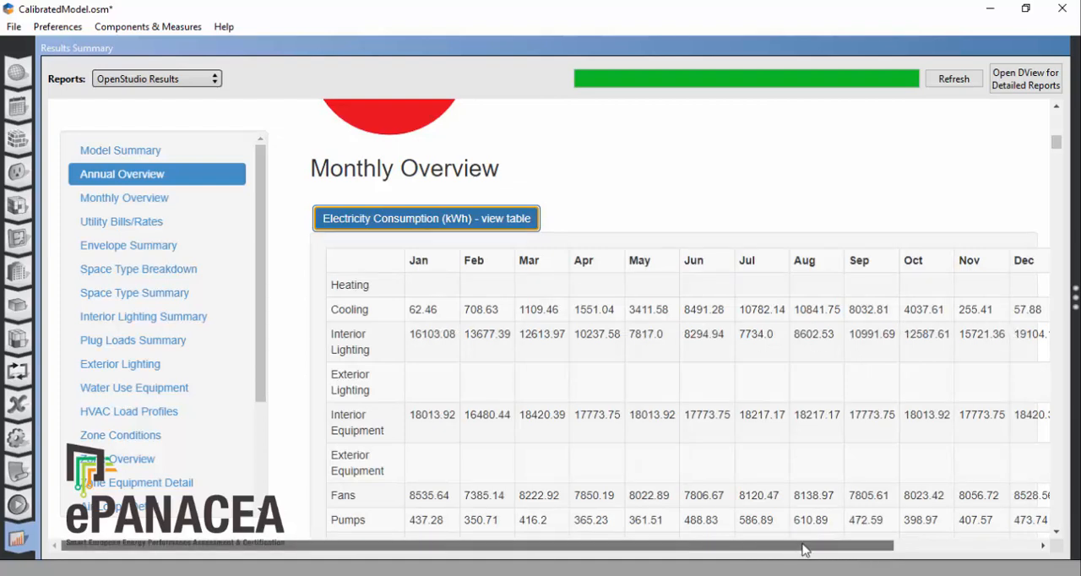
left_click_drag(803, 549, 837, 549)
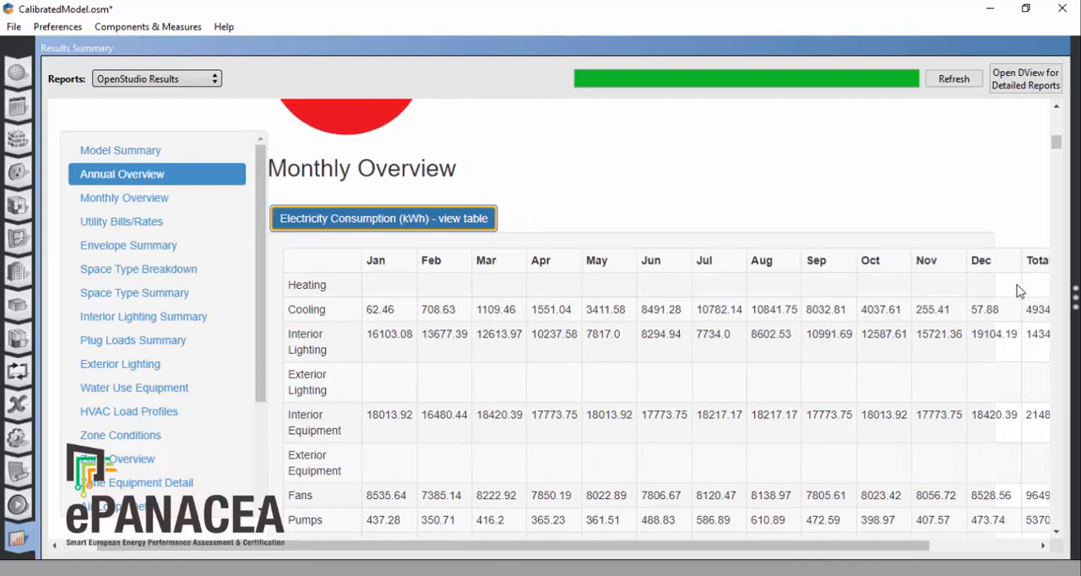
scroll(853, 457, "down", 1)
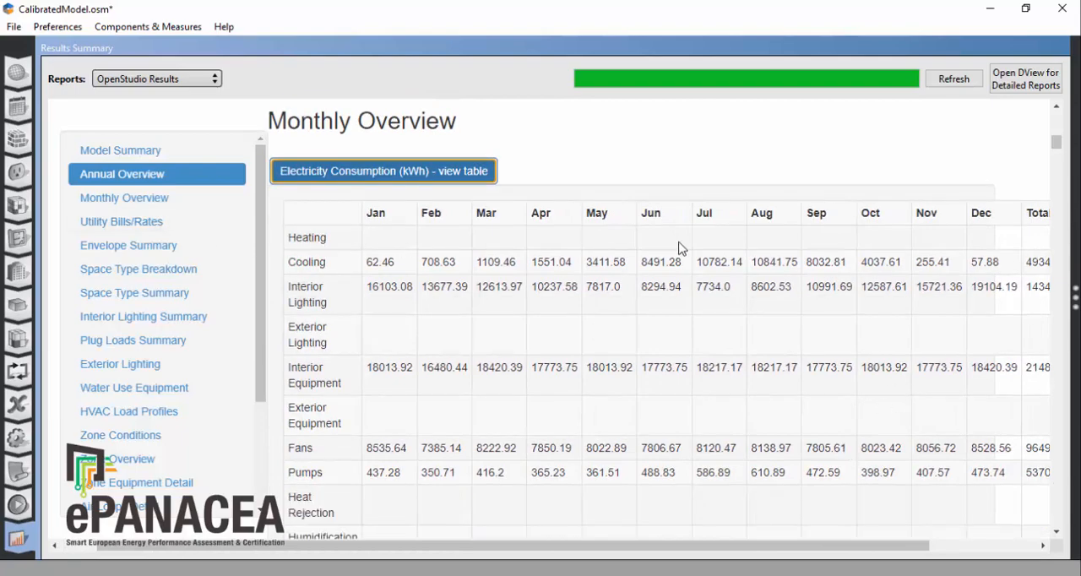
scroll(753, 380, "down", 5)
scroll(836, 381, "down", 9)
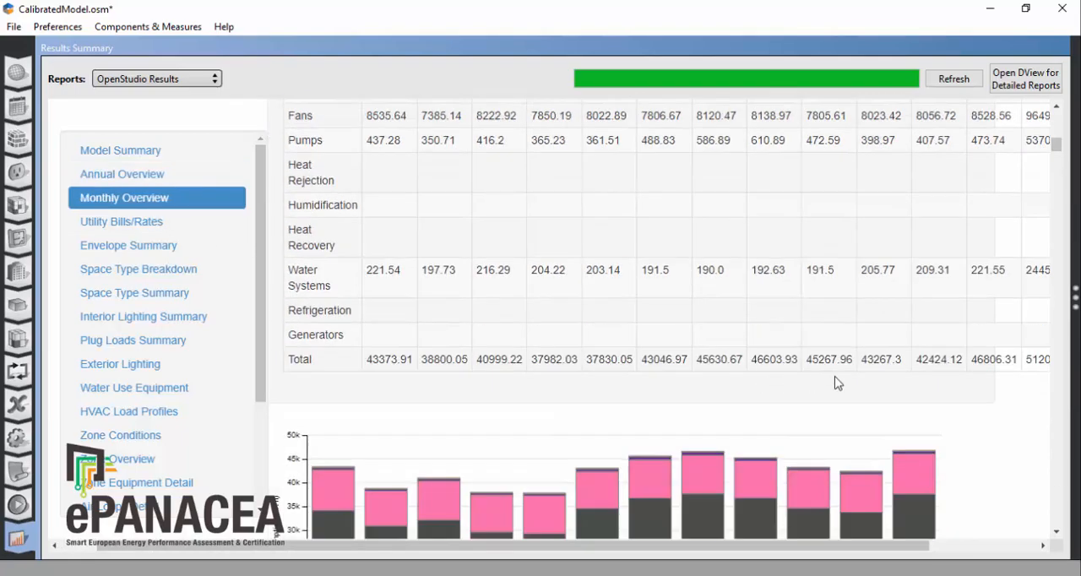
Step: Review monthly natural gas consumption in chart and table form, and skim the peak demand charts and envelope constructions
scroll(849, 383, "down", 6)
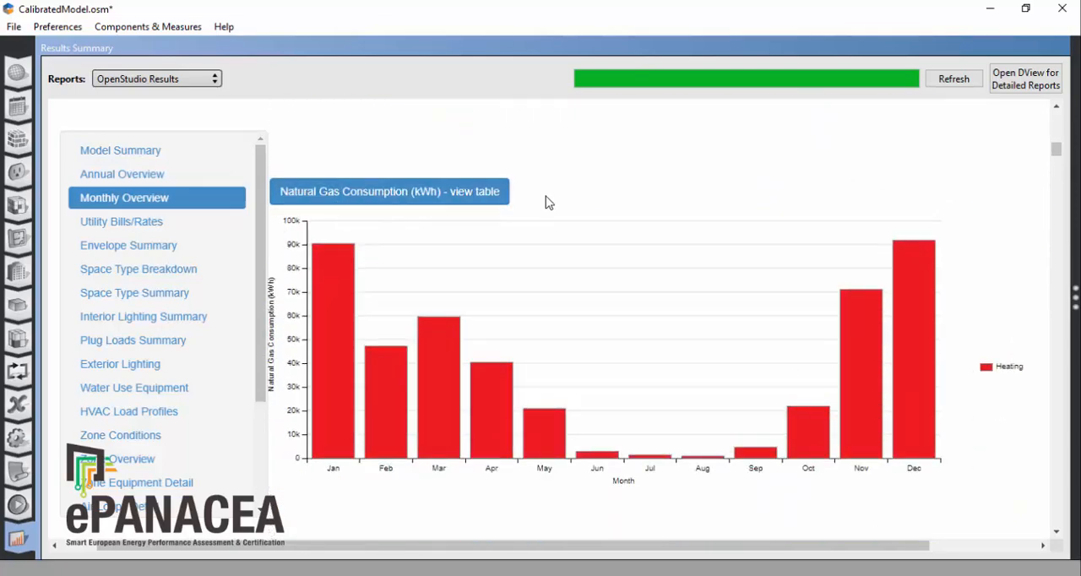
mouse_move(506, 405)
left_click(379, 199)
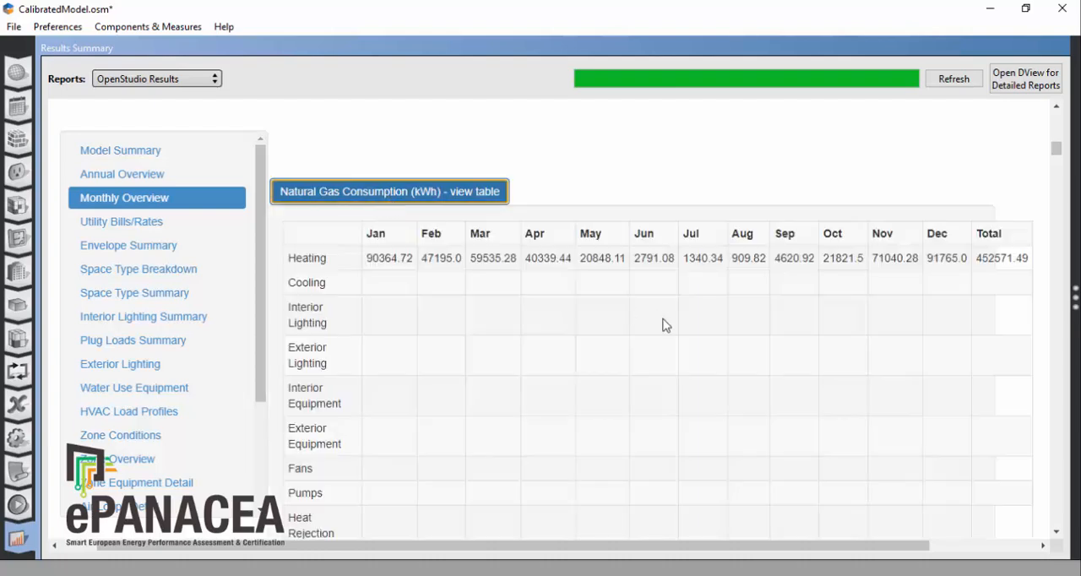
scroll(931, 325, "down", 4)
scroll(932, 327, "down", 6)
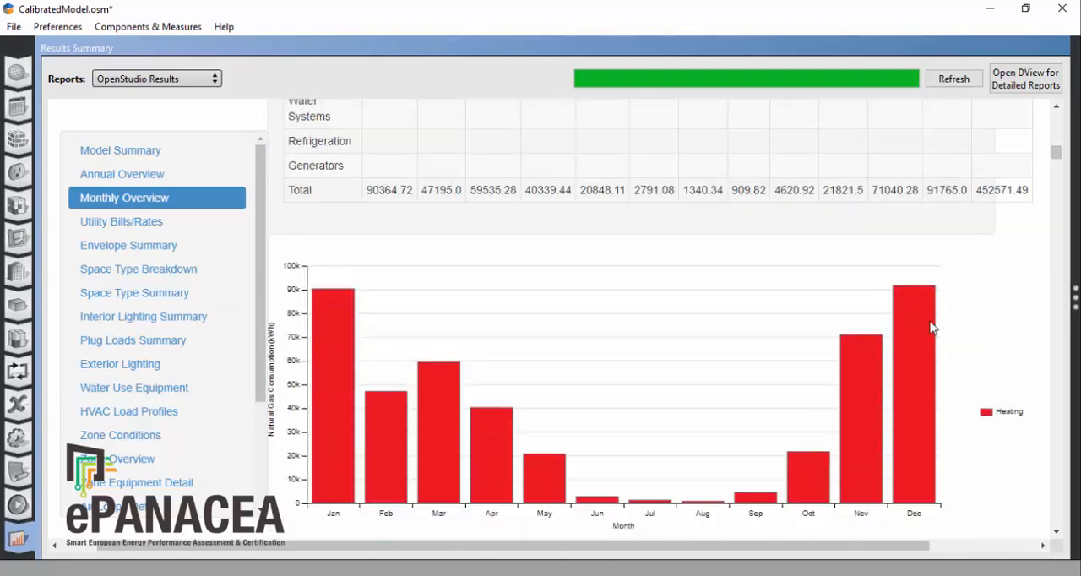
scroll(932, 327, "down", 10)
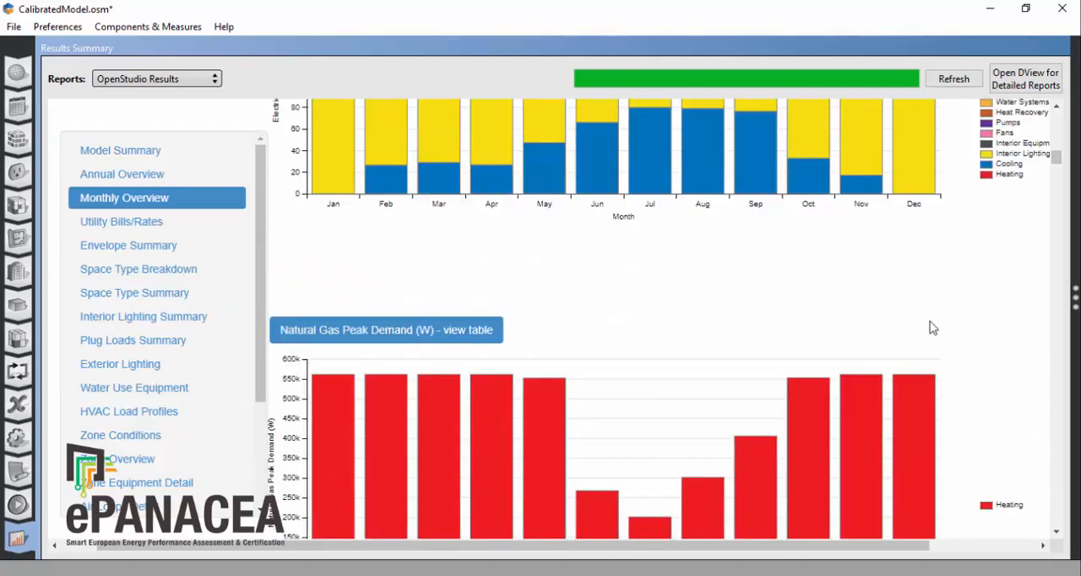
scroll(931, 327, "down", 5)
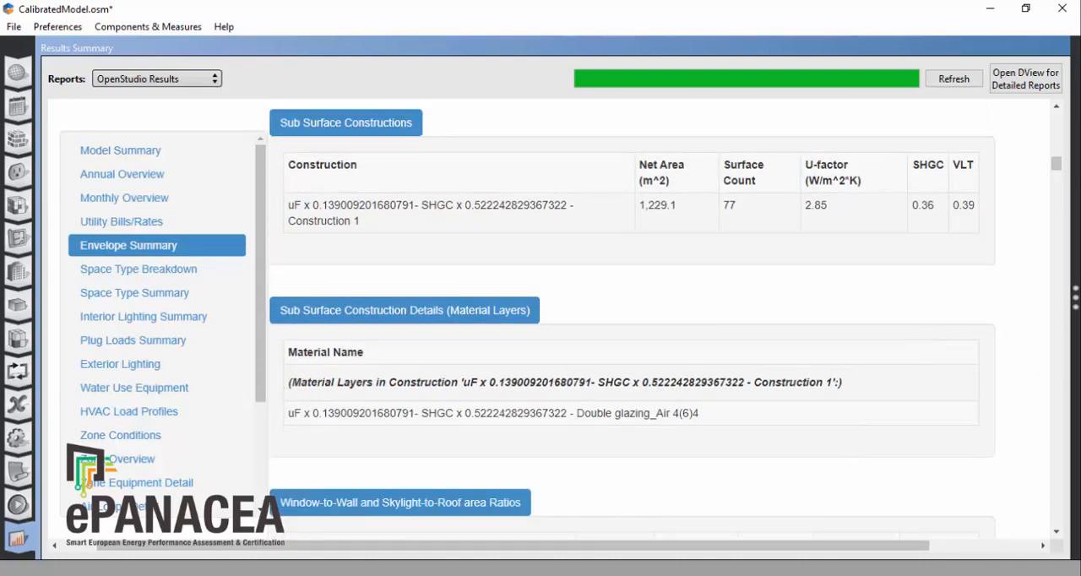
Step: Switch to the browser windows with the standard and calibrated OpenStudio Results reports and compare their Building Summary energy and EUI figures
key("alt+Tab")
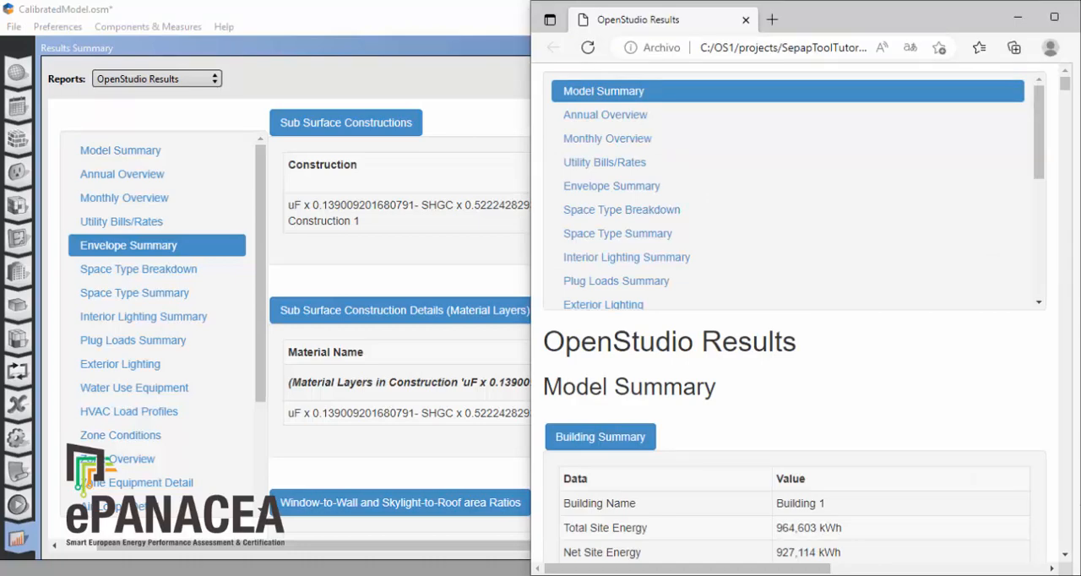
key("alt+Tab")
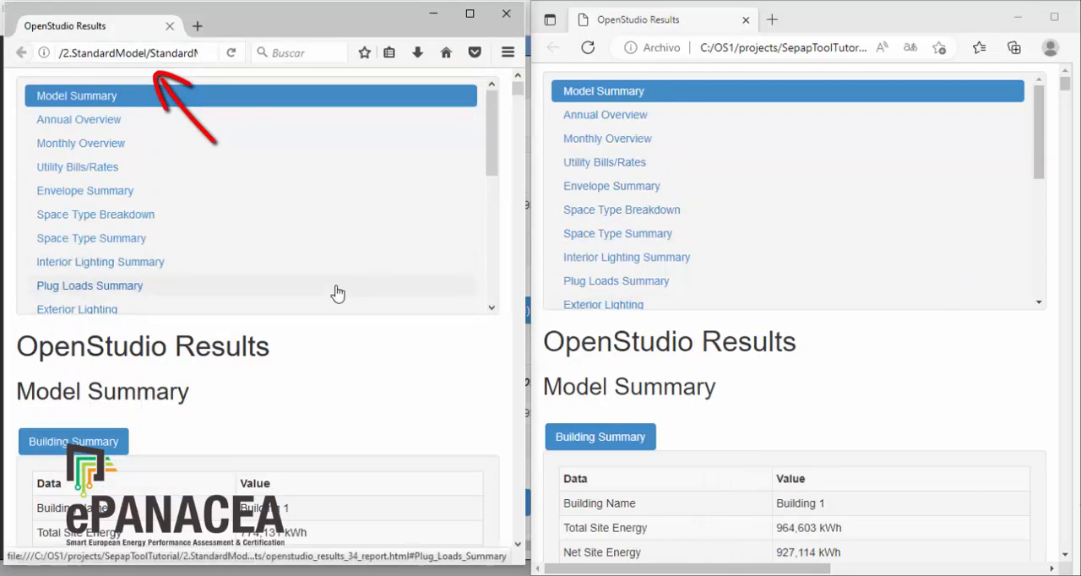
scroll(338, 295, "down", 3)
scroll(367, 401, "down", 3)
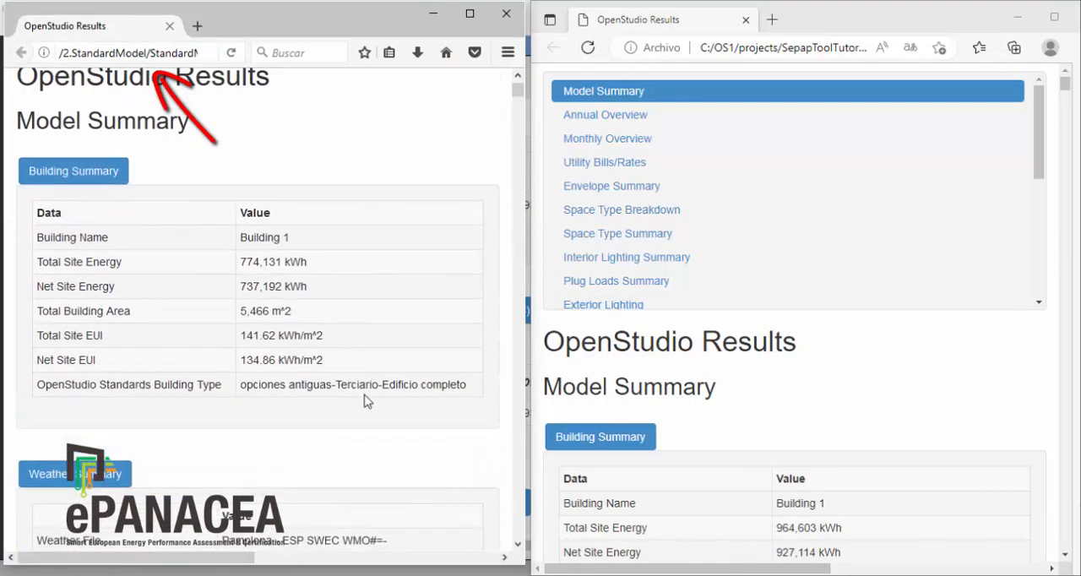
scroll(932, 397, "down", 3)
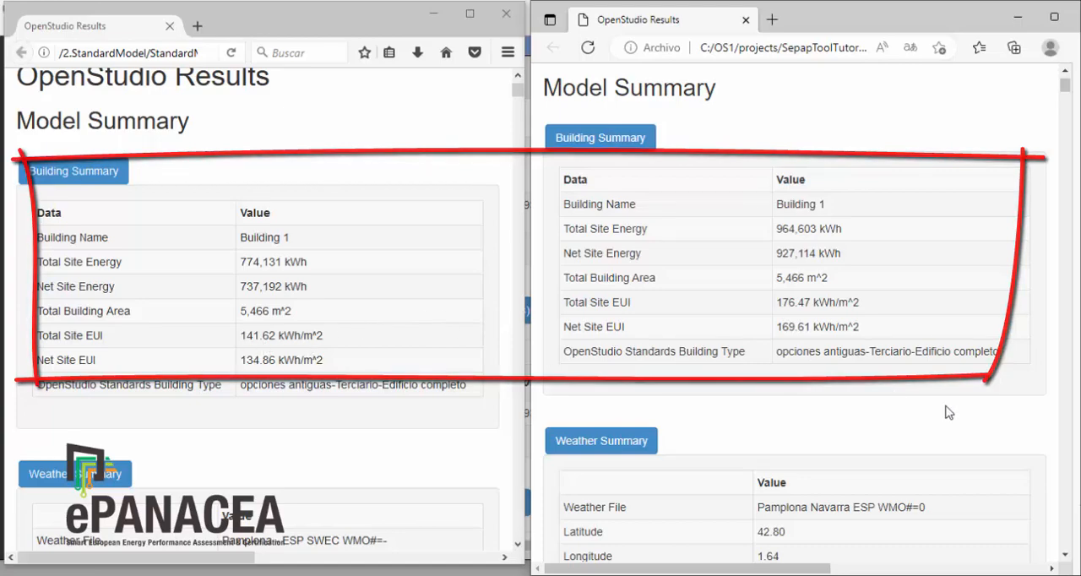
Step: Compare the annual End Use pie charts of the standard and calibrated reports, checking the standard model's heating share
scroll(948, 411, "down", 10)
scroll(950, 413, "down", 10)
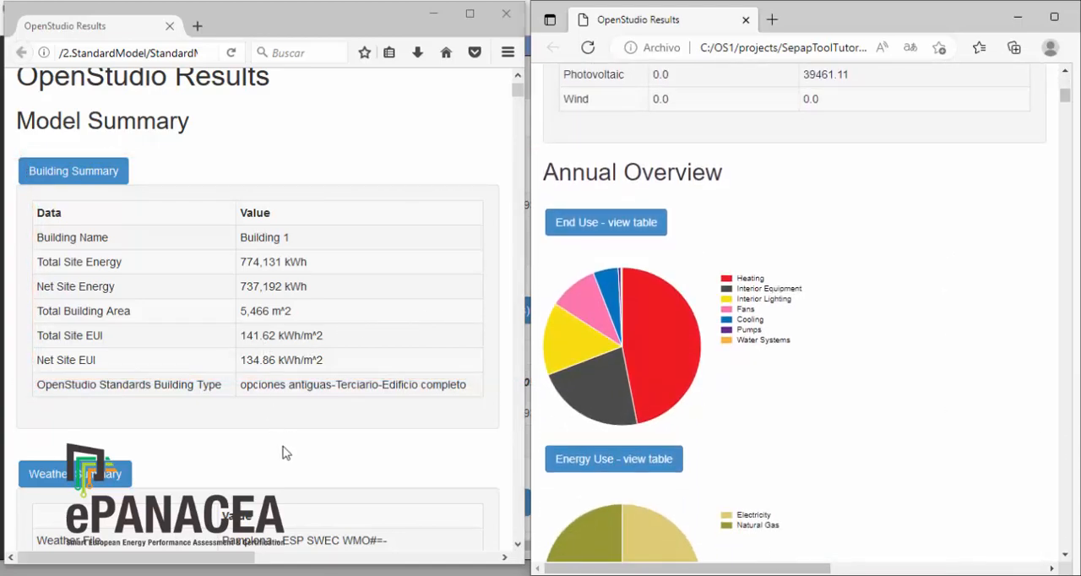
scroll(284, 447, "down", 10)
scroll(284, 452, "down", 15)
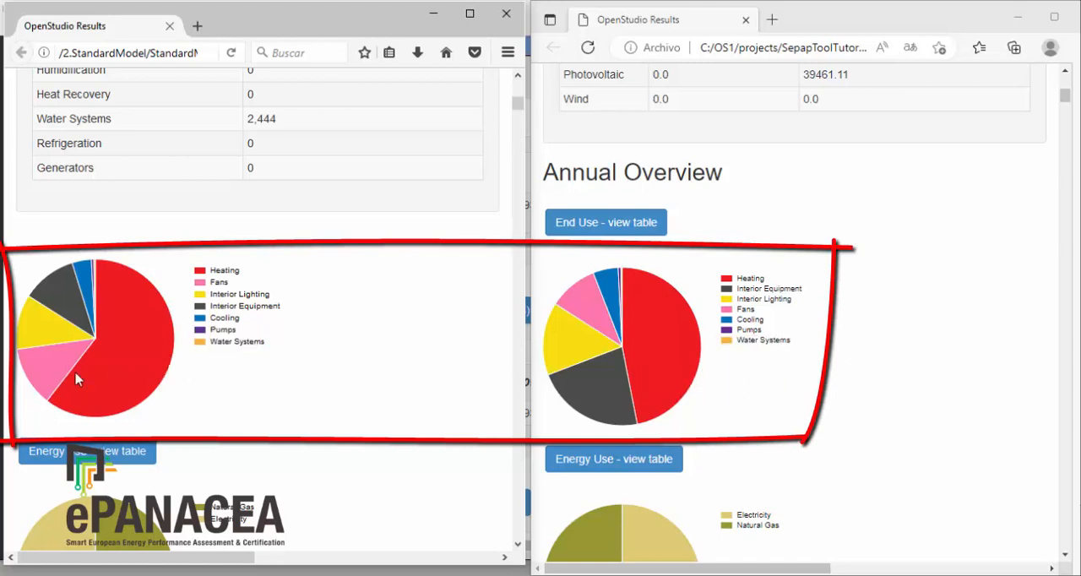
mouse_move(123, 374)
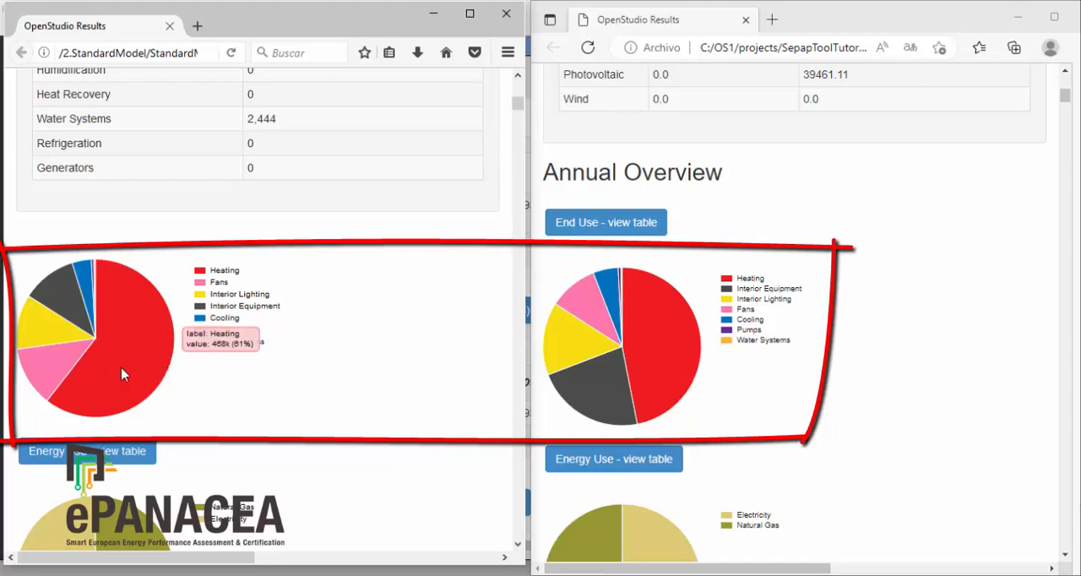
Step: Compare the calibrated model's heating and interior equipment shares with the standard model's in the annual End Use pie charts
mouse_move(663, 367)
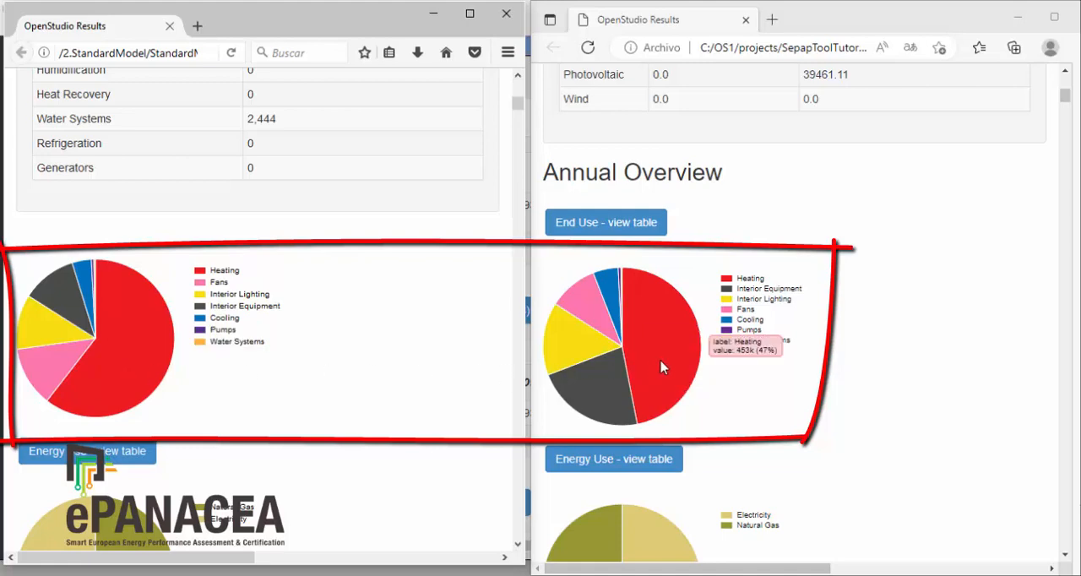
mouse_move(597, 397)
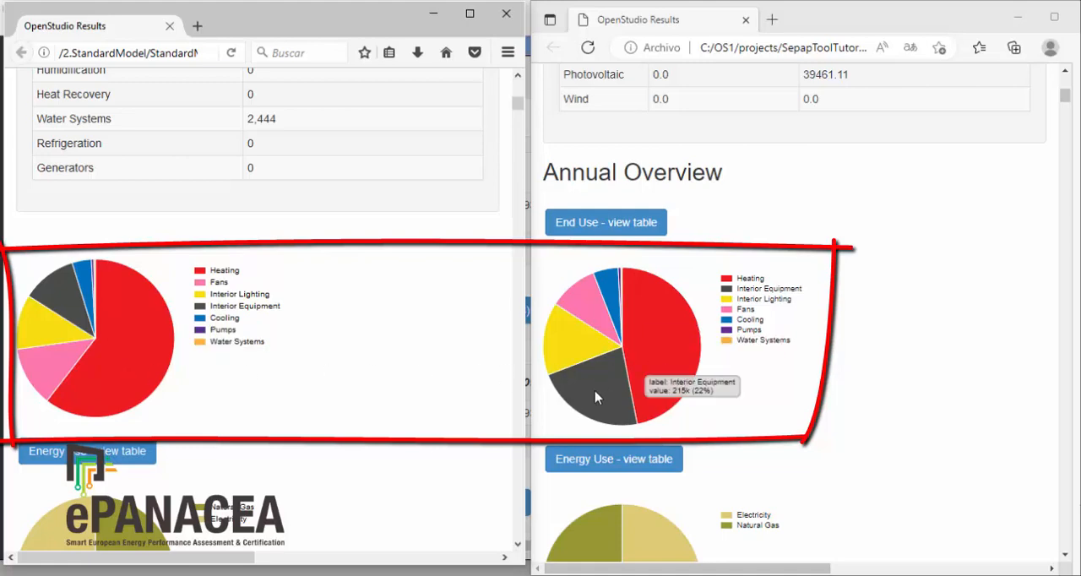
mouse_move(63, 303)
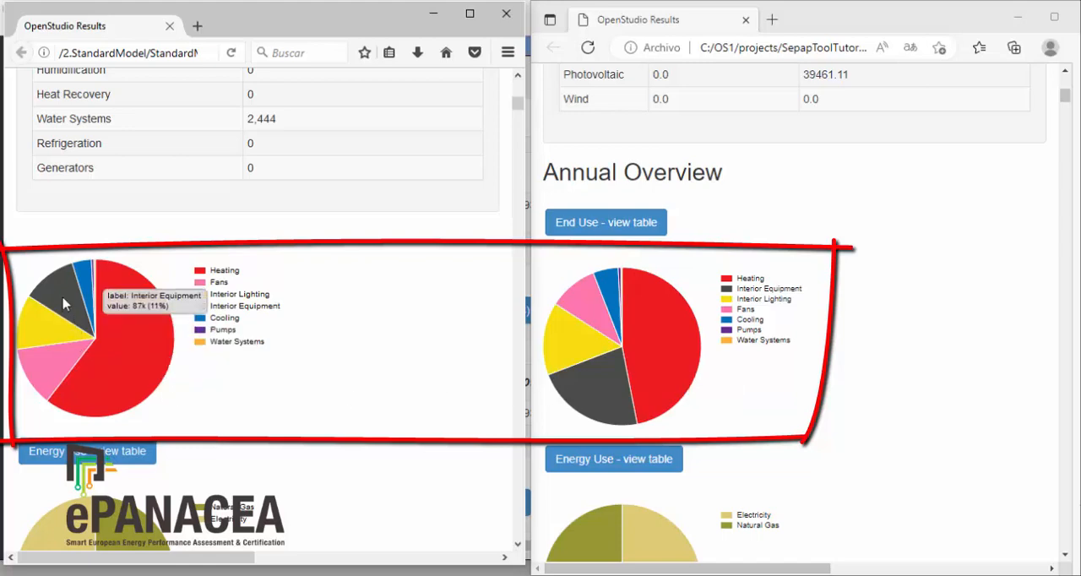
Step: Compare the Energy Use, EUI - Electricity and EUI - Gas pie charts of the standard and calibrated reports
scroll(929, 452, "down", 2)
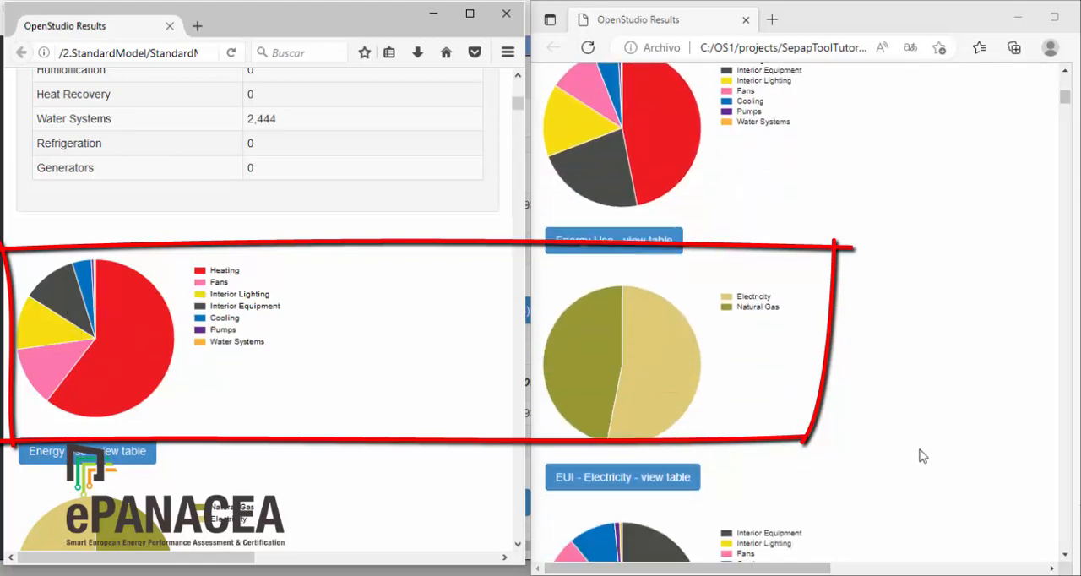
scroll(309, 433, "down", 3)
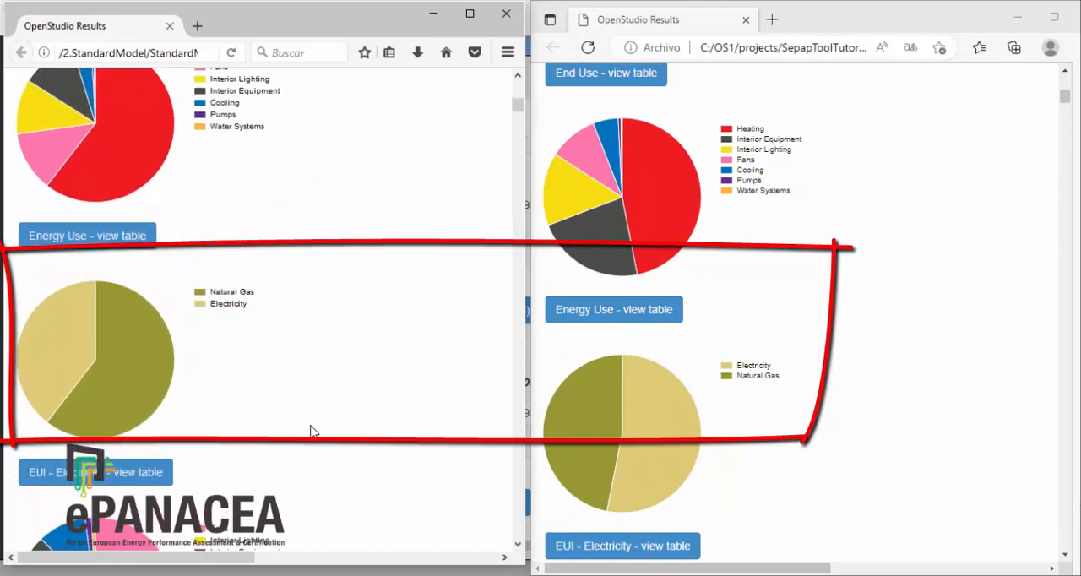
scroll(857, 408, "down", 1)
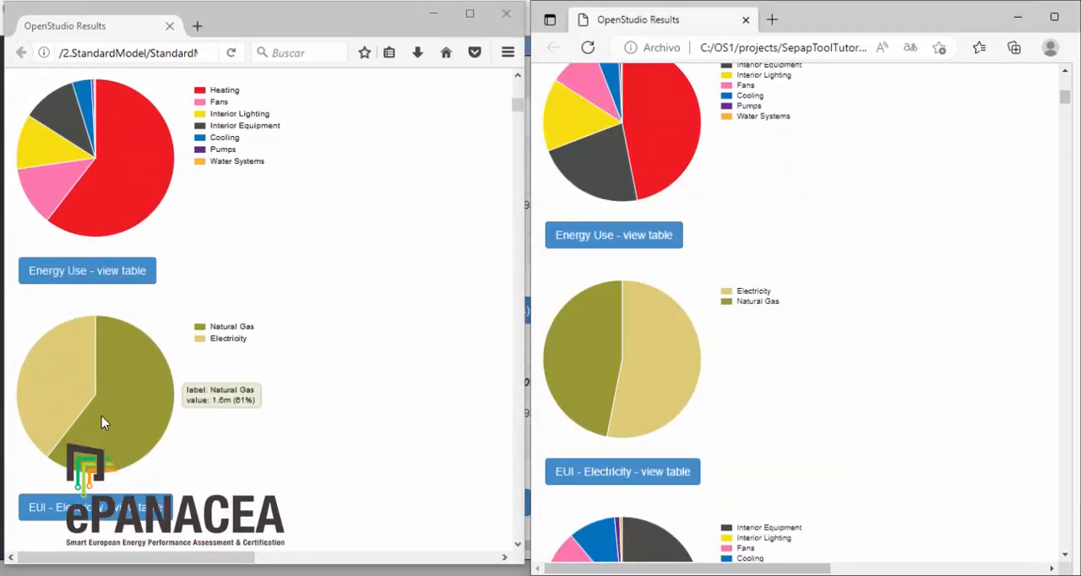
mouse_move(23, 406)
scroll(941, 424, "down", 4)
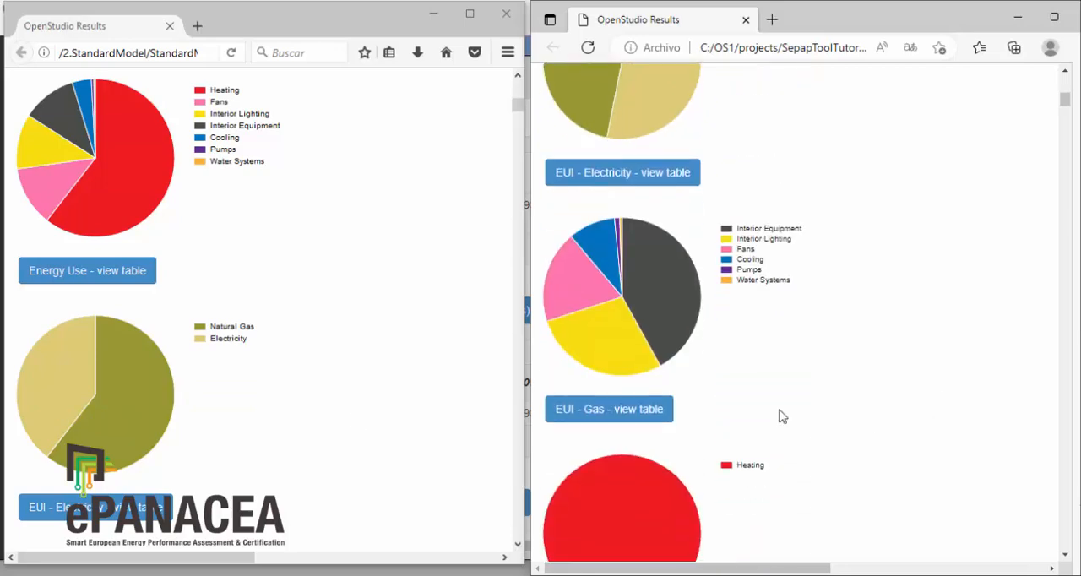
scroll(321, 415, "down", 4)
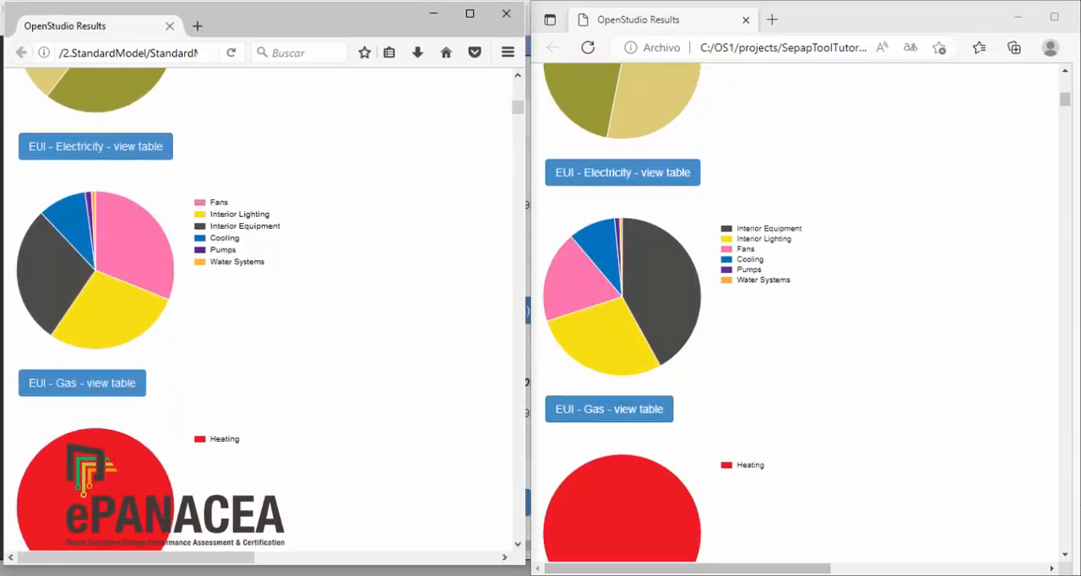
Step: Switch to the CalibratedModel.osm window in OpenStudio and open its detailed reports in DView, declining IP units
mouse_move(724, 574)
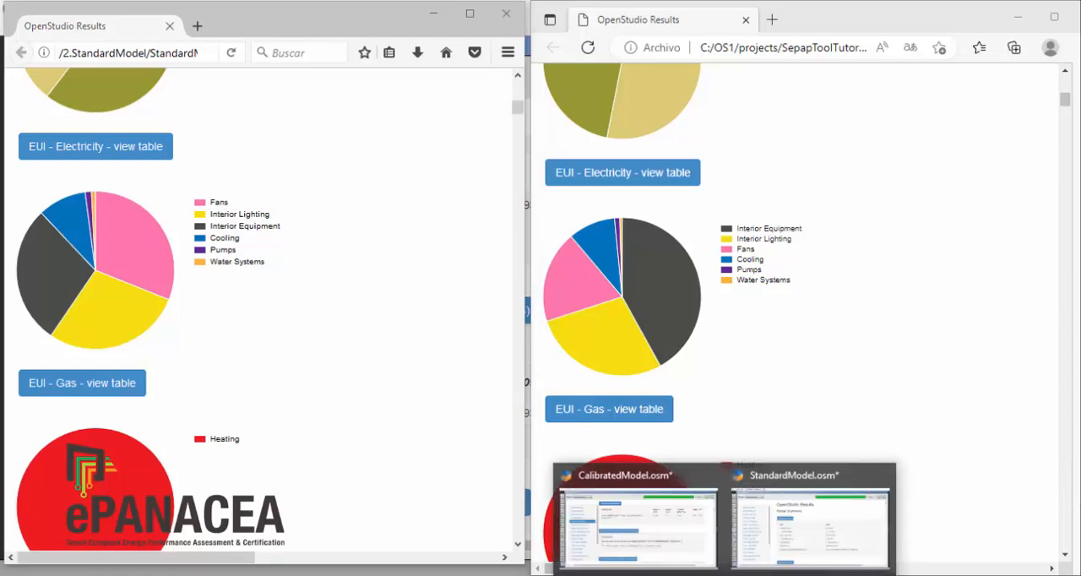
left_click(664, 545)
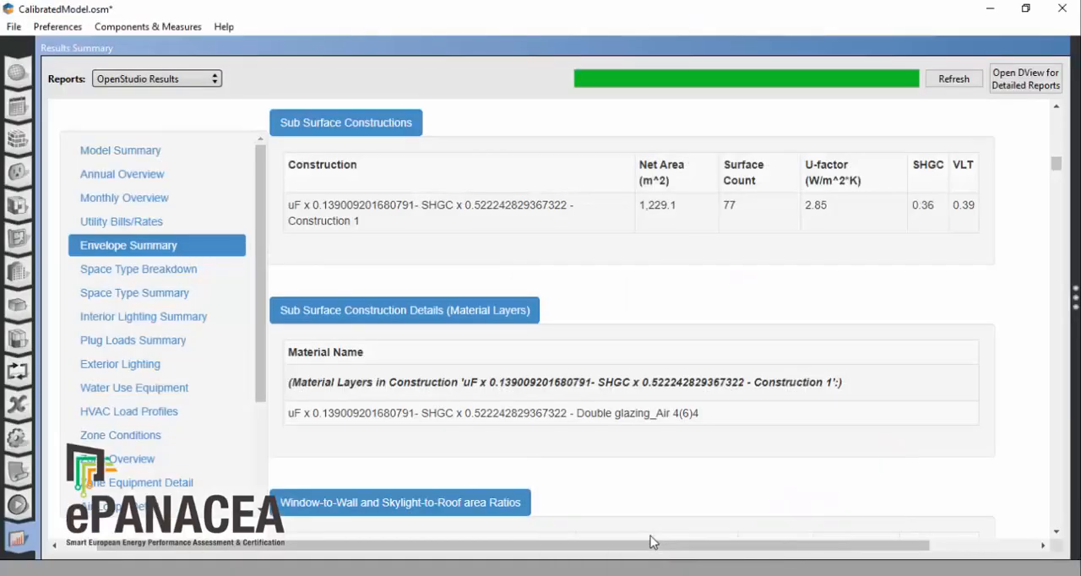
left_click(1034, 85)
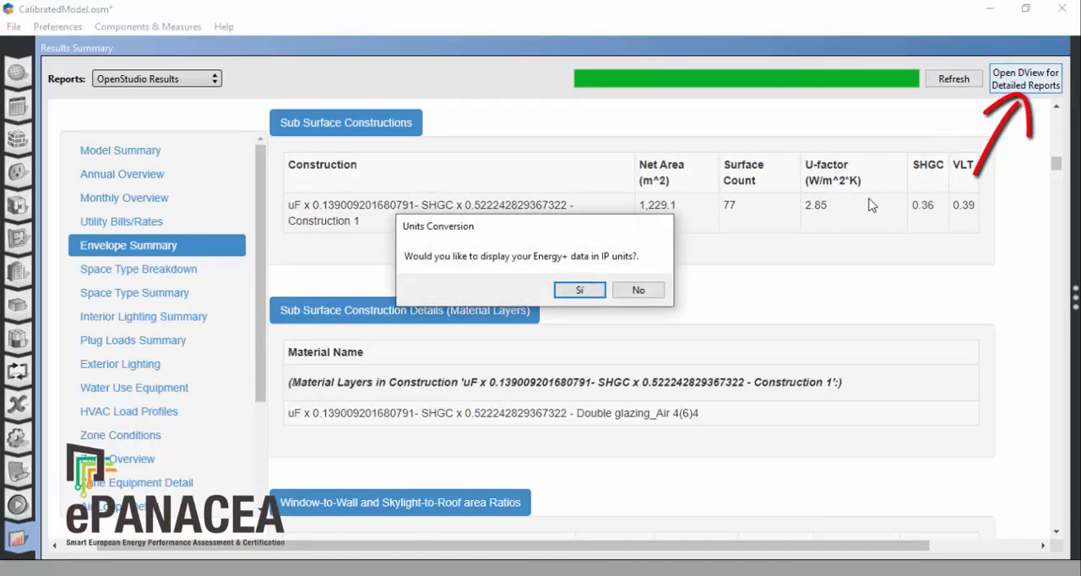
left_click(652, 290)
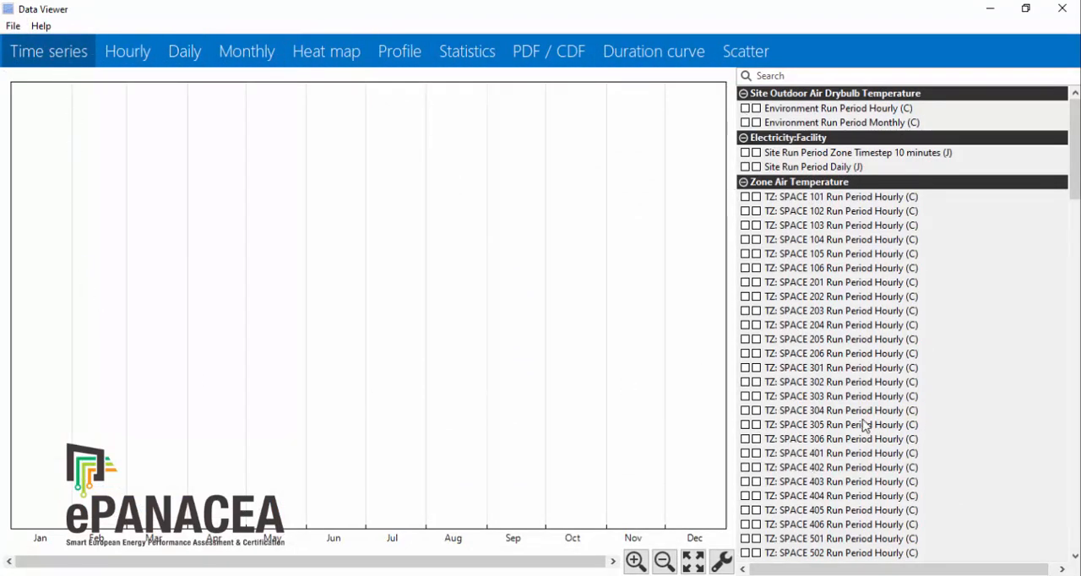
Step: Plot the hourly zone air temperature of Space 304 as a time series and examine the week of Mar 07 to Mar 13
left_click(745, 410)
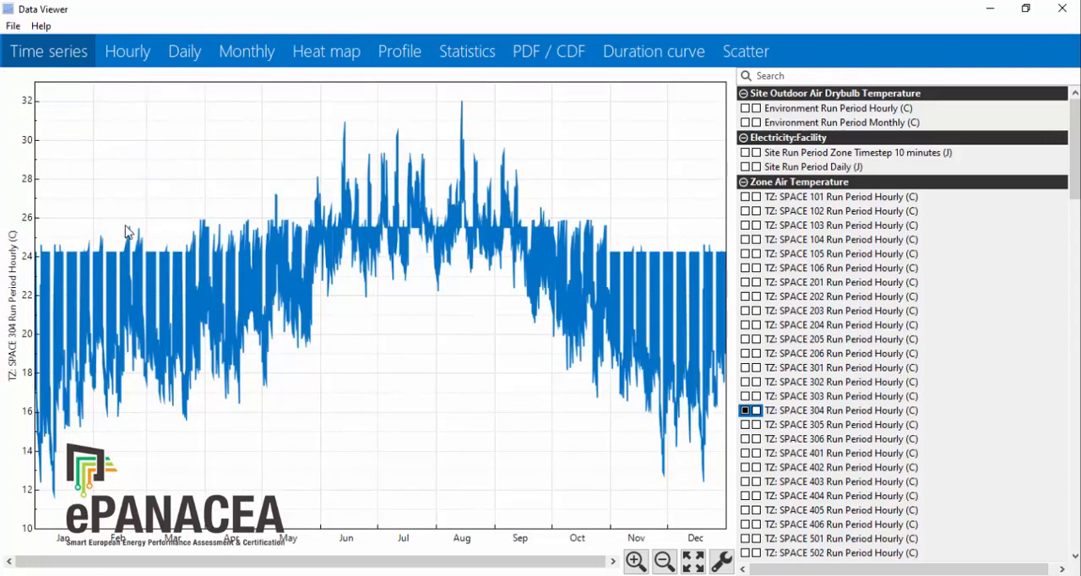
left_click_drag(116, 233, 246, 241)
left_click_drag(160, 224, 331, 239)
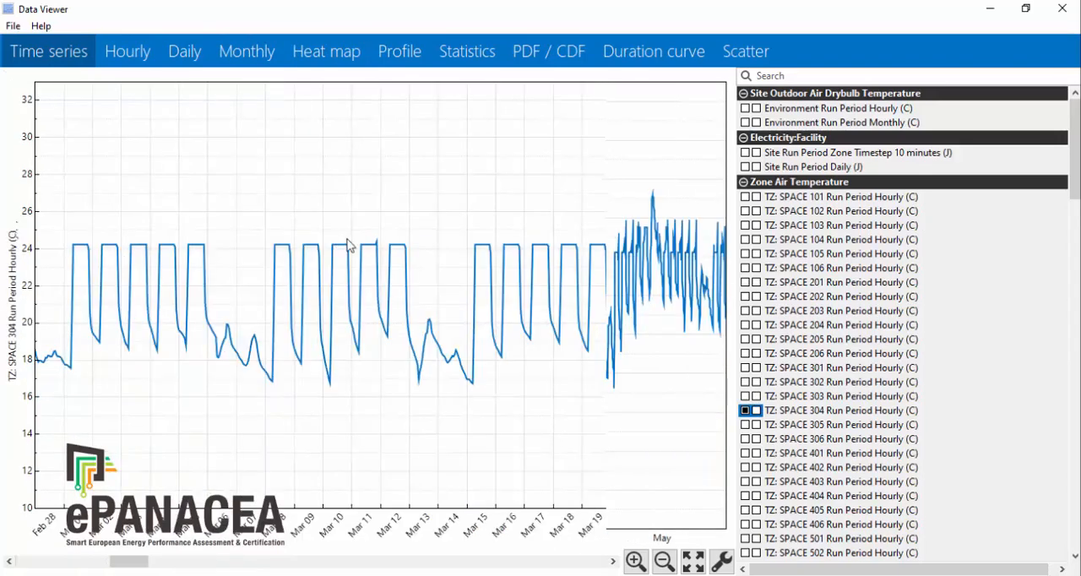
left_click_drag(239, 222, 441, 234)
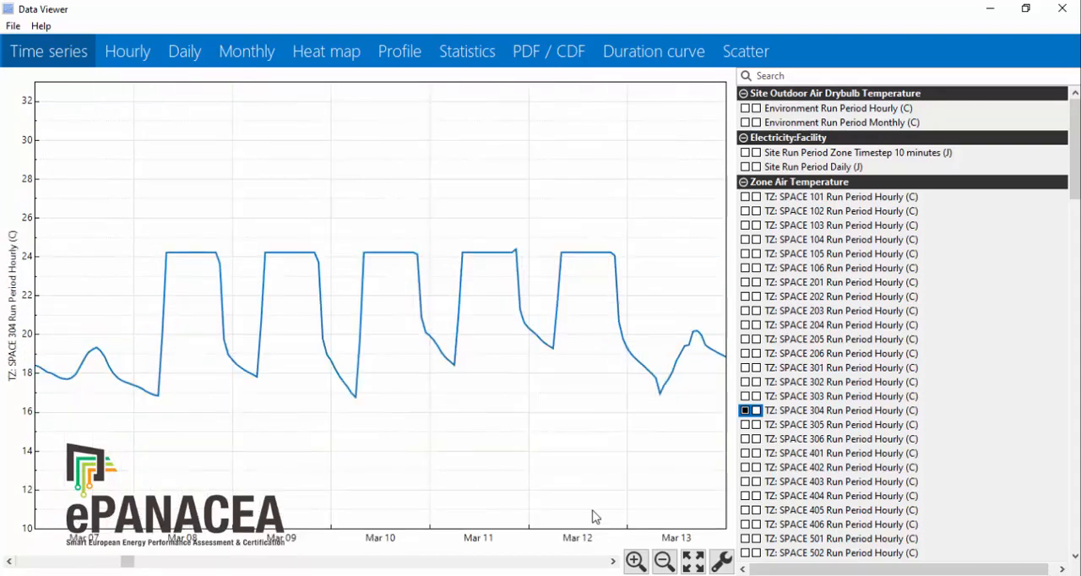
Step: Replace the Space 304 temperature series with the hourly SEPAP_INVERTER_AC_OUTPUT_ENERGY series and show it over the full year
scroll(995, 369, "down", 4)
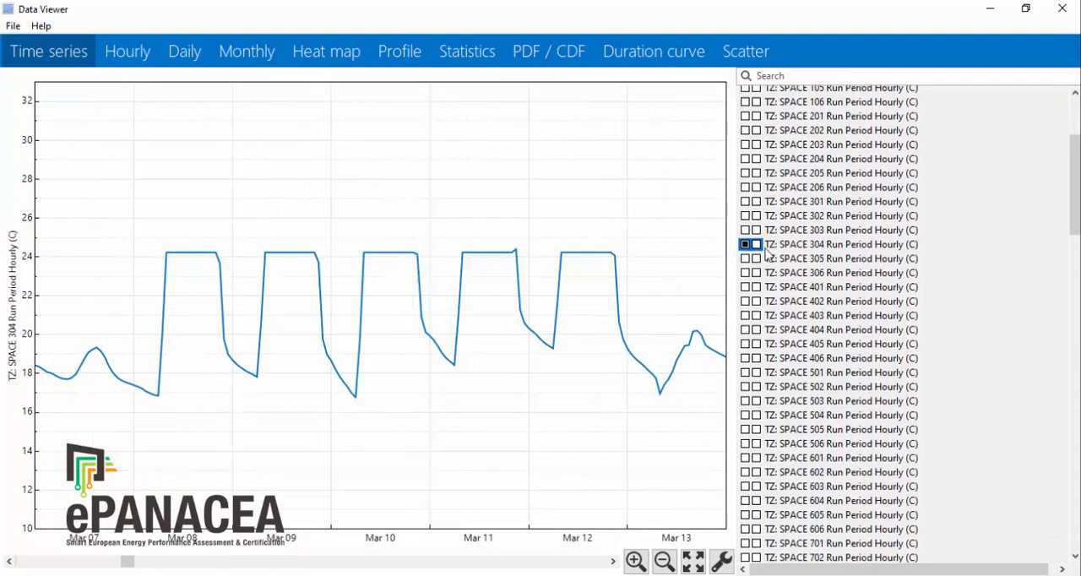
left_click(746, 246)
scroll(1027, 372, "down", 7)
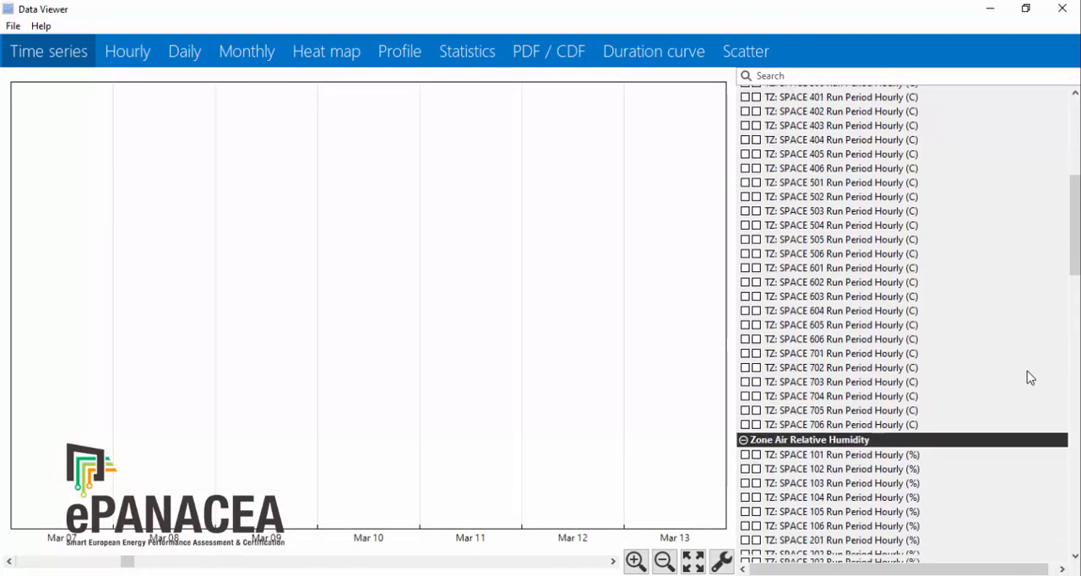
scroll(1027, 372, "down", 3)
left_click_drag(1074, 330, 1069, 547)
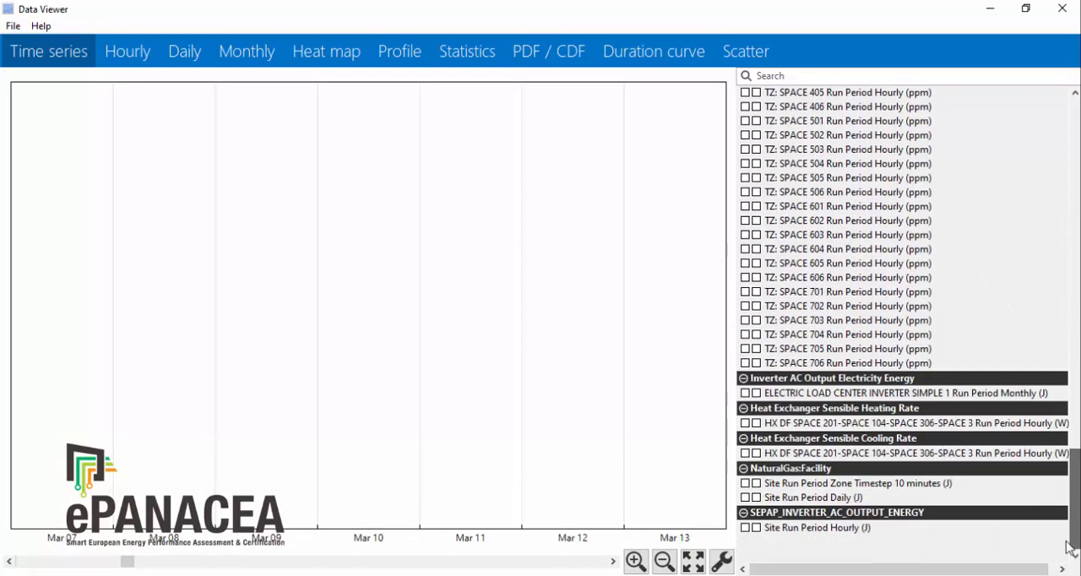
left_click(746, 528)
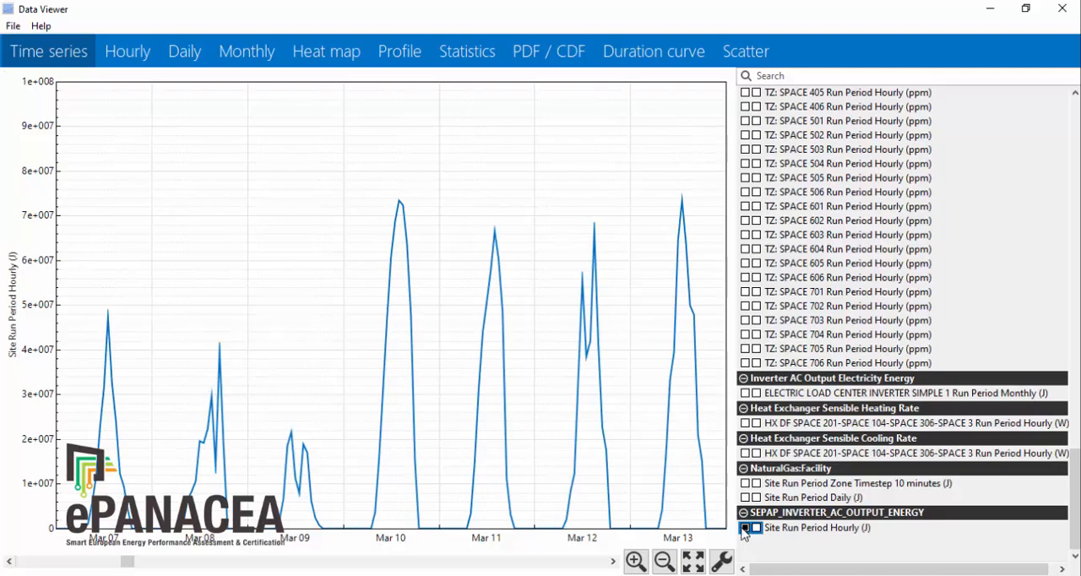
left_click(693, 561)
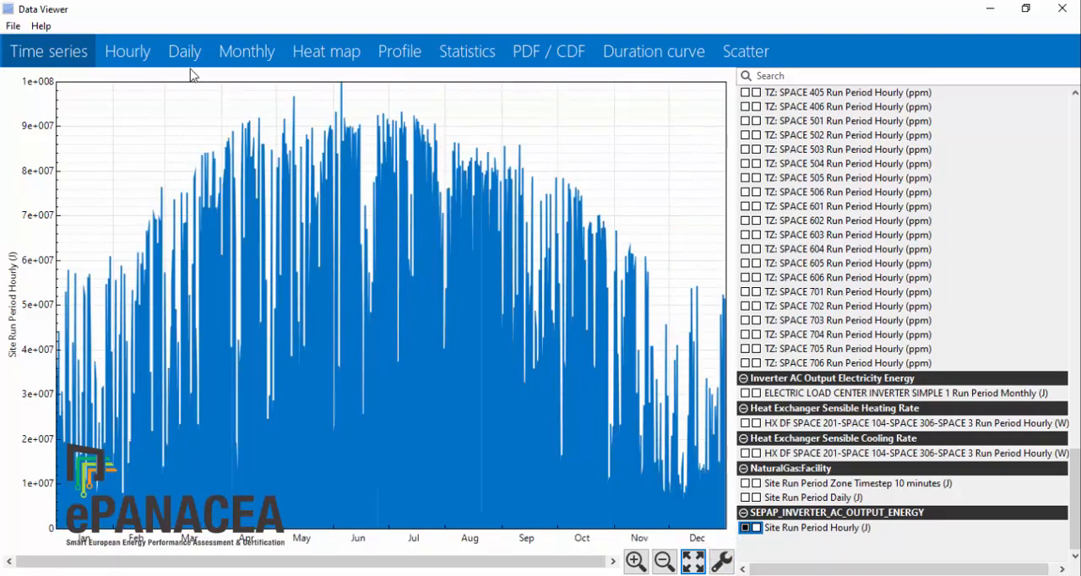
Step: Display the hourly SEPAP_INVERTER_AC_OUTPUT_ENERGY data as a heat map
left_click(338, 59)
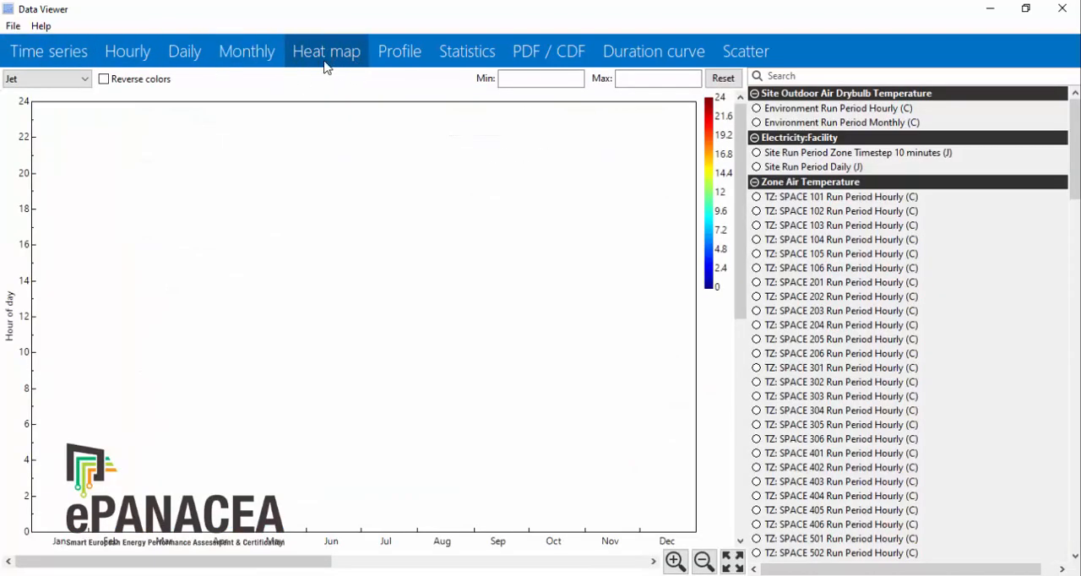
scroll(960, 397, "down", 20)
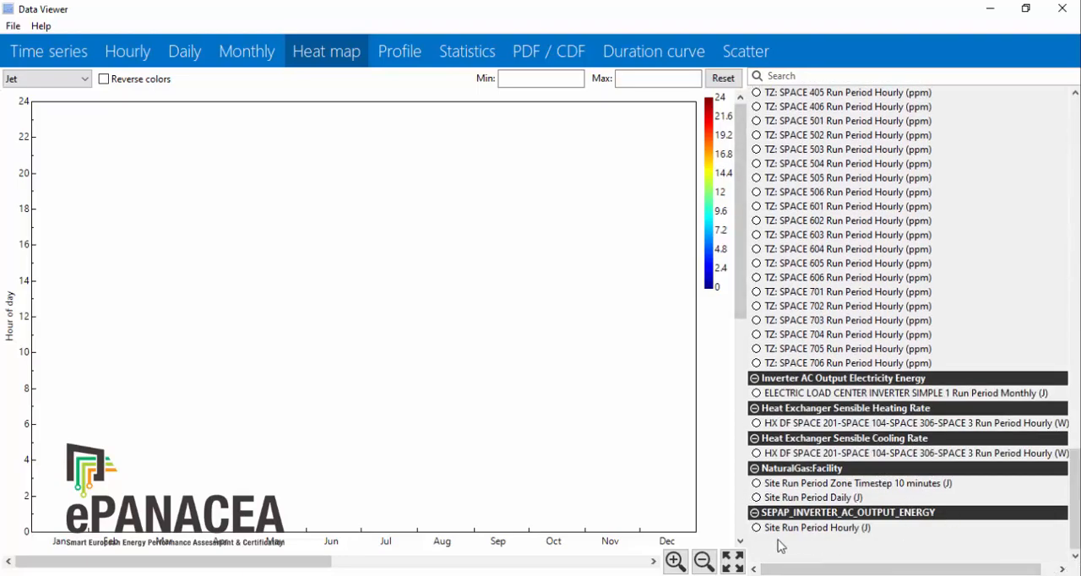
left_click(756, 528)
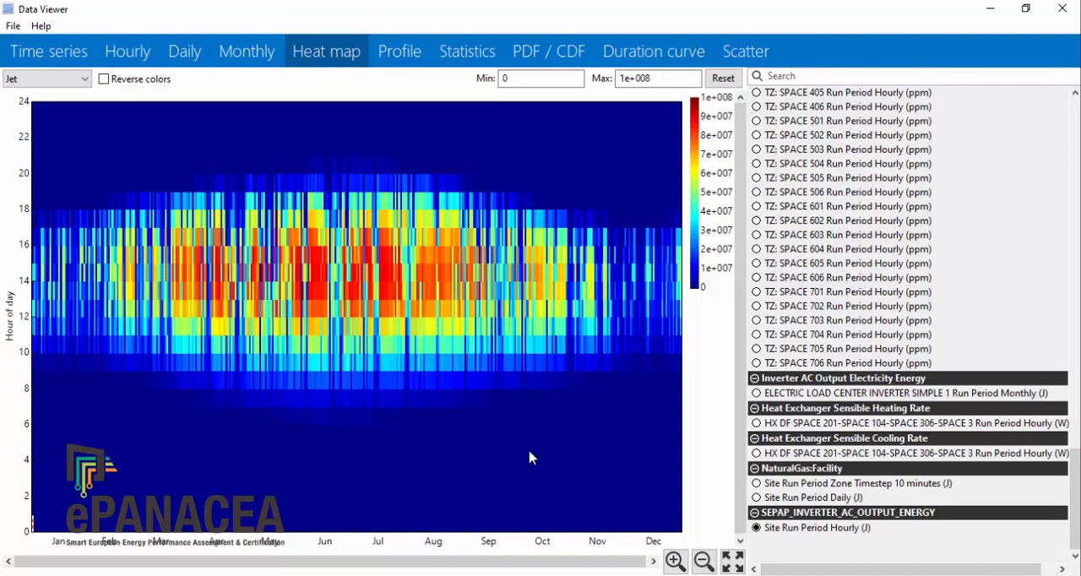
Step: Display the January to December daily profiles of the hourly SEPAP_INVERTER_AC_OUTPUT_ENERGY data
left_click(399, 56)
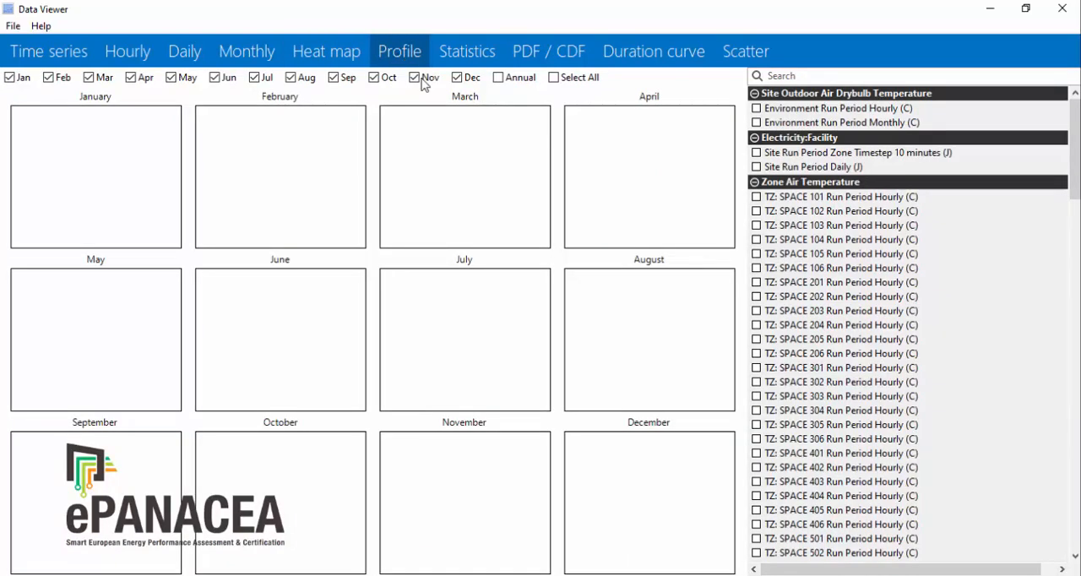
scroll(1004, 275, "down", 3)
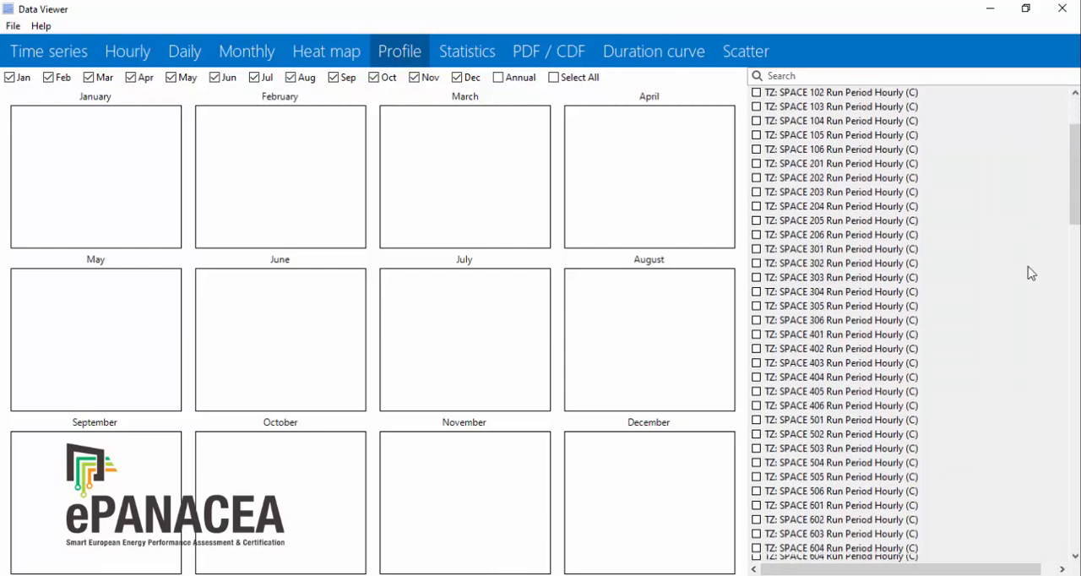
left_click_drag(1076, 211, 1077, 537)
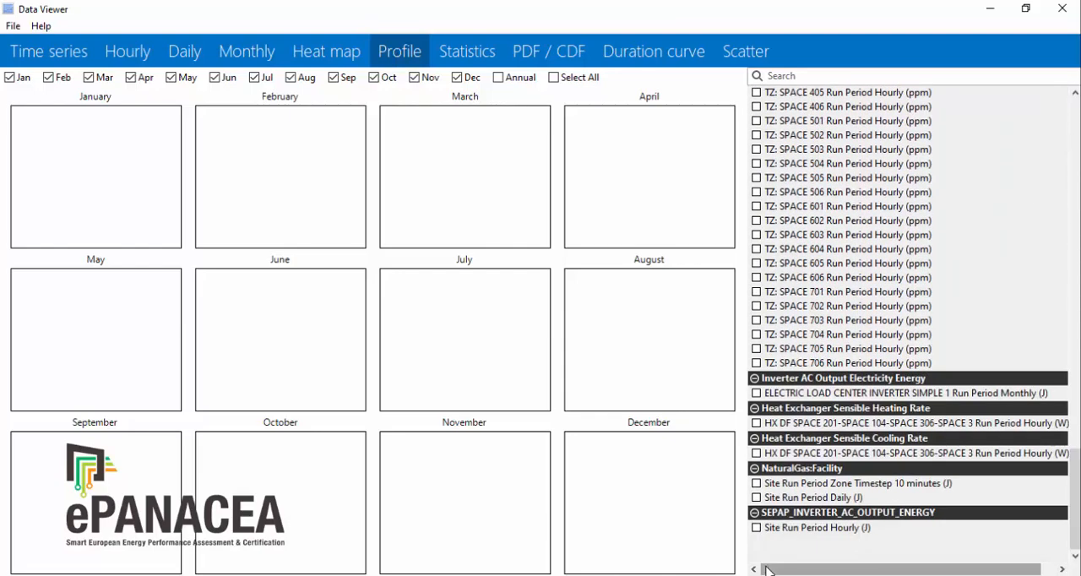
left_click(756, 528)
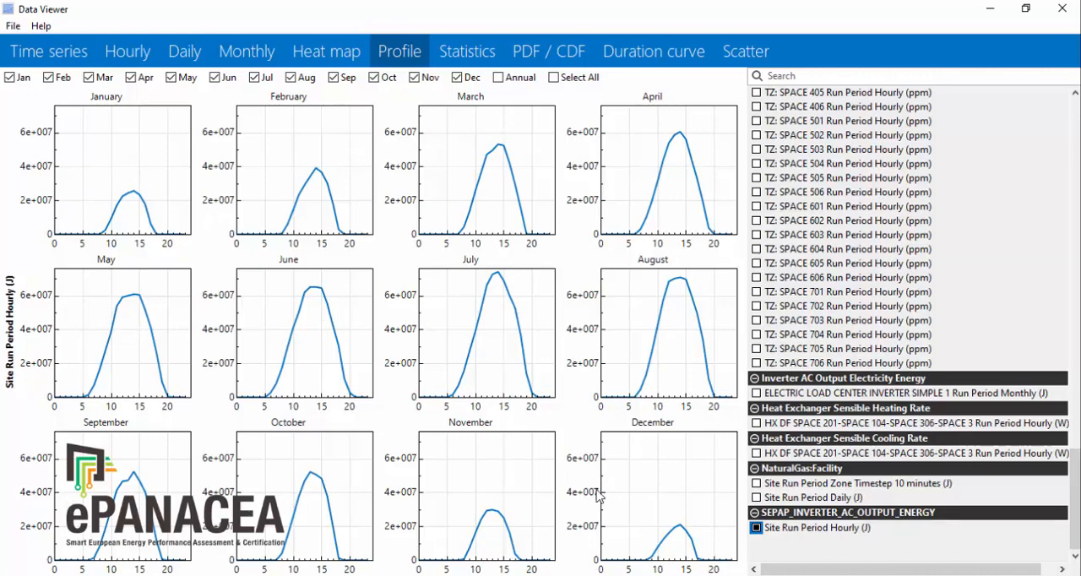
Step: Replace the inverter output profiles with the hourly zone air temperature profiles of Space 204
left_click(757, 528)
scroll(1050, 434, "up", 5)
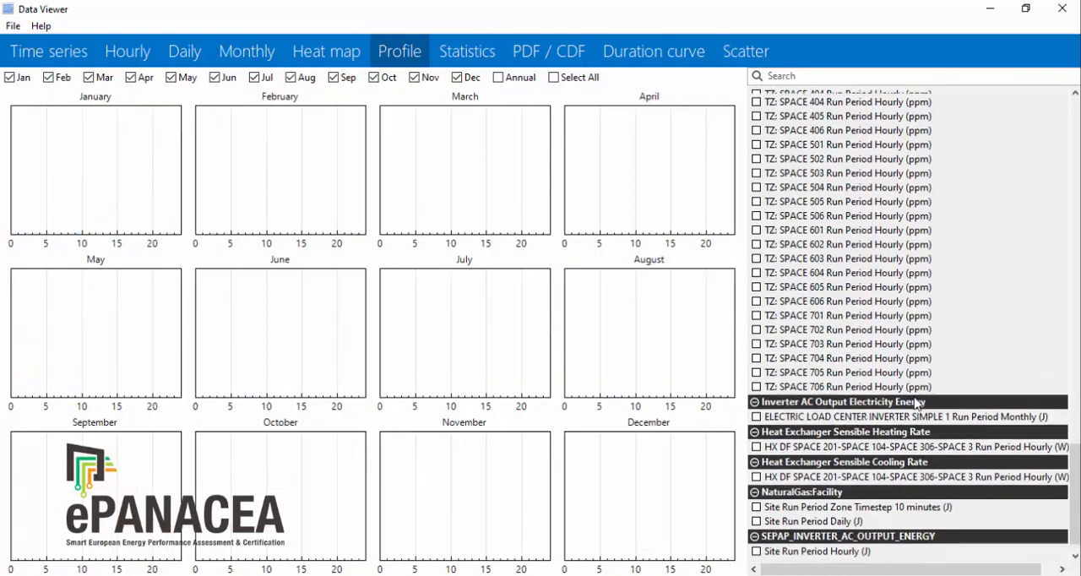
left_click_drag(1073, 477, 1045, 72)
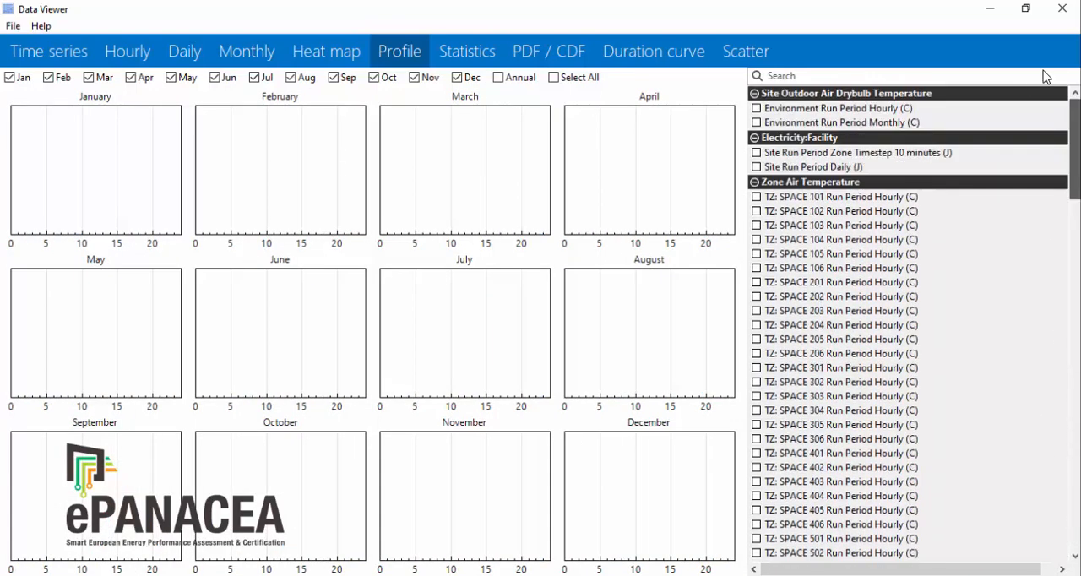
left_click(757, 325)
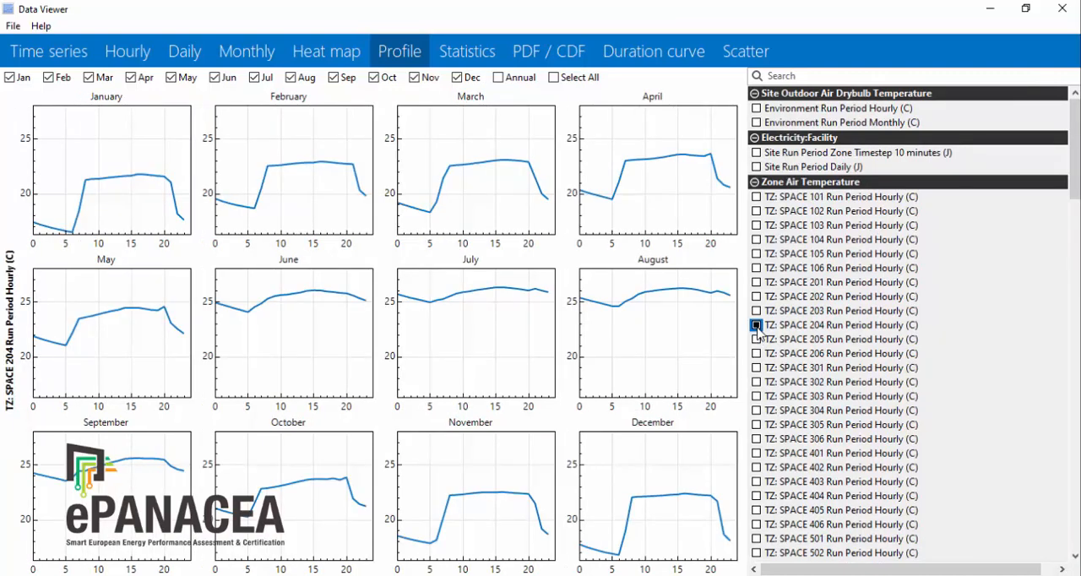
Step: Clear the Space 204 temperature profiles and plot the hourly Zone Air CO2 Concentration profiles of Space 401
left_click(757, 325)
scroll(929, 363, "down", 9)
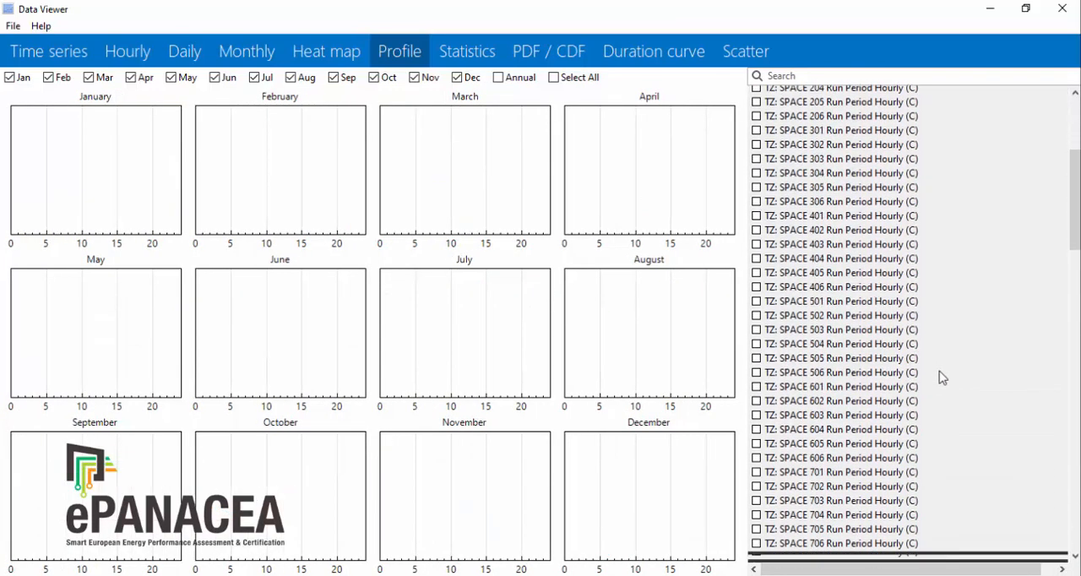
scroll(944, 376, "down", 15)
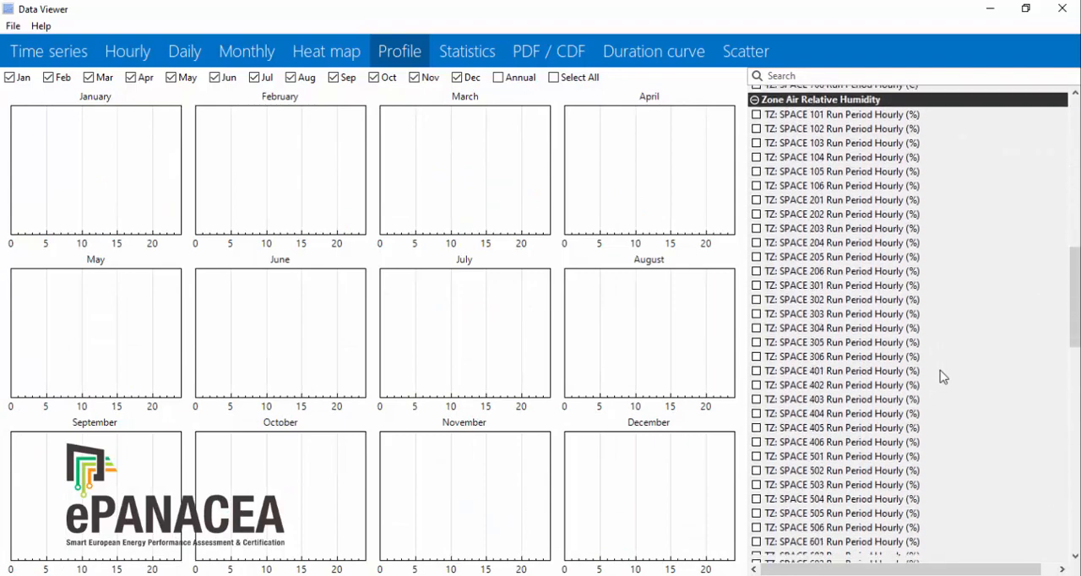
scroll(943, 377, "down", 8)
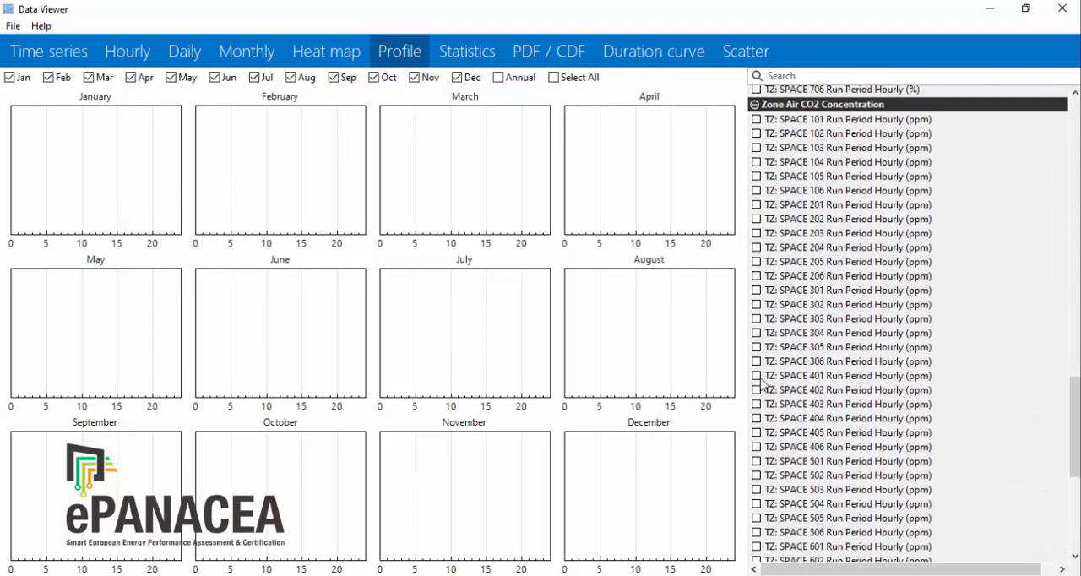
left_click(757, 377)
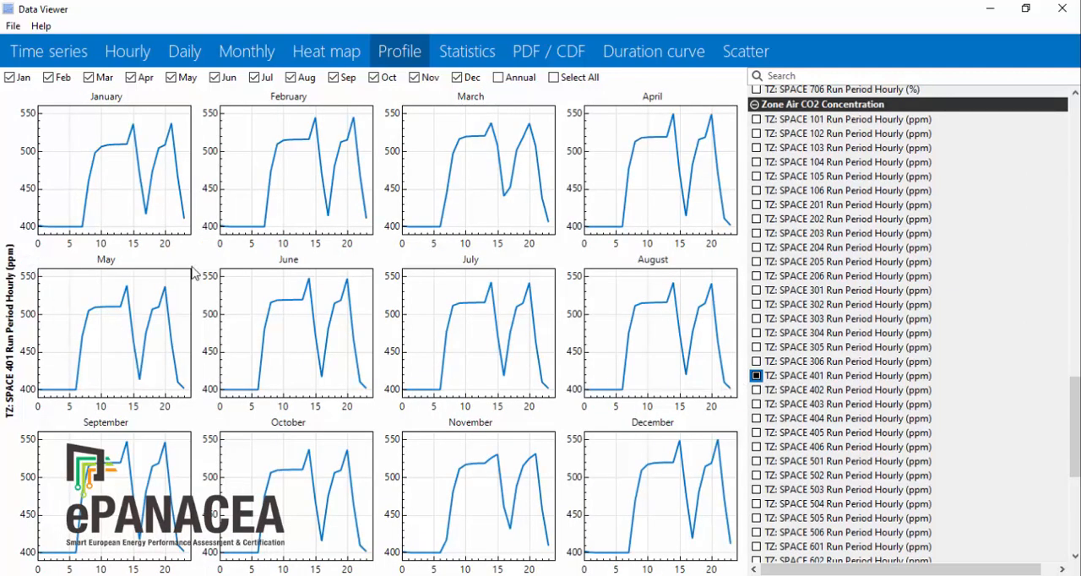
Step: Replace the CO2 profiles with the Fanger PMV profiles of Spaces 202 and 305, and show the PDF / CDF of Space 302's PMV
left_click(757, 376)
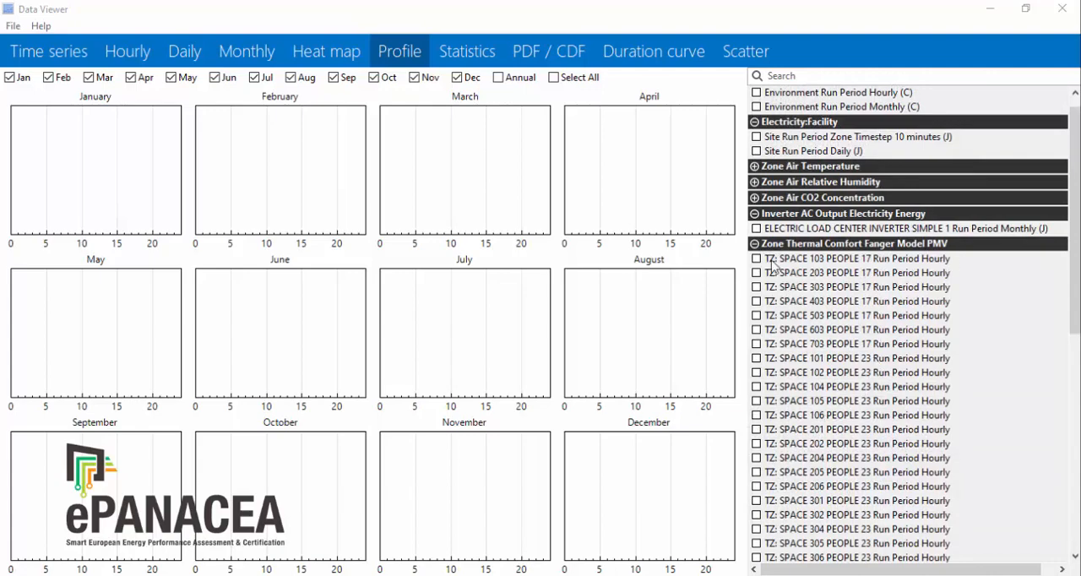
left_click(757, 444)
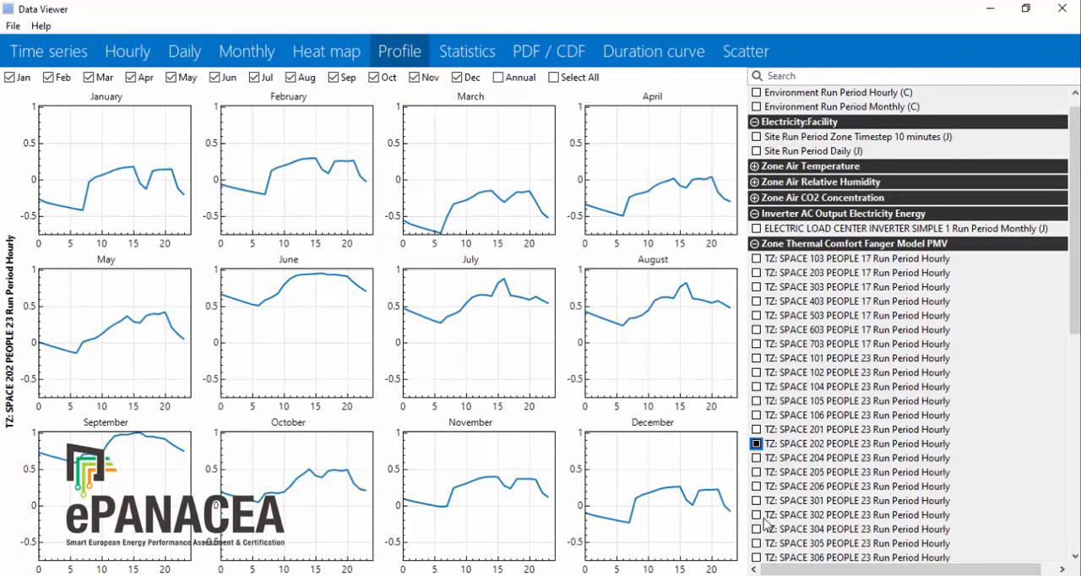
left_click(756, 543)
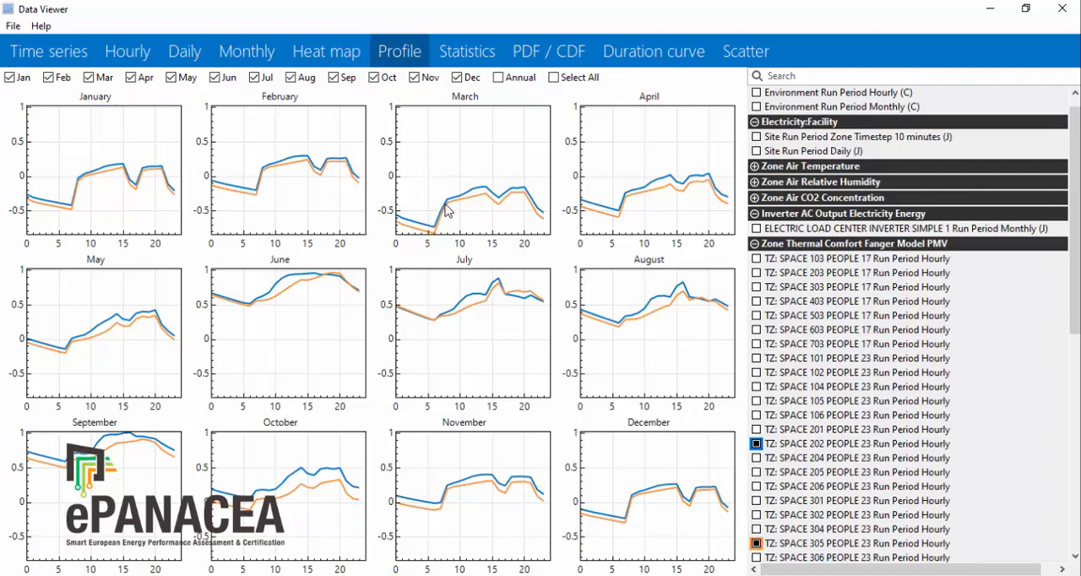
left_click(541, 55)
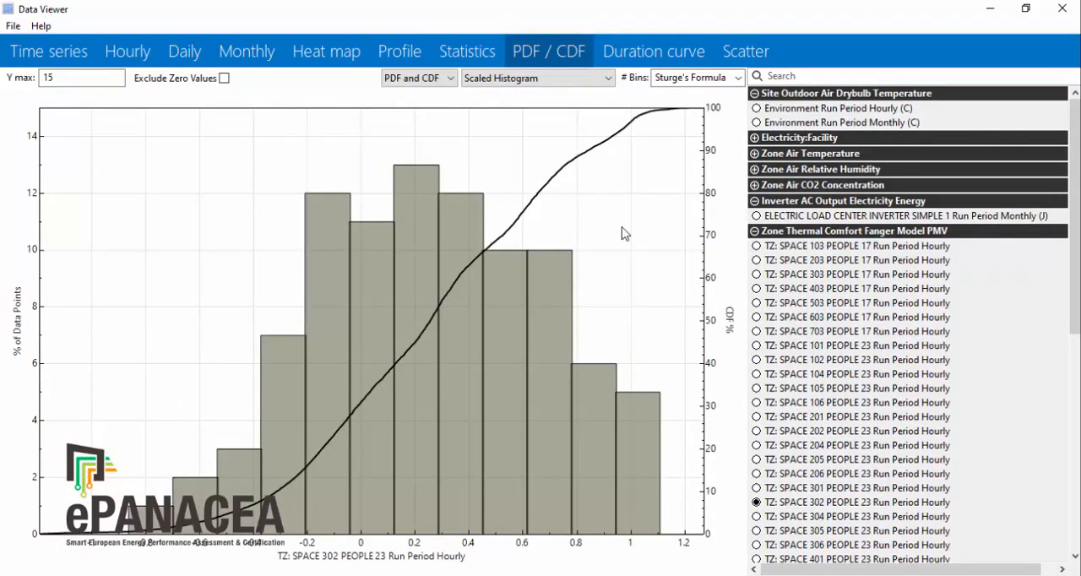